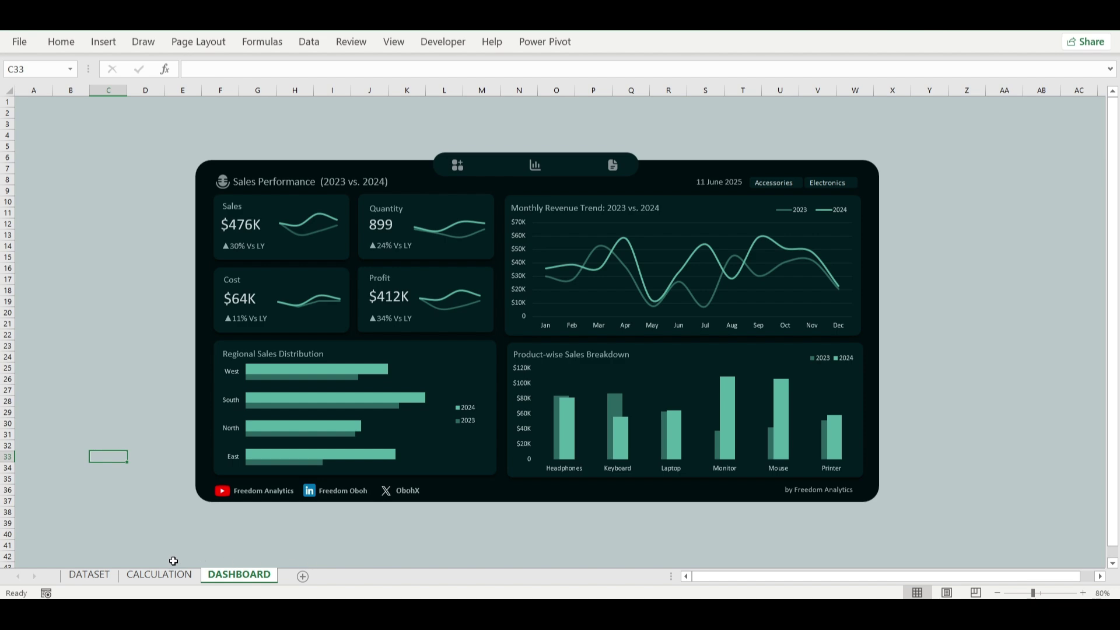
Examine the finished sales dashboard along with its CALCULATION pivot tables and DATASET source table.
click(161, 574)
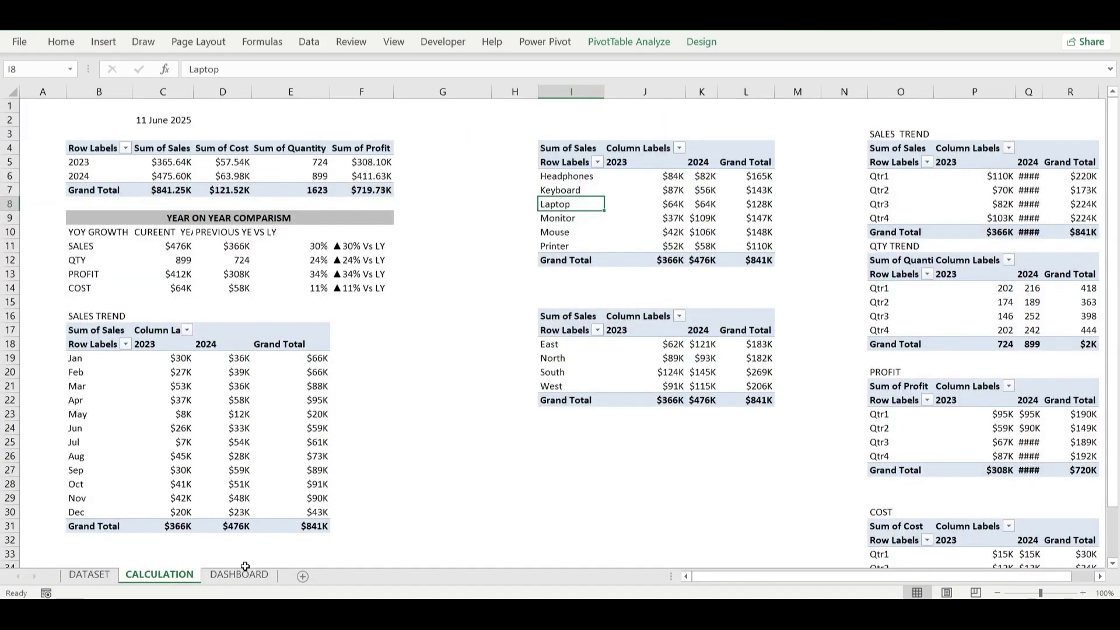
click(242, 575)
click(163, 578)
click(89, 574)
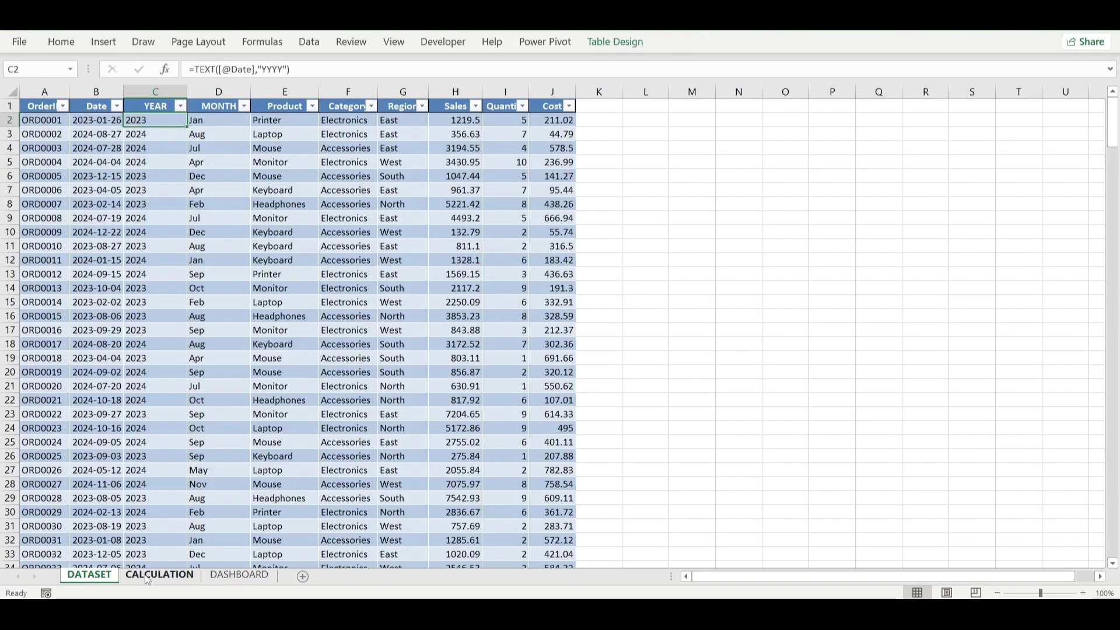
click(149, 576)
click(239, 574)
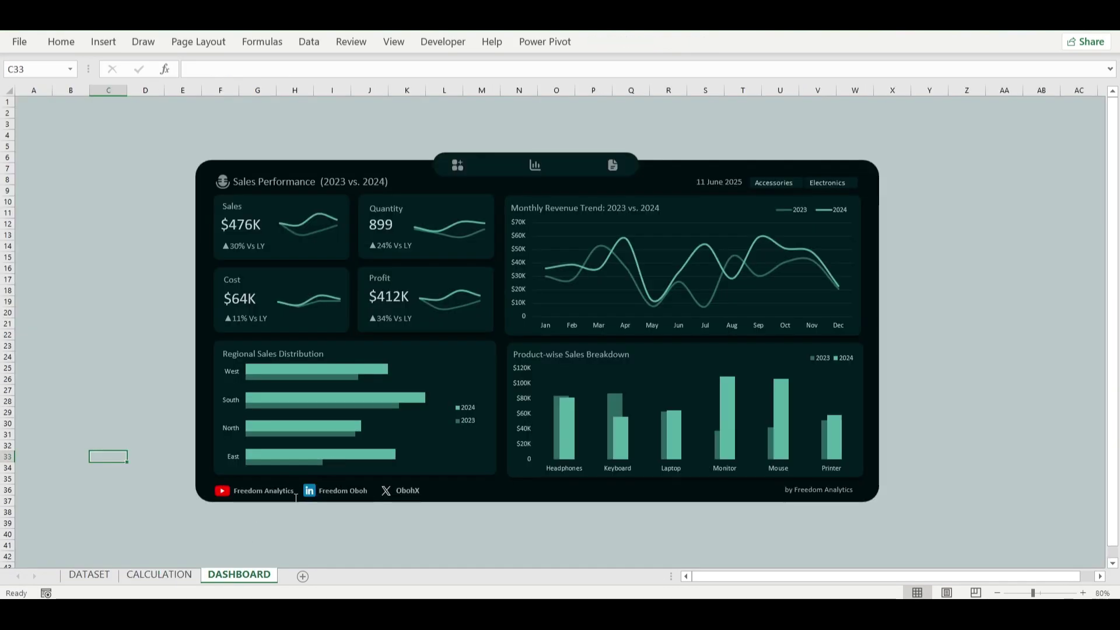
click(164, 574)
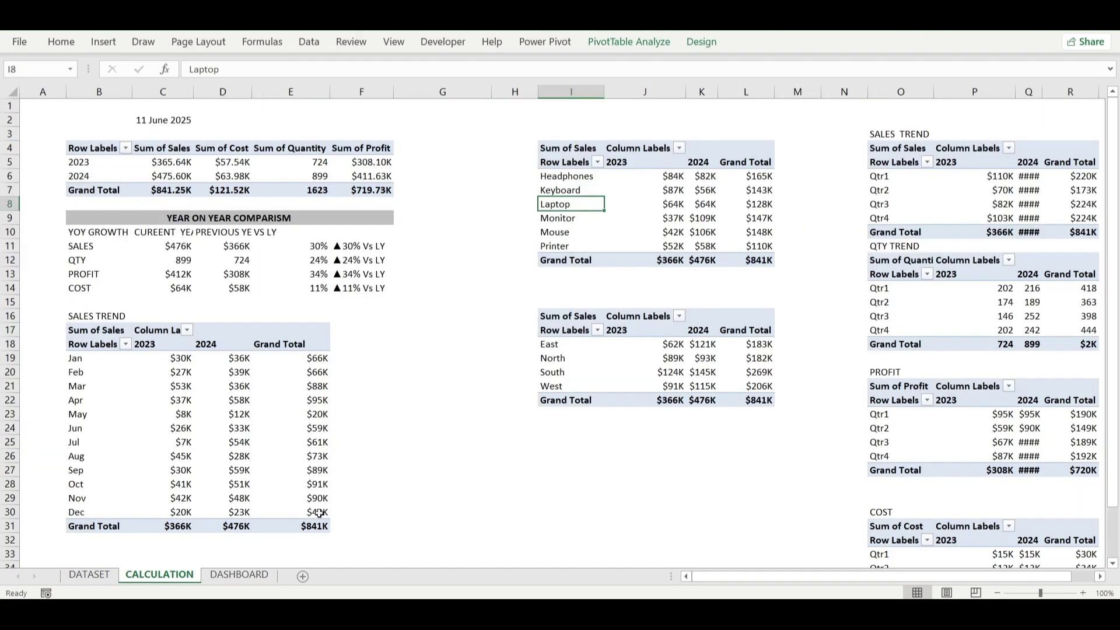
click(240, 575)
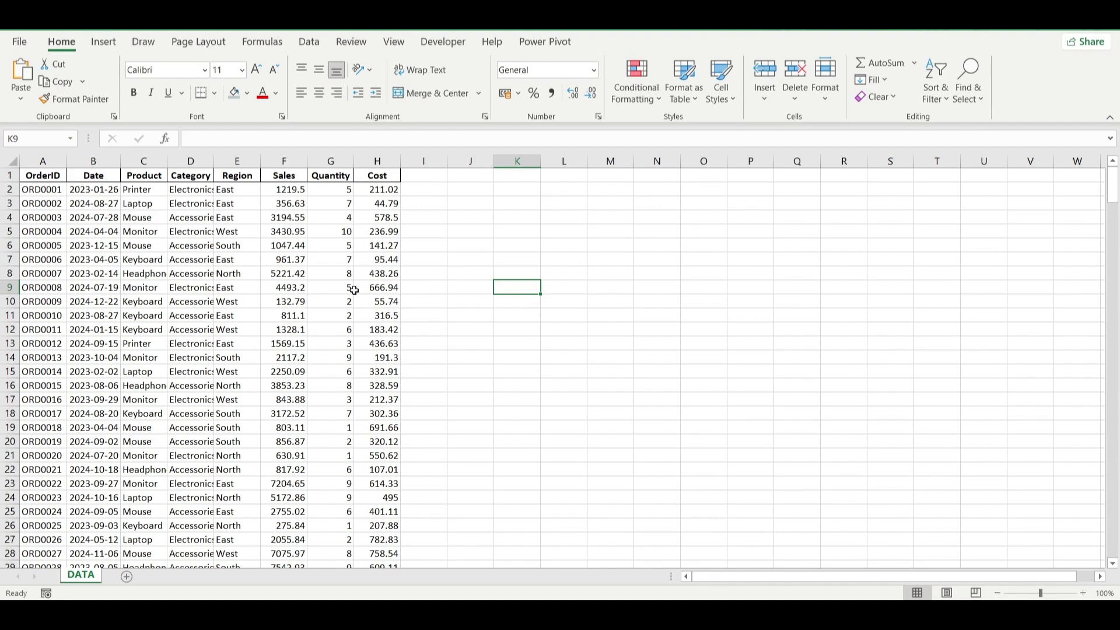
Review the raw data's column headers from OrderID through Cost on the DATA sheet.
click(51, 177)
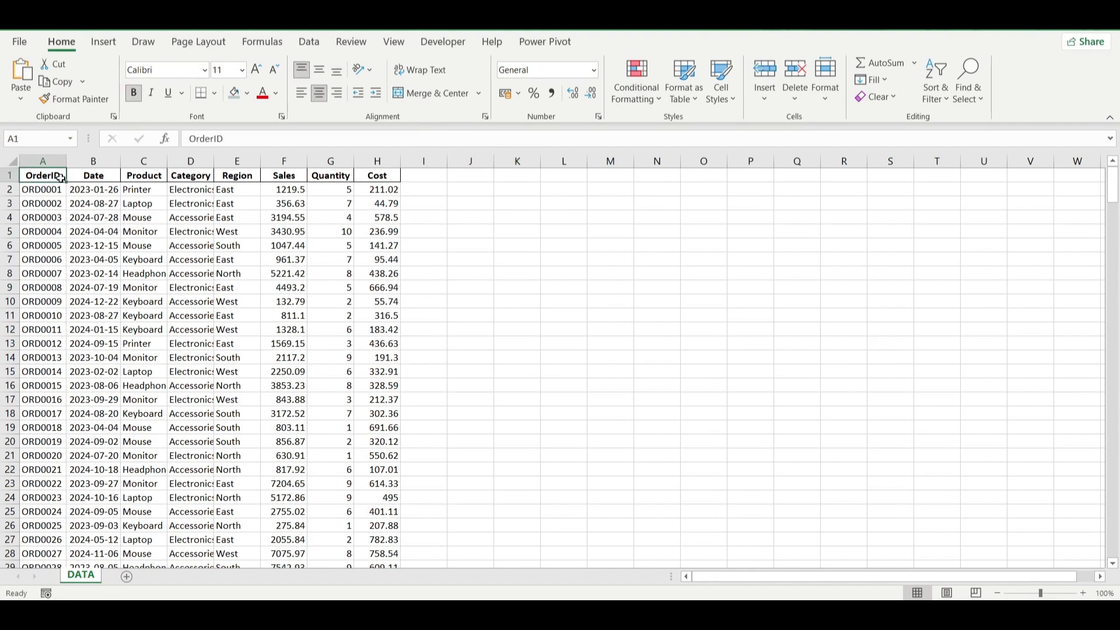
click(82, 175)
click(139, 174)
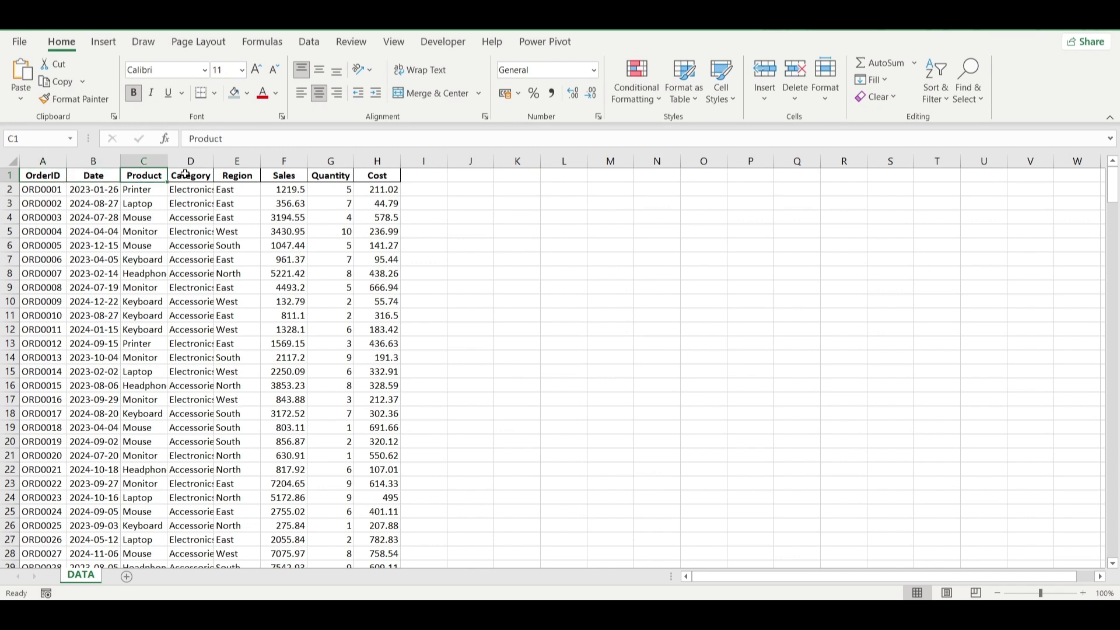
click(188, 173)
click(248, 175)
click(279, 175)
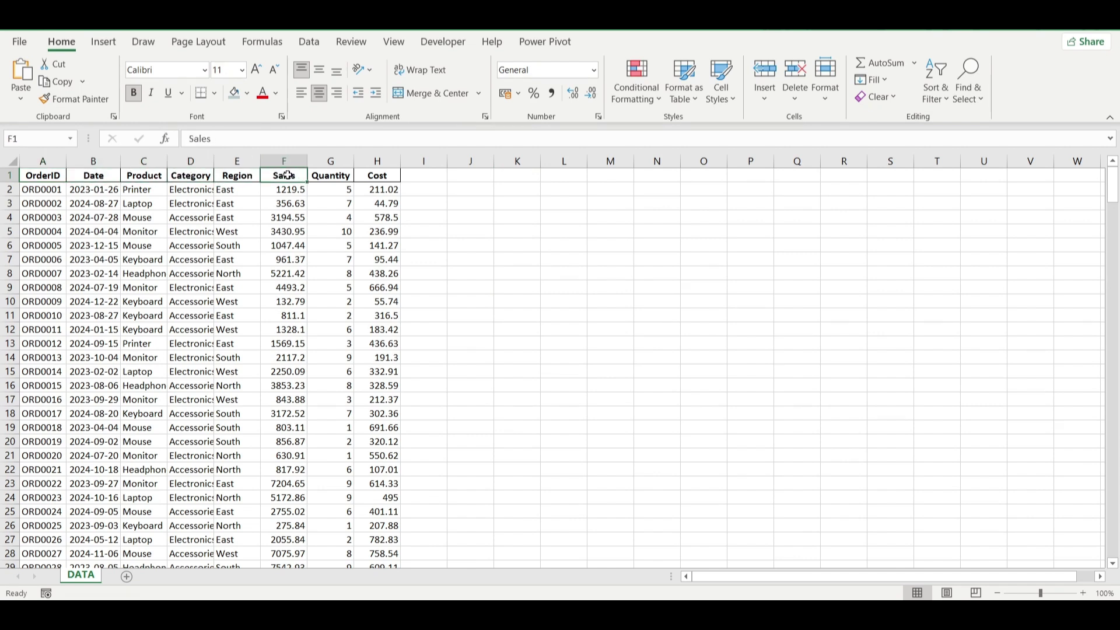
click(331, 175)
click(380, 175)
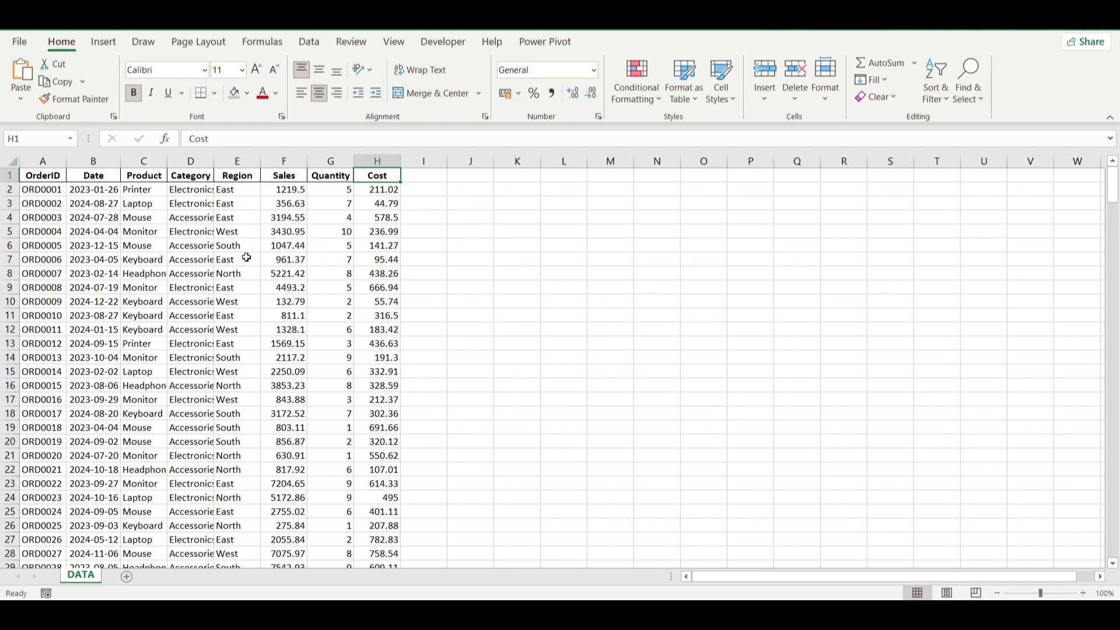
Convert the order data in A1:H301 into a table with headers and check the OrderID filter options.
key(ctrl+t)
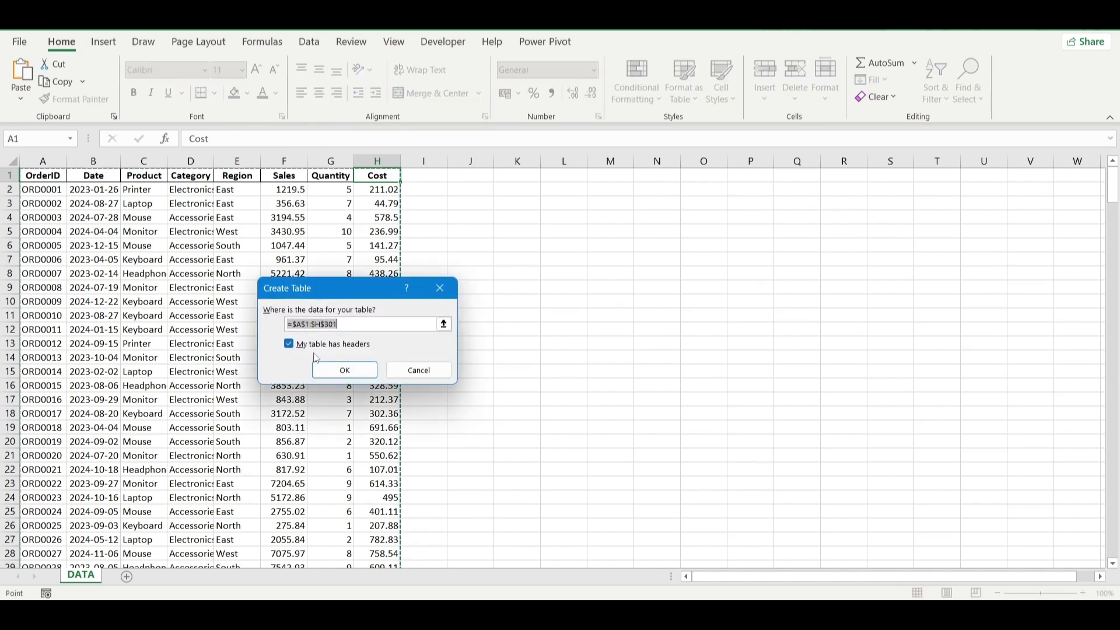
click(343, 370)
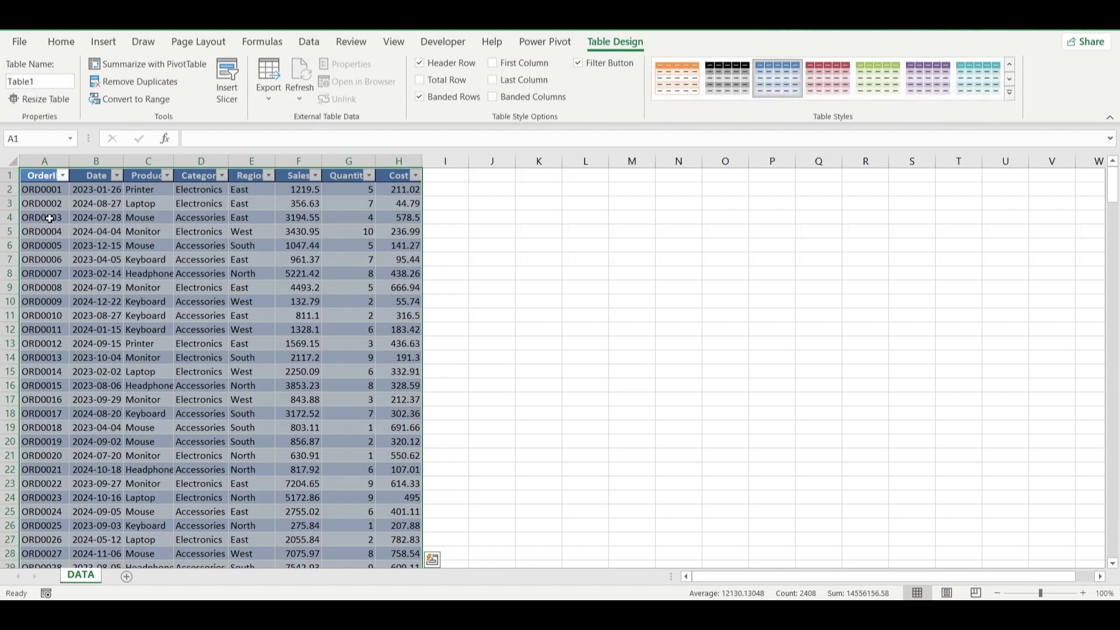
click(62, 175)
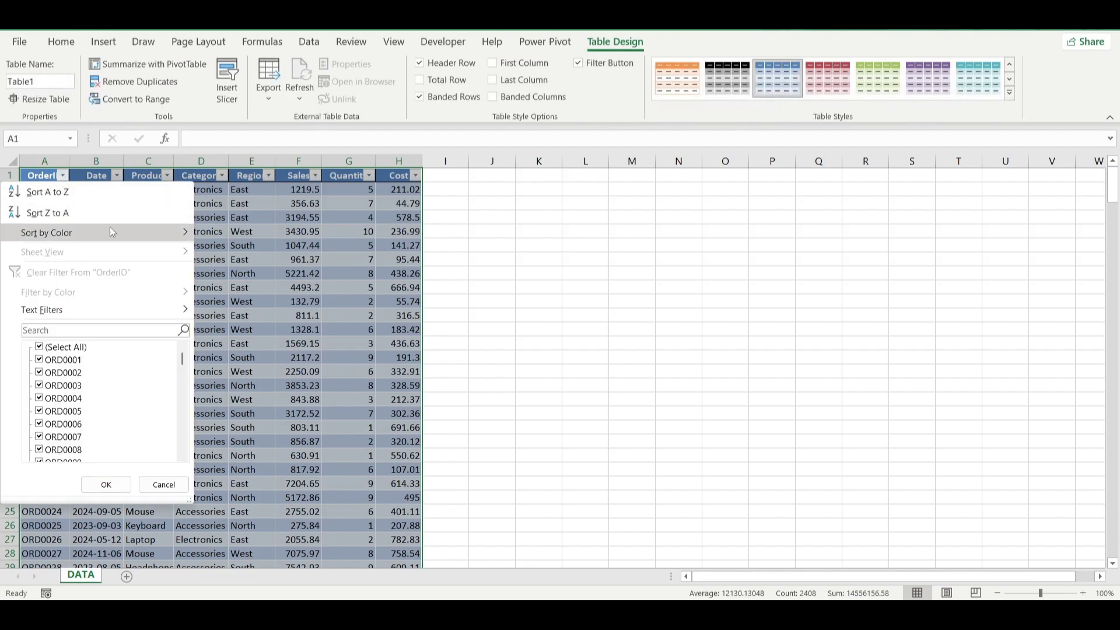
click(62, 176)
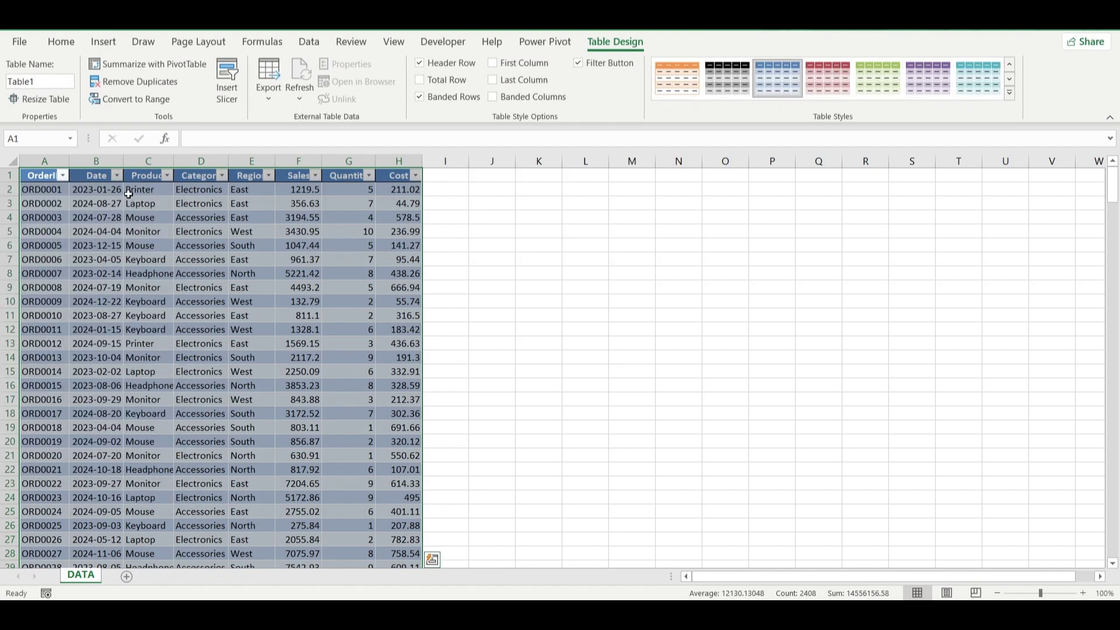
click(147, 226)
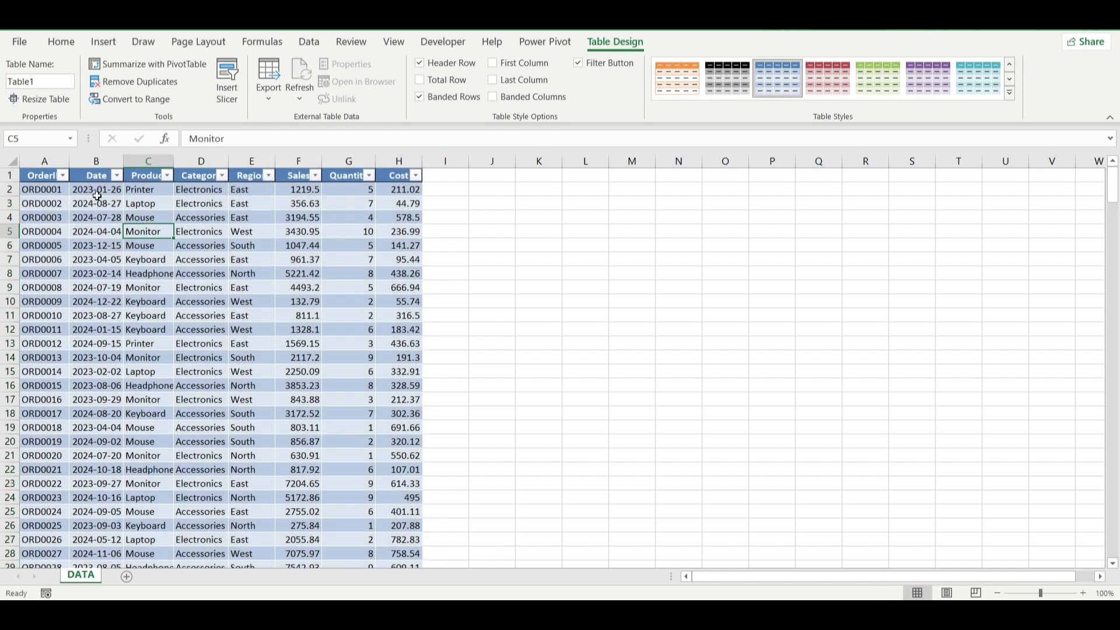
Insert two blank table columns between the Date and Product columns.
right_click(143, 164)
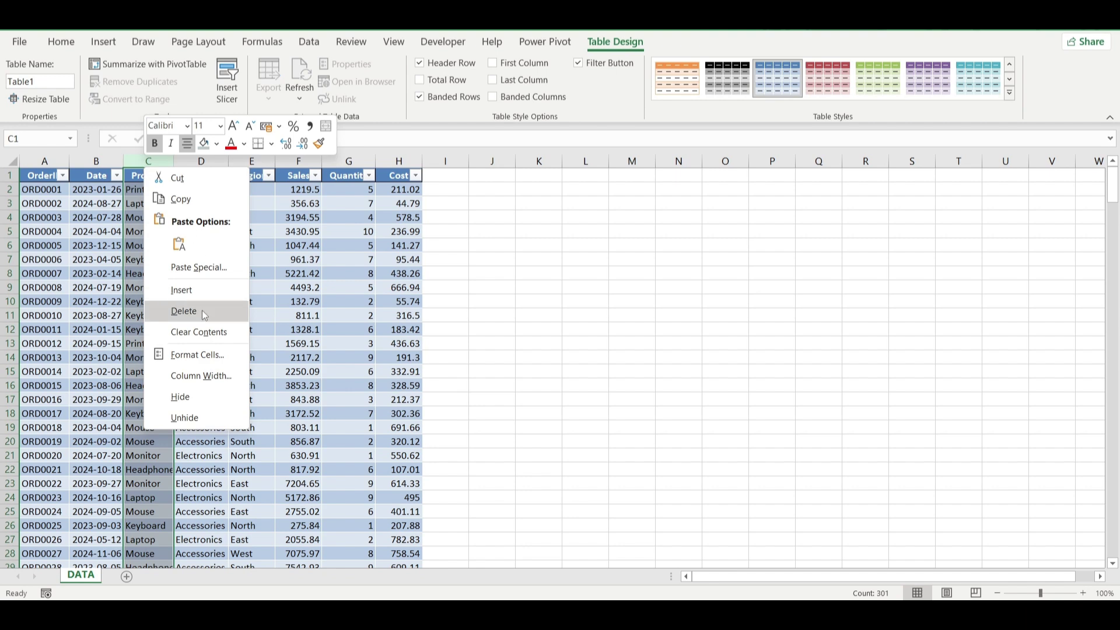
click(208, 292)
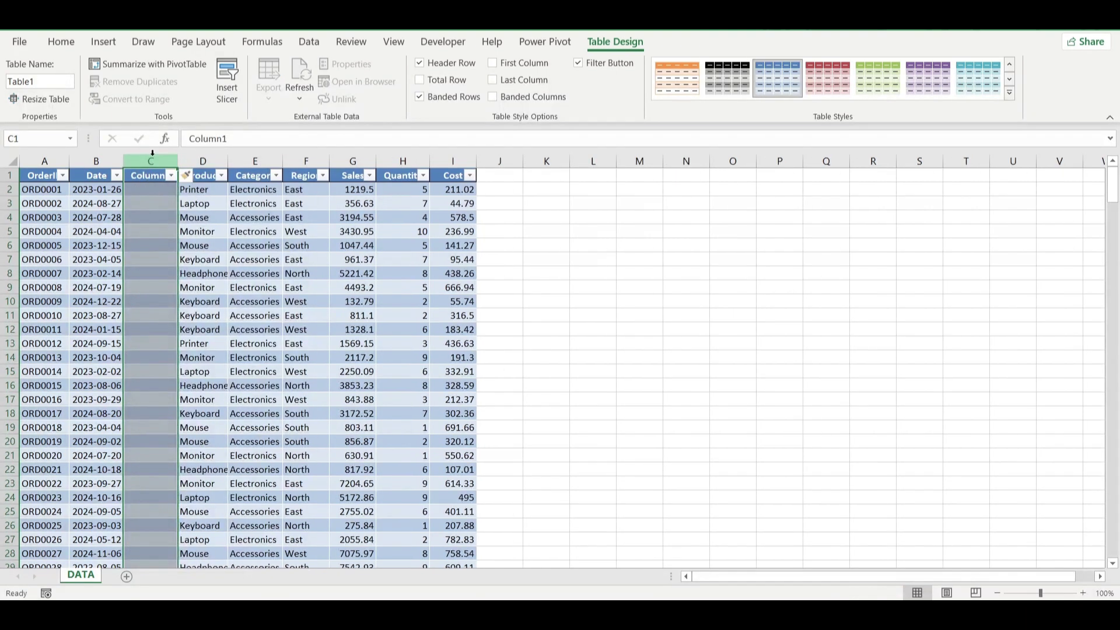
right_click(152, 155)
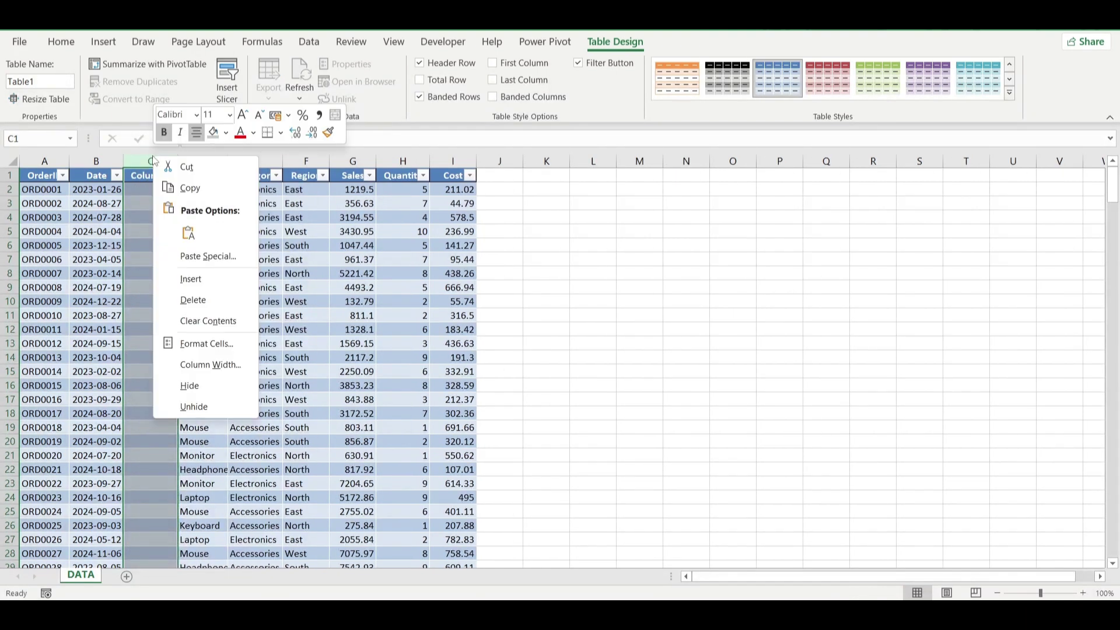
click(197, 281)
click(156, 189)
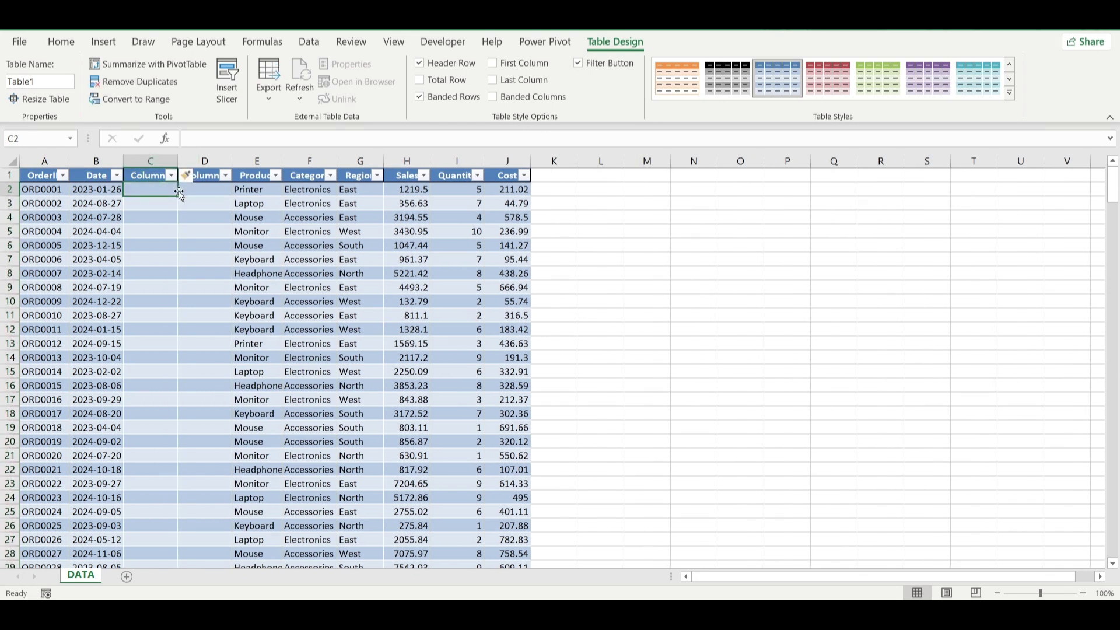
click(220, 135)
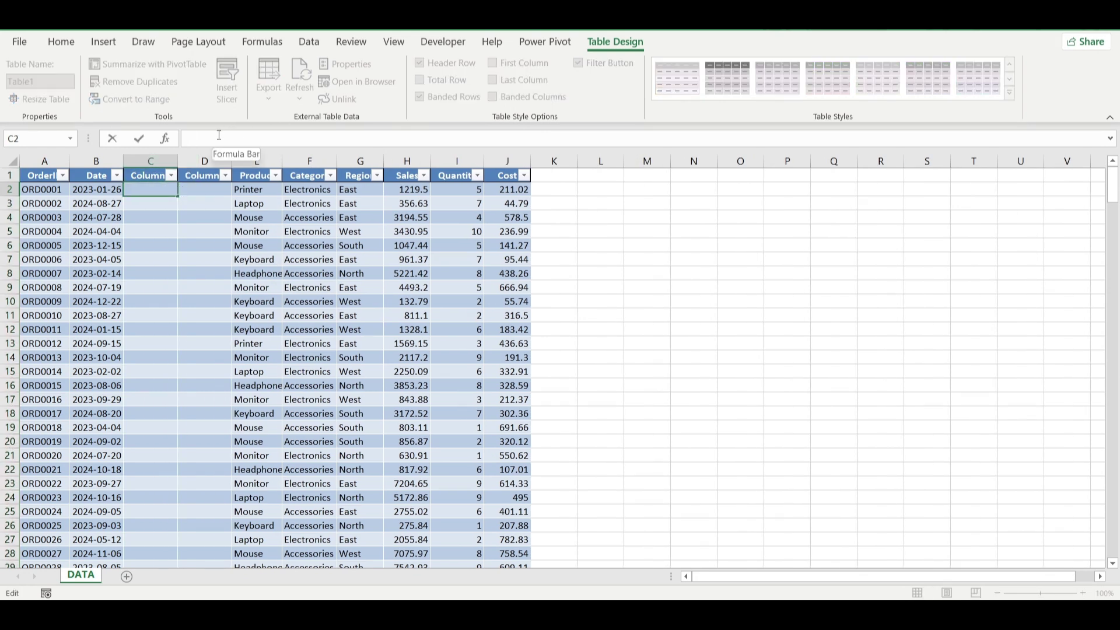
text(=TEXT)
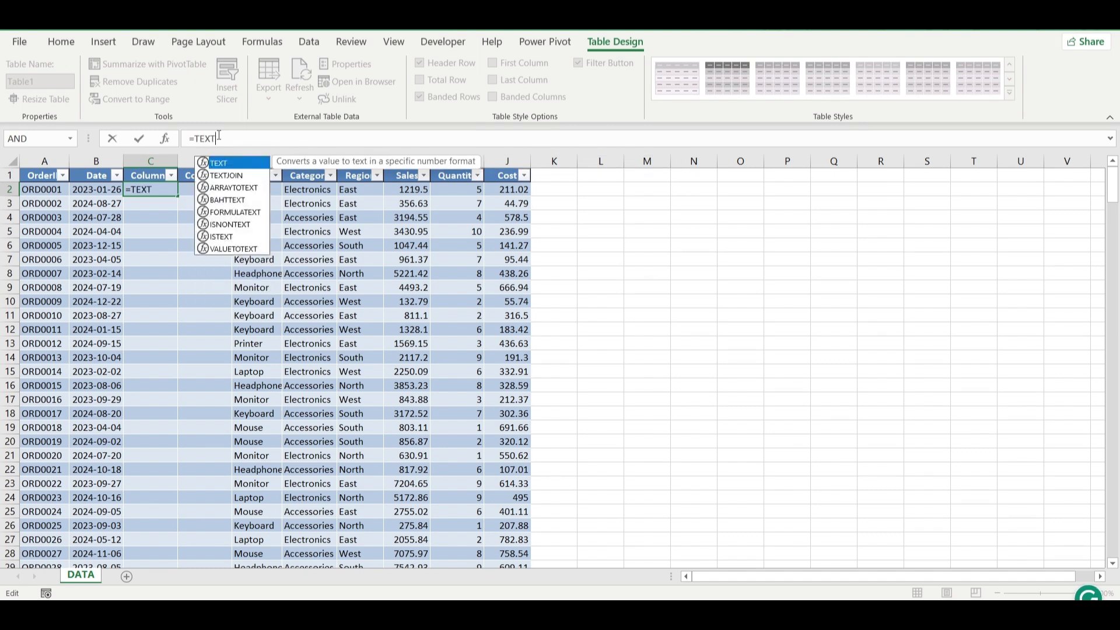
text(()
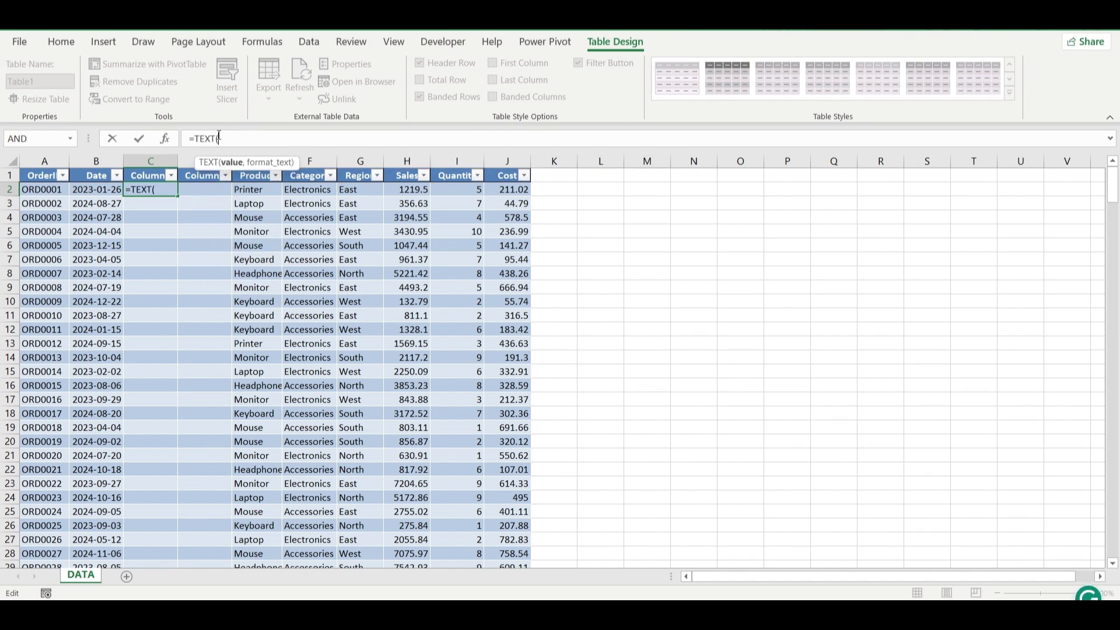
click(91, 191)
text(,)
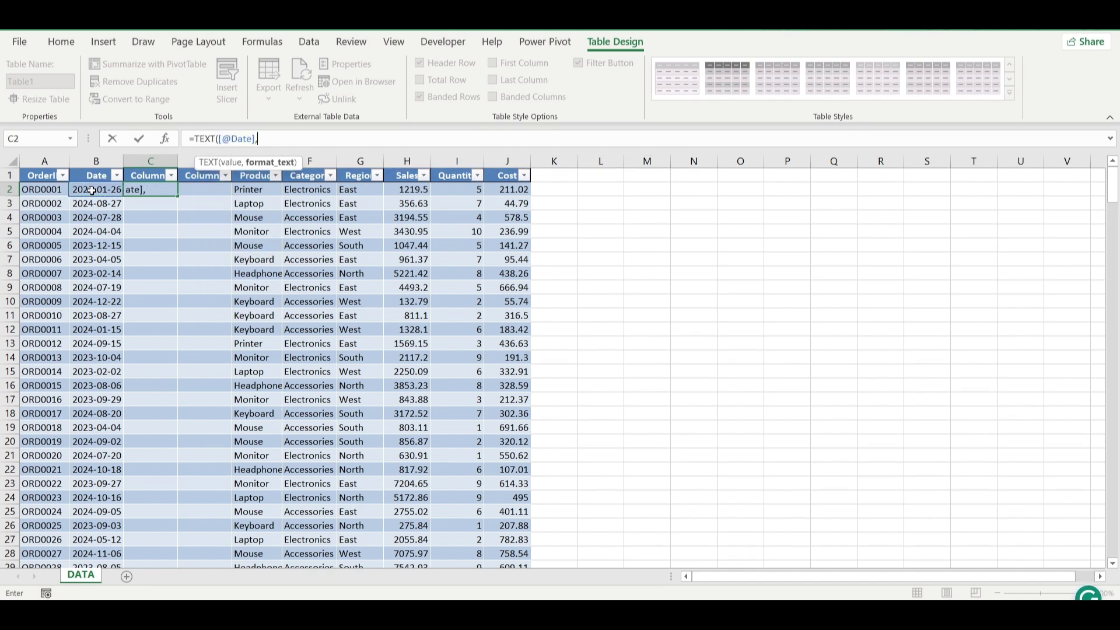
text("MMM"))
key(Return)
click(168, 189)
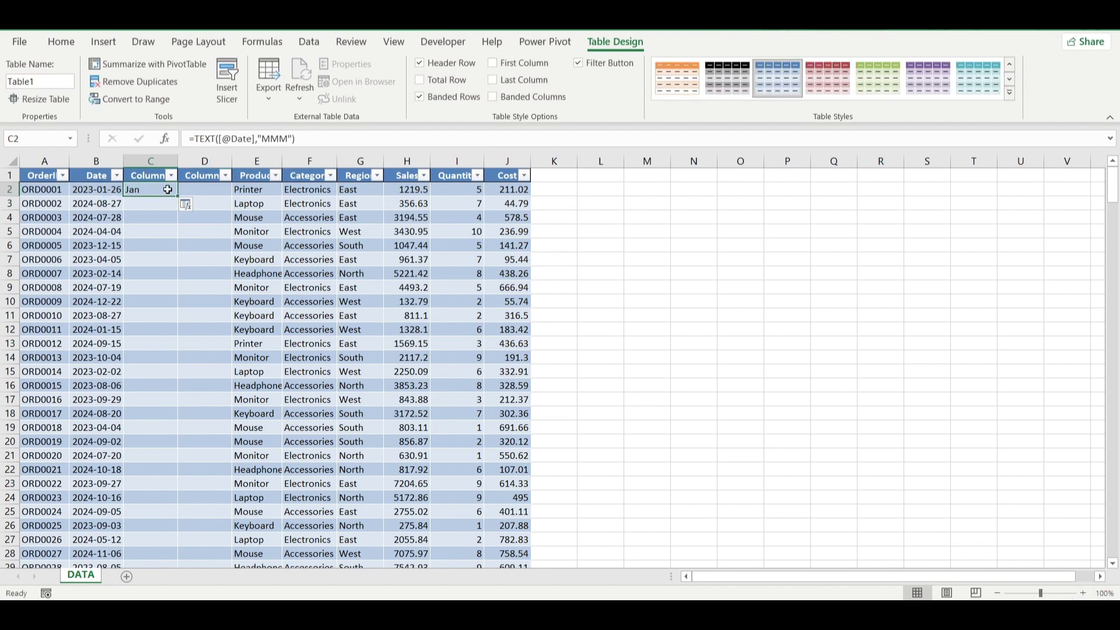
double_click(176, 196)
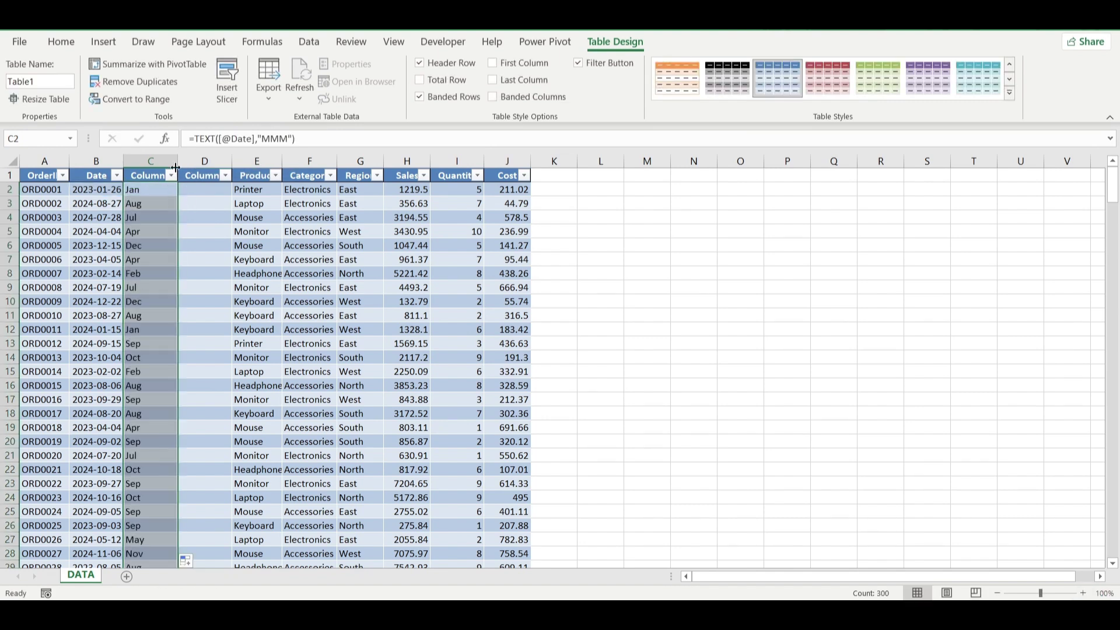
Rename the header of the month-name column in C1 as Month.
click(150, 175)
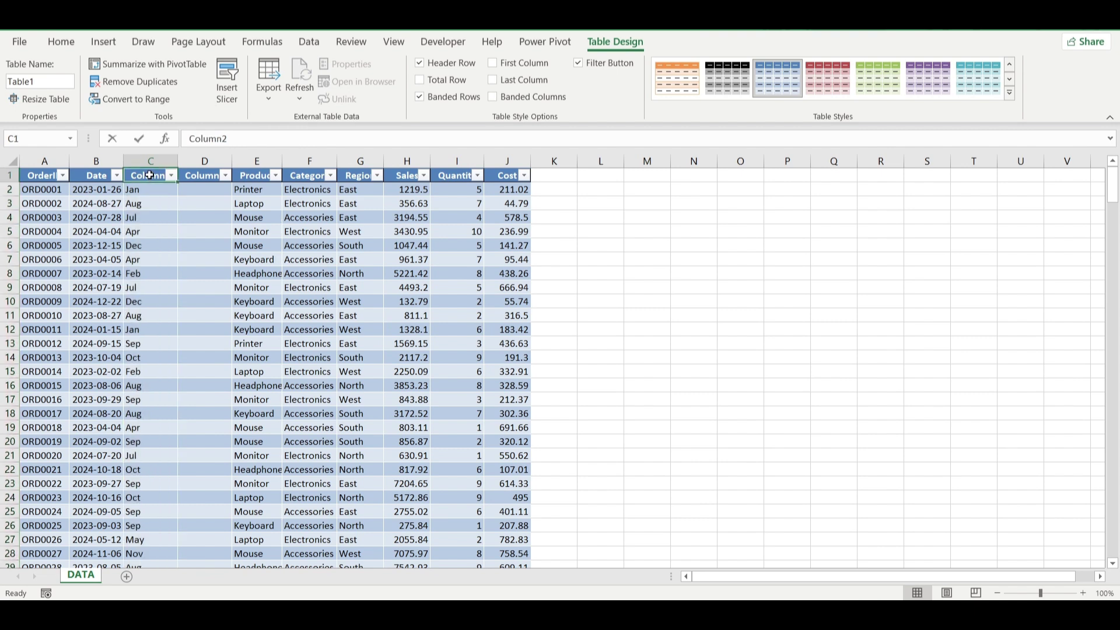
double_click(150, 175)
double_click(150, 175)
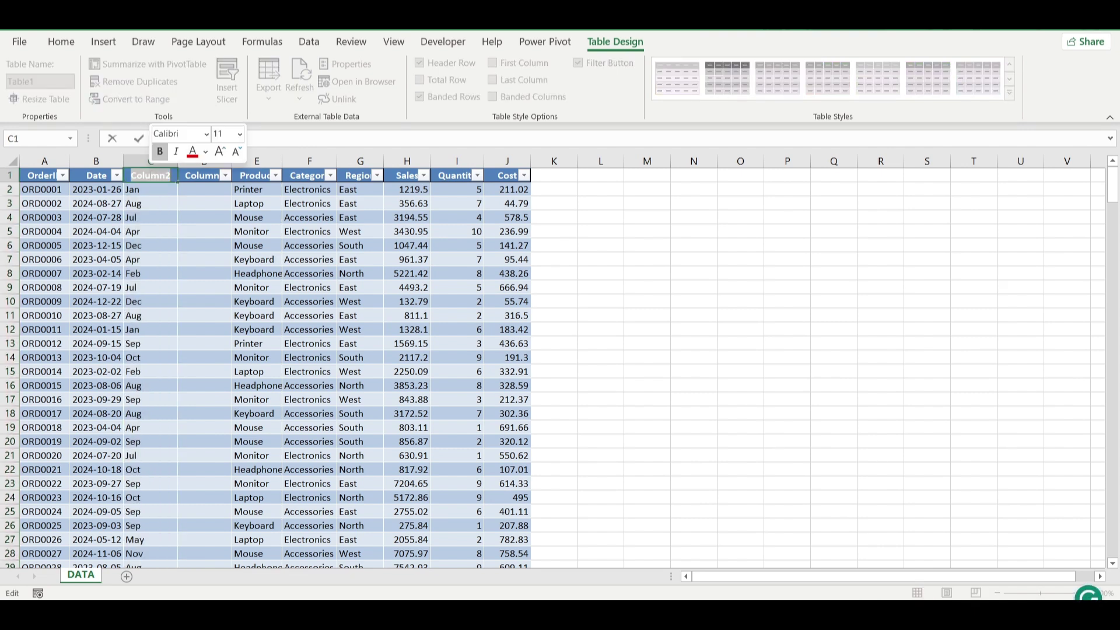
text(Mon)
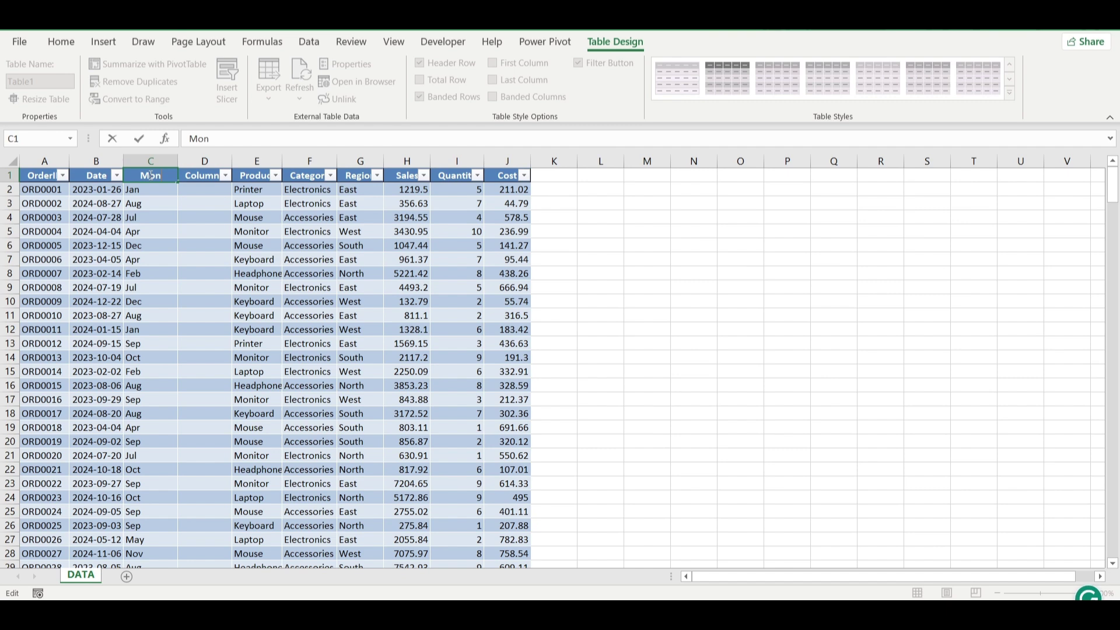
text(th)
key(Return)
click(192, 188)
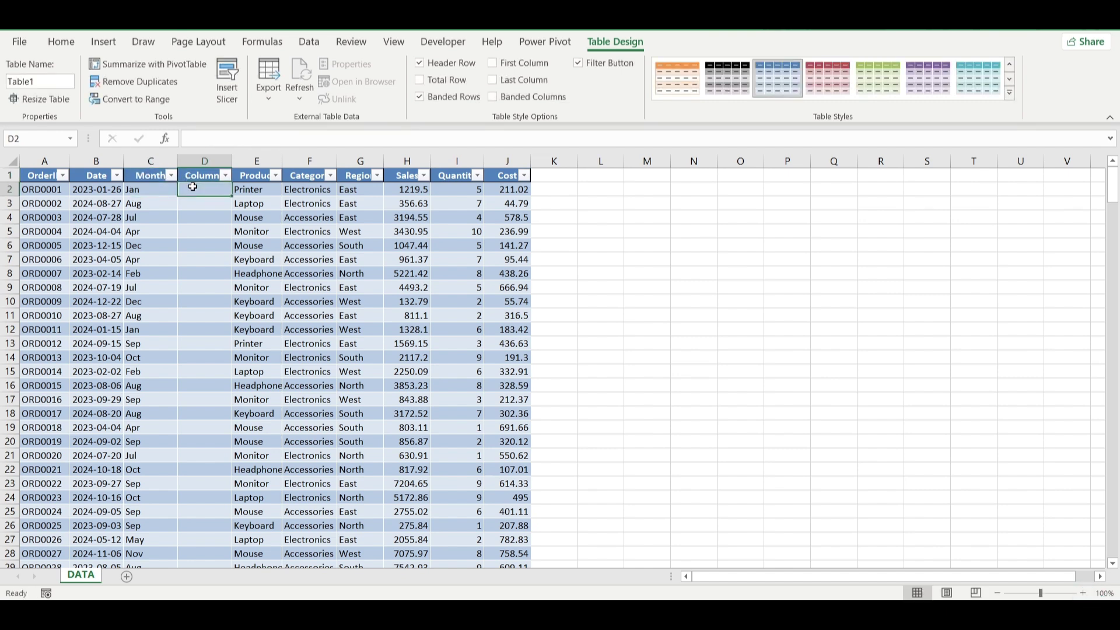
click(211, 140)
text(=)
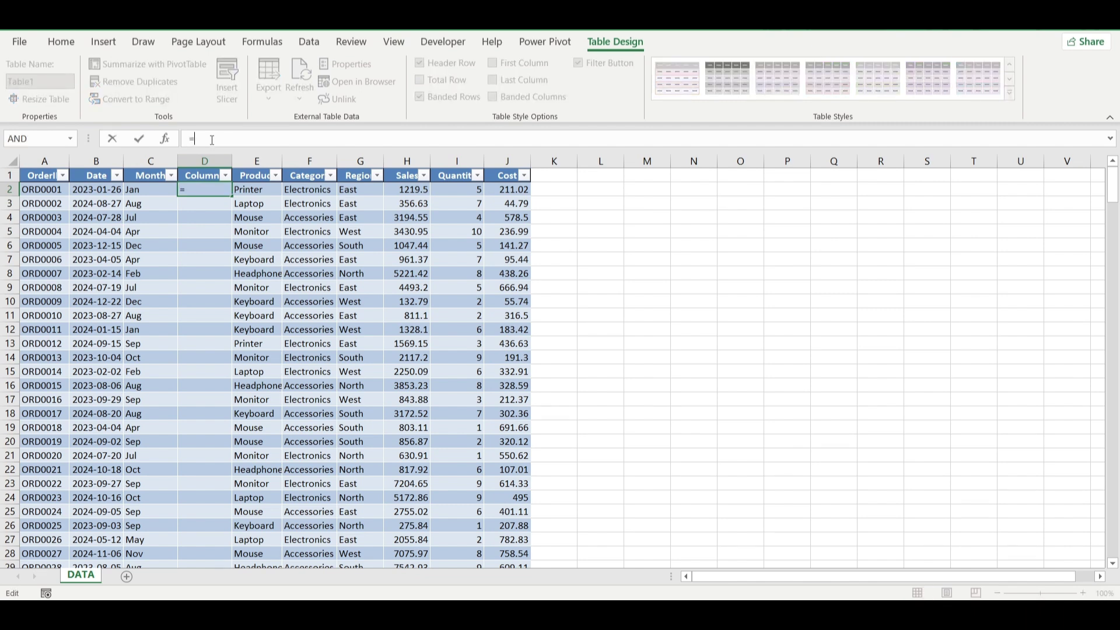
text(text()
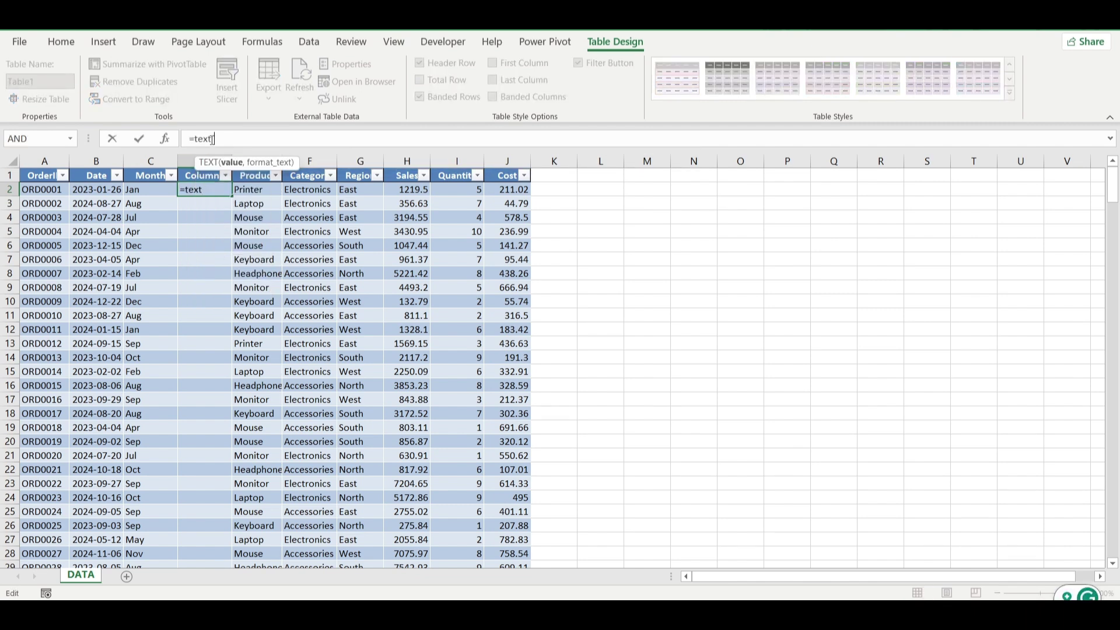
click(90, 191)
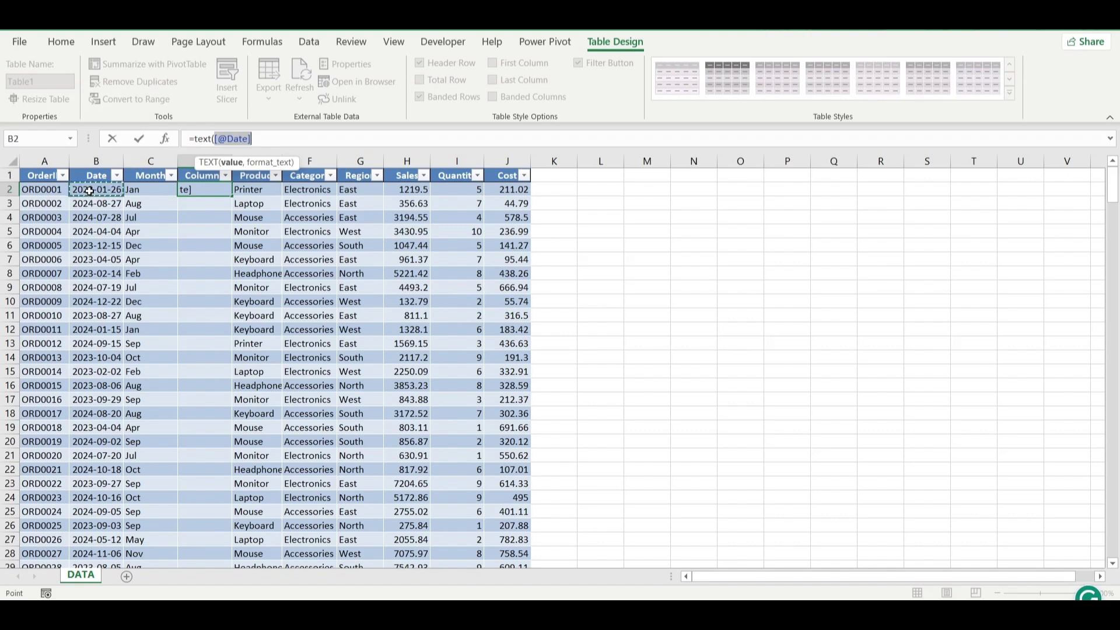
text(,"yy)
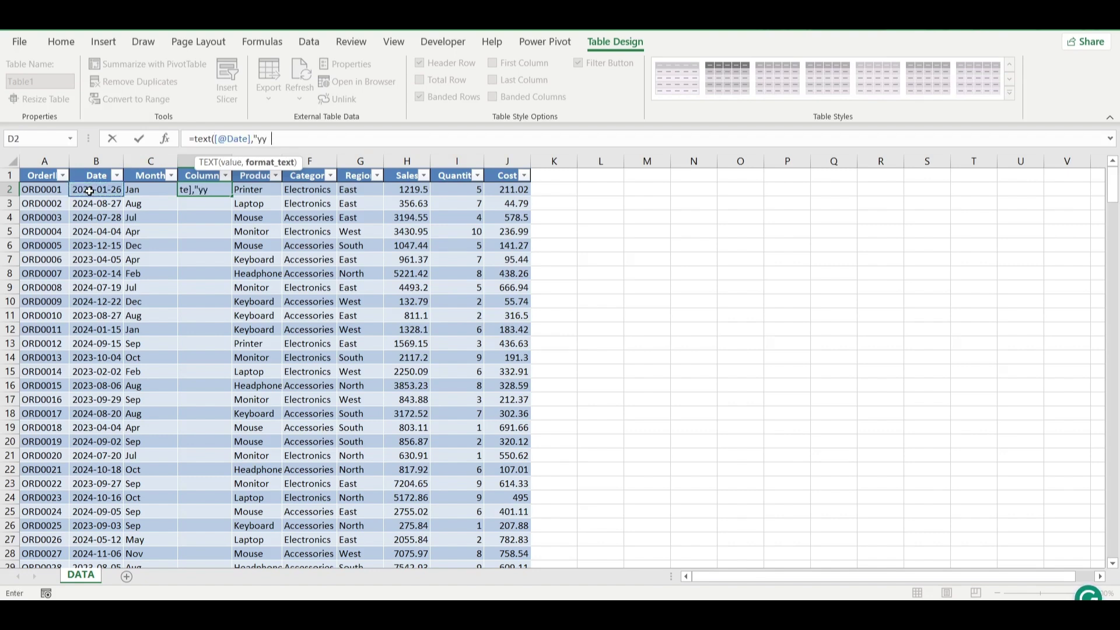
text(yy"))
key(Return)
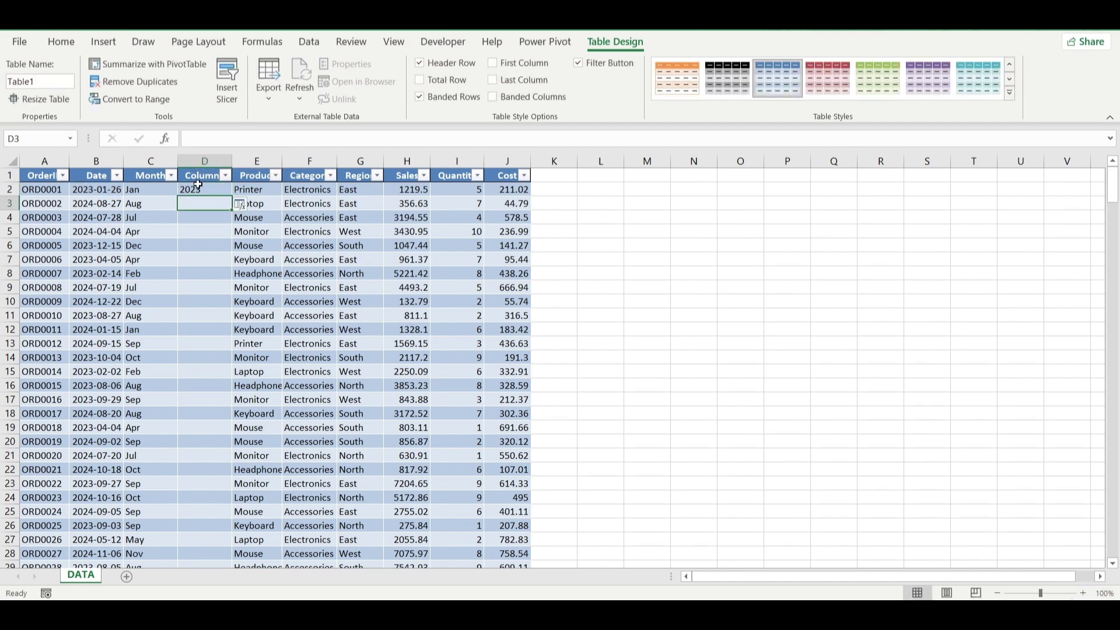
click(197, 185)
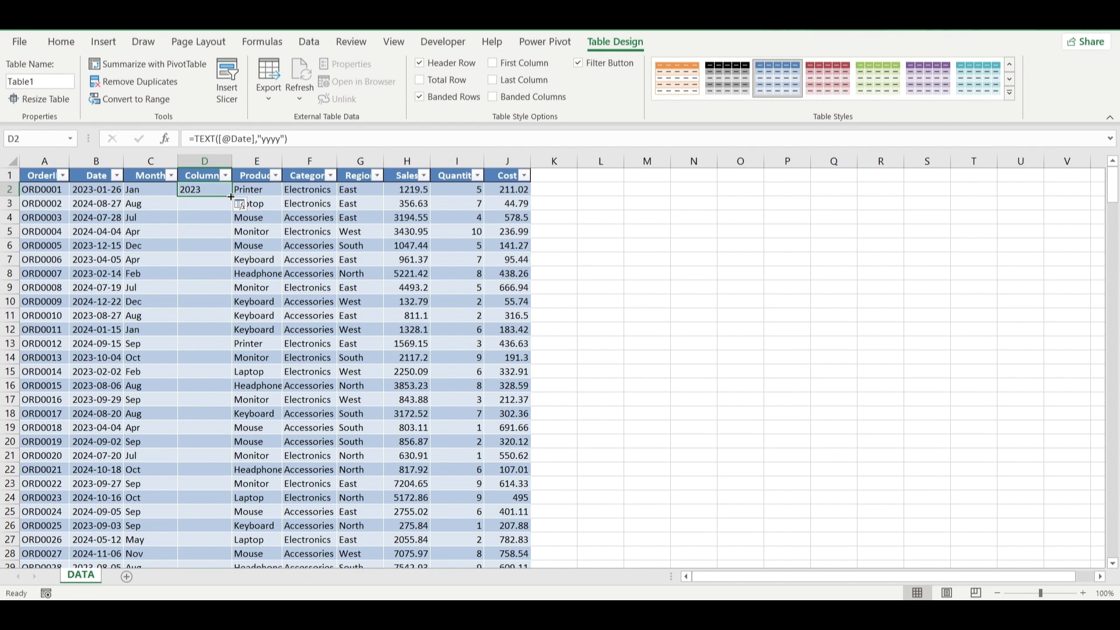
double_click(231, 196)
Rename the header of the year column in D1 as Year.
click(208, 175)
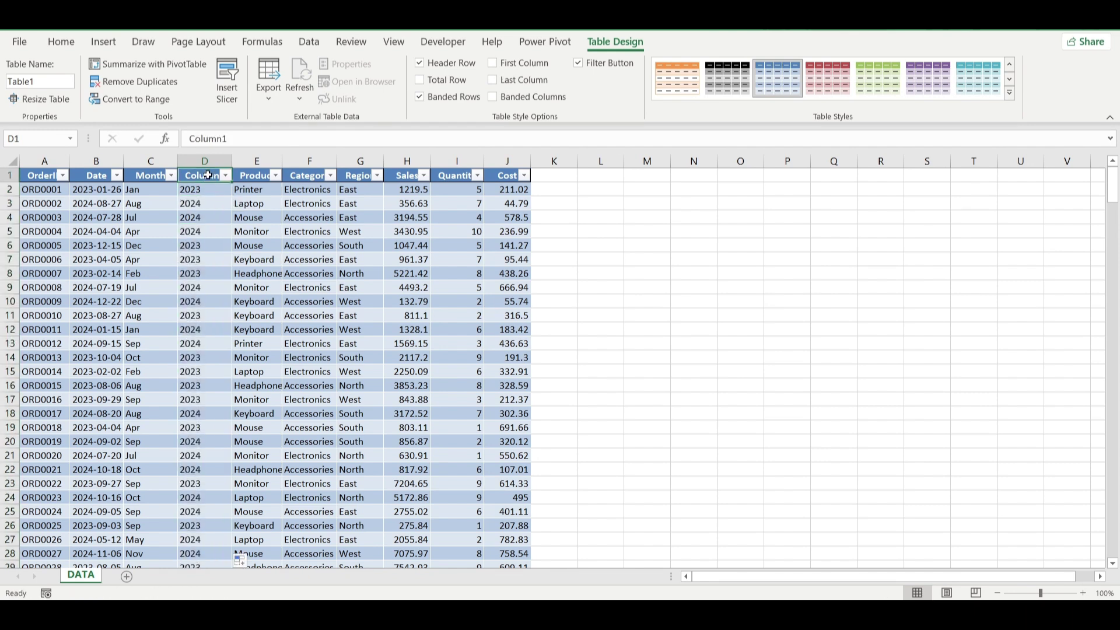
text(Yea)
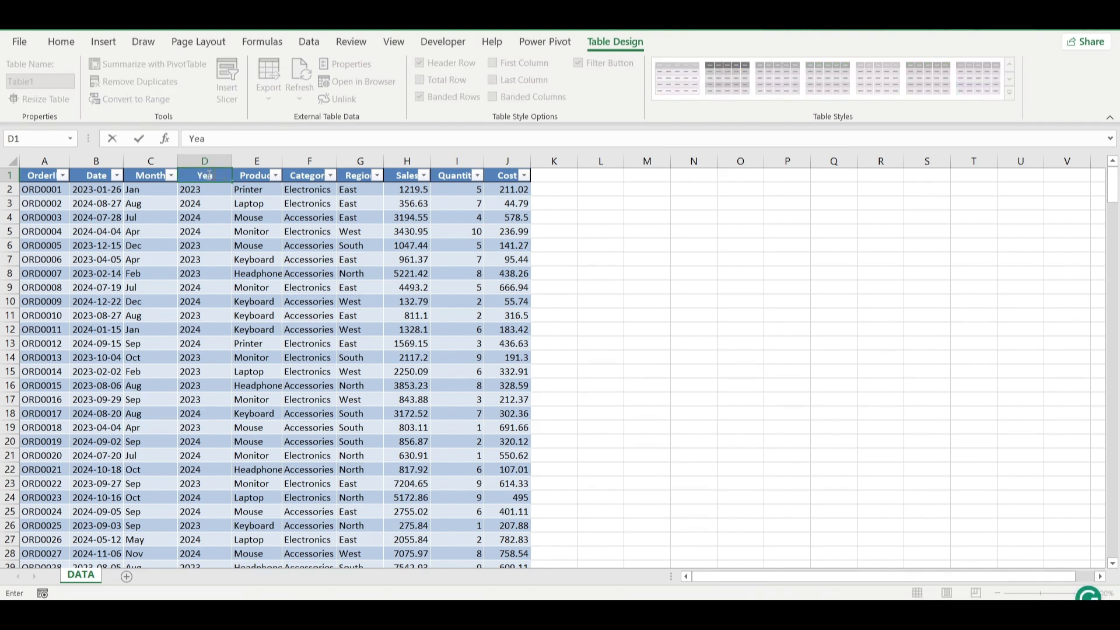
text(r)
key(Return)
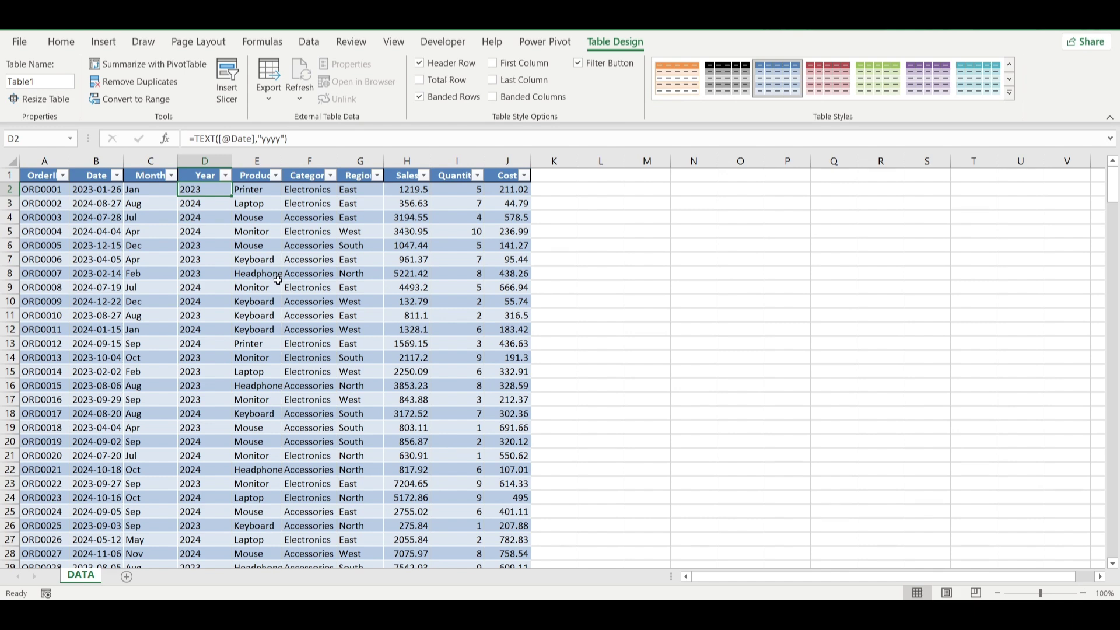
Create a PivotTable from Table1 on a new worksheet and move its field list closer to the report.
click(279, 305)
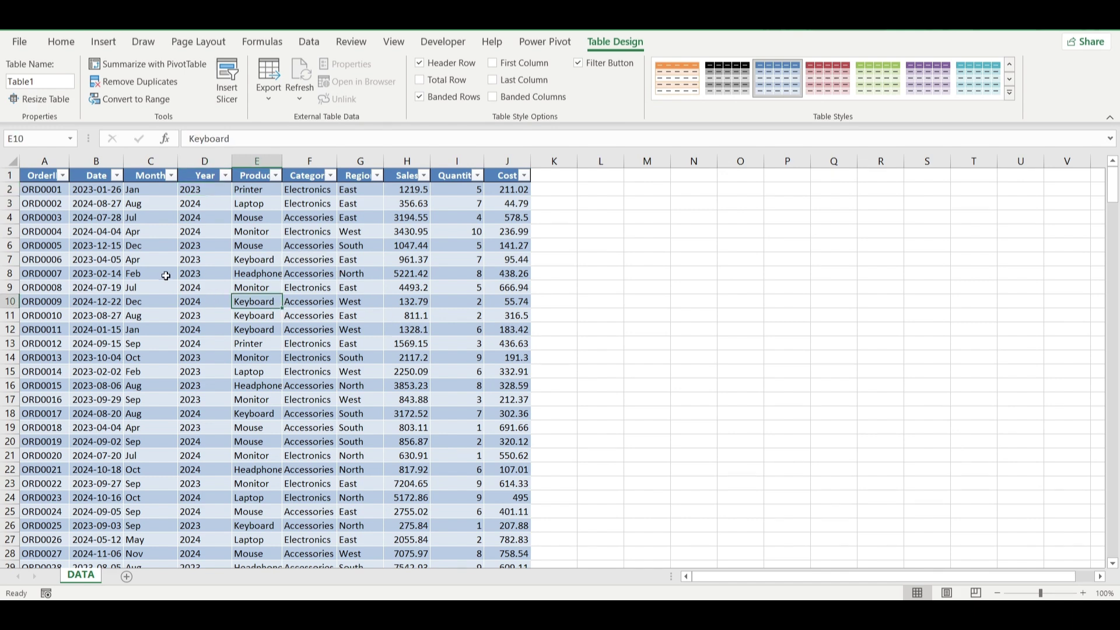
click(104, 41)
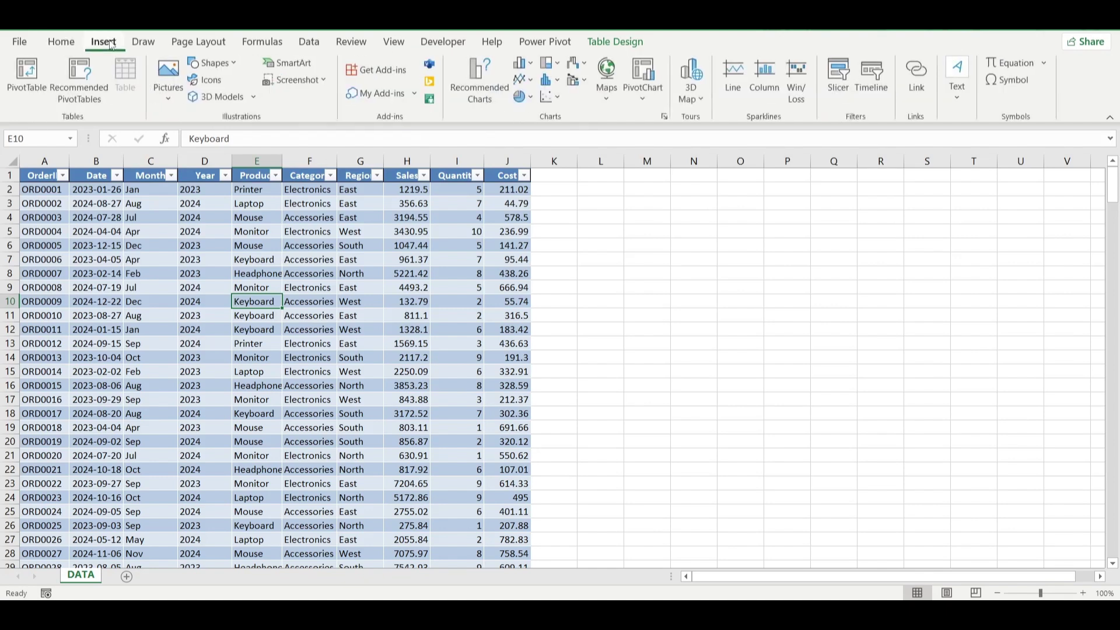
click(27, 76)
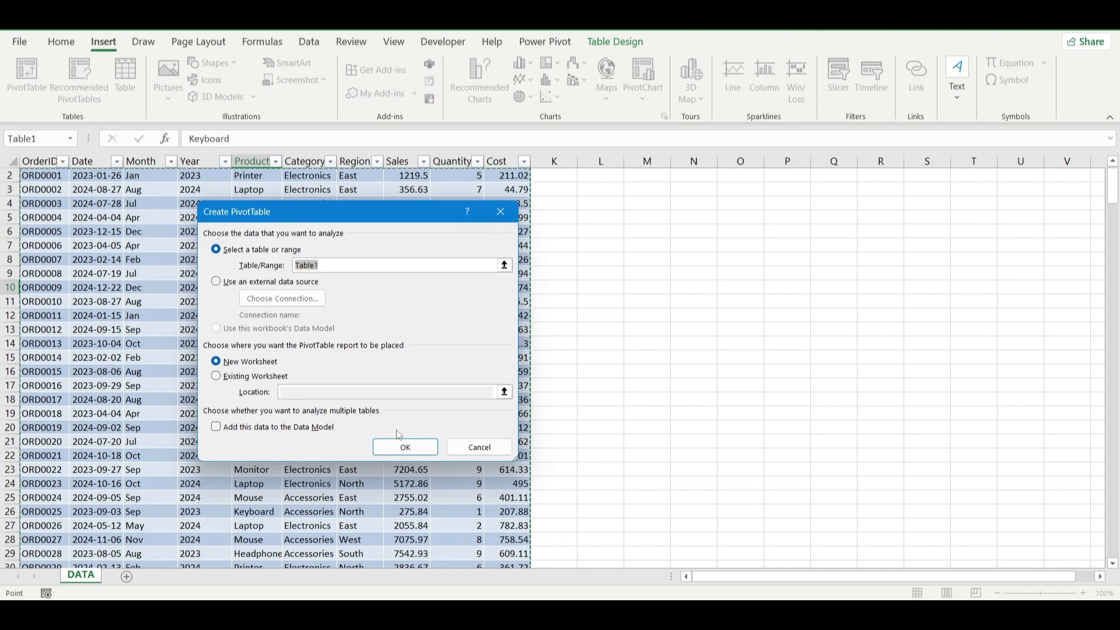
click(411, 453)
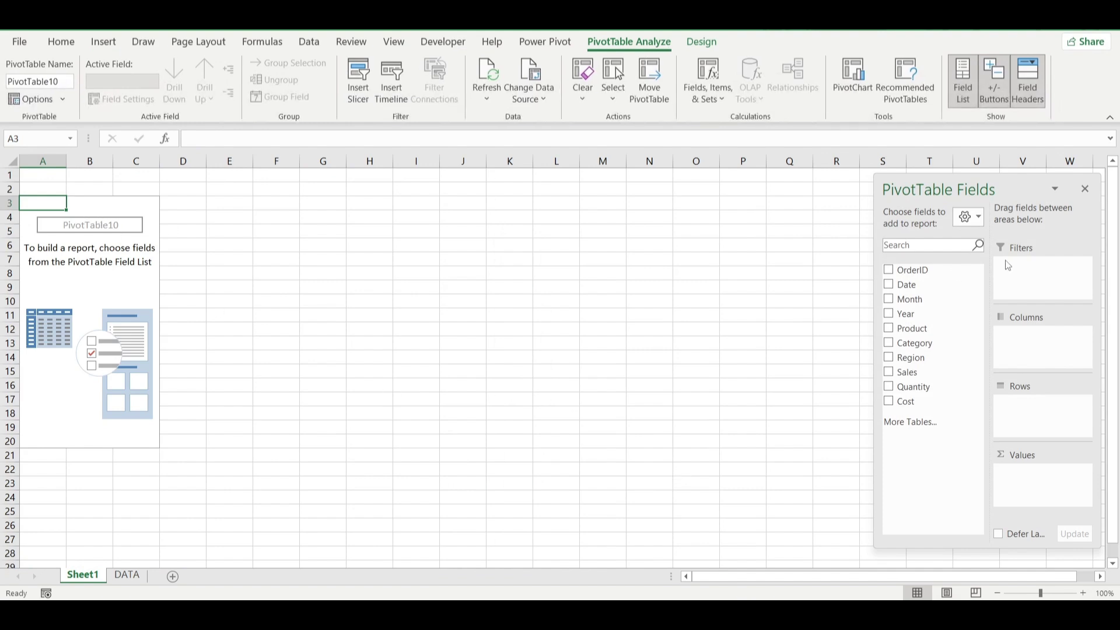
drag(962, 194, 825, 201)
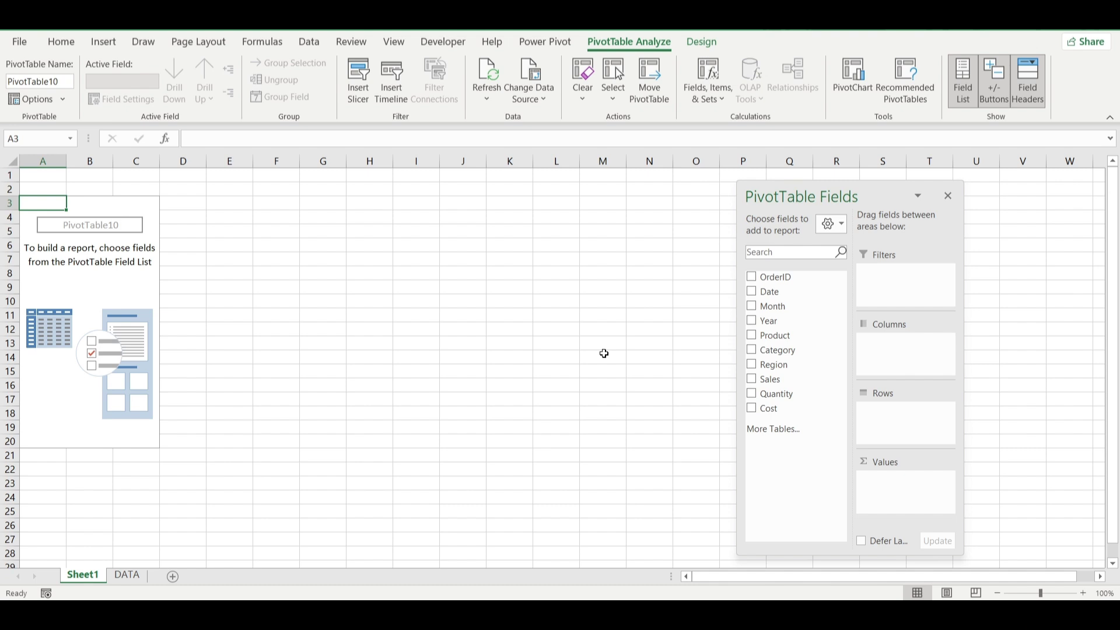
Build the PivotTable with Sales, Quantity and Cost summed as values and Year as the row field.
click(126, 574)
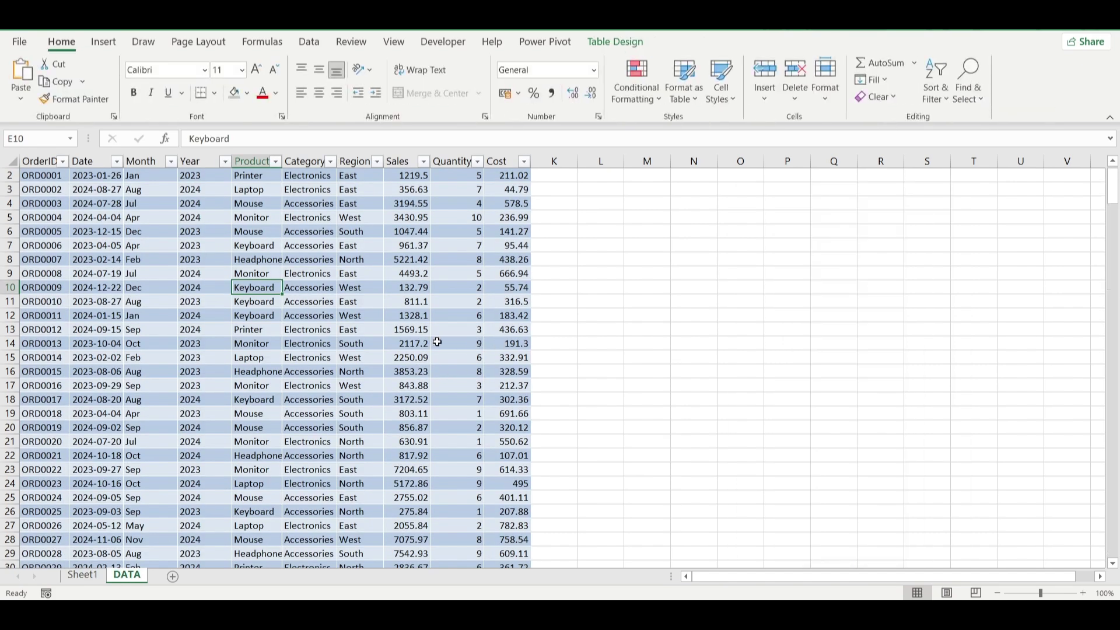
click(82, 576)
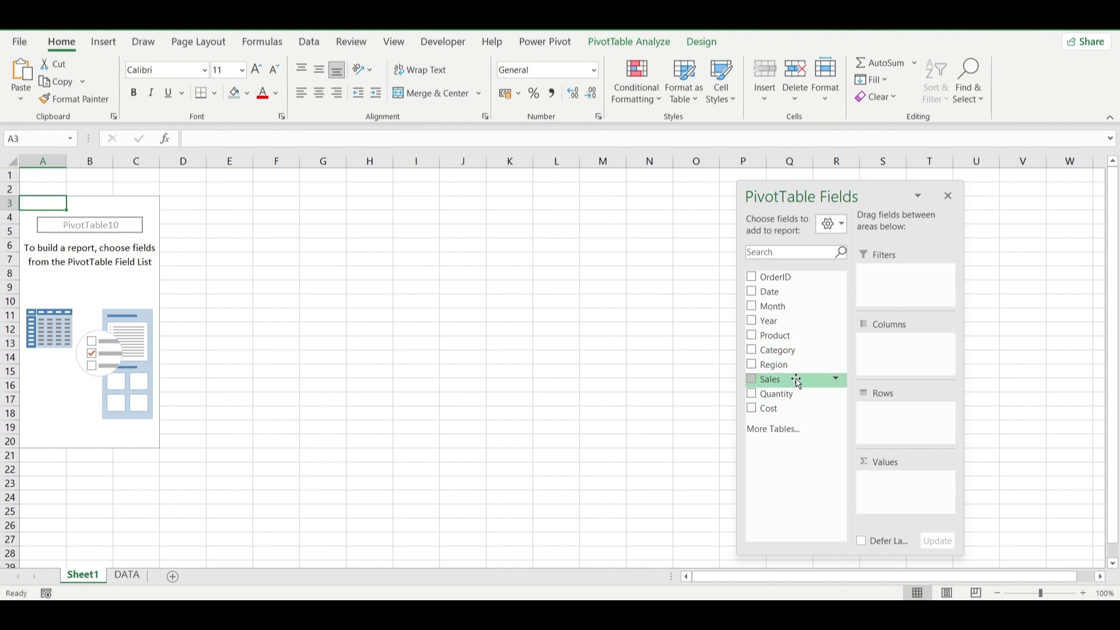
drag(797, 382, 900, 484)
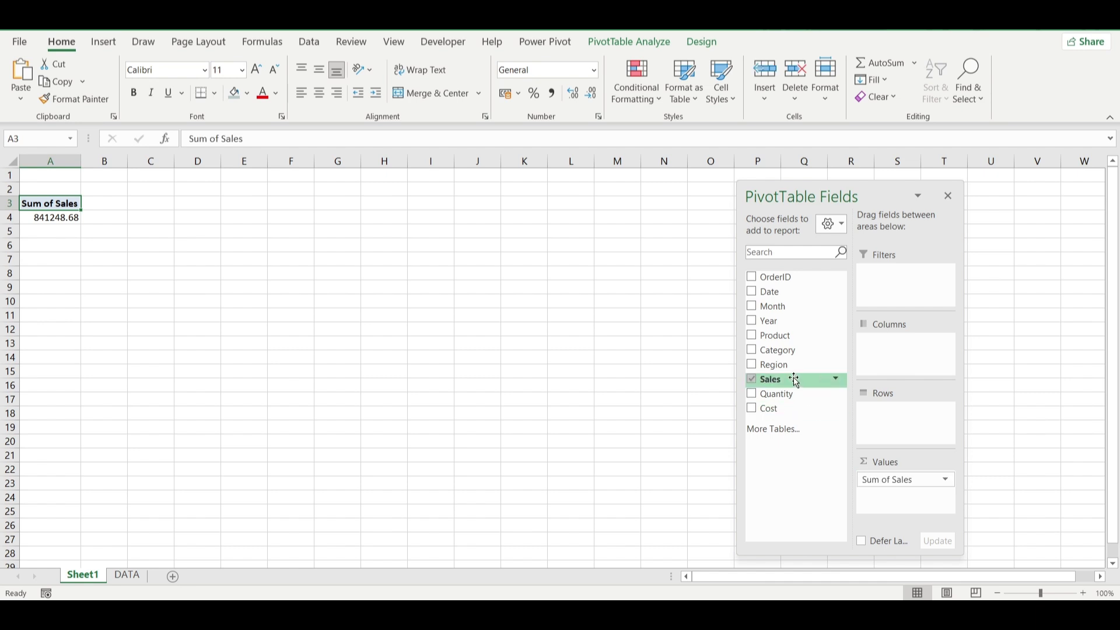
drag(778, 393, 896, 514)
drag(777, 408, 935, 515)
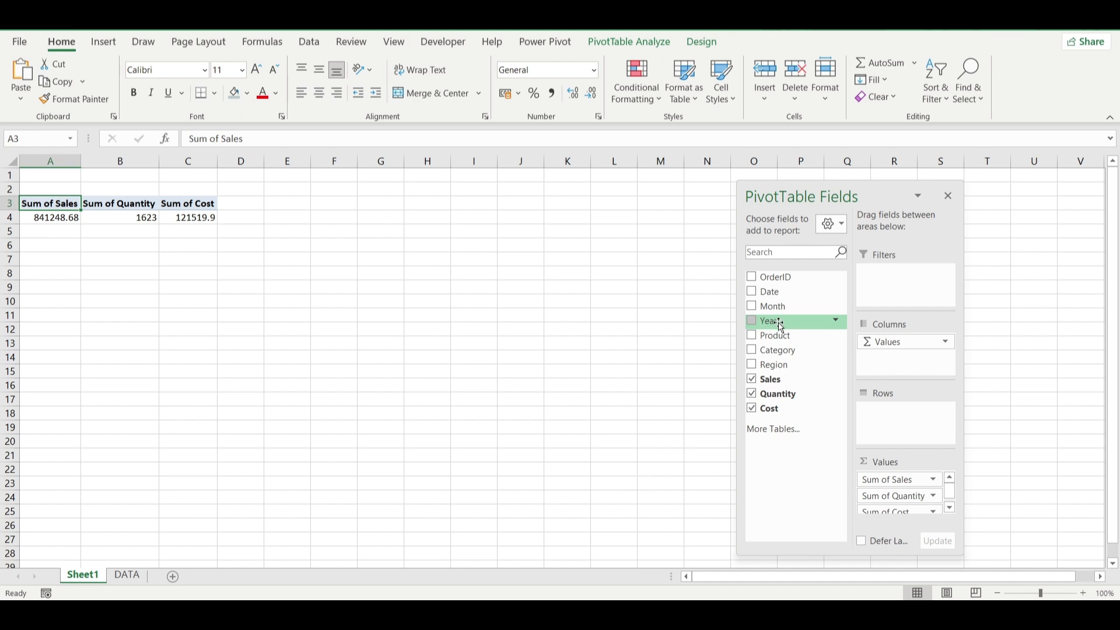
drag(768, 322, 896, 373)
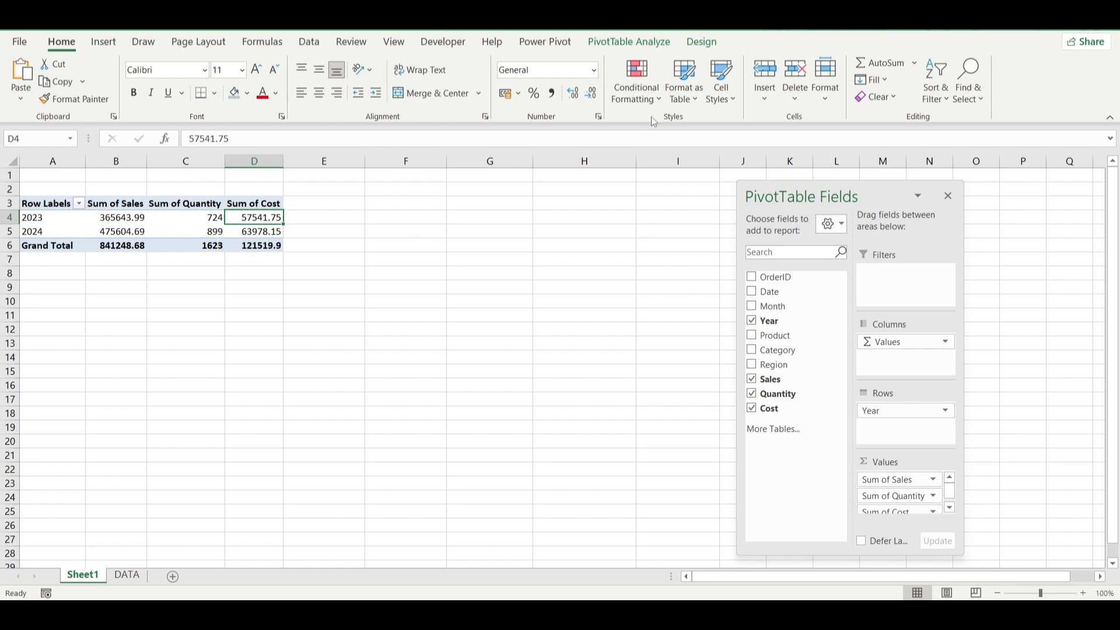
Add a calculated field named Profit to the PivotTable with the formula = Sales - Cost.
click(647, 43)
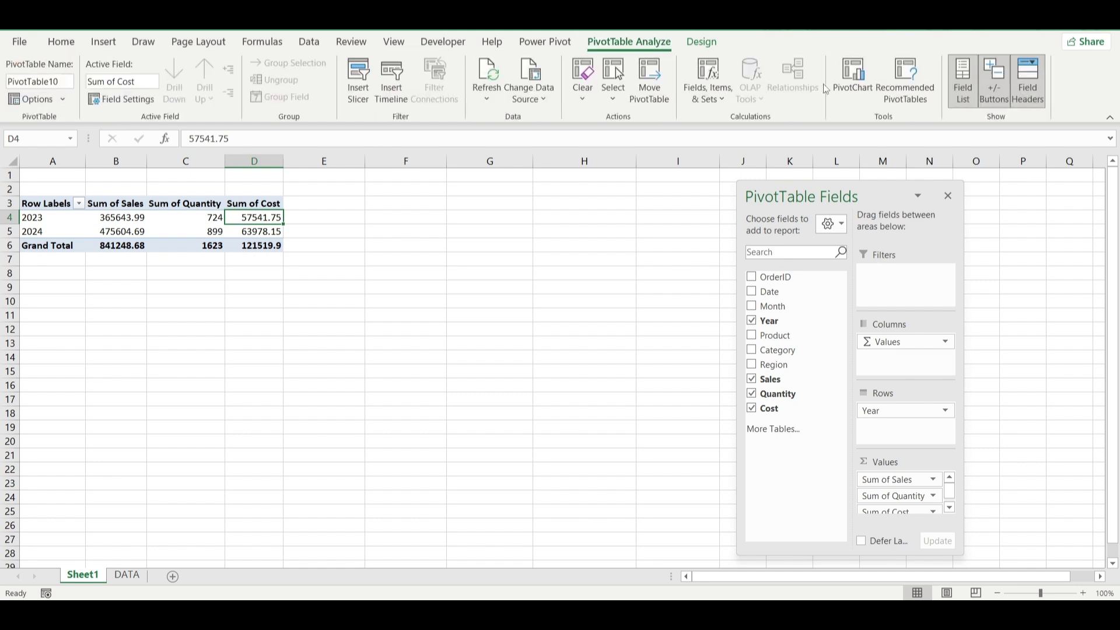
click(709, 89)
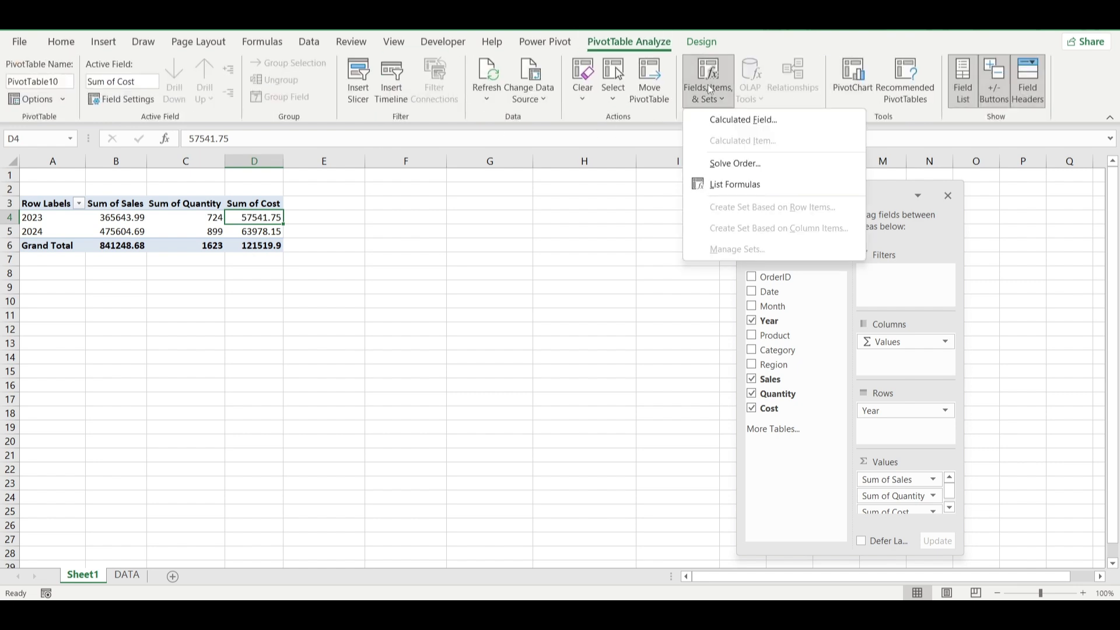
click(741, 120)
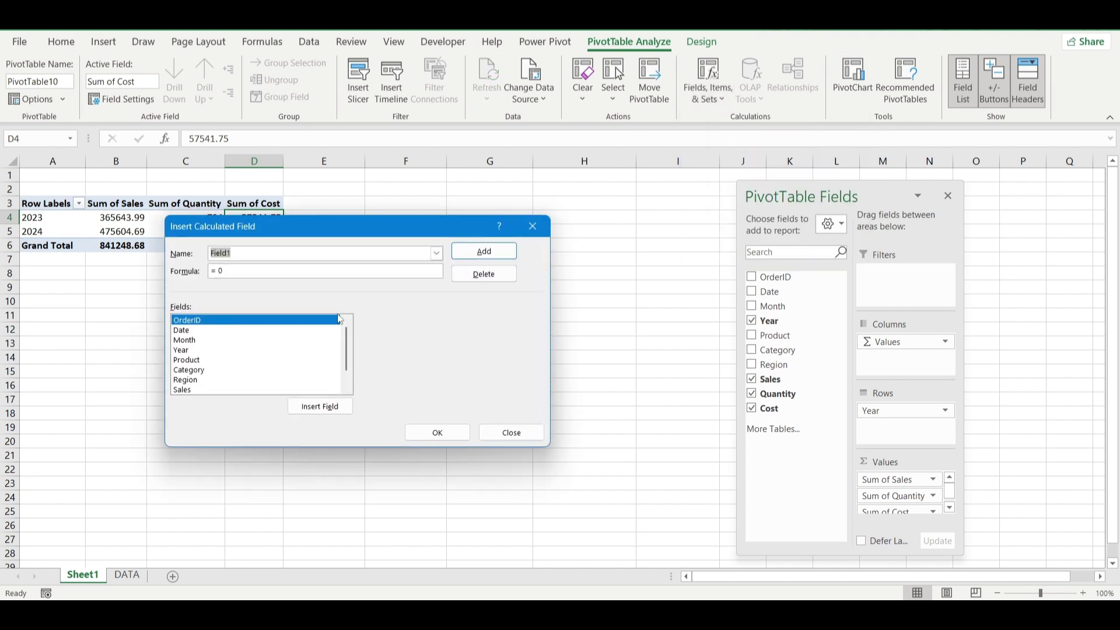
text(Profit)
click(186, 389)
click(320, 406)
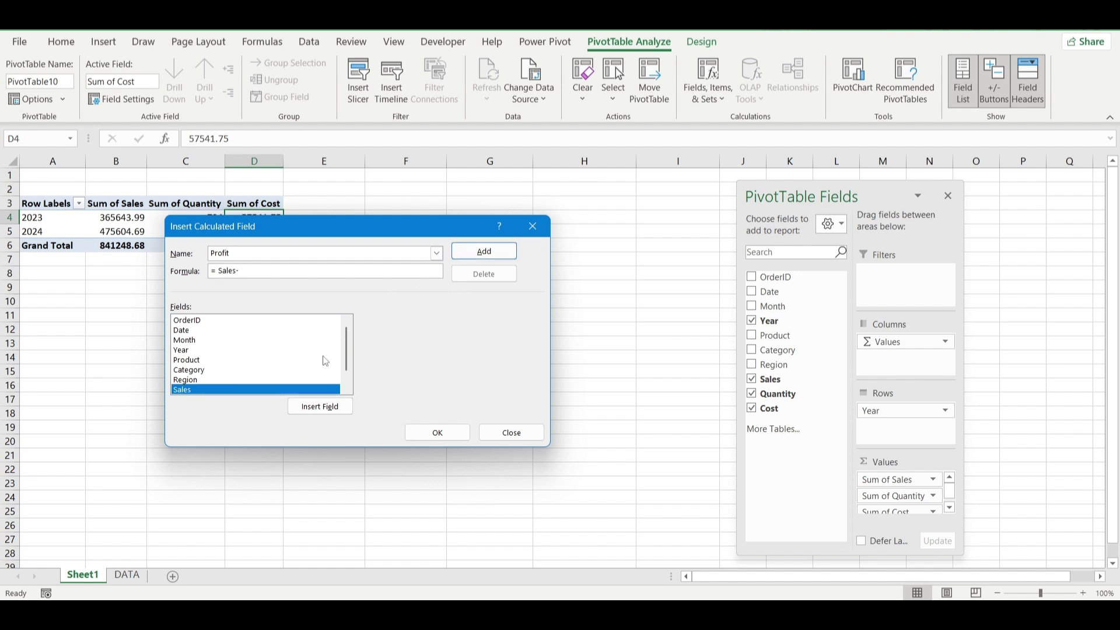
scroll(349, 361, down, 1)
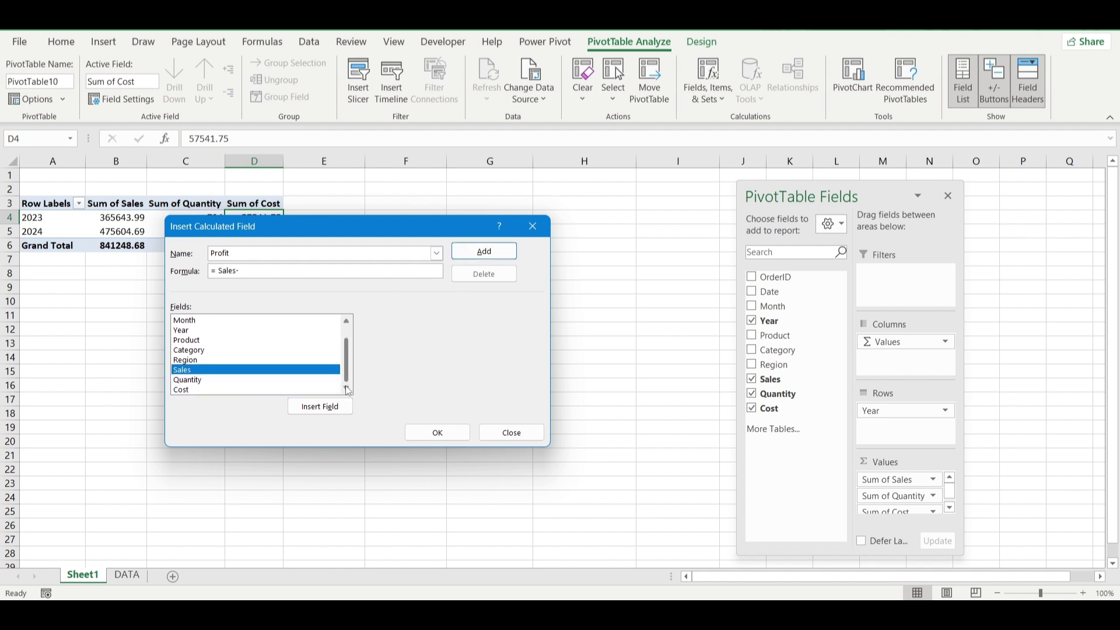
click(219, 393)
click(319, 407)
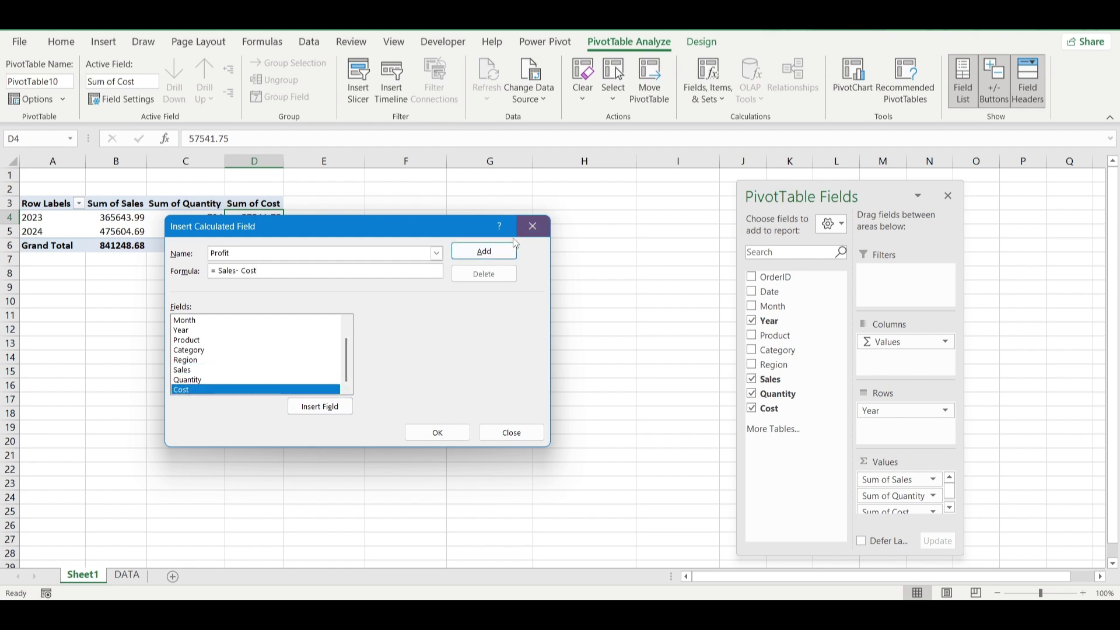
click(491, 252)
click(438, 432)
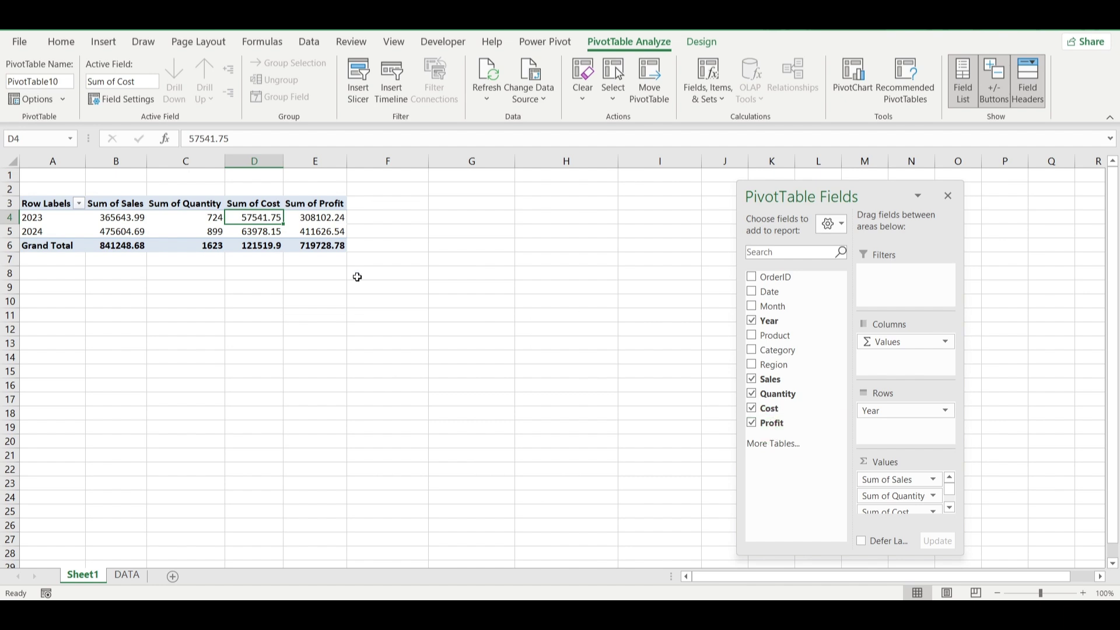
Enter the heading "key performance indicators" in B8 below the PivotTable.
click(219, 300)
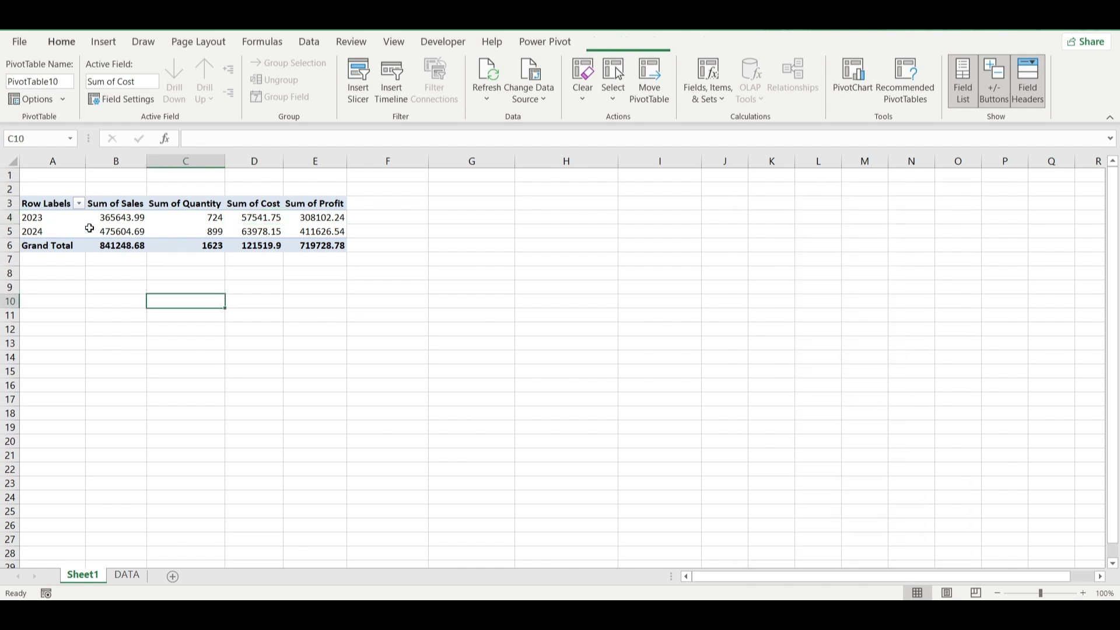
click(63, 219)
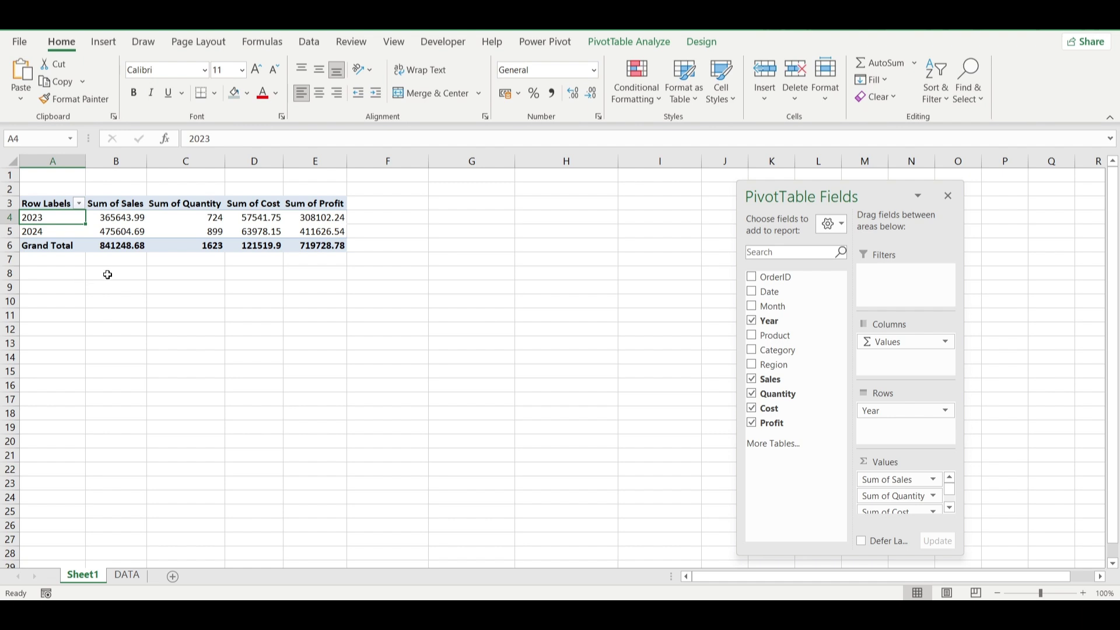
click(107, 275)
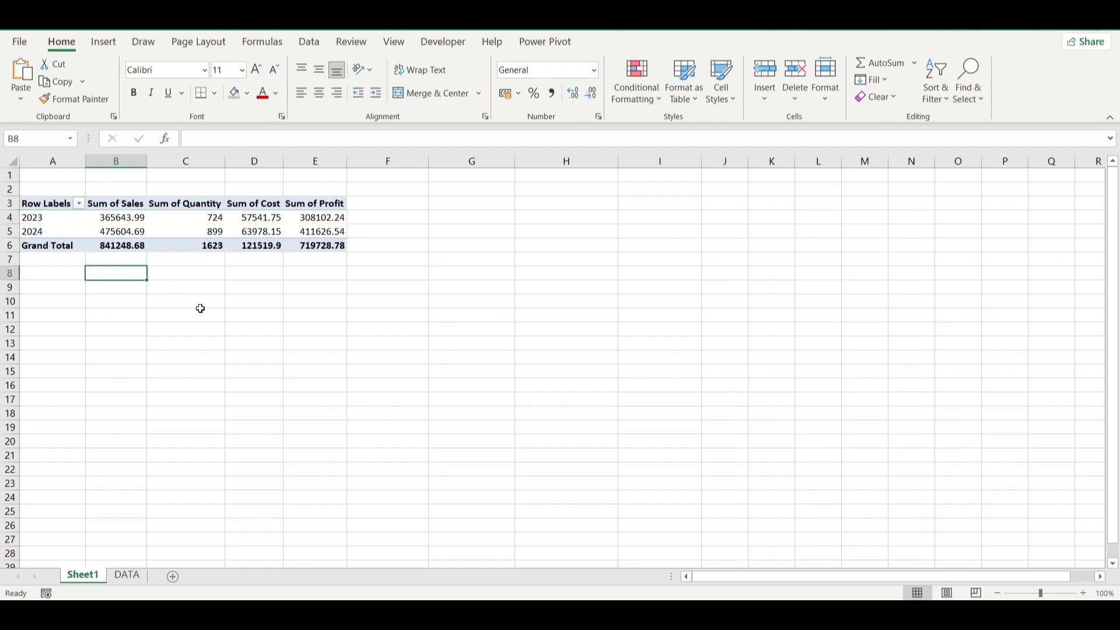
text(key performance inid)
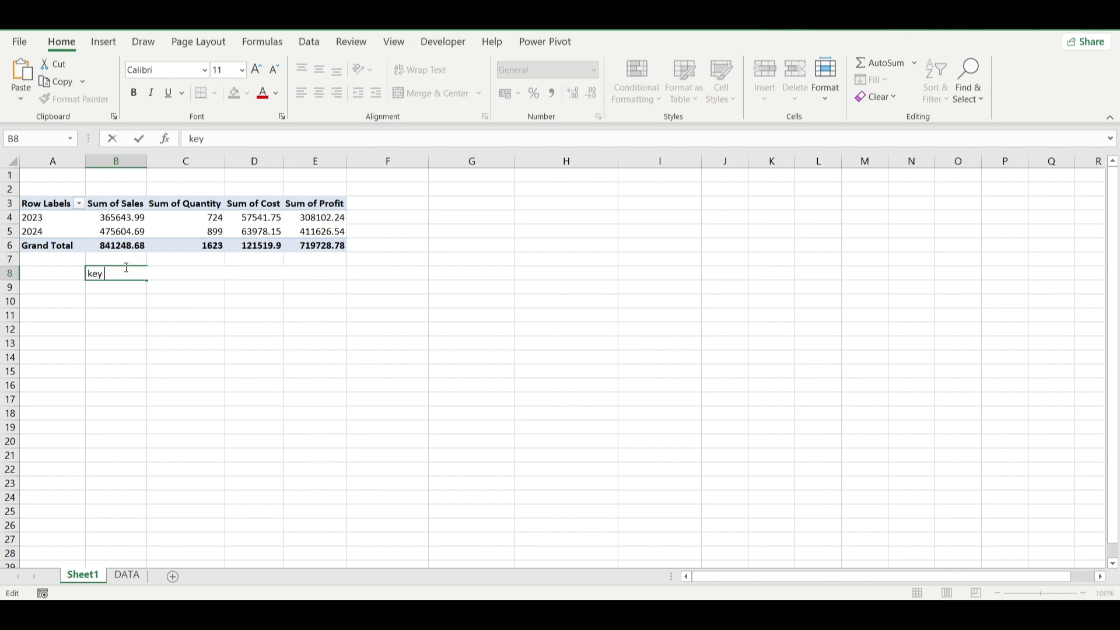
text(performance inid)
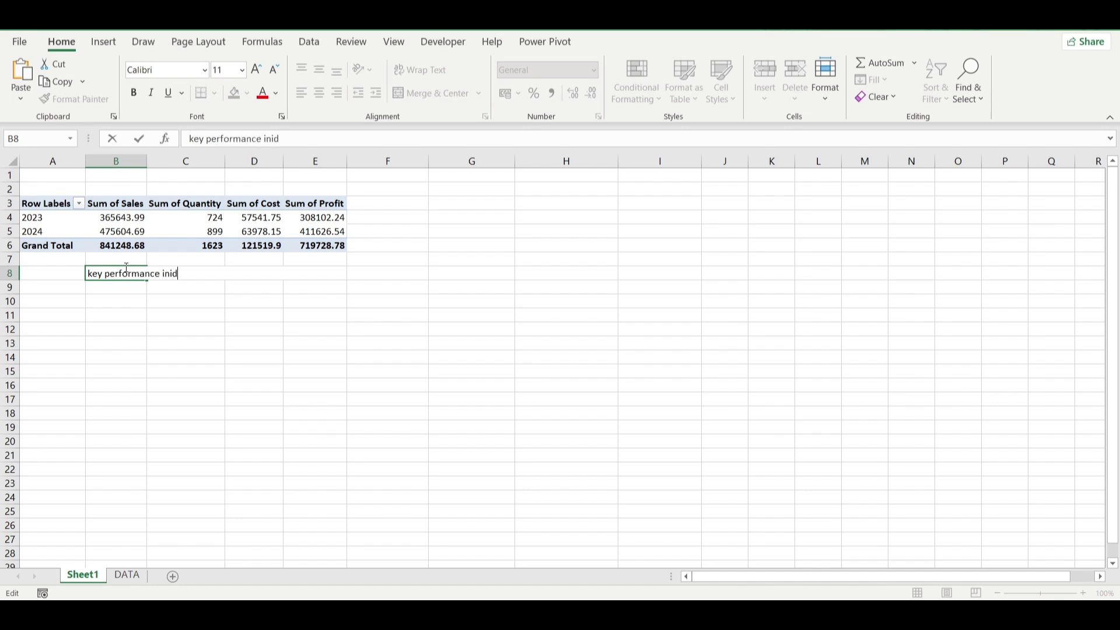
key(BackSpace)
key(BackSpace)
text(dicators)
key(Return)
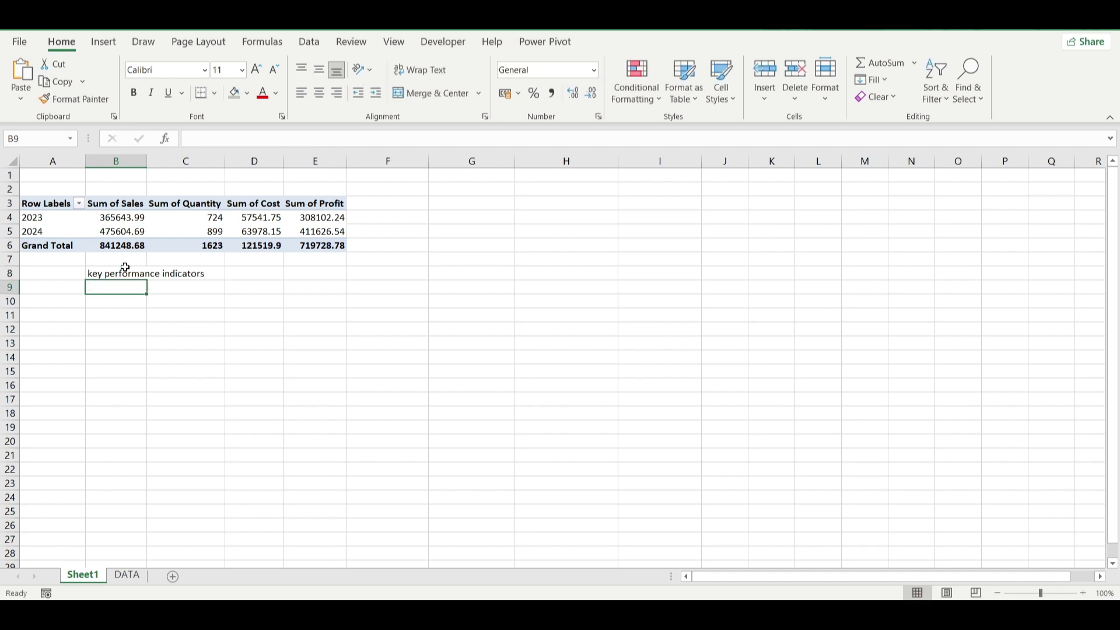
Enter the row labels sales, qty, cost and profit in cells B10 to B13.
key(Return)
text(sales)
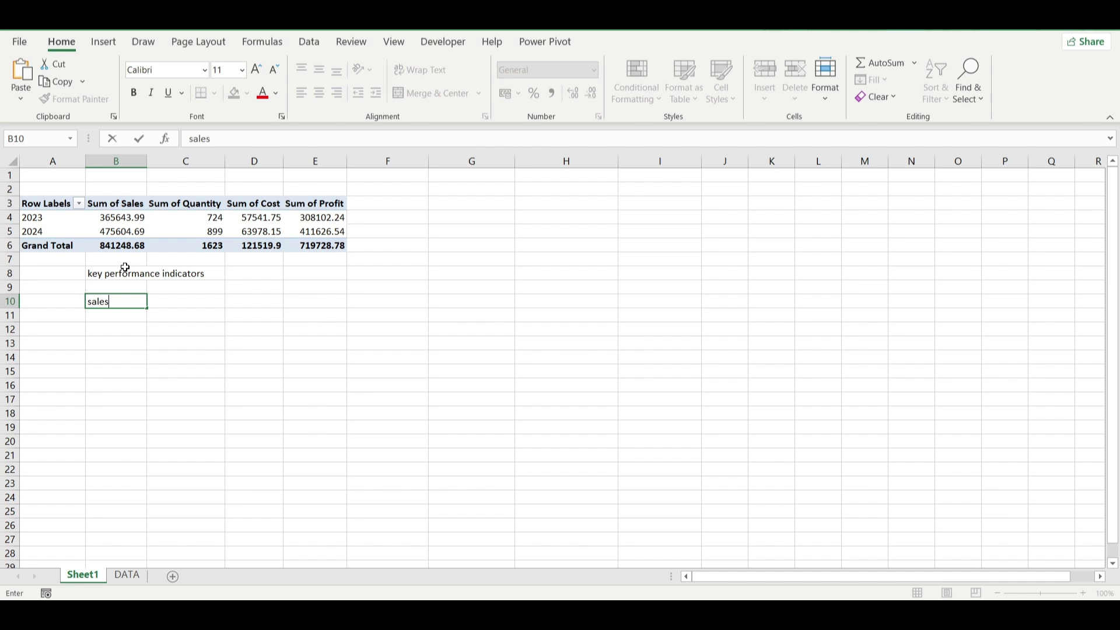
key(Return)
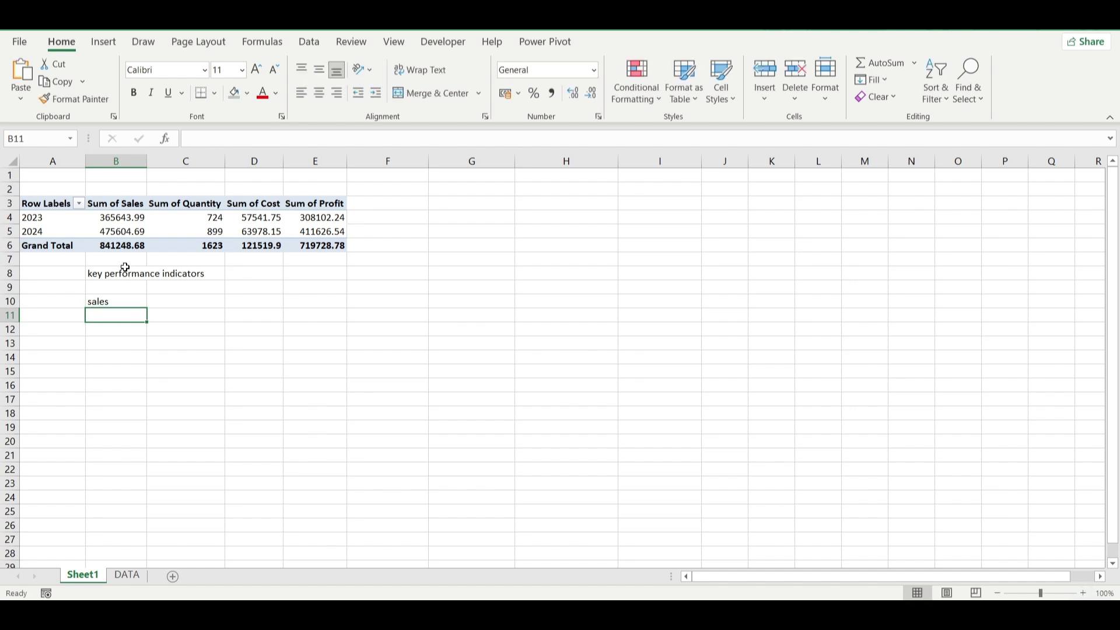
text(qty)
key(Return)
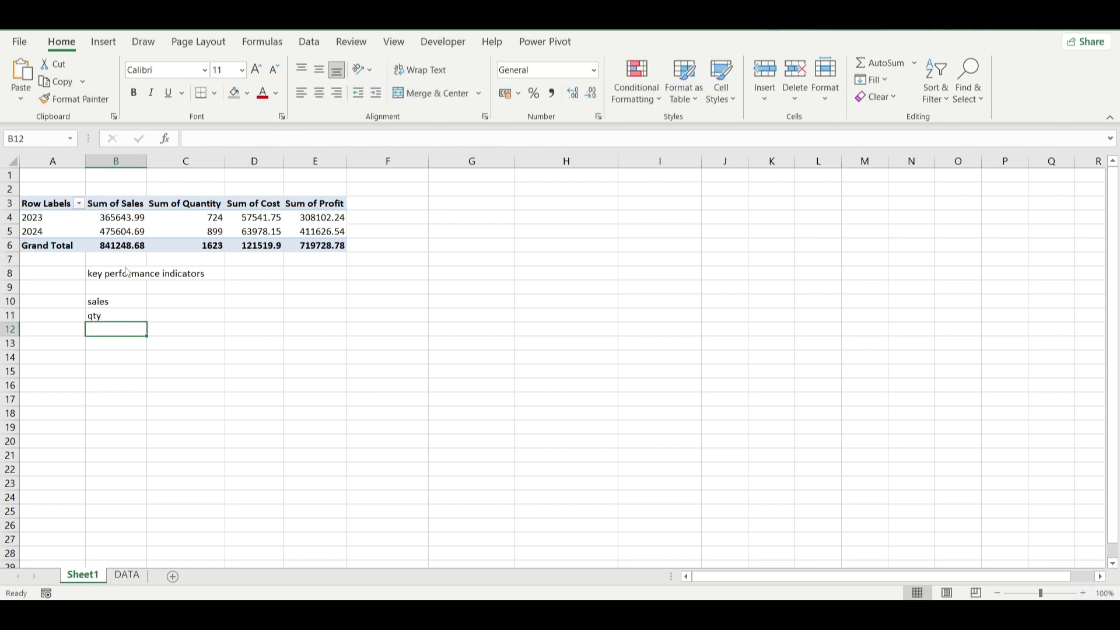
text(cost)
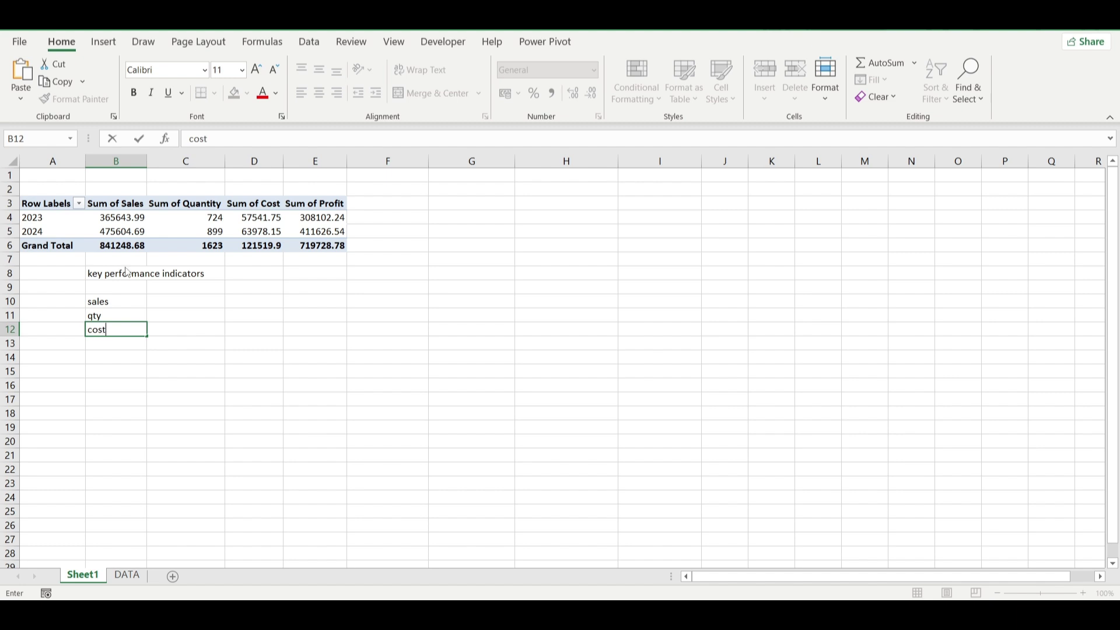
key(Return)
text(profit)
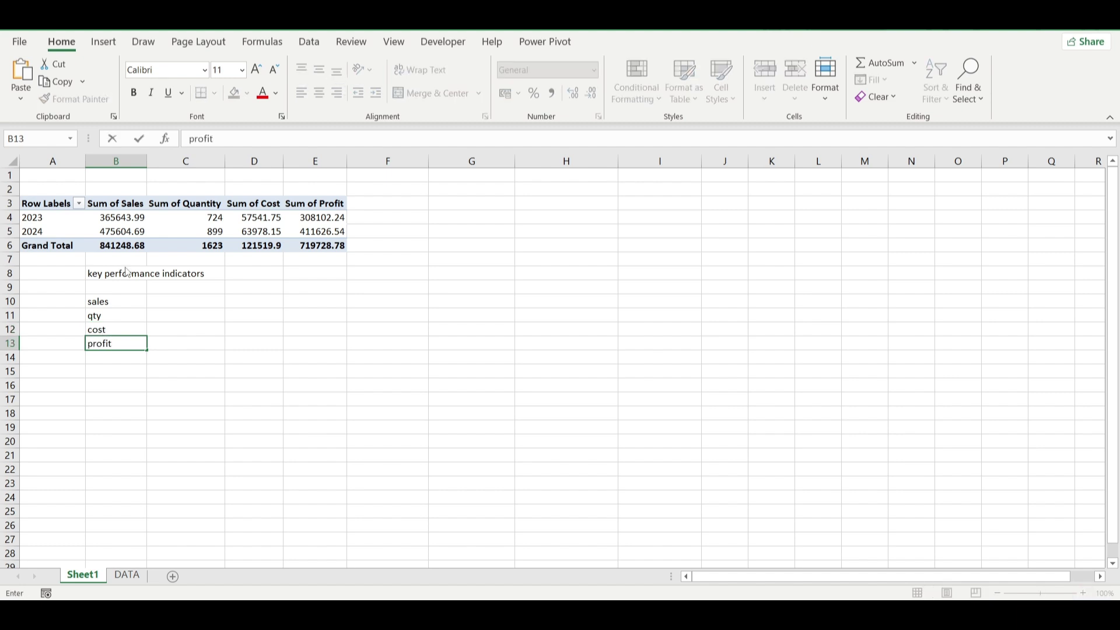
key(Return)
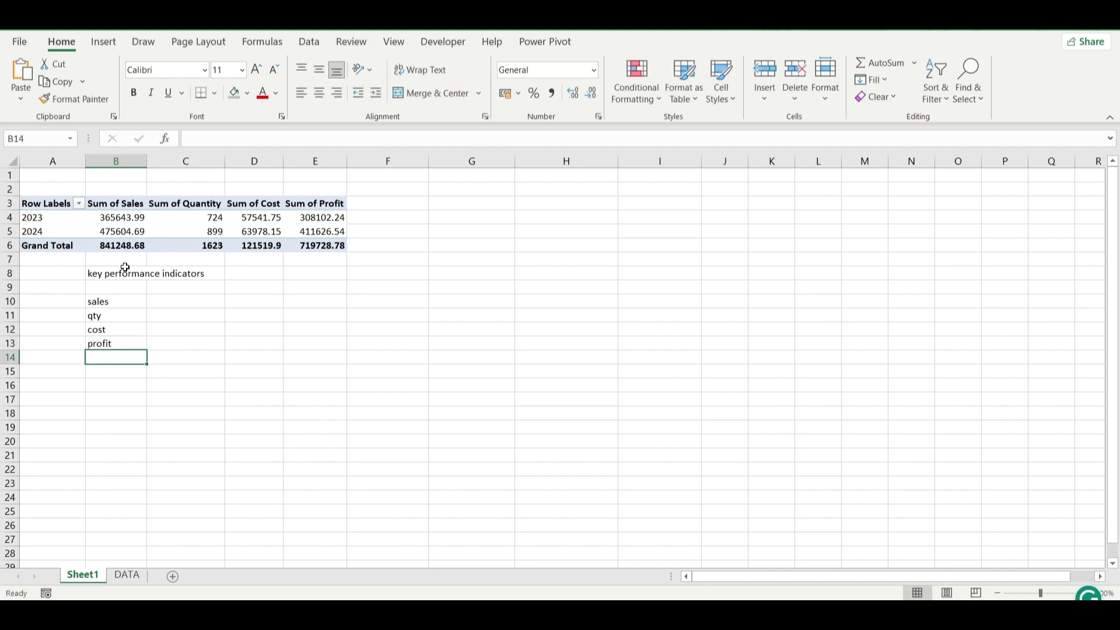
Enter the column headings CY, PY and YOY in cells C9 to E9 of the key performance indicators block.
key(Up)
key(Up)
key(Up)
key(Up)
key(Right)
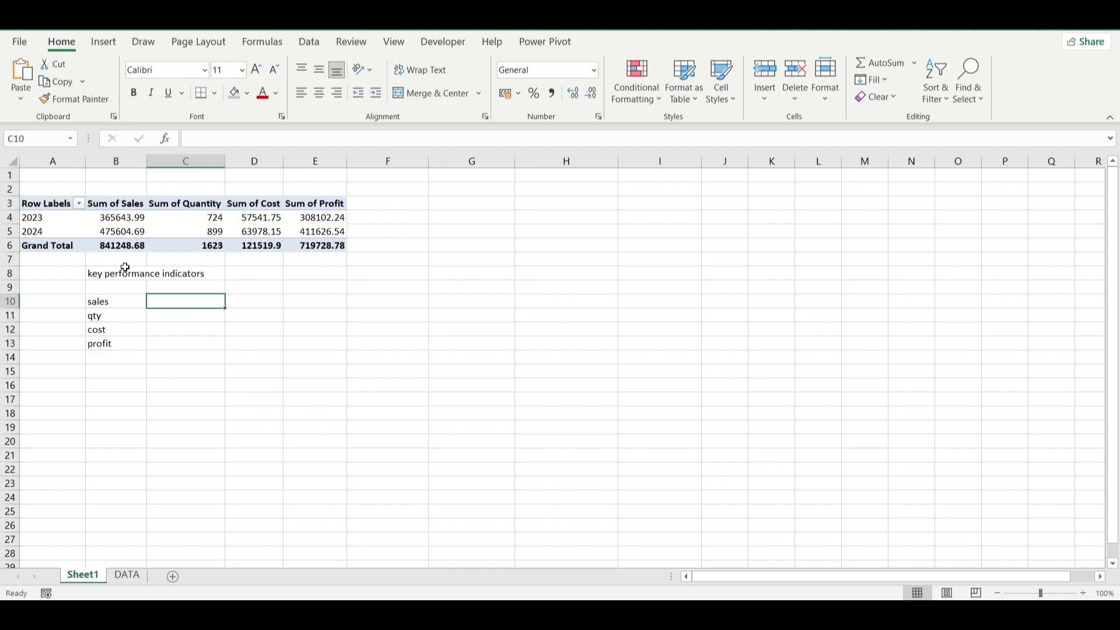
key(Up)
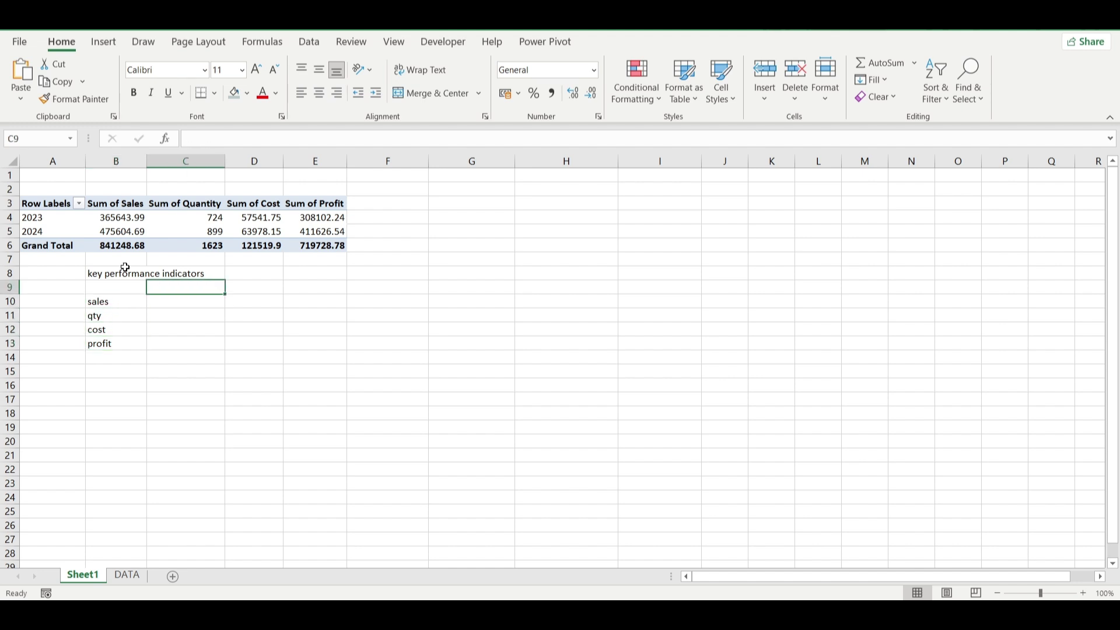
text(cy)
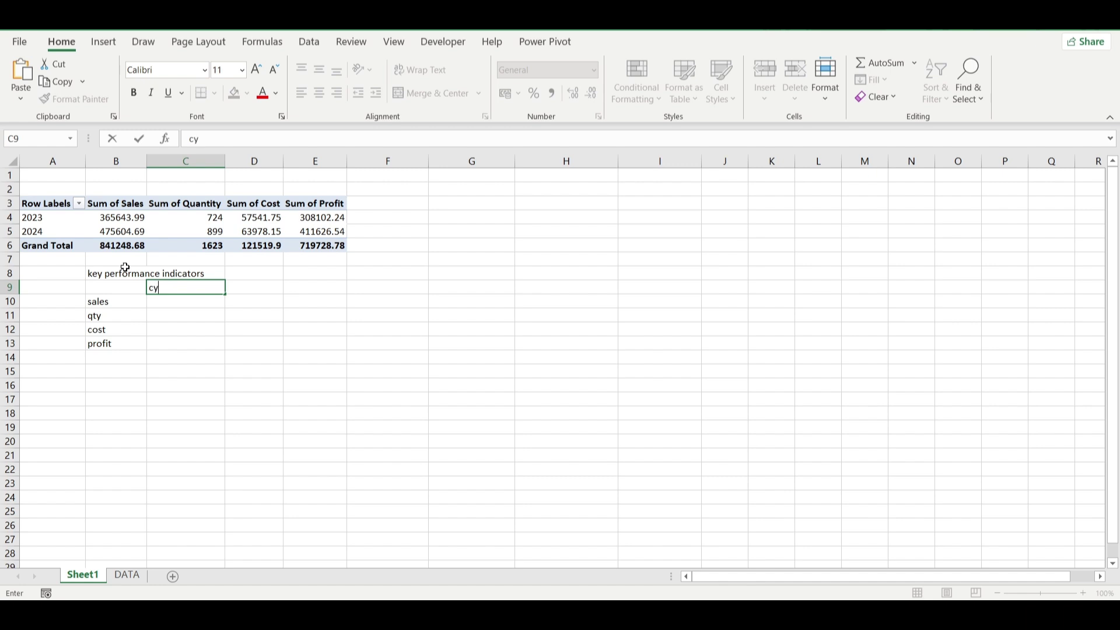
key(BackSpace)
key(BackSpace)
text(CY)
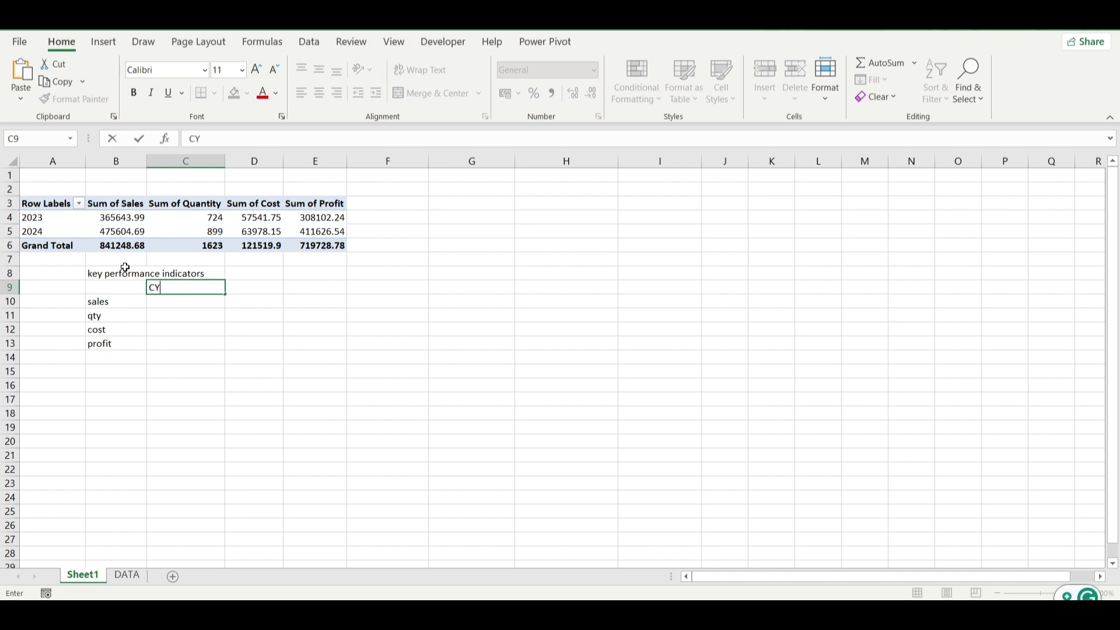
key(Right)
text(PY)
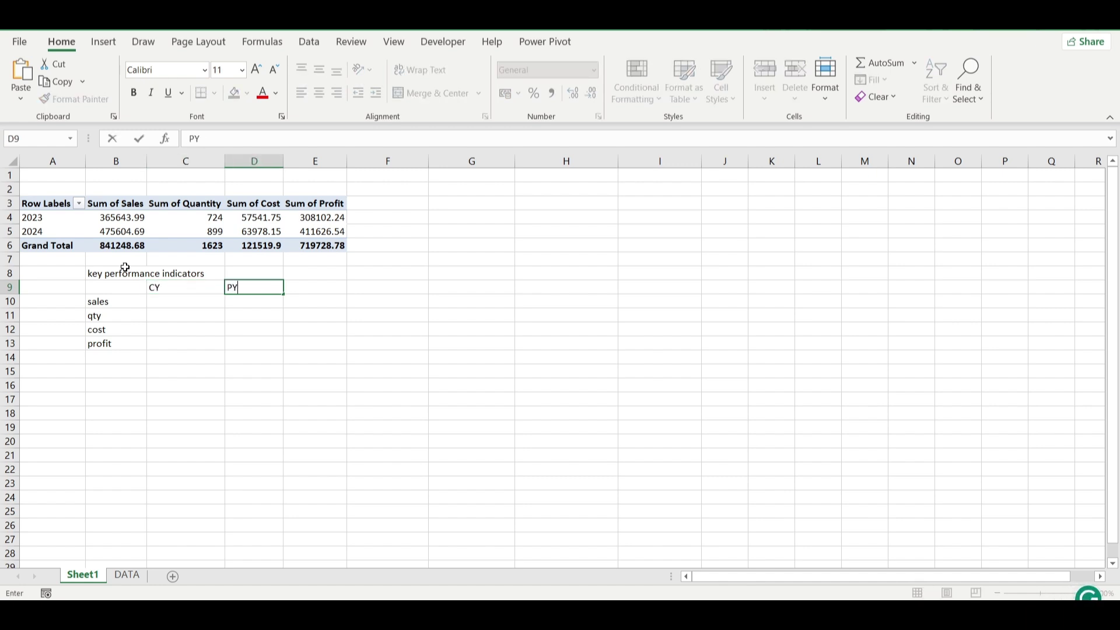
key(Right)
text(YOY)
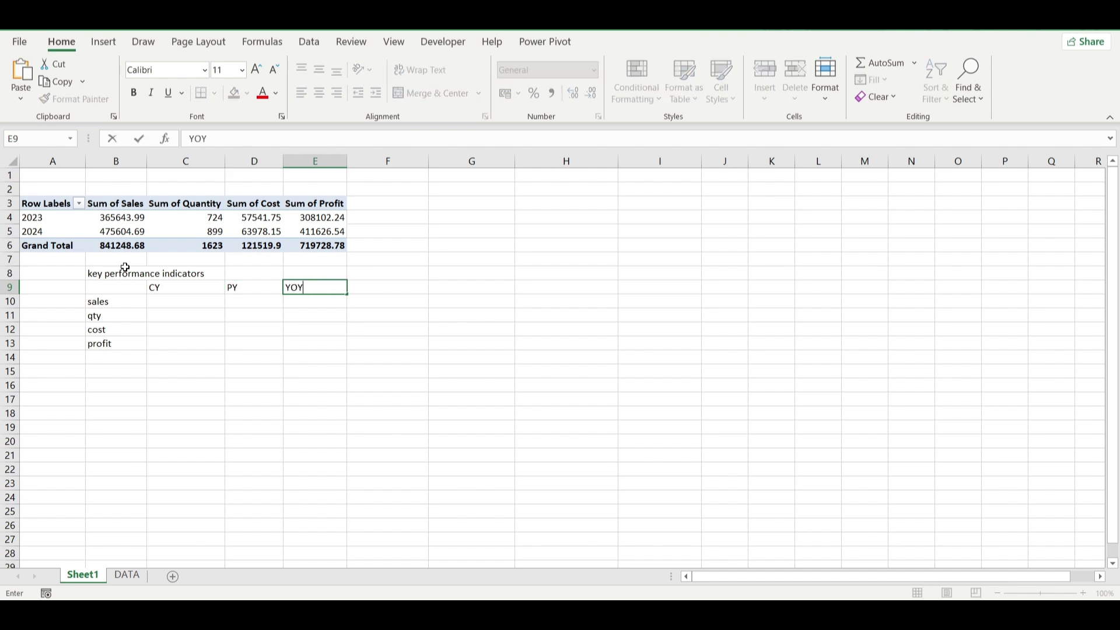
key(Return)
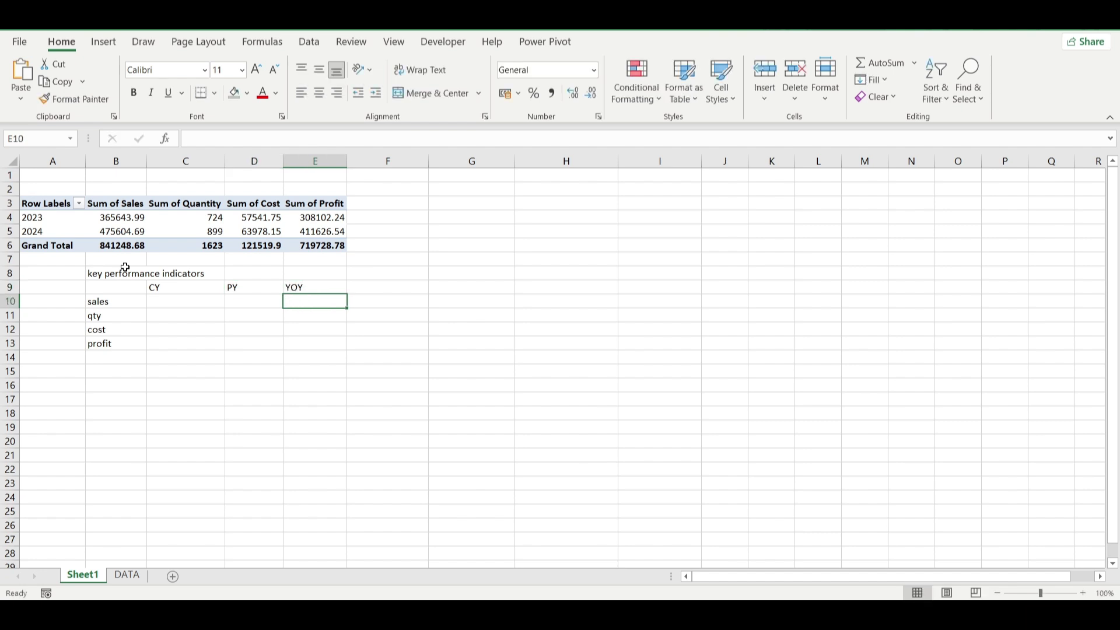
Link the CY sales and qty cells, C10 and C11, to the PivotTable's 2024 Sum of Sales and Sum of Quantity.
key(Left)
key(Left)
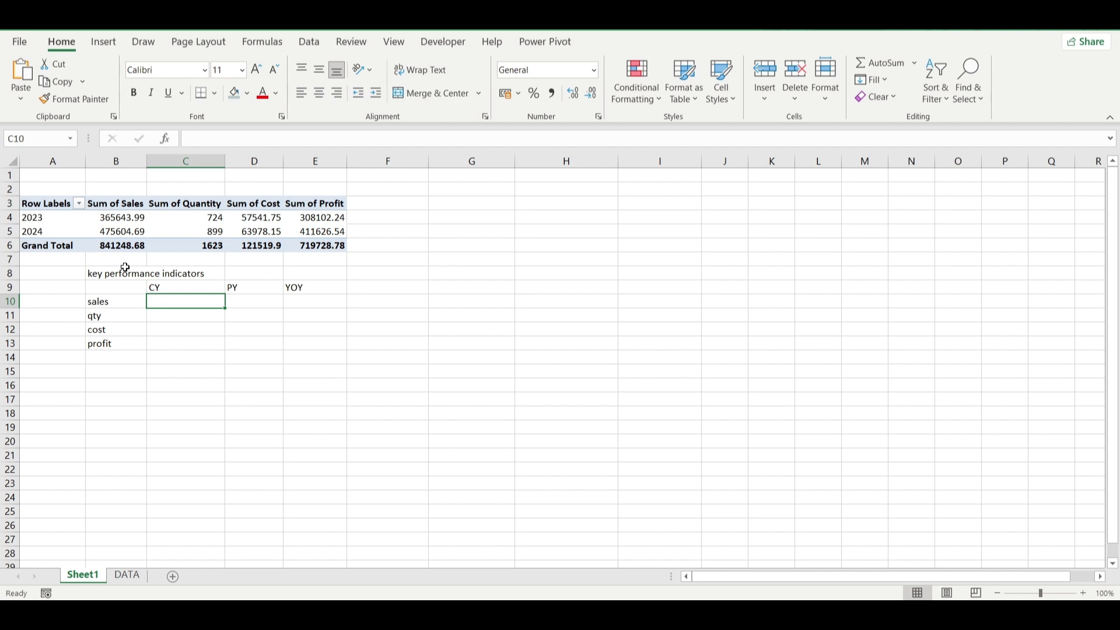
text(=)
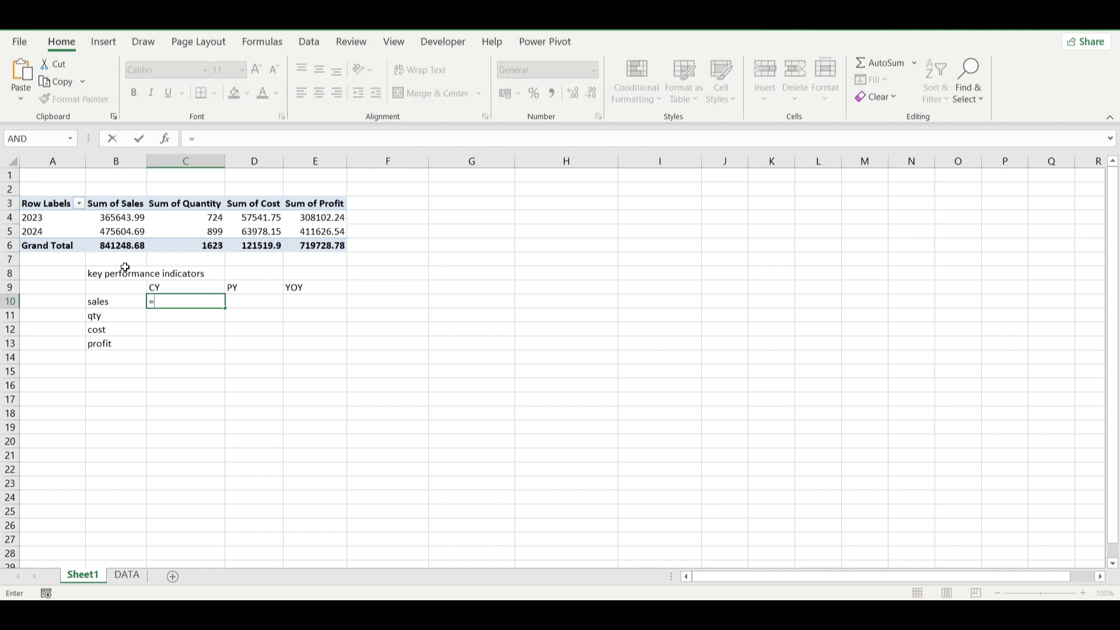
click(112, 231)
key(Return)
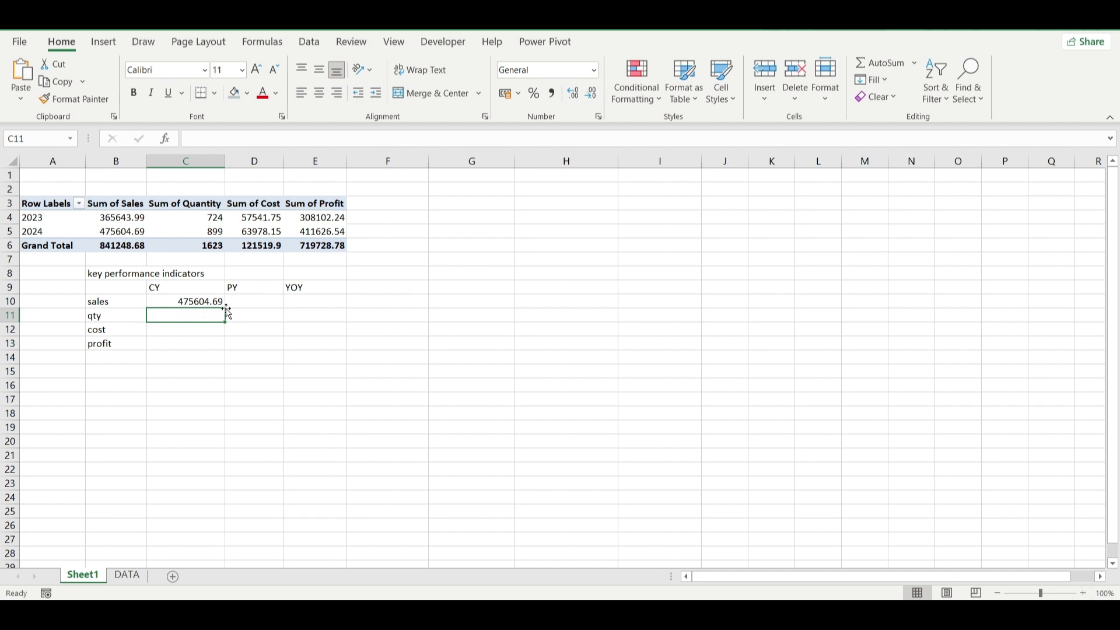
text(=)
click(194, 233)
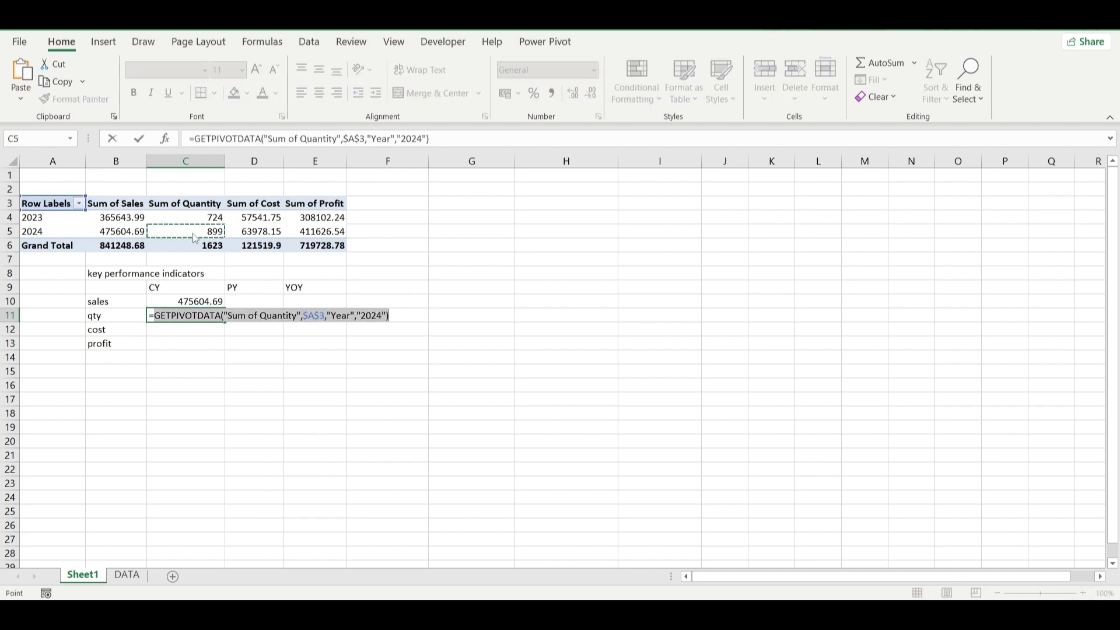
key(Return)
Link the CY cost and profit cells, C12 and C13, to the PivotTable's 2024 Sum of Cost and Sum of Profit.
text(=)
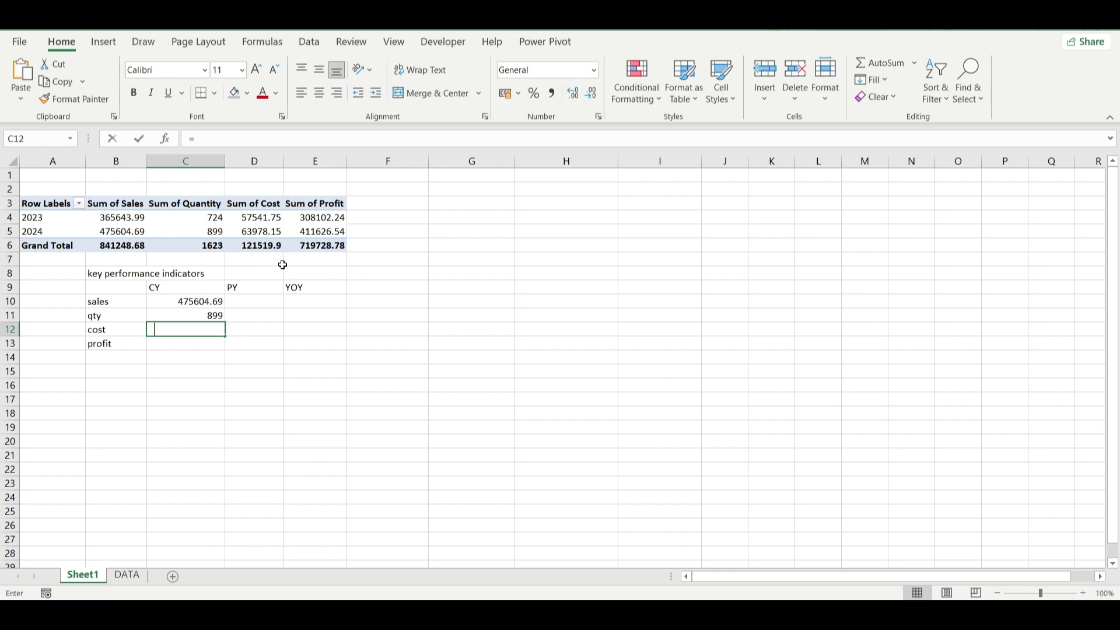
click(253, 231)
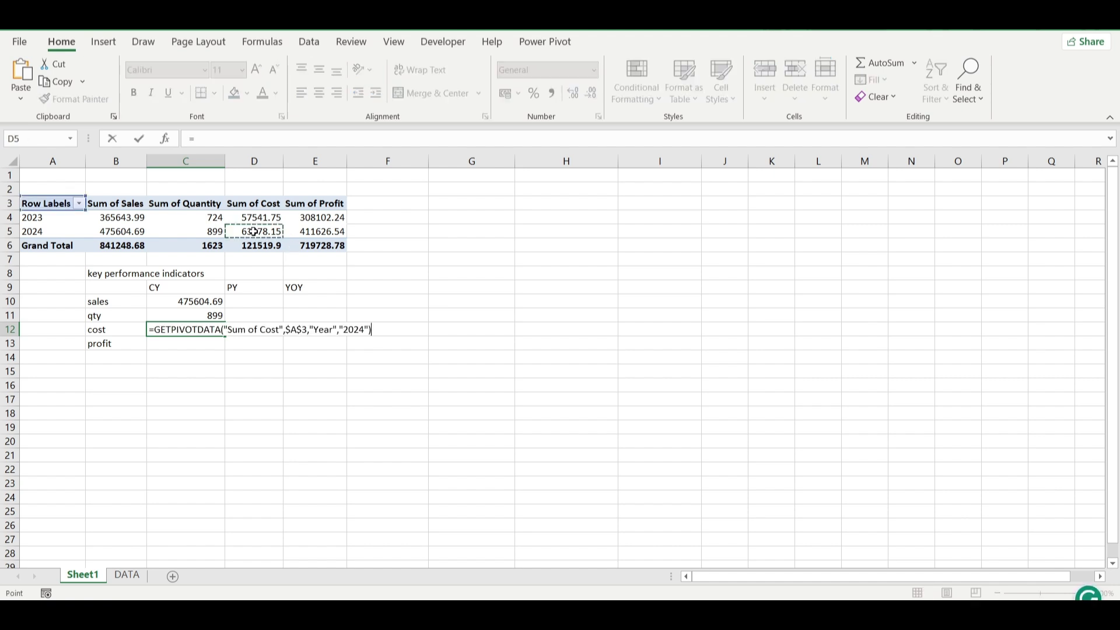
key(Return)
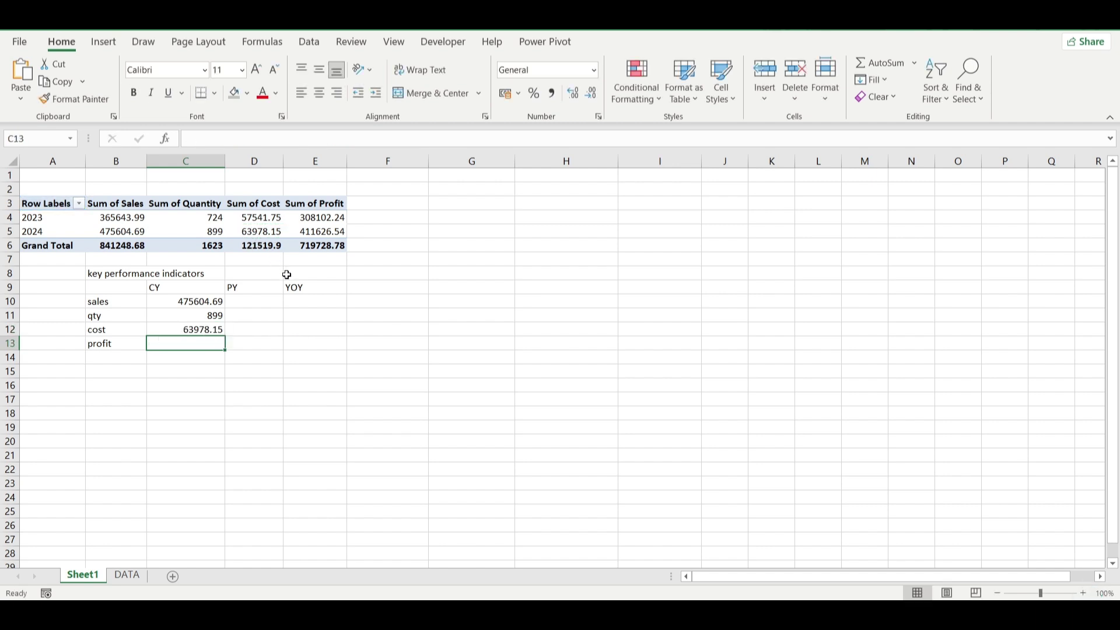
text(=)
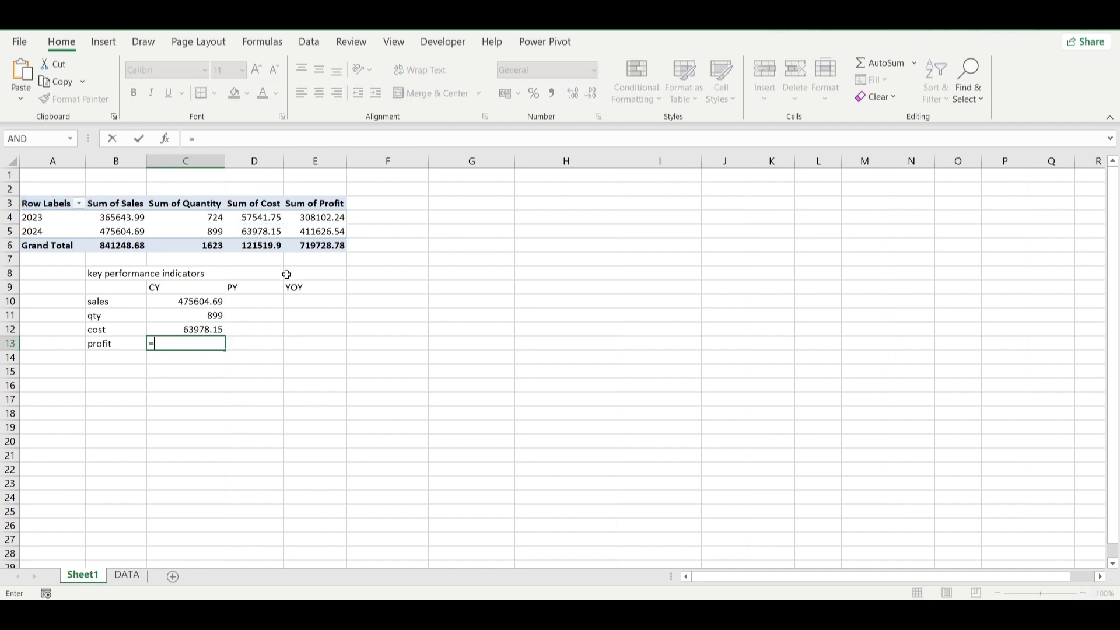
click(327, 232)
key(Return)
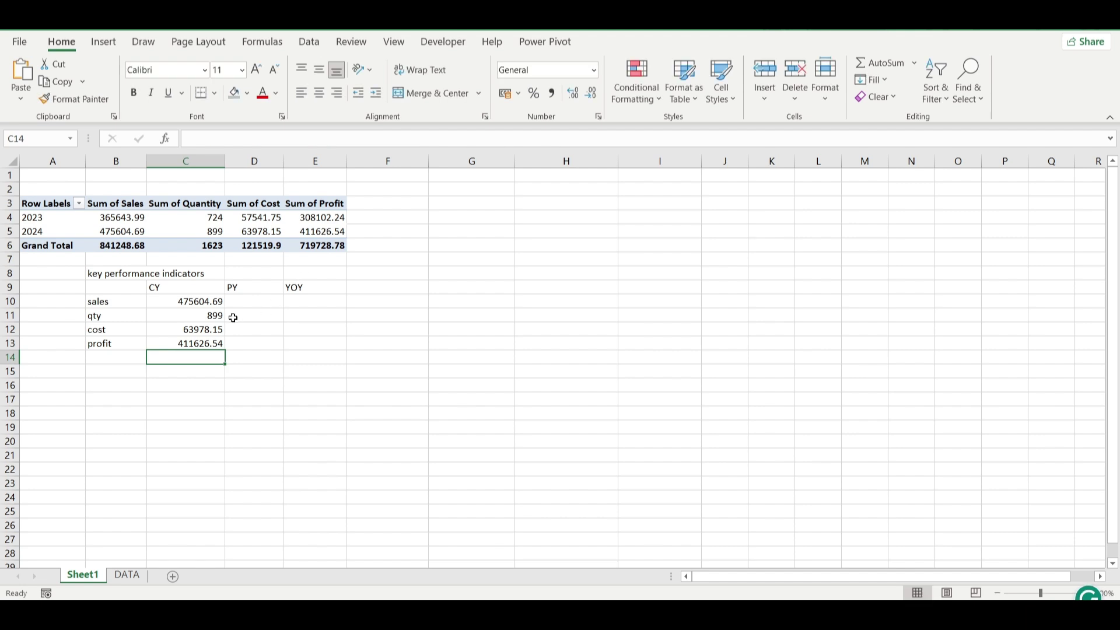
Link the PY sales and qty cells, D10 and D11, to the PivotTable's 2023 Sum of Sales and Sum of Quantity.
click(249, 303)
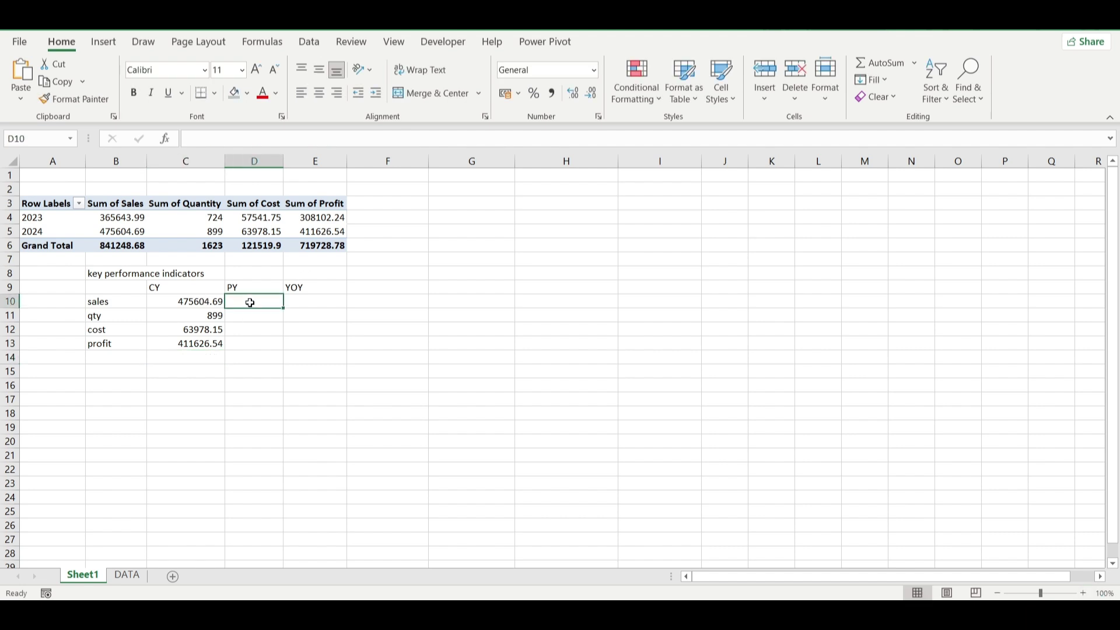
text(=)
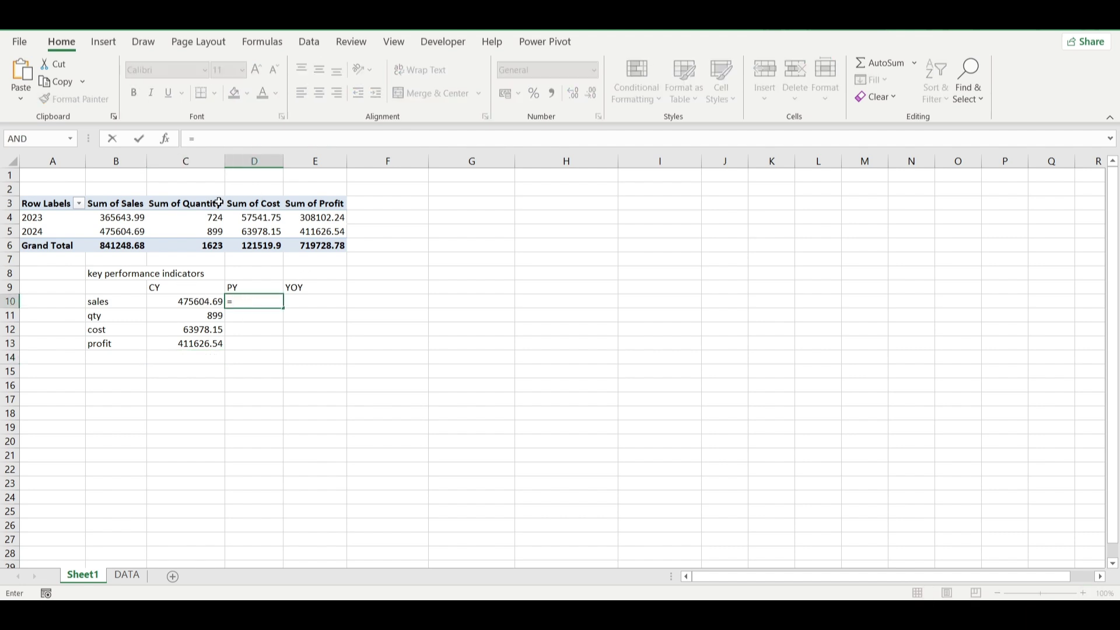
click(110, 217)
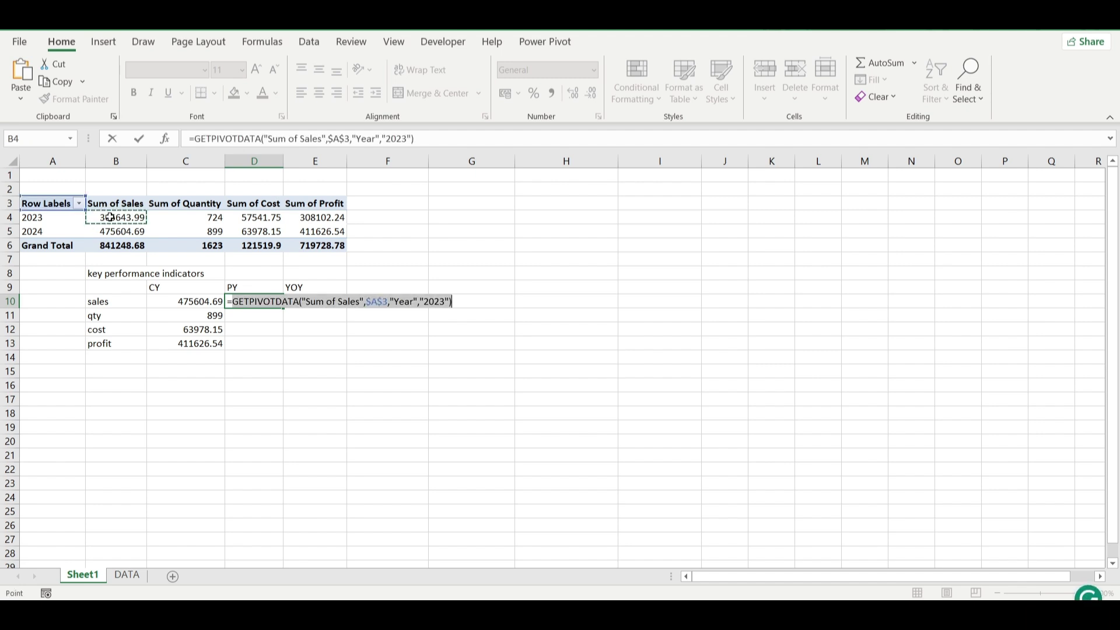
key(Return)
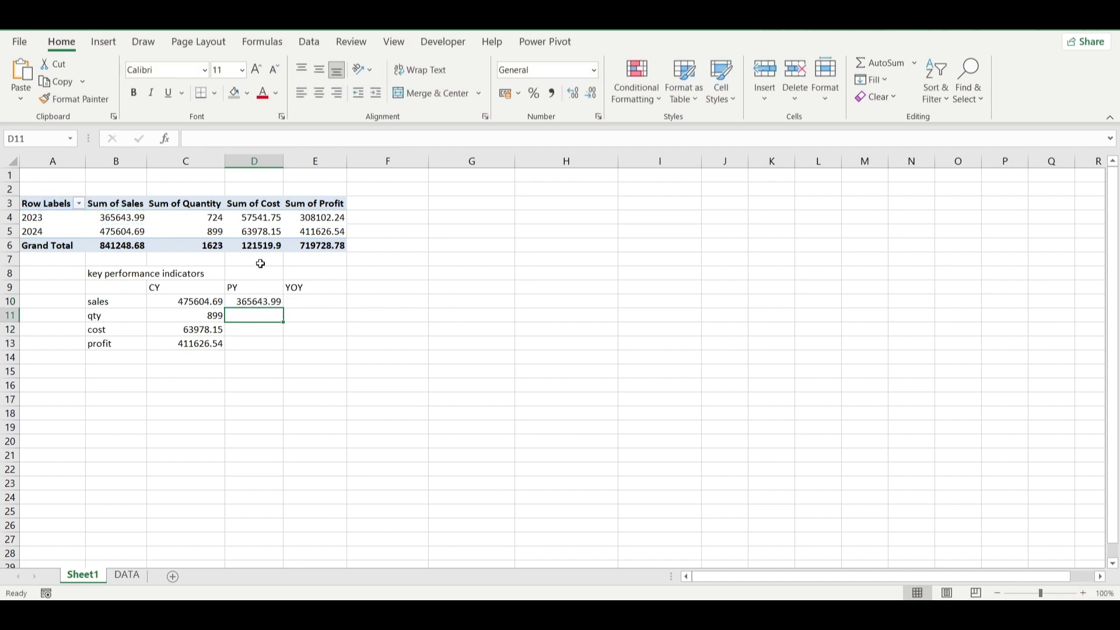
text(=)
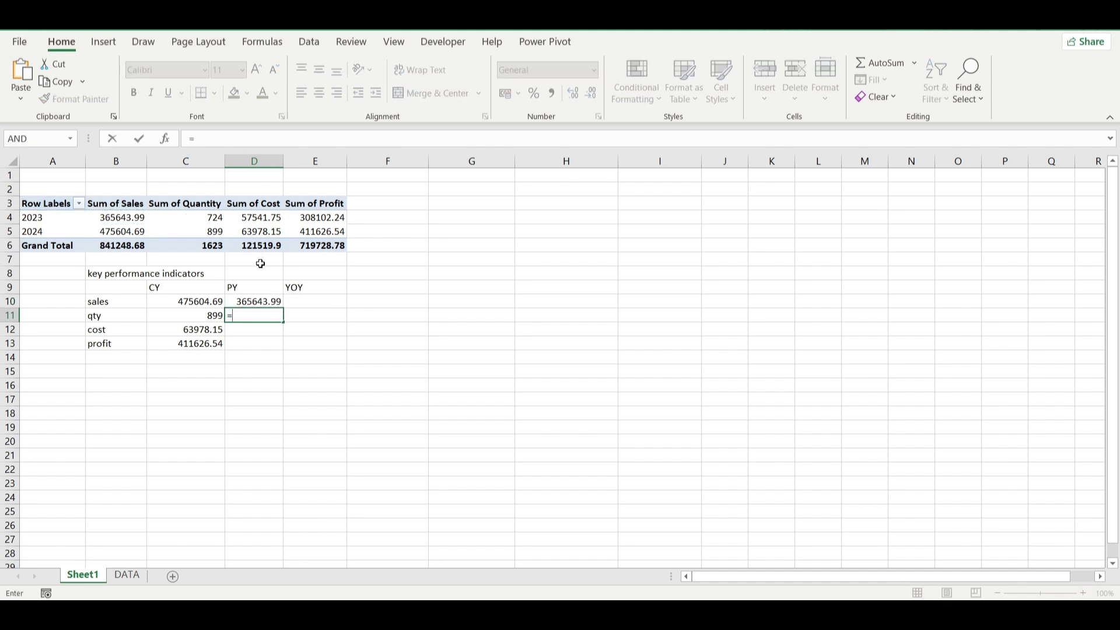
click(200, 217)
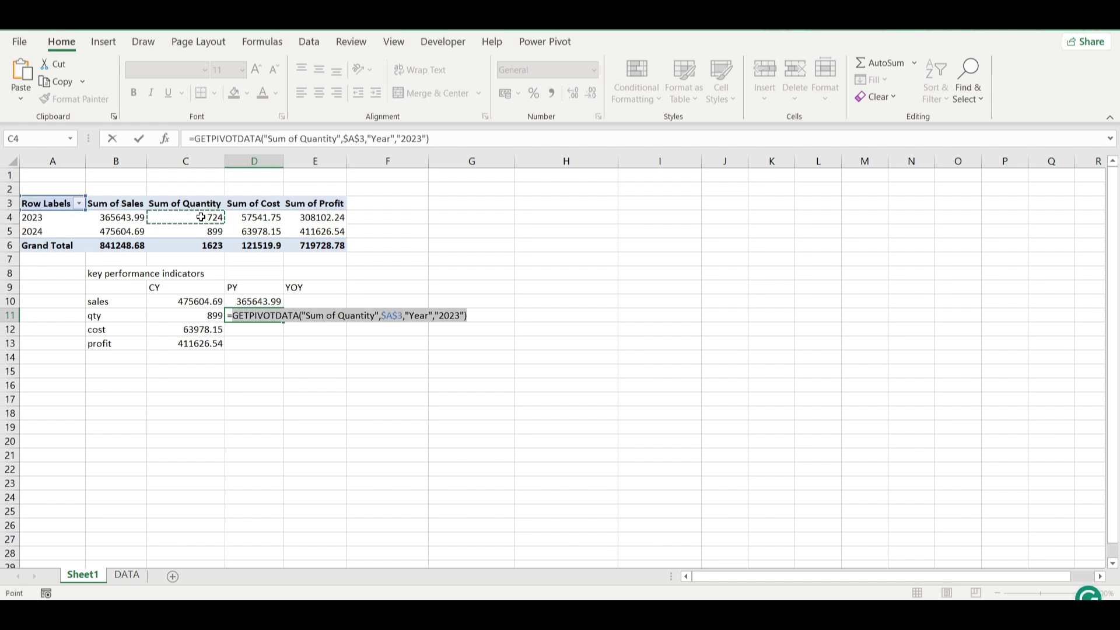
key(Return)
Link the PY cost and profit cells, D12 and D13, to the PivotTable's 2023 Sum of Cost and Sum of Profit.
text(=)
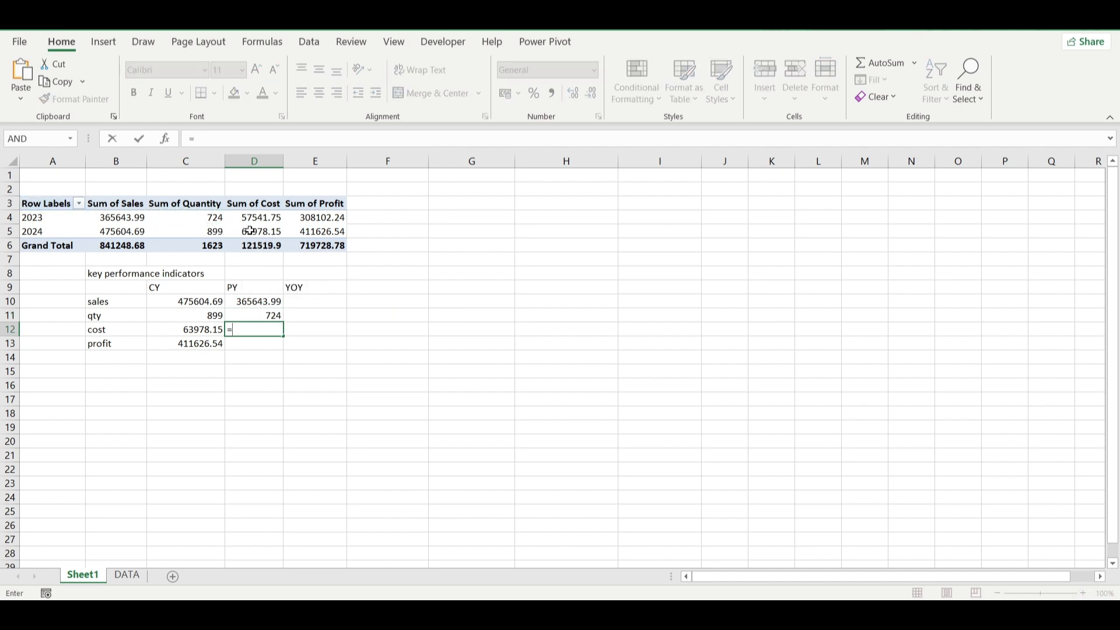
click(263, 216)
key(Return)
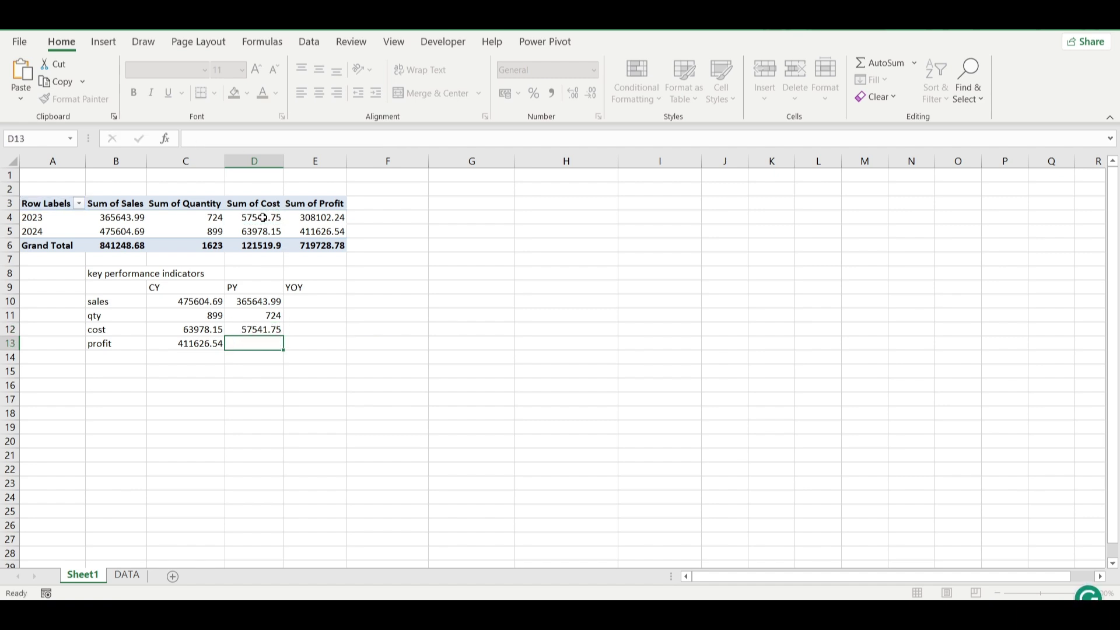
text(=)
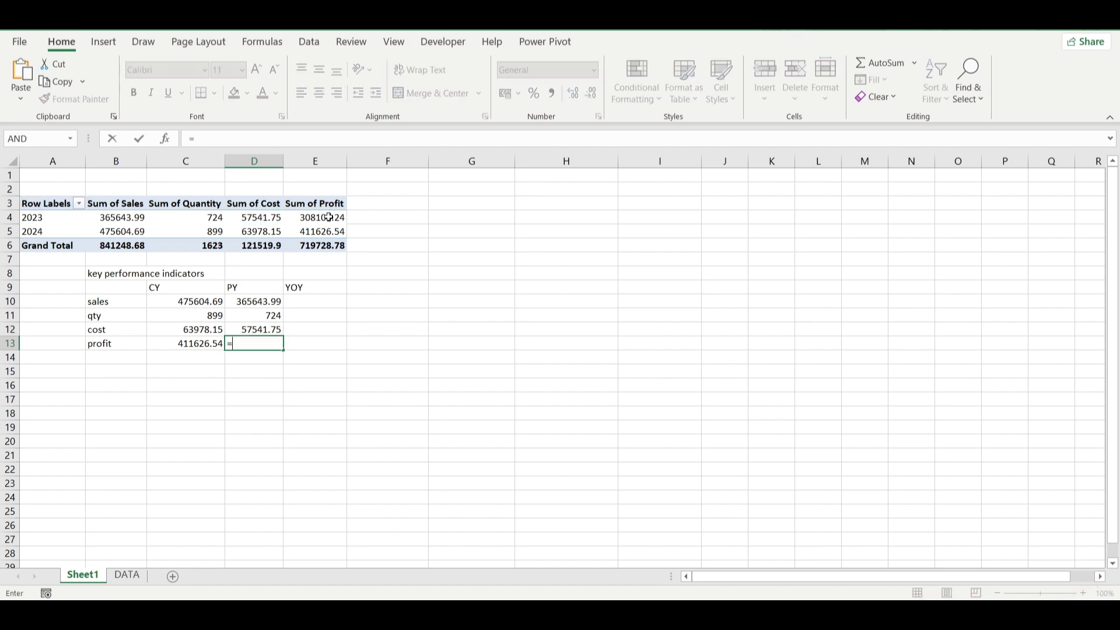
click(329, 217)
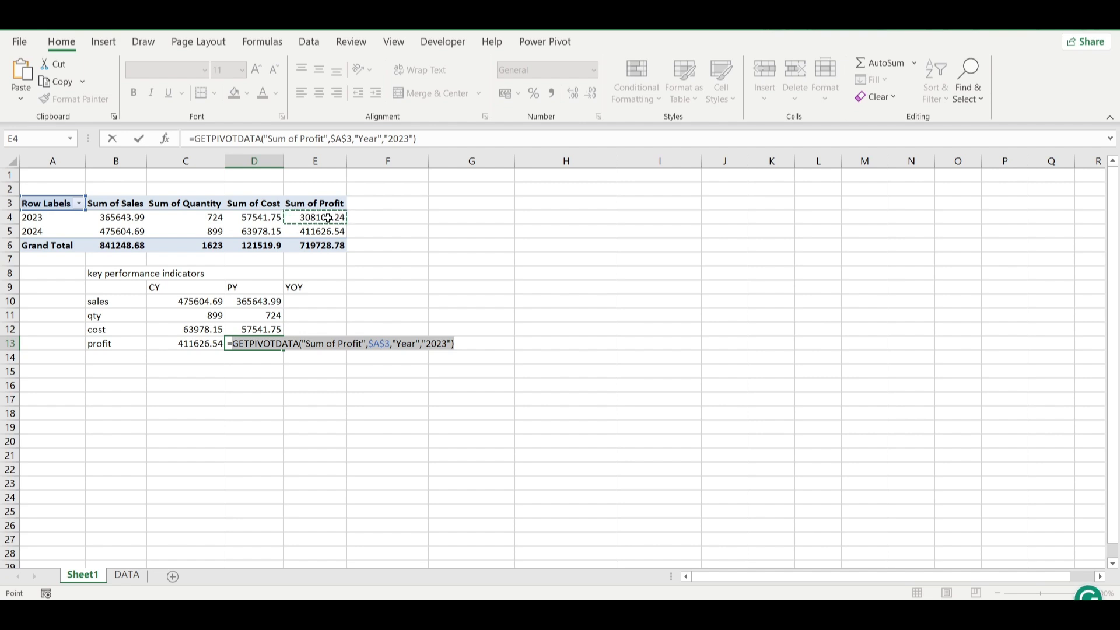
key(Return)
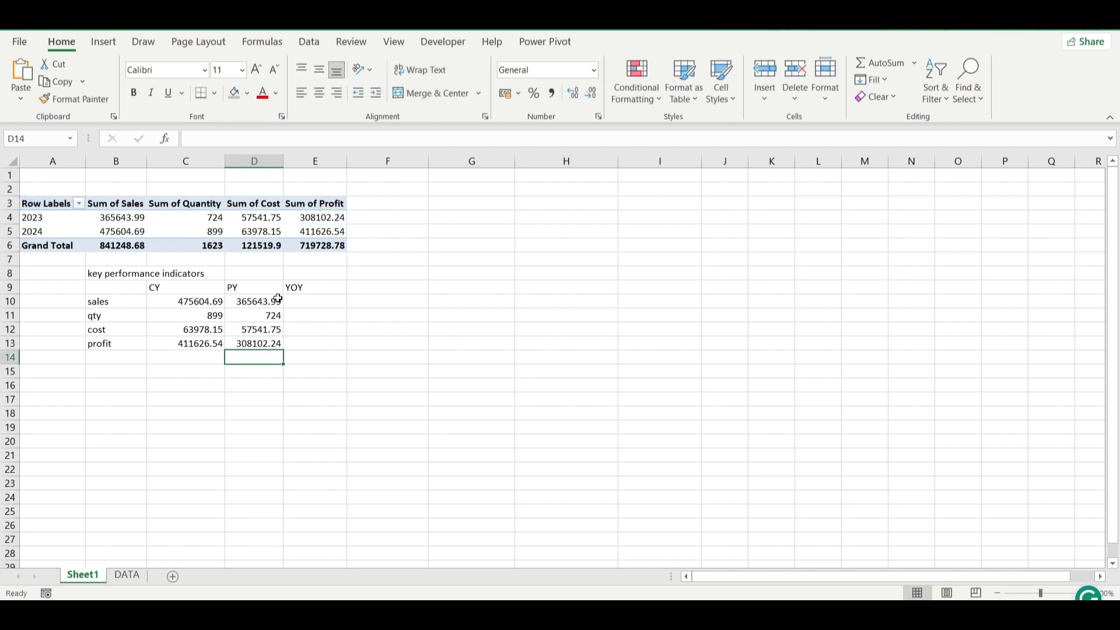
Apply a custom number format to C10:D13 using [>=1000000]$0.0,,"M" for millions, $0.0,"K" for thousands and 0 for smaller values.
click(315, 299)
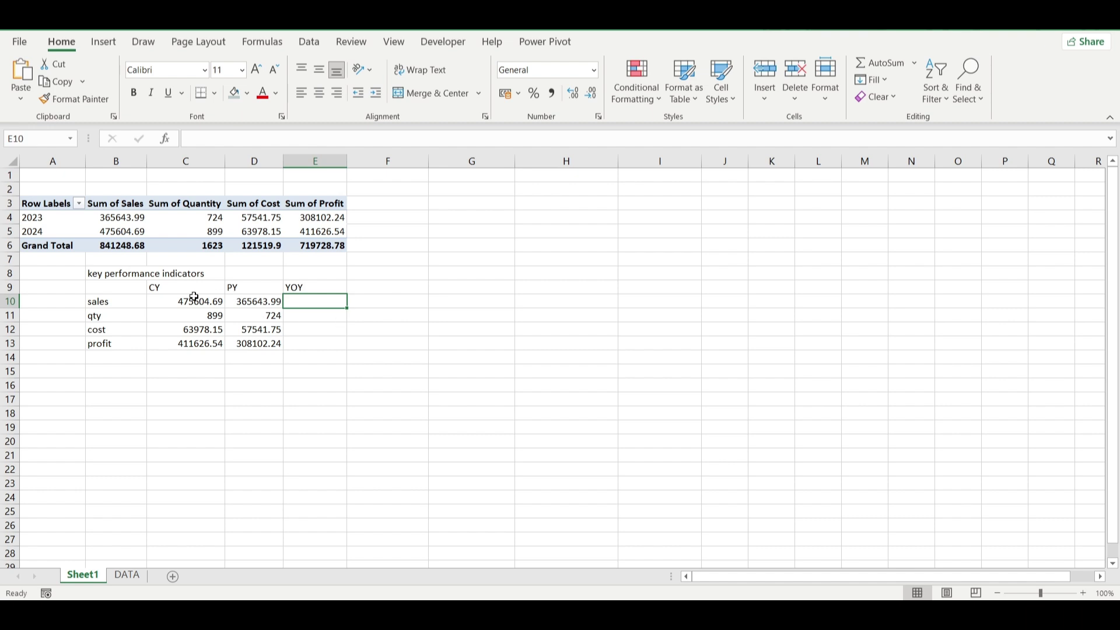
drag(181, 298, 273, 339)
click(598, 117)
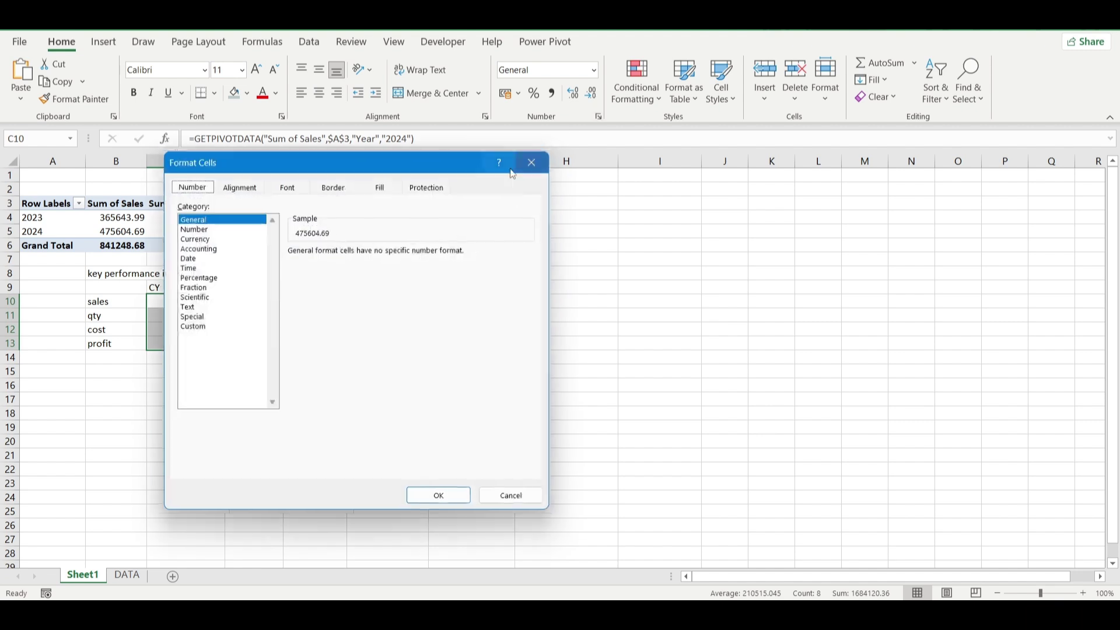
click(204, 327)
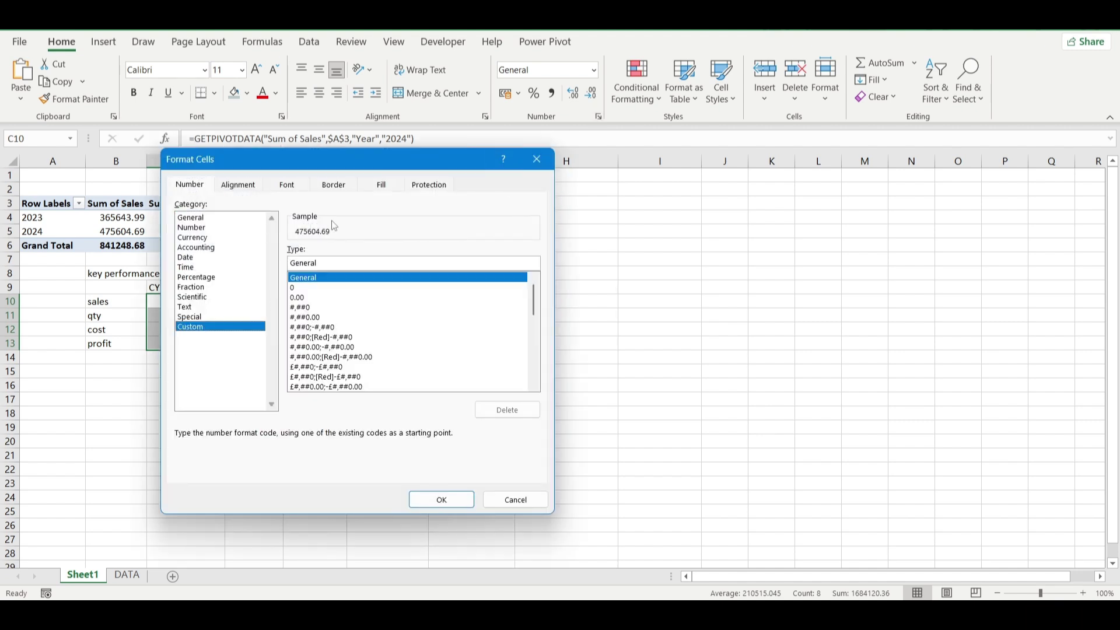
drag(321, 263, 287, 262)
text([>=100000)
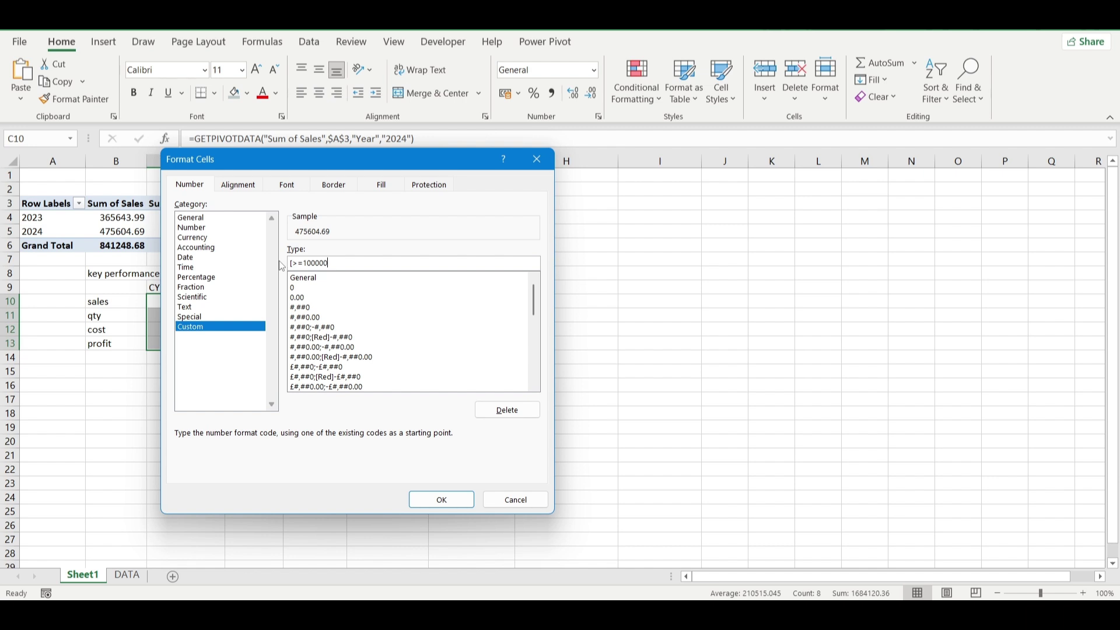
text(0])
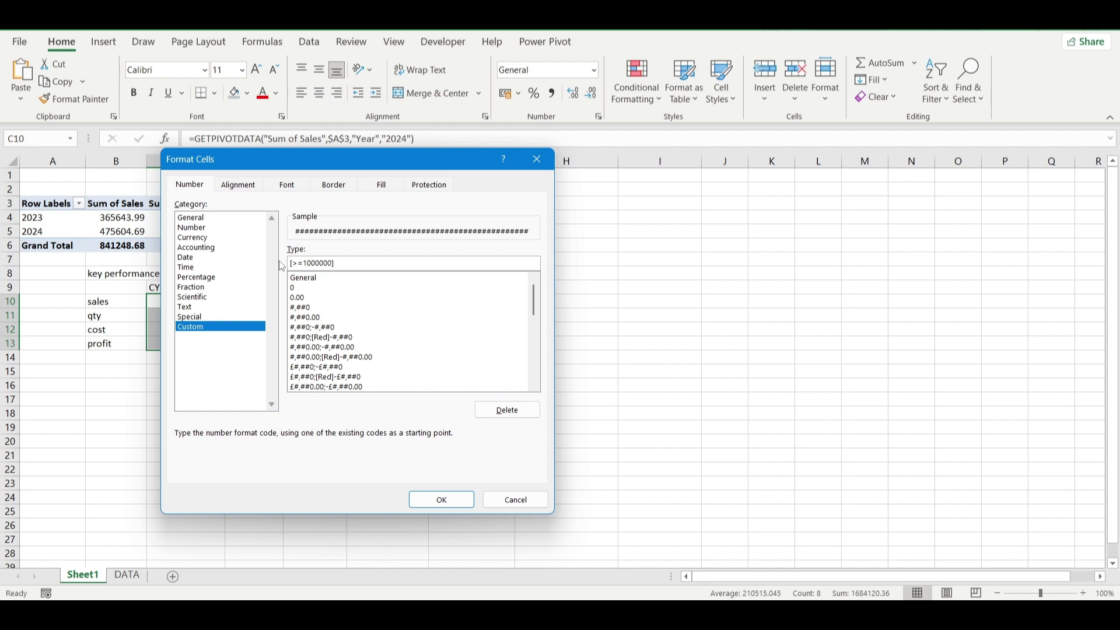
text($0.0,,"M";[)
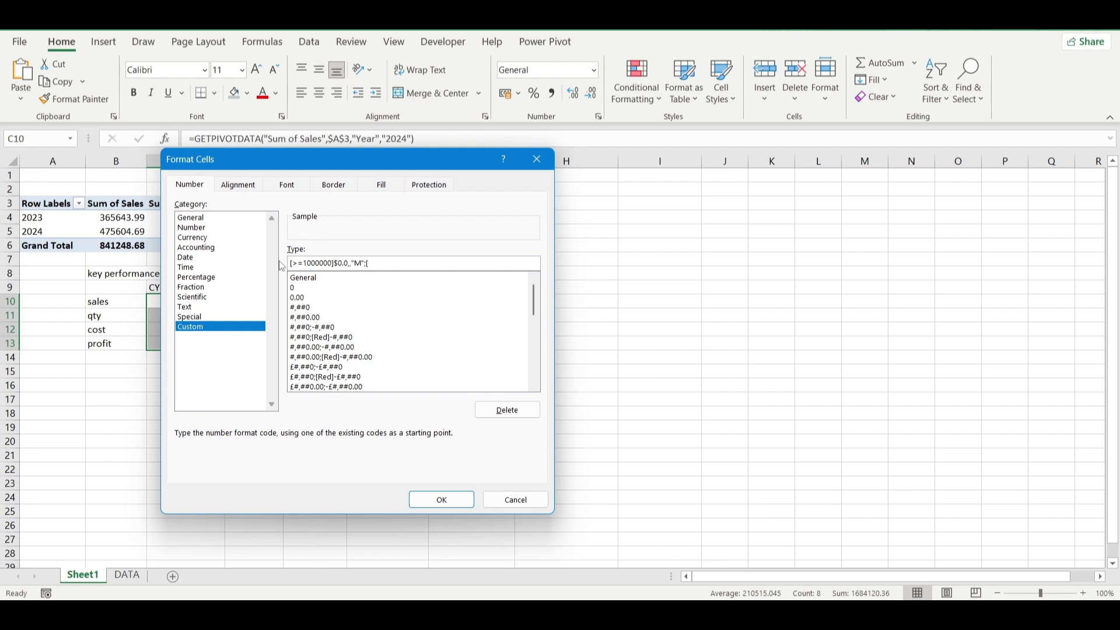
text(000]$0)
key(BackSpace)
text(0.0,"K";0)
click(442, 499)
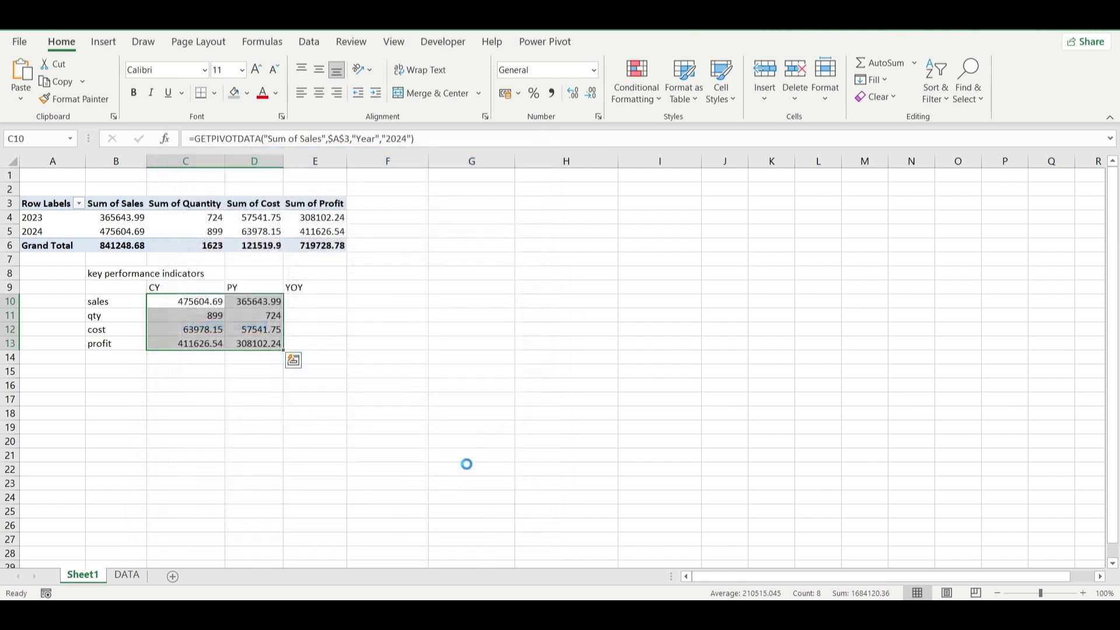
click(296, 300)
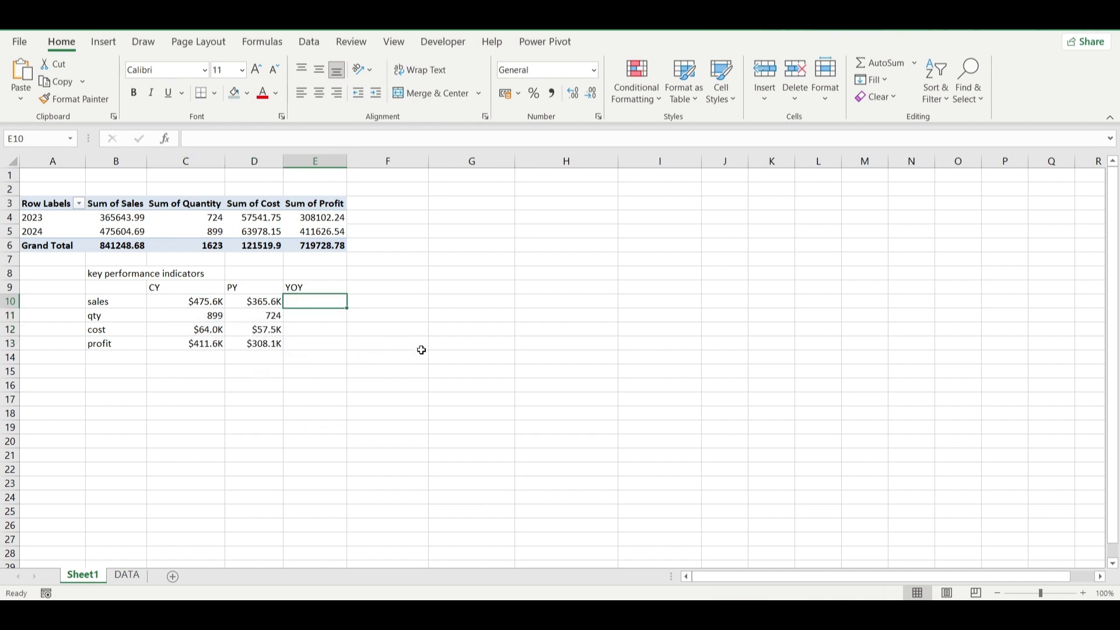
Calculate the sales year-over-year change in E10 with the formula =(C10-D10)/D10.
text(=)
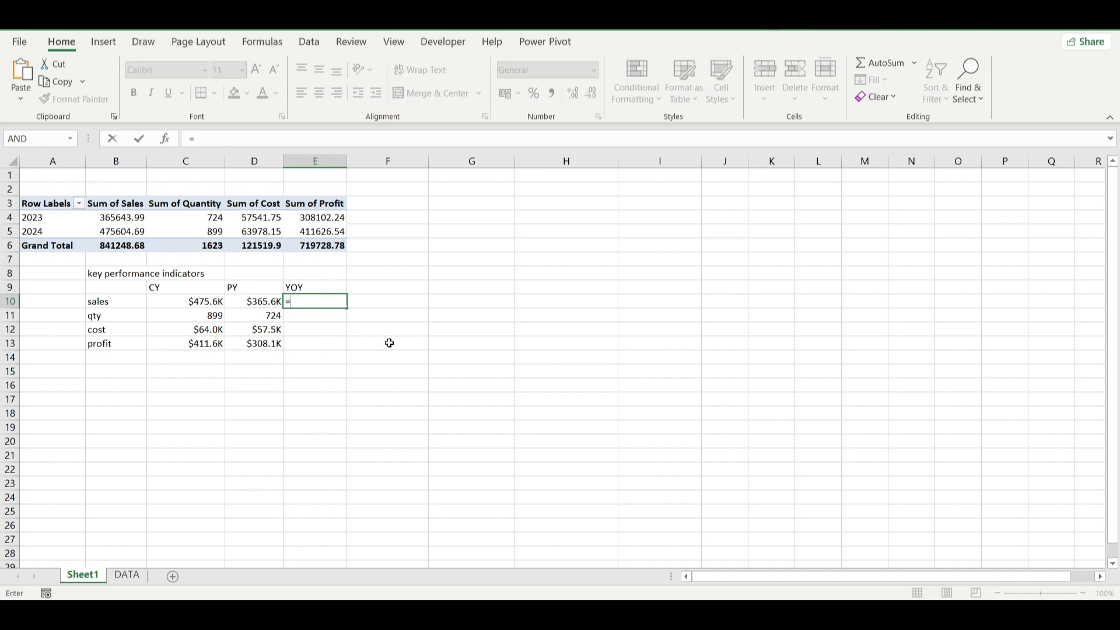
text(()
click(205, 300)
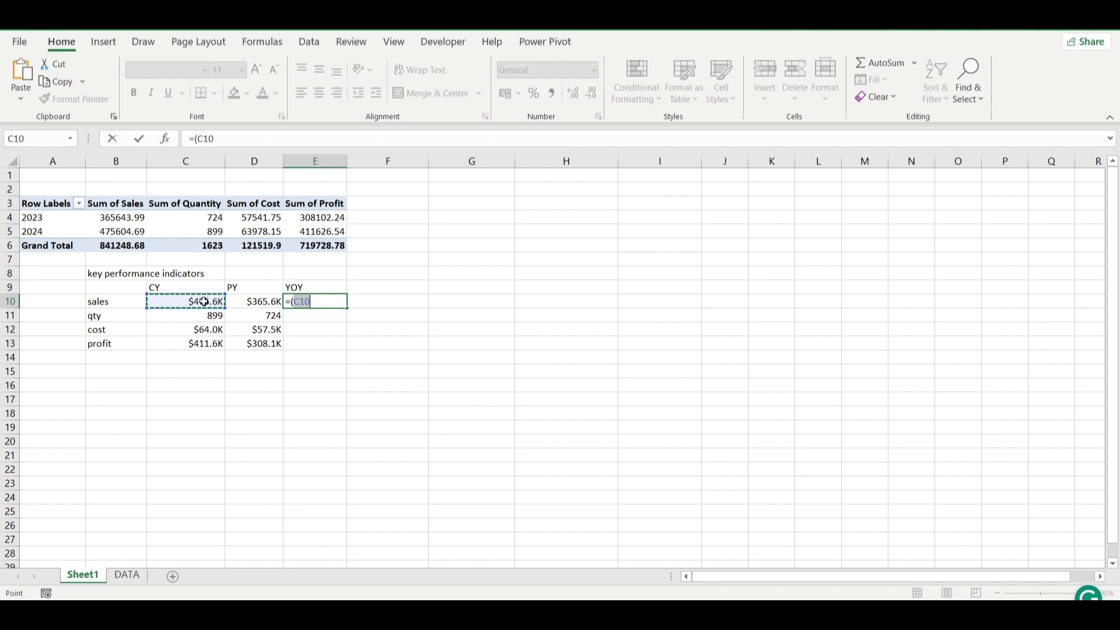
text(-)
click(257, 307)
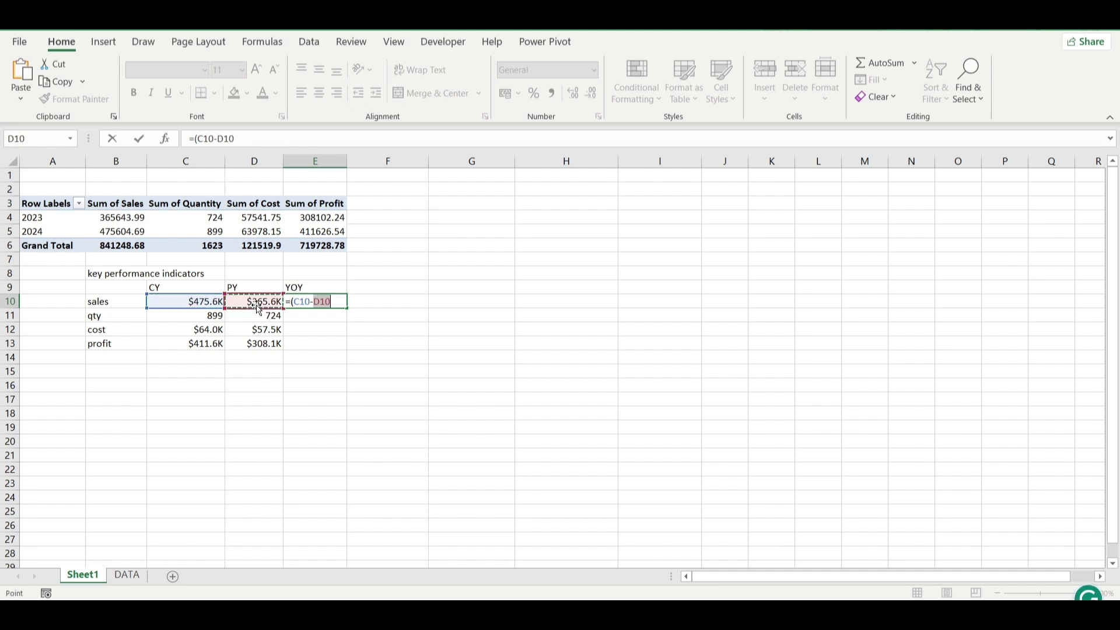
text()/)
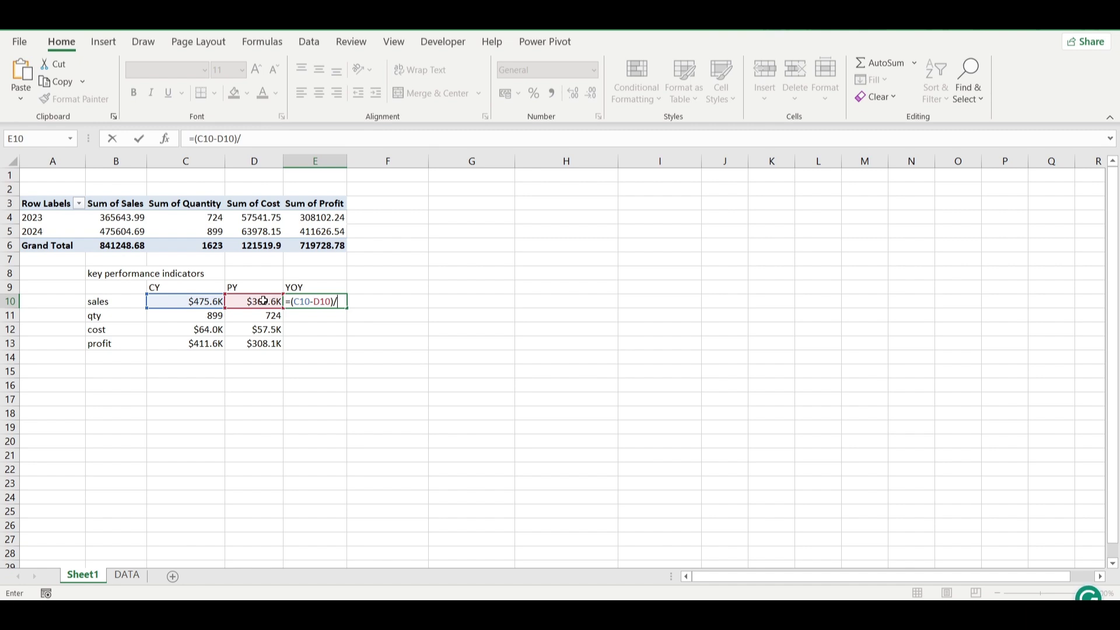
click(260, 301)
key(Return)
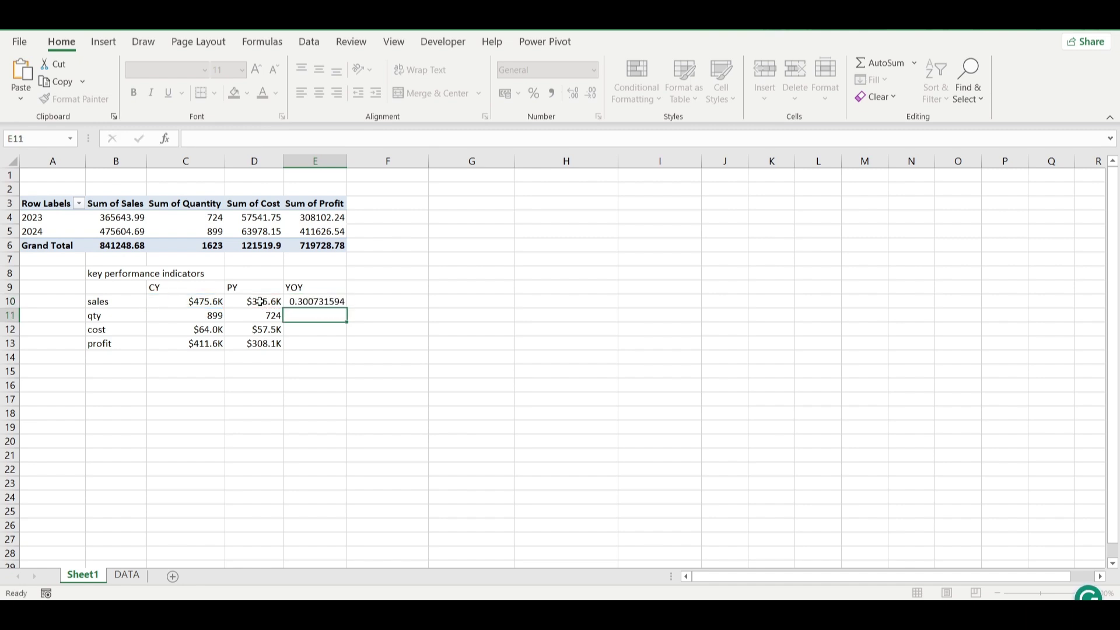
Fill the YOY formula from E10 down to E13 and format the range as percentages without decimals.
click(342, 302)
drag(347, 309, 344, 350)
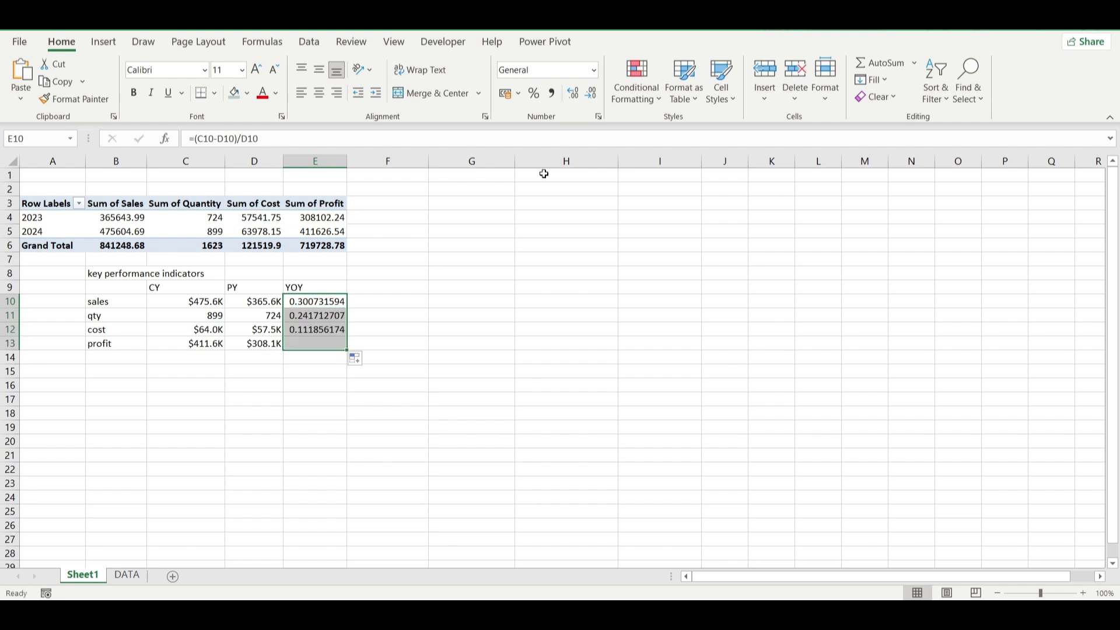
click(535, 96)
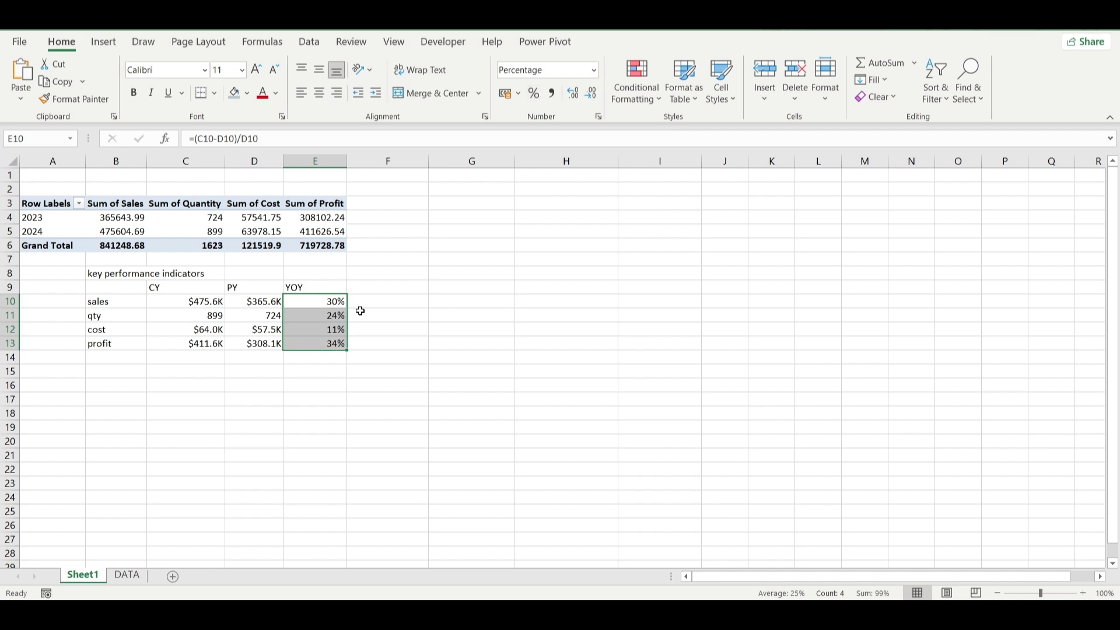
Start a formula in F10 with =IF(E10>0,"▲","▼"), inserting both triangle symbols.
click(378, 302)
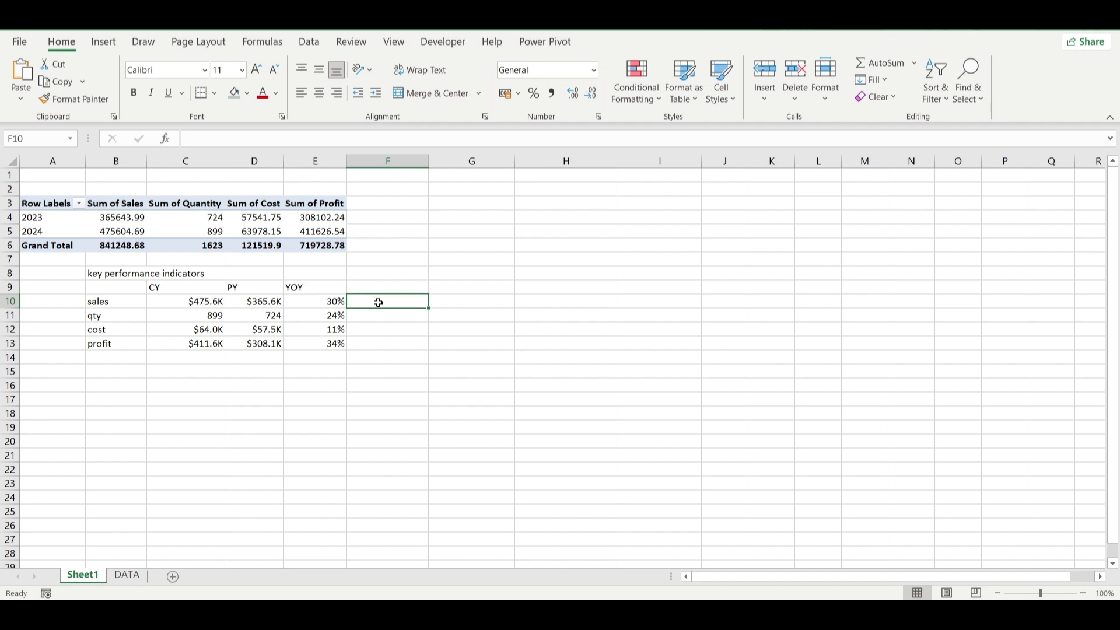
text(=IF()
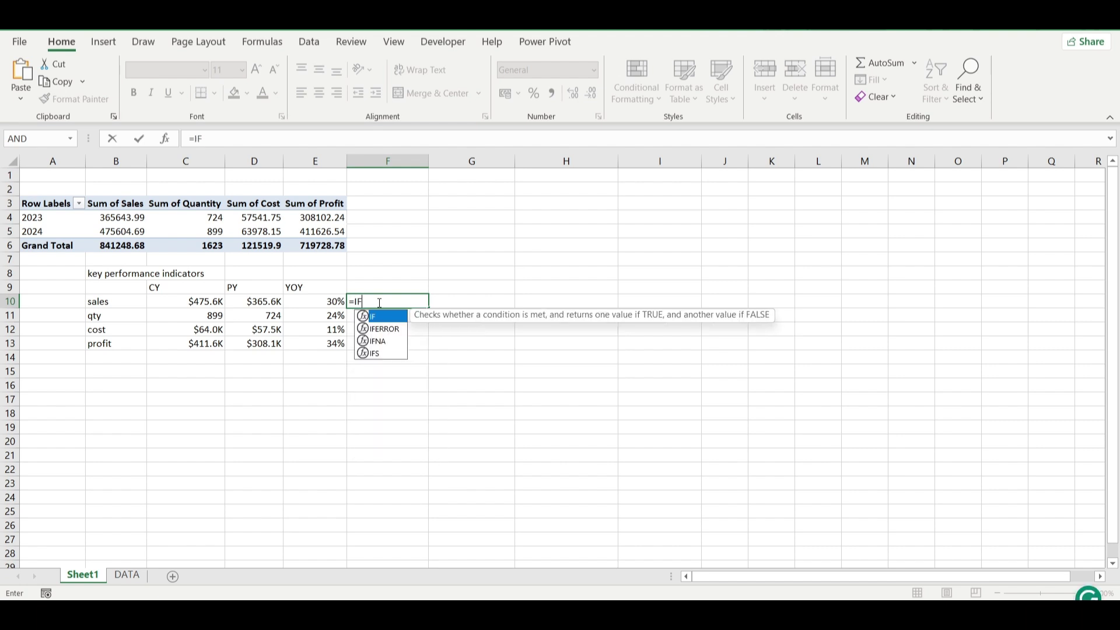
click(332, 302)
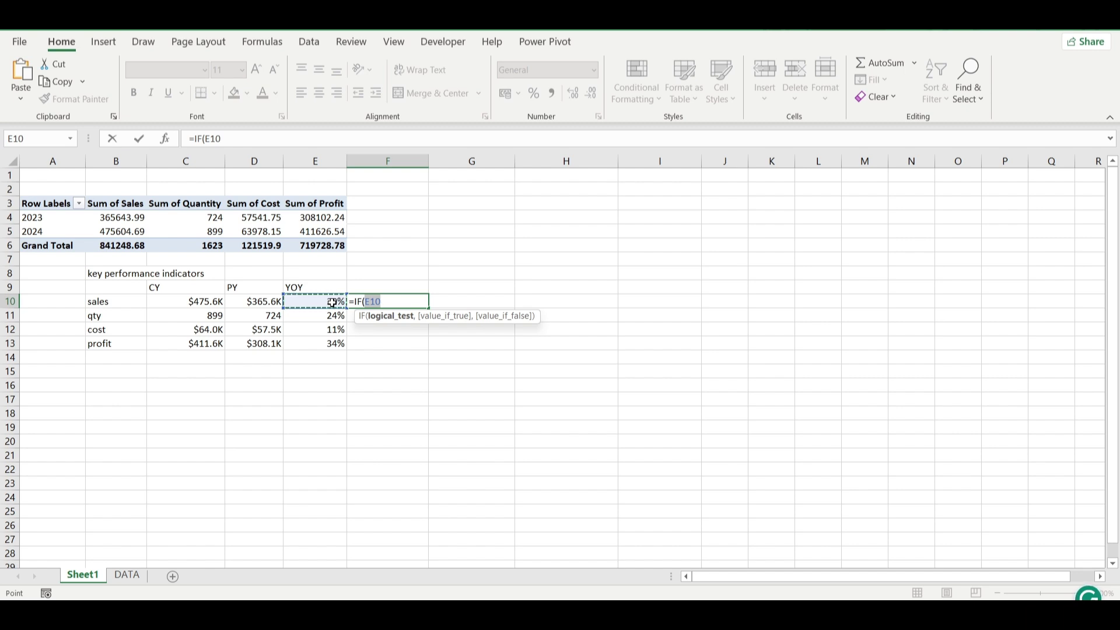
text(>0)
text(,")
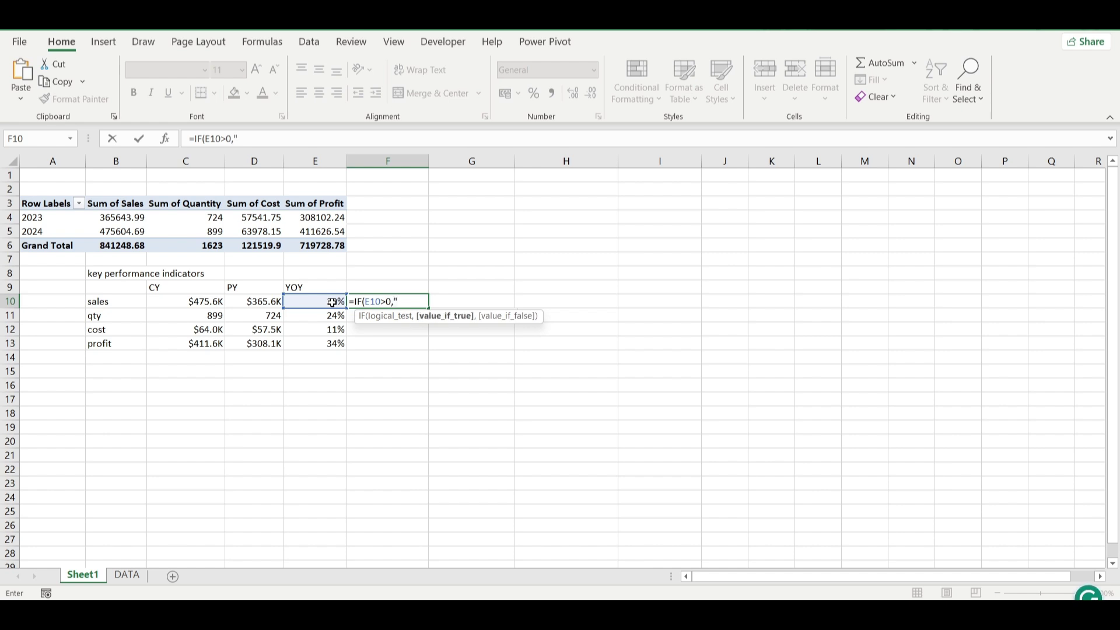
key(super+period)
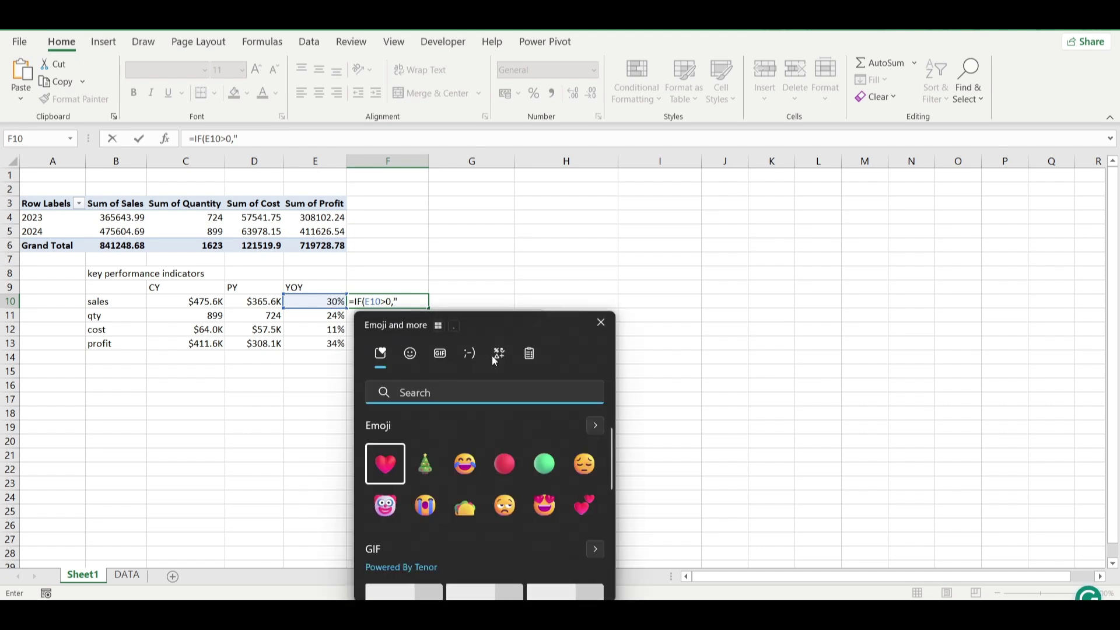
click(498, 357)
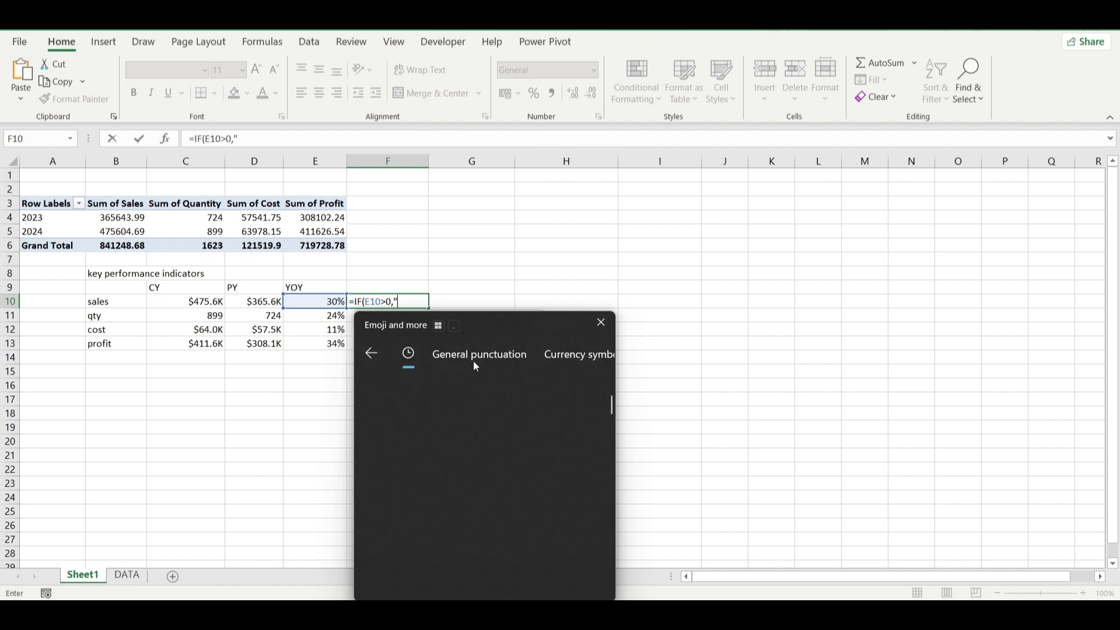
click(424, 429)
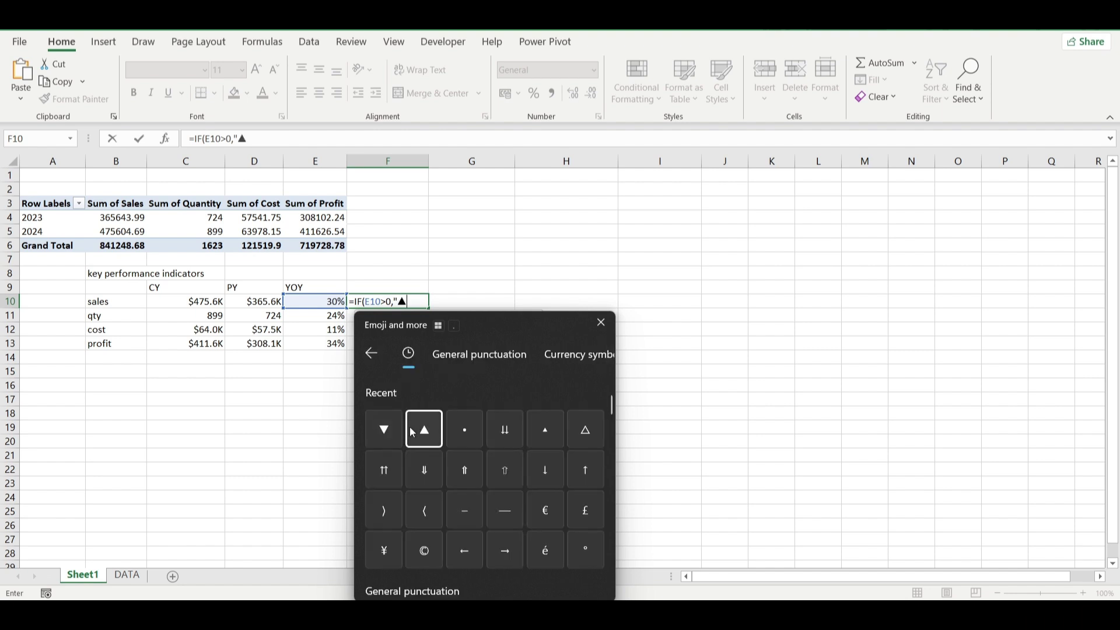
click(384, 431)
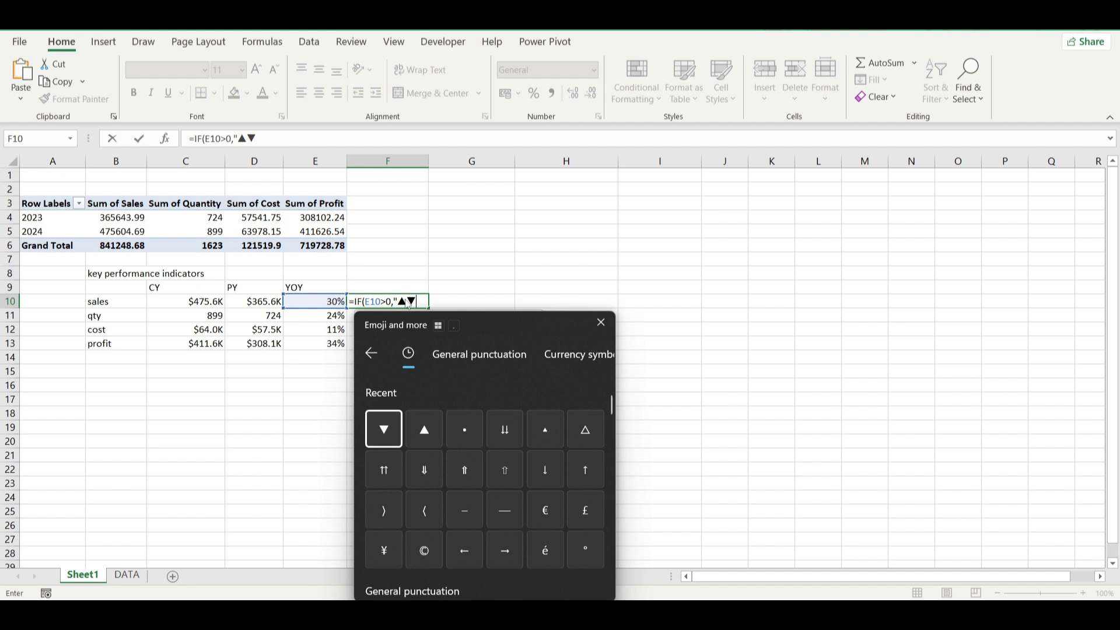
click(402, 300)
click(408, 300)
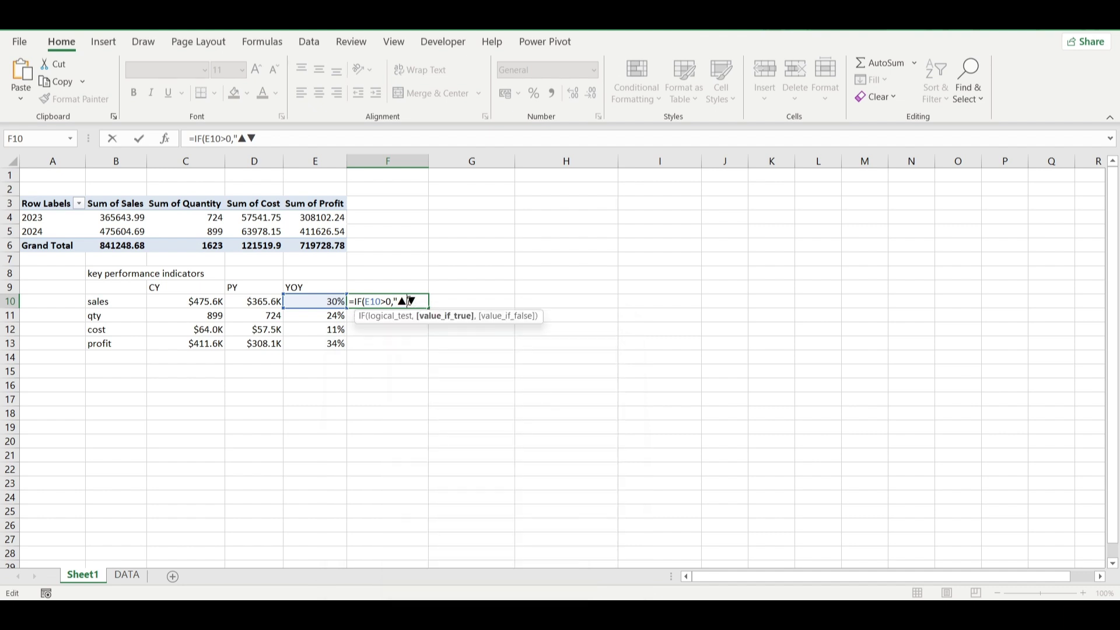
text(",")
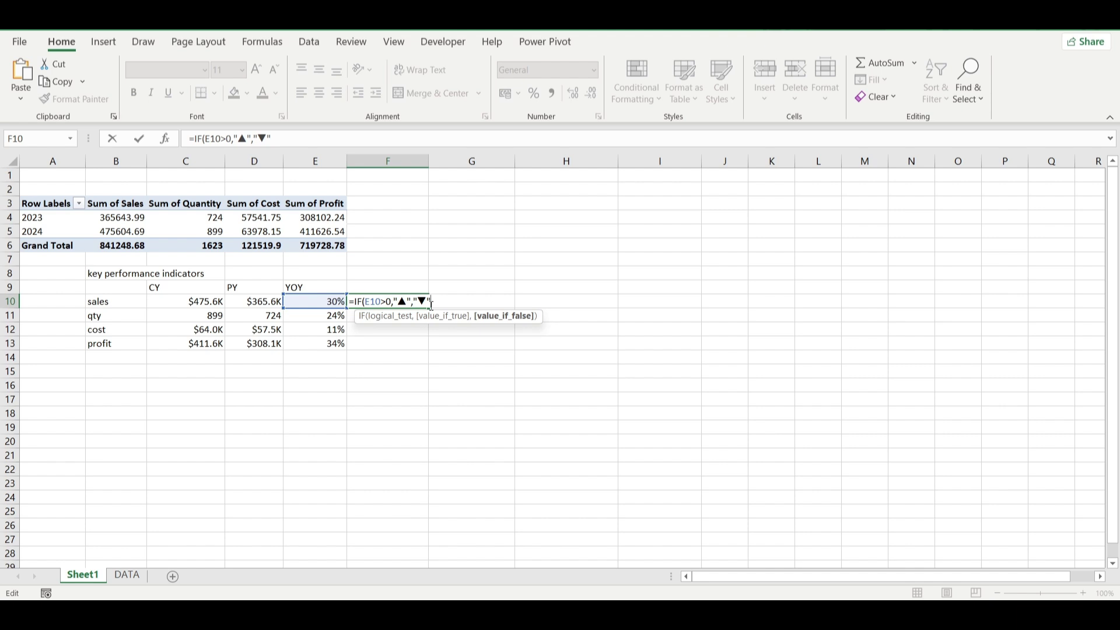
text("))
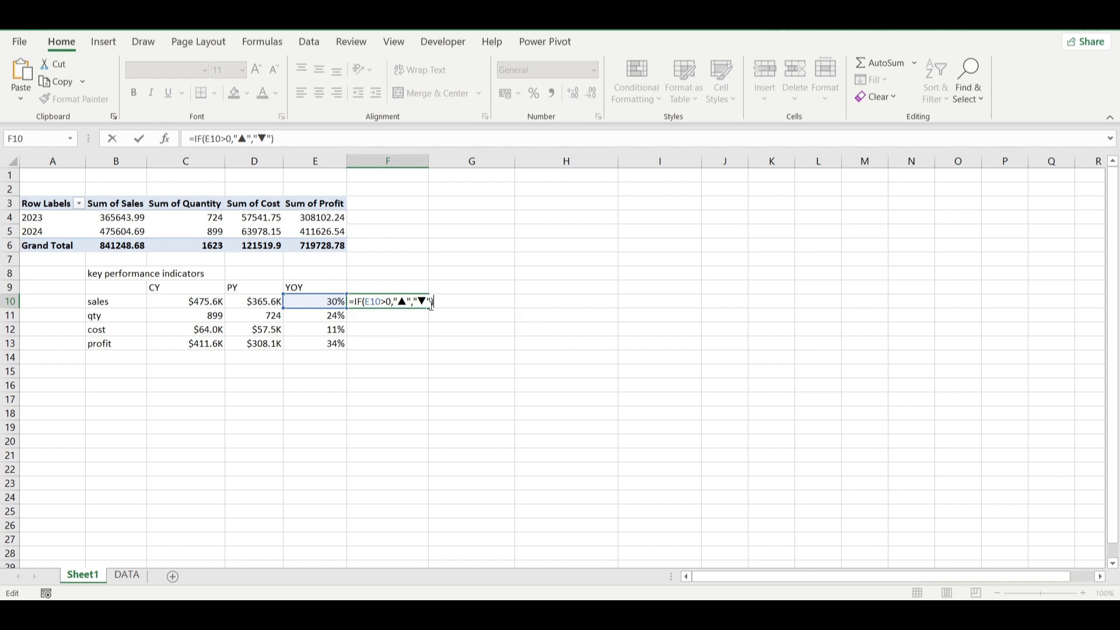
Complete the F10 formula by appending &TEXT(ABS(E10),"0%")& " VS LY" to the IF part.
text(&TEX)
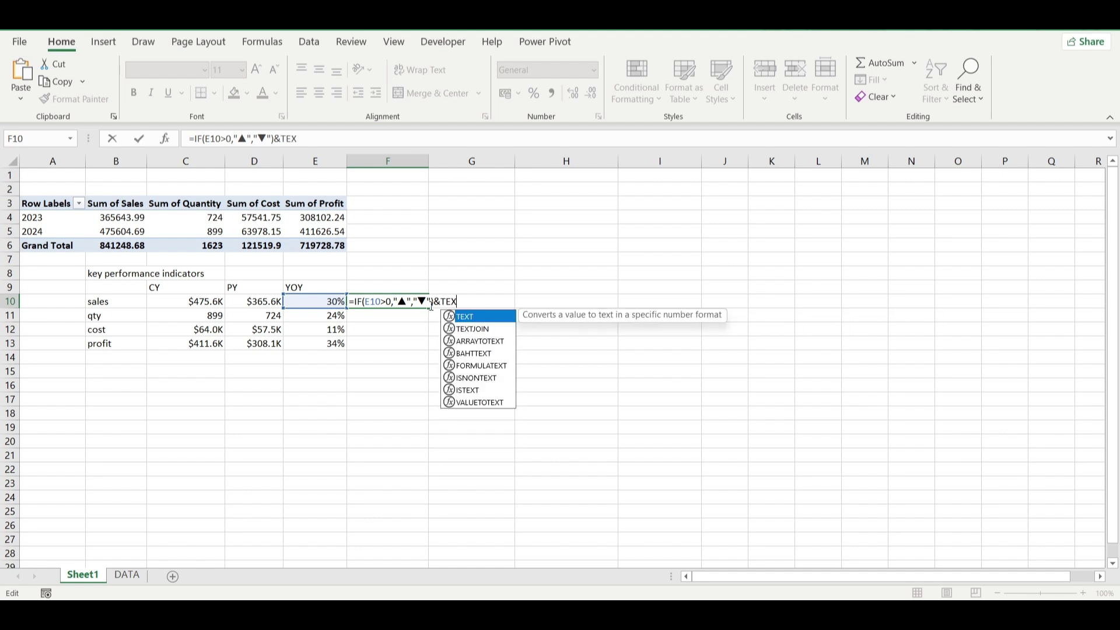
text(T()
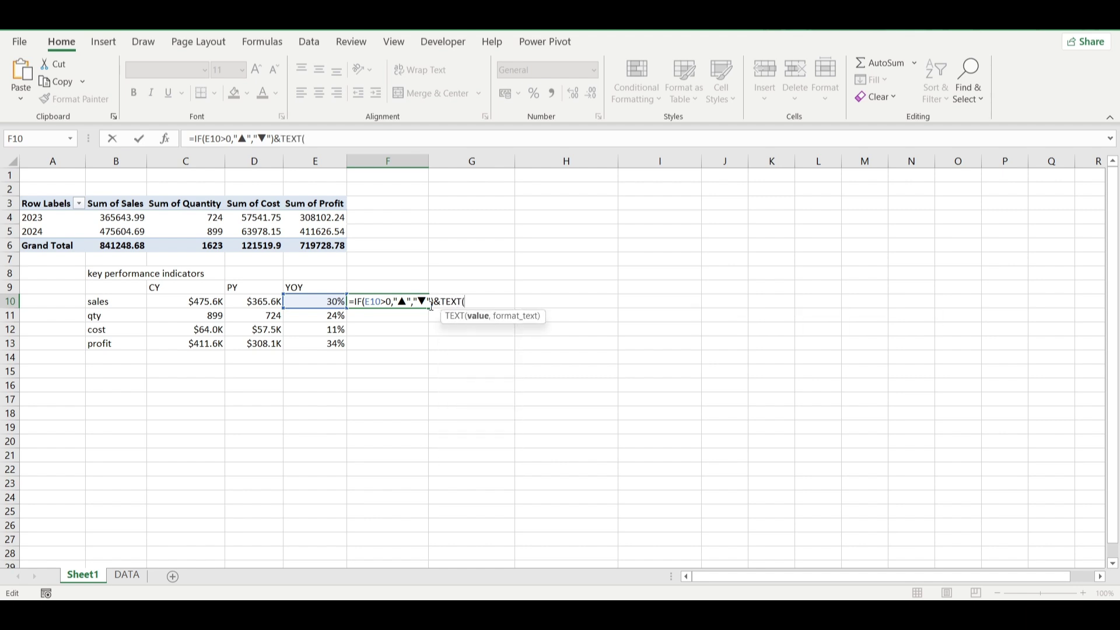
text(ABS)
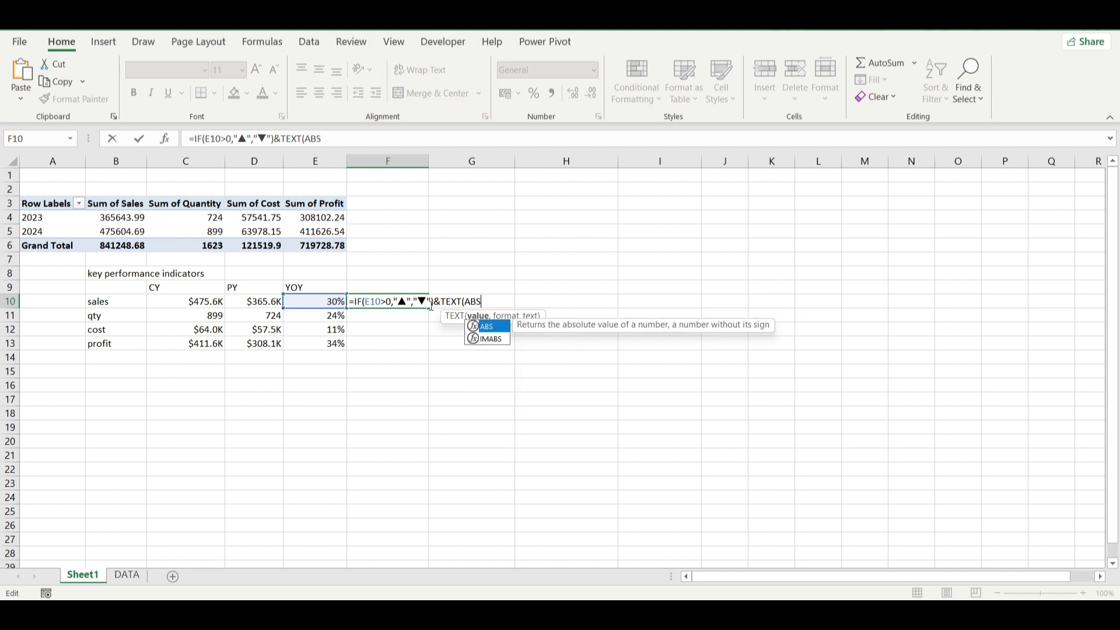
text(()
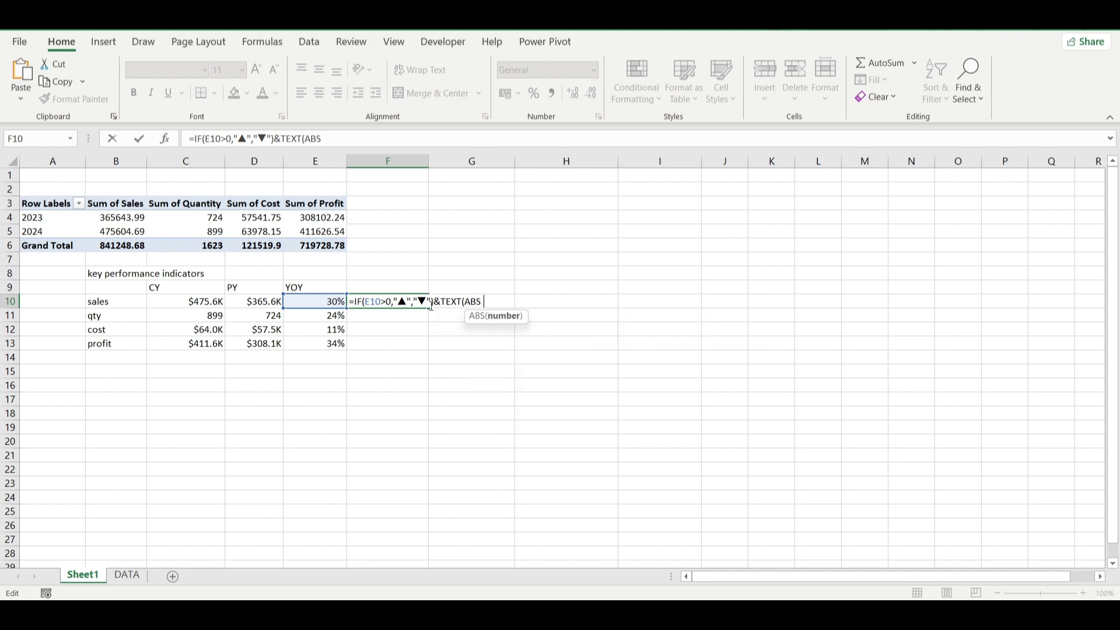
click(328, 301)
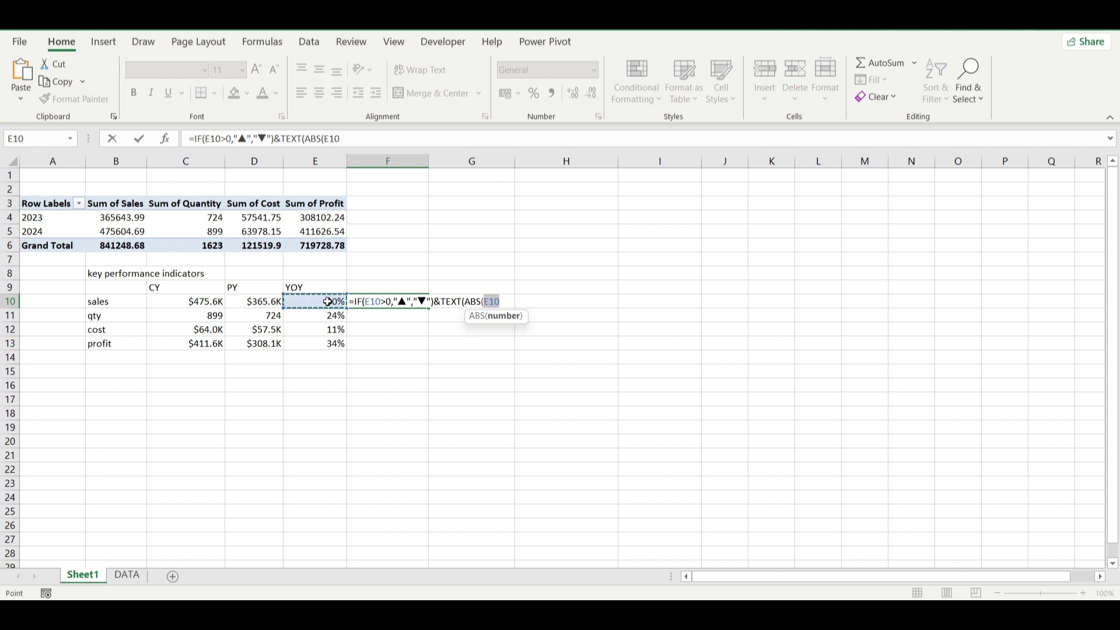
text())
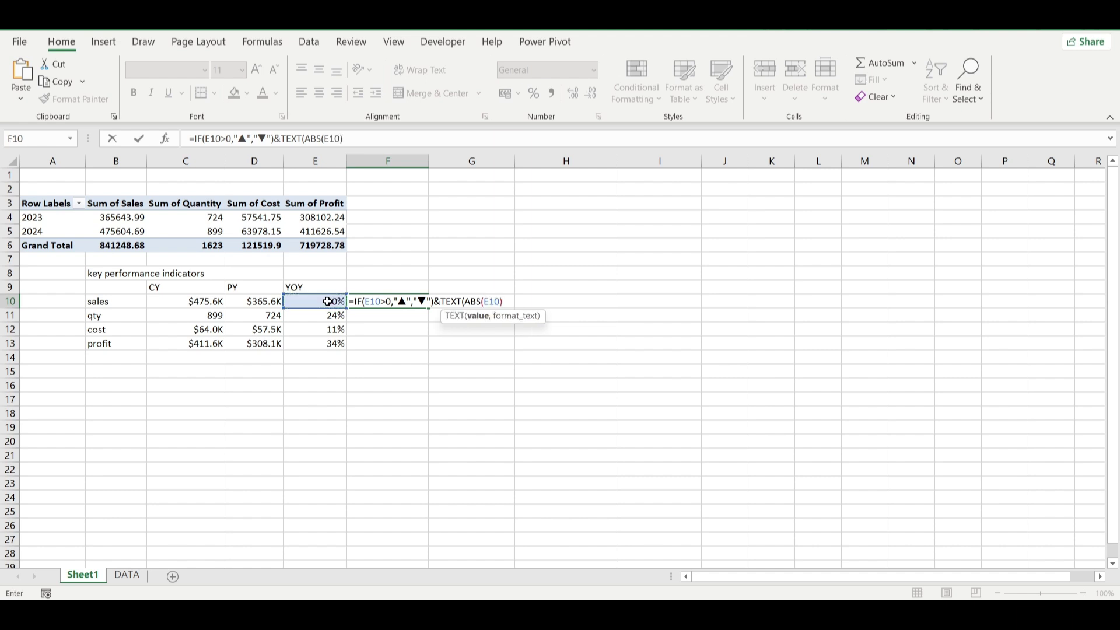
text(,)
text("0%)
text())
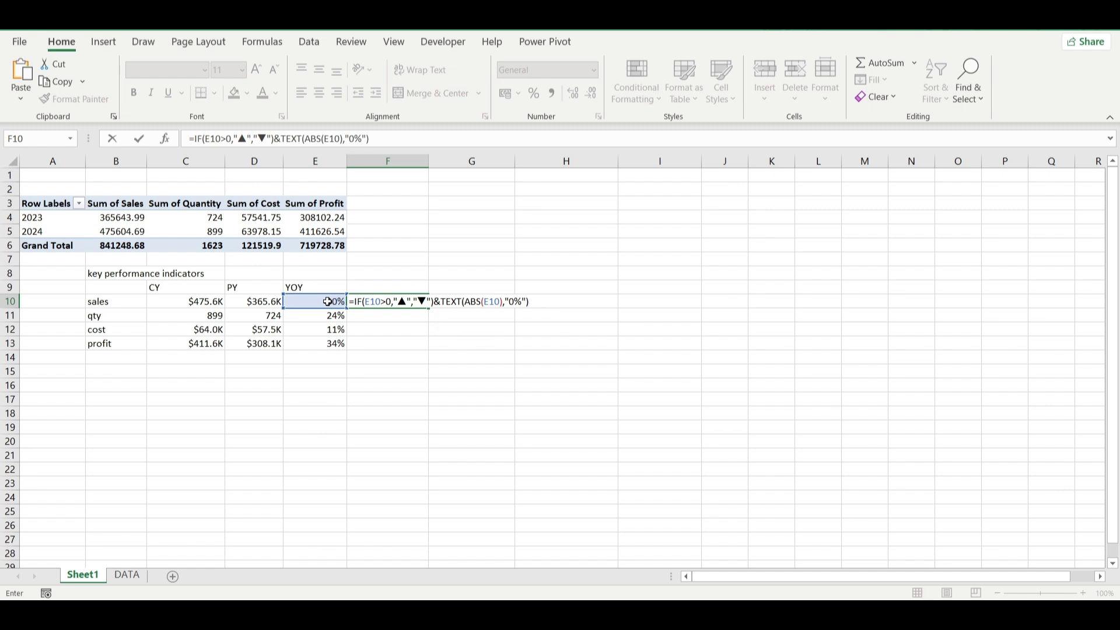
text(& " VS LY")
key(Return)
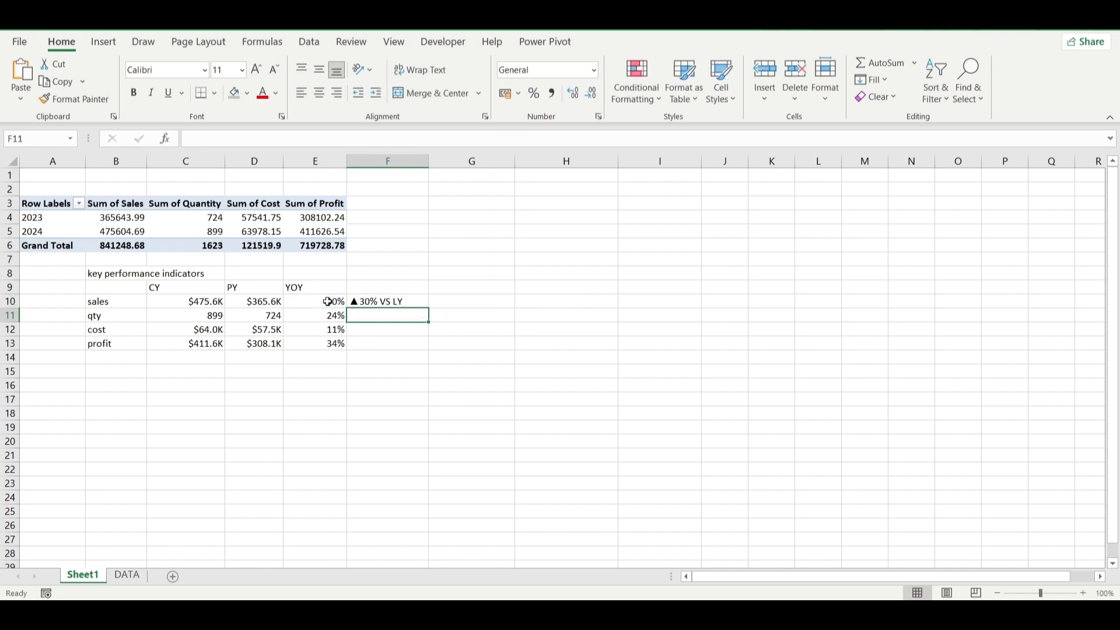
Fill the arrow label formula from F10 down to F13 and reduce the range's font size to 10.
click(406, 301)
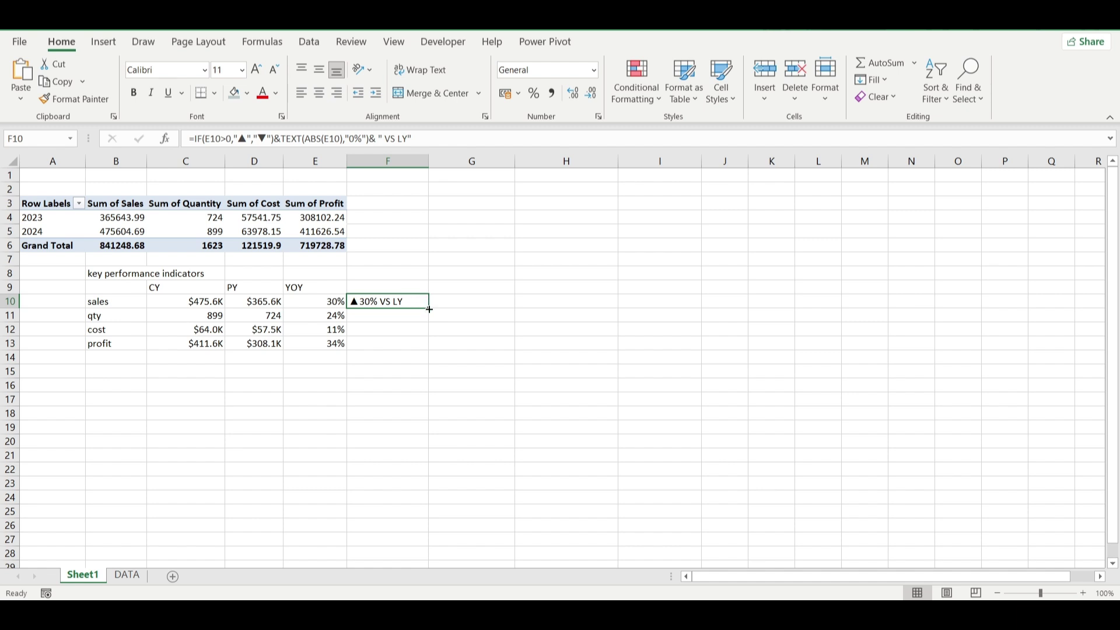
drag(429, 310, 428, 350)
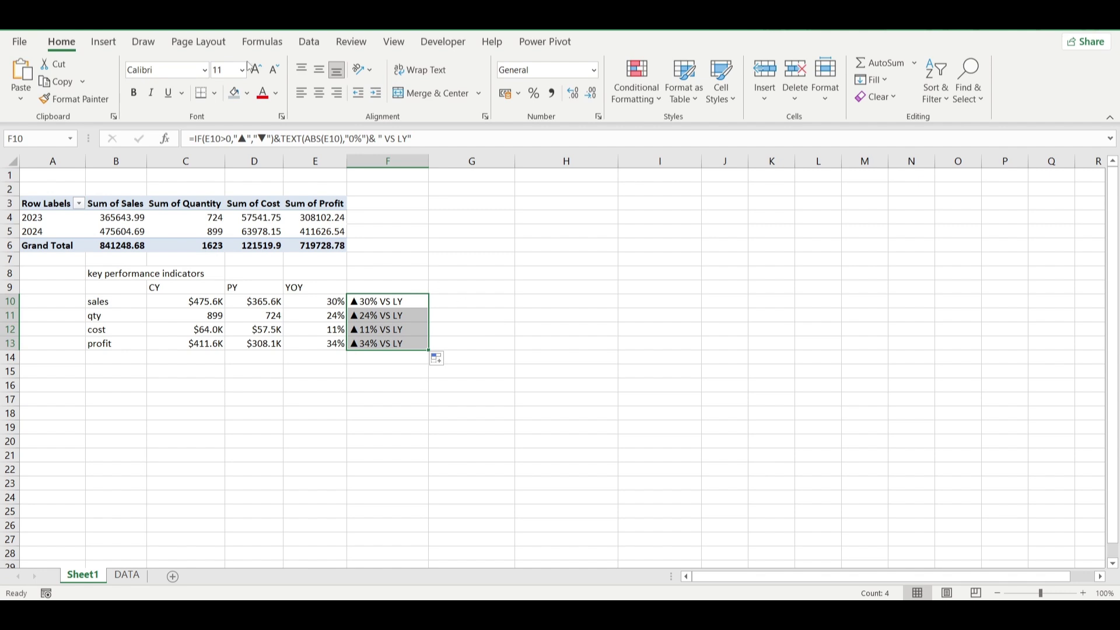
click(277, 70)
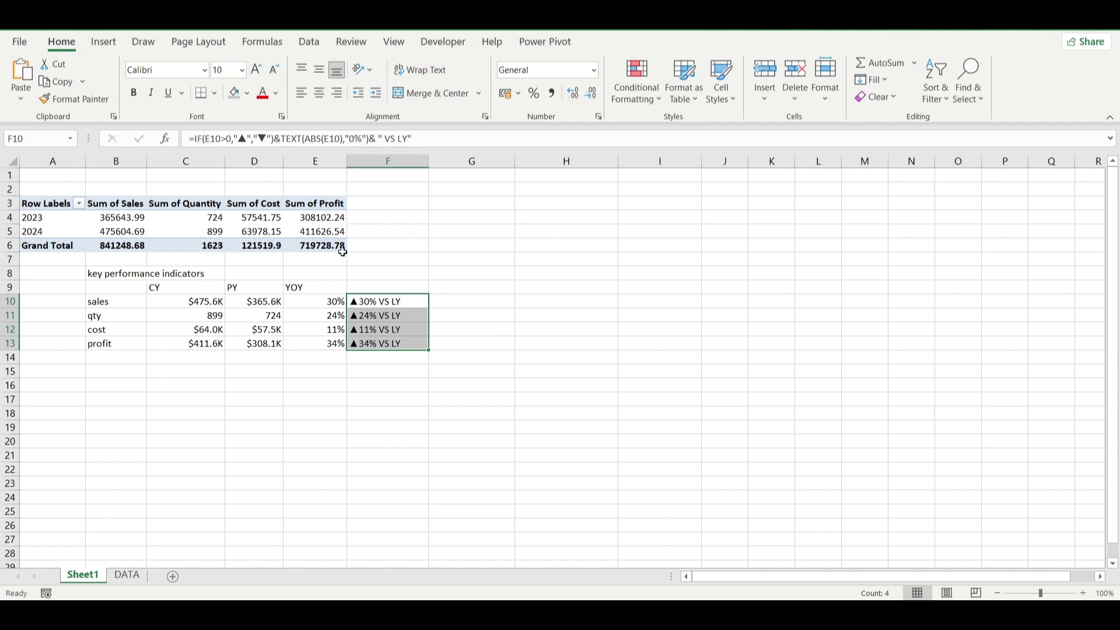
Merge and center the key performance indicators heading across B8:F8, with a grey-green fill and bold text.
drag(97, 273, 375, 274)
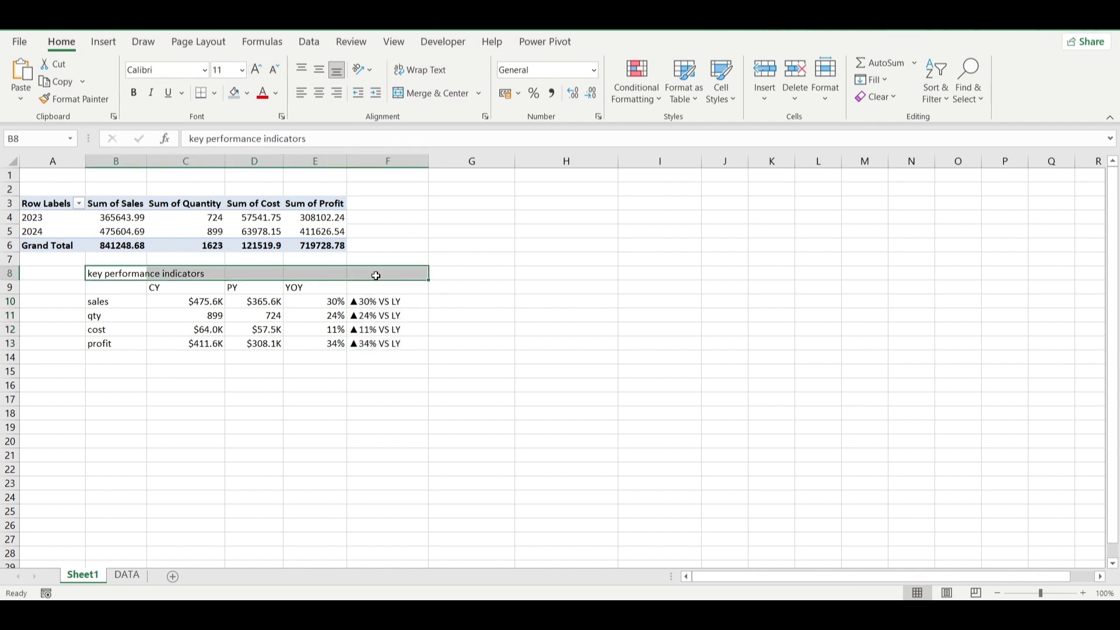
click(428, 104)
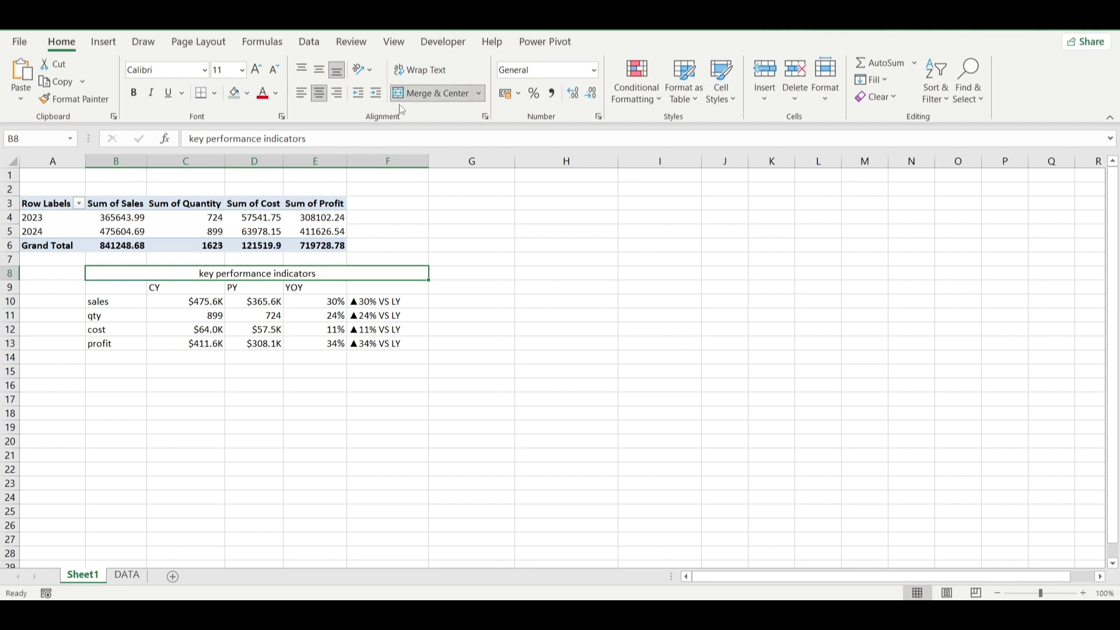
click(233, 93)
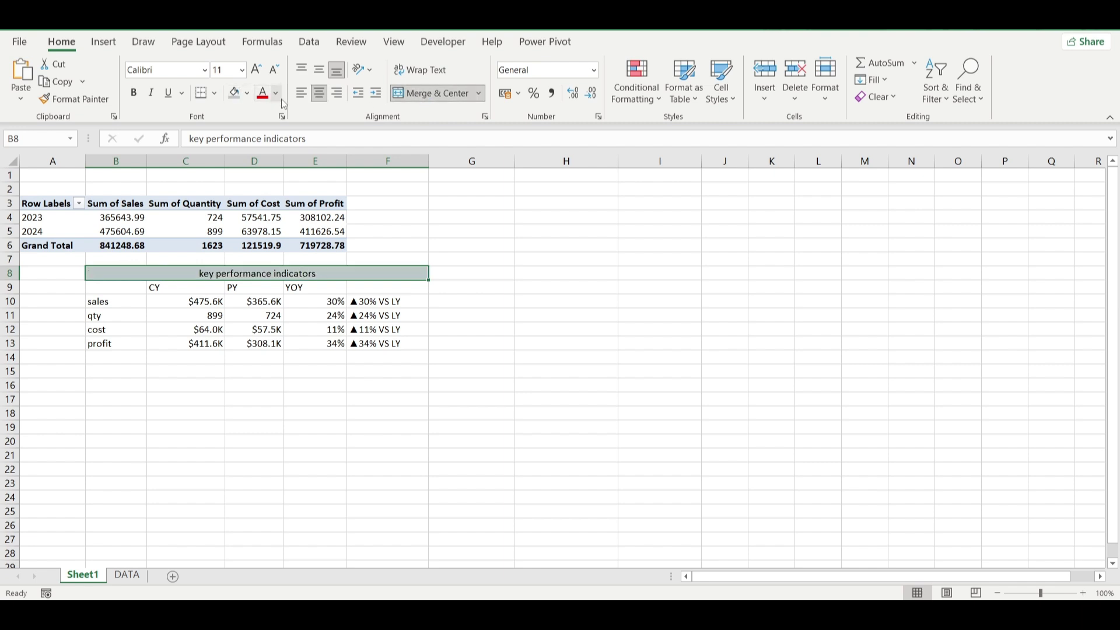
click(133, 93)
click(321, 386)
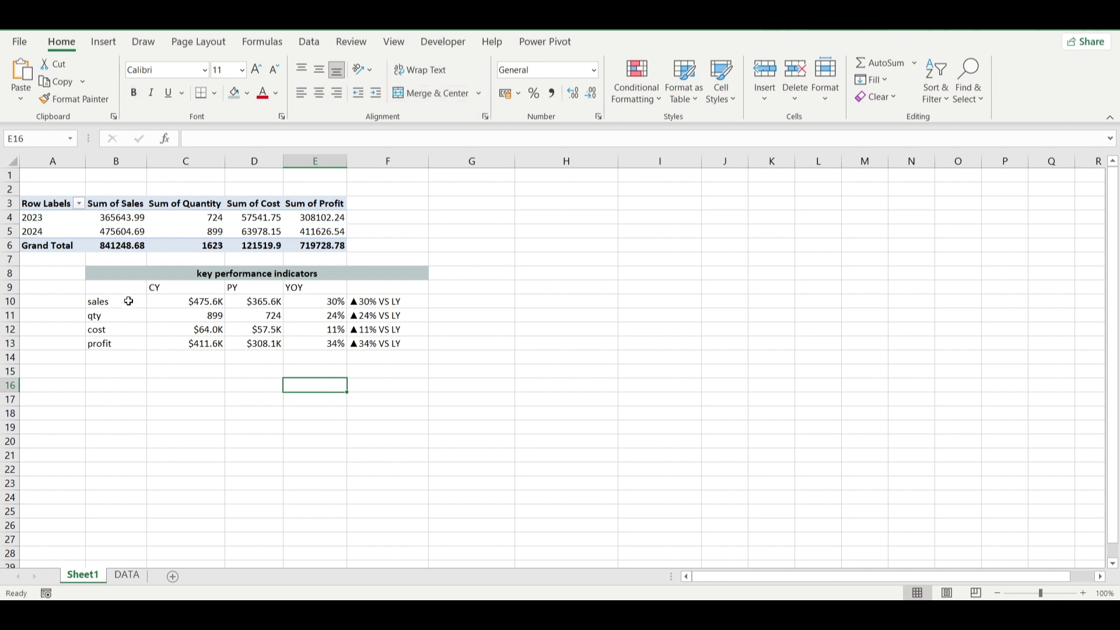
drag(370, 297, 386, 345)
click(457, 326)
click(367, 302)
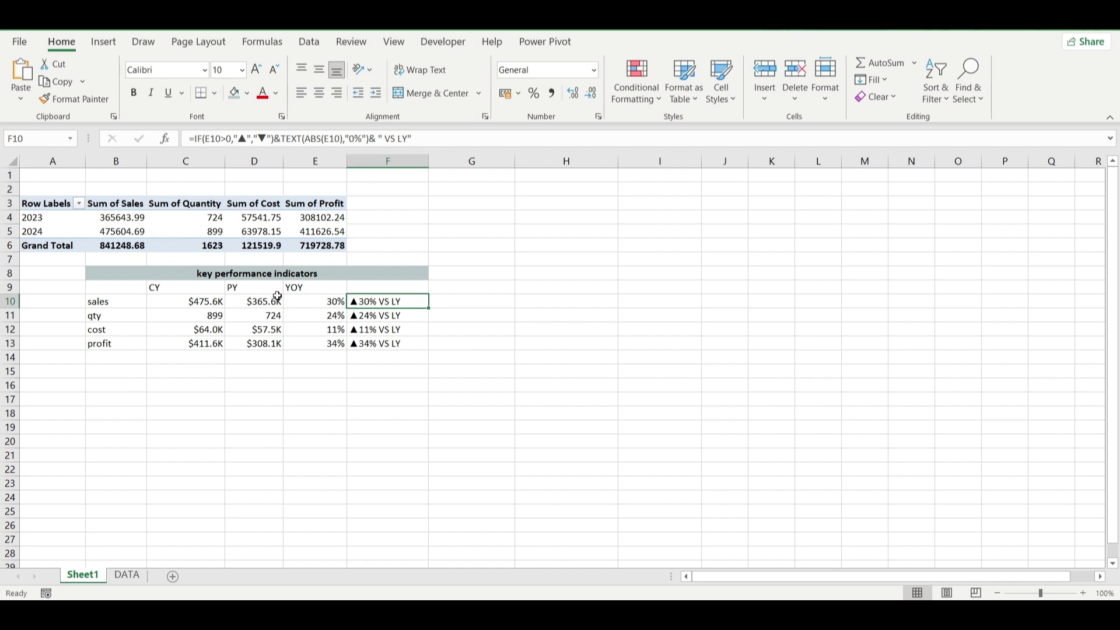
click(384, 314)
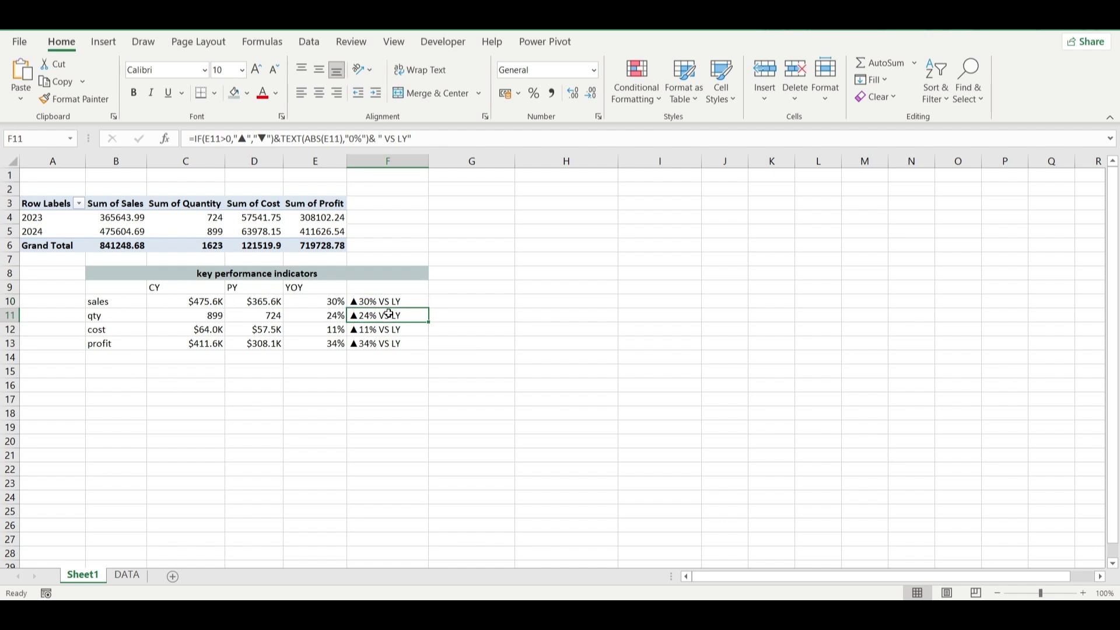
click(368, 332)
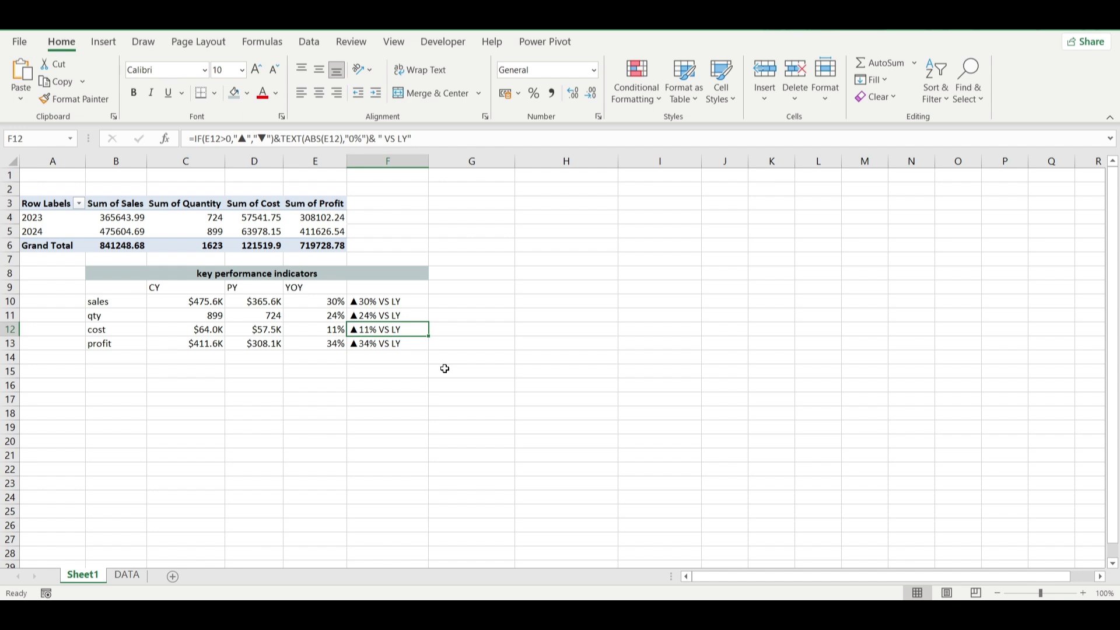
click(391, 345)
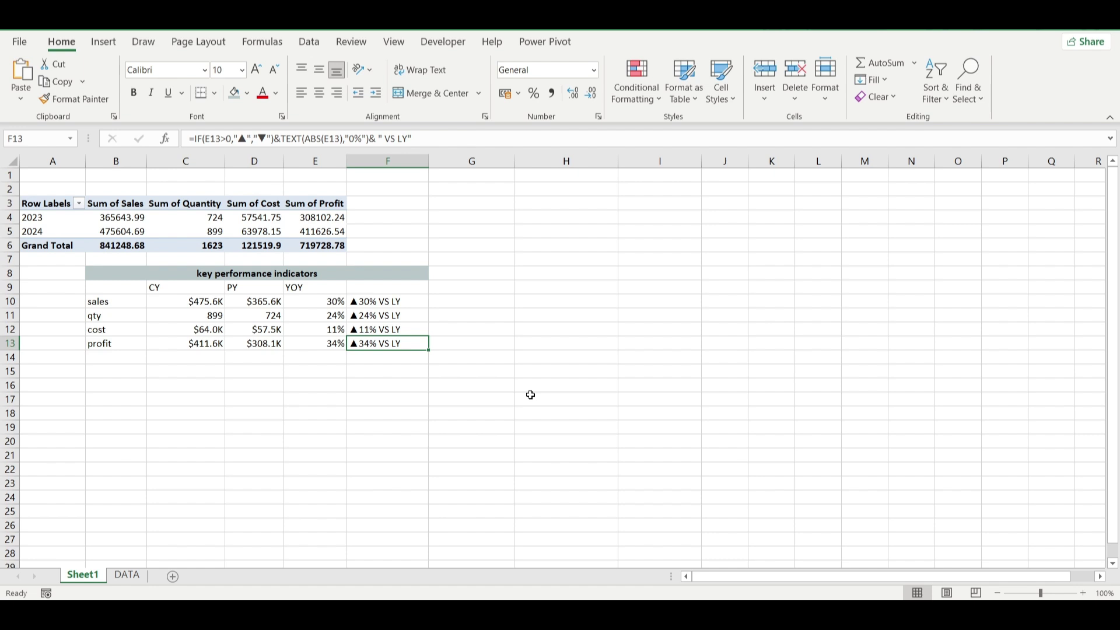
Copy the yearly pivot table in A3:E6 and paste it at A15, below the key performance indicators block.
drag(38, 201, 306, 245)
key(ctrl+c)
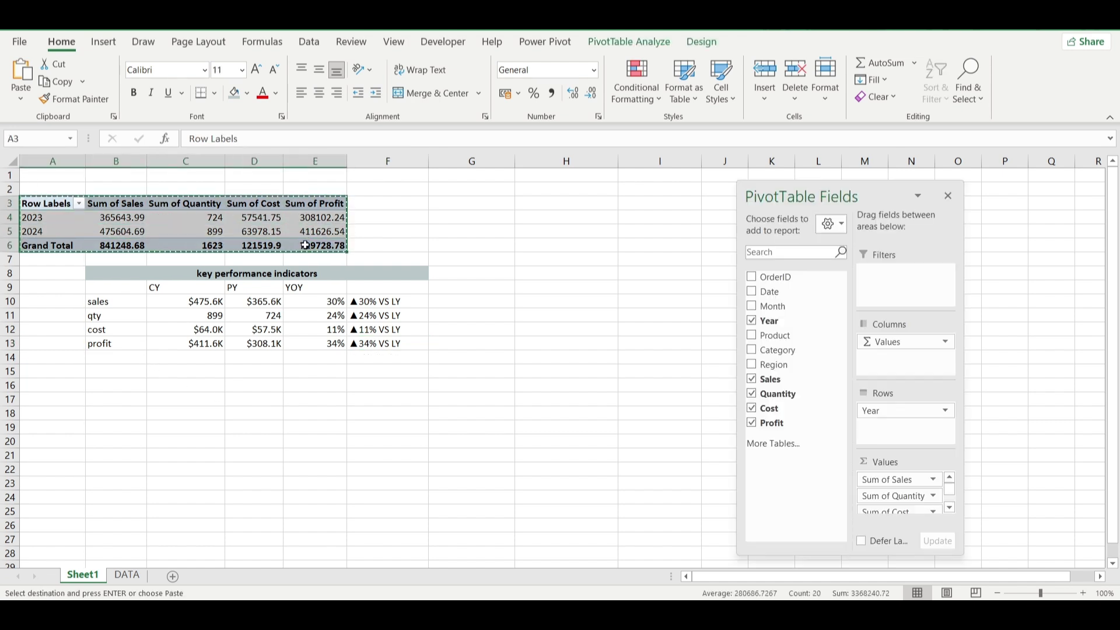
click(55, 370)
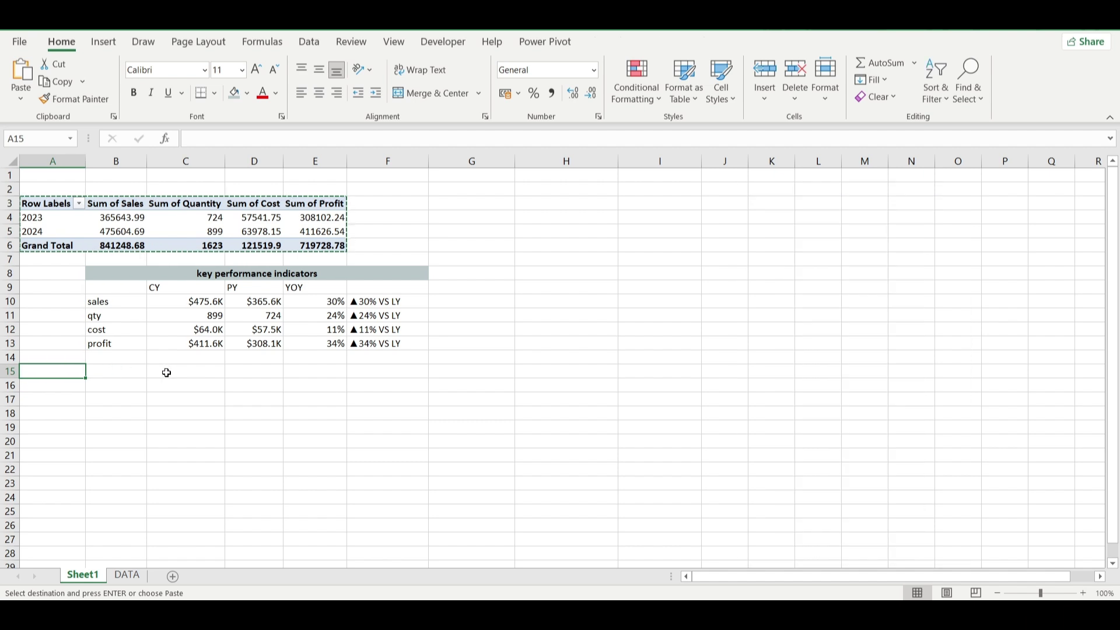
key(ctrl+v)
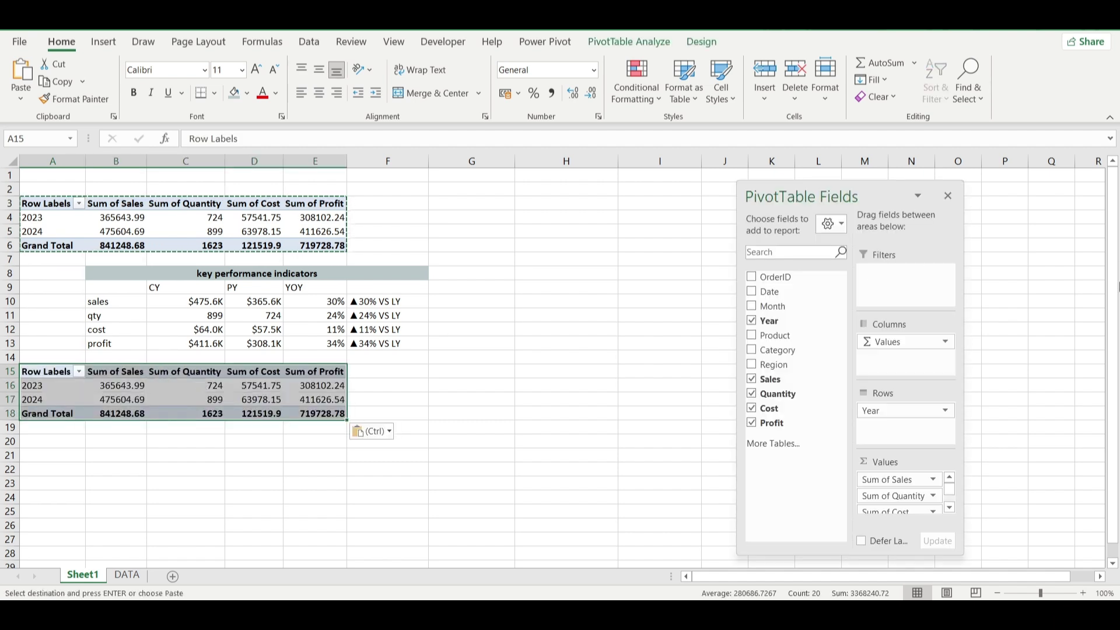
Remove Quantity, Cost and Profit from the values of the pivot table at A15, keeping only Sum of Sales.
drag(922, 496, 791, 480)
drag(901, 496, 812, 508)
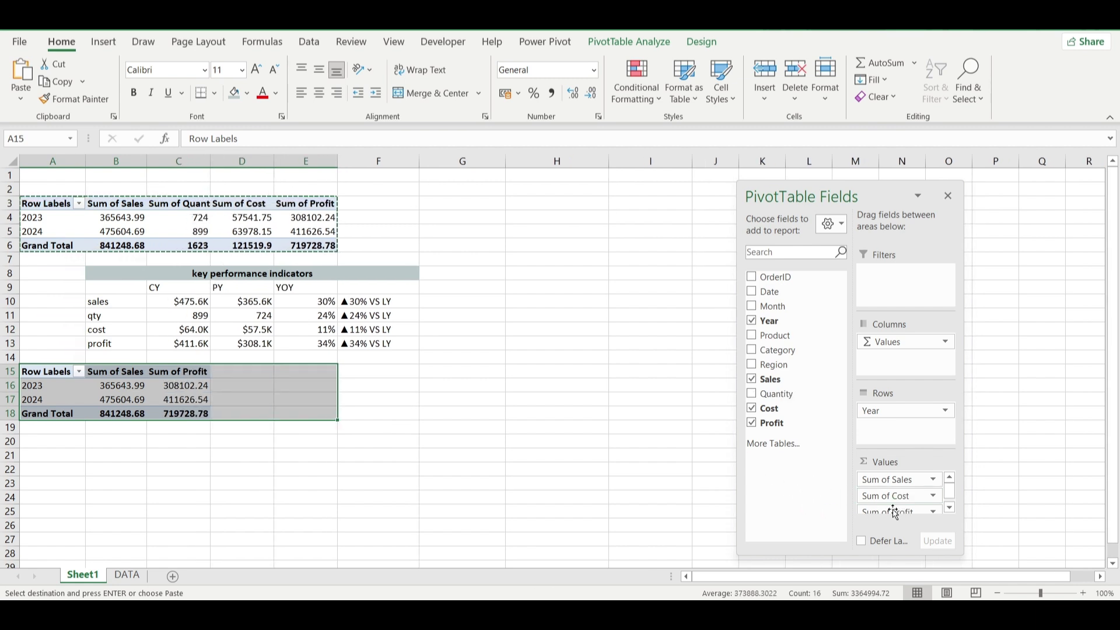
drag(903, 500, 810, 489)
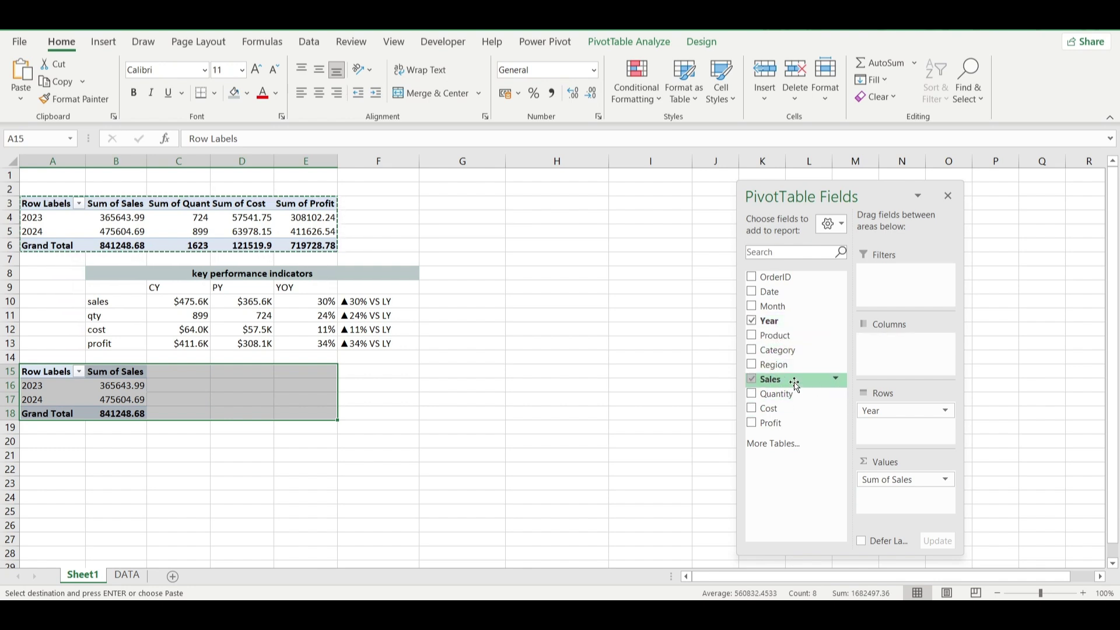
Move Year to the columns of the pivot table at A15 and add Month to its rows.
drag(867, 413, 886, 347)
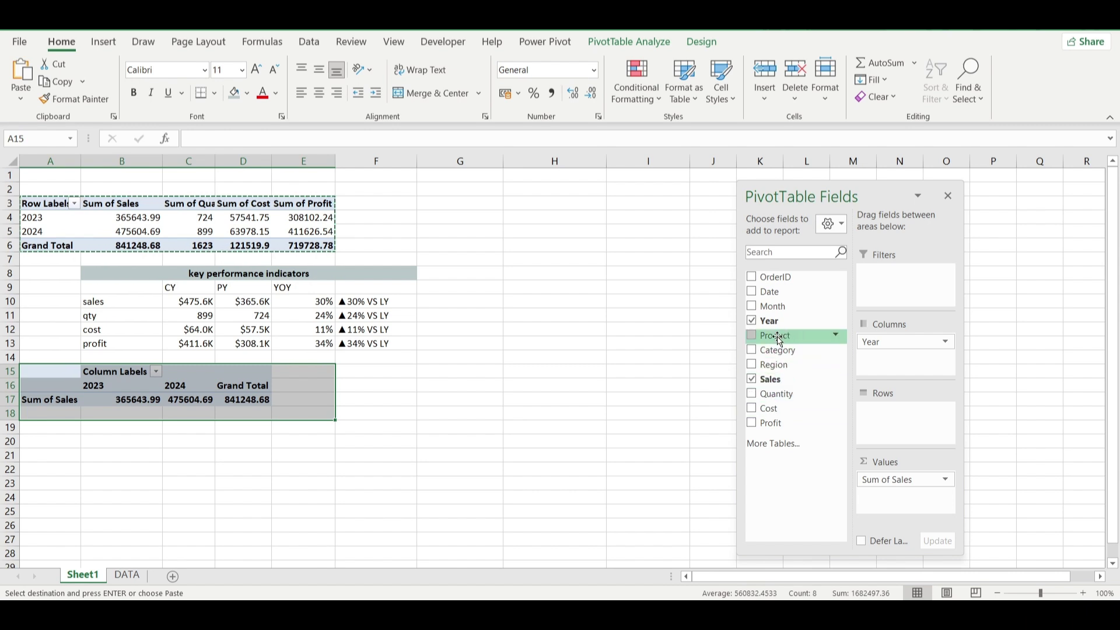
drag(773, 306, 869, 425)
click(351, 479)
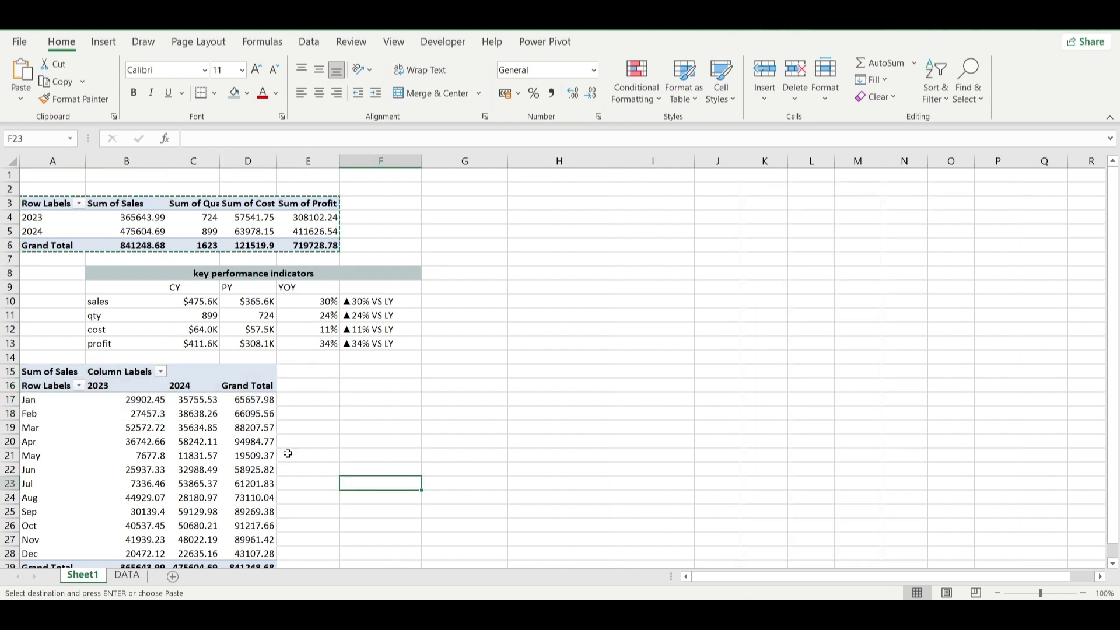
Enter the heading SALES TREND in A14, above the monthly sales pivot table.
click(59, 358)
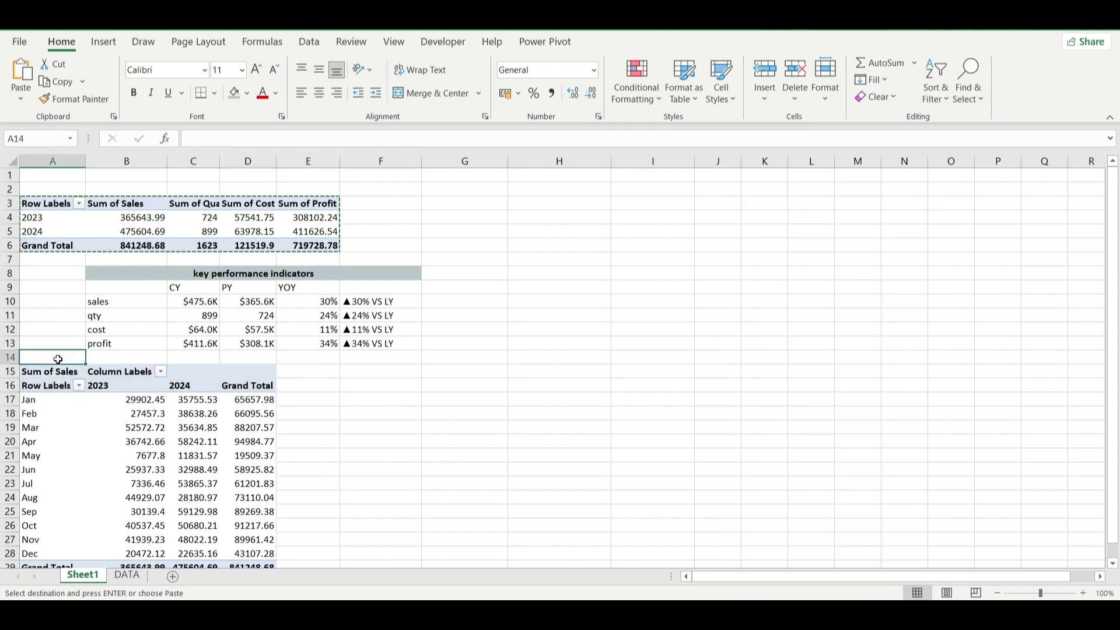
text(SAKES)
key(BackSpace)
key(BackSpace)
key(BackSpace)
key(BackSpace)
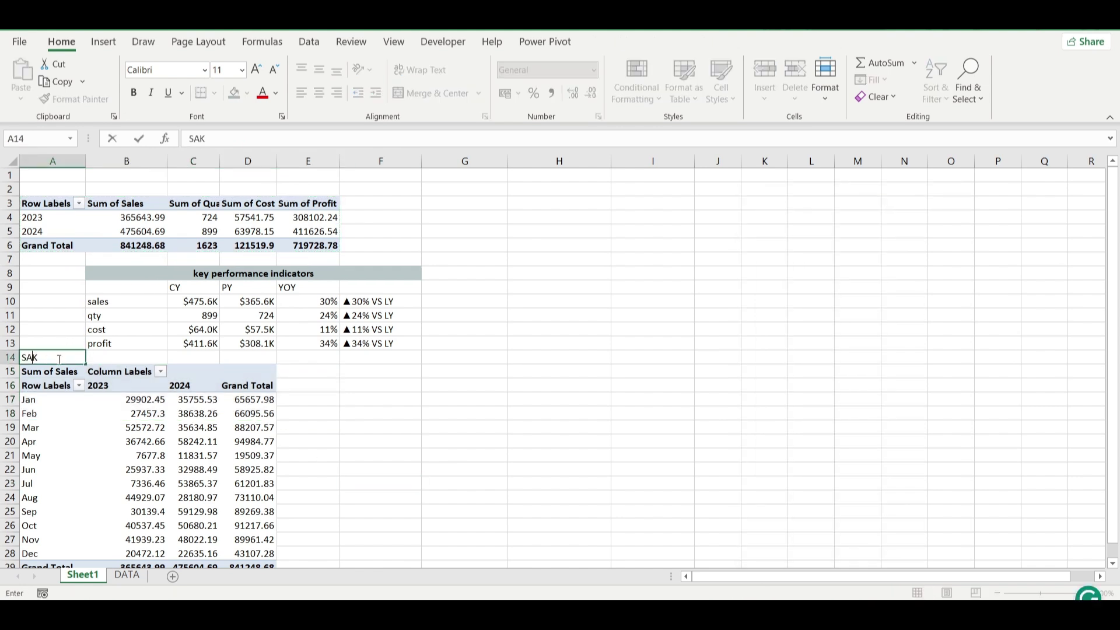
text(ALES TREND)
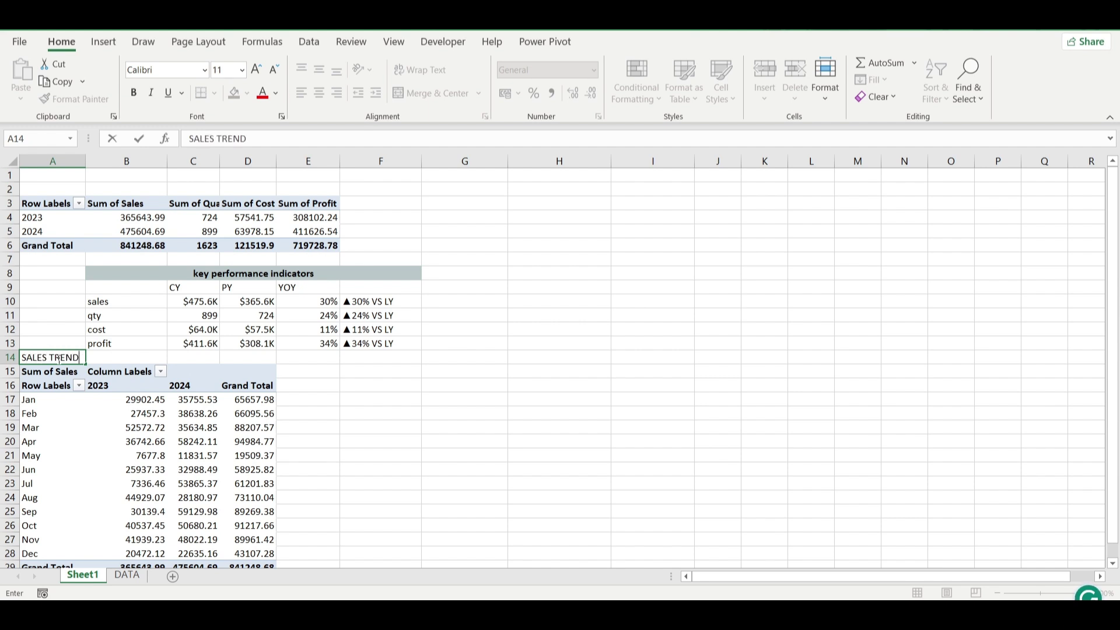
key(Return)
Copy the whole monthly sales pivot table and paste it at A32.
scroll(262, 424, down, 1)
scroll(261, 424, down, 2)
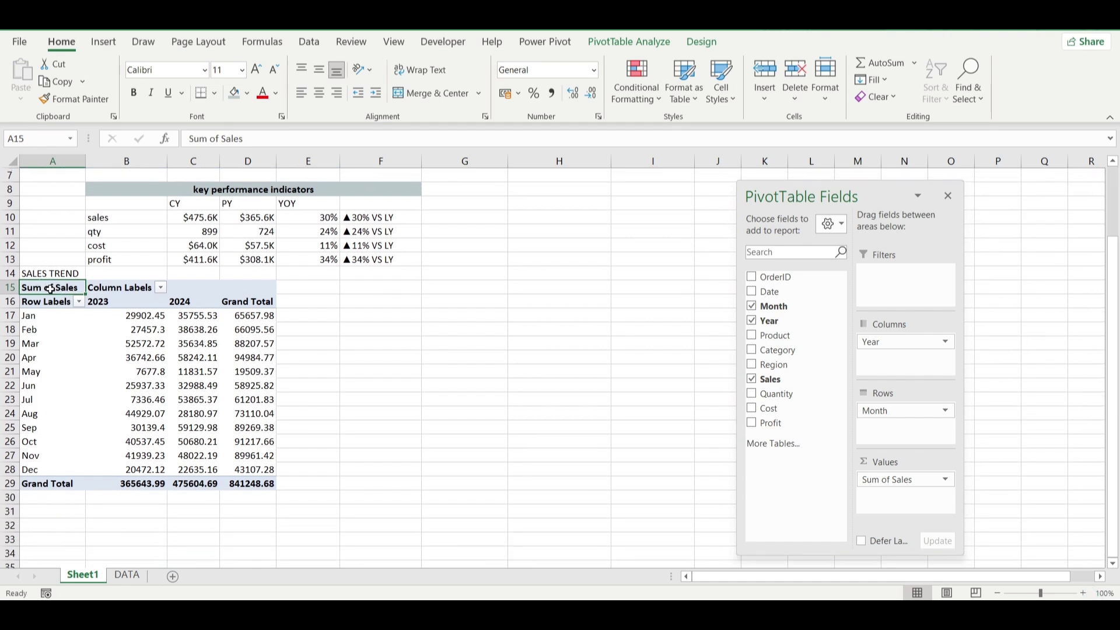
drag(48, 286, 232, 483)
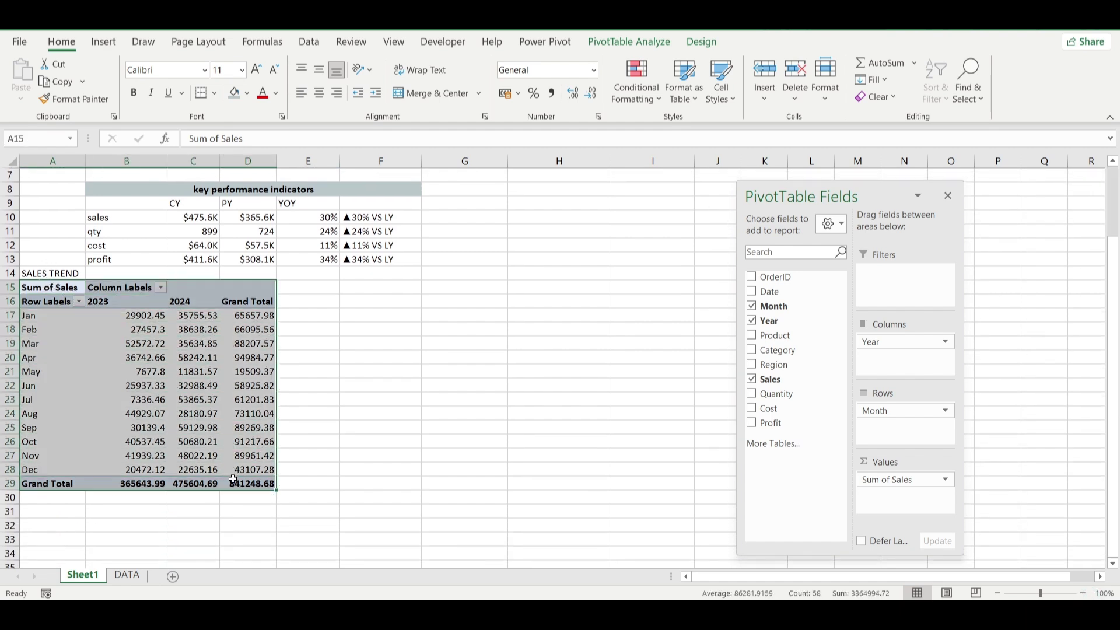
key(ctrl+c)
scroll(233, 478, down, 2)
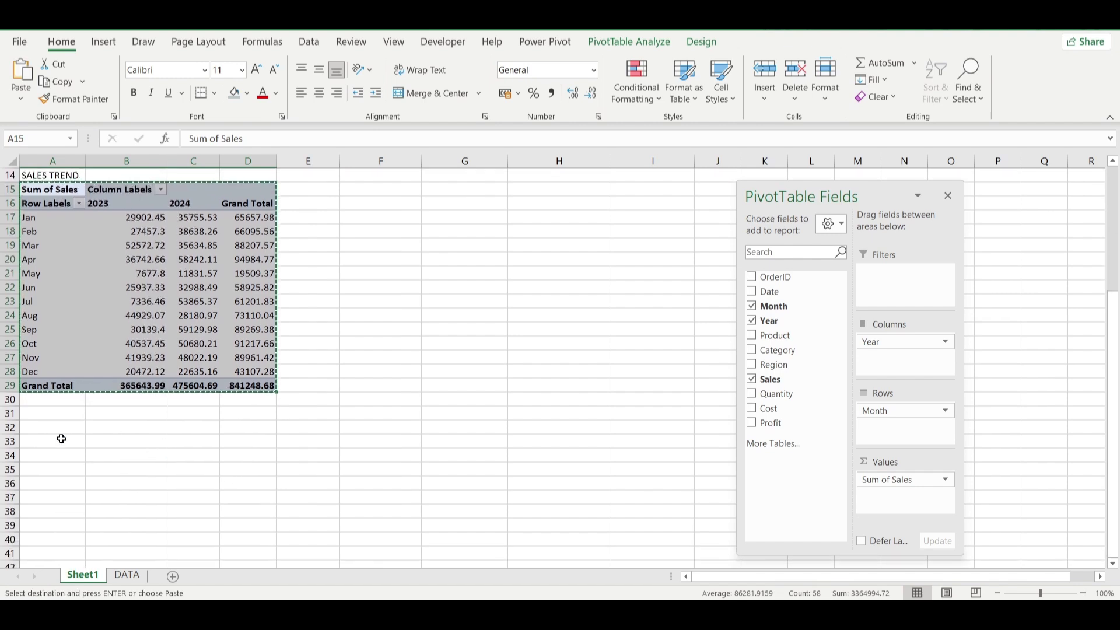
click(42, 429)
key(ctrl+v)
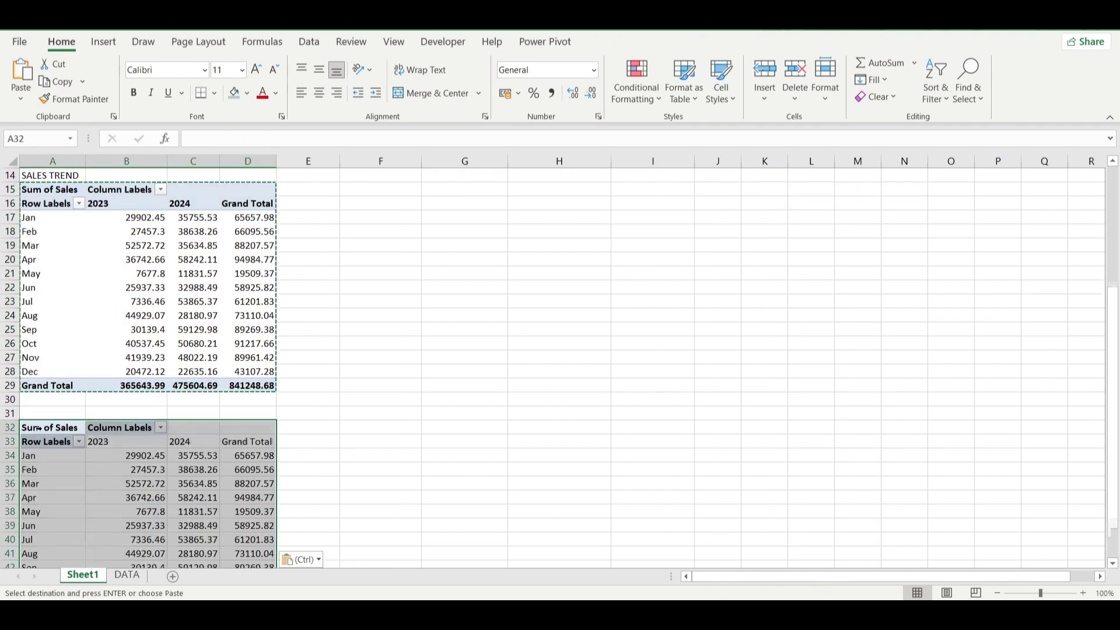
Replace Month with Product in the rows of the pivot table at A32.
click(129, 471)
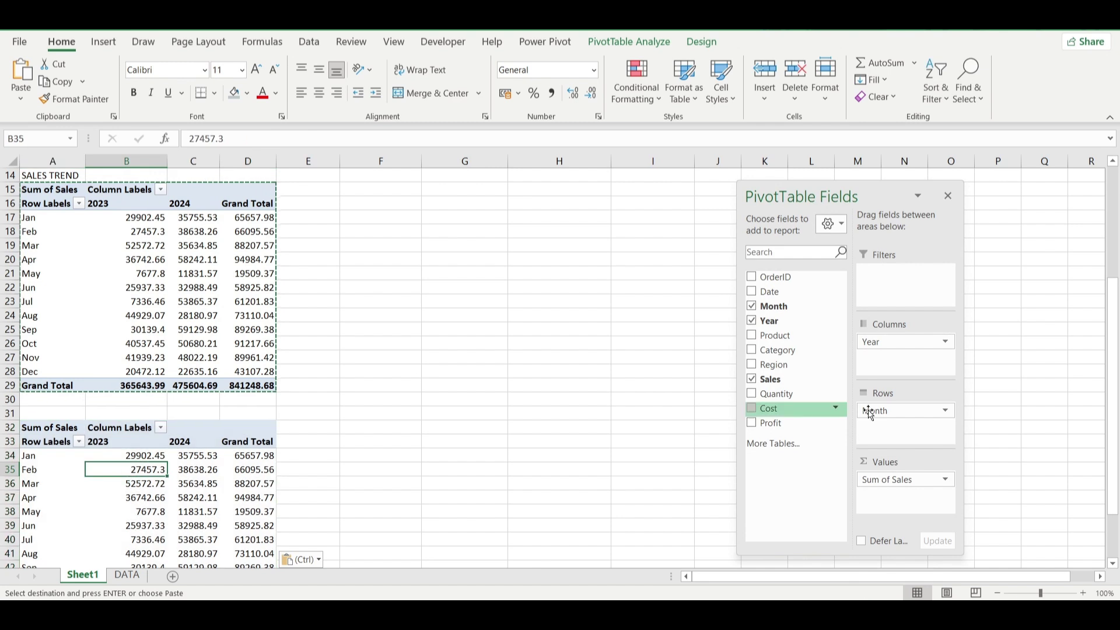
drag(879, 416, 729, 408)
drag(775, 335, 898, 437)
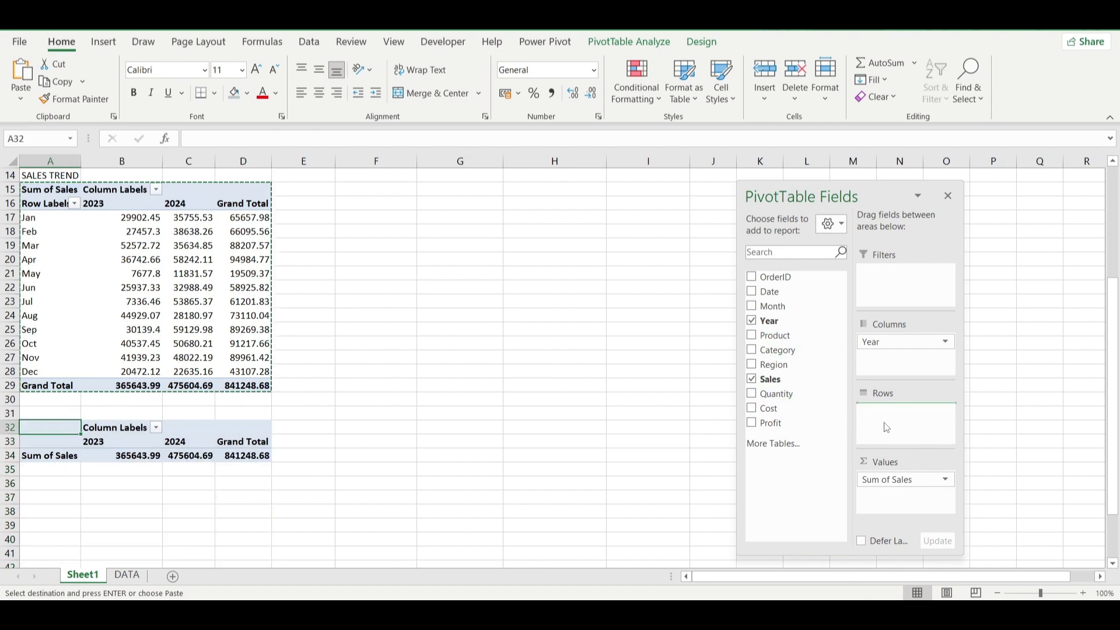
scroll(185, 508, down, 2)
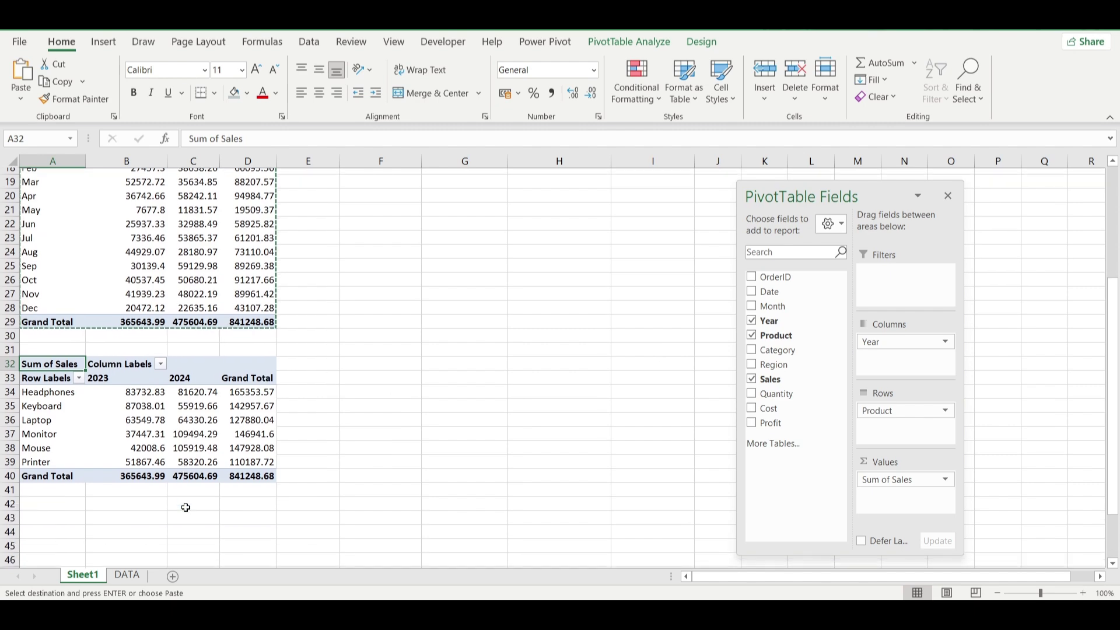
click(365, 285)
Copy the number format of the current-year sales figure in C10 onto the monthly sales pivot values in B17:D29.
scroll(365, 285, up, 7)
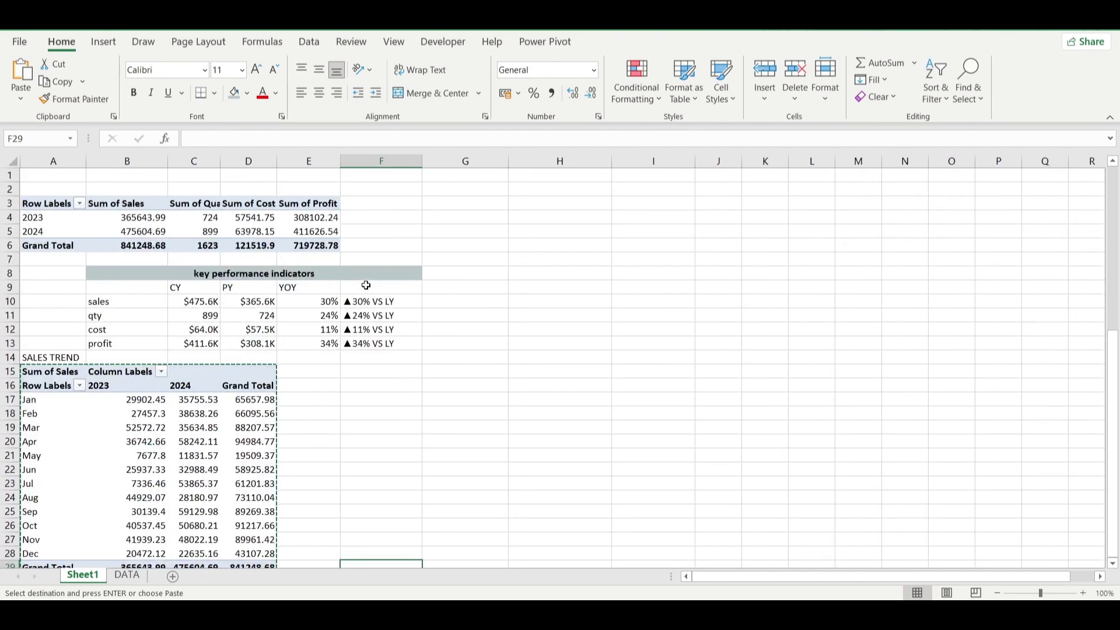
click(202, 300)
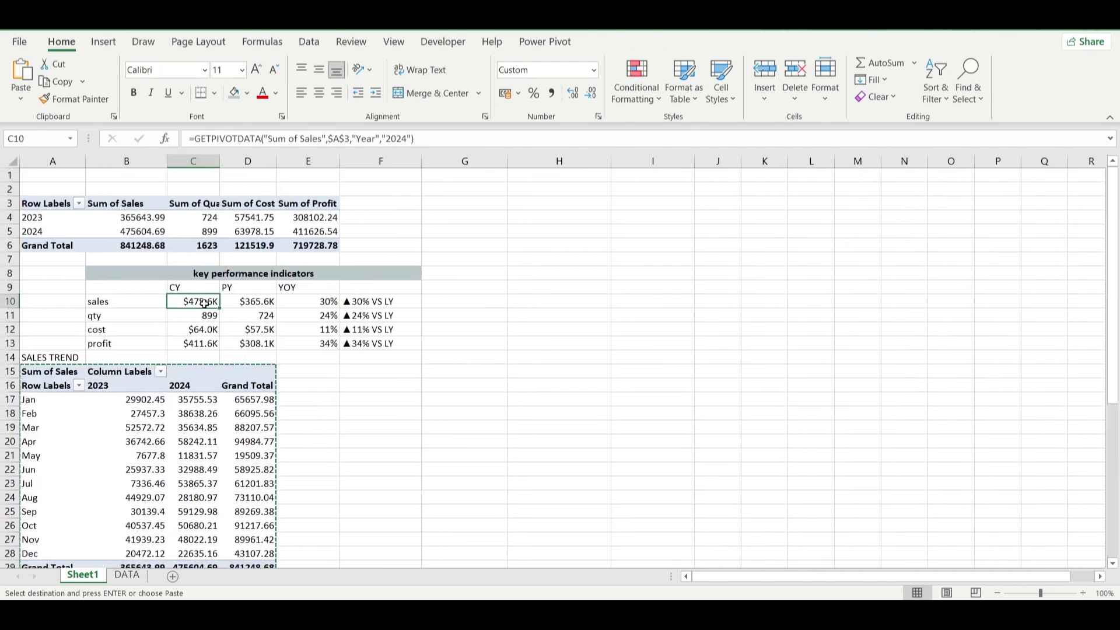
click(75, 98)
scroll(374, 297, down, 3)
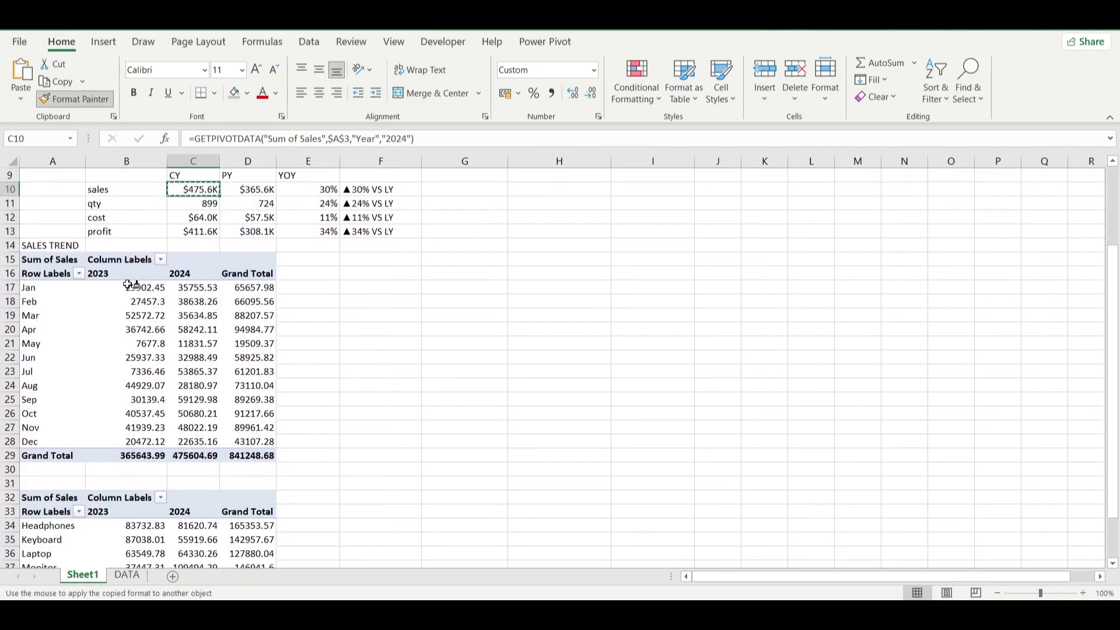
mouse_move(133, 287)
mouse_down()
mouse_move(249, 359)
mouse_move(257, 443)
mouse_move(235, 465)
mouse_move(236, 455)
mouse_up()
scroll(374, 424, down, 1)
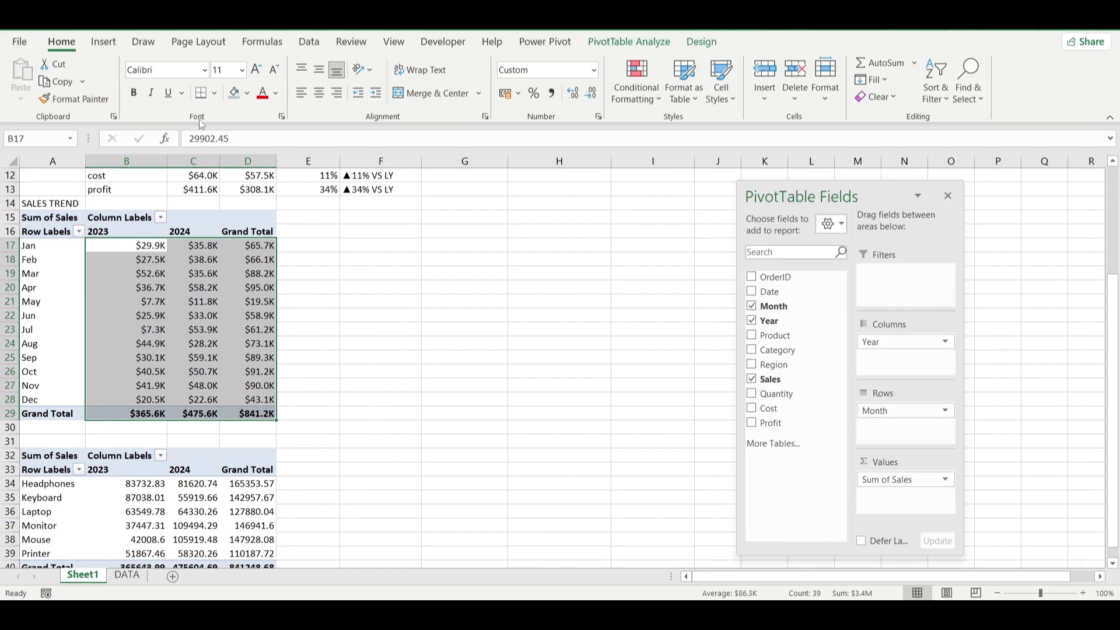
Copy the monthly pivot values' number format onto the product sales values in B34:D40.
click(74, 98)
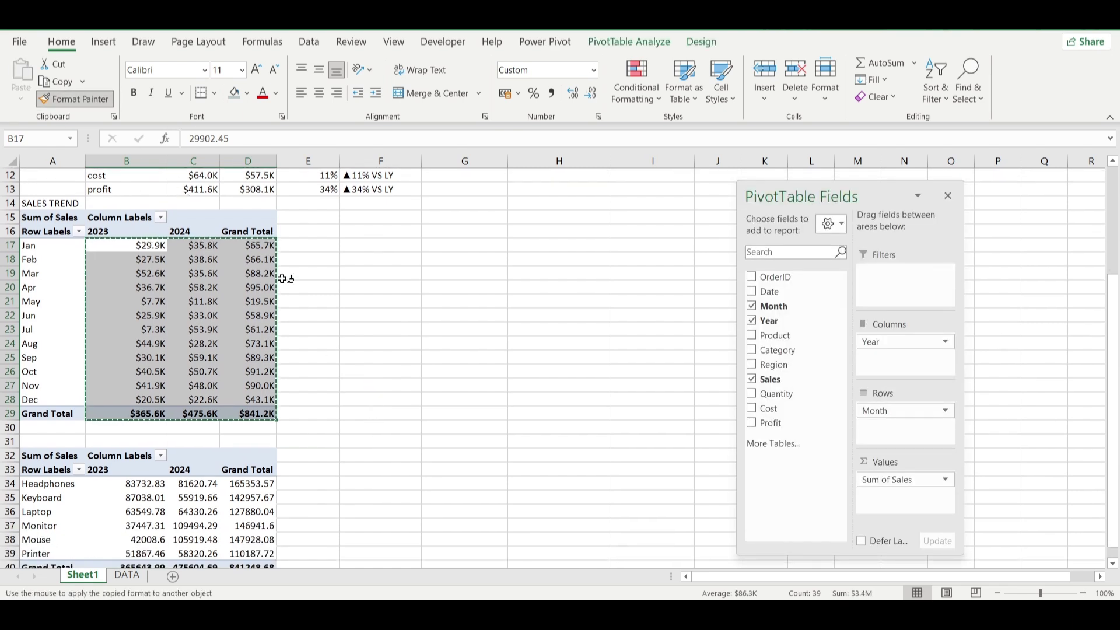
scroll(282, 278, down, 4)
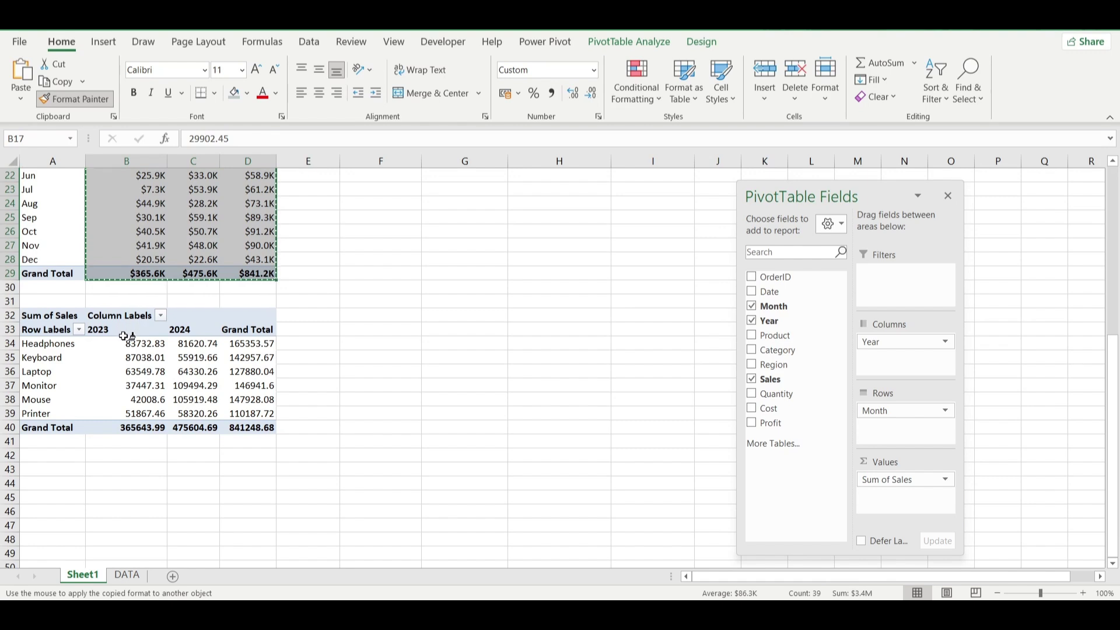
mouse_move(130, 336)
mouse_down()
mouse_move(255, 385)
mouse_move(257, 429)
mouse_up()
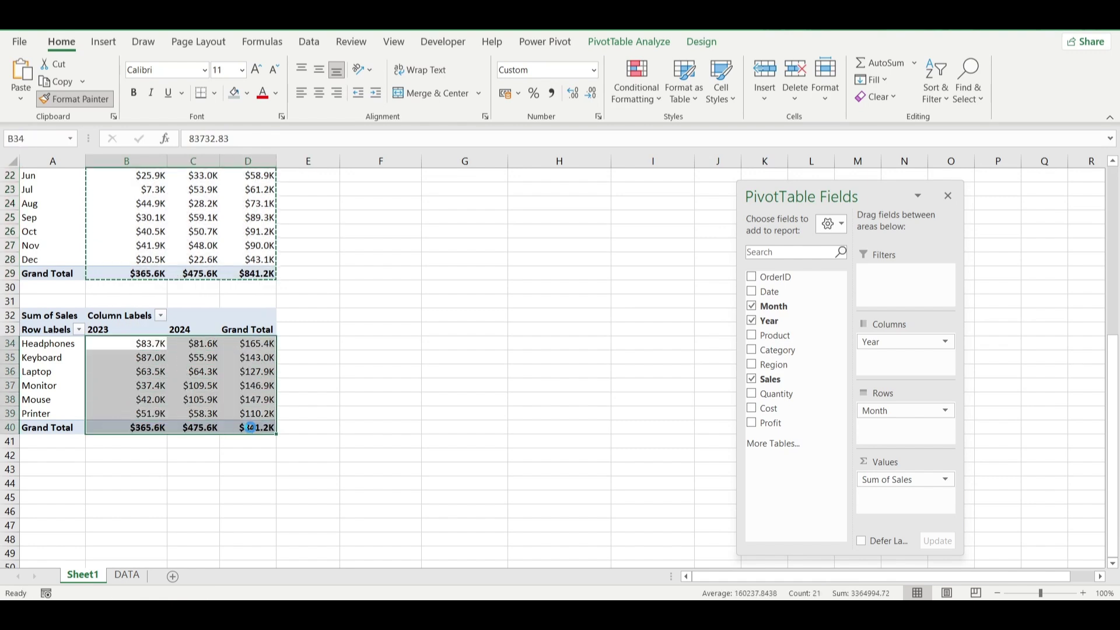
click(321, 454)
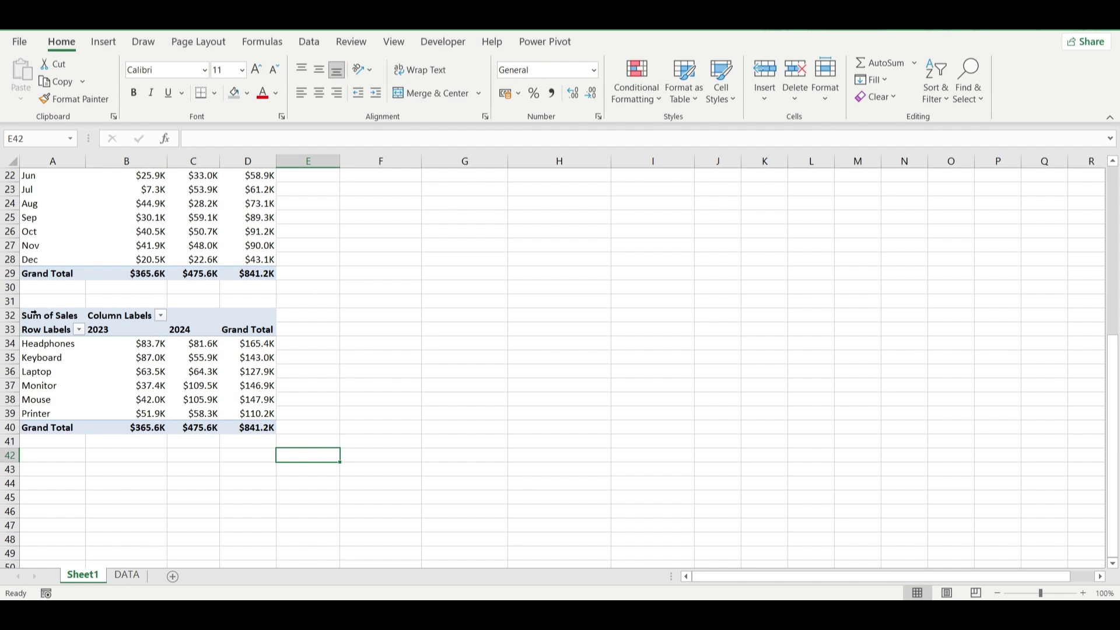
Copy the product sales pivot table in A32:D40 and paste it at A43.
drag(33, 315, 257, 428)
key(ctrl+c)
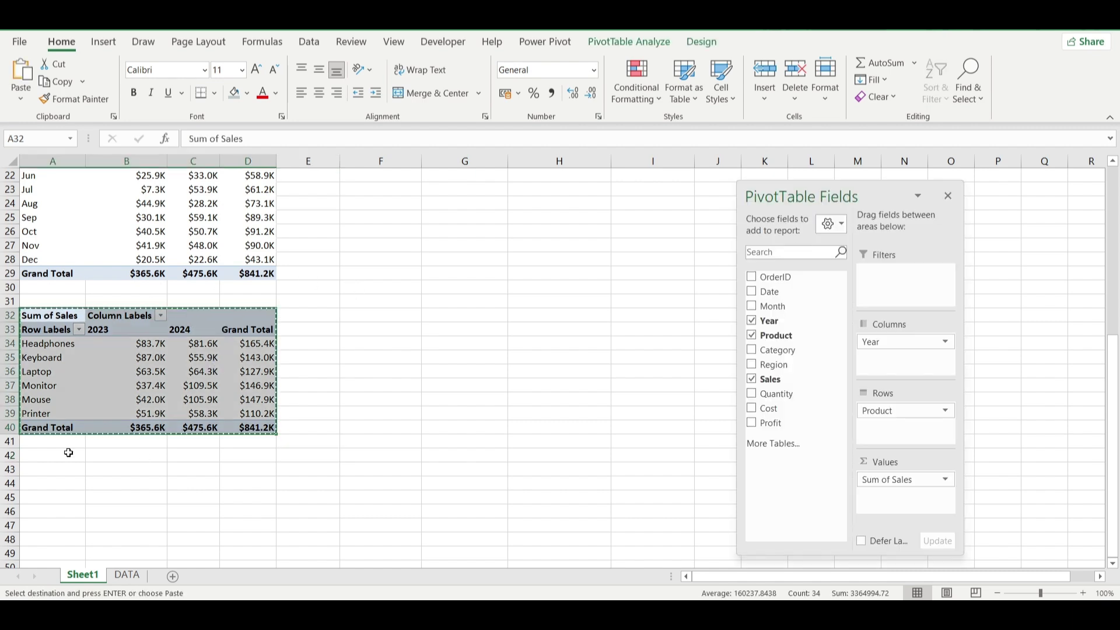
click(49, 468)
key(ctrl+v)
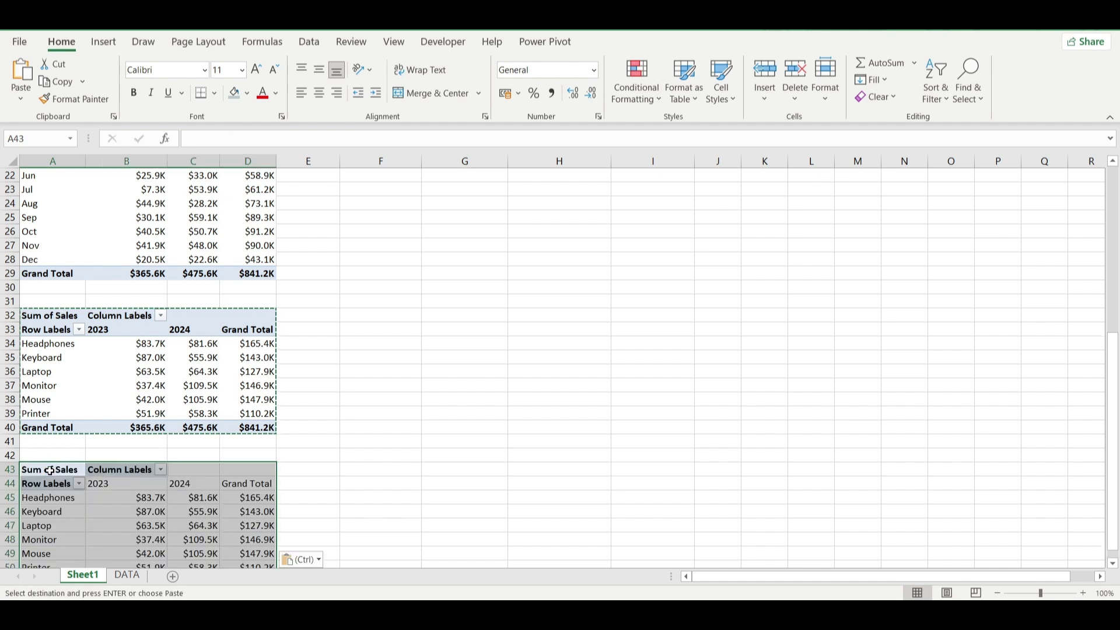
Enter the heading PRODUCT in A31, above the product sales pivot table.
click(51, 300)
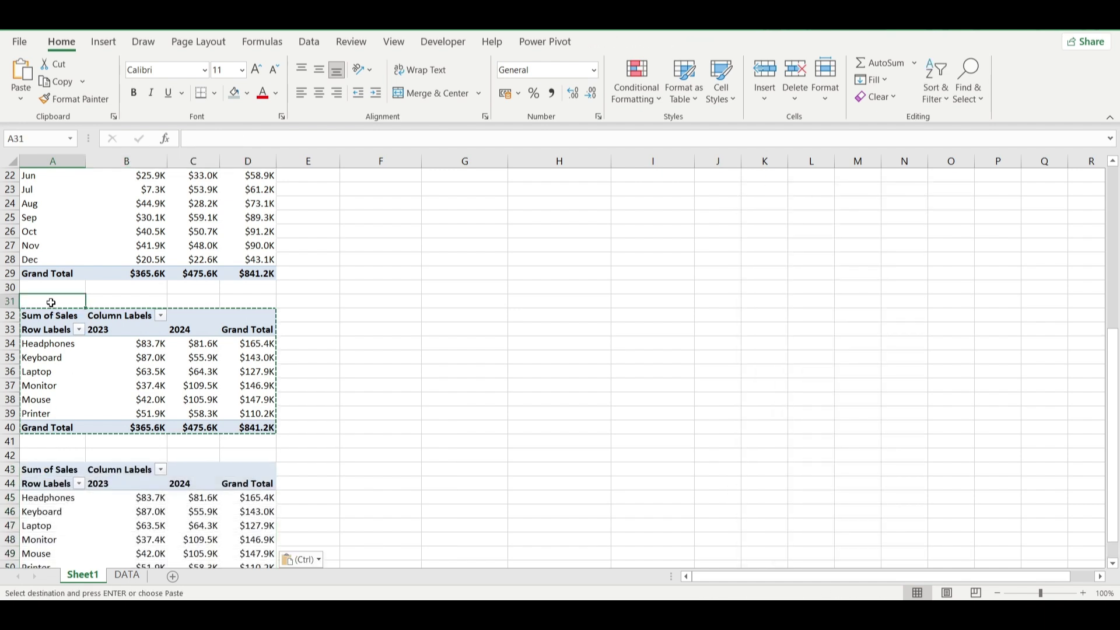
text(PRO)
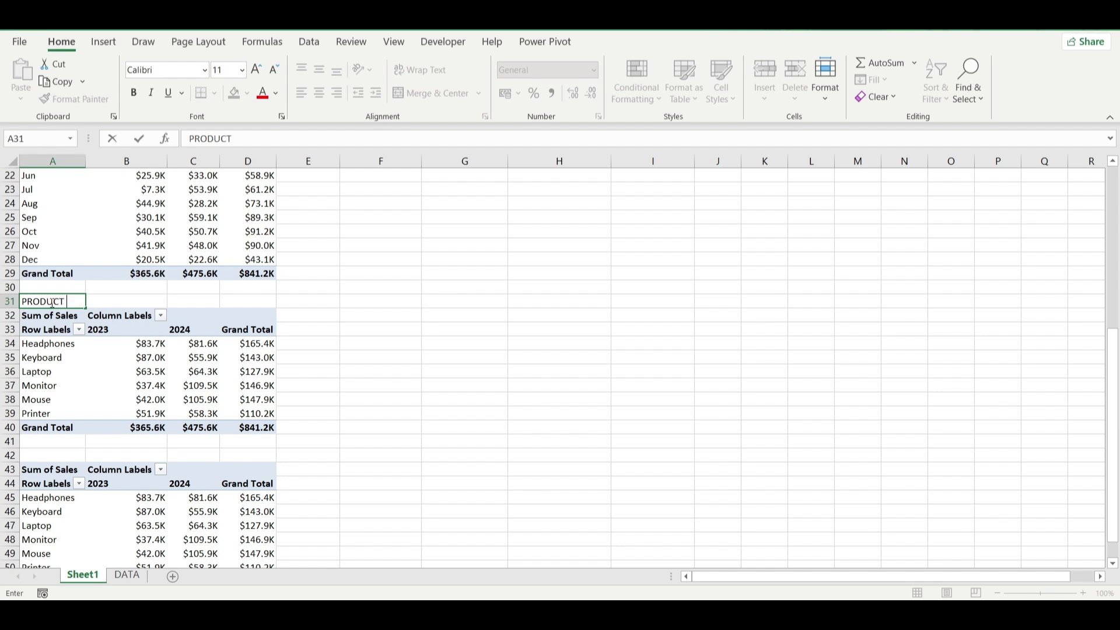
text(DUCT)
key(Return)
Replace Product with Region in the rows of the pivot table at A43.
click(55, 460)
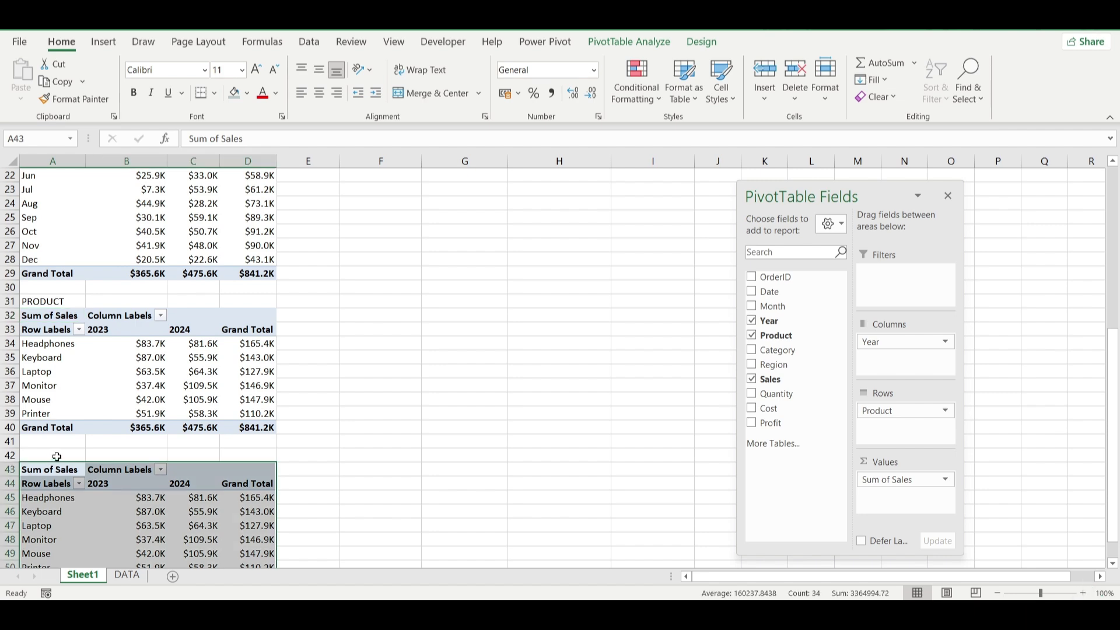
click(57, 456)
click(132, 533)
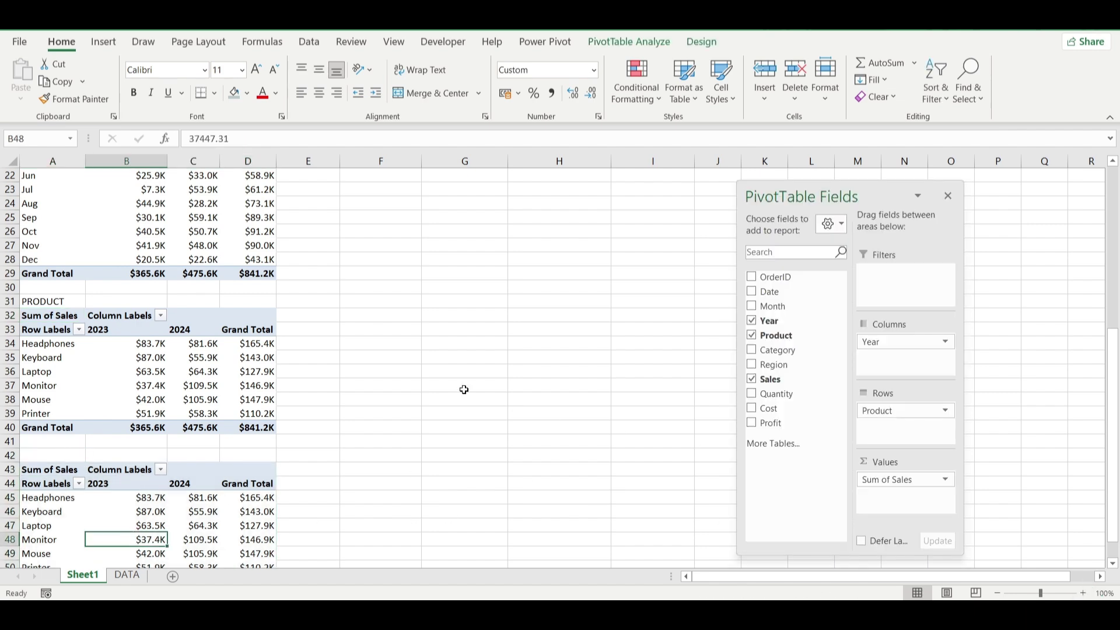
scroll(464, 389, down, 5)
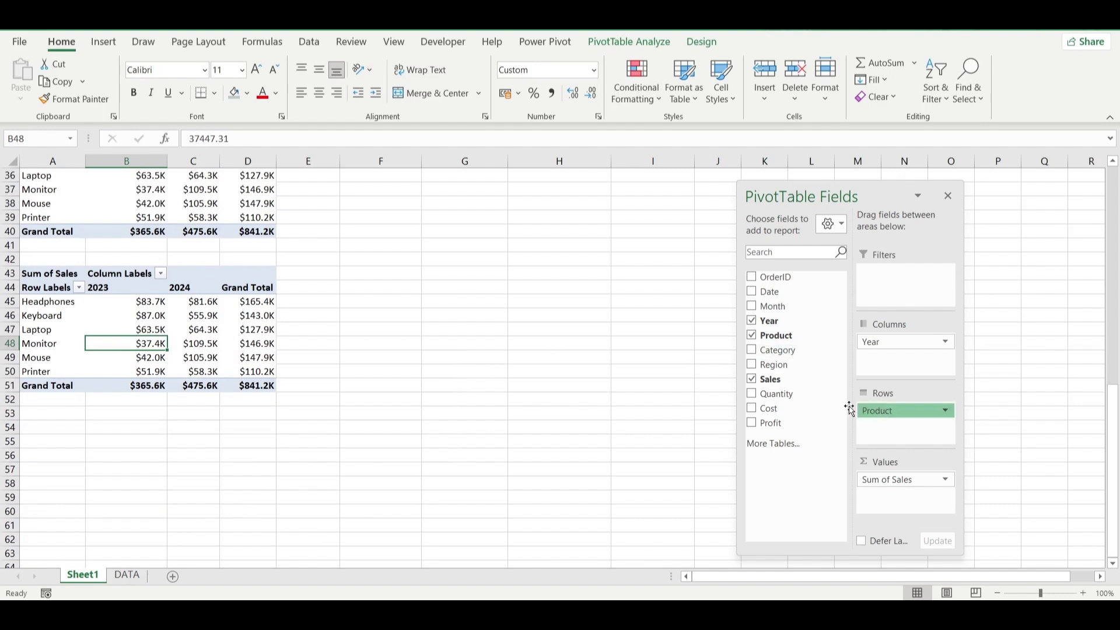
drag(849, 409, 900, 420)
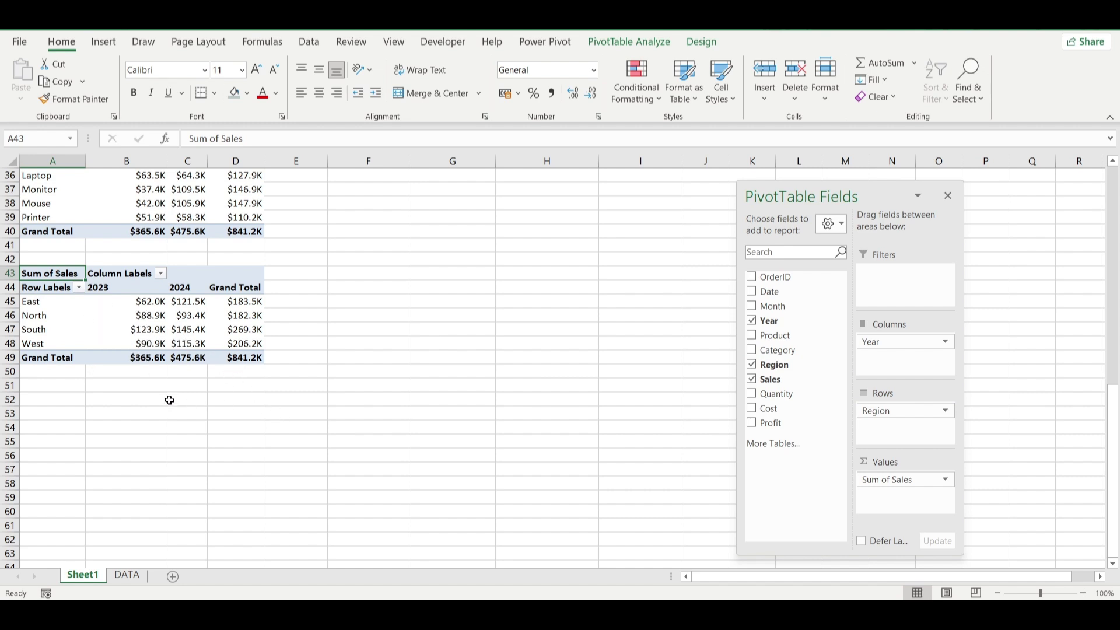
Enter the heading REGIONS in A42, above the region sales pivot table.
click(73, 257)
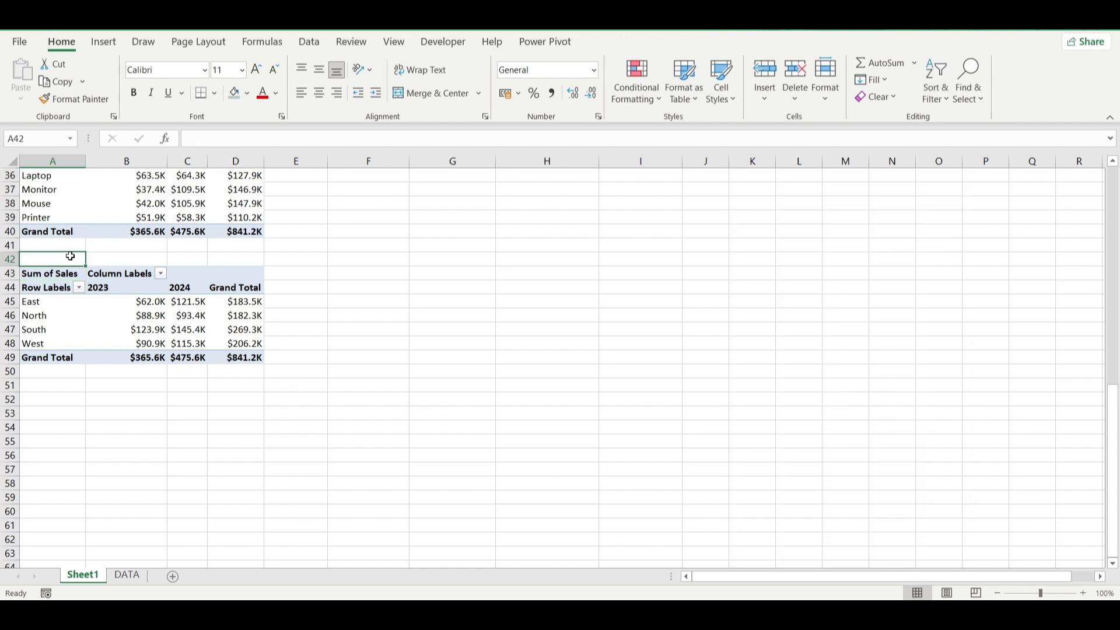
text(REGION)
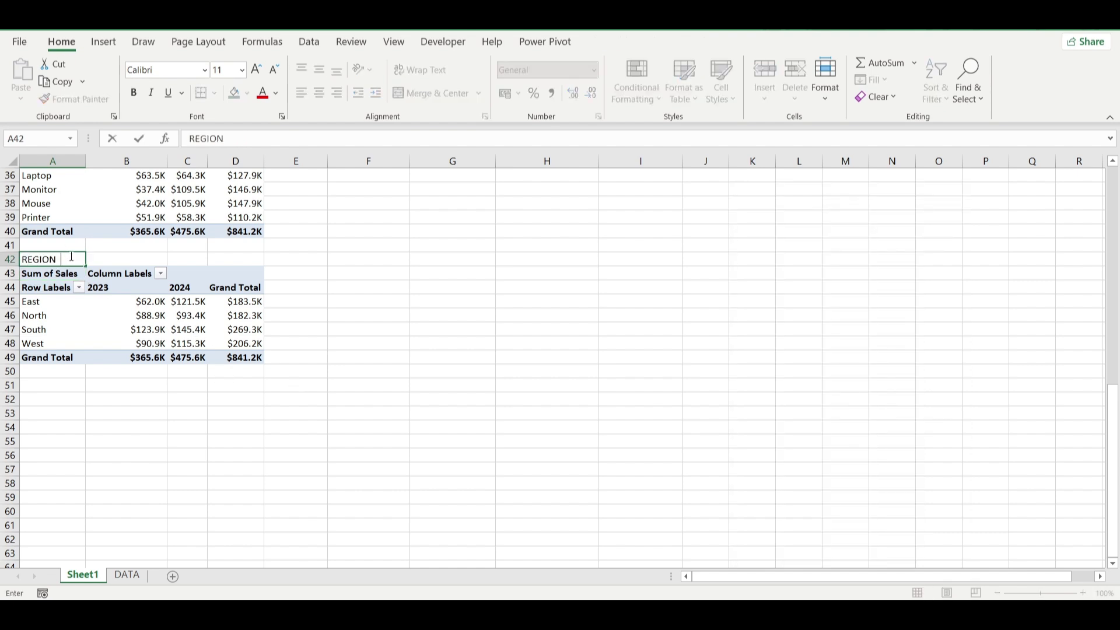
text(S)
key(Return)
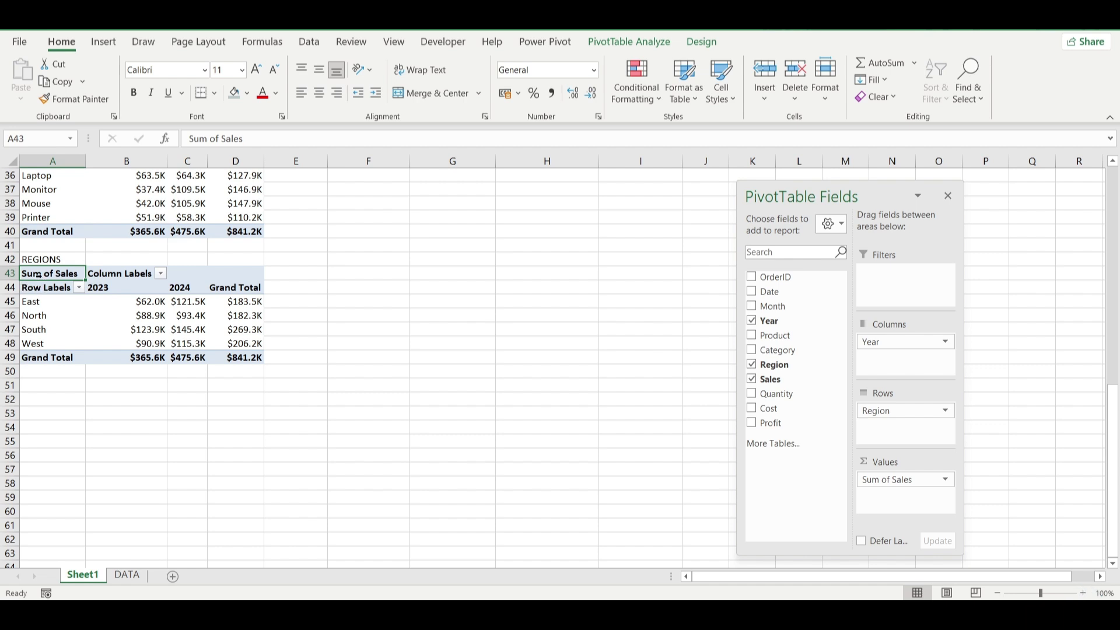
Copy the region sales pivot table in A43:D49 and paste it at H3.
mouse_move(86, 274)
mouse_down()
mouse_move(225, 330)
mouse_move(223, 345)
mouse_up()
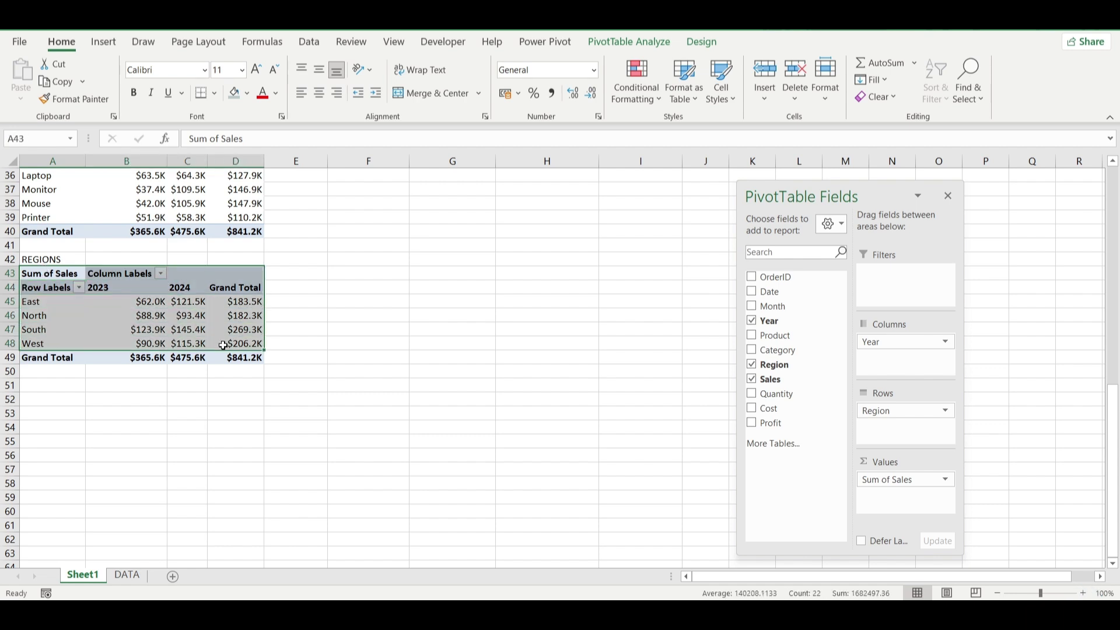
key(shift+Down)
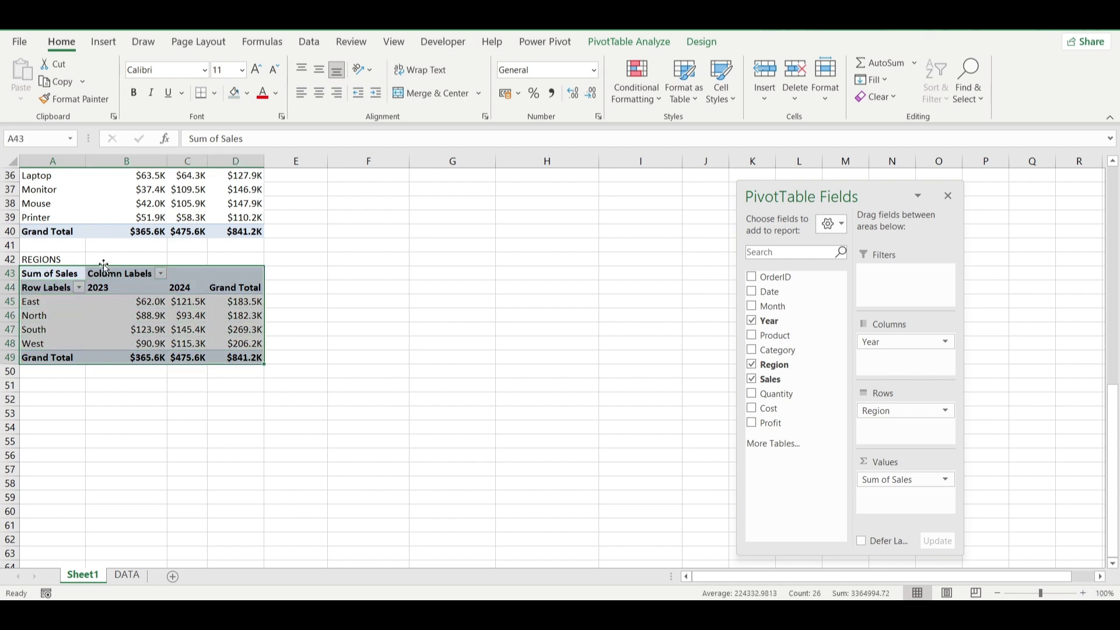
key(ctrl+c)
scroll(457, 305, up, 12)
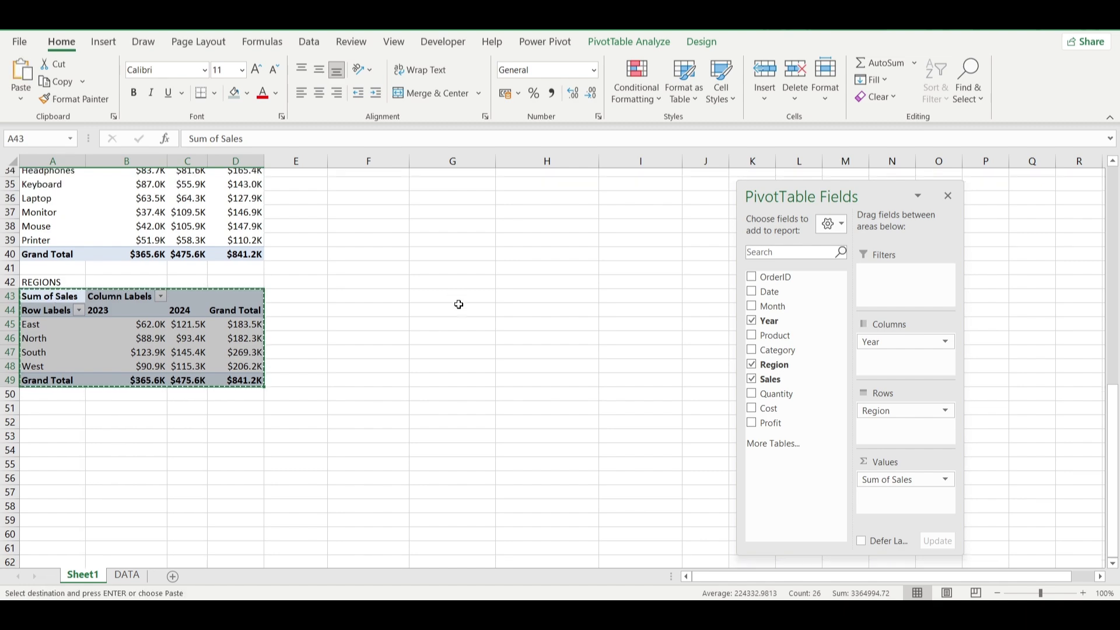
scroll(647, 267, right, 2)
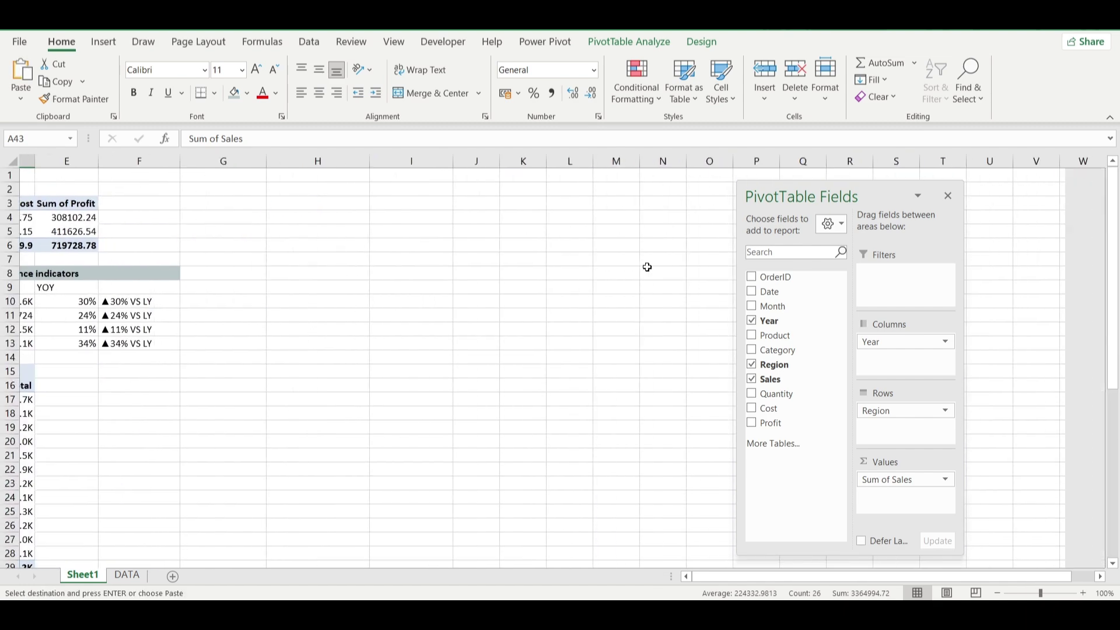
click(326, 203)
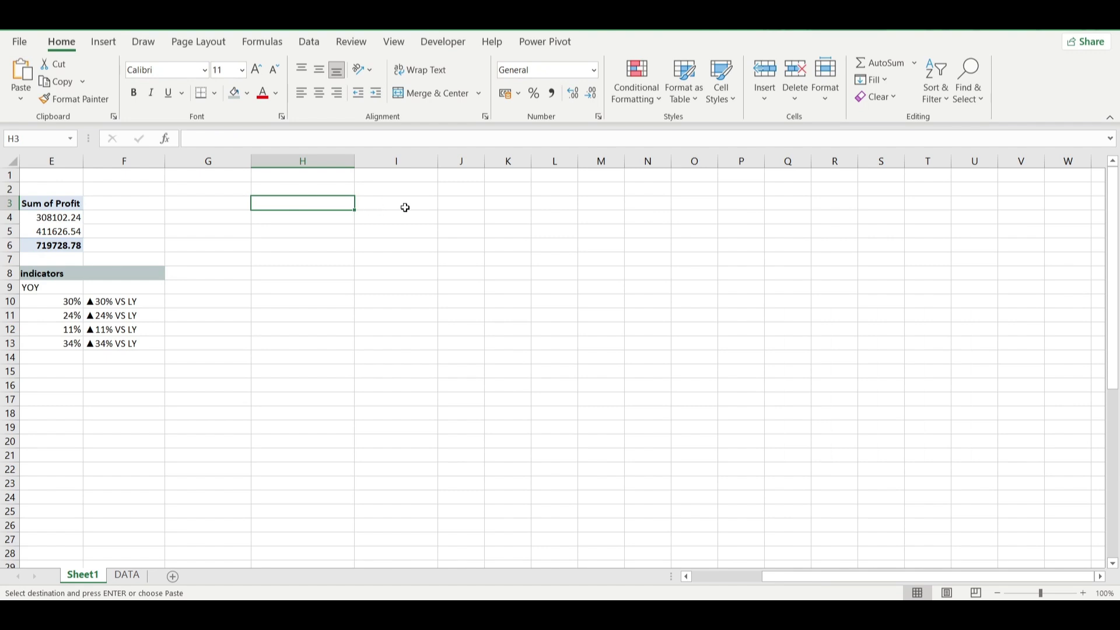
key(ctrl+v)
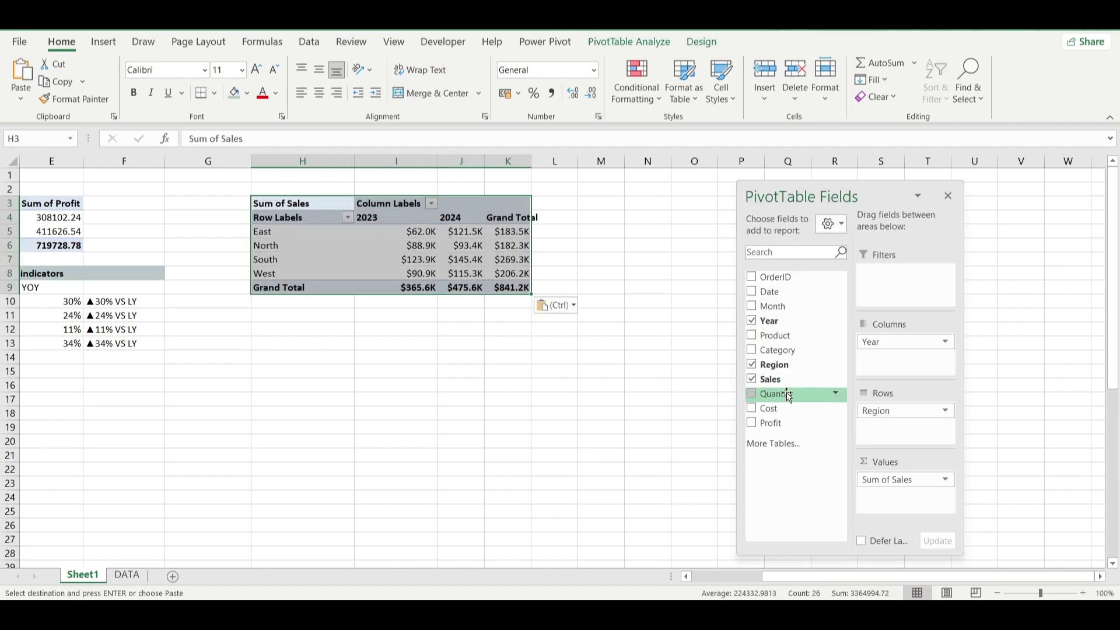
Replace Region with the Date field in the rows of the pivot table at H3, keeping only its Quarters grouping.
drag(904, 410, 810, 416)
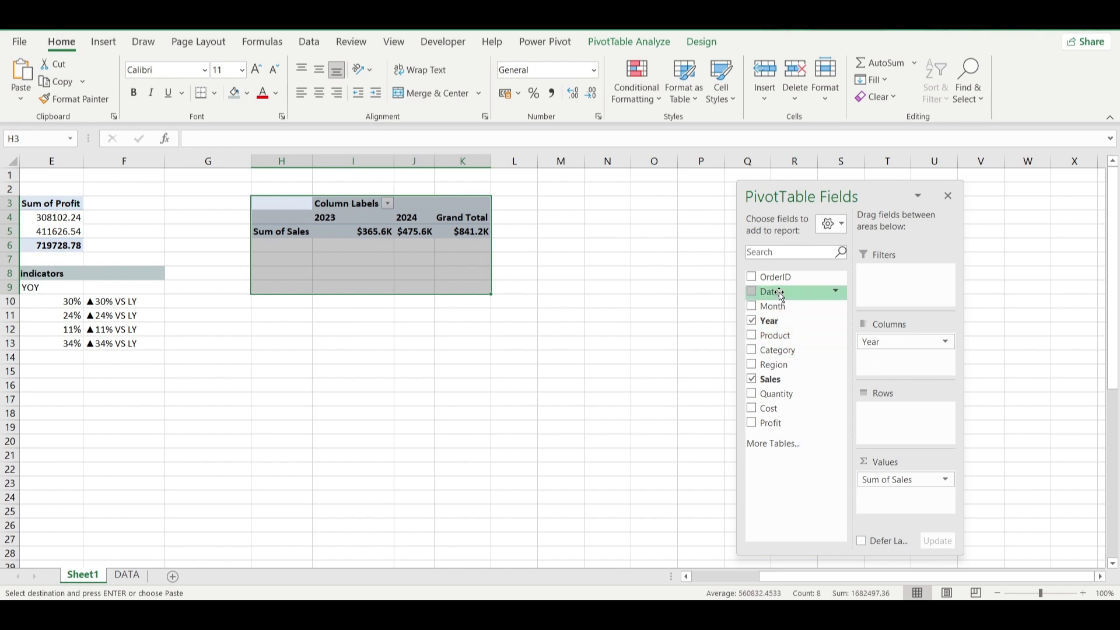
drag(779, 293, 886, 413)
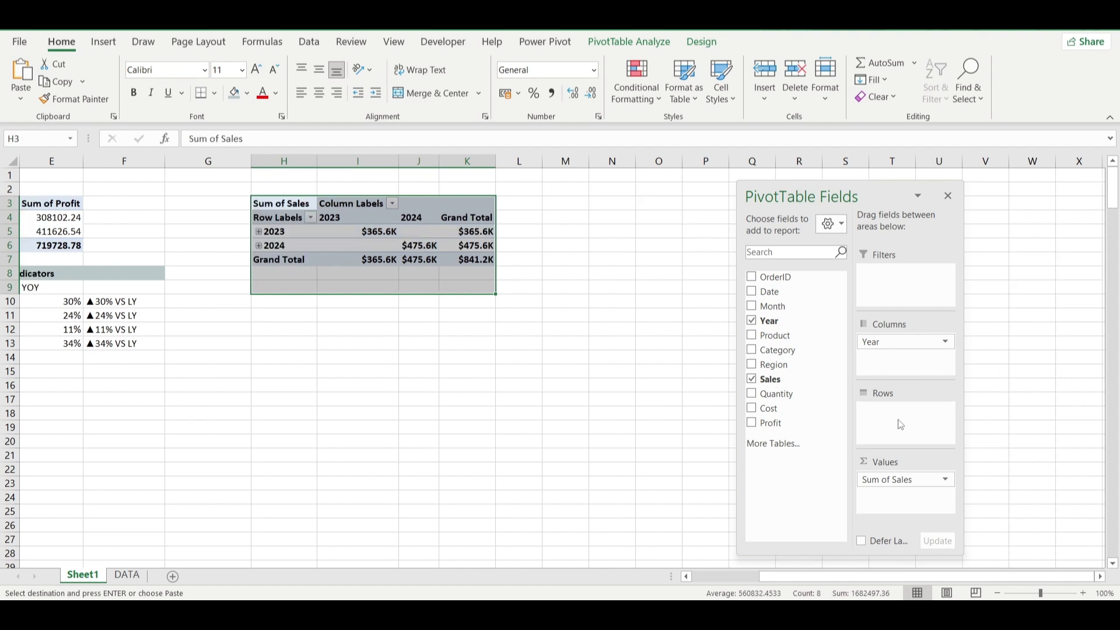
drag(902, 412, 818, 425)
drag(901, 427, 822, 423)
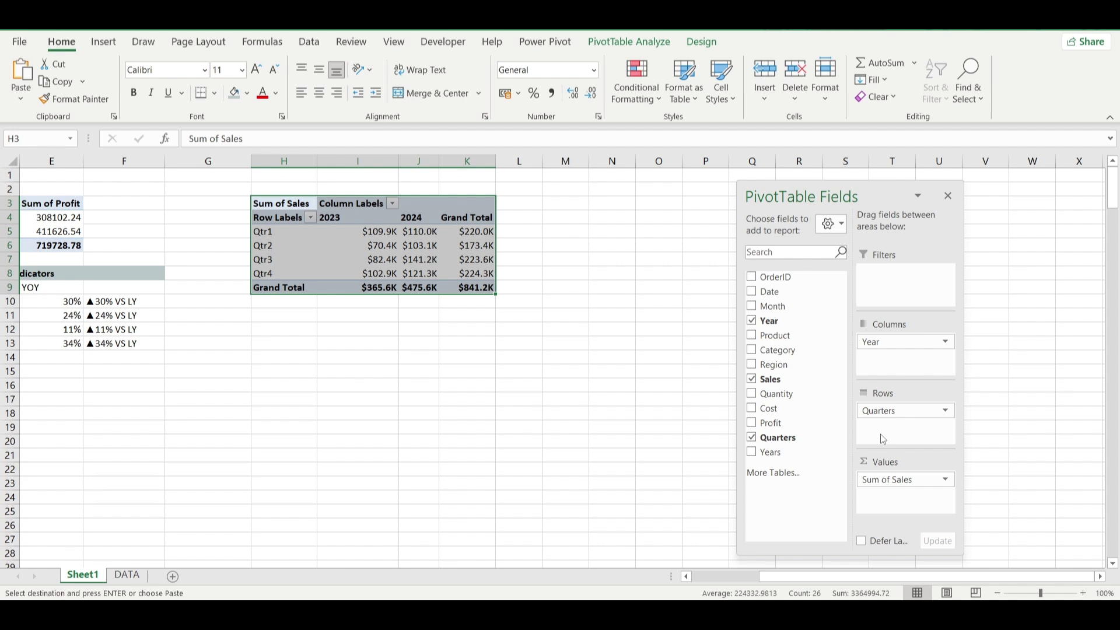
Enter the heading SALES in H2, above the quarterly sales pivot table.
click(276, 190)
text(SAL)
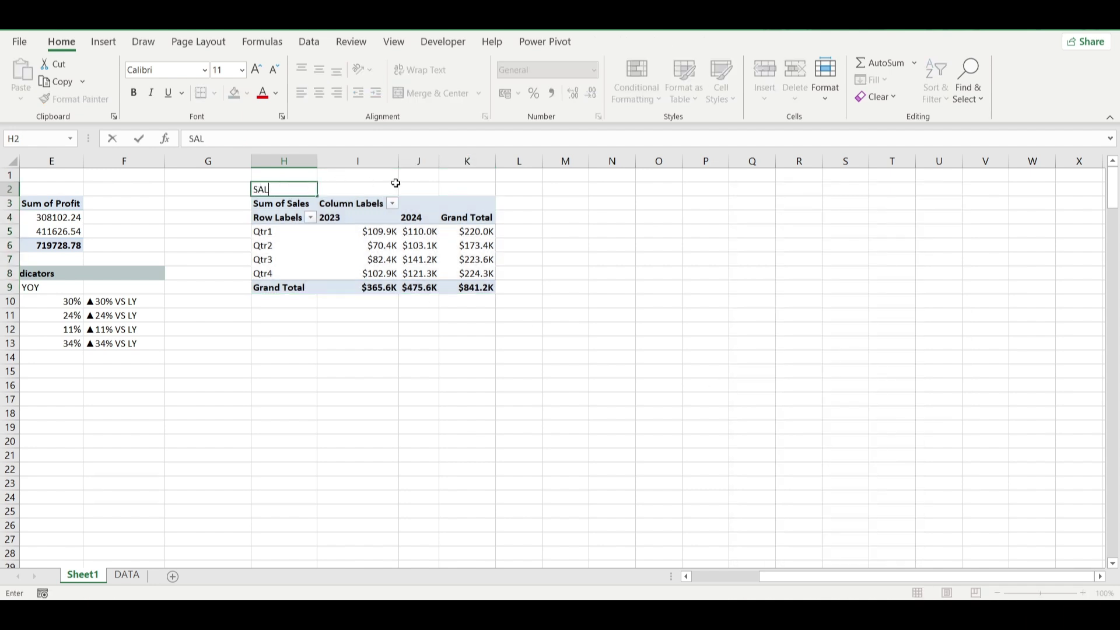
text(ES)
key(Return)
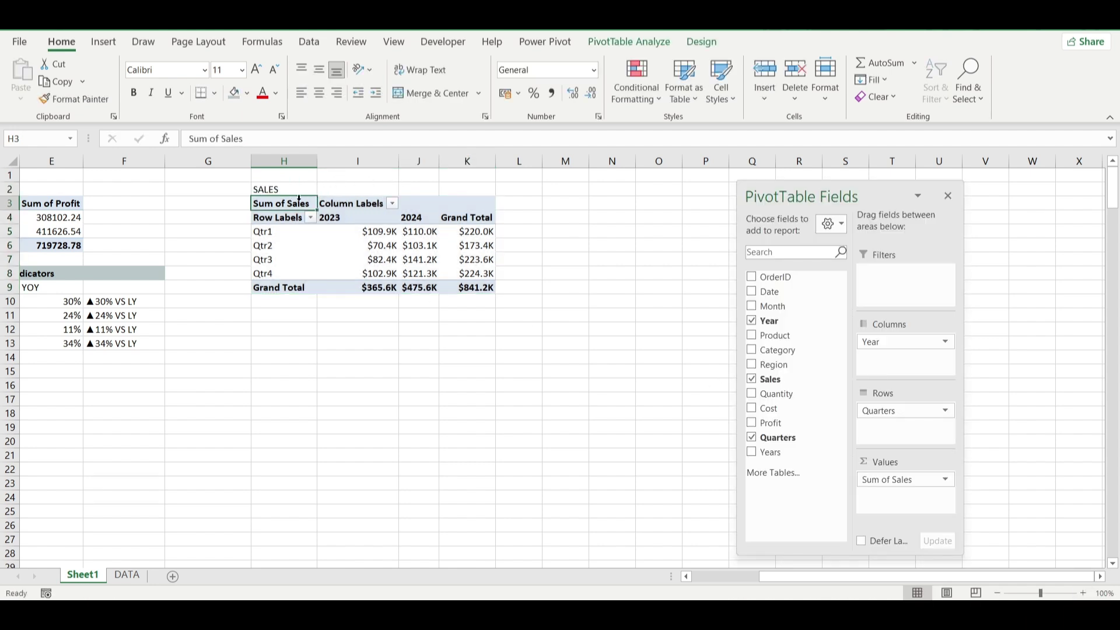
Copy the quarterly sales pivot table in H3:K9 and paste it at H12.
drag(282, 204, 461, 288)
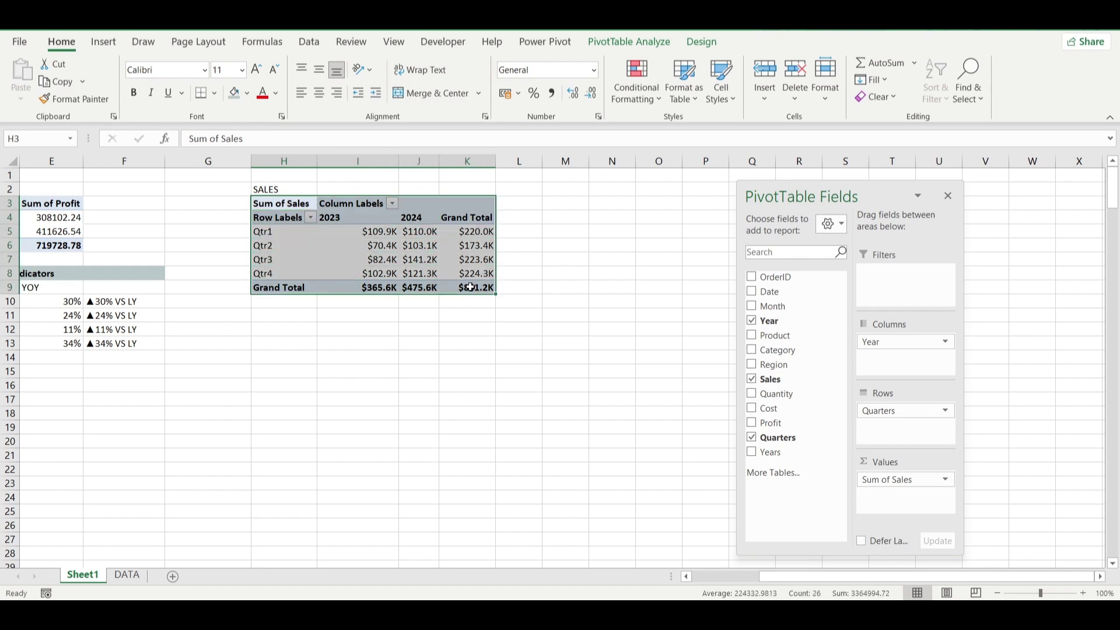
key(ctrl+c)
click(268, 331)
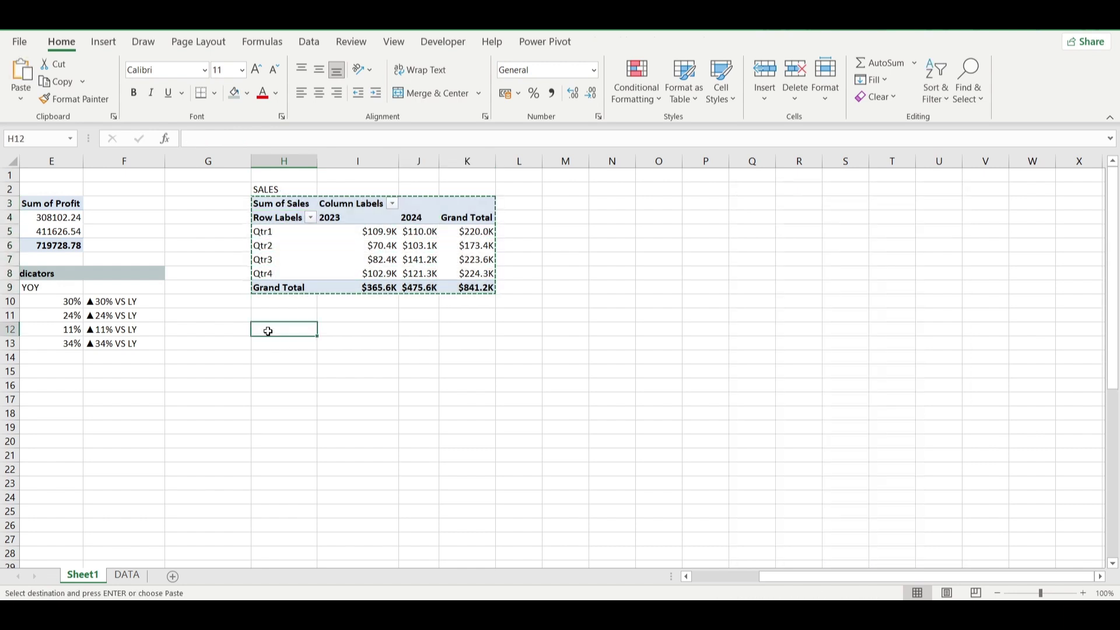
key(ctrl+v)
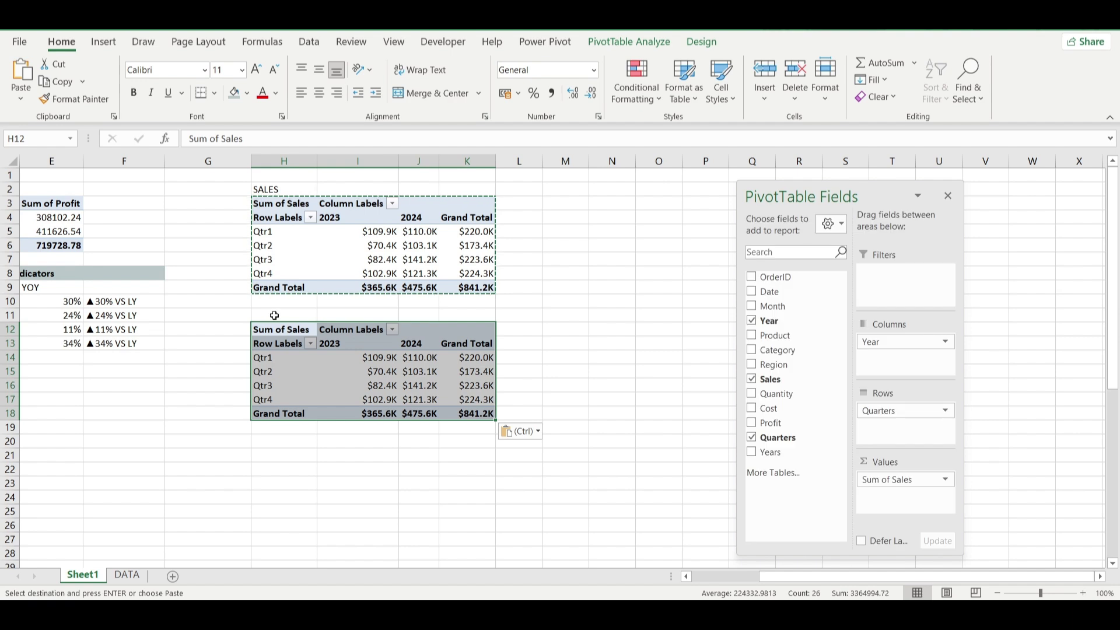
Enter the heading QTY in H11 and replace Sales with Quantity in the values of the pivot table at H12.
click(274, 316)
text(QTY)
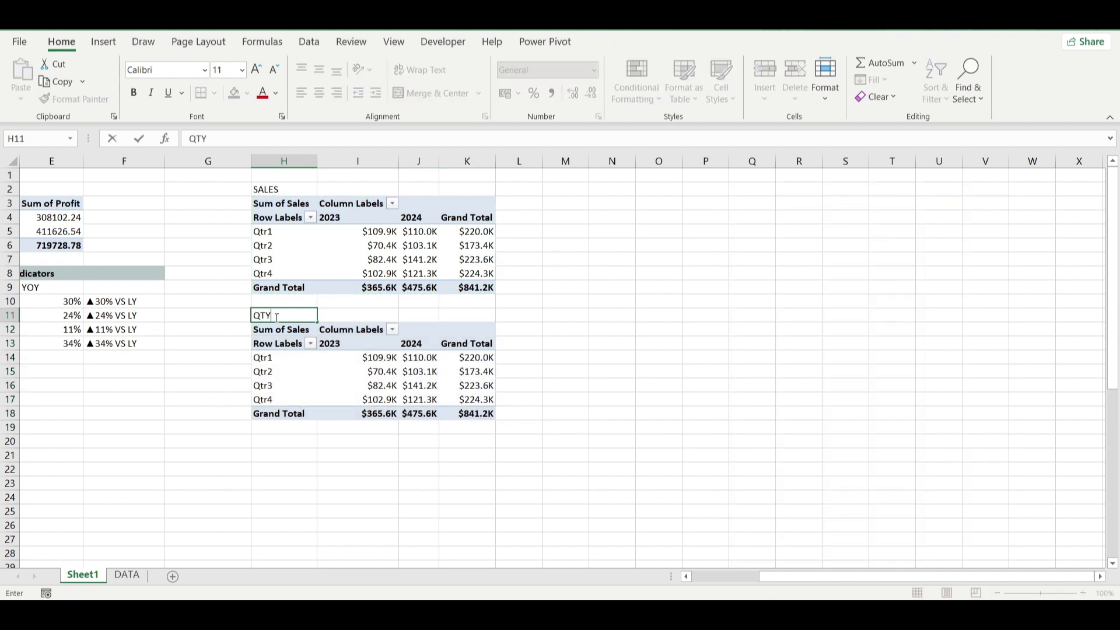
key(Return)
click(299, 372)
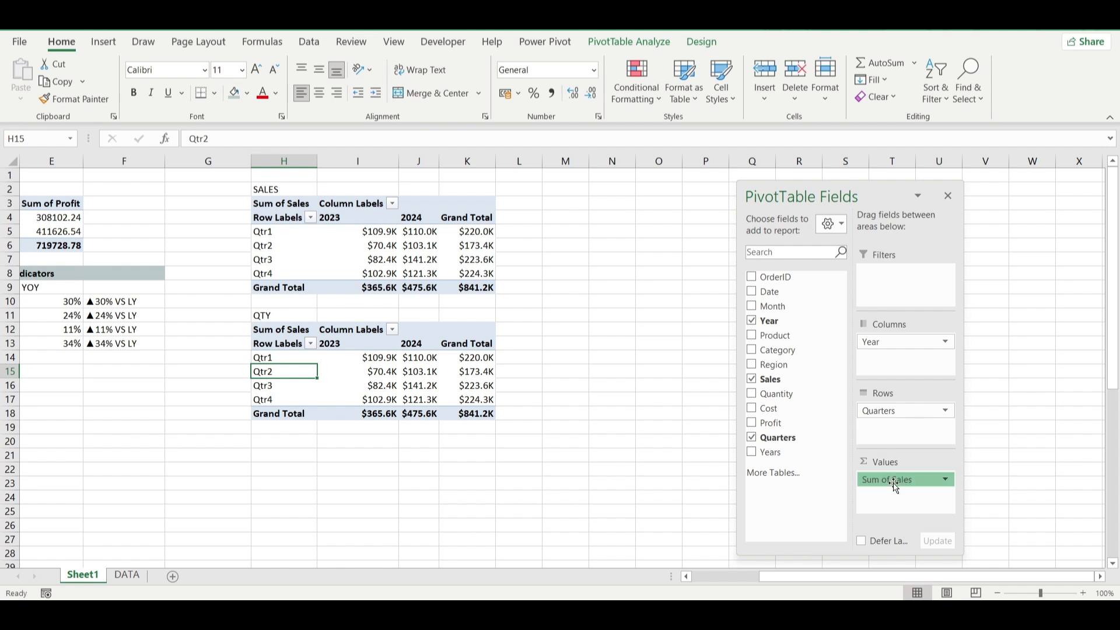
drag(910, 478, 785, 457)
drag(769, 394, 922, 511)
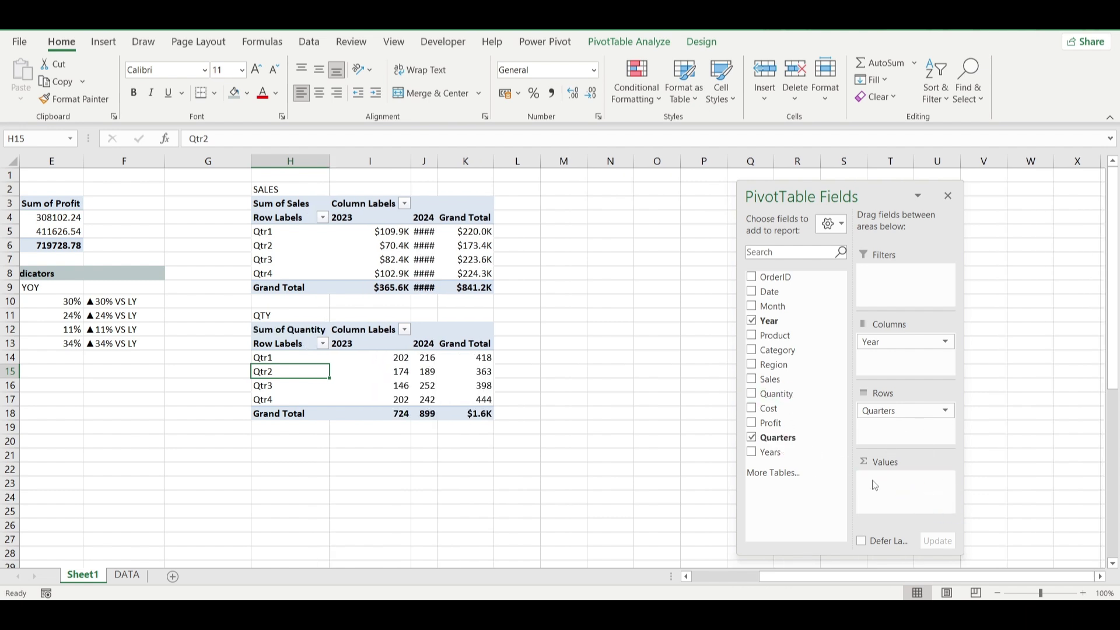
Copy the quarterly quantity pivot table in H12:K18 and paste it at H21.
click(267, 329)
key(ctrl+c)
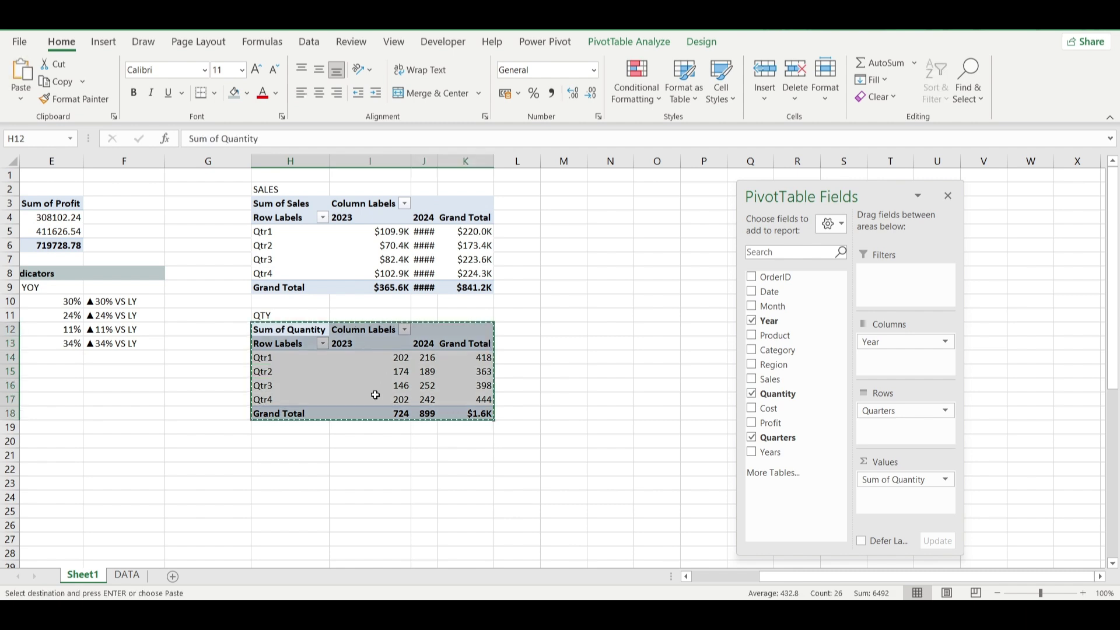
click(261, 455)
key(ctrl+v)
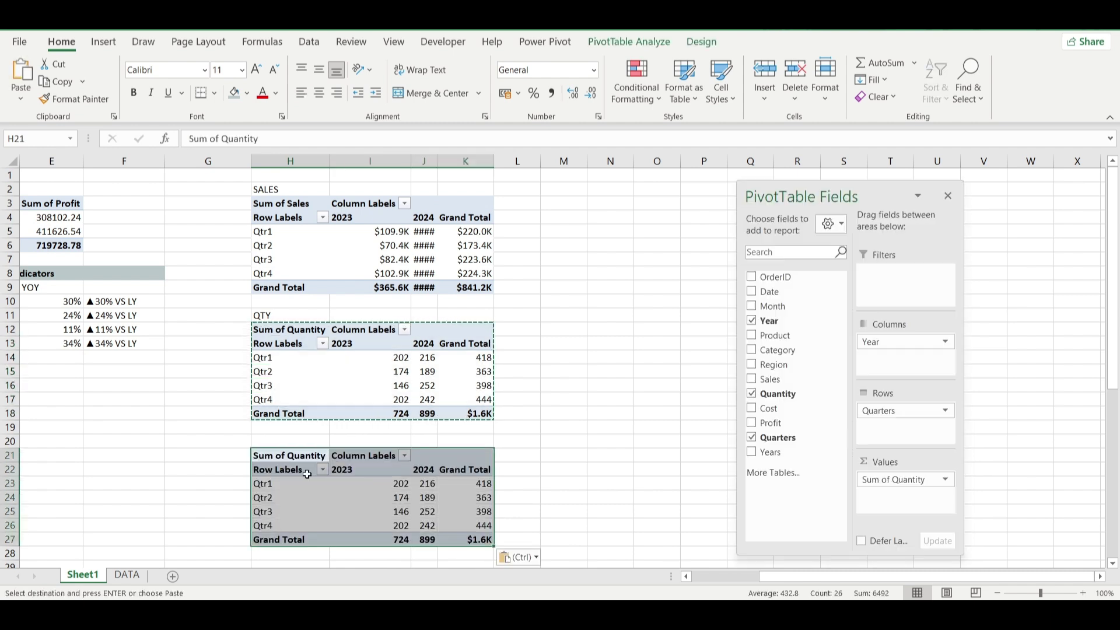
Replace Quantity with Cost in the values of the pivot table at H21 and enter the heading COST in H20.
drag(885, 479, 910, 500)
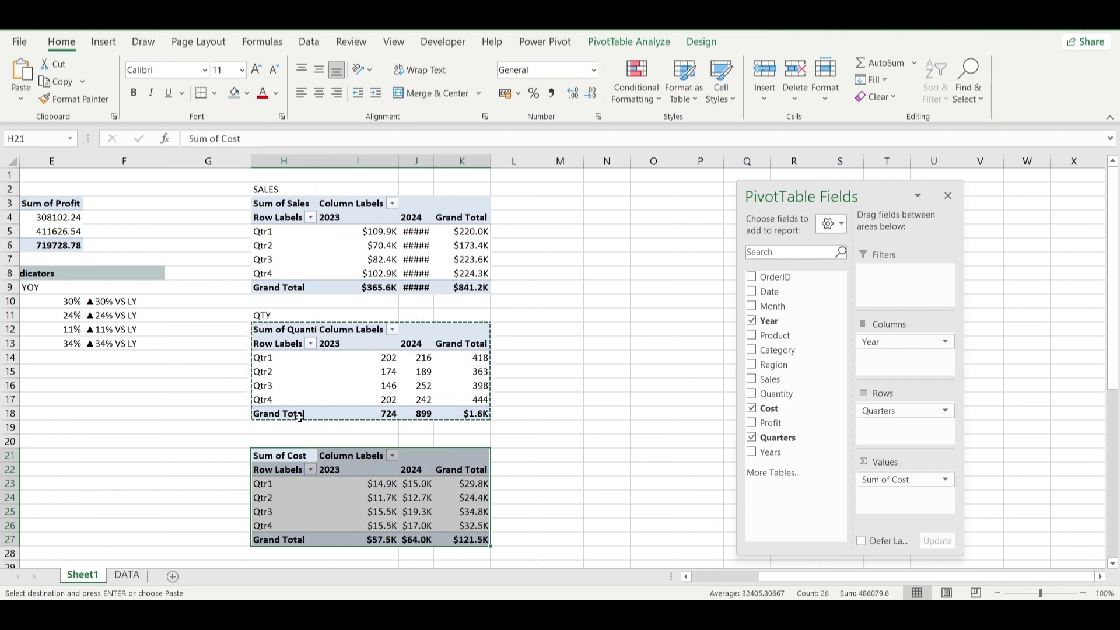
click(275, 438)
text(COS)
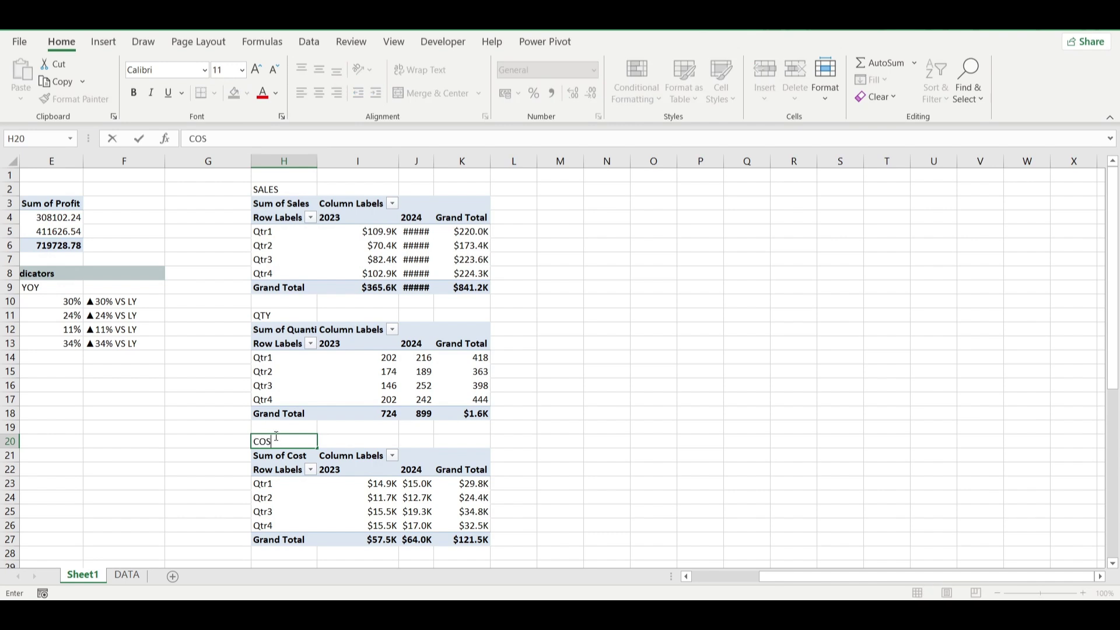
text(T)
key(Return)
Copy the quarterly cost pivot table in H21:K27 and paste it at H30.
scroll(293, 449, down, 2)
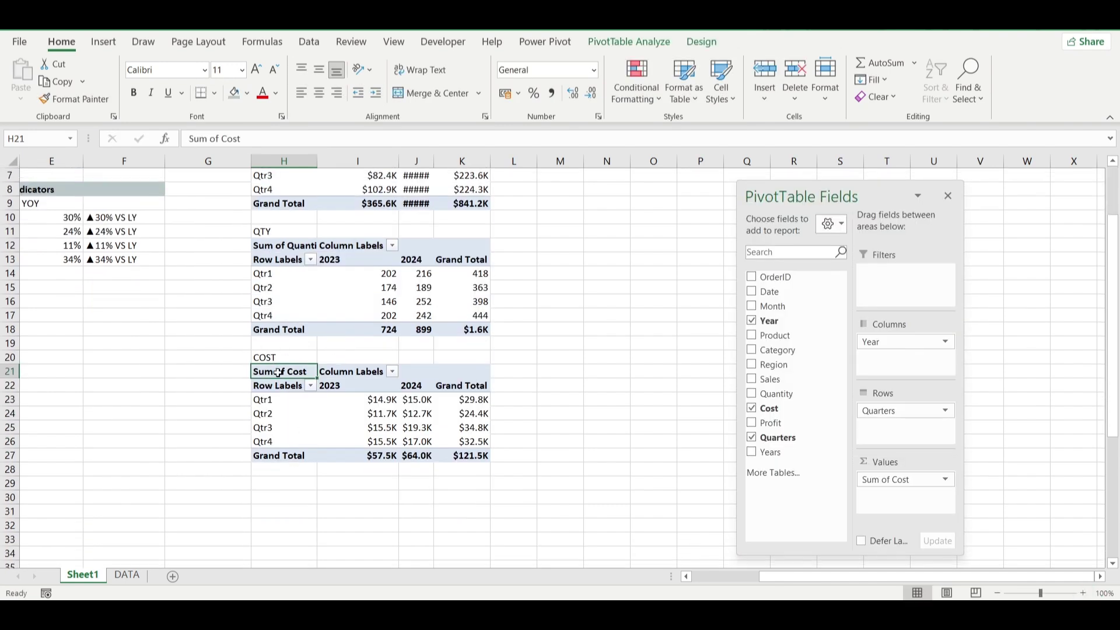
drag(278, 372, 368, 386)
drag(441, 410, 475, 455)
key(ctrl+c)
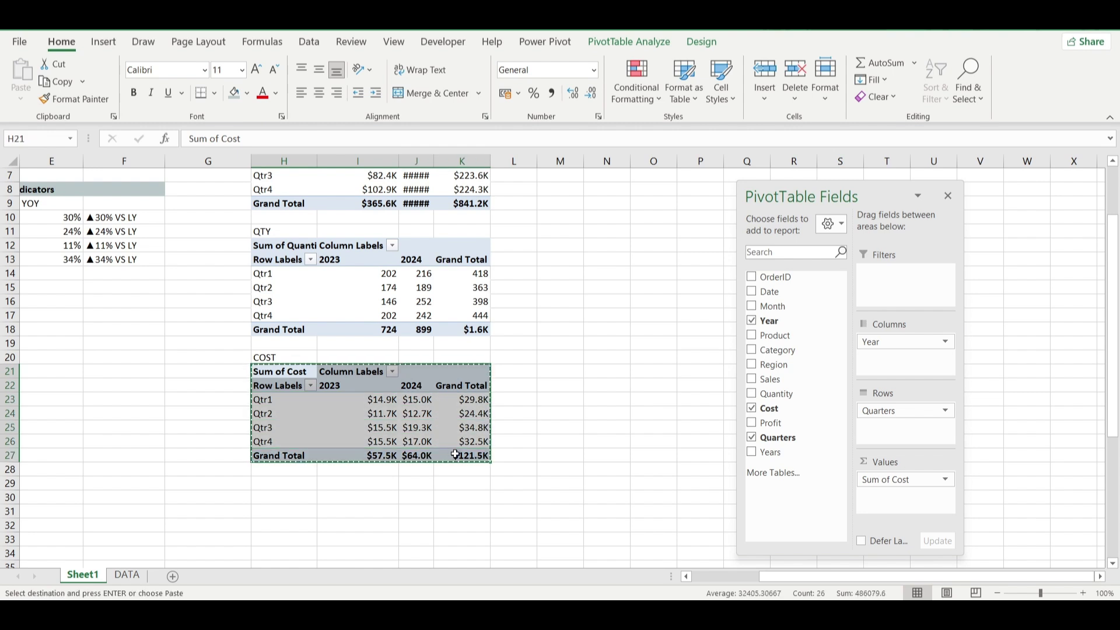
click(267, 502)
key(ctrl+v)
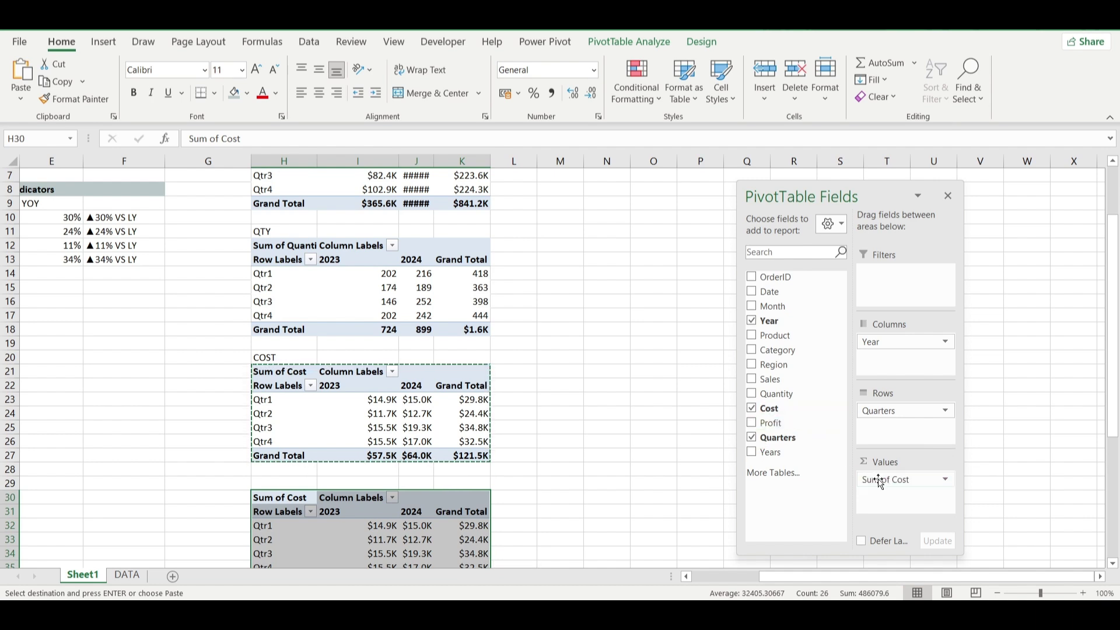
Replace Cost with Profit in the values of the pivot table at H30 and enter the heading PROFIT in H29.
mouse_move(880, 479)
mouse_down()
mouse_move(798, 452)
mouse_move(887, 507)
mouse_move(876, 496)
mouse_up()
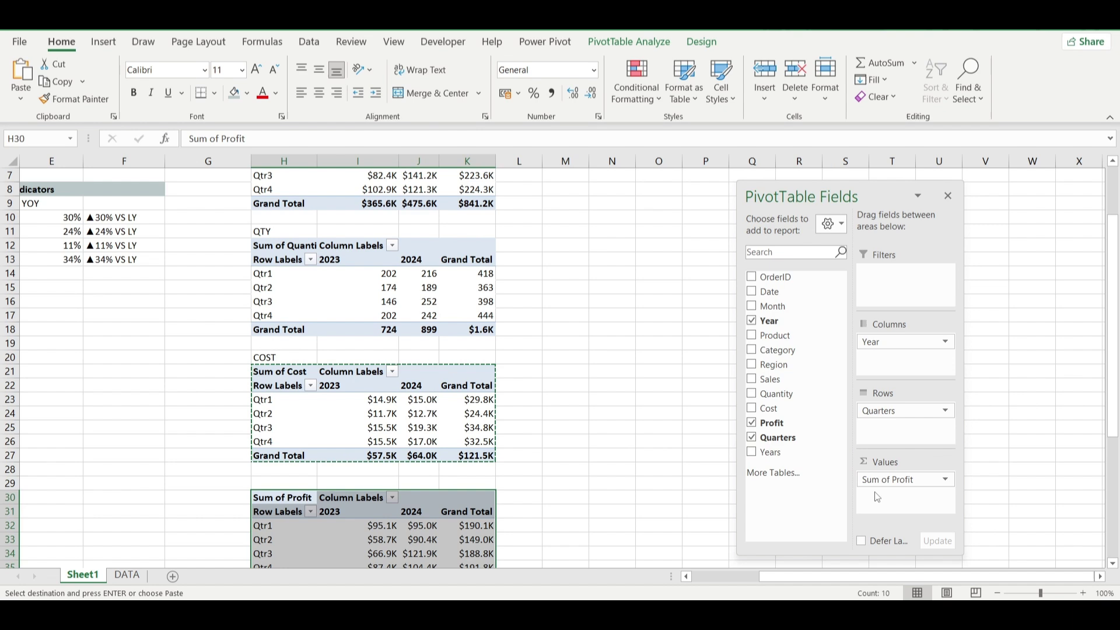
click(292, 481)
key(Escape)
text(PROFIT)
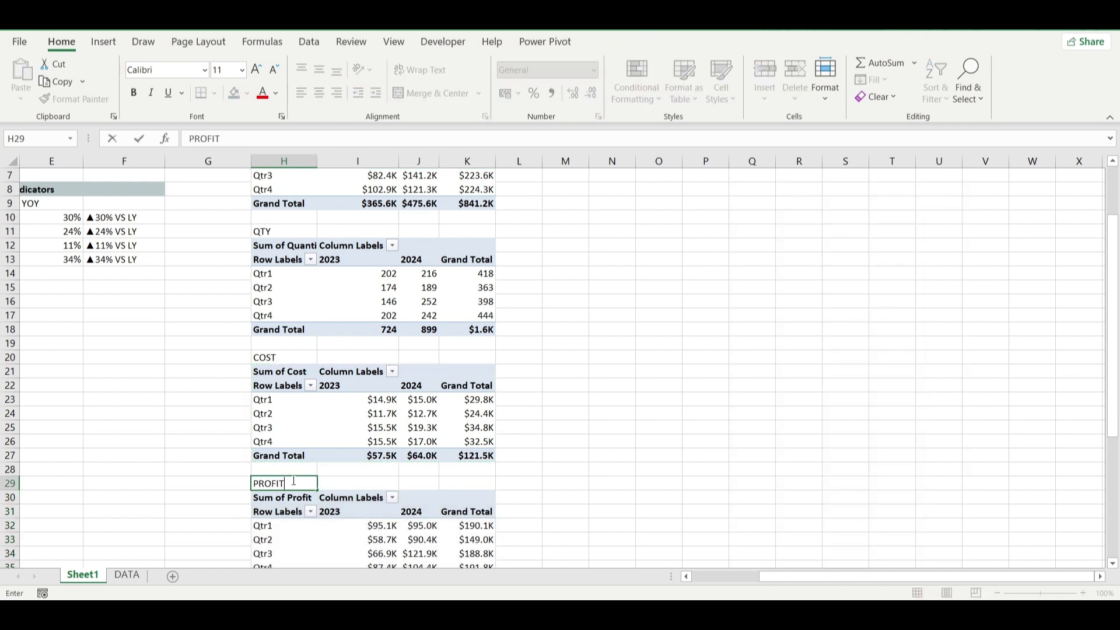
key(Return)
Rename the worksheet Sheet1 as CALCULATIONS.
scroll(295, 466, down, 2)
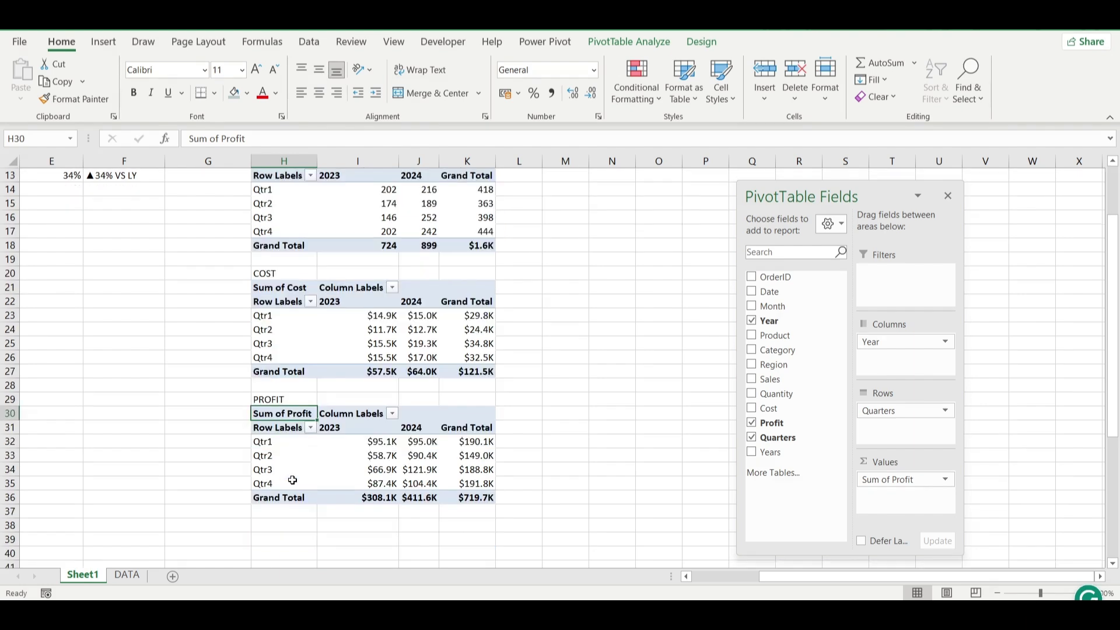
scroll(458, 445, left, 2)
scroll(457, 445, up, 4)
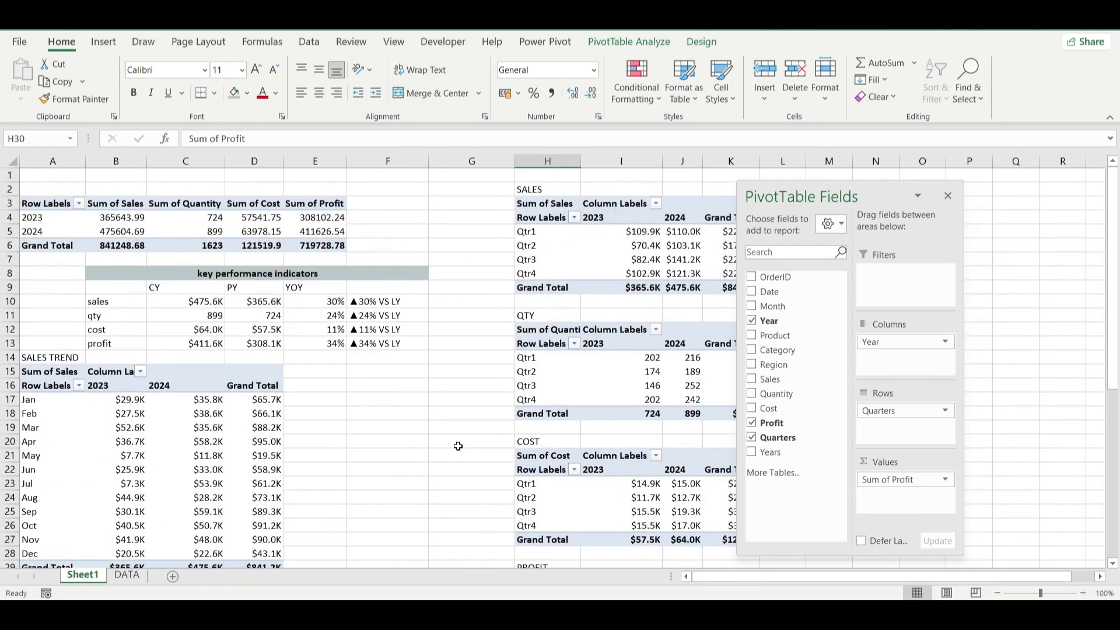
double_click(85, 576)
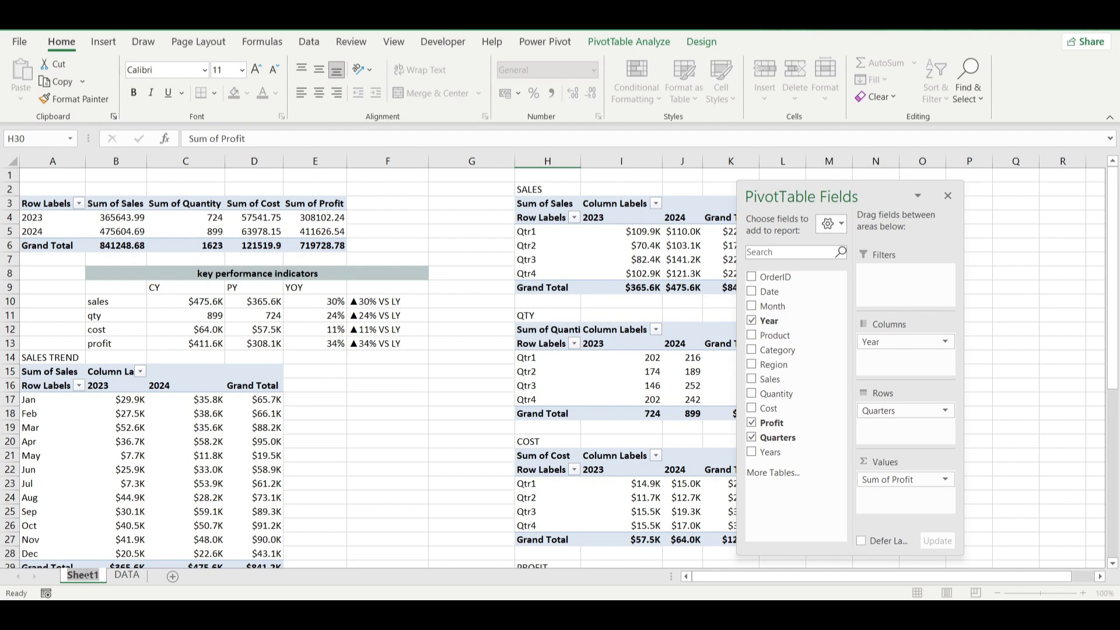
text(CALC)
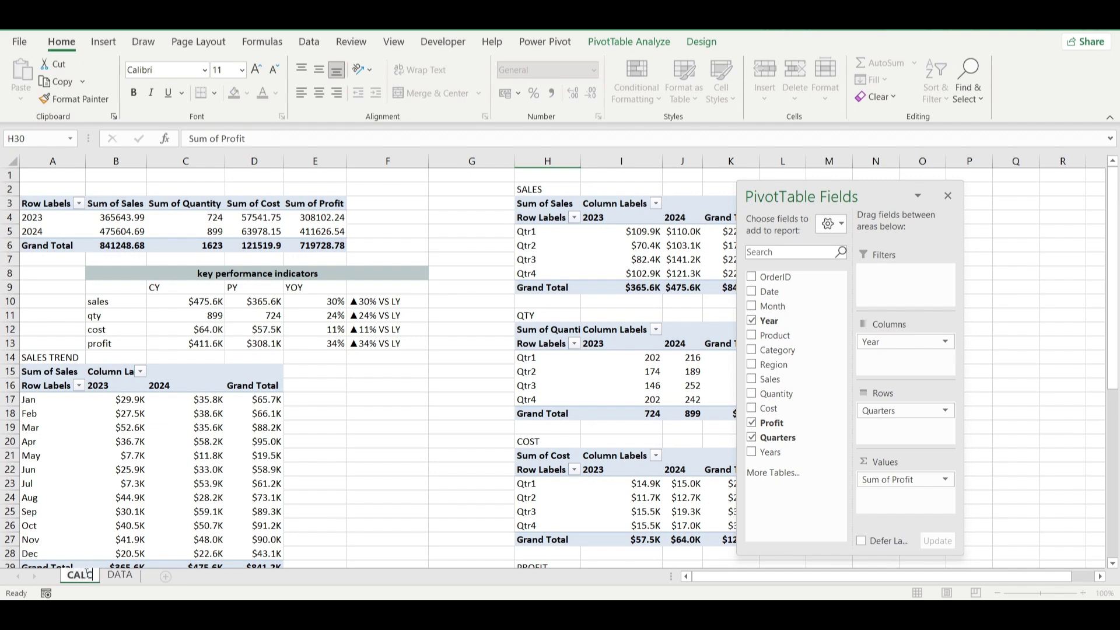
text(ULATIONS)
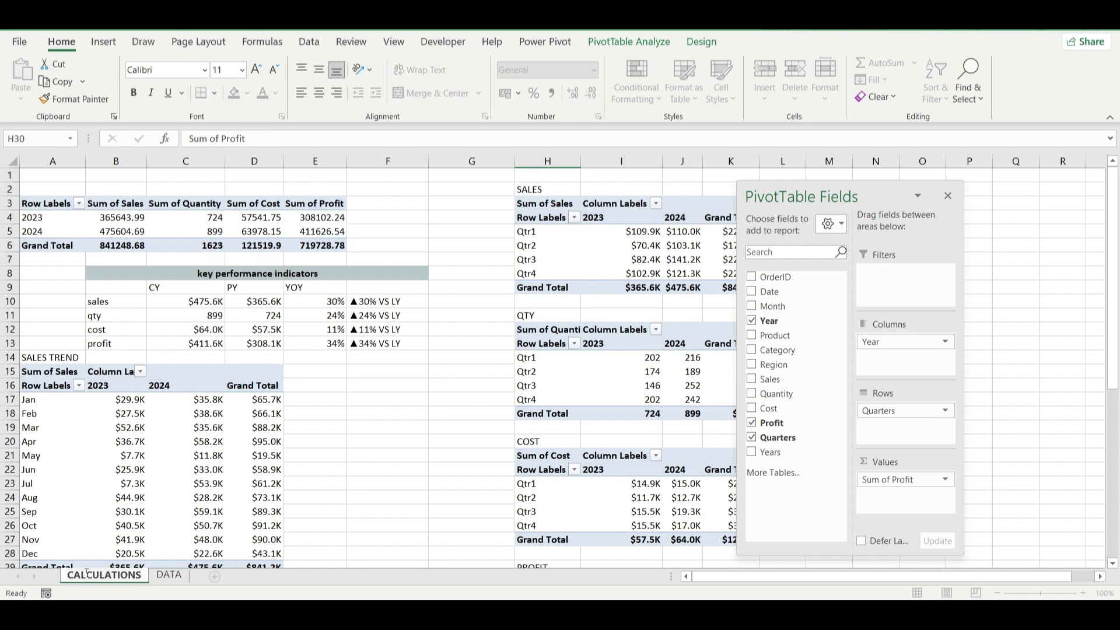
key(Return)
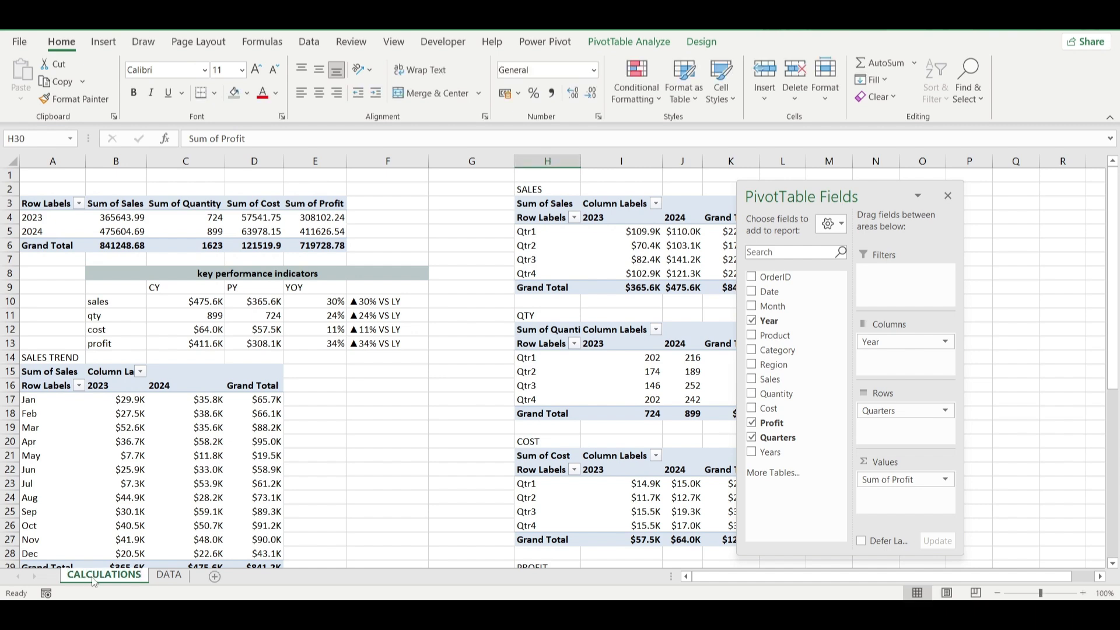
Move the CALCULATIONS sheet after DATA and add a new worksheet named DASHBOARD after it.
drag(100, 582, 193, 579)
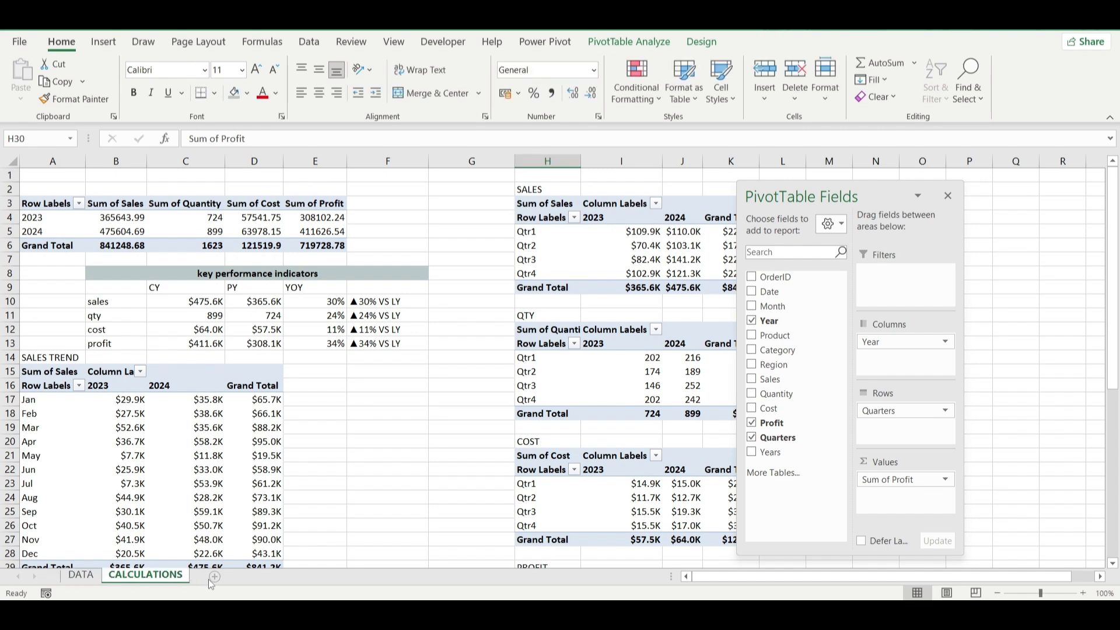
click(247, 576)
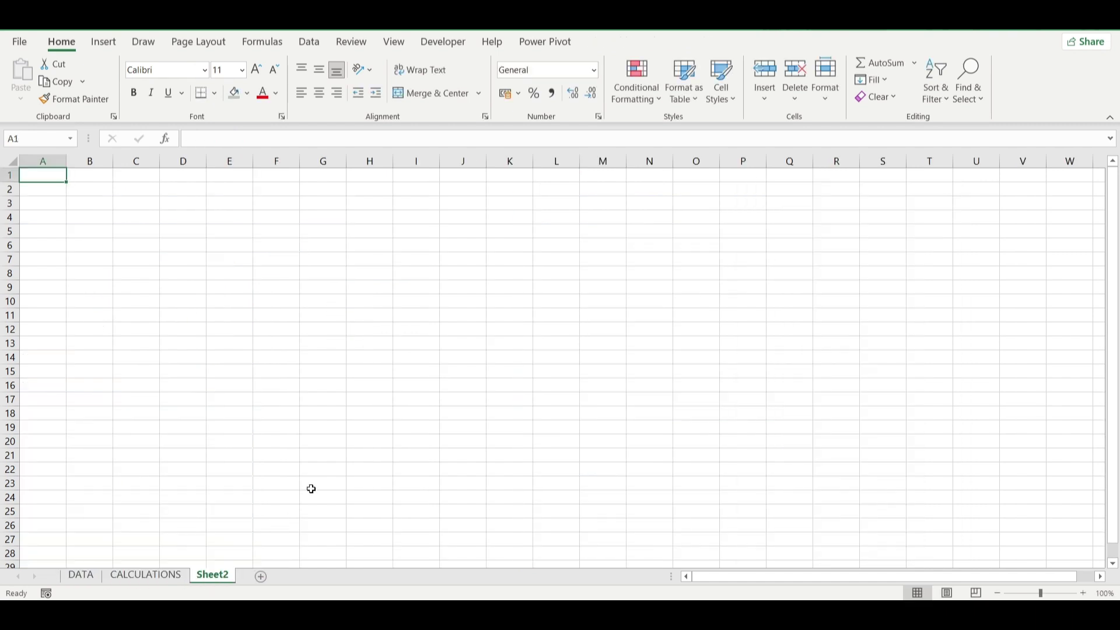
double_click(210, 579)
text(D)
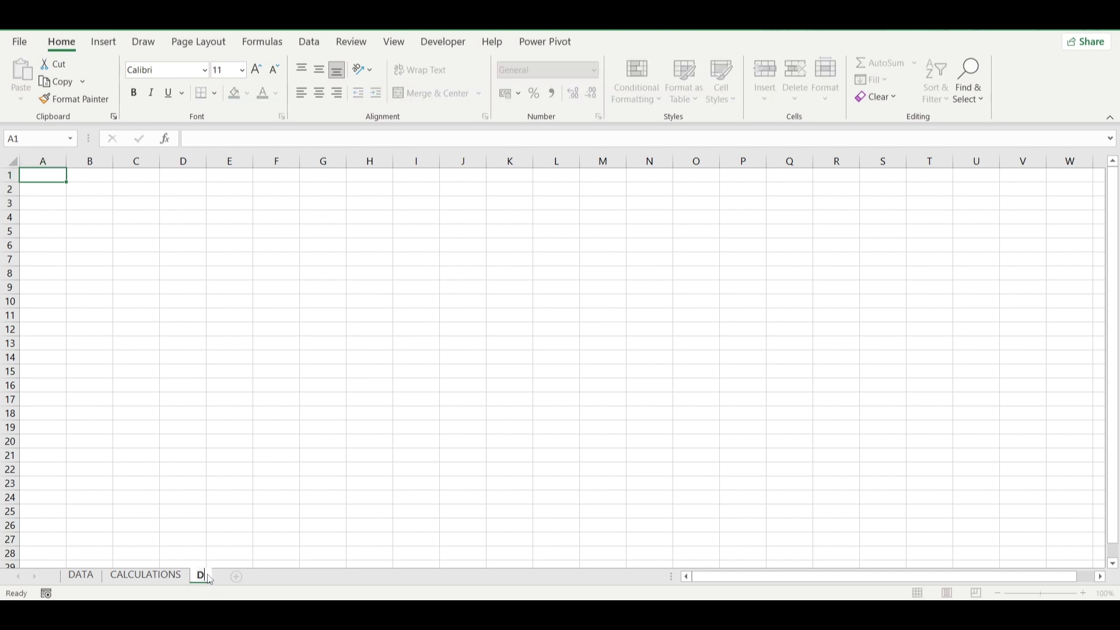
text(ASHBOARD)
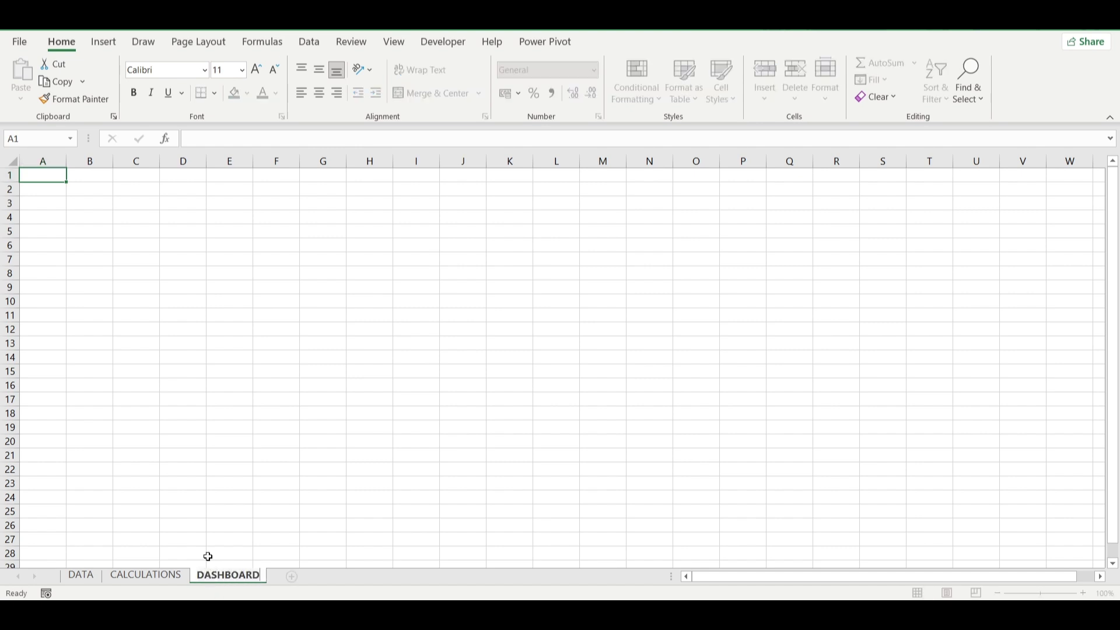
key(Return)
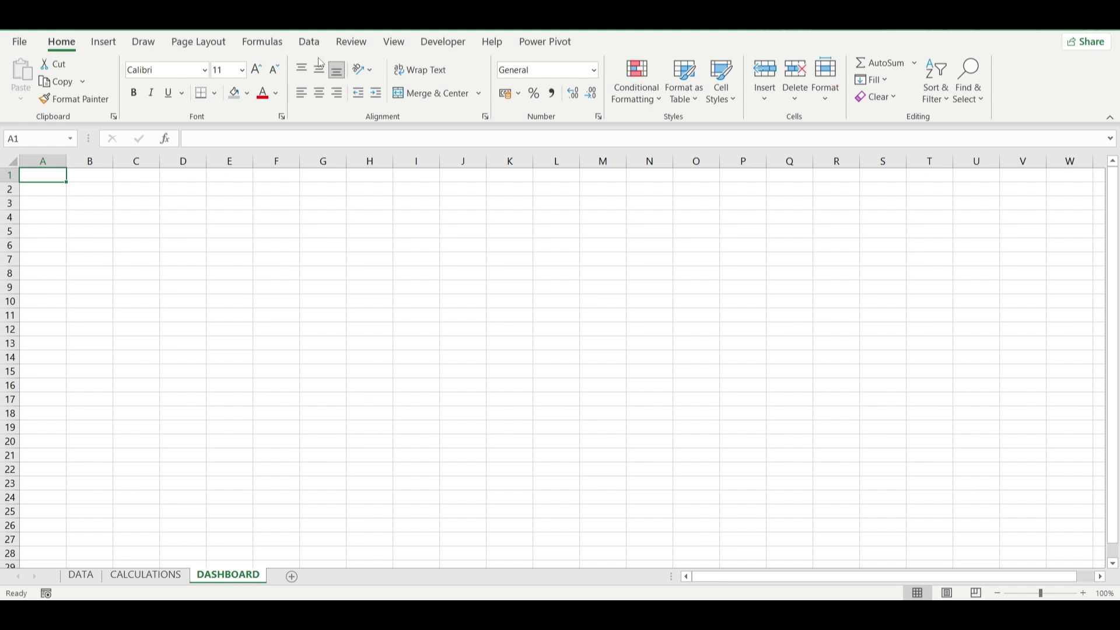
Hide the gridlines on the DASHBOARD sheet and move the PivotTable Fields pane on CALCULATIONS clear of the quarterly pivot tables.
click(393, 42)
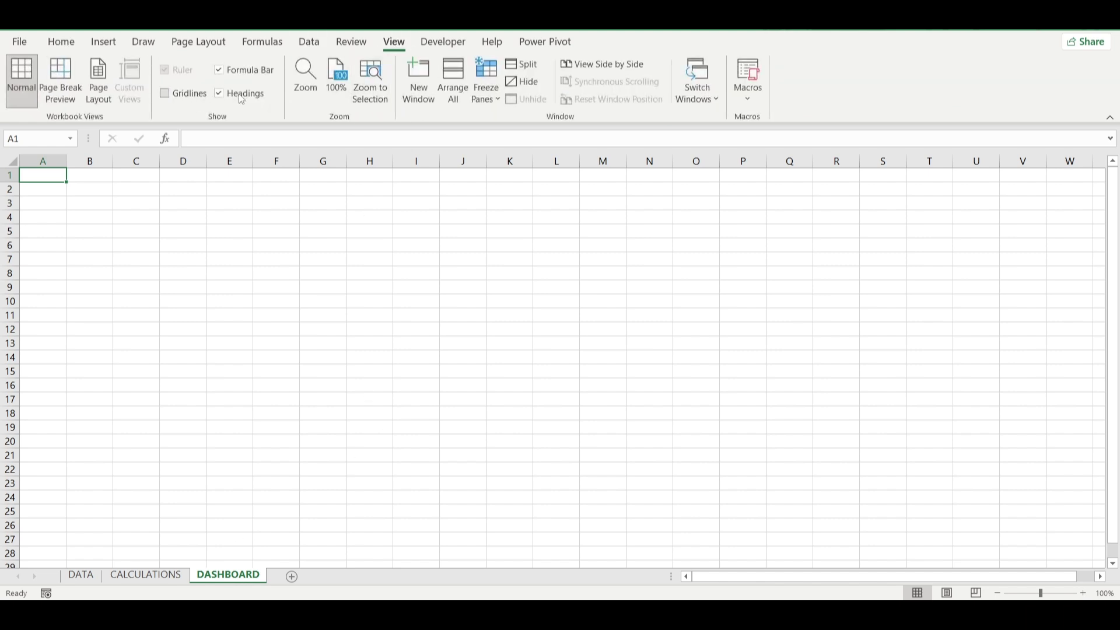
click(153, 577)
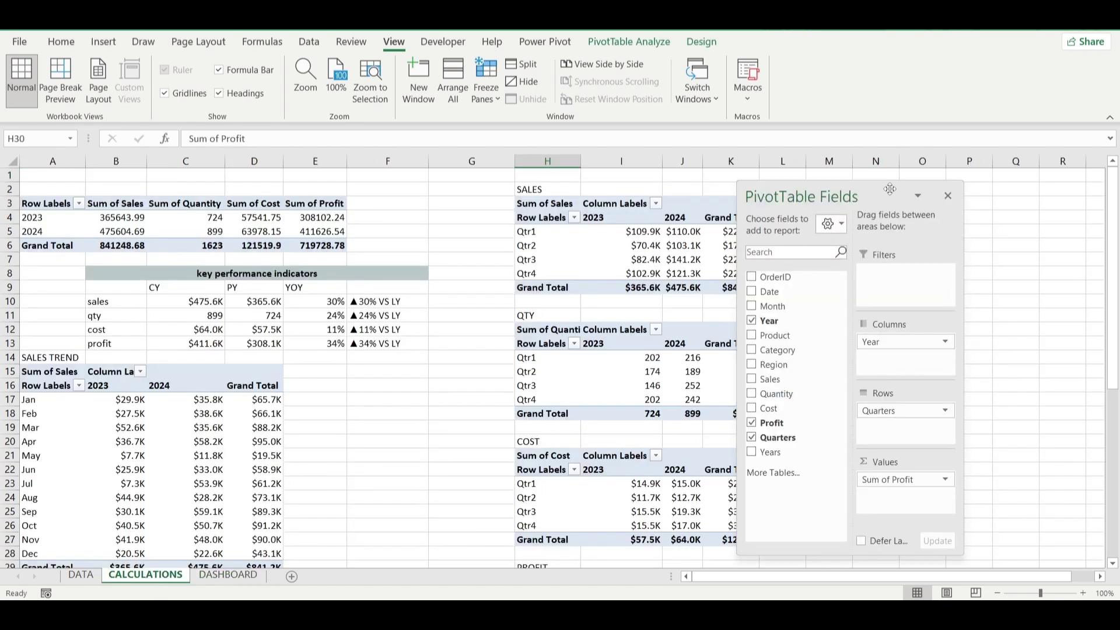
drag(888, 190, 981, 194)
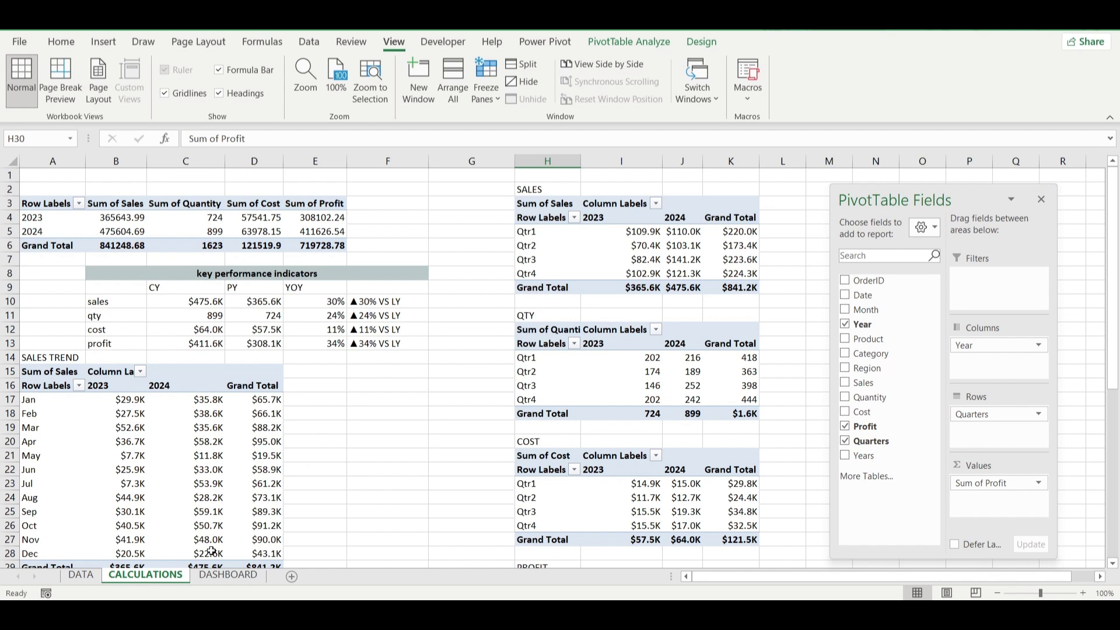
click(211, 576)
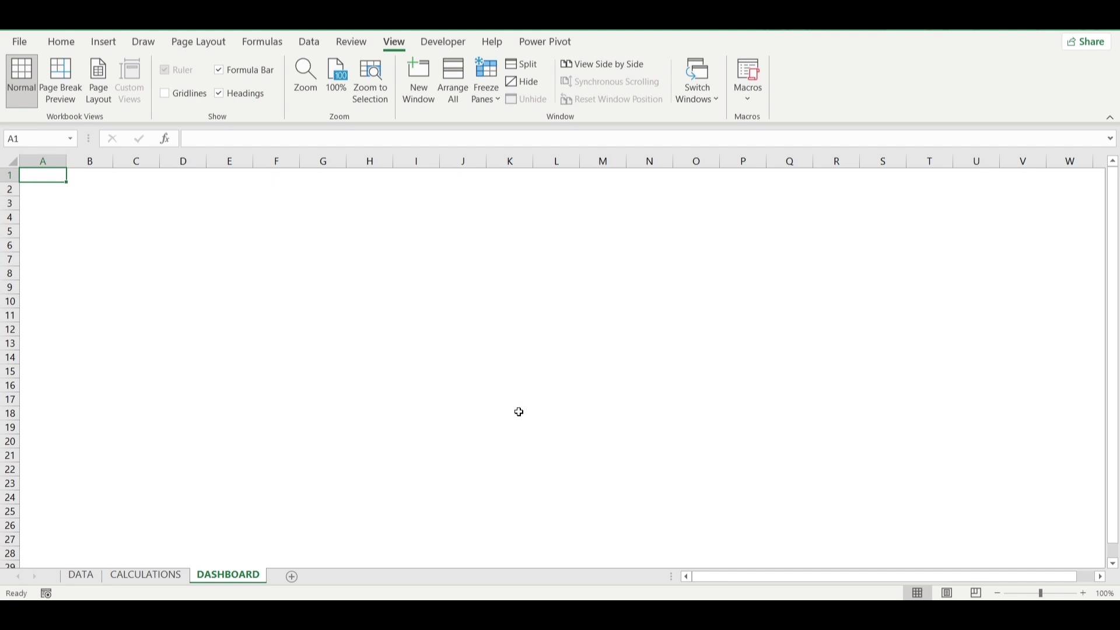
Switch to the Freedom_Analytics workbook, examine the layout and colours of its finished dashboard, and return to the working workbook.
click(788, 551)
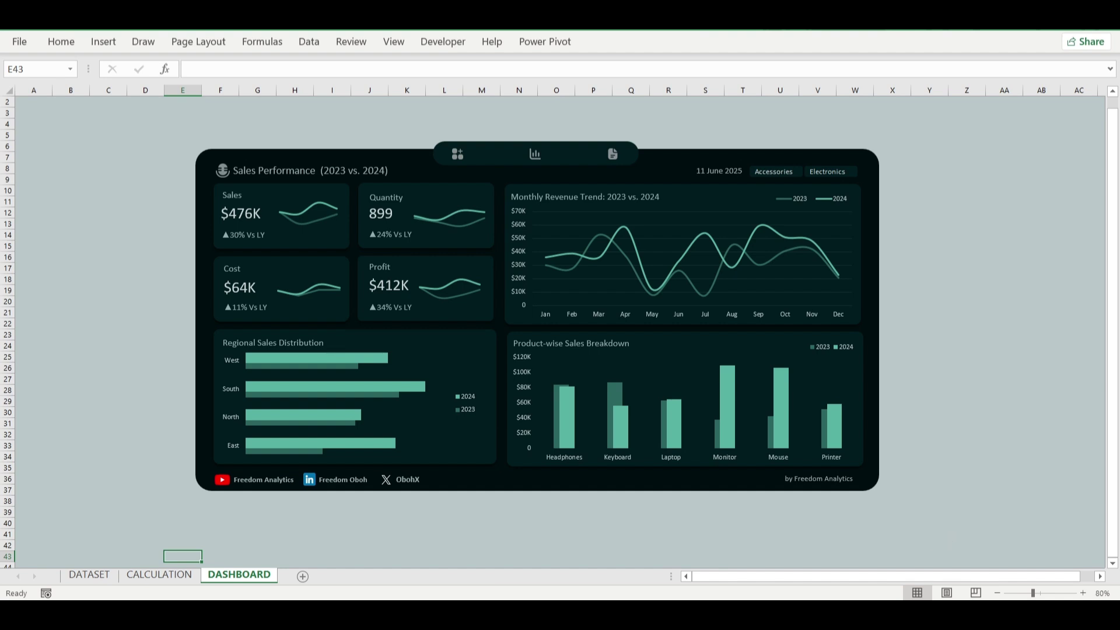
mouse_move(818, 614)
mouse_move(867, 543)
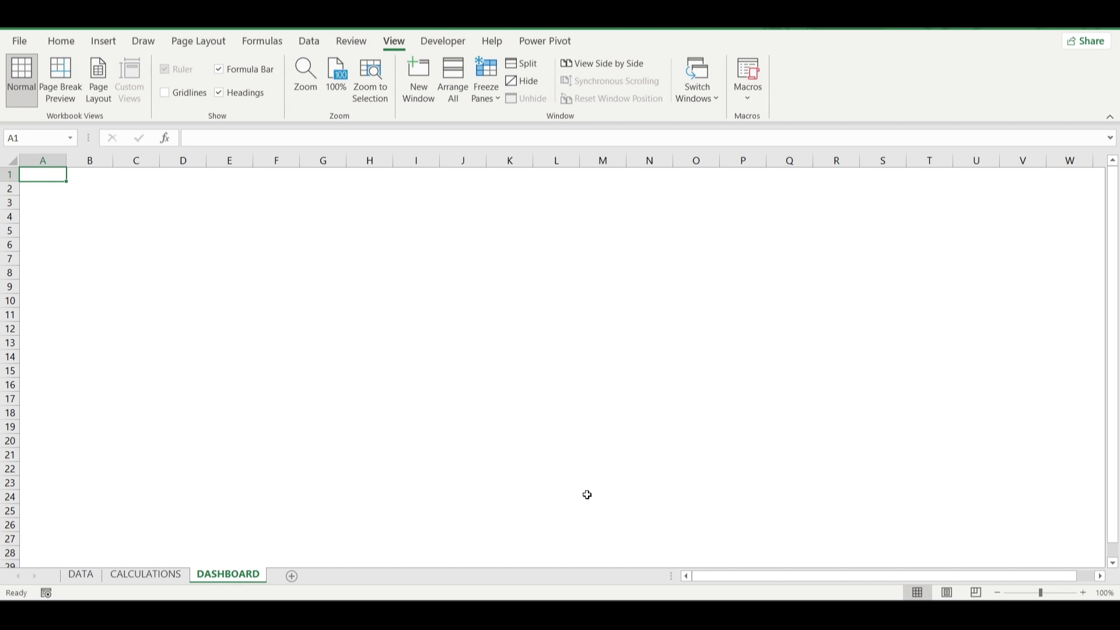
mouse_move(593, 615)
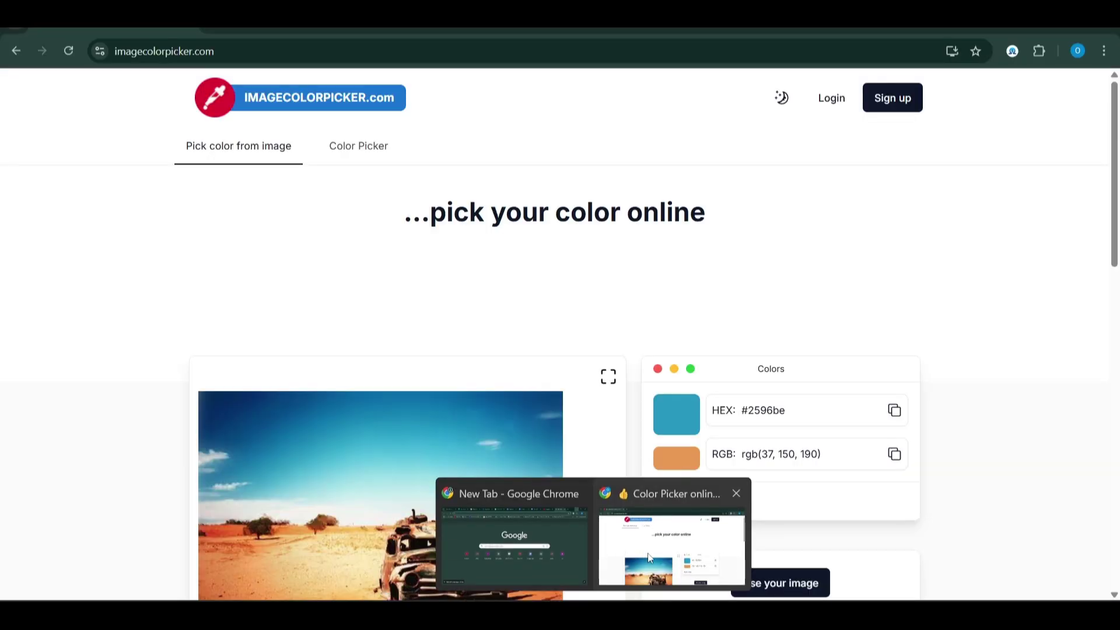
click(647, 553)
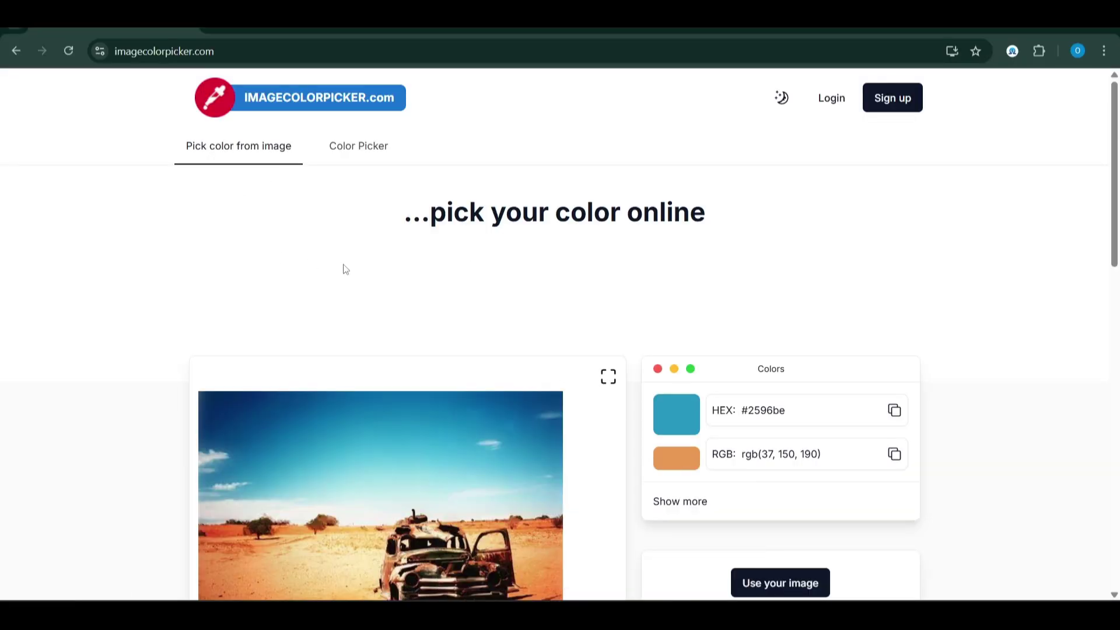
scroll(345, 269, down, 1)
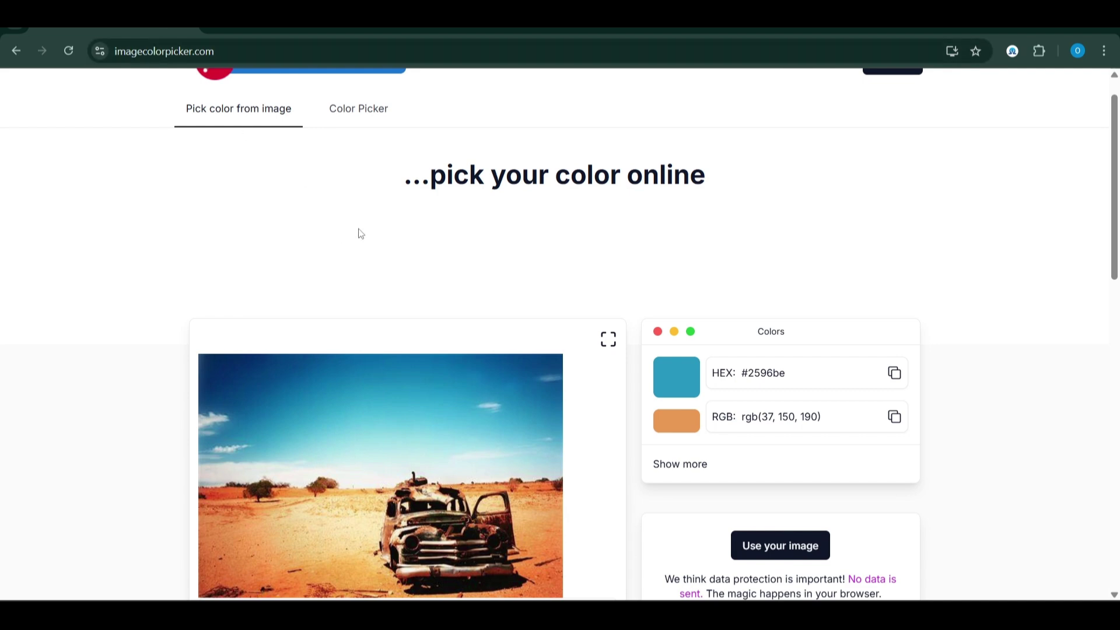
scroll(357, 233, down, 4)
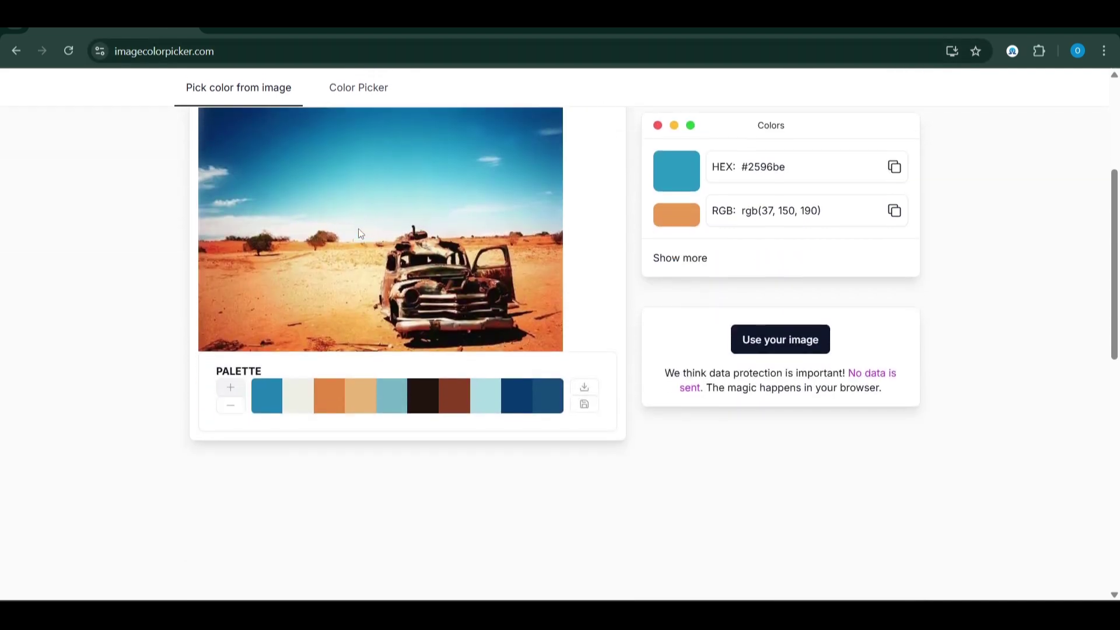
click(787, 339)
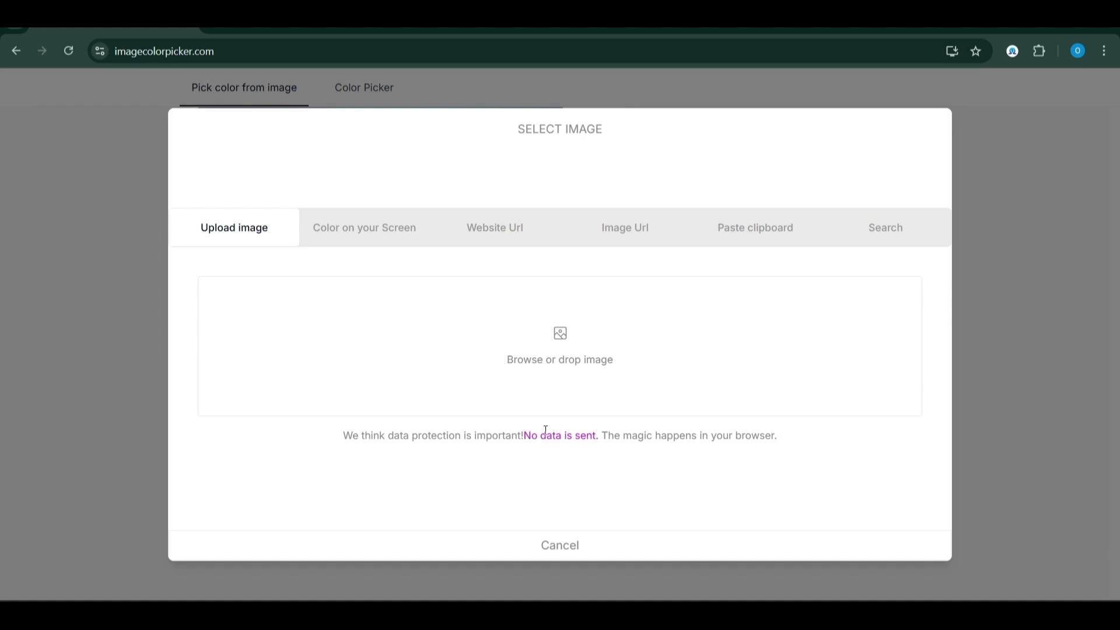
click(642, 364)
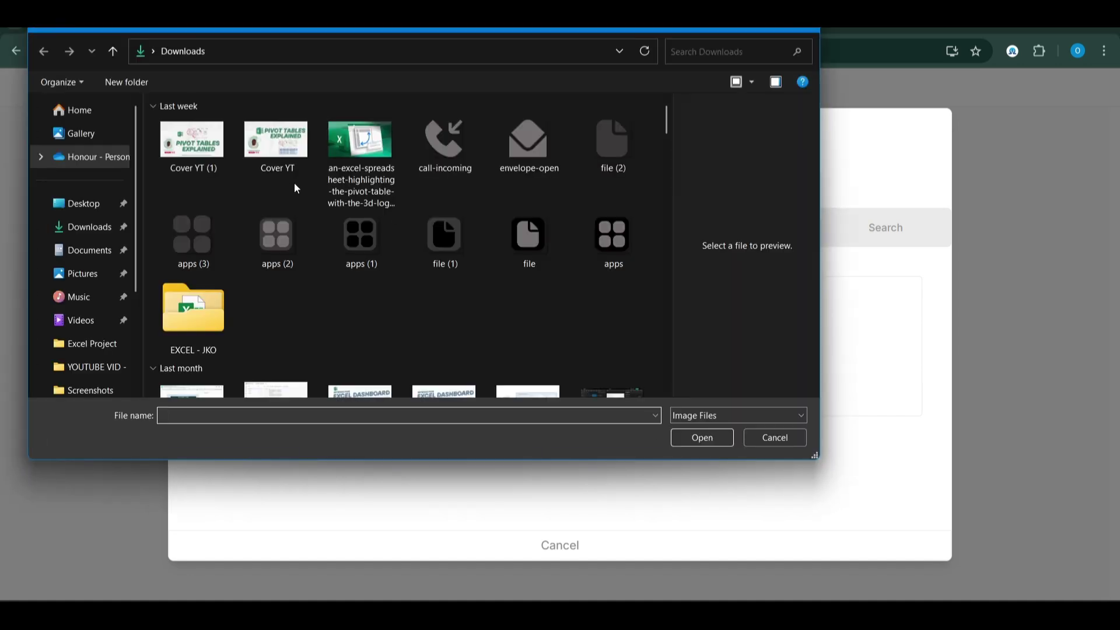
double_click(348, 157)
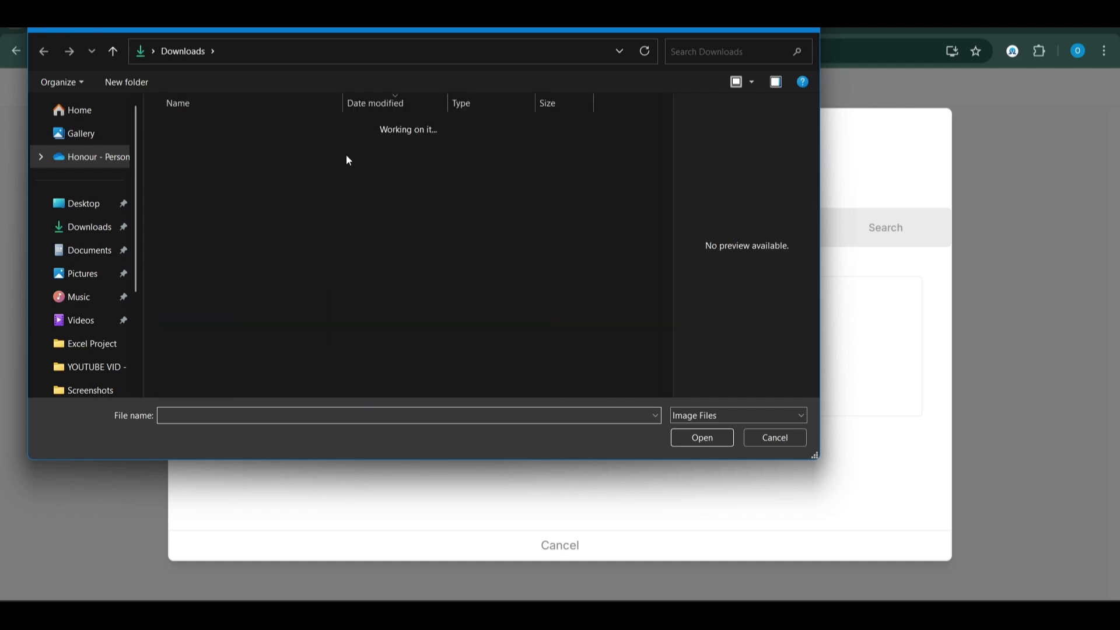
click(737, 82)
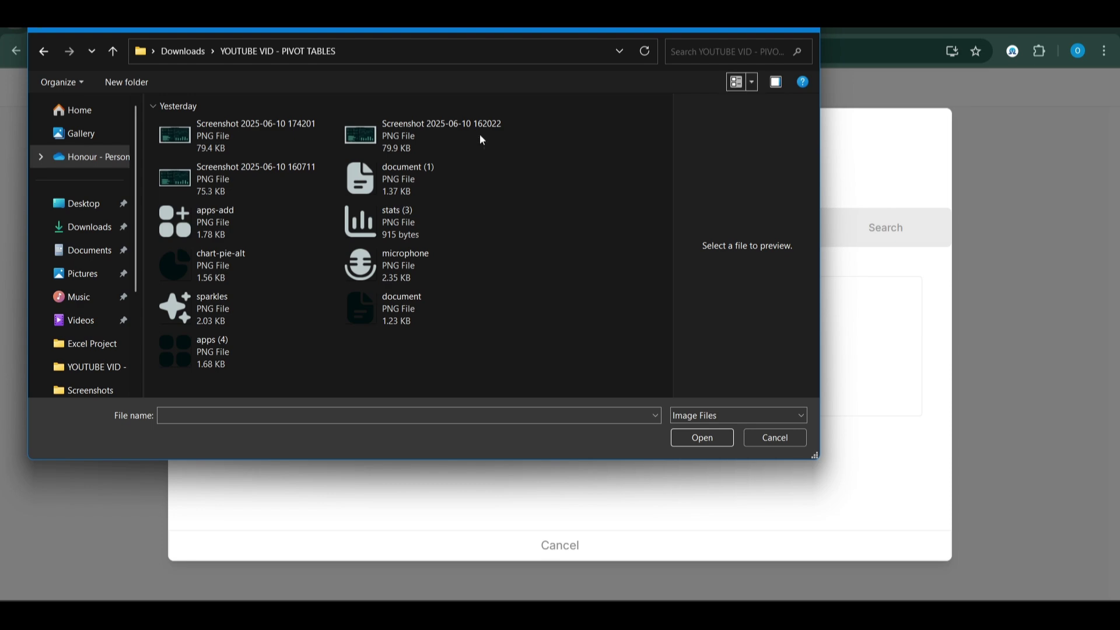
click(193, 125)
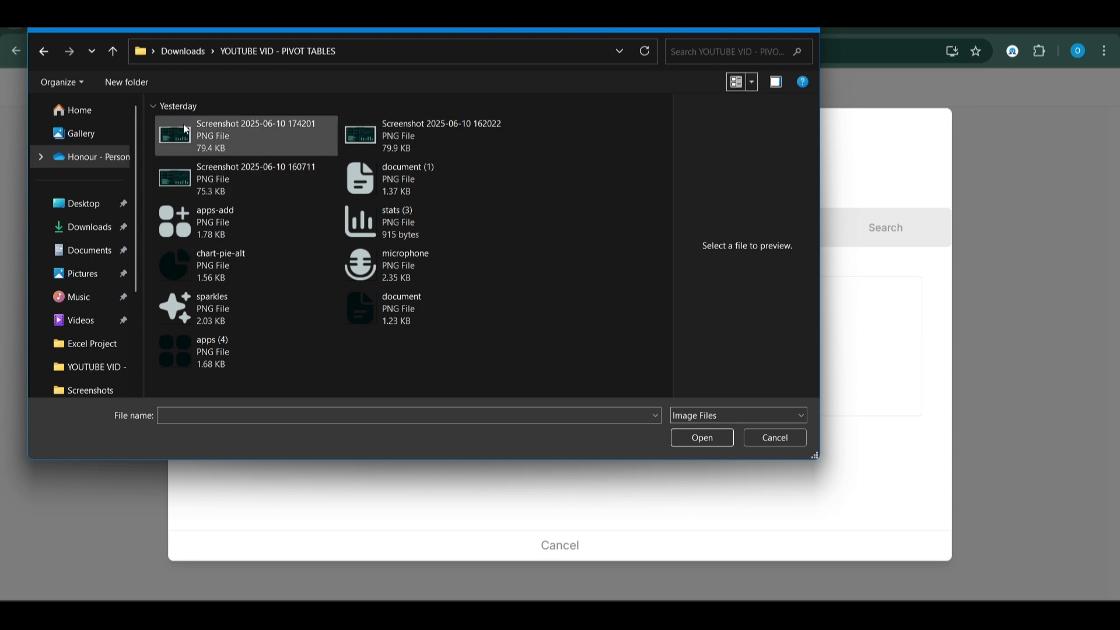
click(701, 436)
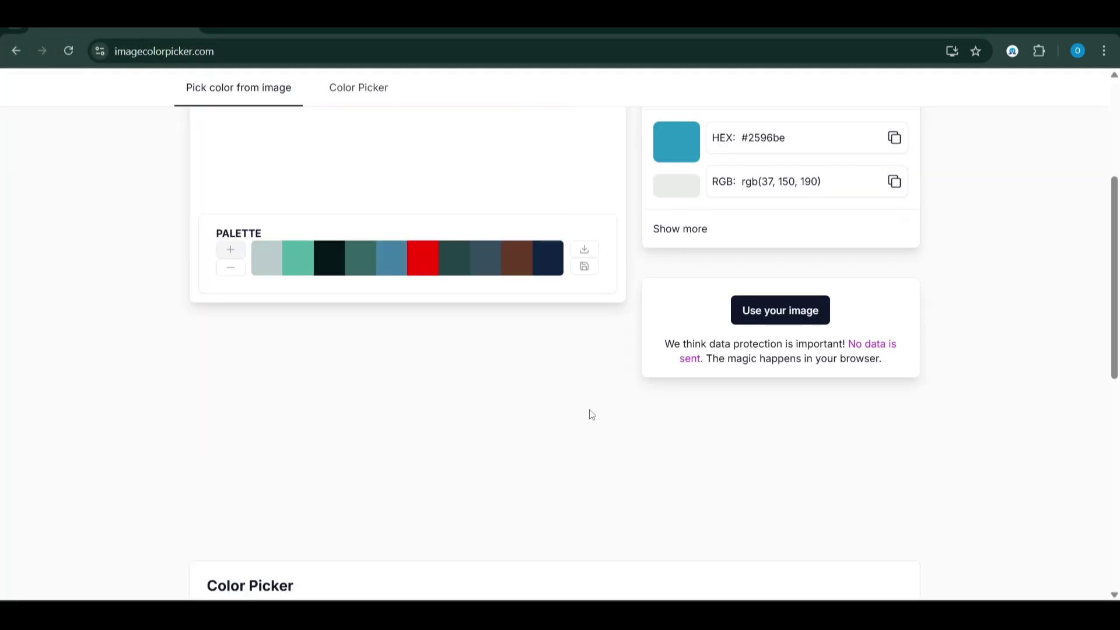
Pick the light grey background around the dashboard in the uploaded screenshot and copy its HEX code.
scroll(568, 449, up, 2)
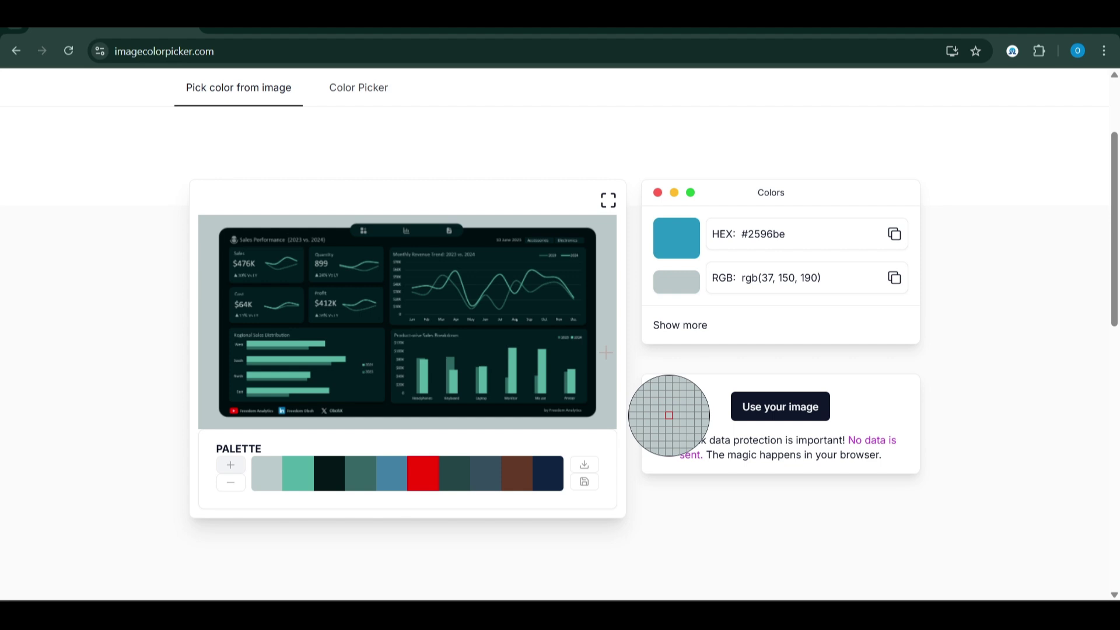
click(606, 352)
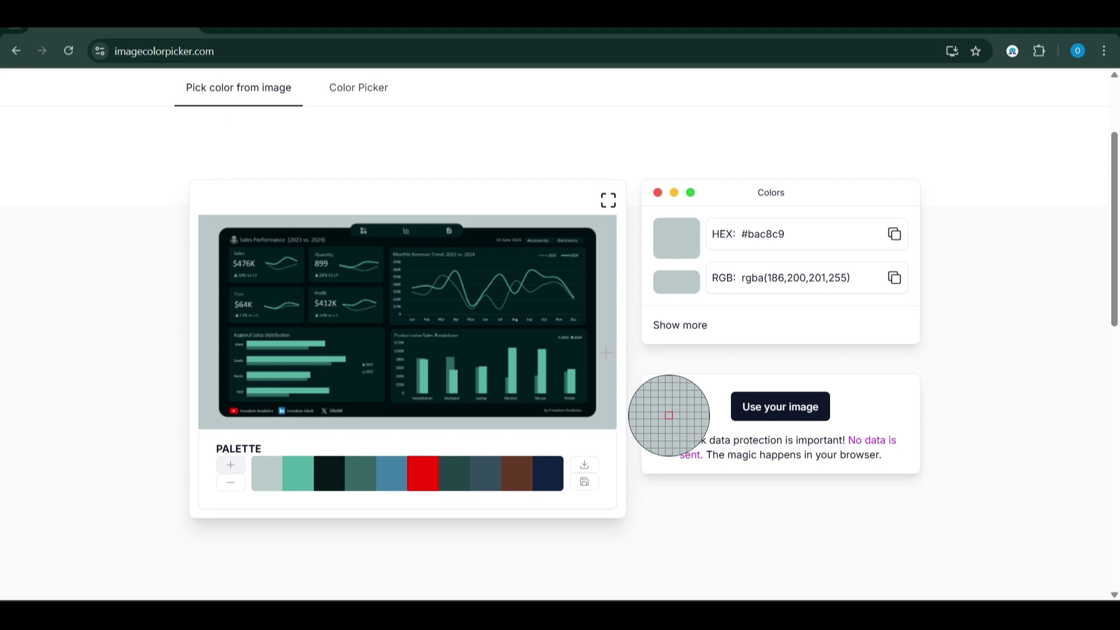
click(894, 234)
Switch back to the Excel pivot table workbook and fill the entire DASHBOARD sheet with the custom colour #bac8c9.
mouse_move(817, 615)
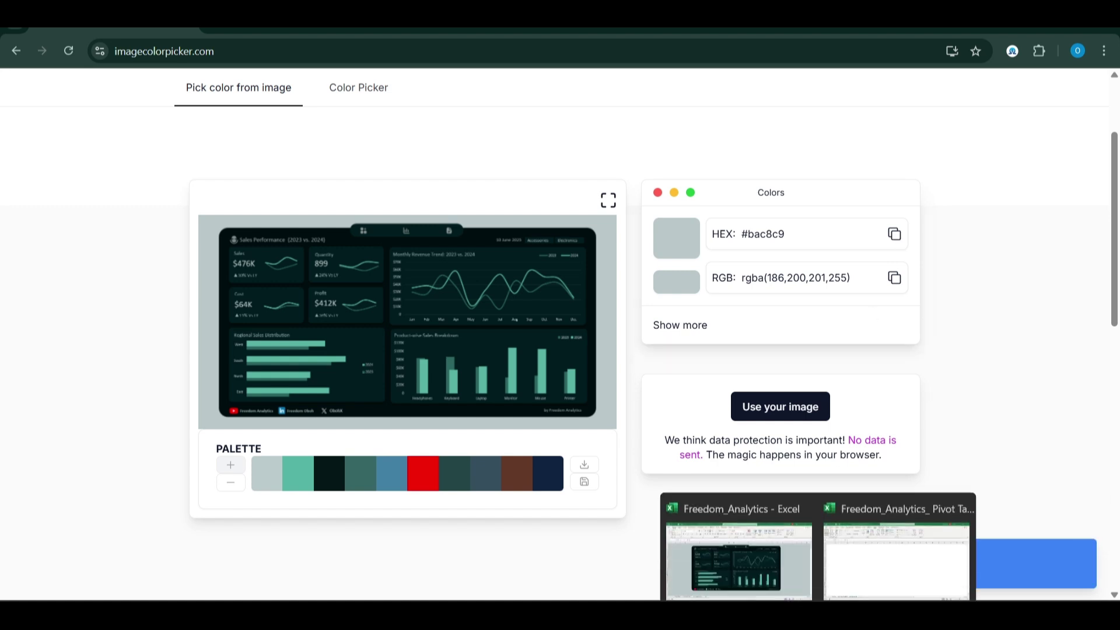
click(856, 554)
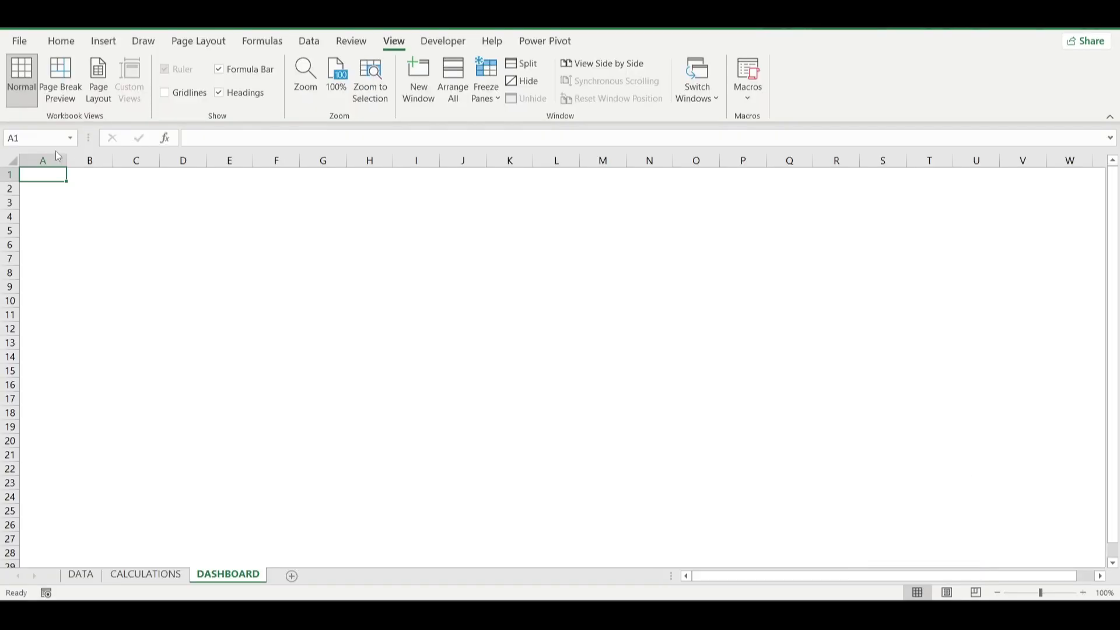
click(12, 160)
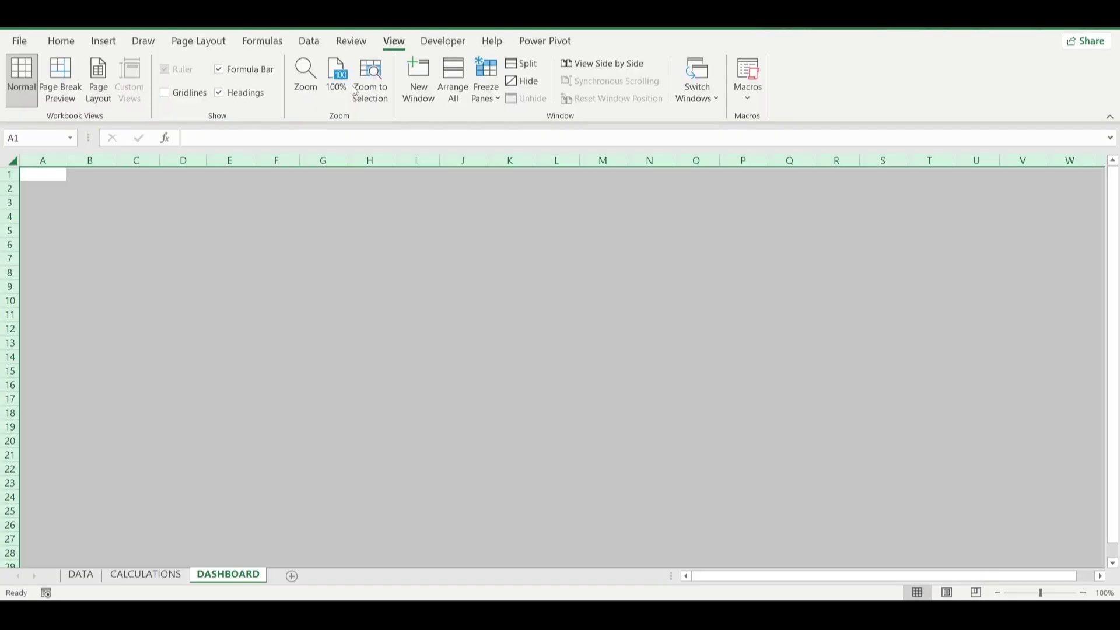
click(56, 49)
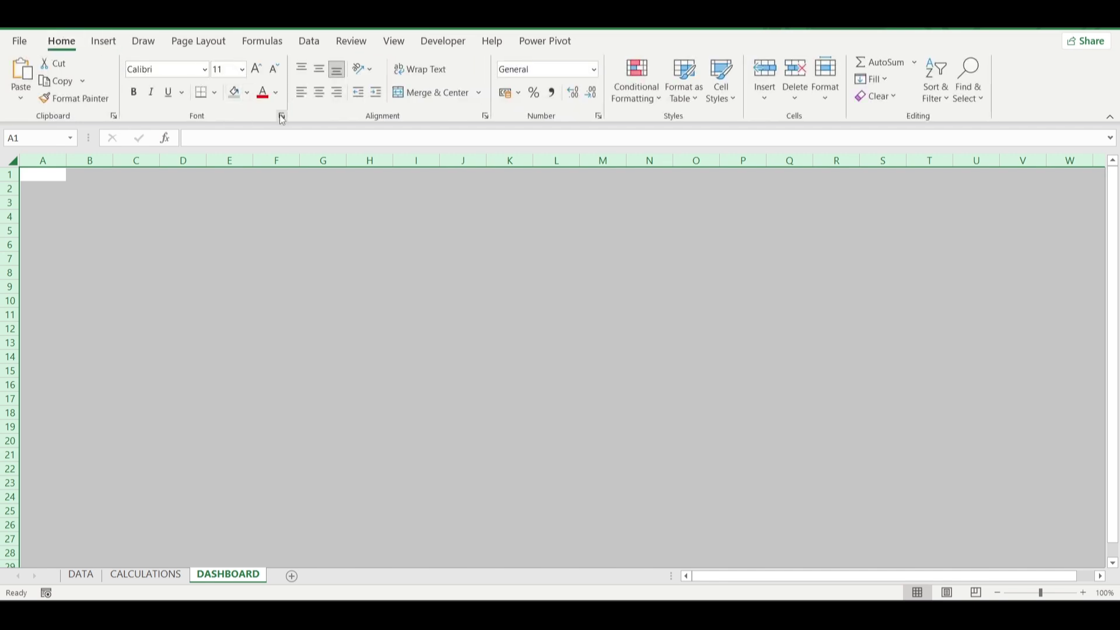
click(247, 92)
click(252, 273)
click(330, 245)
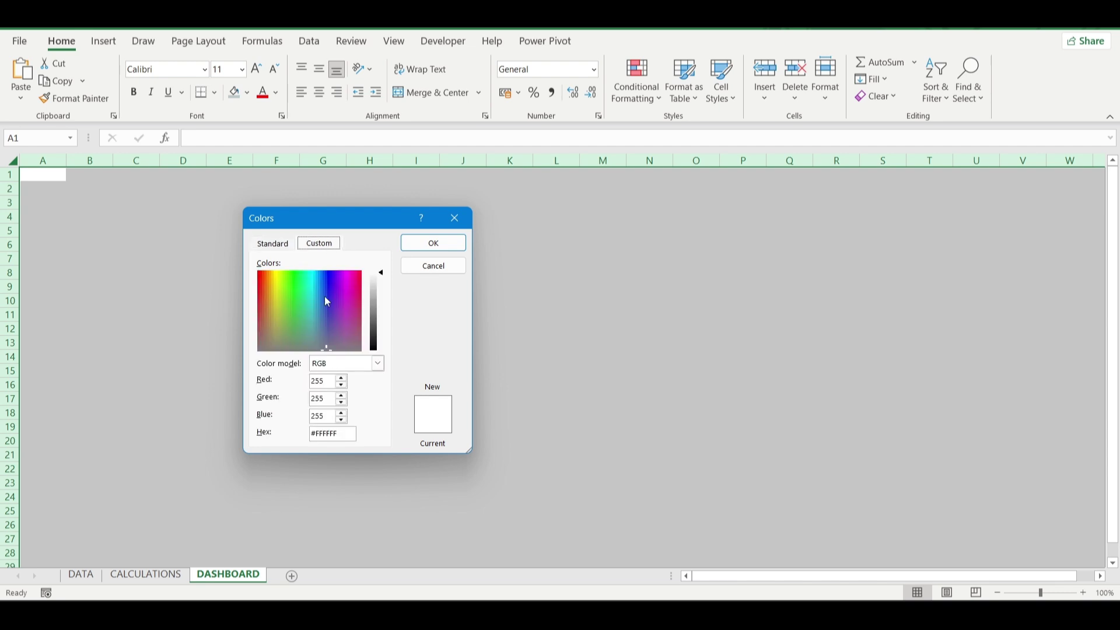
triple_click(322, 432)
key(ctrl+v)
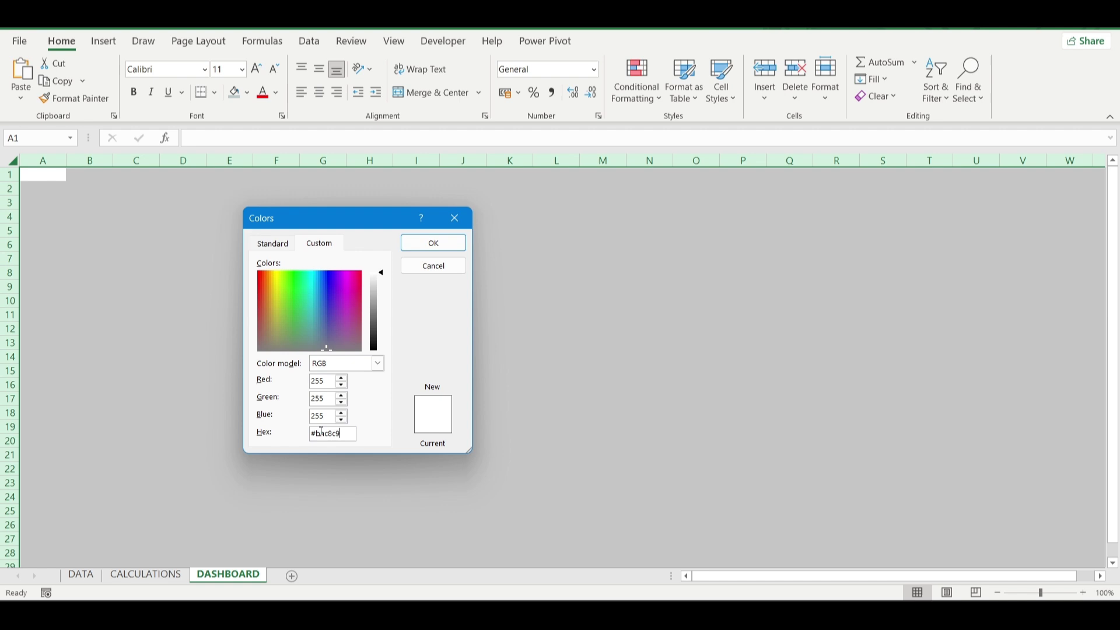
click(433, 242)
click(318, 275)
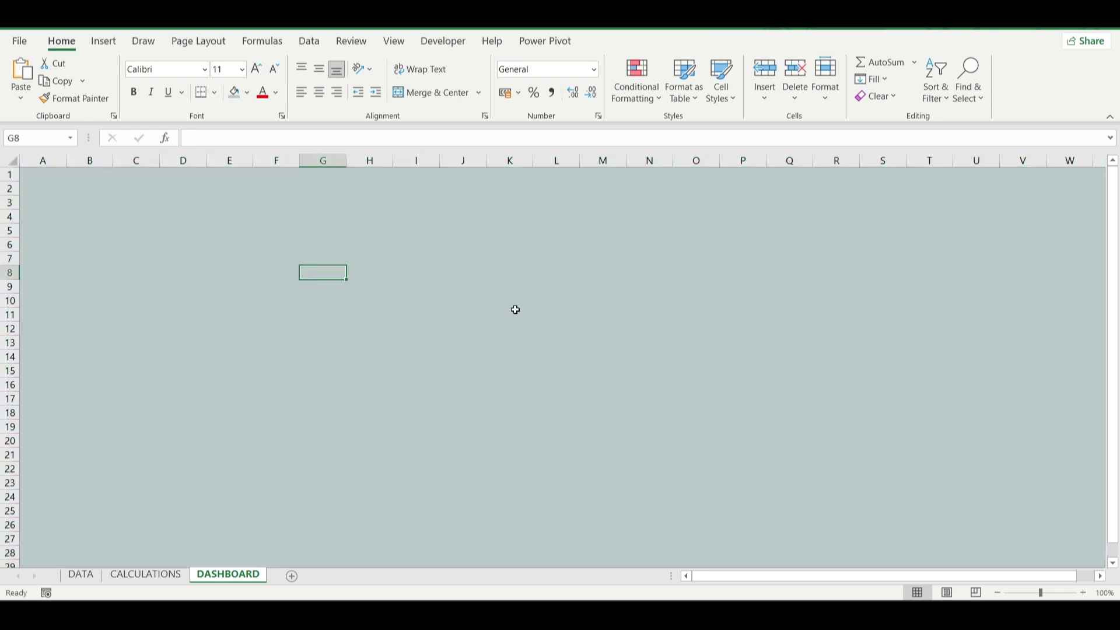
Draw a rounded rectangle about 25 cm wide and 13 cm high on the DASHBOARD sheet, spanning roughly D2 to S27.
click(104, 42)
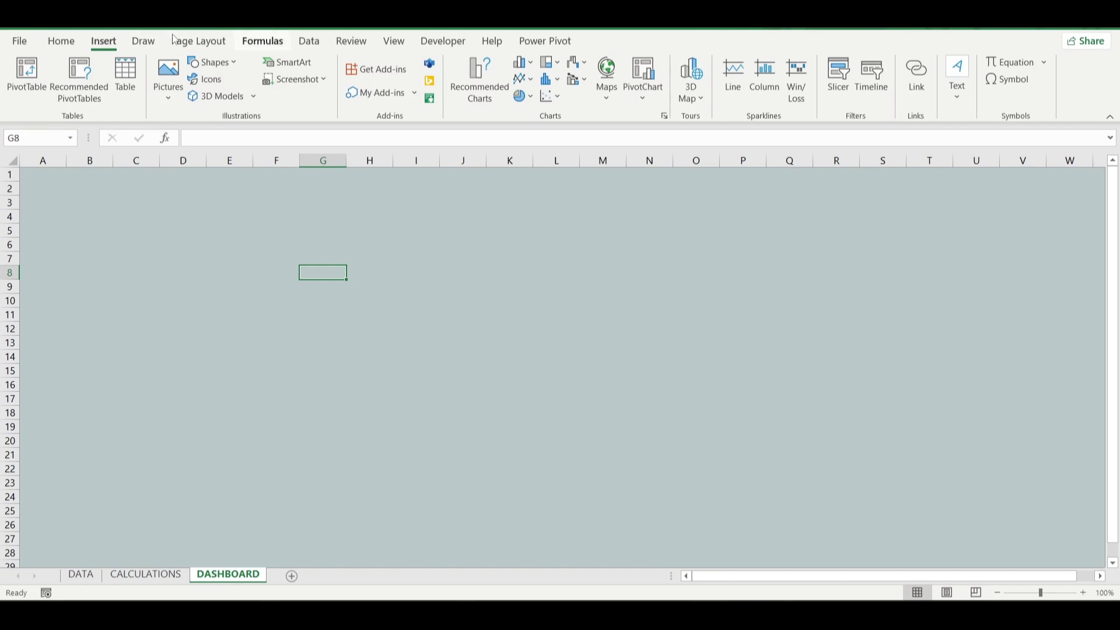
click(234, 64)
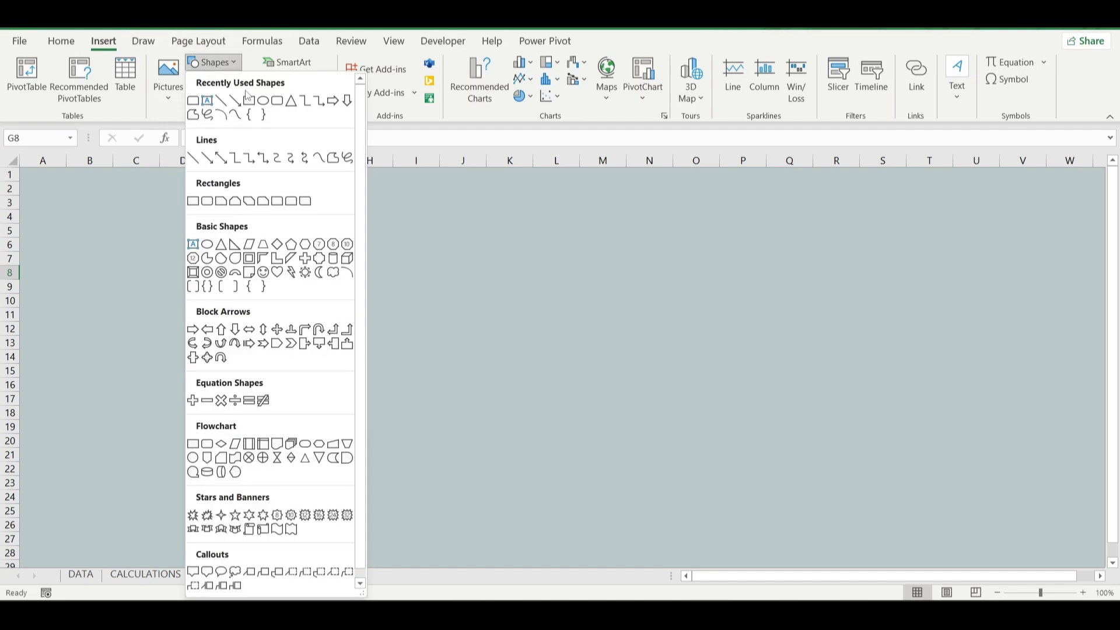
click(277, 101)
drag(185, 195, 881, 548)
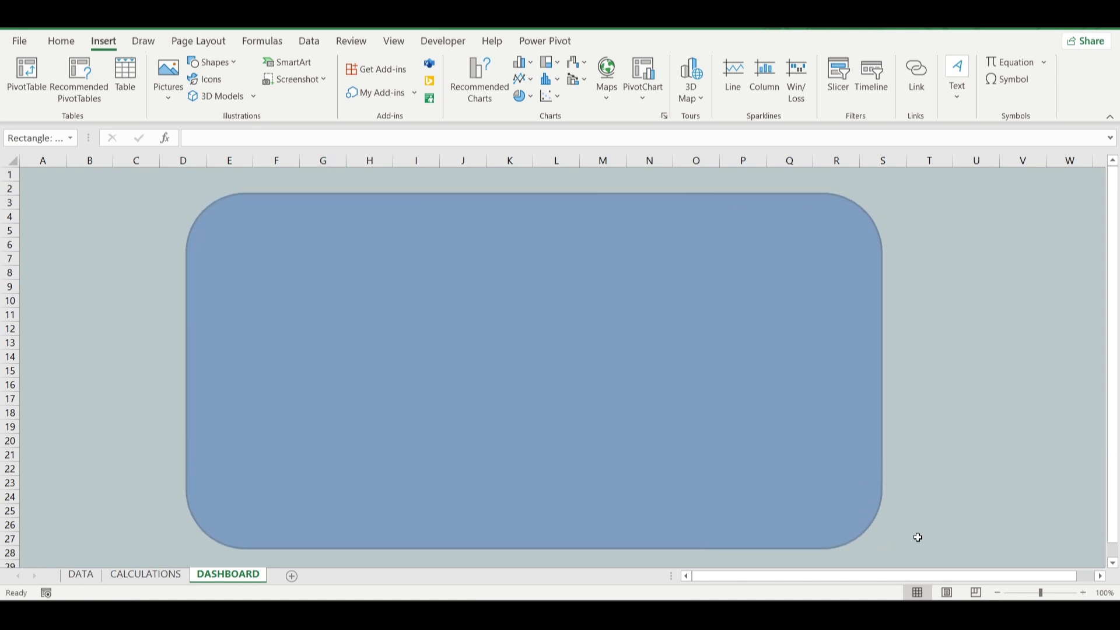
click(997, 592)
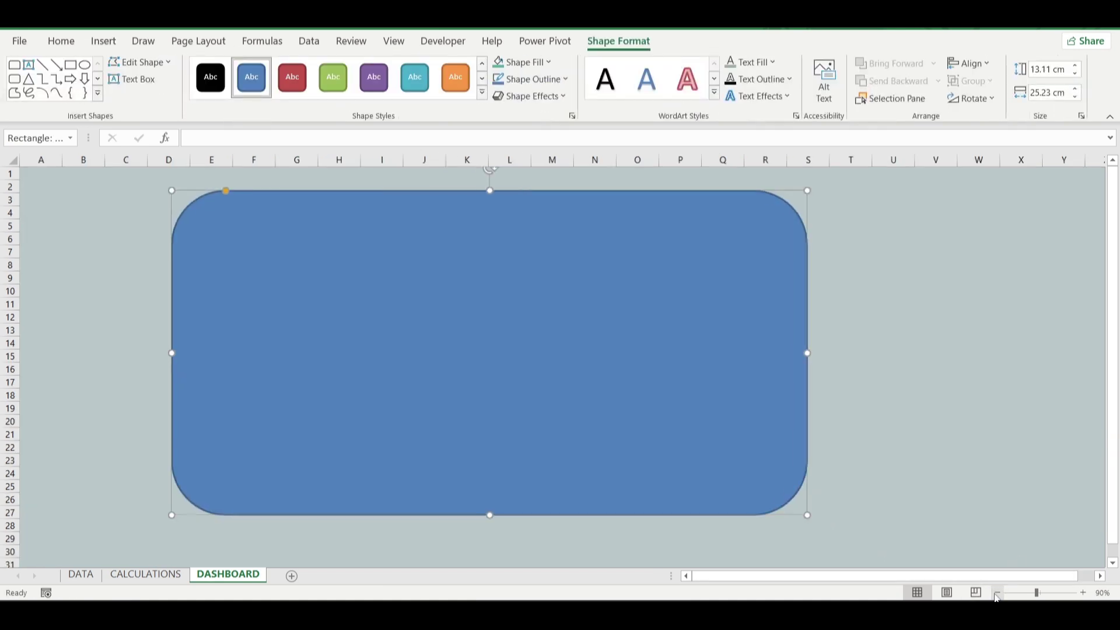
click(996, 593)
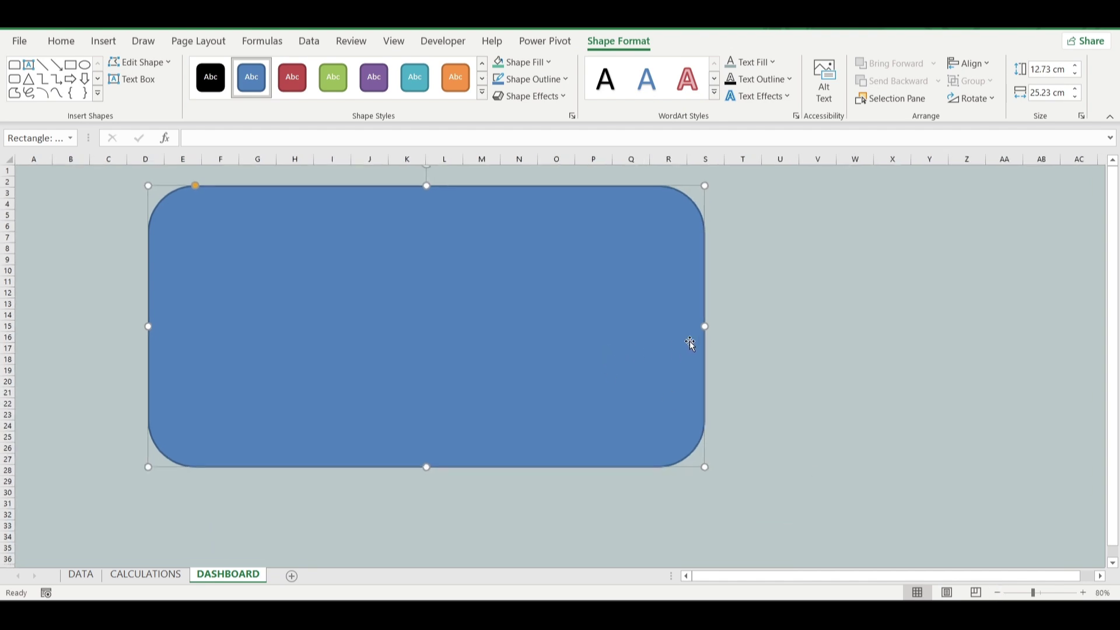
Enlarge the rounded rectangle to about 31.8 cm wide and 15.5 cm high, reduce its corner rounding and shift it slightly right.
drag(706, 326, 849, 336)
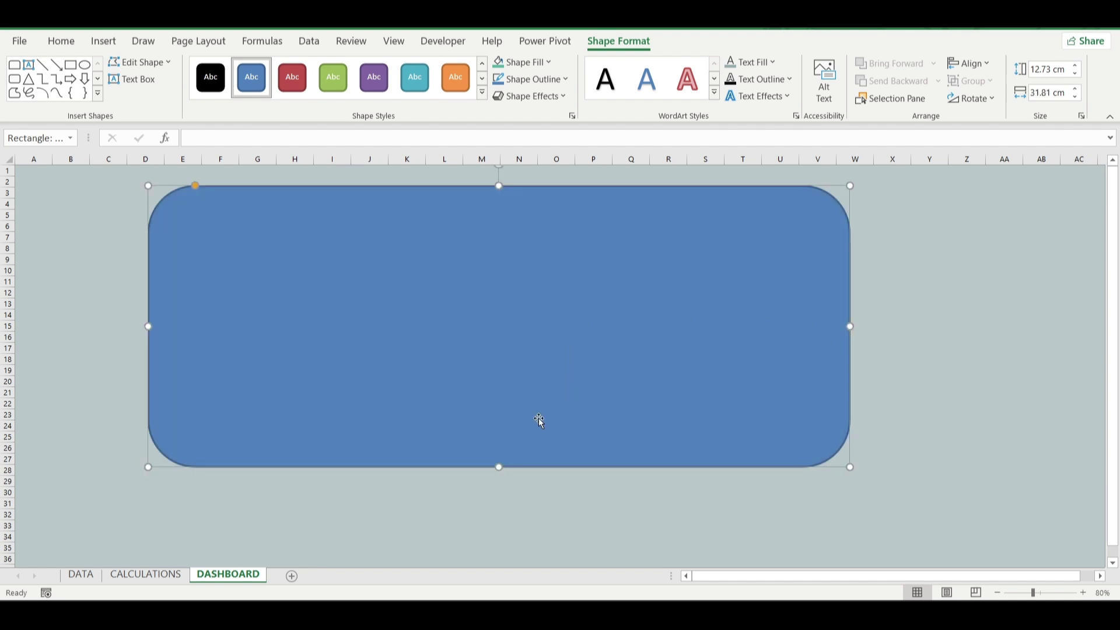
drag(498, 467, 502, 552)
drag(579, 419, 604, 411)
drag(233, 177, 185, 177)
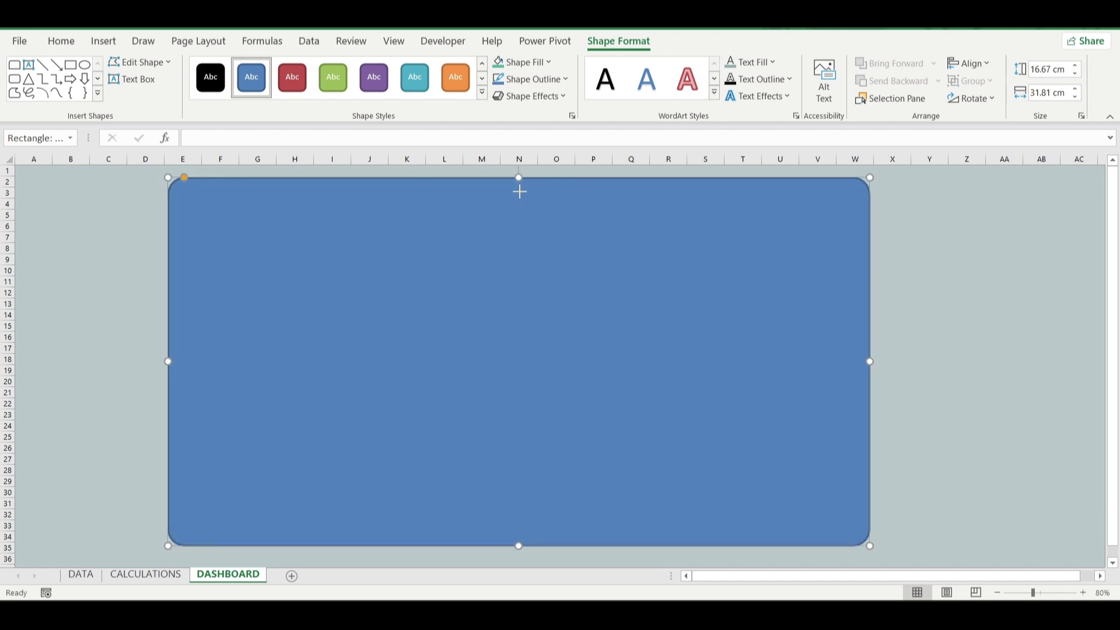
drag(518, 177, 518, 202)
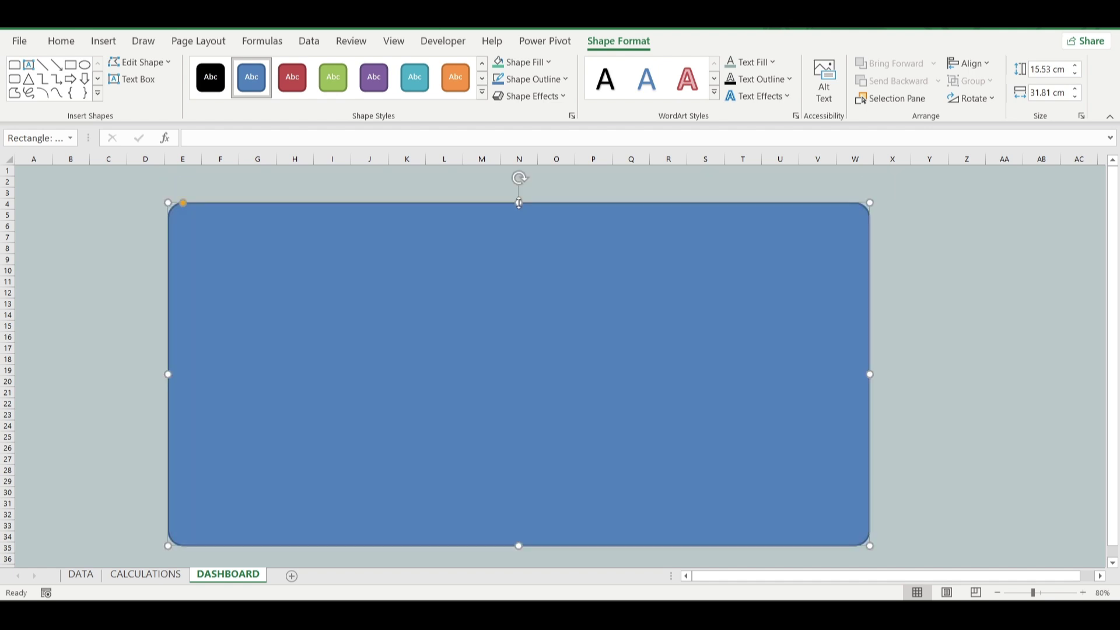
Narrow the rounded rectangle from its left edge to about 27.8 cm wide and shift it slightly left.
click(162, 374)
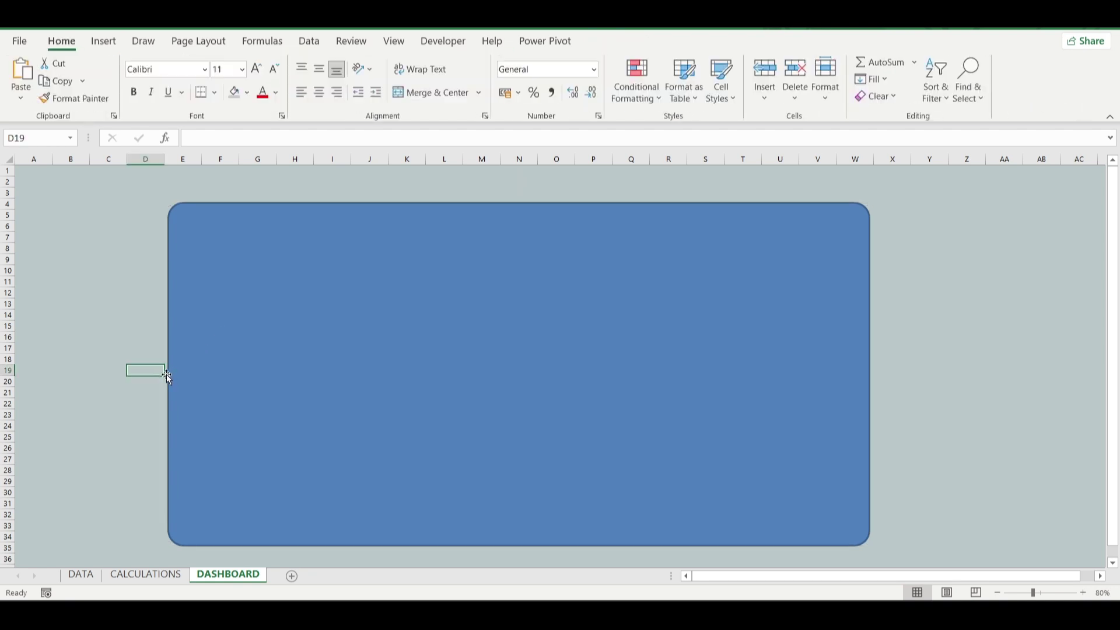
click(169, 376)
drag(169, 375, 258, 368)
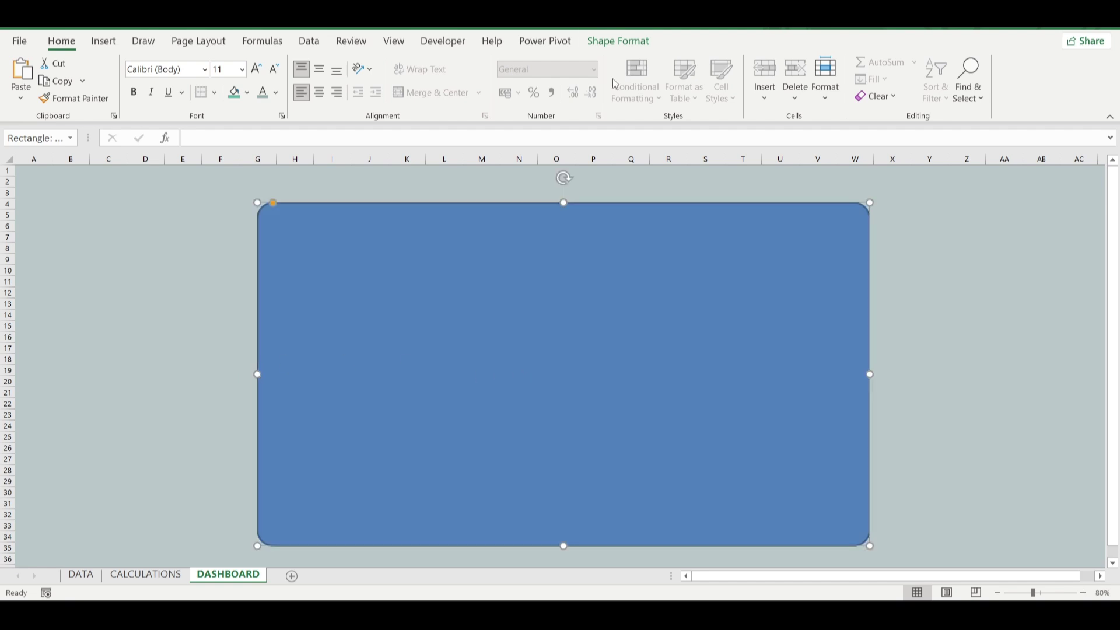
click(620, 43)
drag(701, 349, 685, 351)
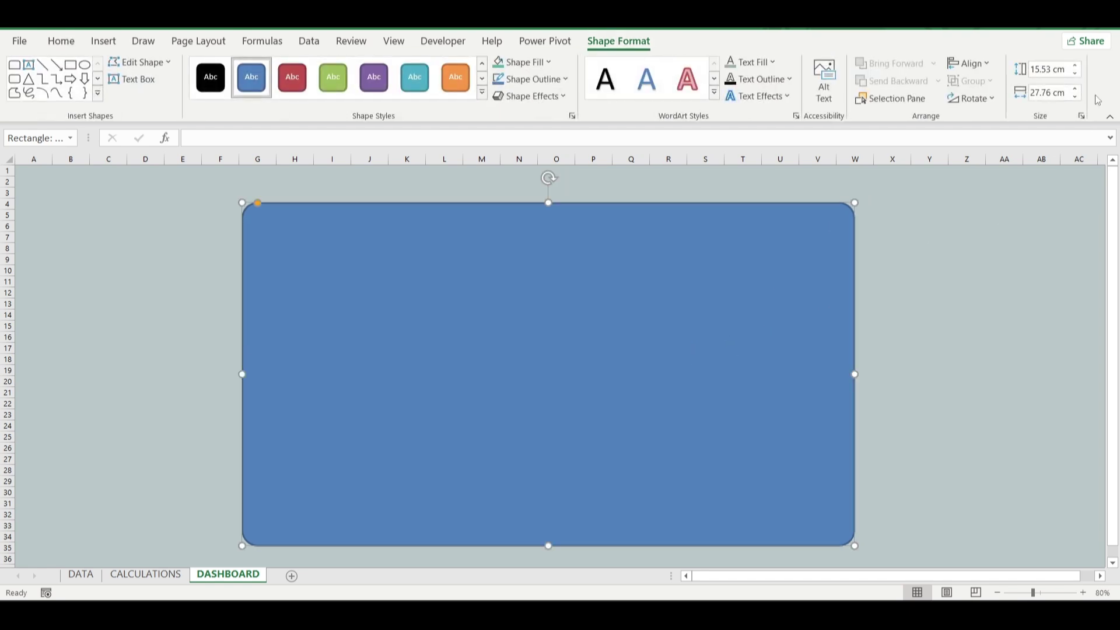
Set the rounded rectangle's width to 30.1 cm and shift it slightly left so it starts around column F.
click(1075, 88)
click(1075, 89)
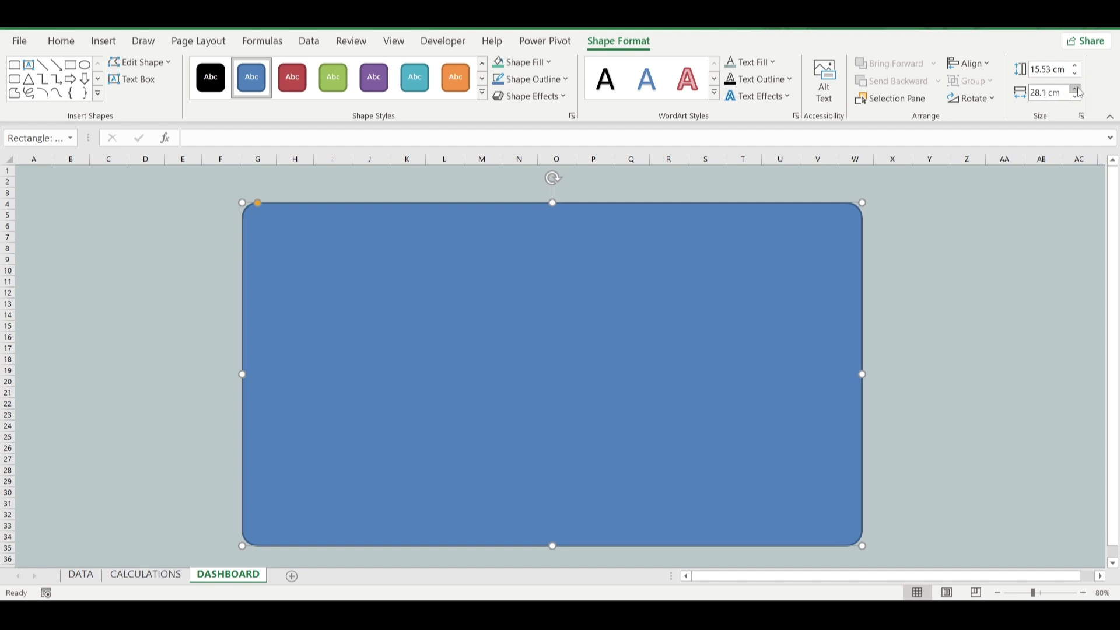
click(1075, 89)
click(1075, 88)
click(1076, 88)
click(1076, 88)
click(1076, 88)
click(1076, 89)
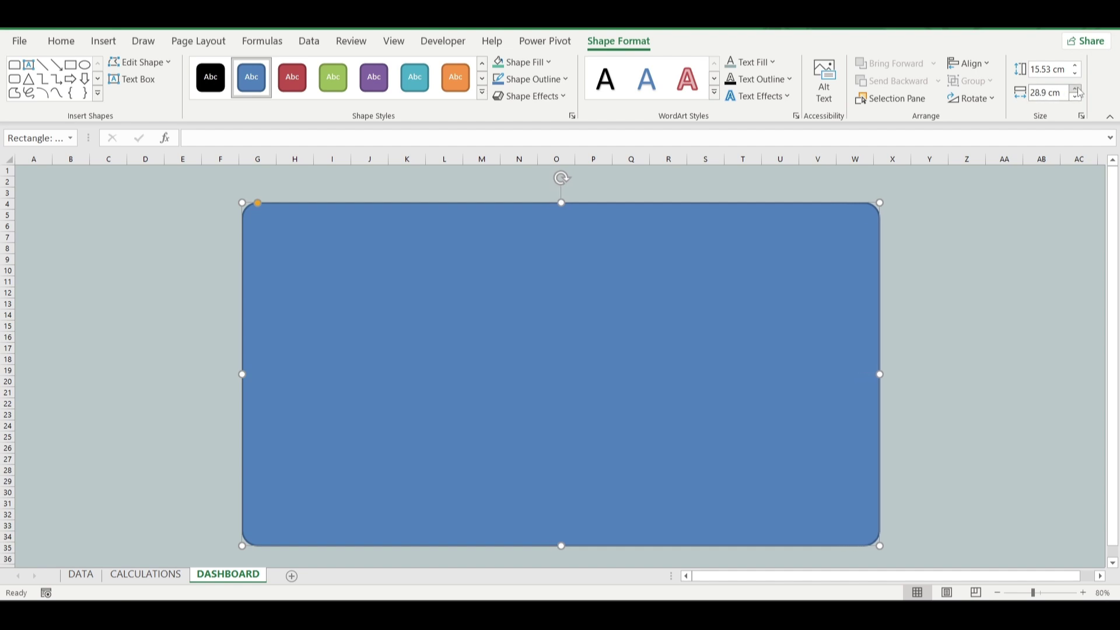
click(1076, 88)
click(1076, 88)
click(1076, 89)
click(1076, 88)
click(1076, 89)
click(1075, 89)
click(1076, 88)
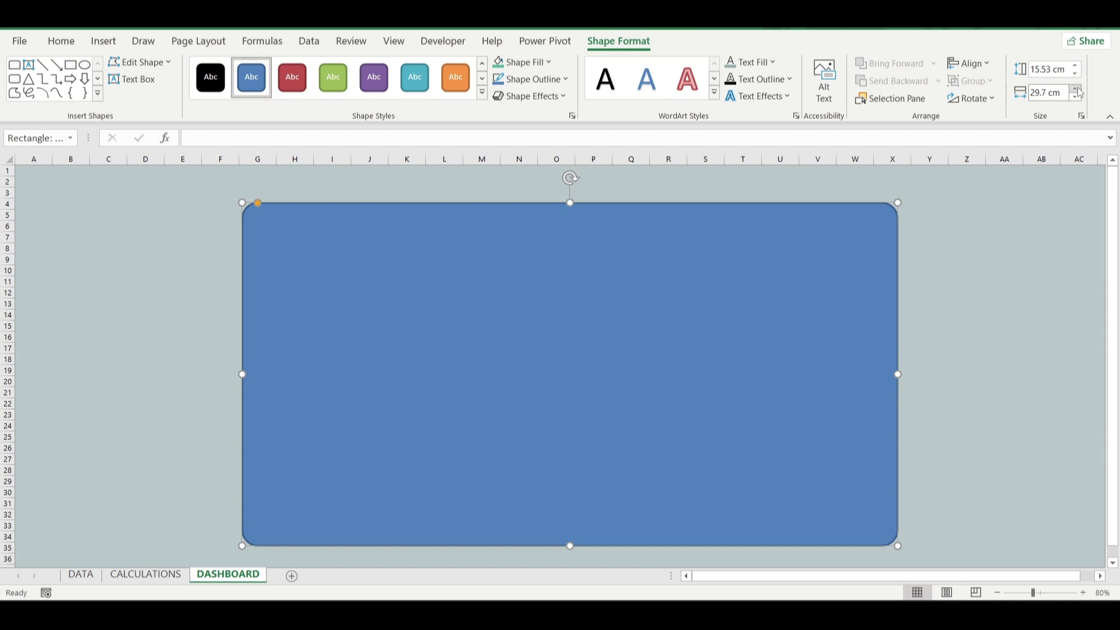
click(1076, 89)
click(1076, 89)
click(1076, 89)
click(1076, 89)
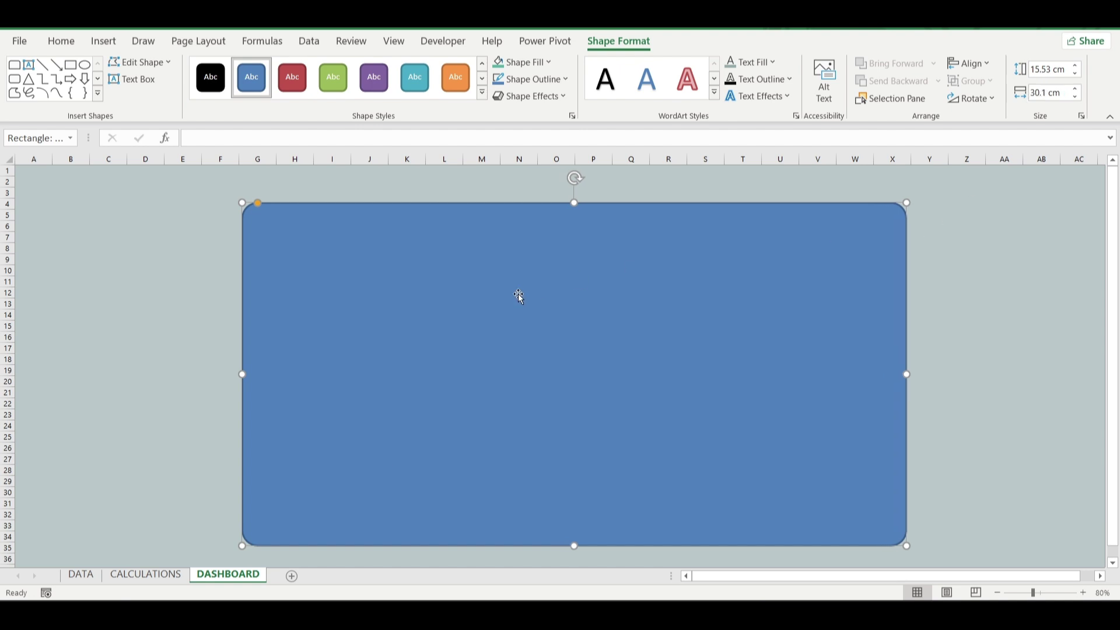
drag(520, 295, 503, 292)
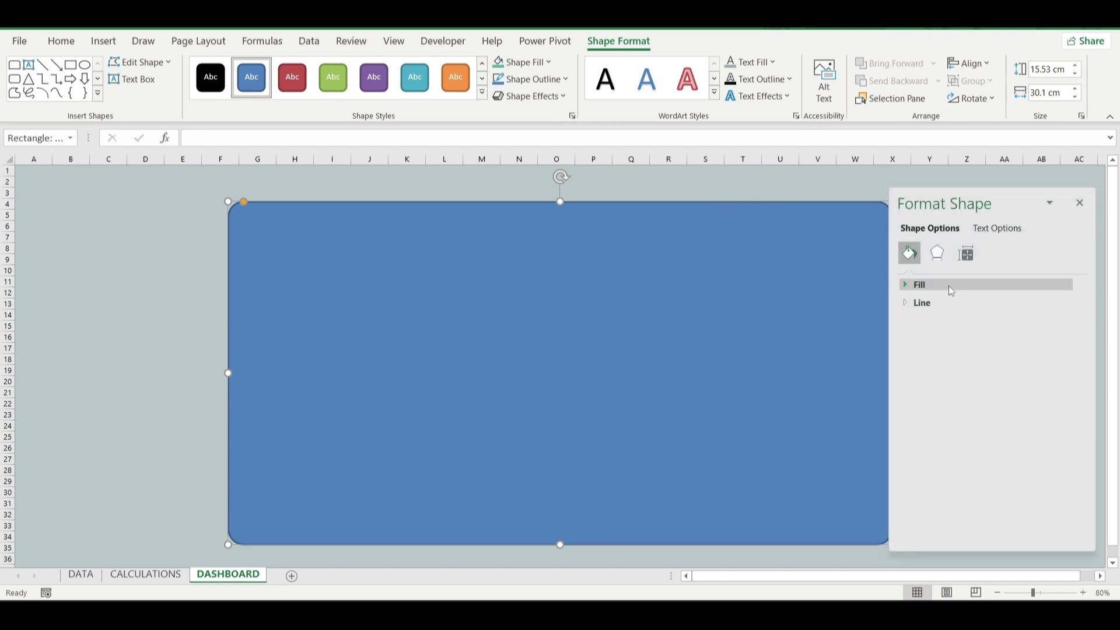
Start a custom fill colour for the rectangle, switch to imagecolorpicker.com in Chrome, and copy the HEX code of the screenshot's near-black dashboard panel.
click(948, 285)
click(1056, 400)
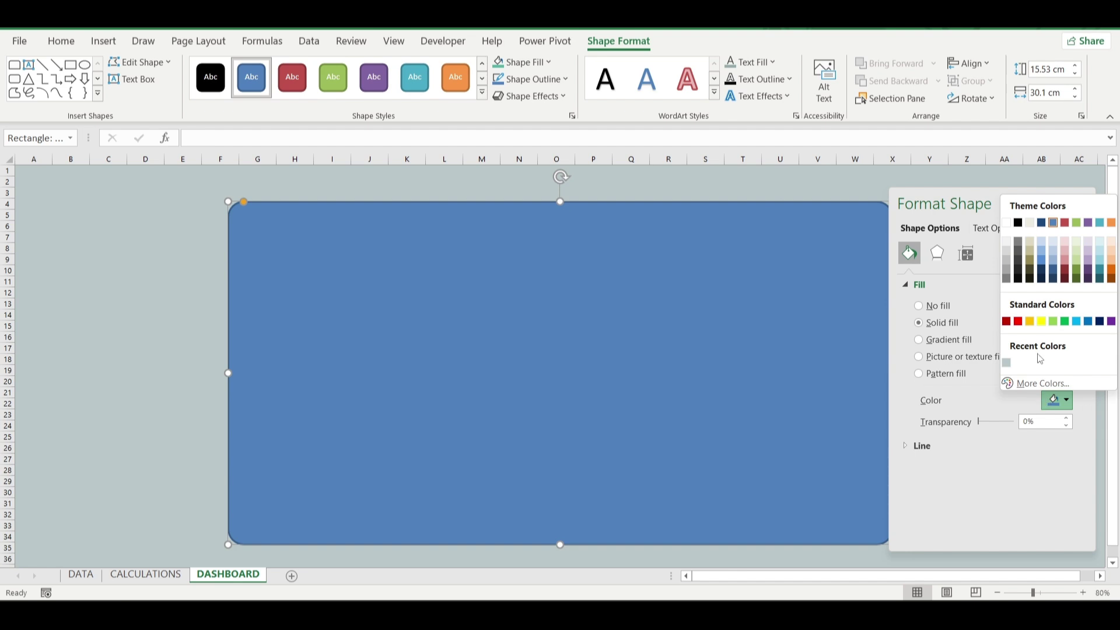
click(1039, 387)
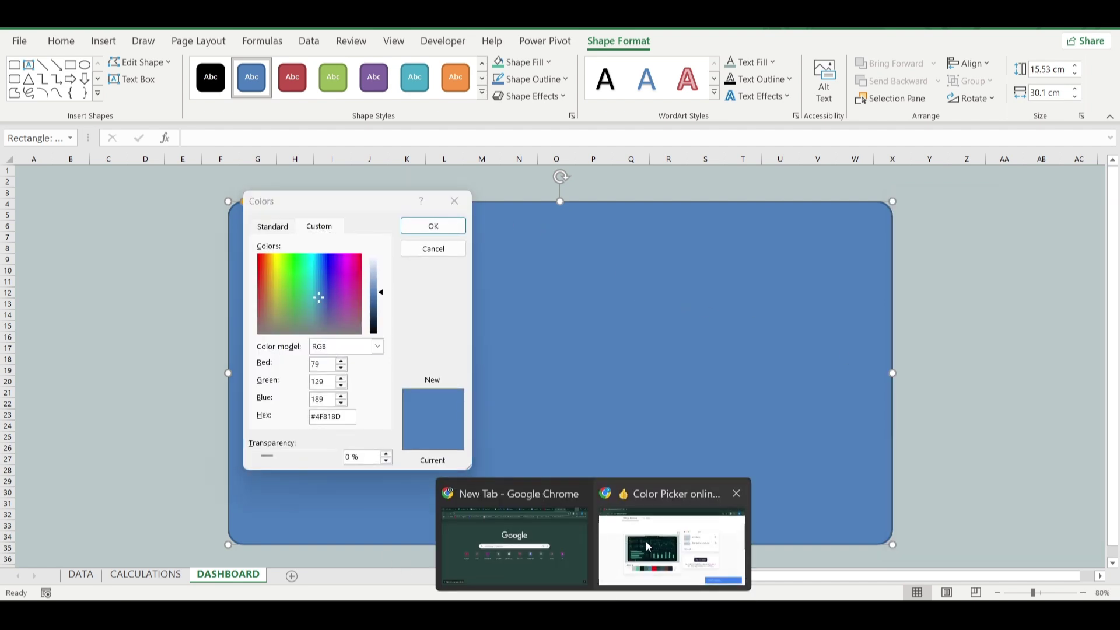
click(646, 540)
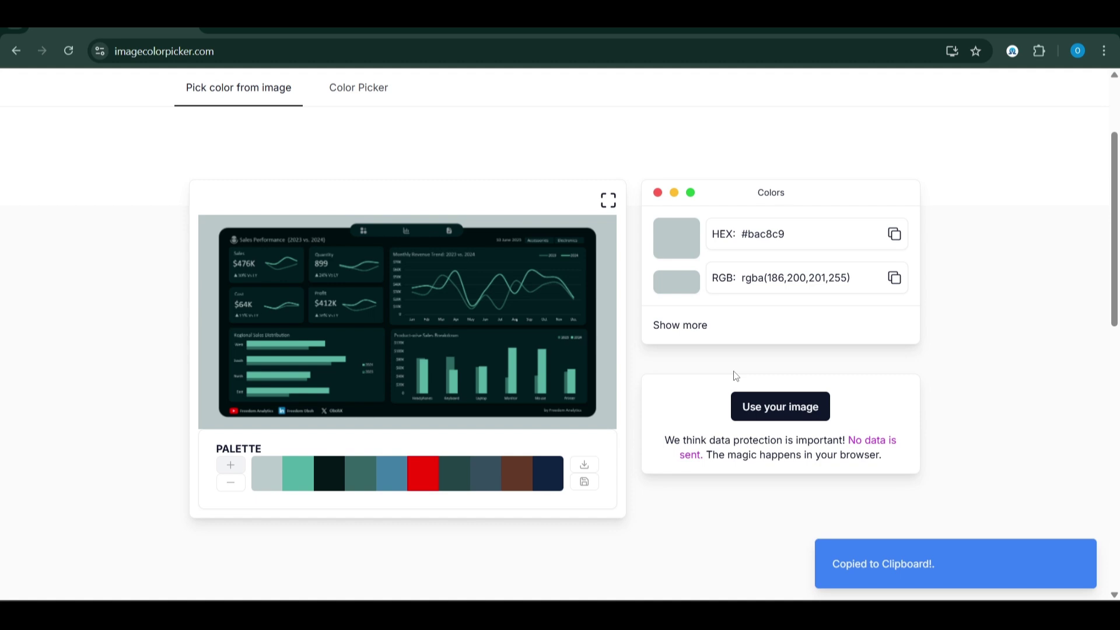
click(590, 255)
click(894, 234)
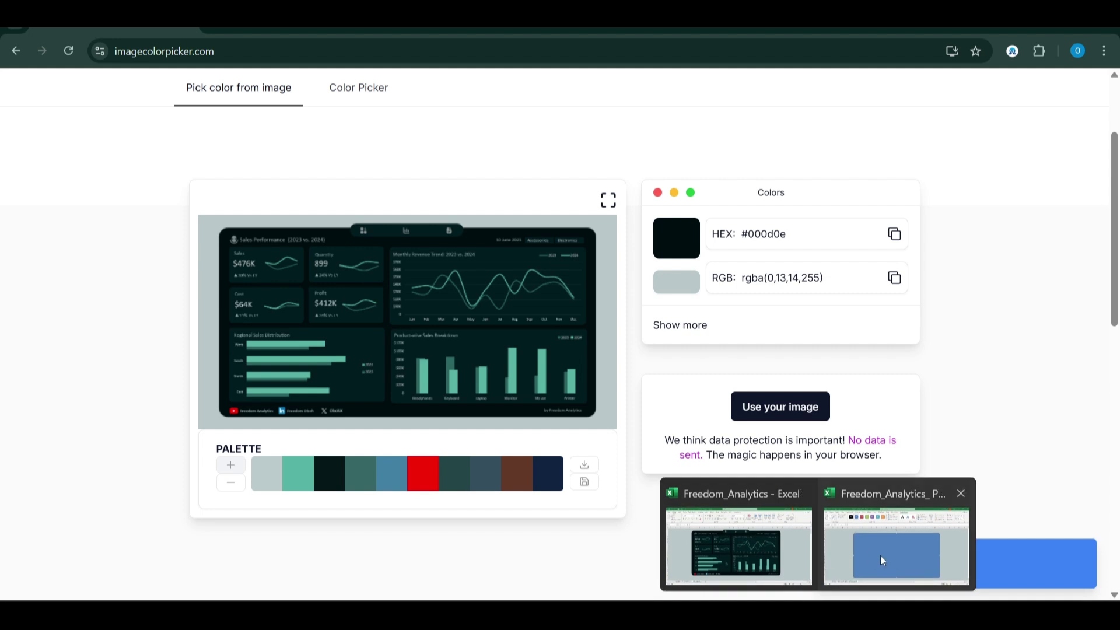
Switch back to the Excel pivot table workbook and fill the large rounded rectangle with the custom colour #000d0e.
click(962, 554)
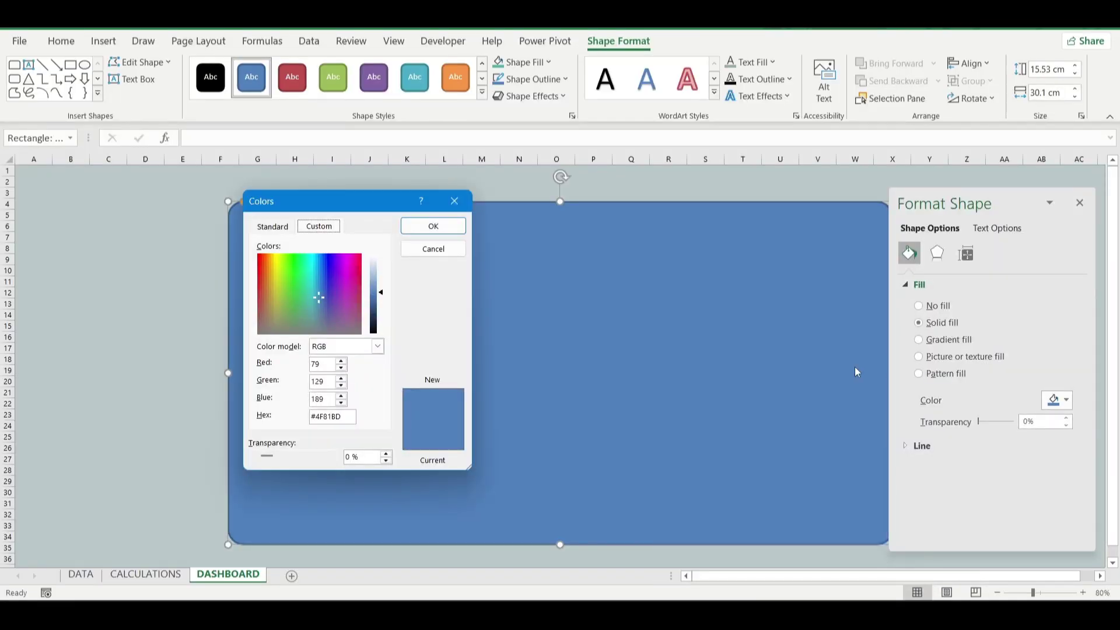
double_click(326, 417)
double_click(325, 418)
triple_click(325, 418)
key(ctrl+v)
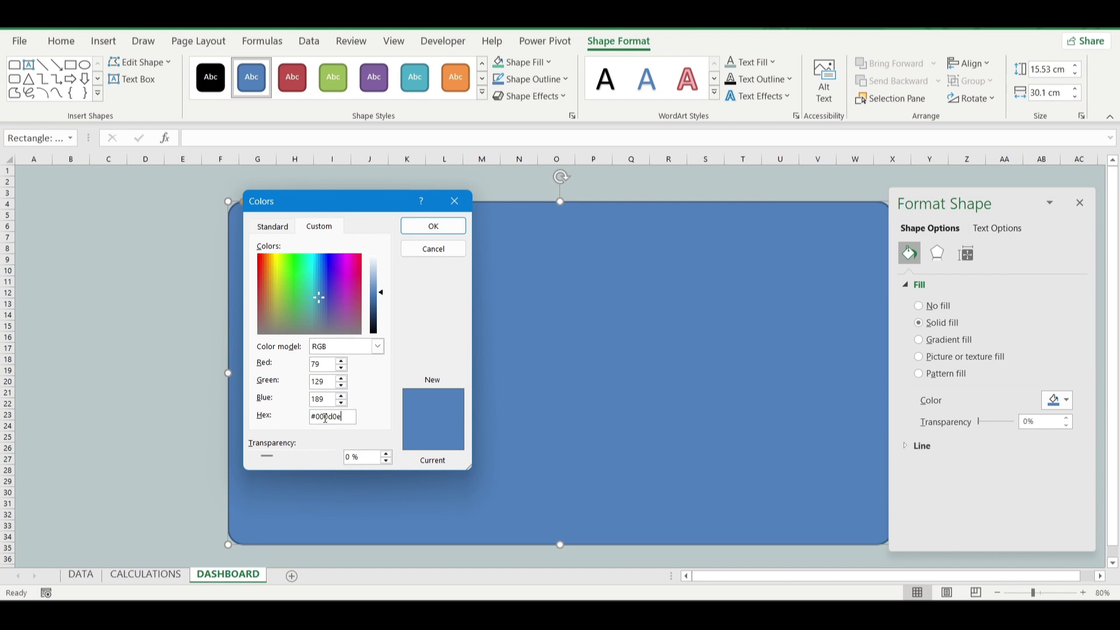
click(431, 225)
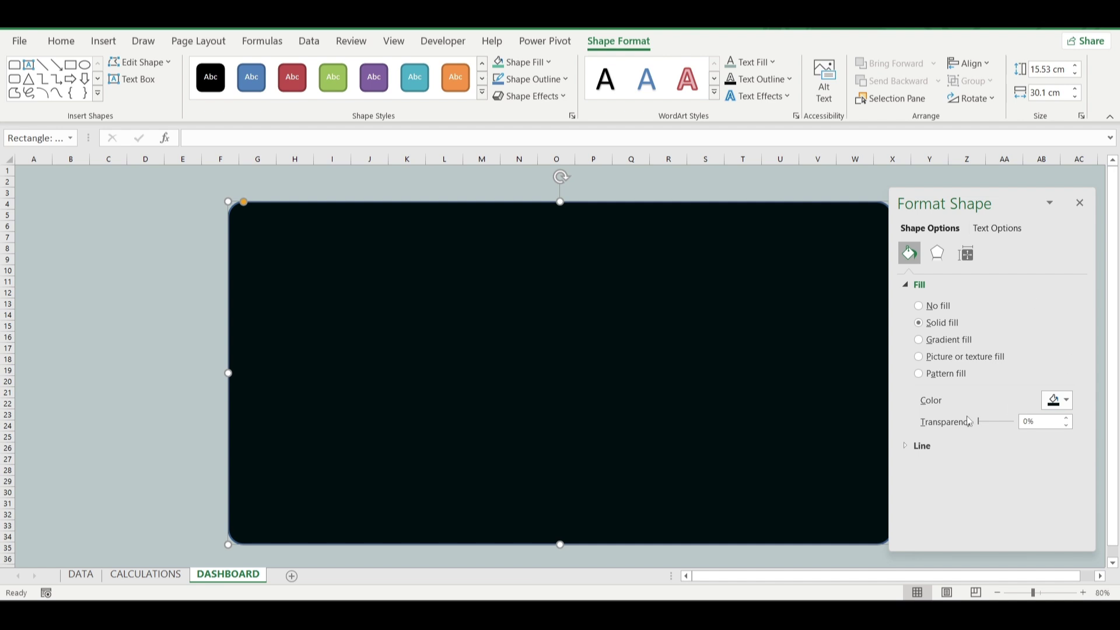
Remove the large rectangle's outline and move it left to span roughly columns E to V, then deselect it.
click(932, 448)
click(940, 465)
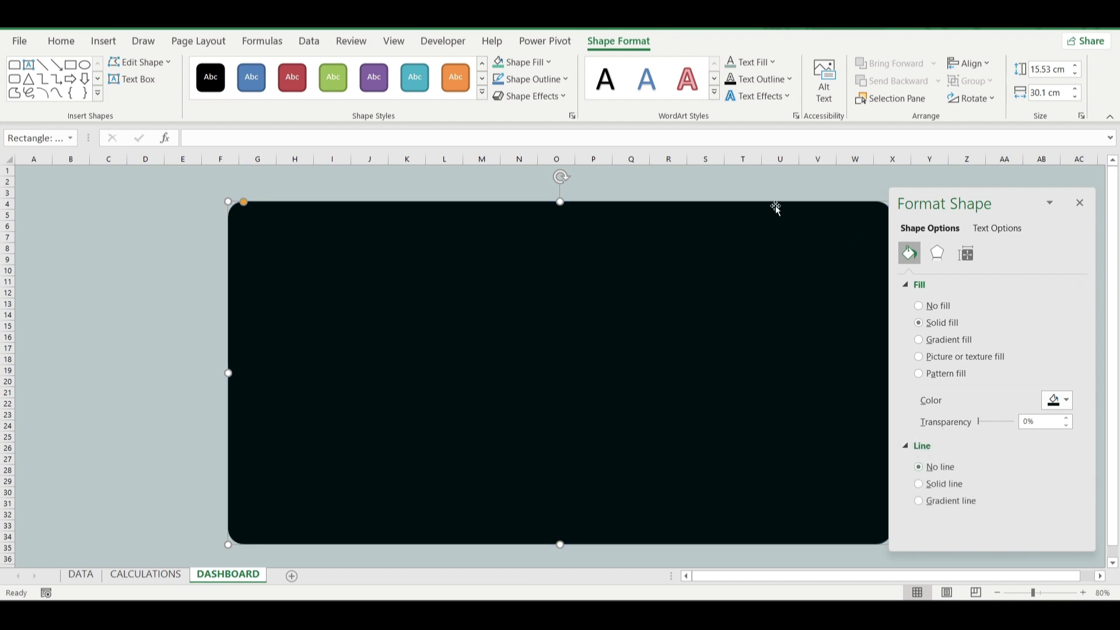
drag(675, 237, 622, 230)
click(118, 303)
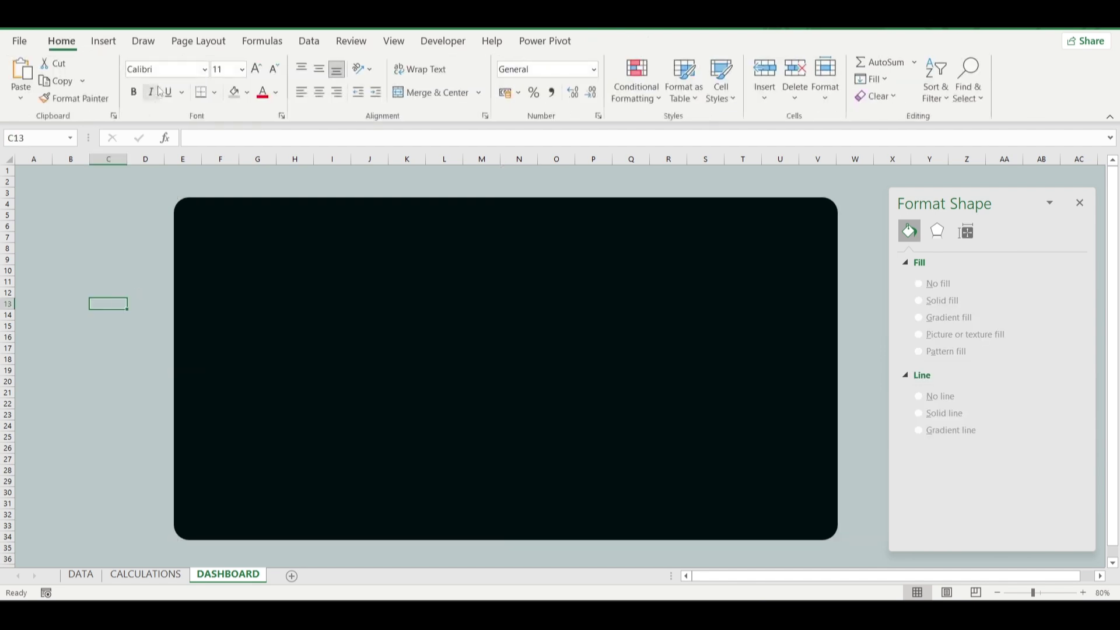
Draw a rounded rectangle card about 6 cm wide and 3.3 cm high in the dark panel's upper-left area, roughly F8 to I14.
click(103, 41)
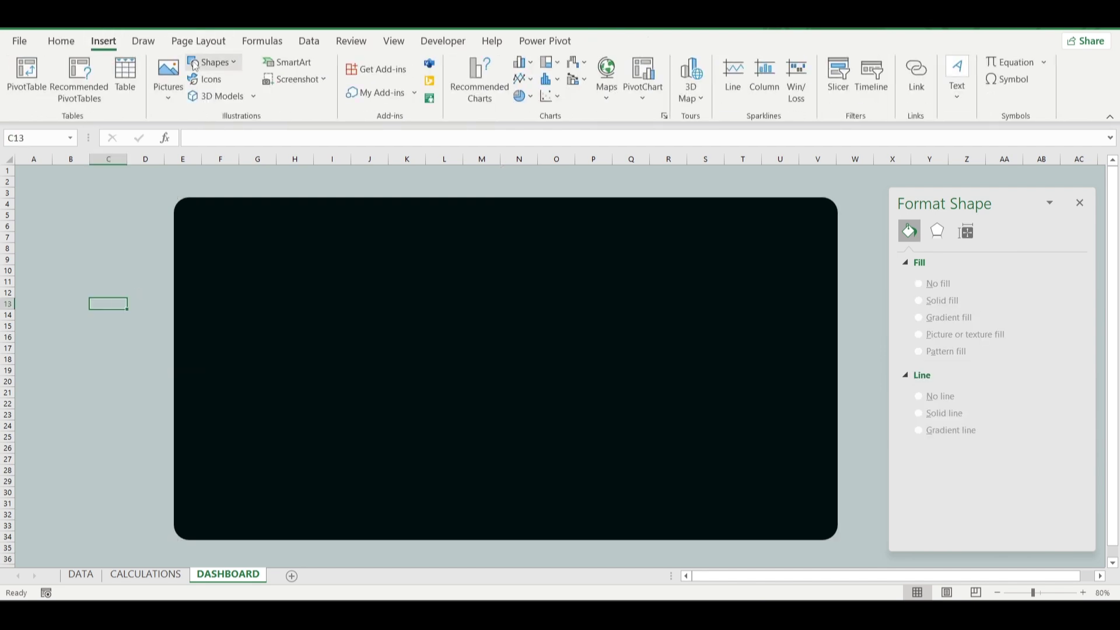
click(211, 62)
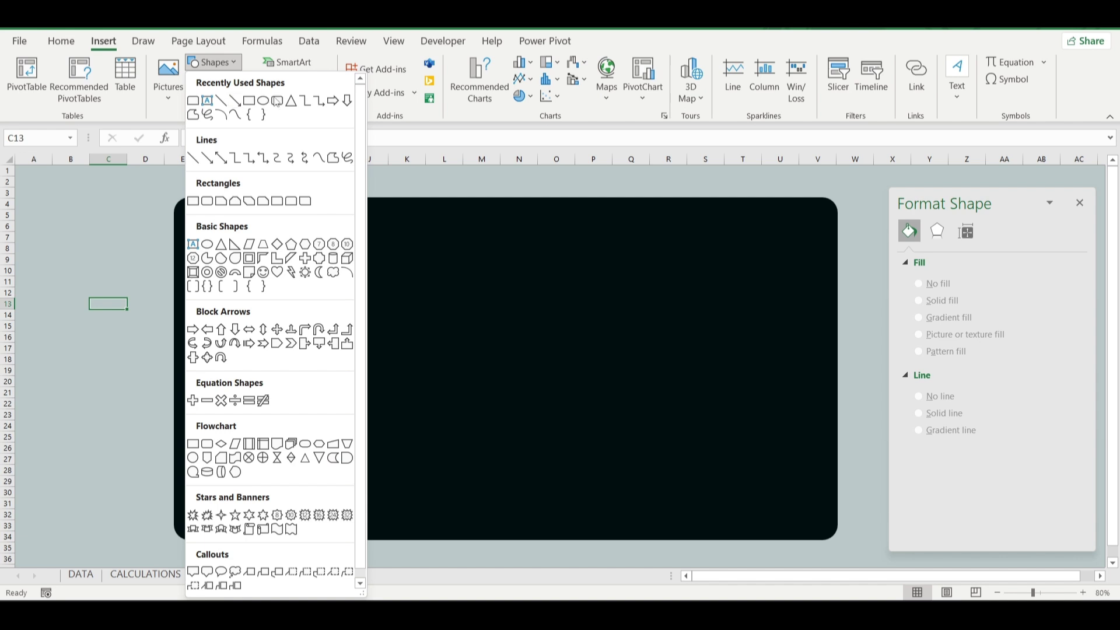
click(278, 101)
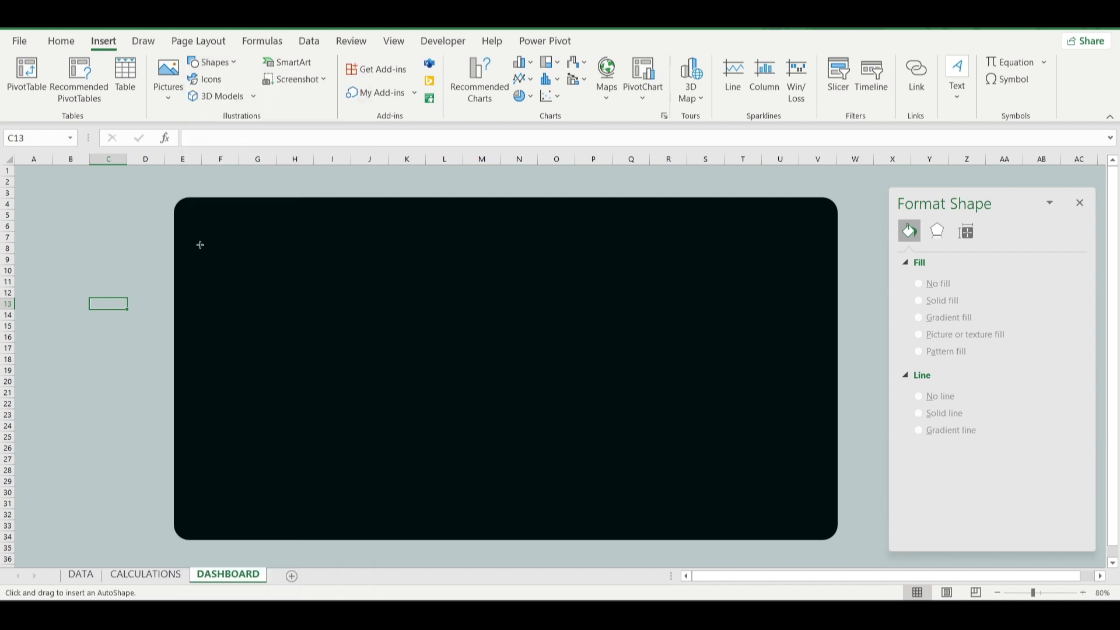
drag(201, 245, 330, 318)
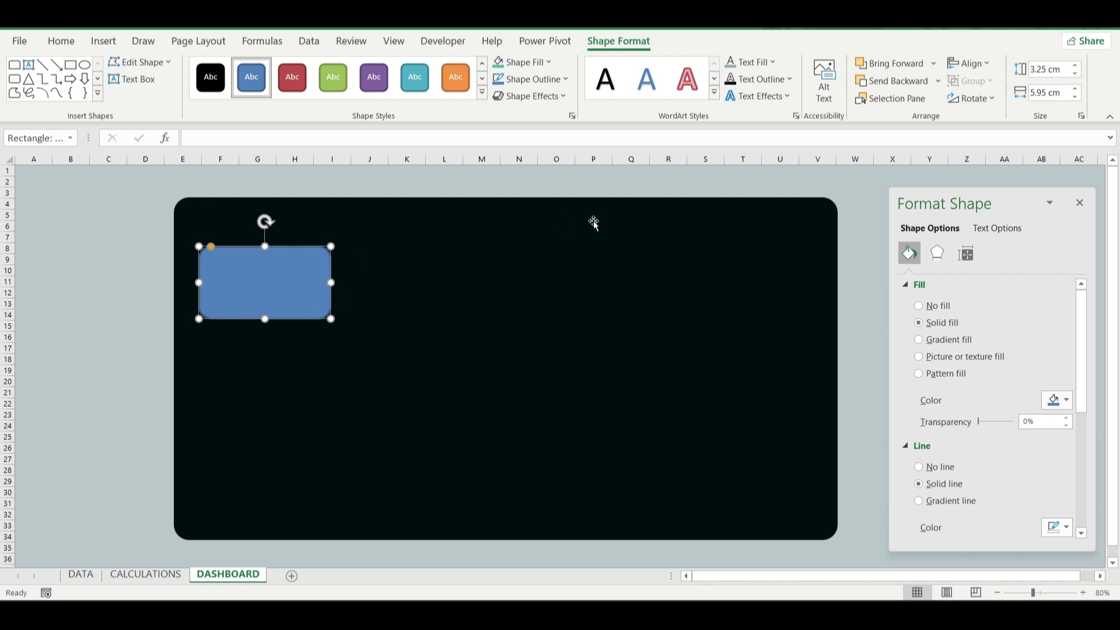
Set the small card's width to 6.8 cm and move it slightly down within the dark panel.
click(1074, 89)
click(1074, 89)
click(1074, 89)
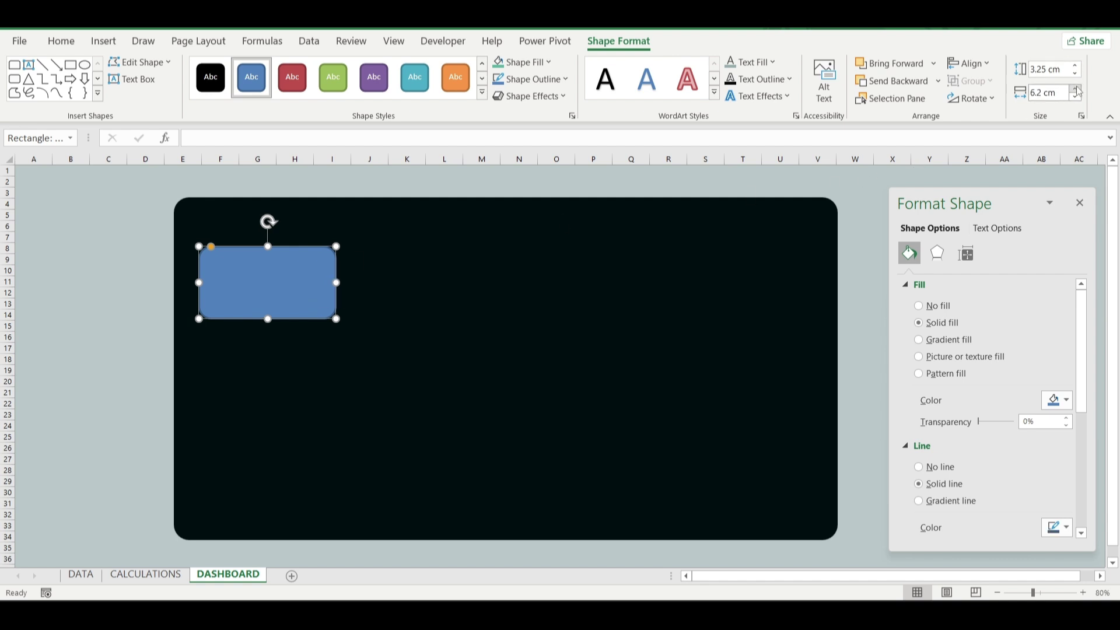
click(1077, 90)
click(1077, 89)
click(1076, 89)
click(1076, 89)
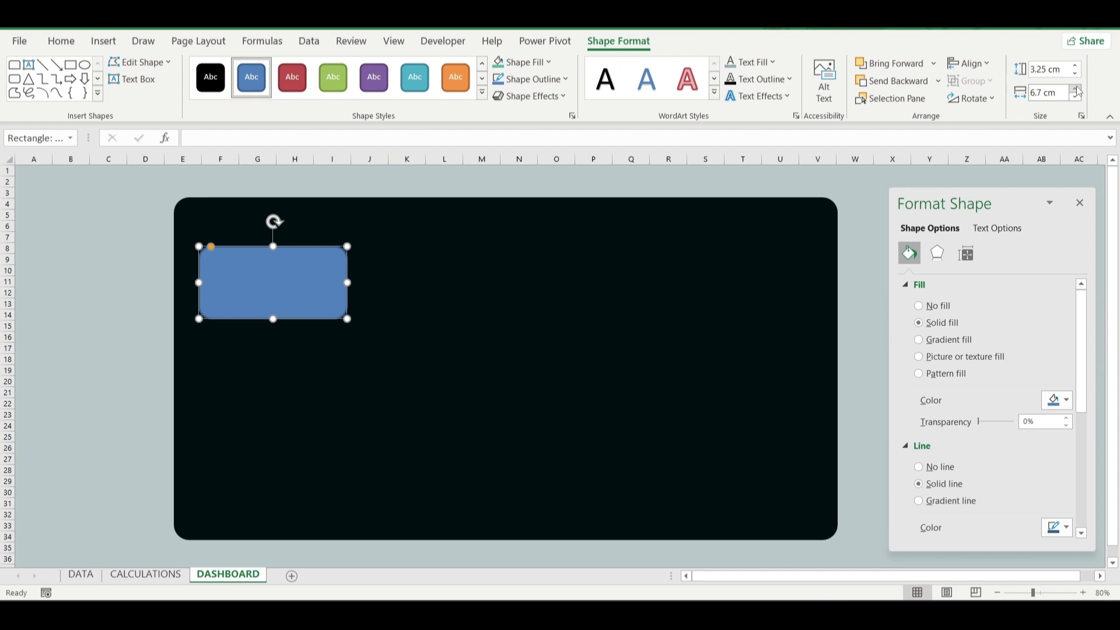
click(1076, 90)
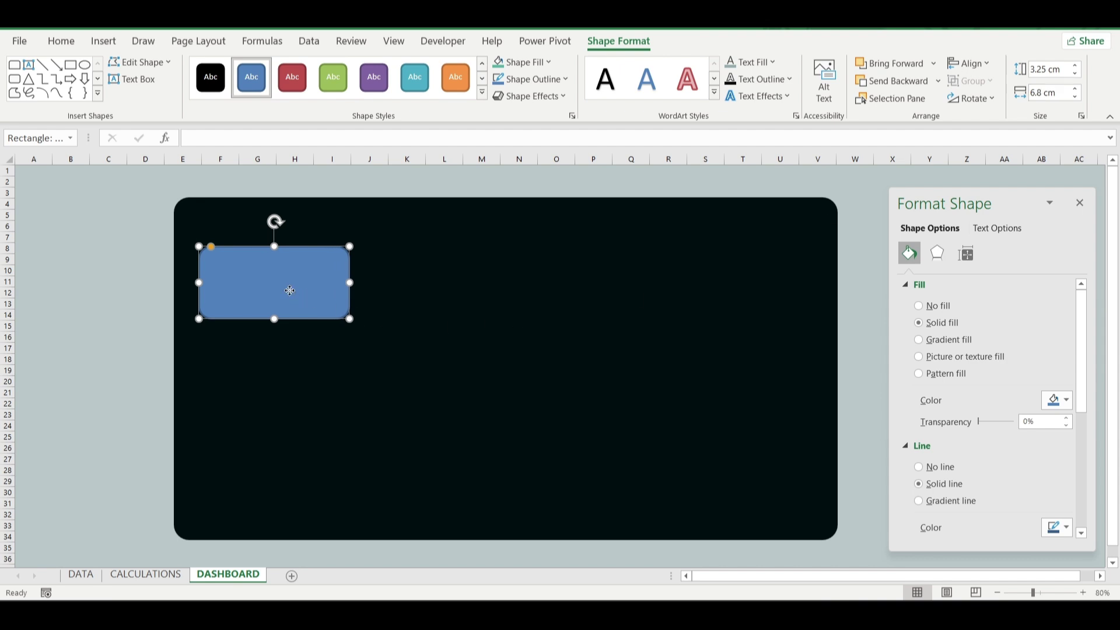
drag(289, 293, 287, 306)
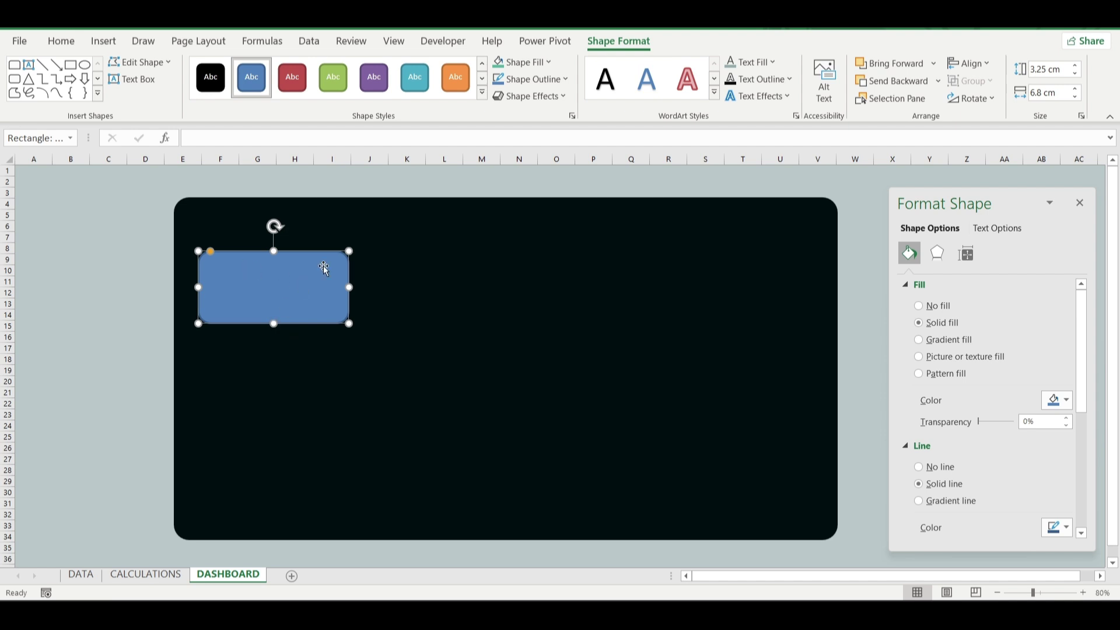
Start a custom fill colour for the card, switch to the colour picker in Chrome, and copy the HEX code of the screenshot's dark green card.
click(1062, 401)
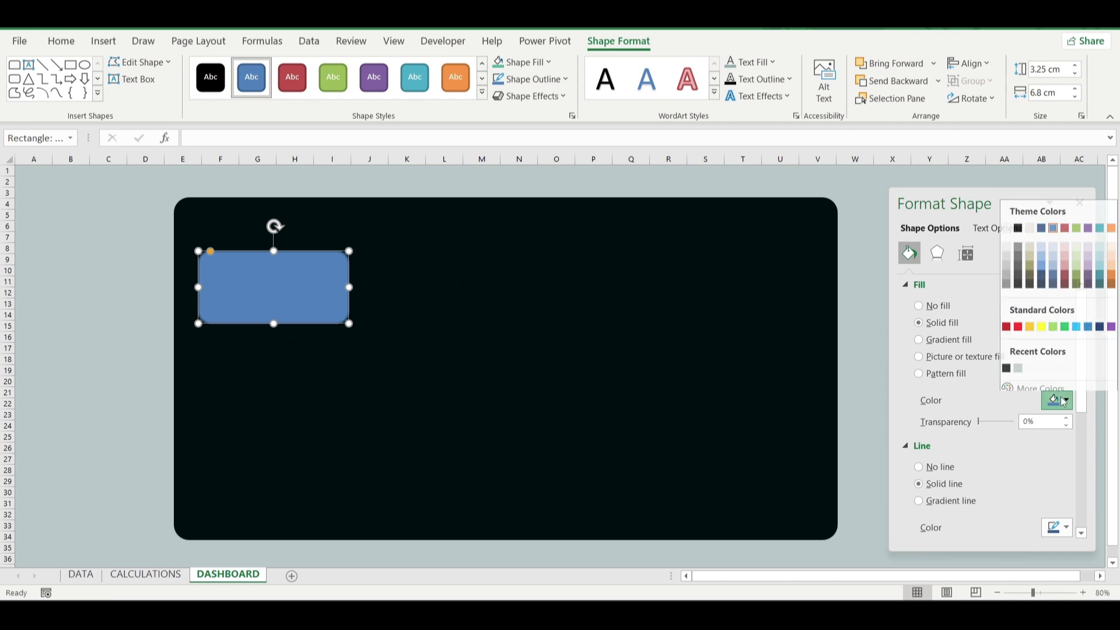
click(1027, 388)
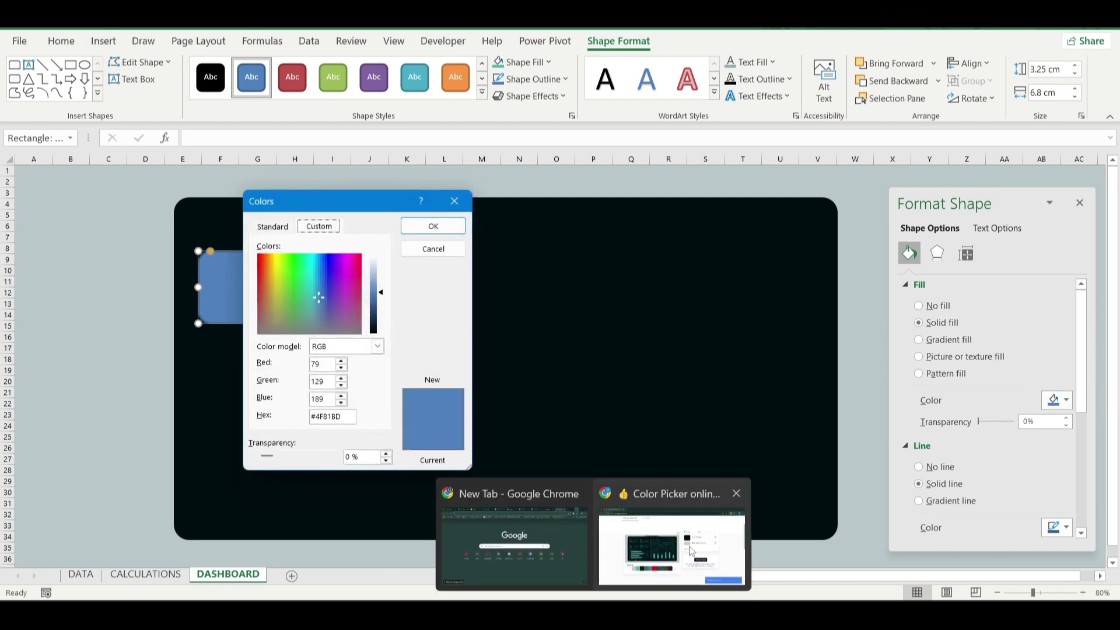
click(673, 542)
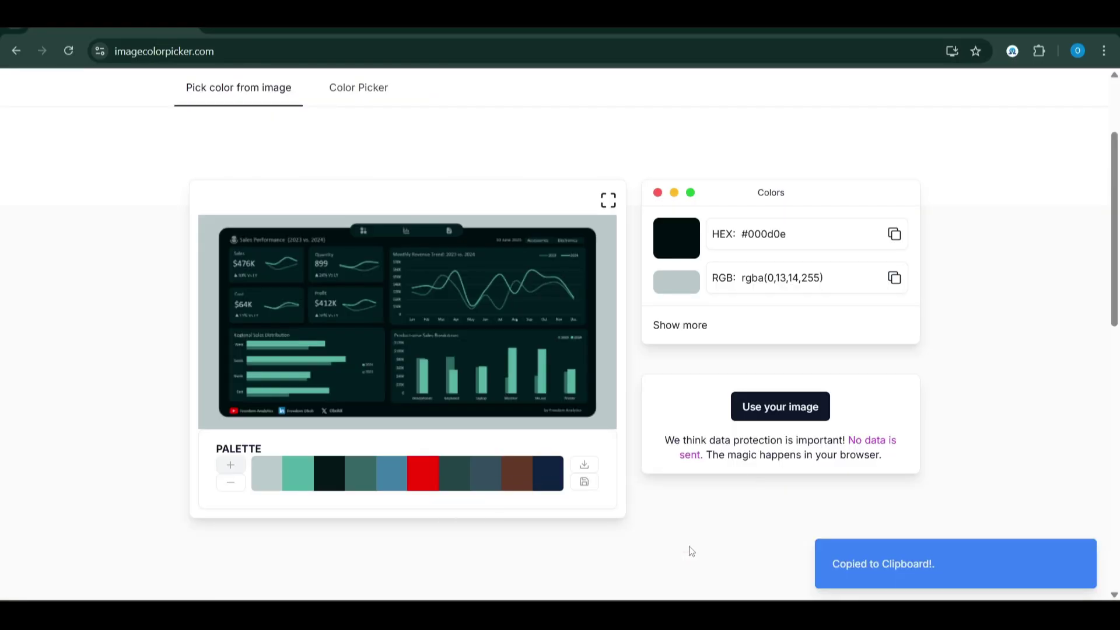
click(487, 337)
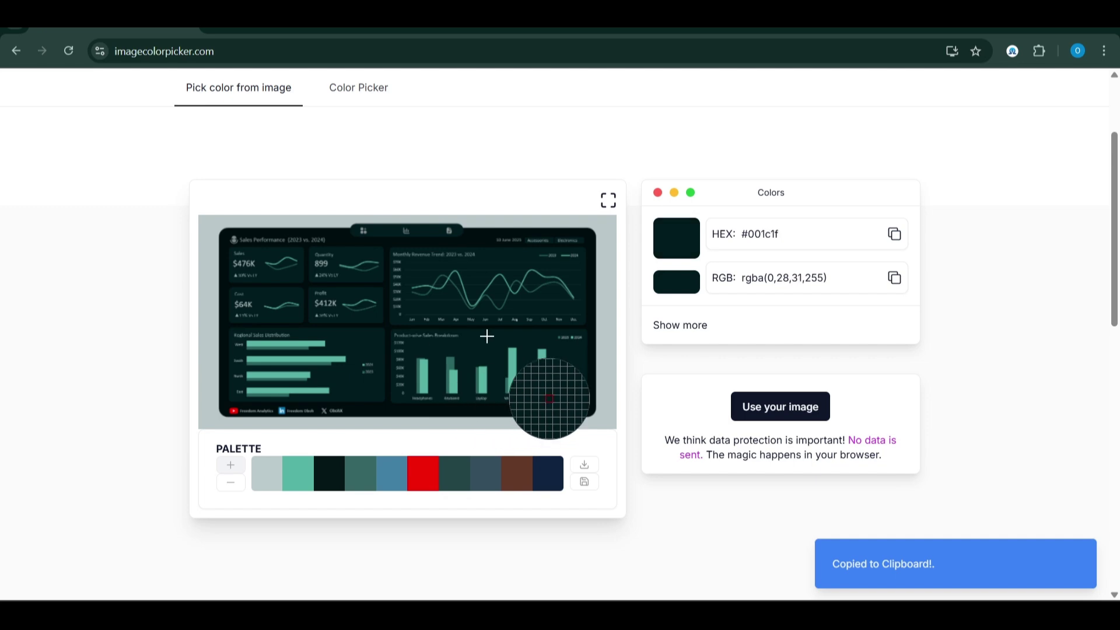
click(893, 233)
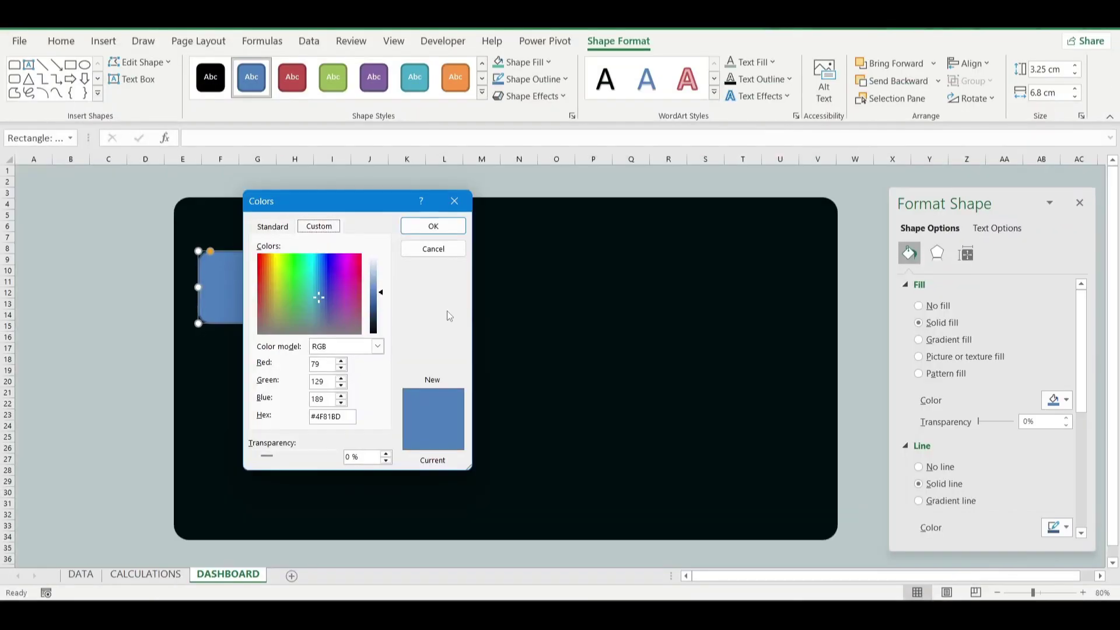
Switch back to the Excel pivot table workbook and fill the small card with the custom colour #001c1f.
click(322, 415)
double_click(322, 415)
key(ctrl+v)
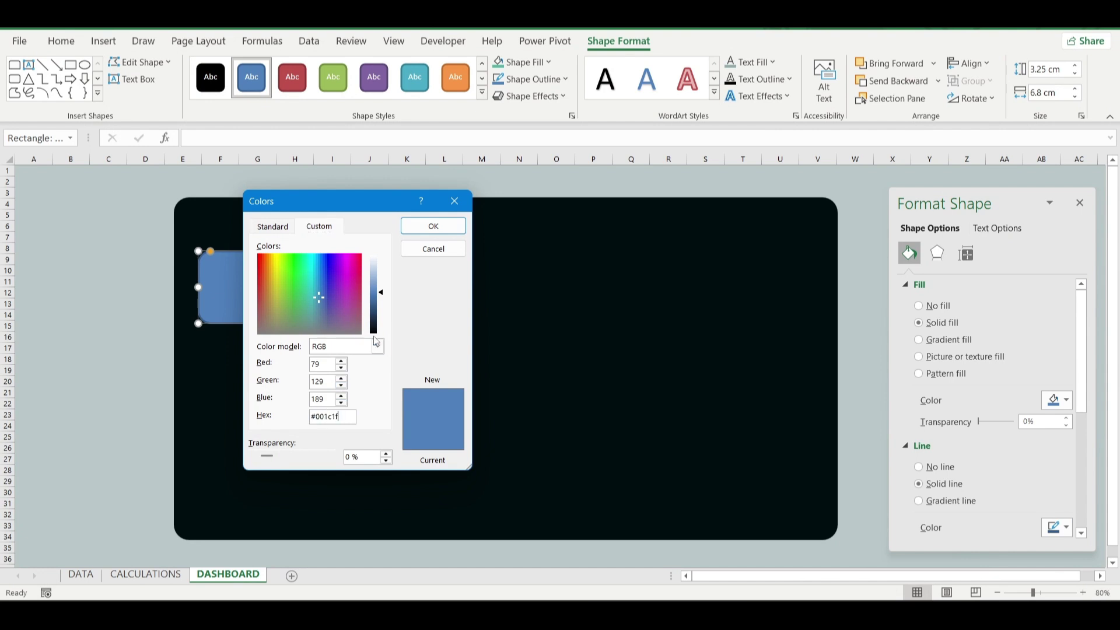
click(438, 232)
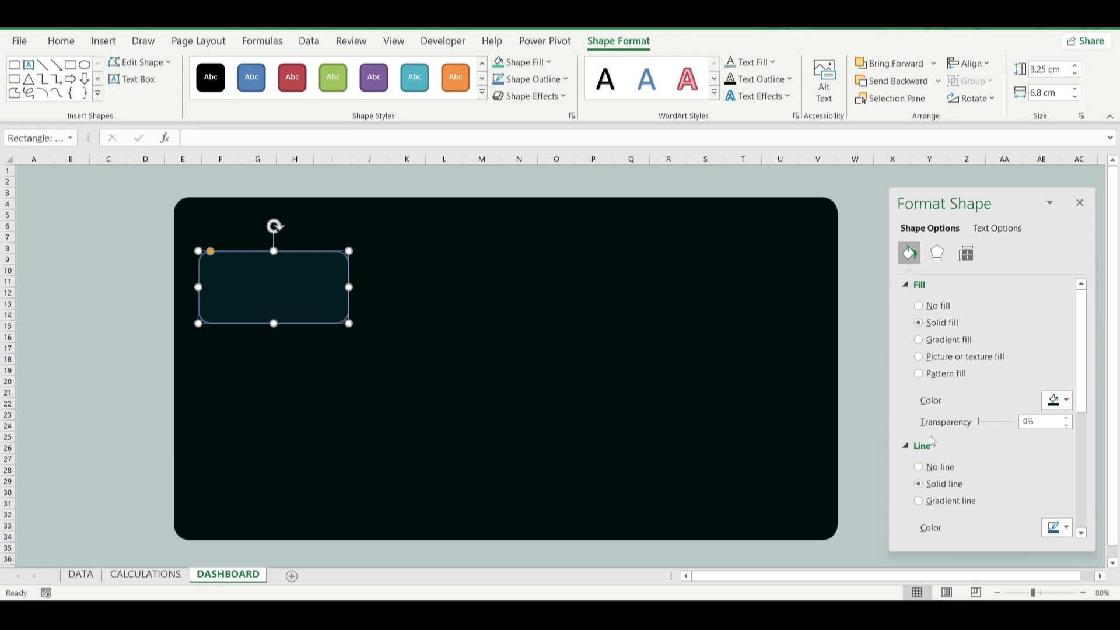
Remove the small card's outline and give it an outer shadow at 90° with 60% transparency, 4 pt blur and 3 pt distance.
click(932, 467)
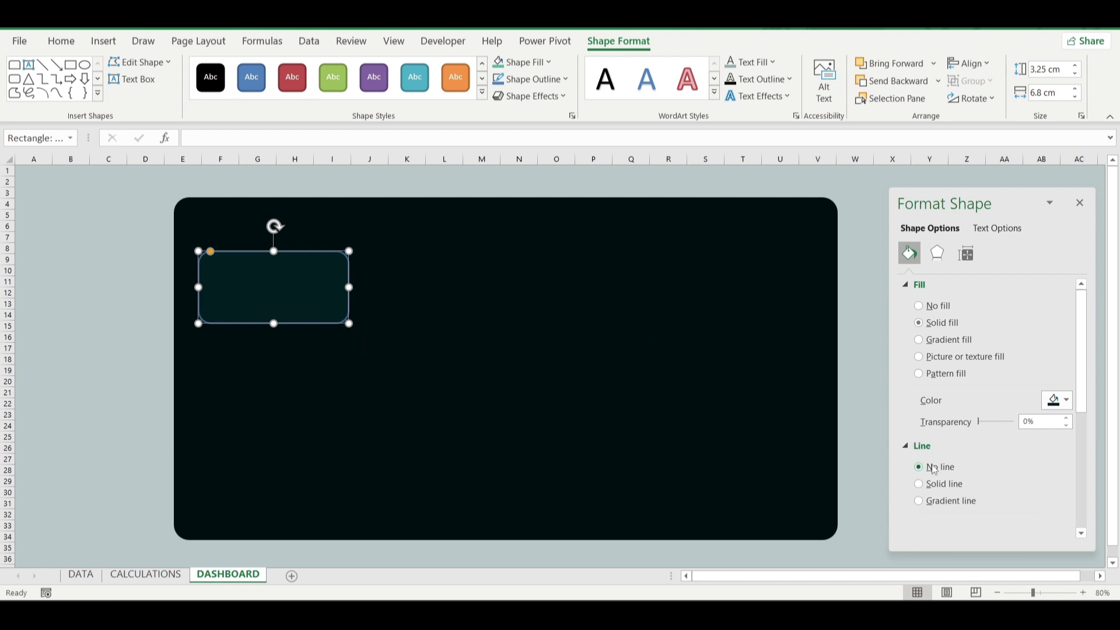
click(936, 253)
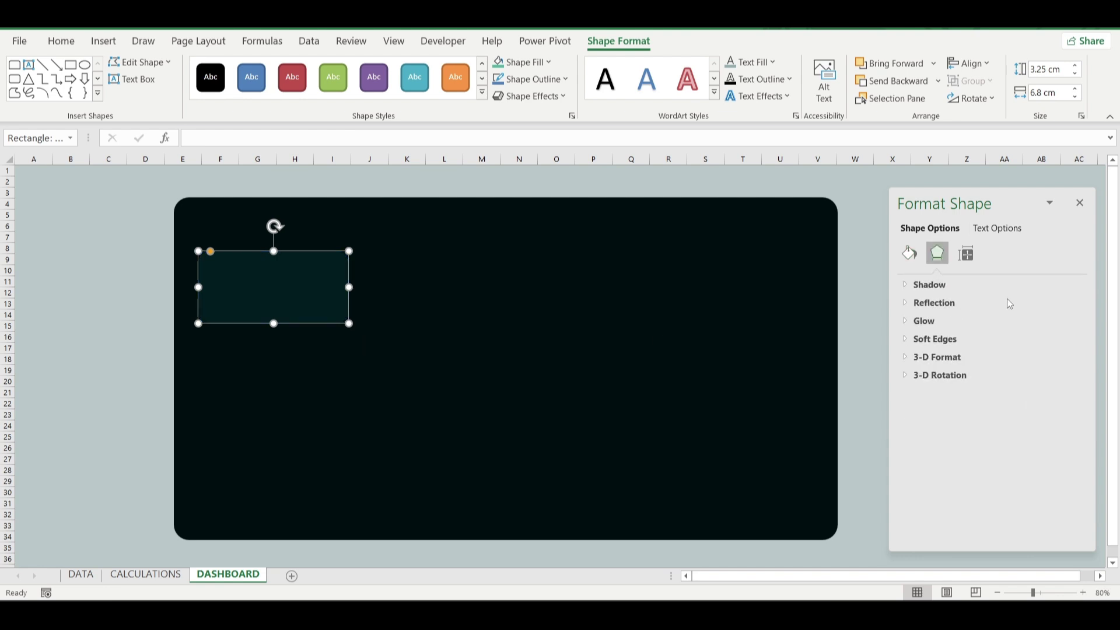
click(961, 284)
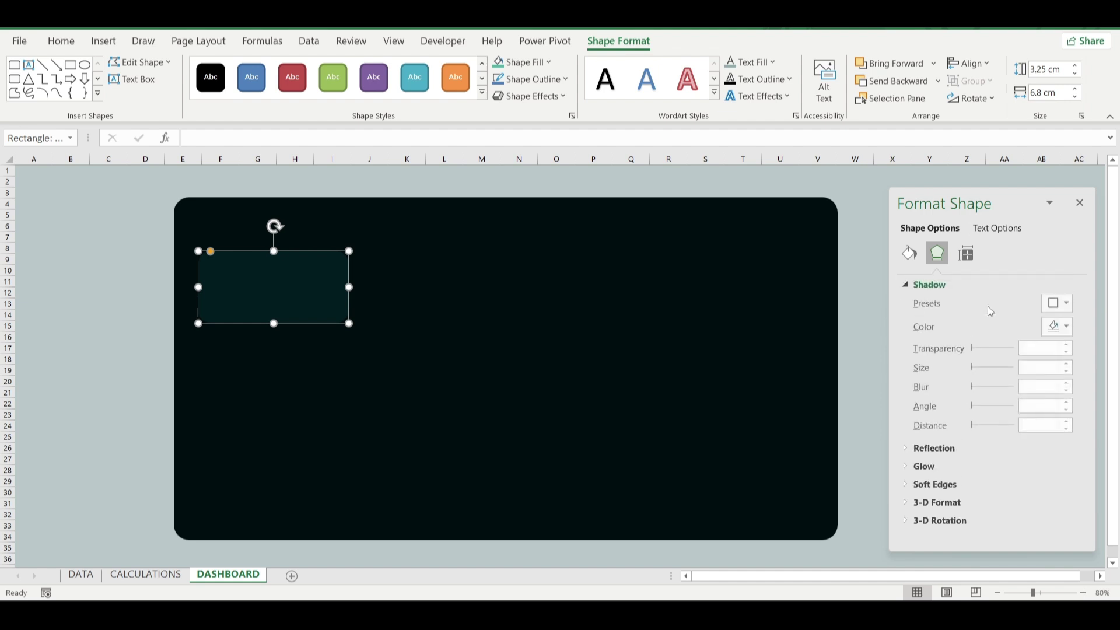
click(1058, 308)
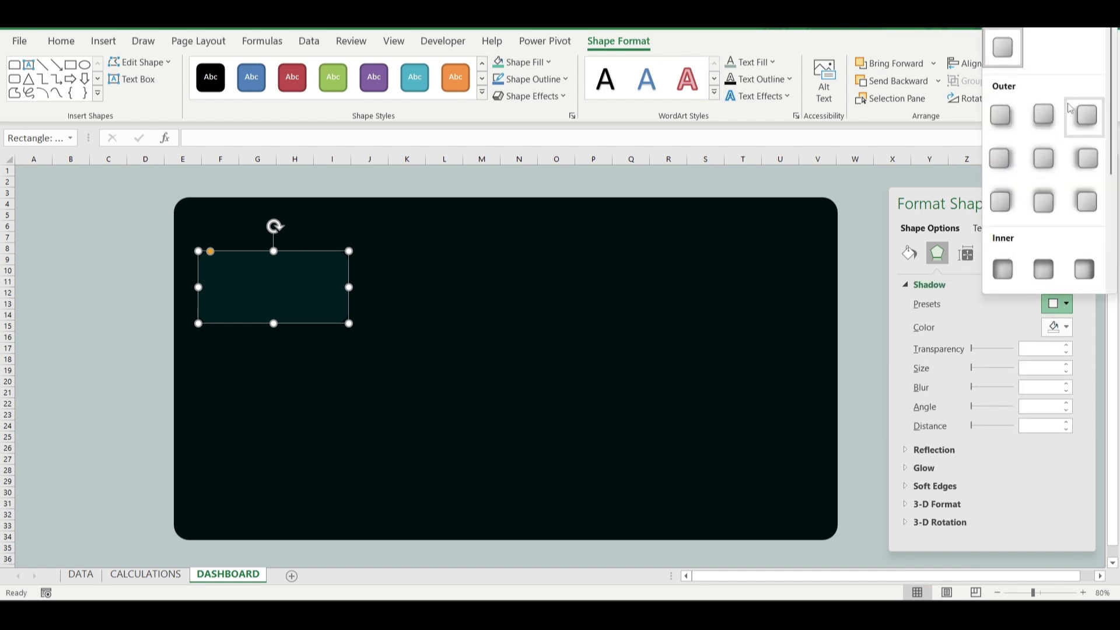
click(1085, 115)
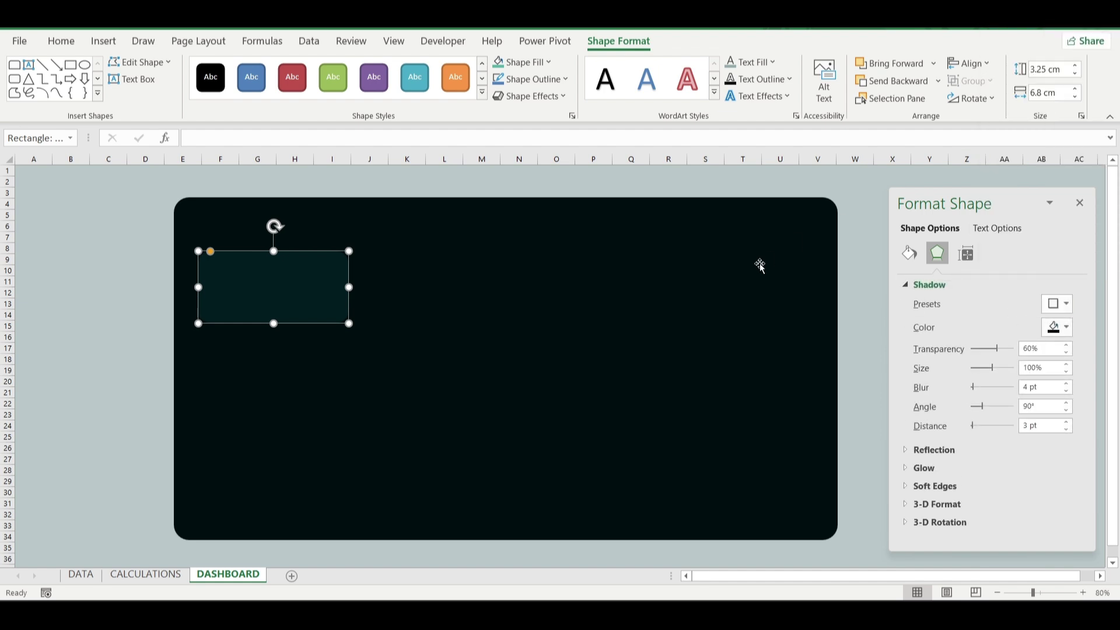
click(278, 379)
click(299, 308)
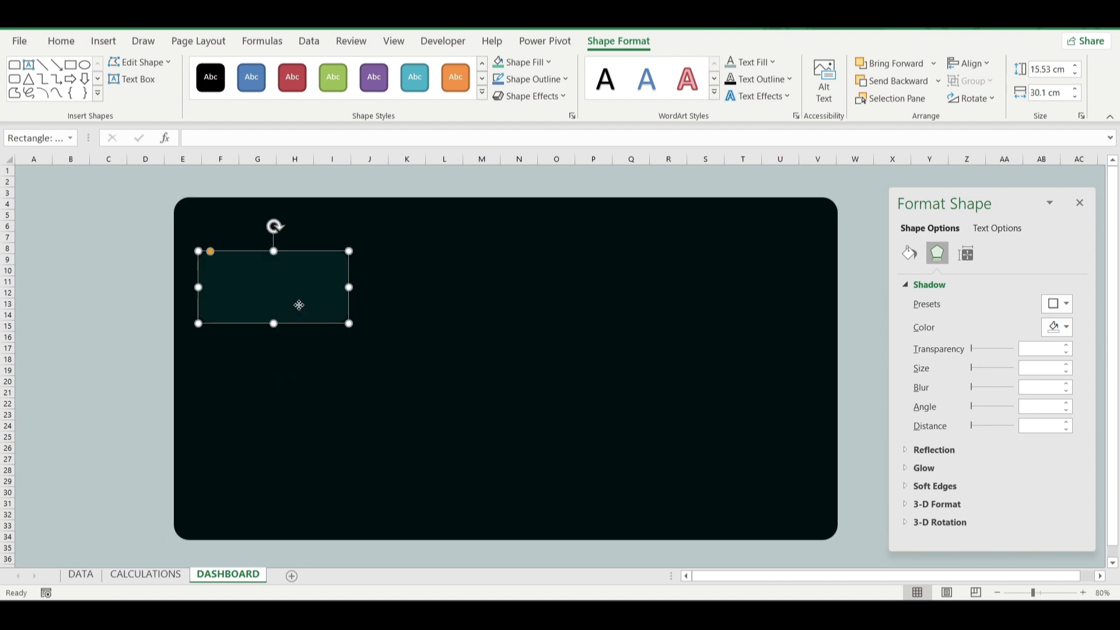
click(357, 389)
Duplicate the small card and place the copy level with it on its right, leaving a narrow gap, roughly J8 to M14.
click(311, 284)
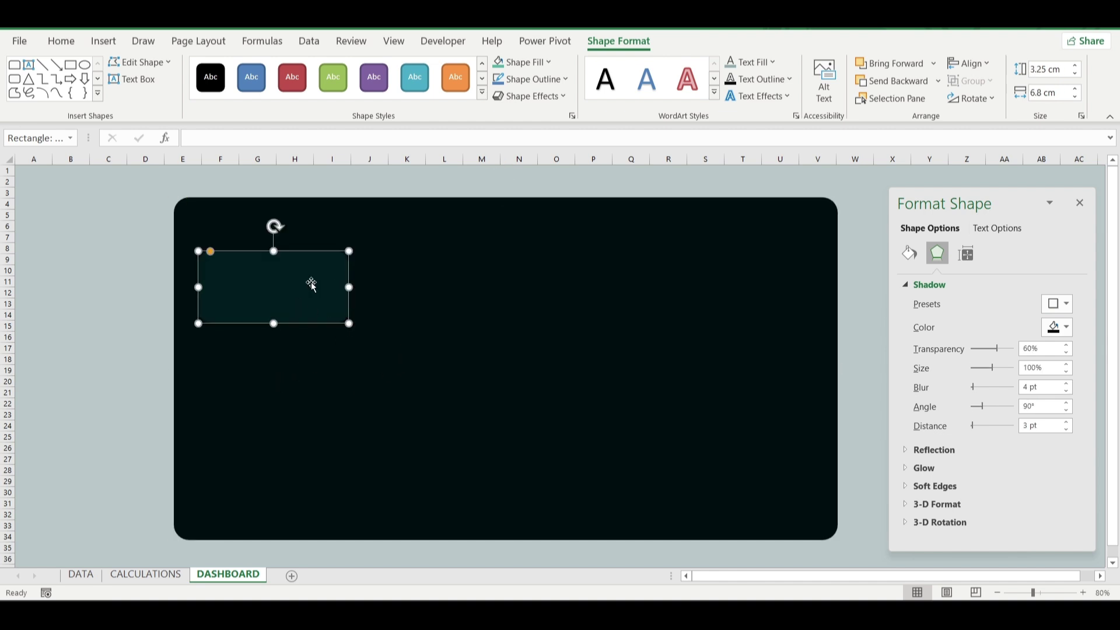
key(ctrl+d)
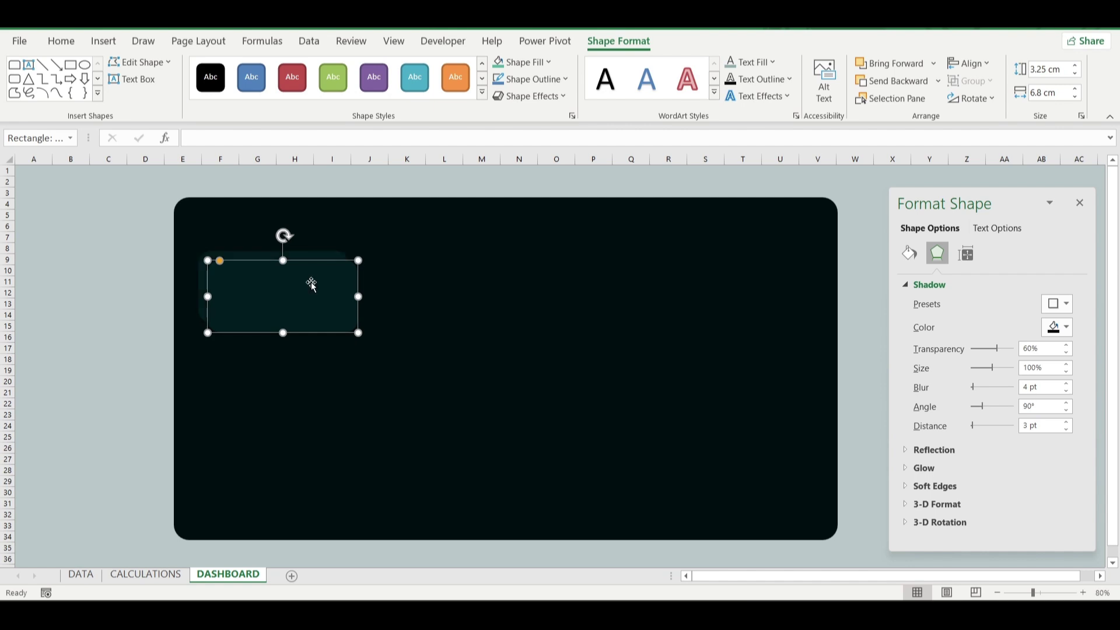
drag(312, 284, 461, 272)
Reduce the corner rounding of both small cards to about half.
click(225, 270)
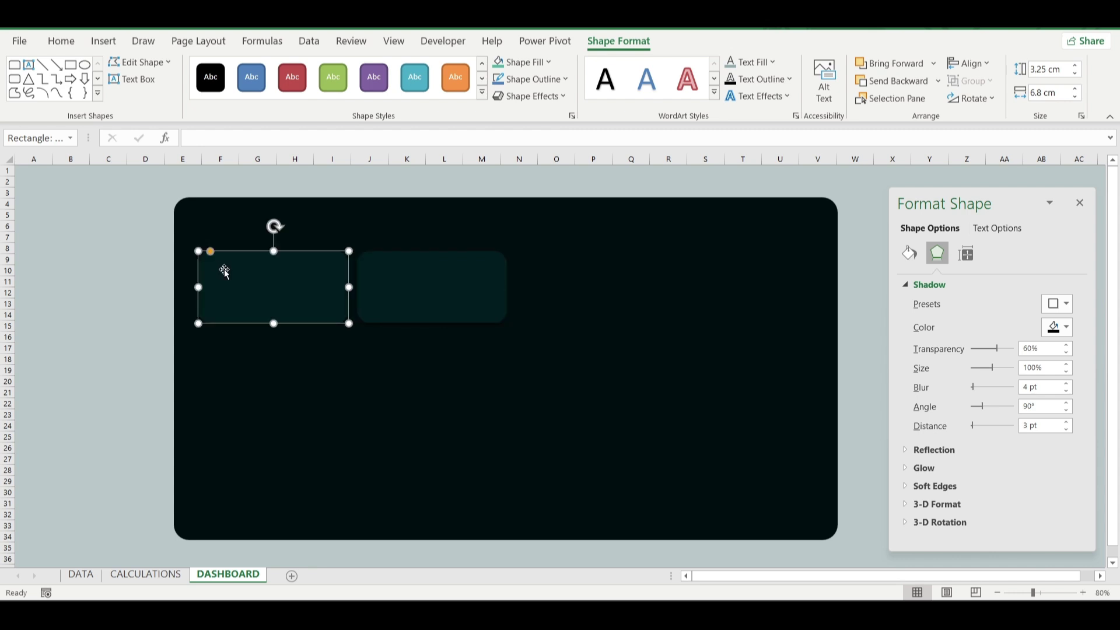
drag(210, 252, 203, 255)
click(403, 275)
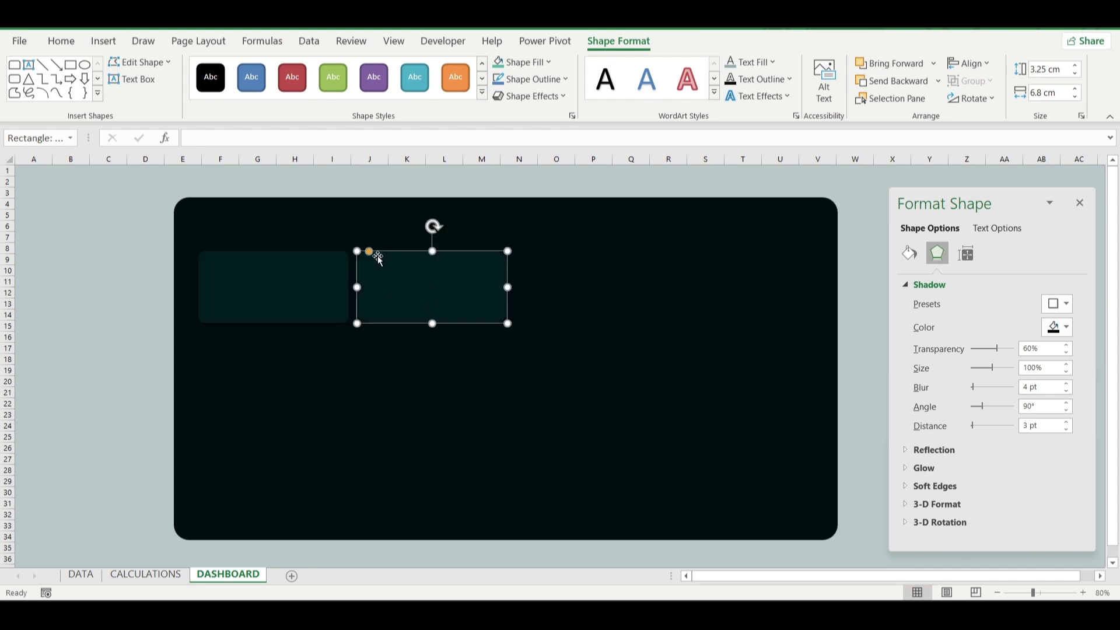
drag(370, 255, 363, 256)
key(XF86MonBrightnessUp)
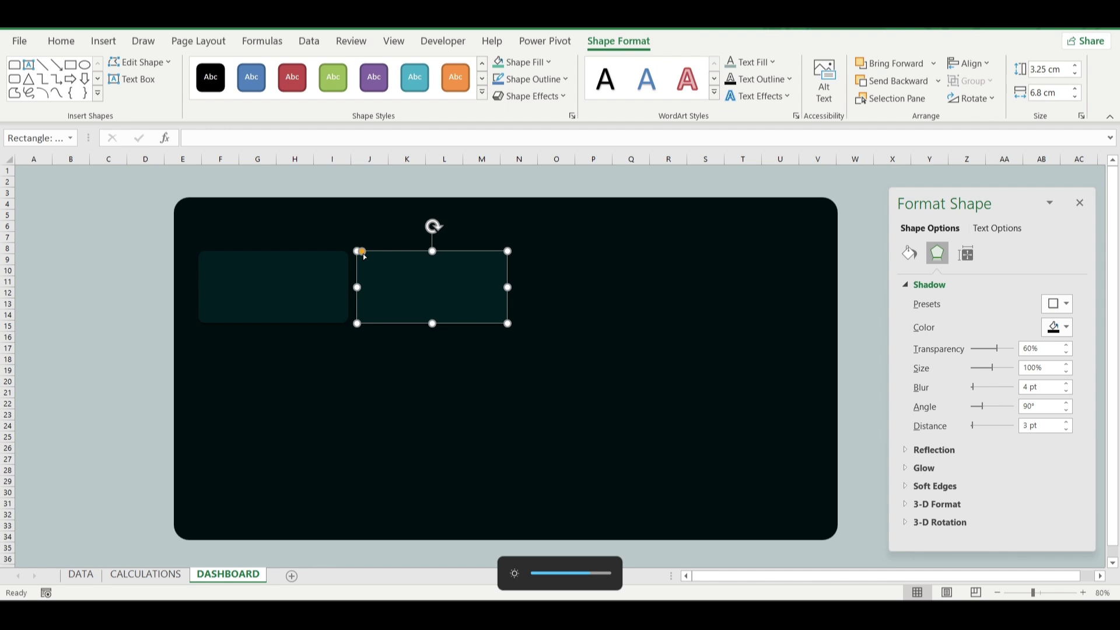
Copy both small cards together into a second row directly below, roughly rows 16 to 22, with a narrow gap between the rows.
click(319, 298)
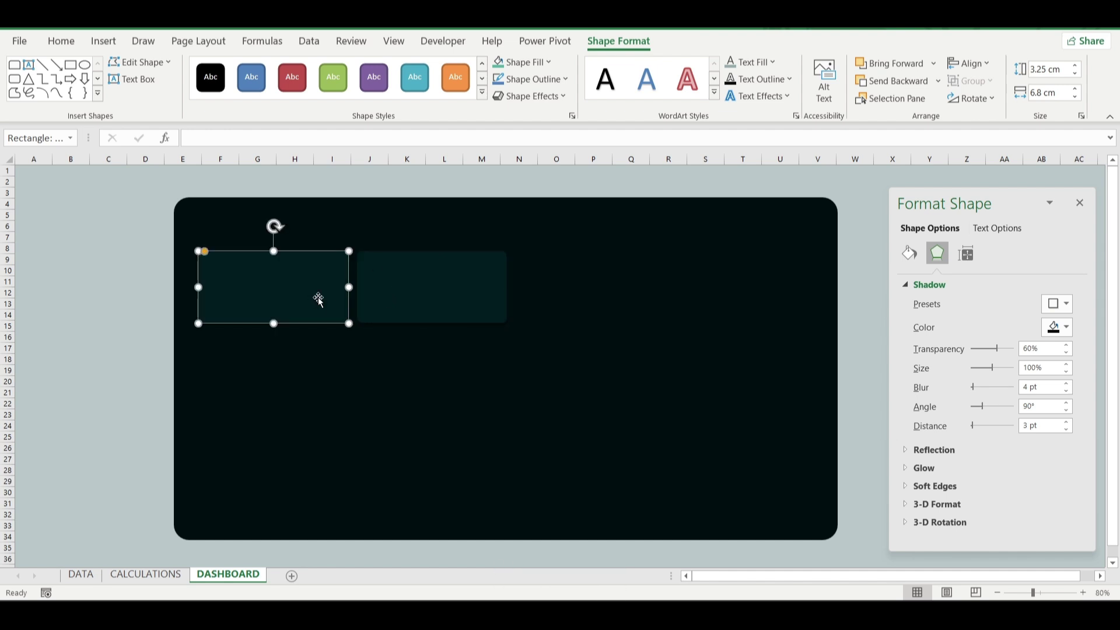
click(386, 290)
drag(391, 290, 392, 290)
click(272, 293)
click(392, 295)
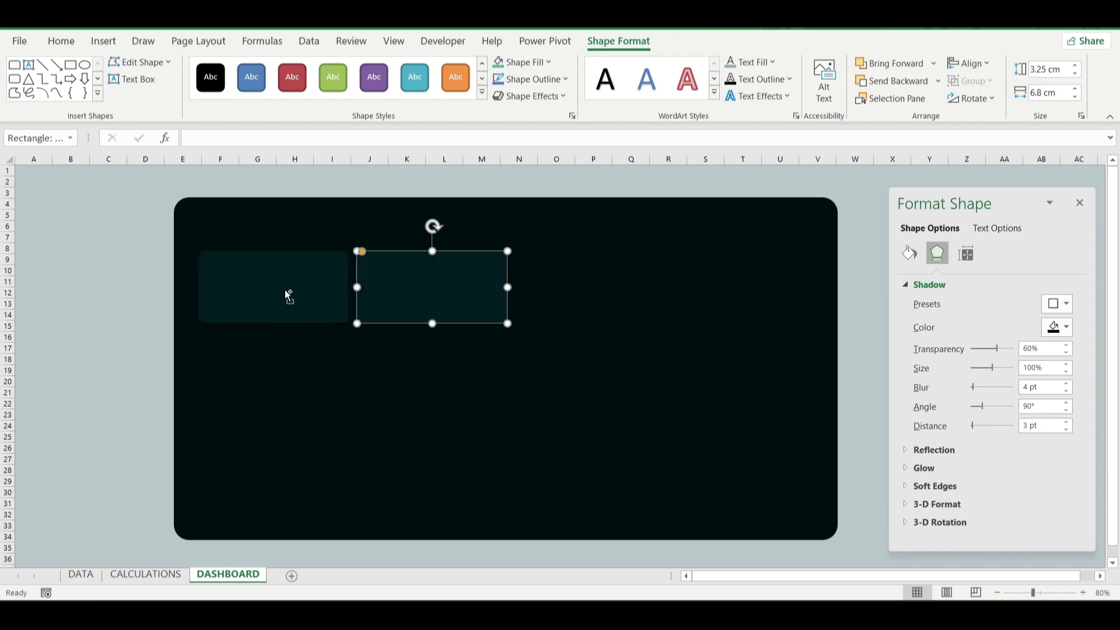
click(285, 290)
shift+click(397, 292)
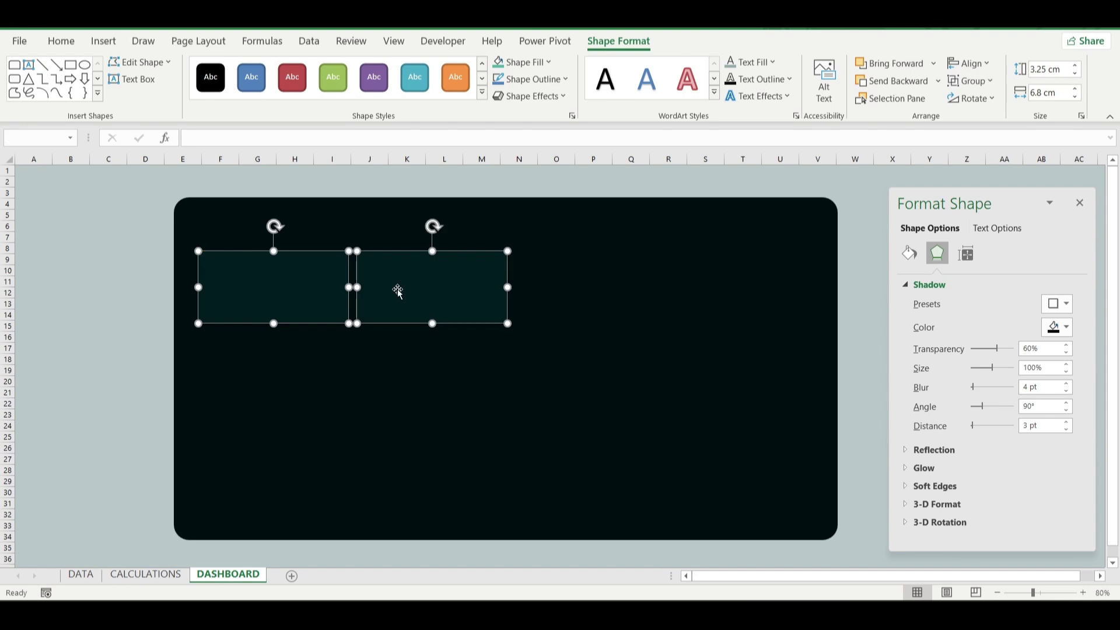
drag(397, 289, 385, 360)
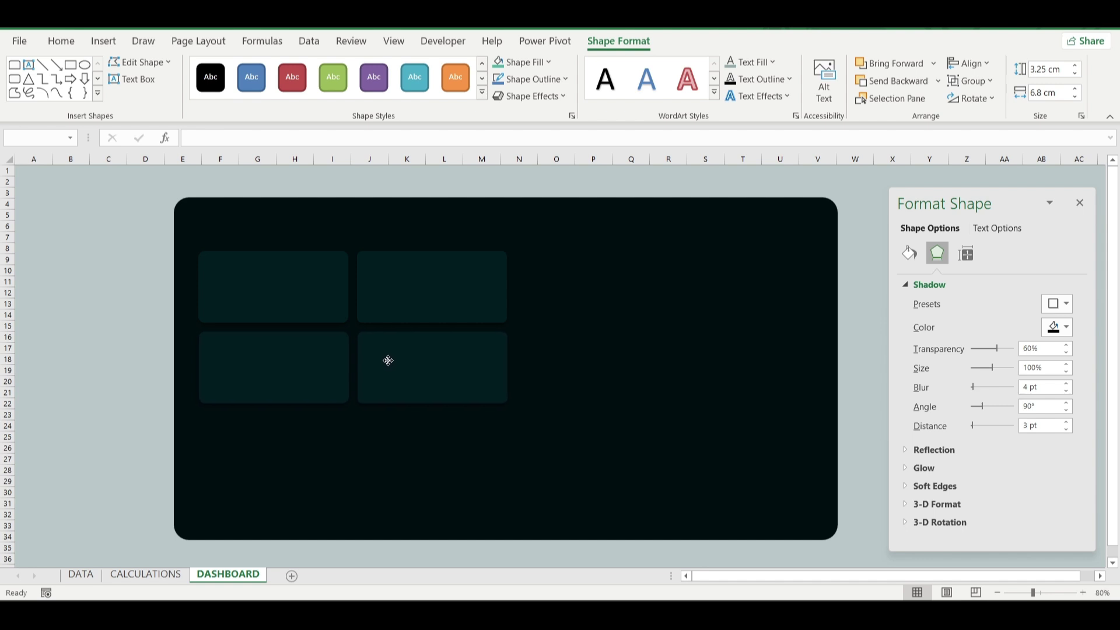
drag(388, 360, 388, 360)
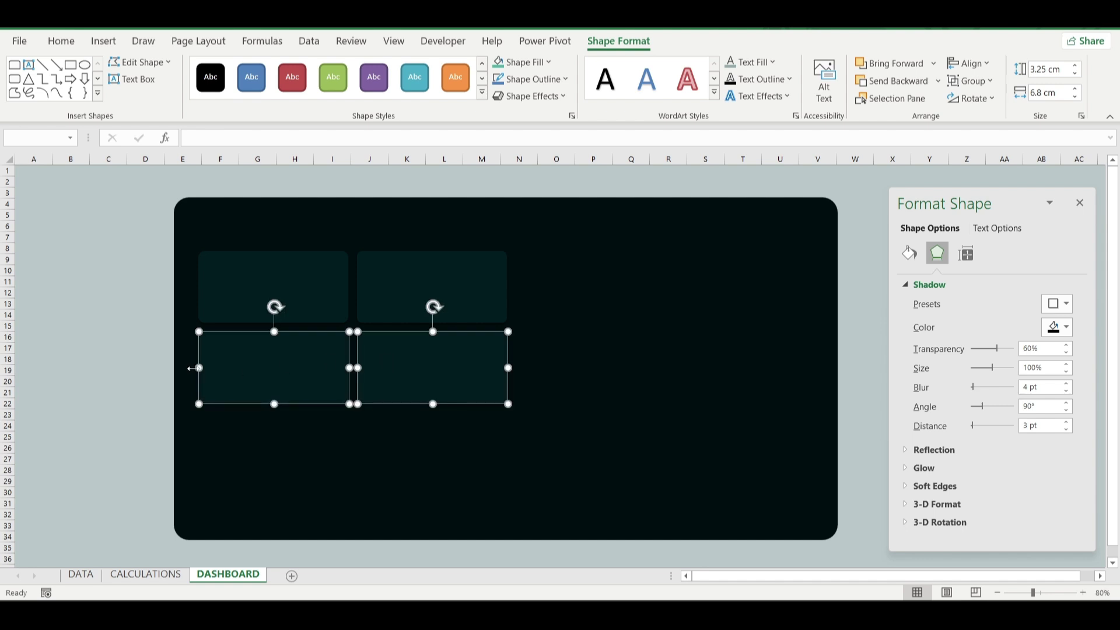
Copy a small card to the right of the top row, extend it to about 7 cm high across both rows, and reduce its corner rounding.
click(266, 429)
click(286, 373)
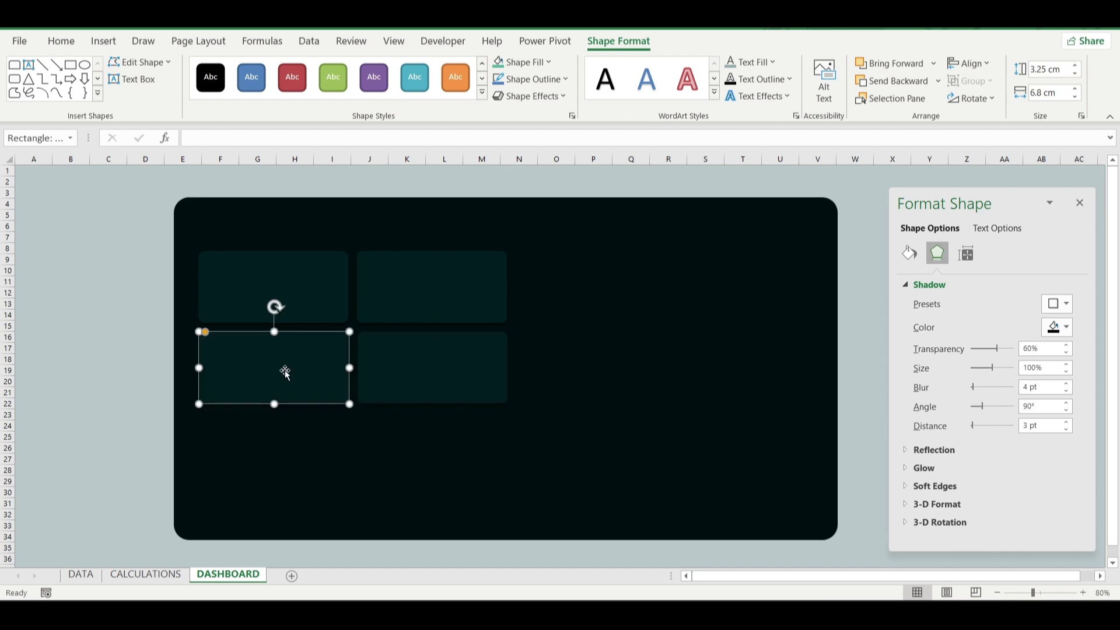
drag(284, 370, 592, 280)
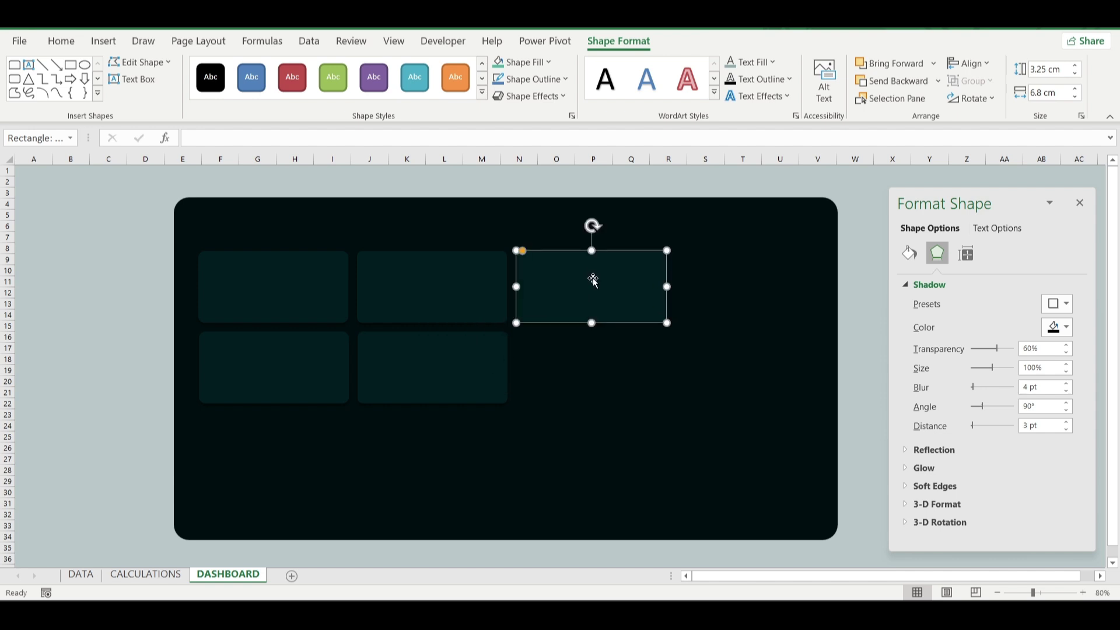
drag(591, 320, 590, 404)
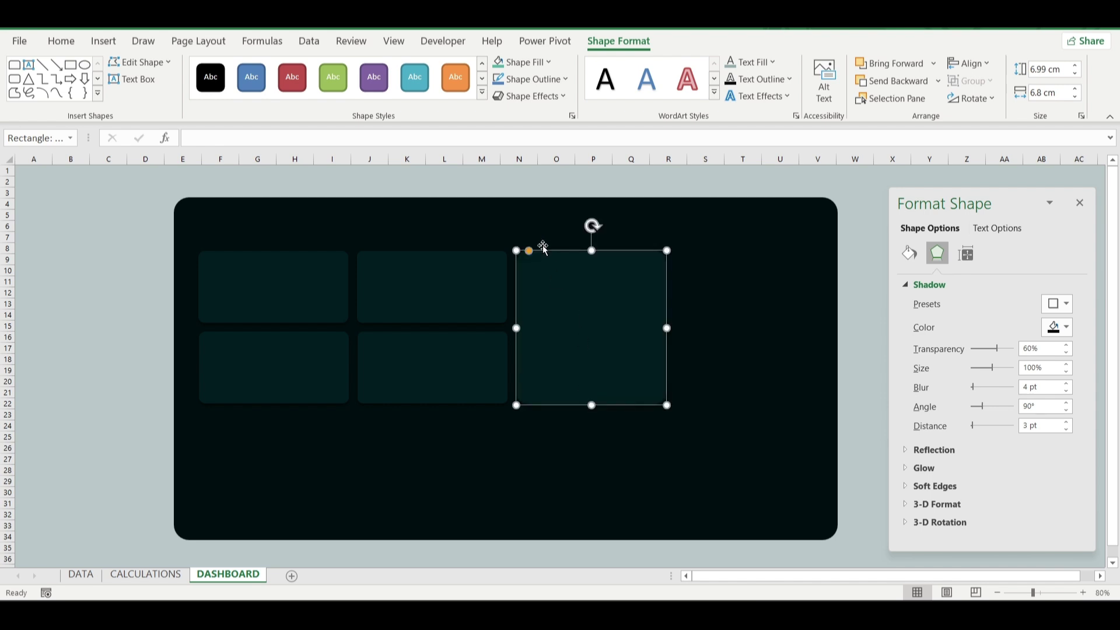
drag(528, 250, 522, 252)
Widen the dark background panel to the right to about 35 cm.
scroll(841, 360, right, 3)
click(618, 348)
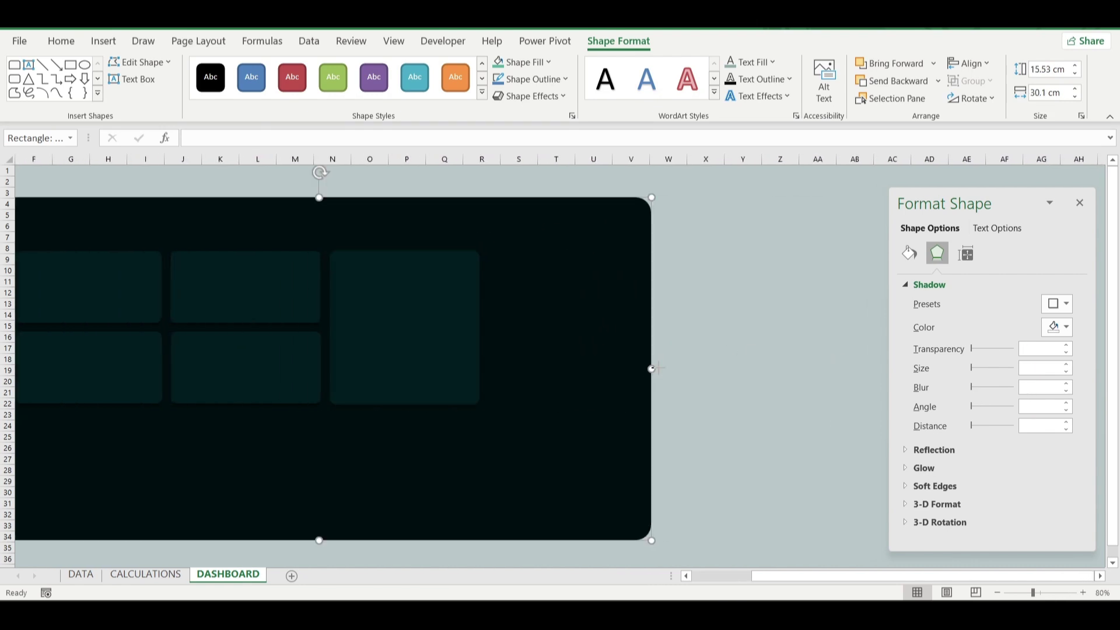
drag(651, 371, 758, 369)
scroll(652, 379, left, 3)
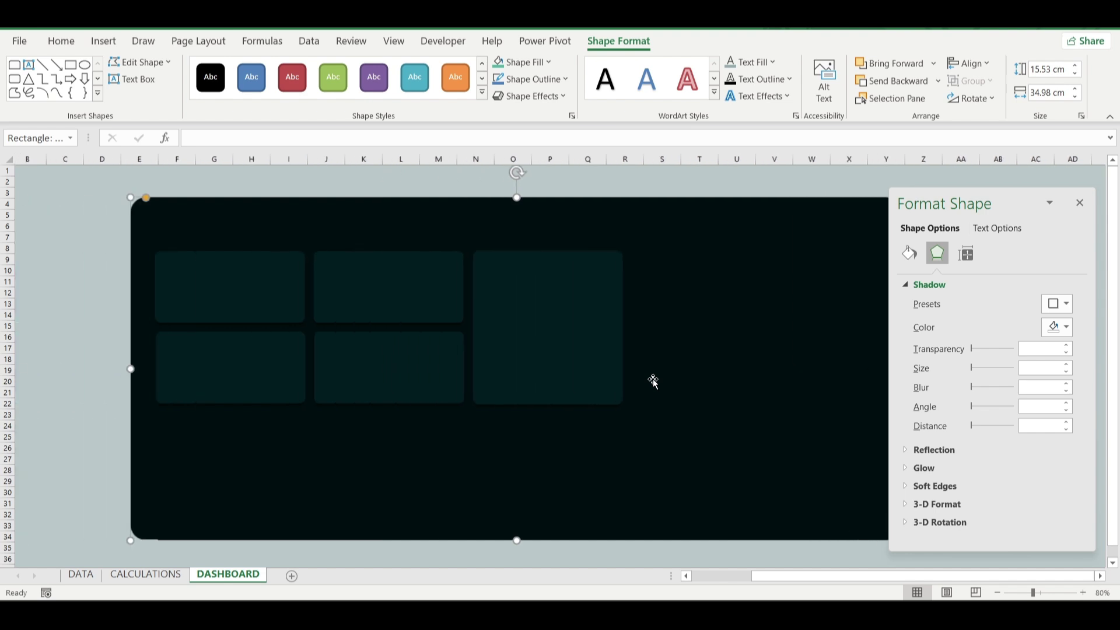
scroll(717, 357, right, 2)
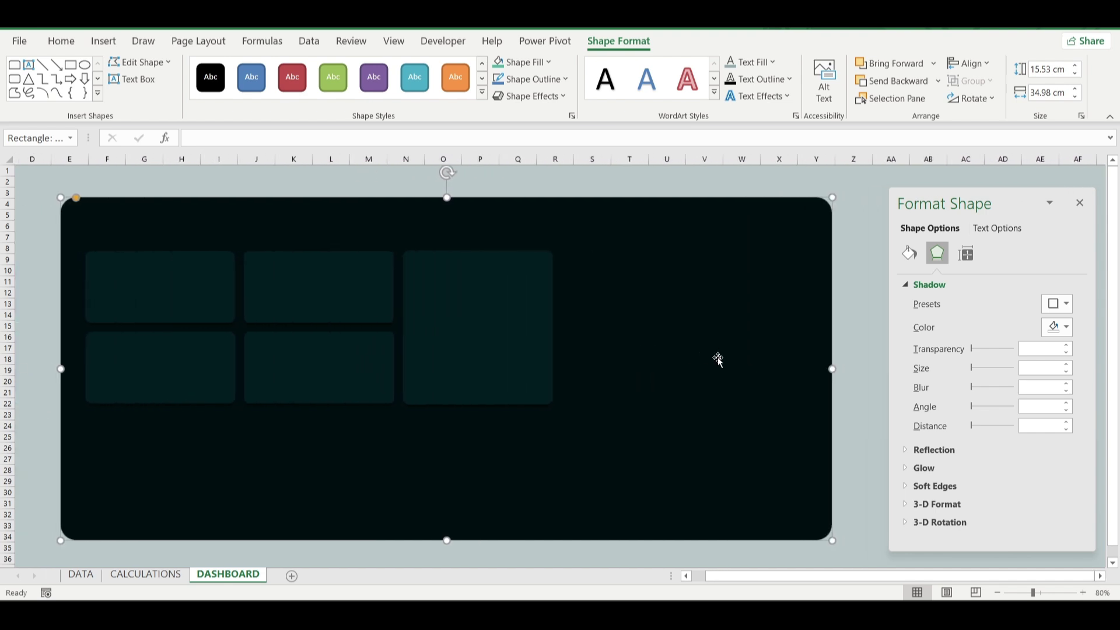
Widen the tall card to the right to about the end of column X, leaving a margin inside the dark panel.
click(552, 344)
drag(554, 328, 806, 321)
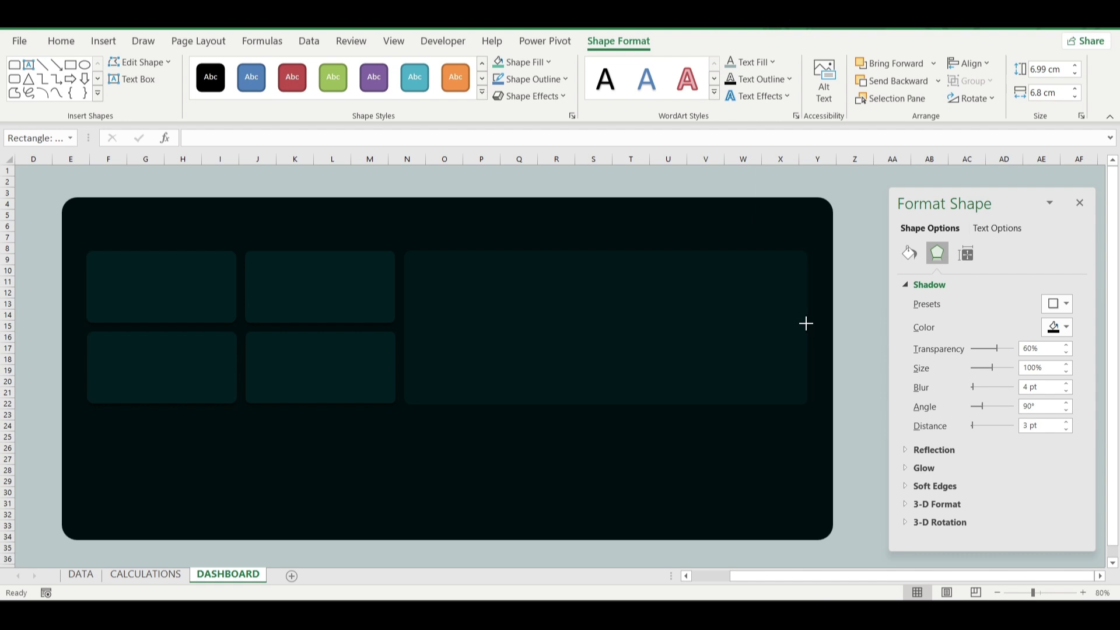
drag(805, 323, 804, 323)
click(882, 384)
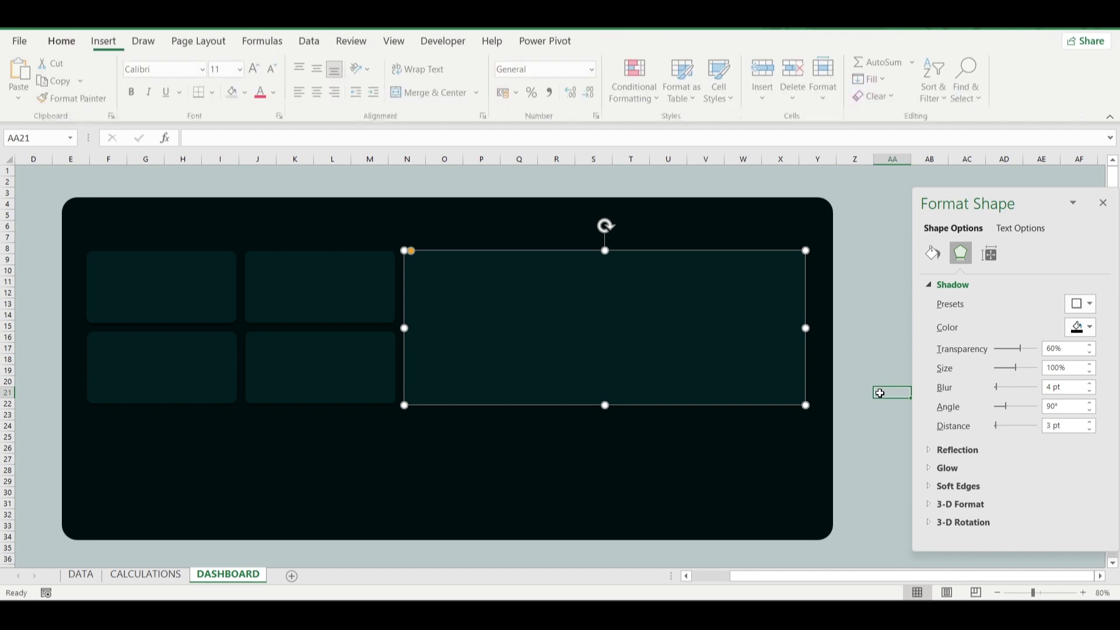
Extend the dark background panel's lower edge down to about row 36.
scroll(880, 393, down, 1)
click(470, 445)
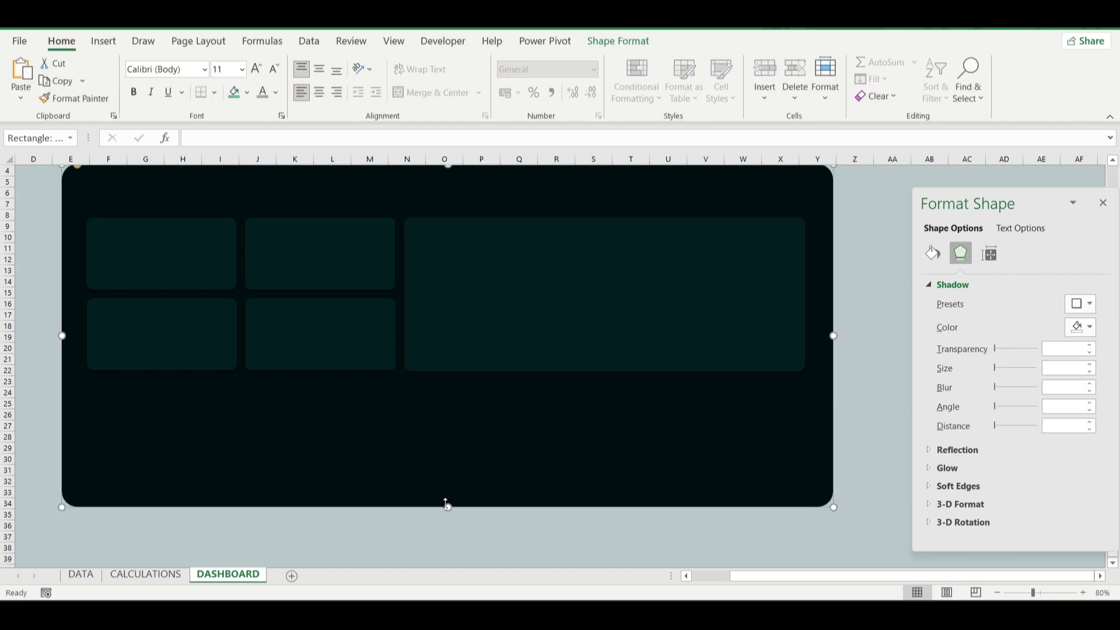
drag(448, 506, 448, 534)
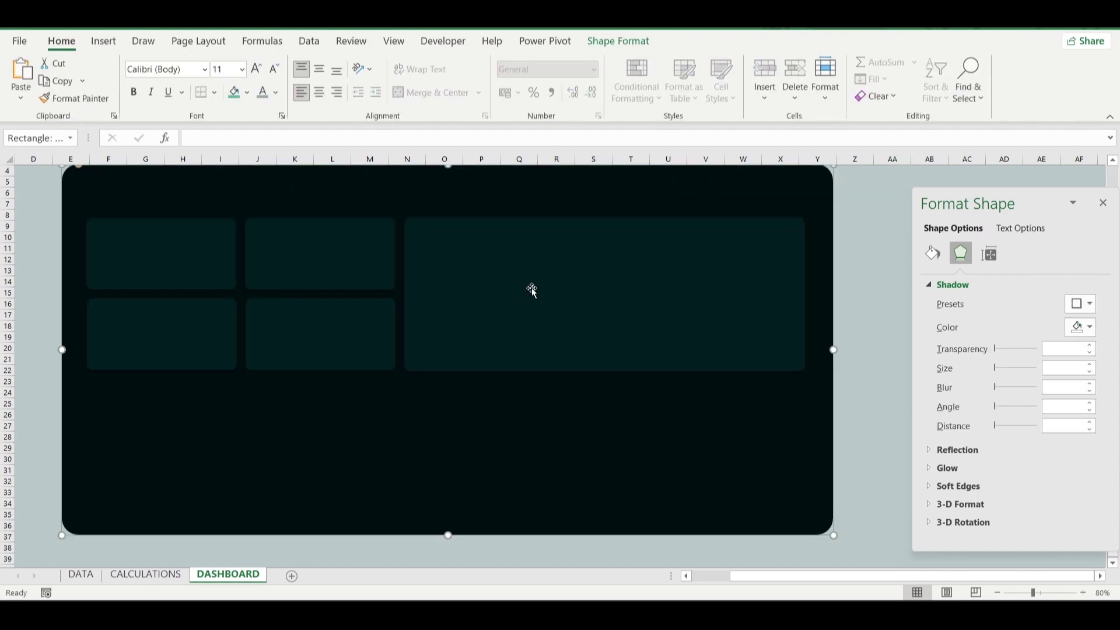
scroll(553, 412, up, 1)
Copy the wide card directly below itself and shorten the copy to end around row 35, inside the dark panel.
click(583, 326)
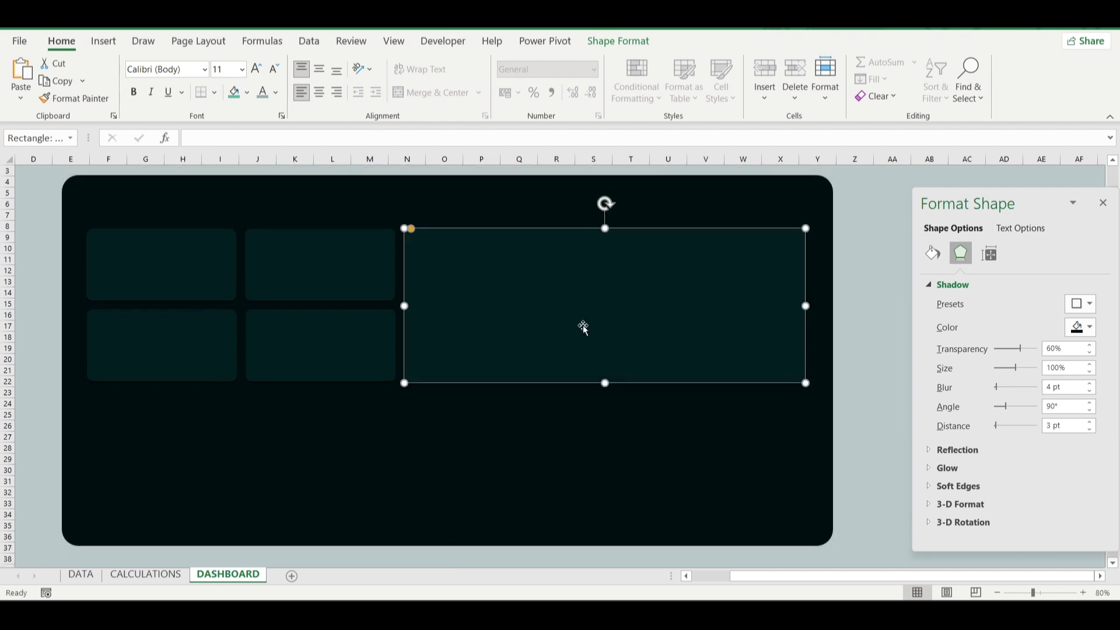
drag(585, 328, 571, 479)
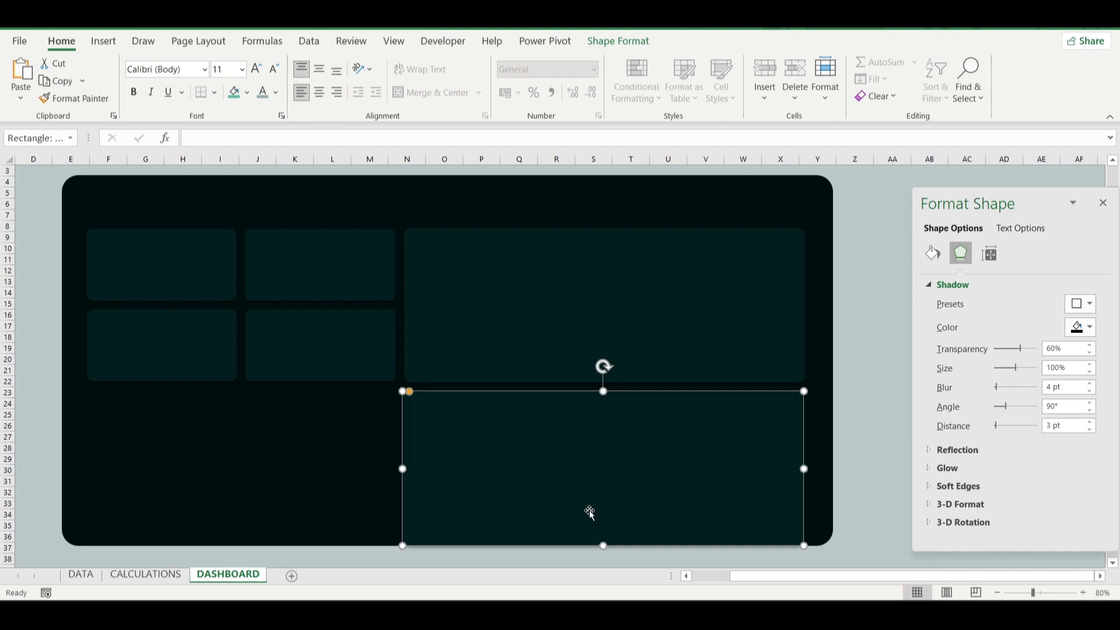
drag(600, 540, 601, 526)
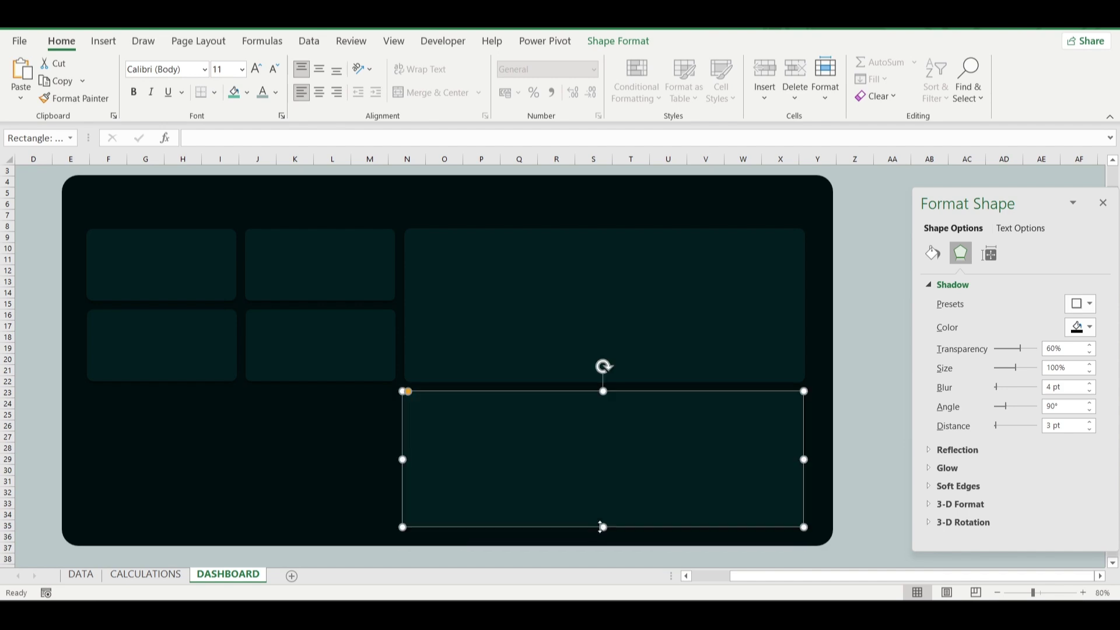
key(Escape)
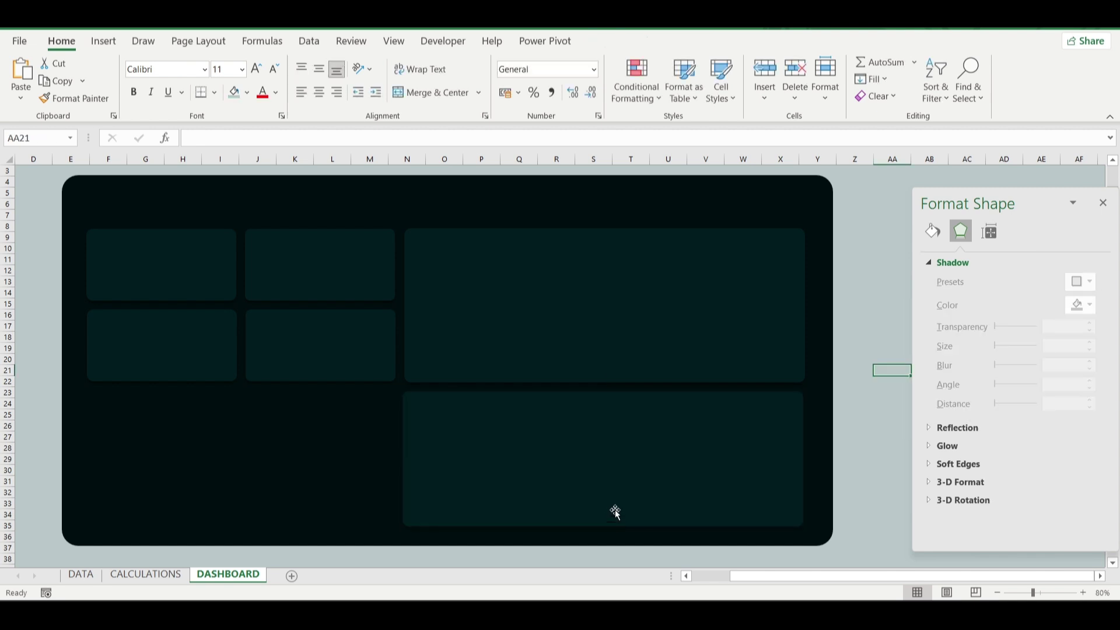
Copy the lower wide card into the space beneath the four small cards and narrow it to match their combined width.
click(623, 469)
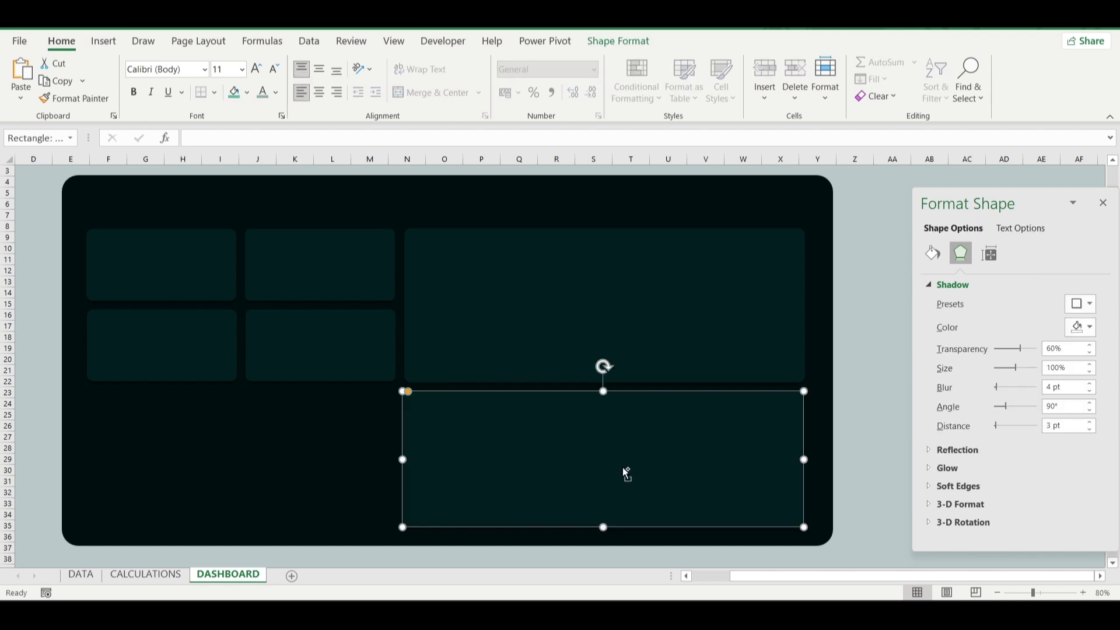
drag(622, 468, 296, 458)
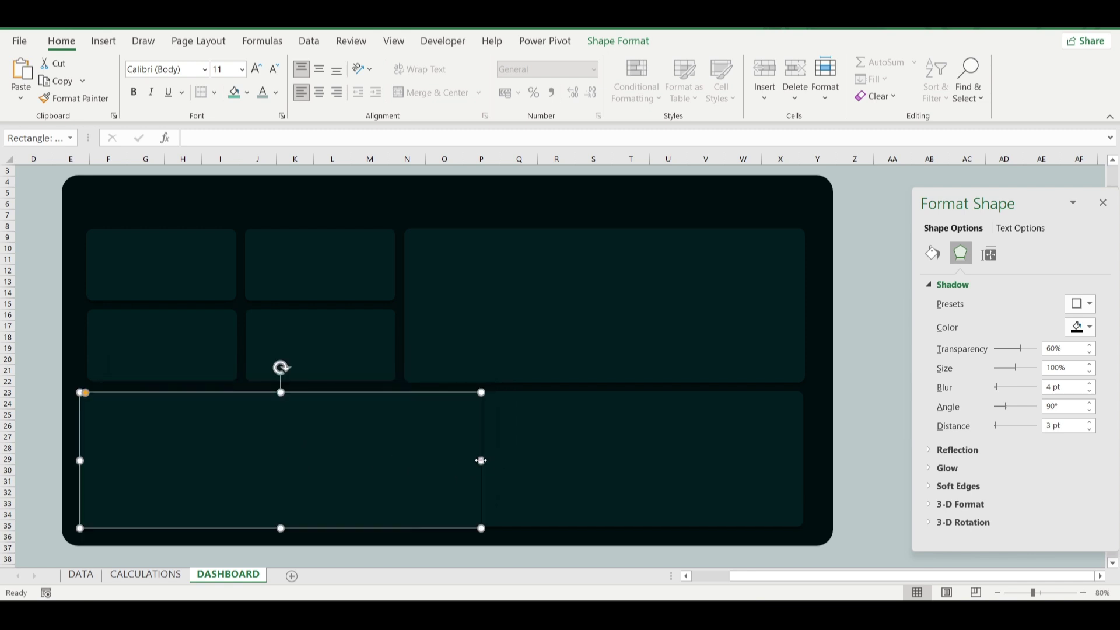
drag(481, 460, 397, 460)
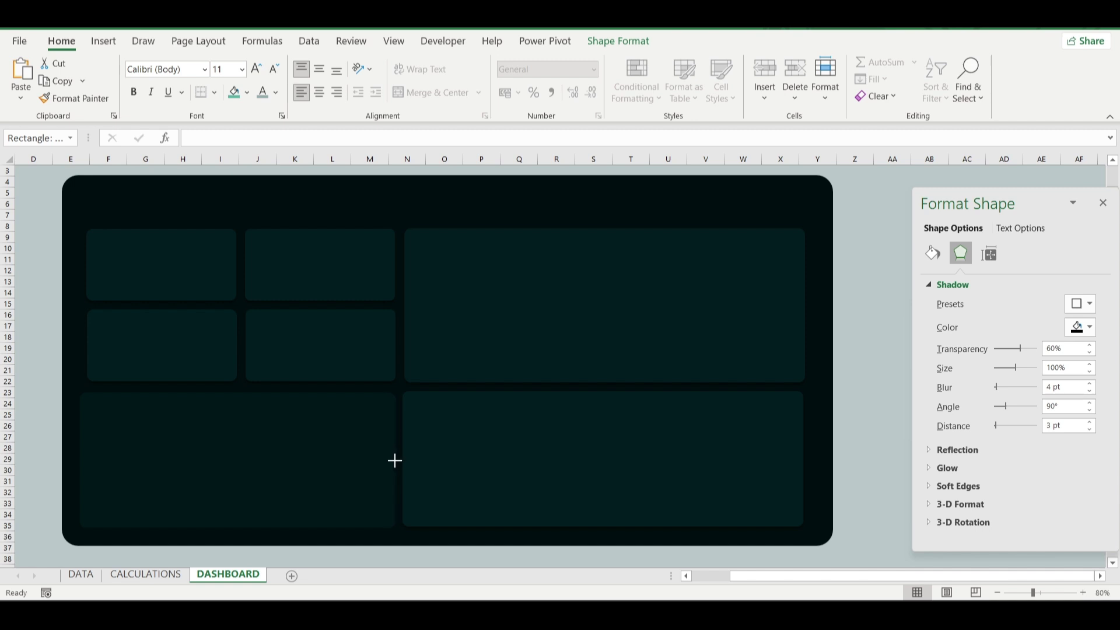
drag(394, 461, 394, 460)
key(Escape)
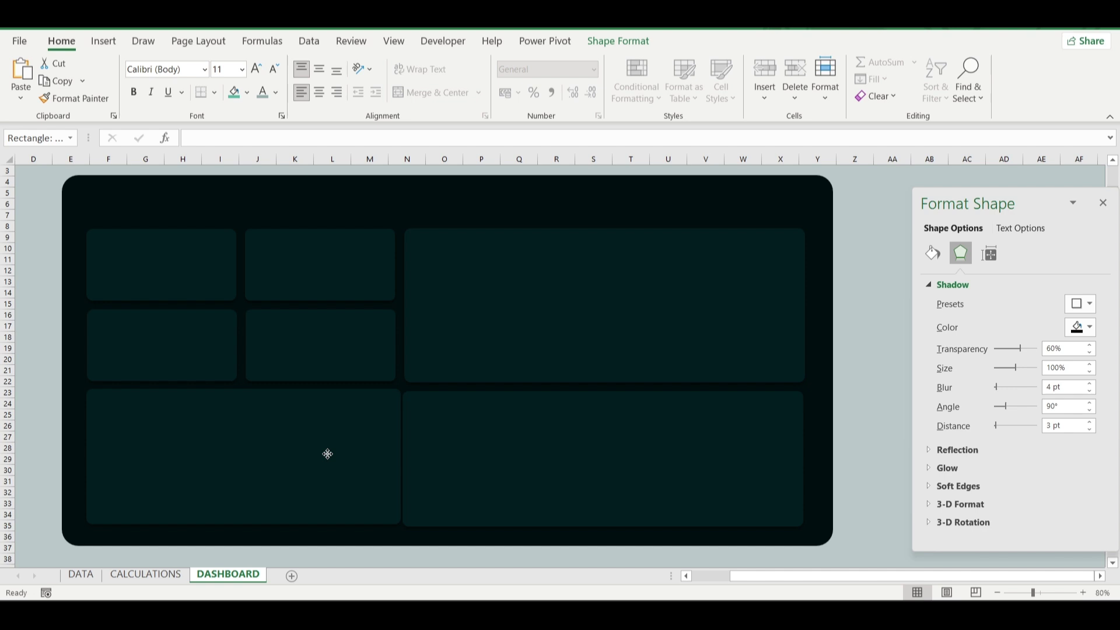
drag(327, 454, 327, 455)
drag(400, 455, 392, 455)
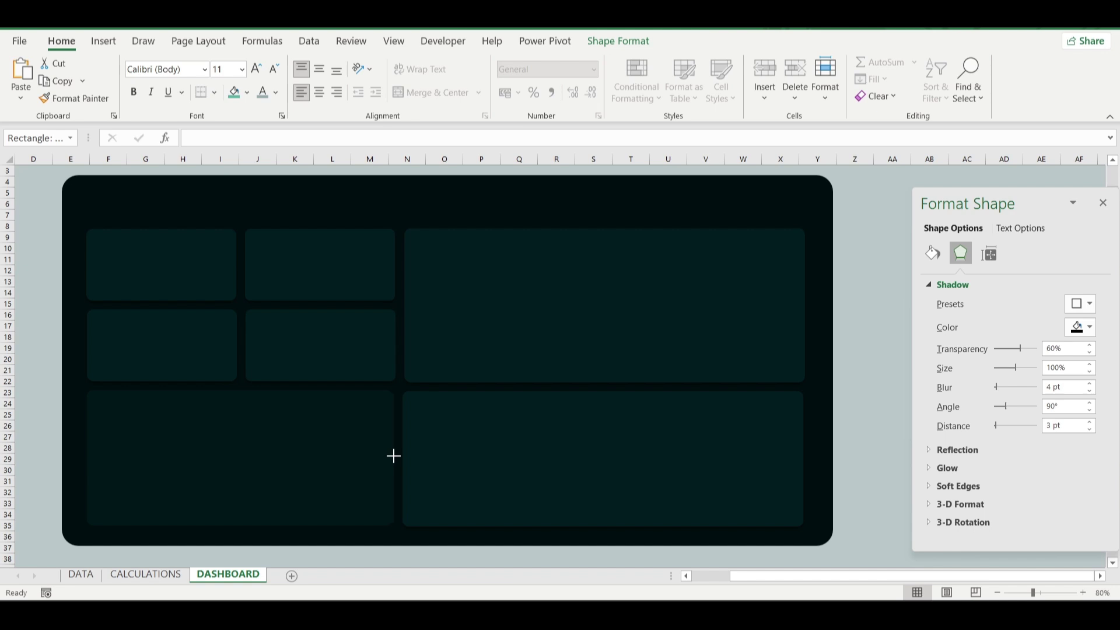
Finish sizing the lower narrow card to the four small cards' combined width and align the tops of the two lower cards.
drag(393, 456, 394, 455)
click(474, 421)
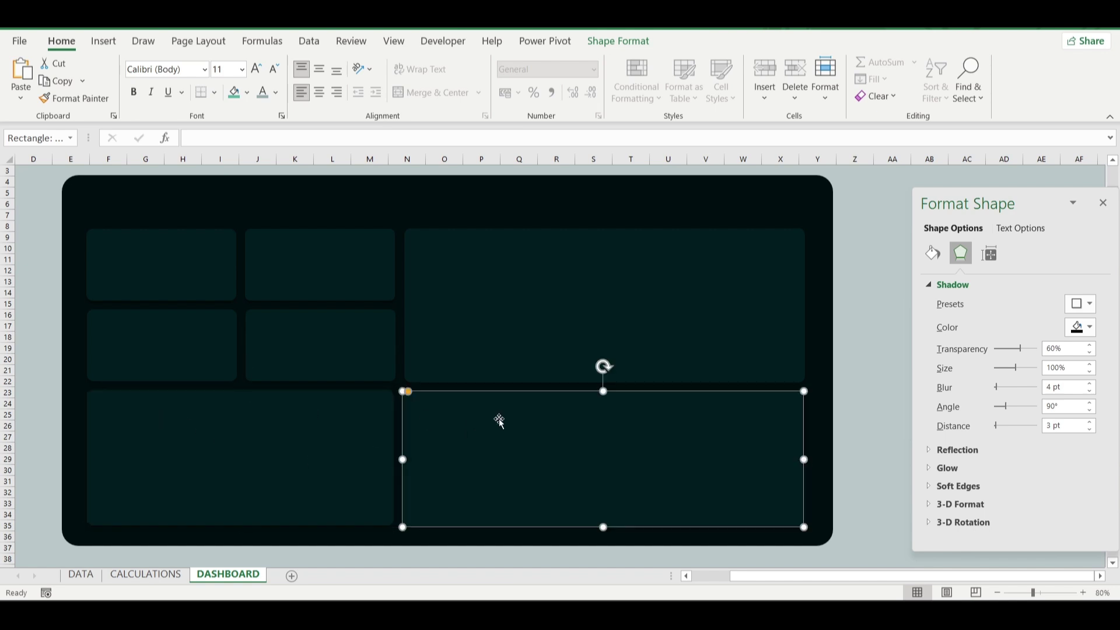
shift+click(328, 421)
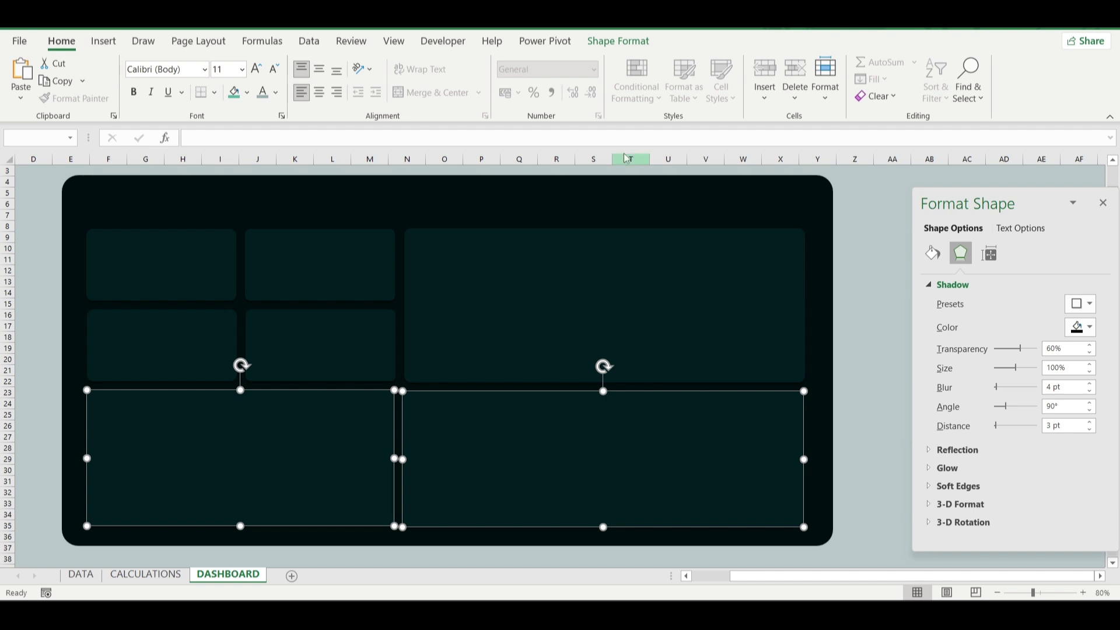
click(618, 41)
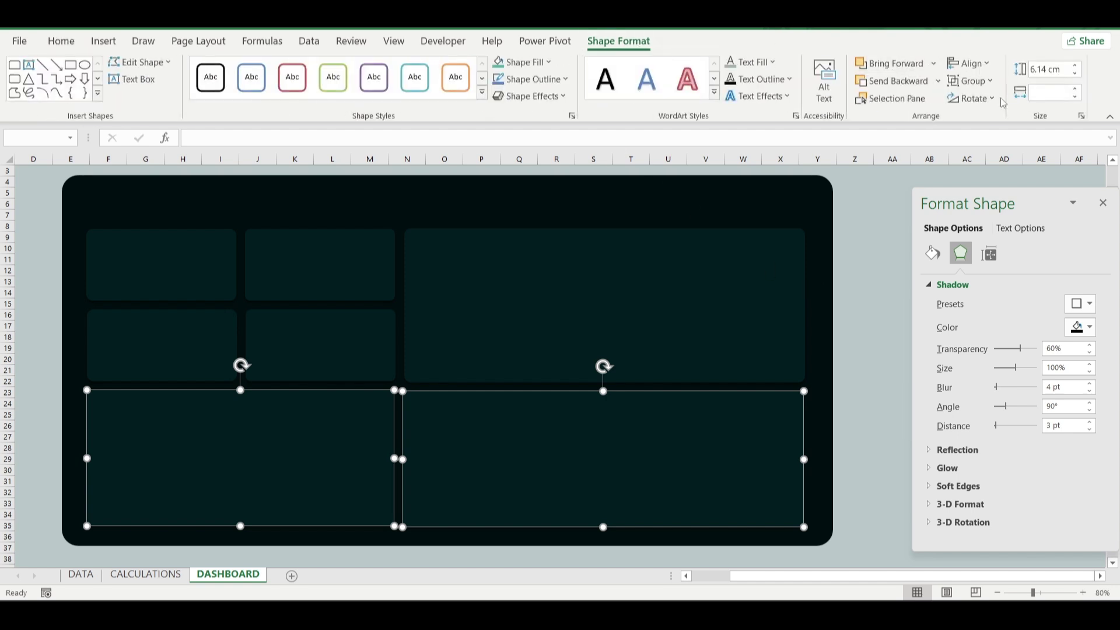
click(985, 63)
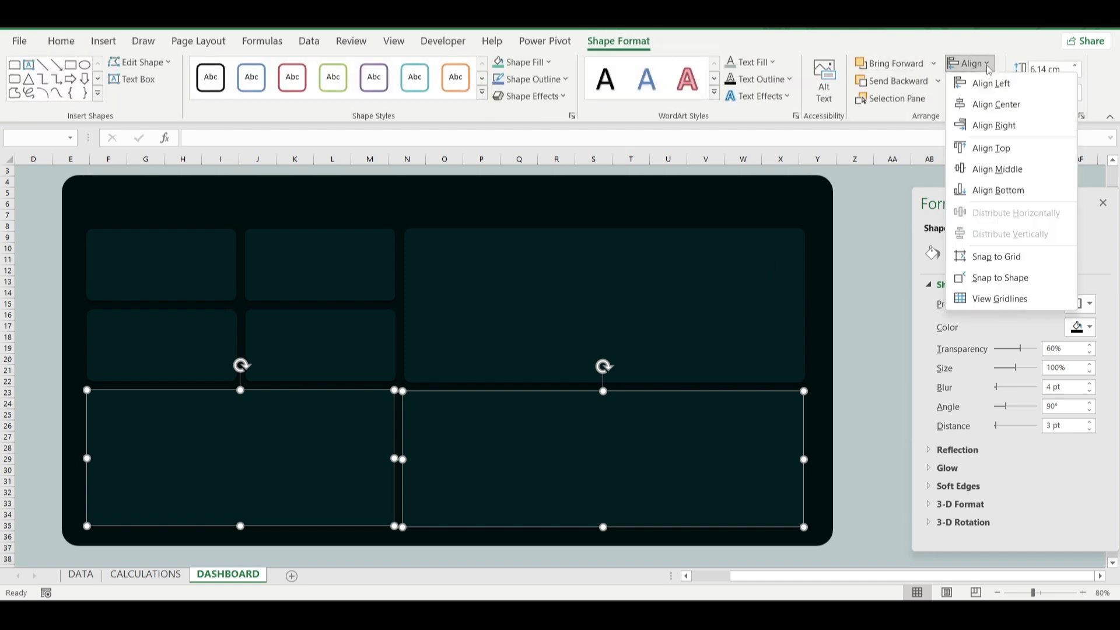
click(995, 153)
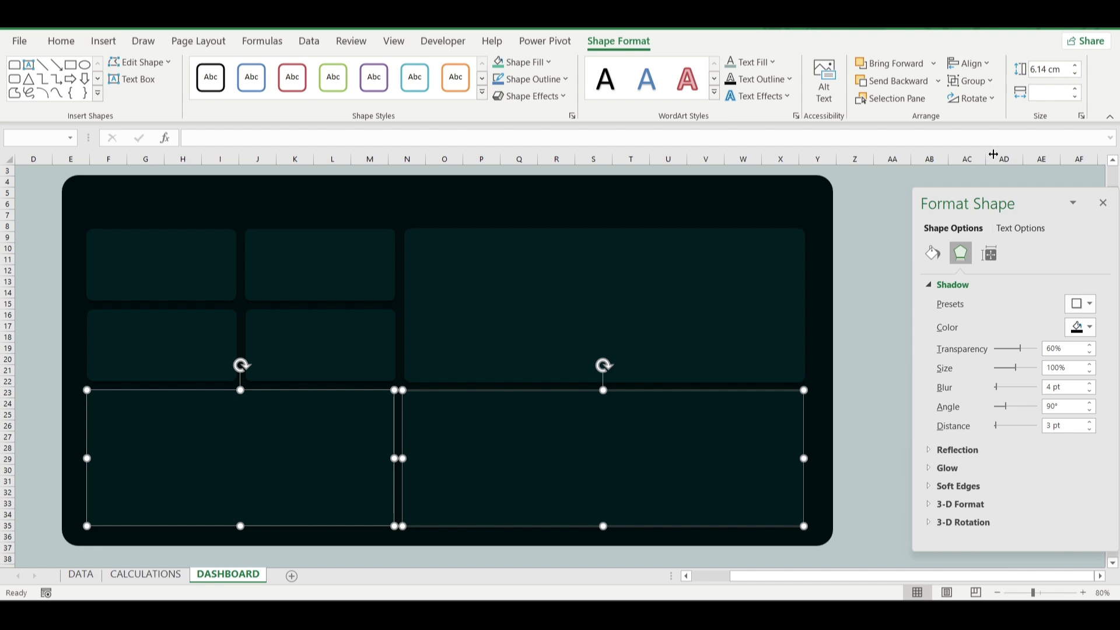
click(869, 390)
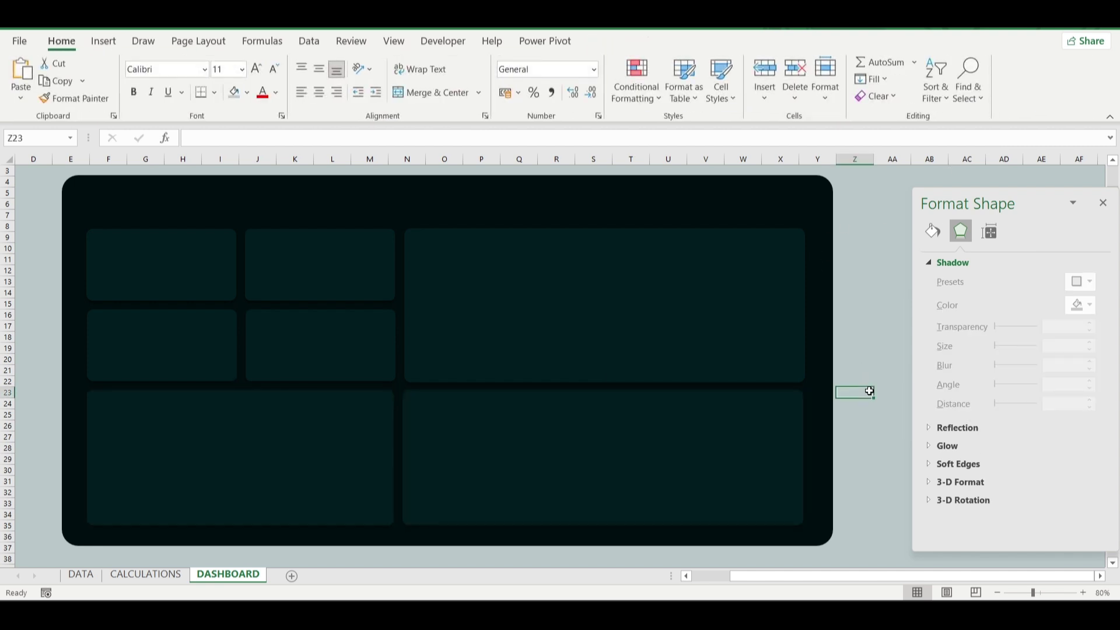
Nudge both lower cards slightly to the right so their edges line up with the cards above.
click(725, 441)
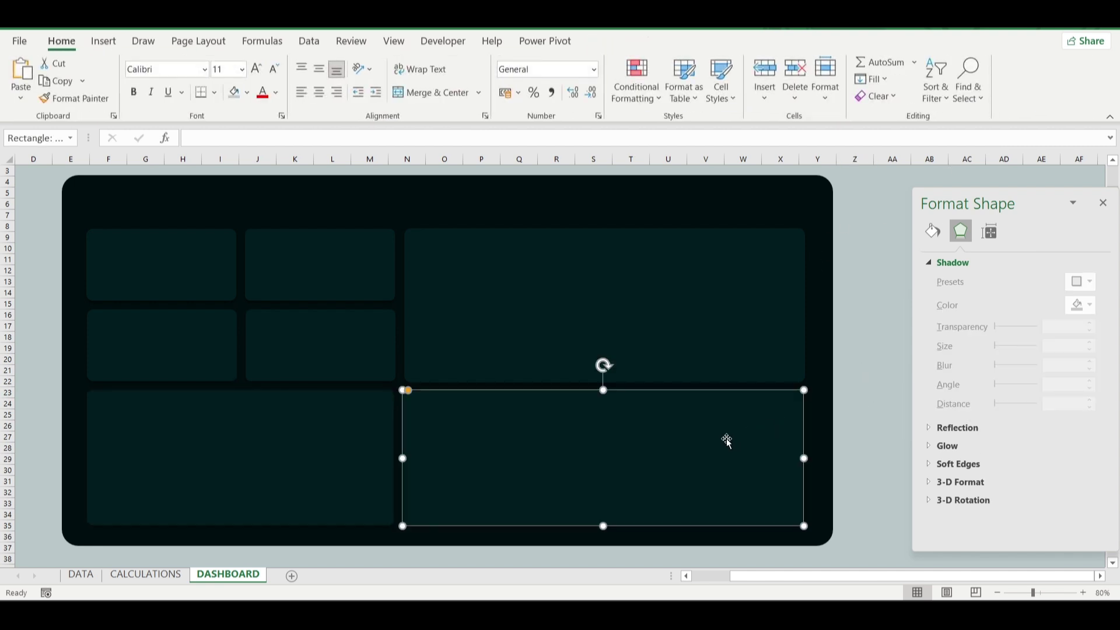
shift+click(329, 446)
key(Right)
key(Right)
key(Right)
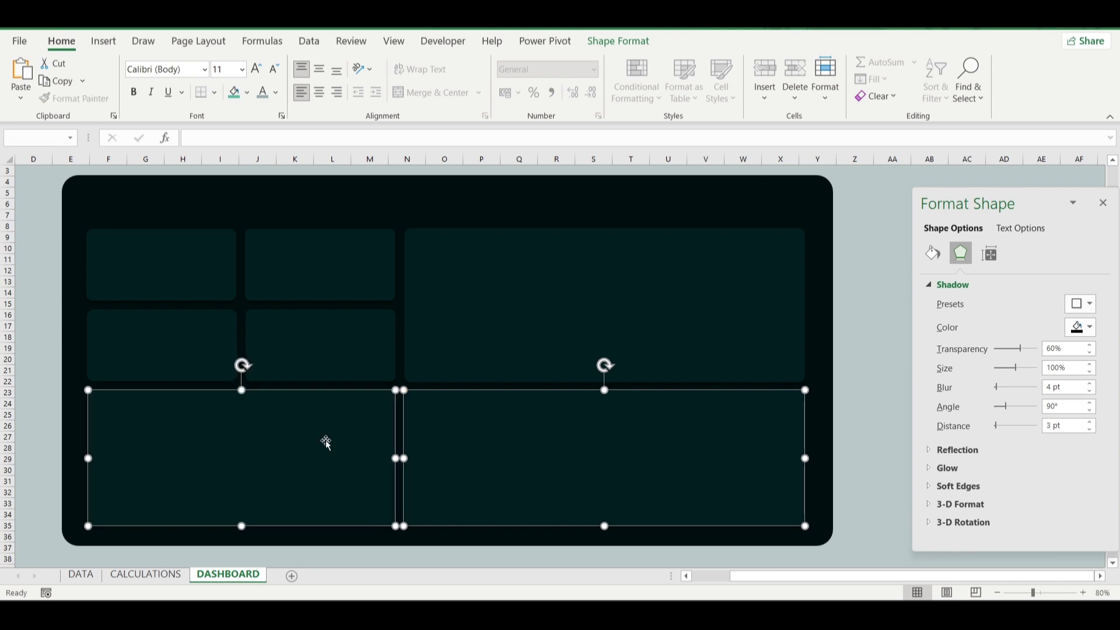
click(832, 366)
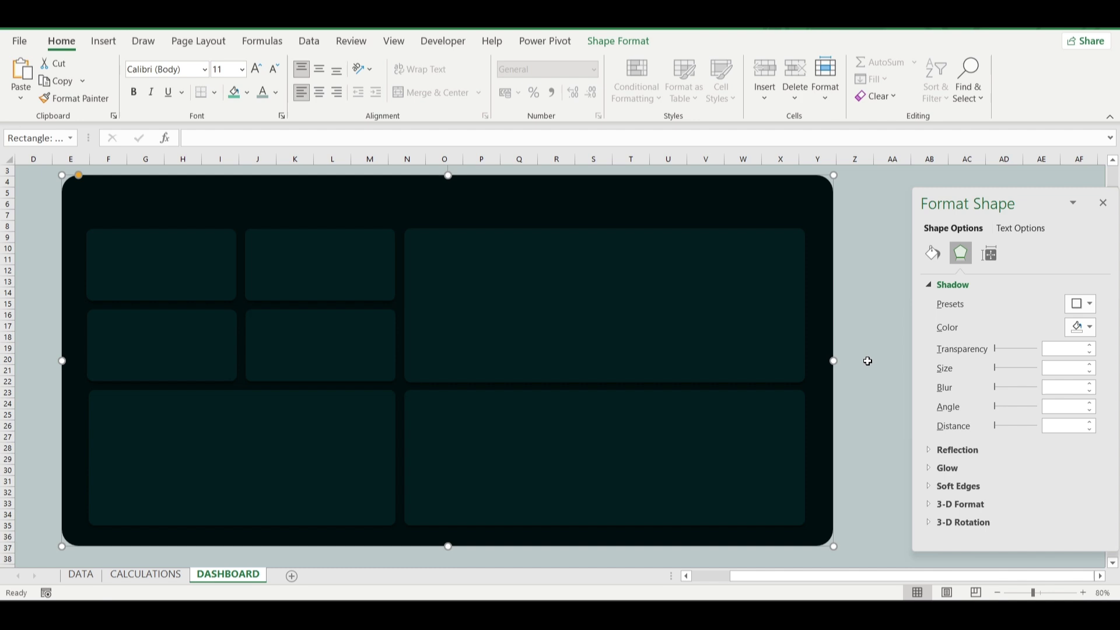
click(896, 425)
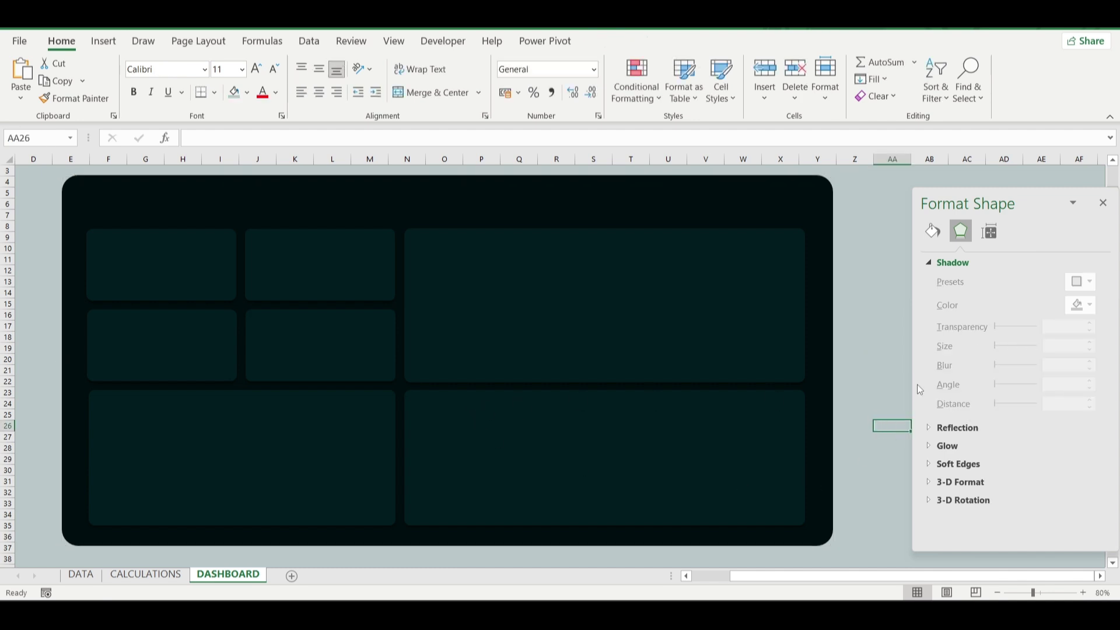
Copy a small card onto the dark panel's upper edge and reshape it into a slim round-cornered bar spanning about columns L to Q.
scroll(760, 192, up, 1)
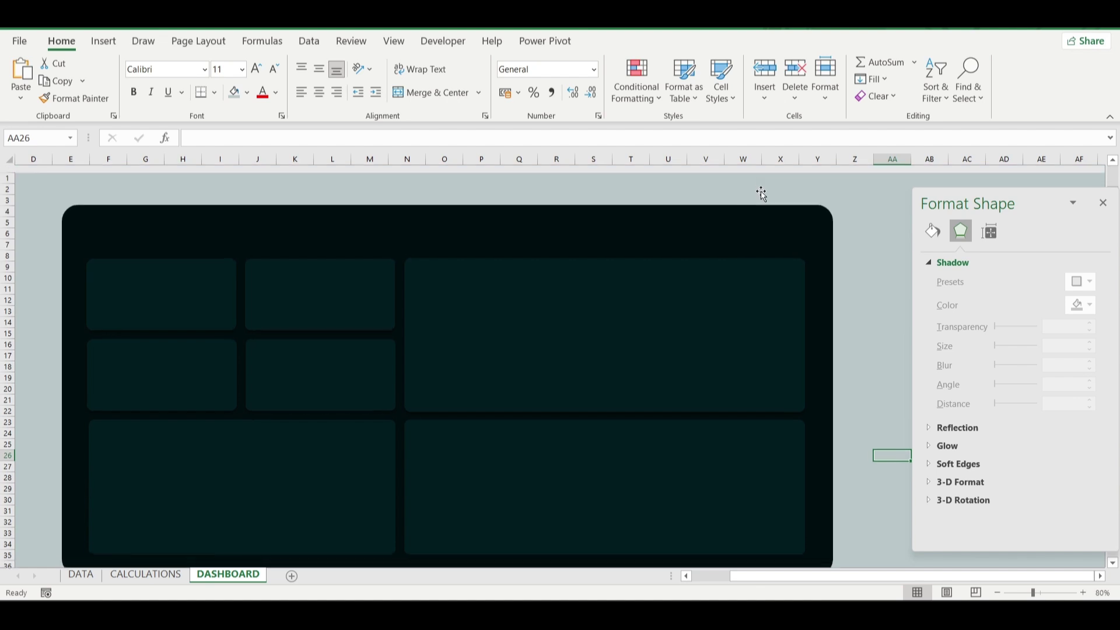
click(365, 275)
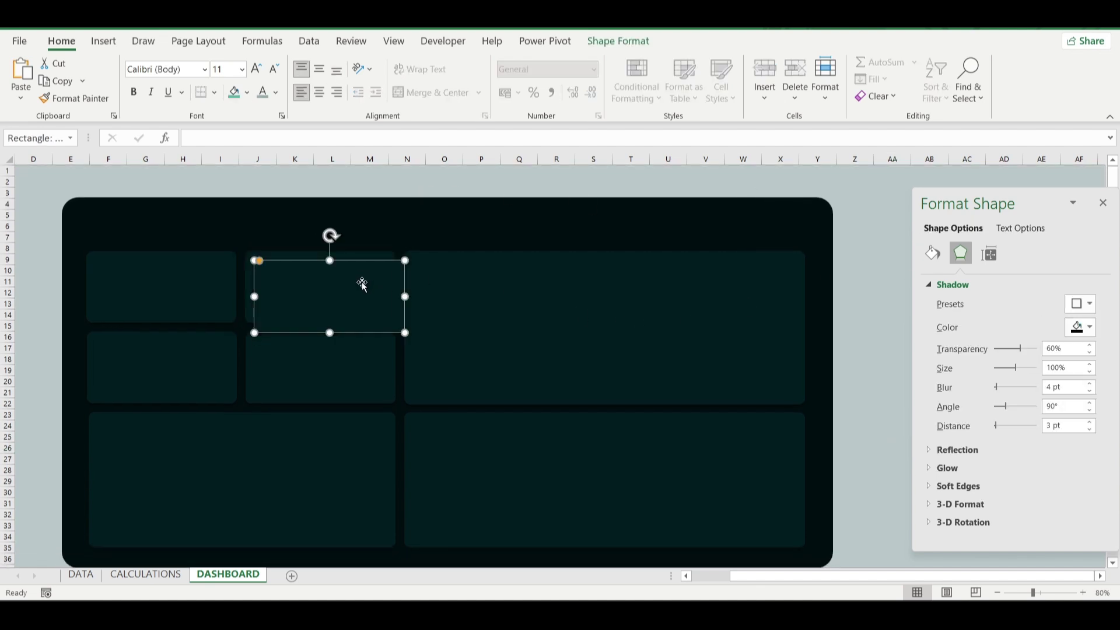
drag(365, 278, 402, 196)
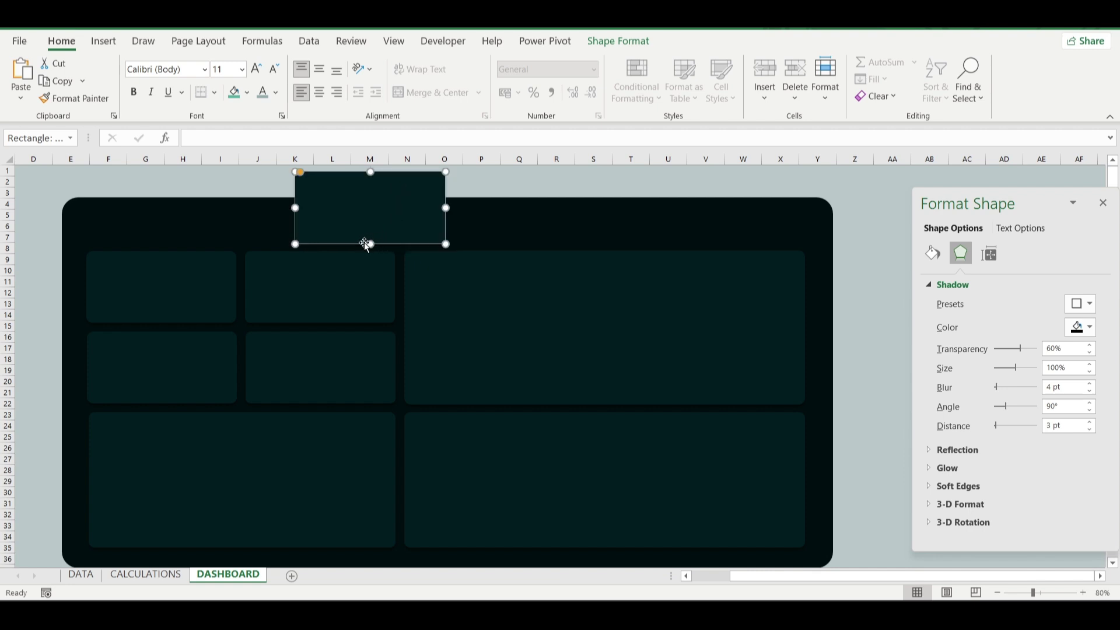
drag(370, 244, 381, 195)
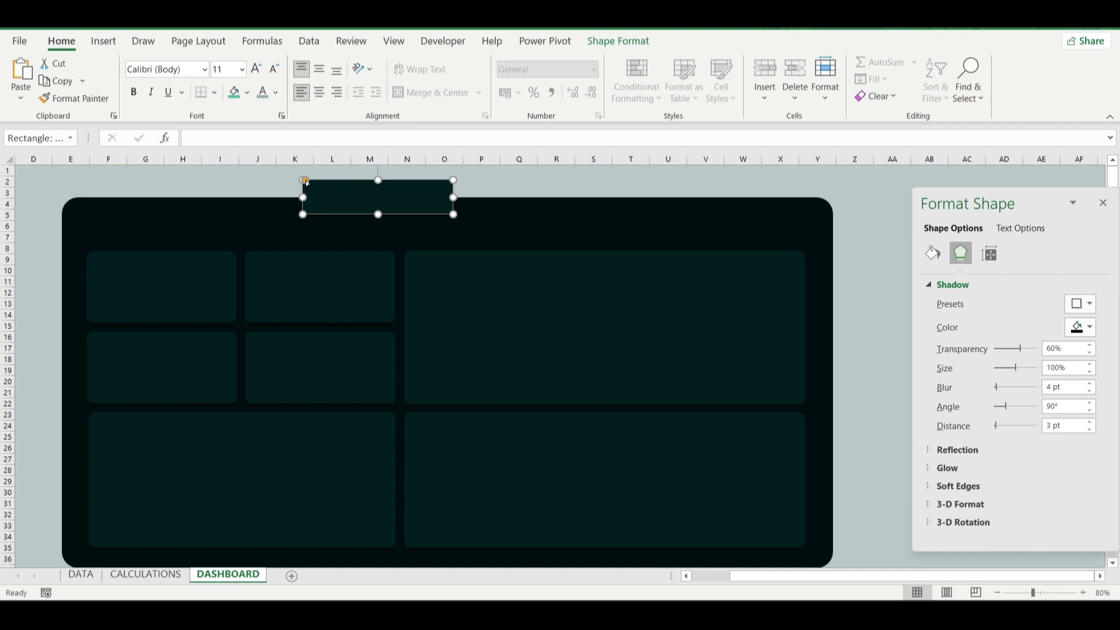
drag(306, 182, 314, 188)
drag(378, 214, 480, 209)
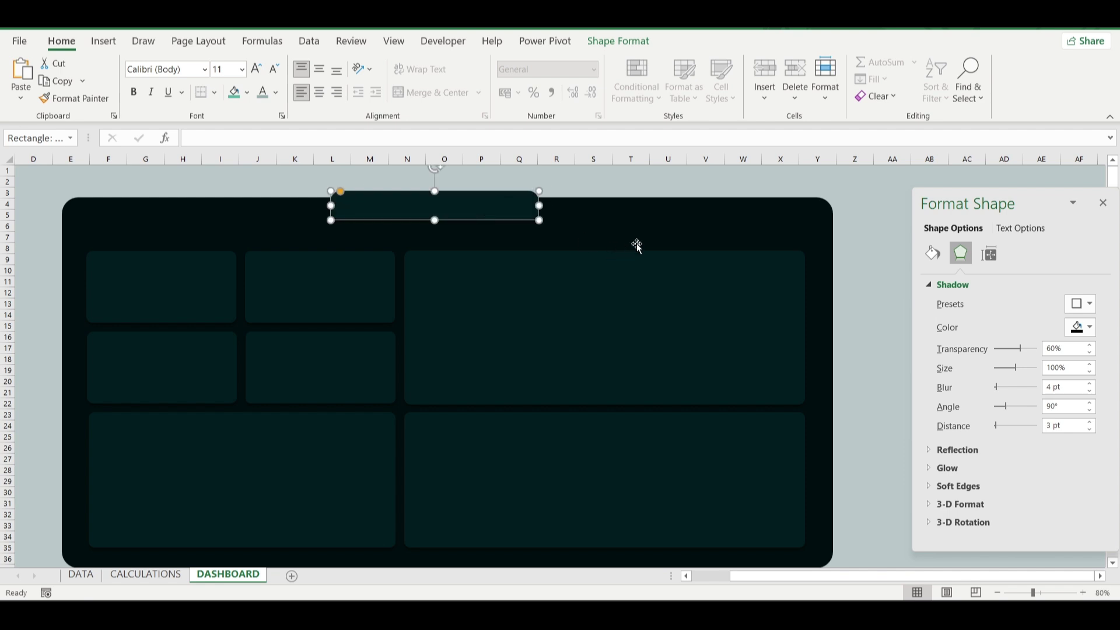
Widen the slim bar slightly and move it to the middle of the dark panel's upper edge, spanning about columns L to R.
scroll(635, 244, left, 3)
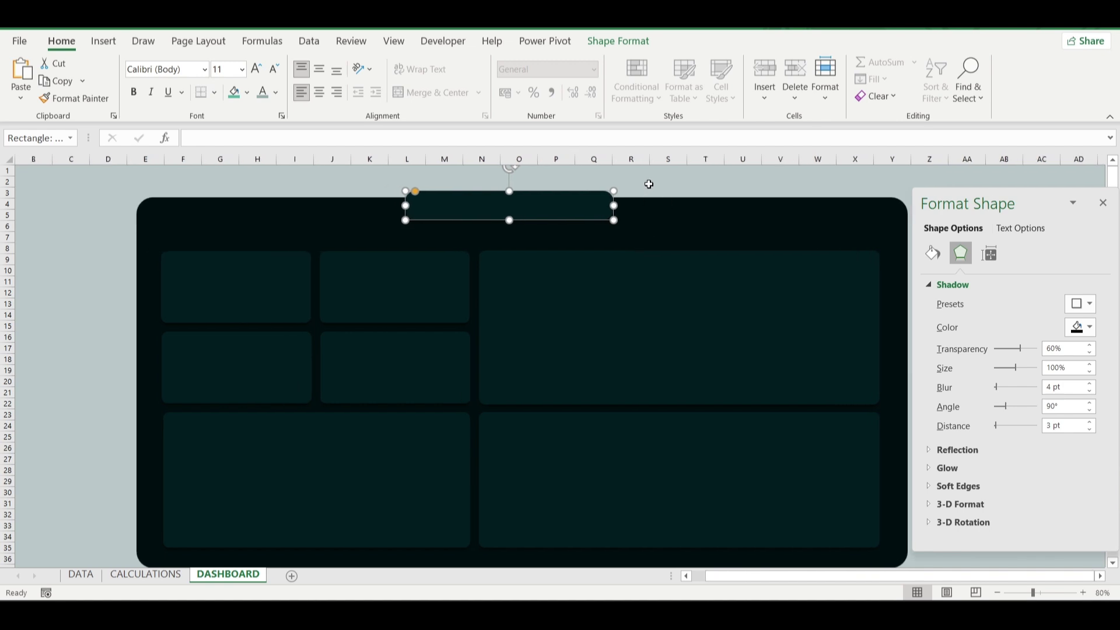
click(645, 183)
click(483, 205)
drag(401, 203, 390, 203)
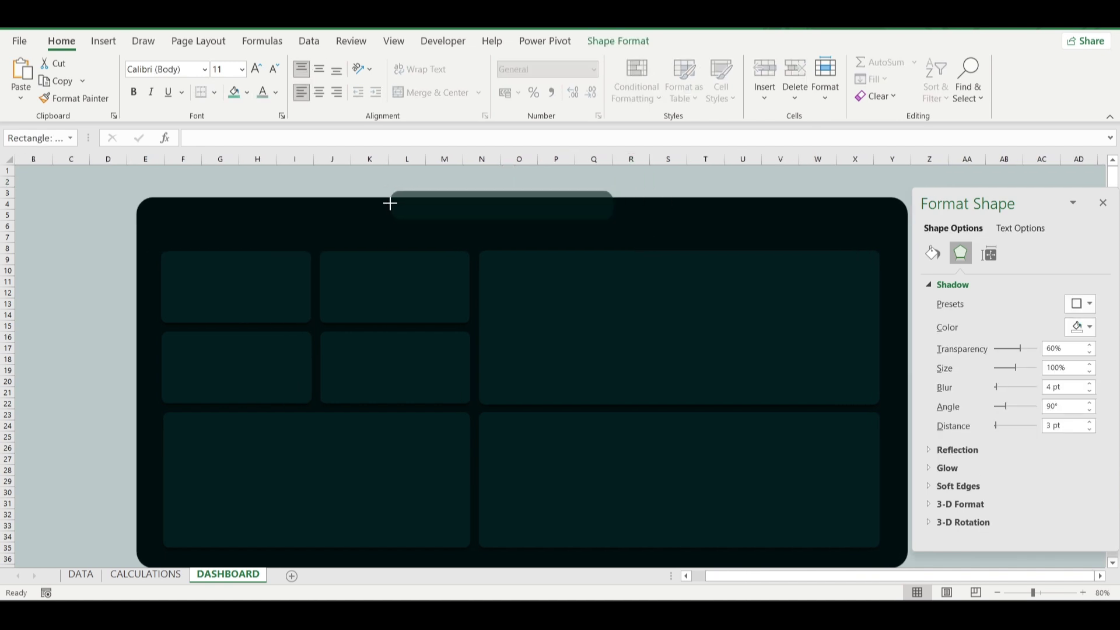
click(650, 192)
drag(508, 210, 536, 209)
click(691, 183)
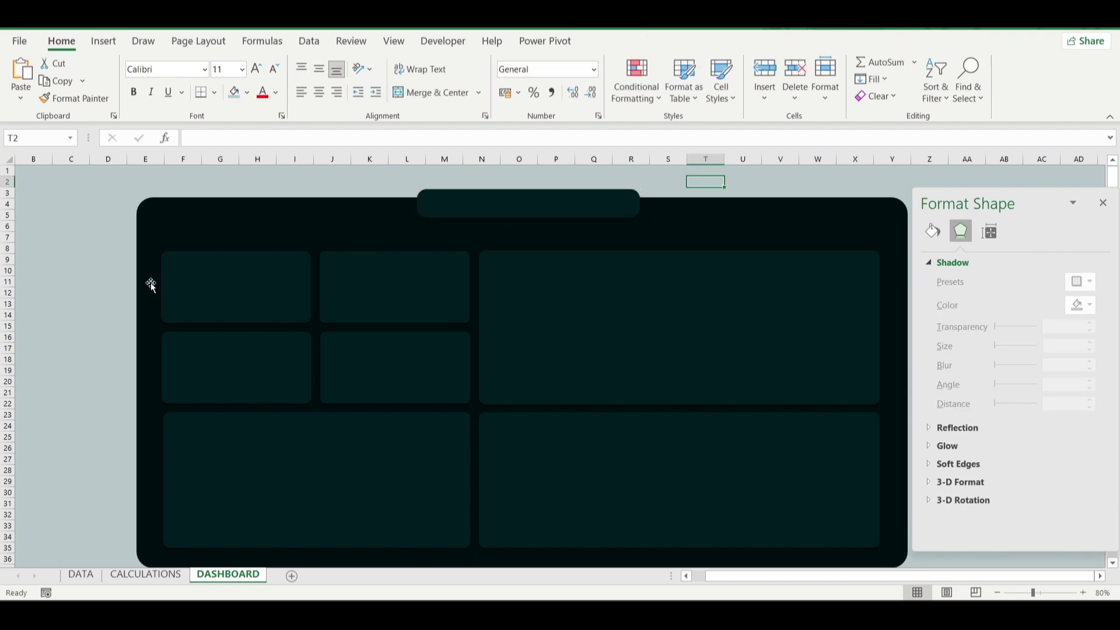
Browse this device for pictures to insert, opening Downloads > YOUTUBE VID - PIVOT TABLES with its files shown as large thumbnails.
click(104, 40)
click(168, 81)
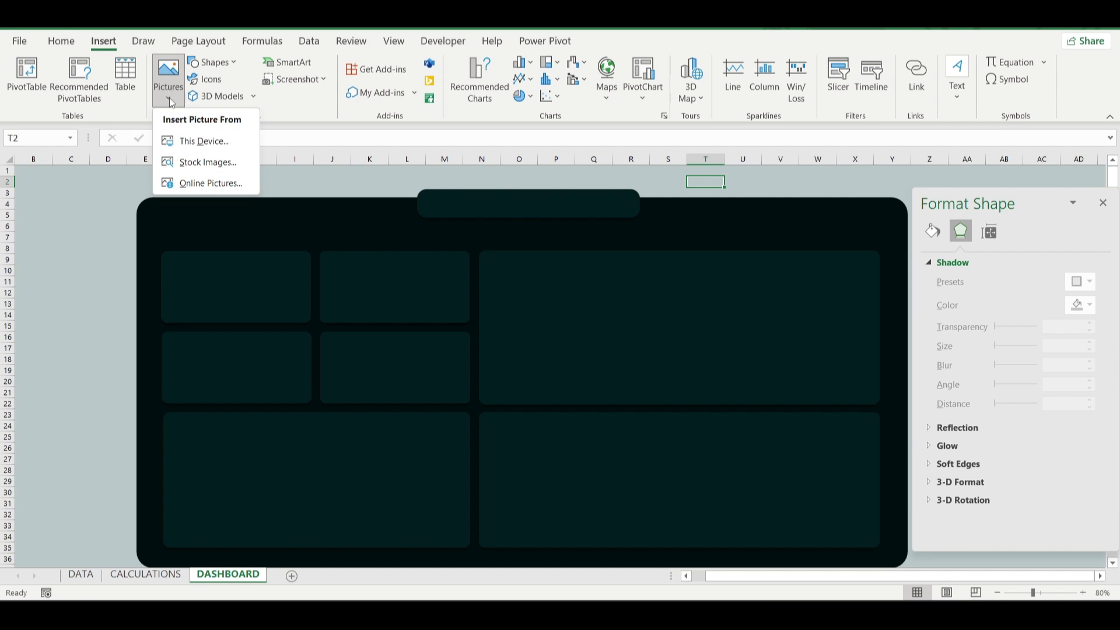
click(195, 149)
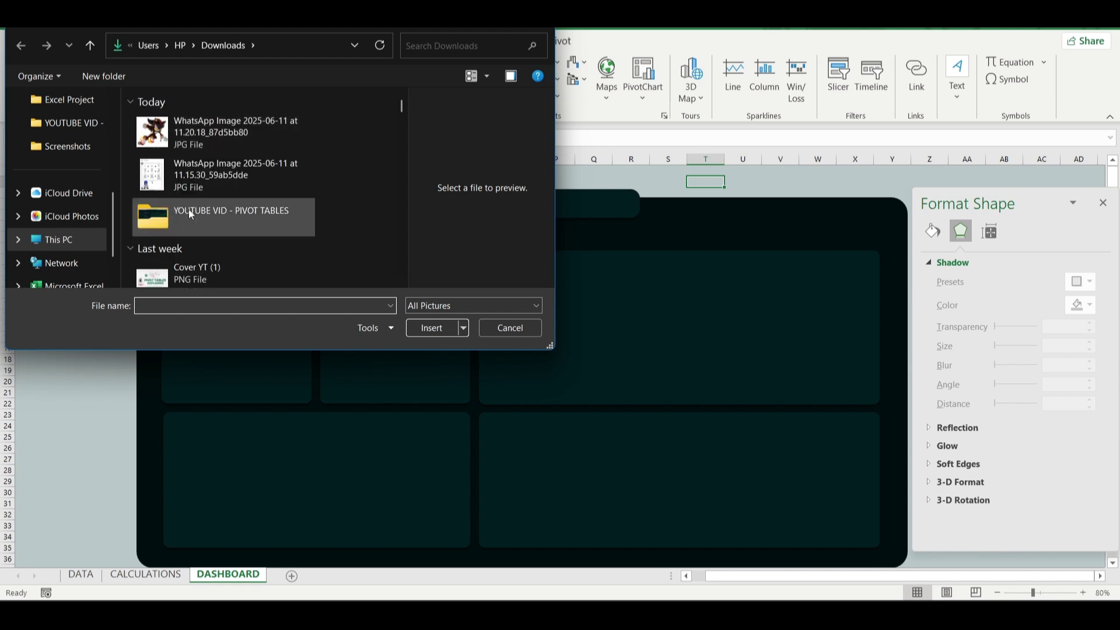
double_click(209, 221)
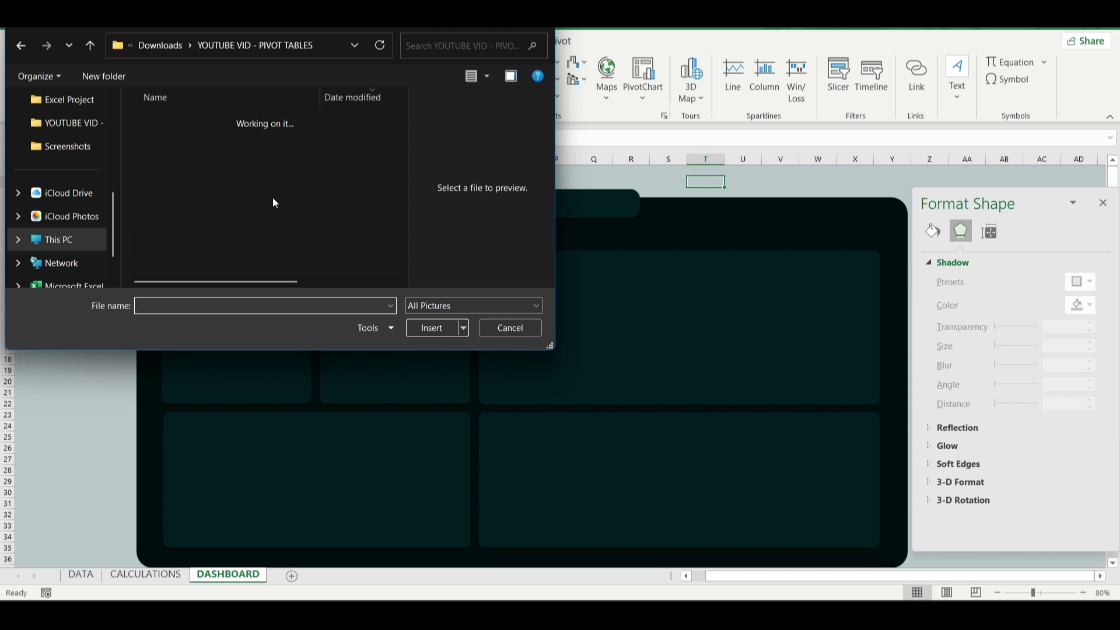
click(473, 82)
click(473, 82)
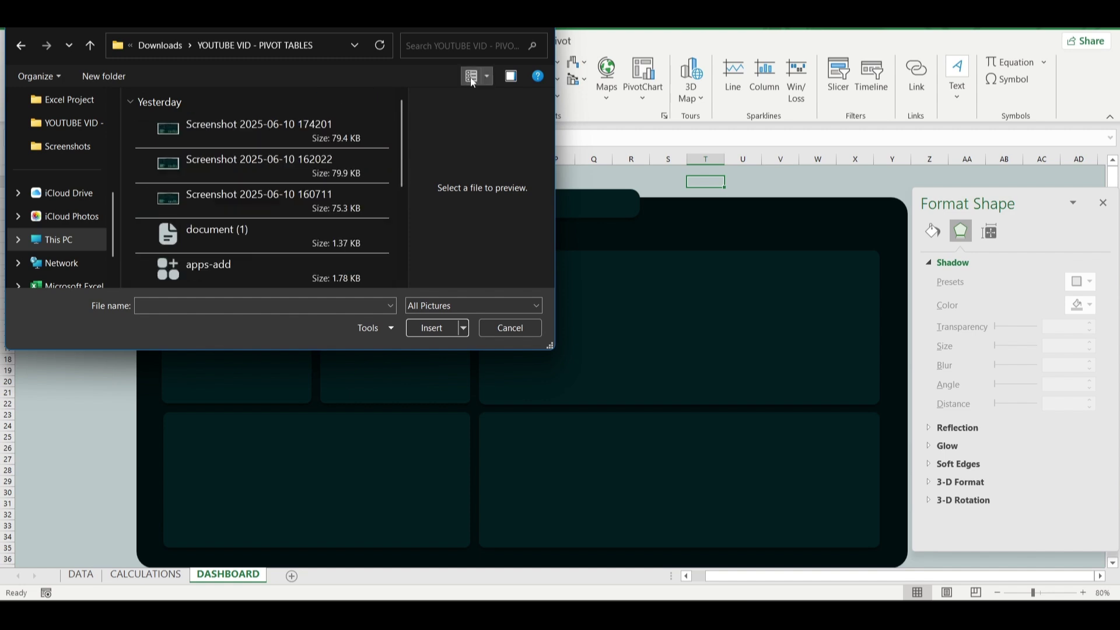
click(473, 82)
scroll(321, 239, down, 1)
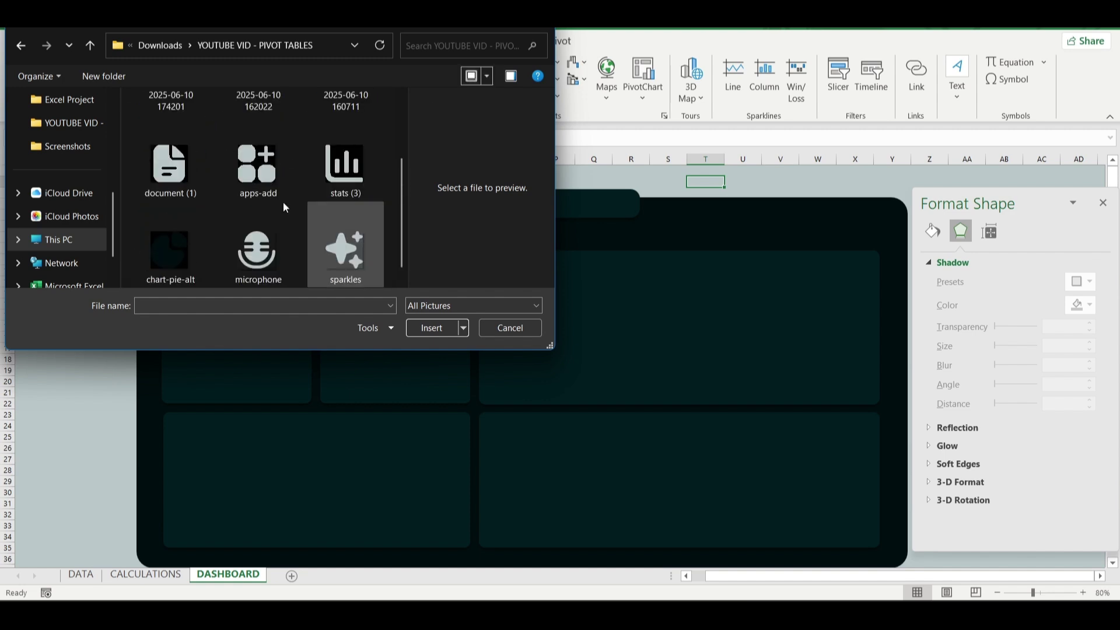
Insert the document (1), apps-add and stats (3) icons together and shrink all three to 0.49 cm by 0.49 cm.
click(174, 175)
ctrl+click(257, 169)
ctrl+click(344, 169)
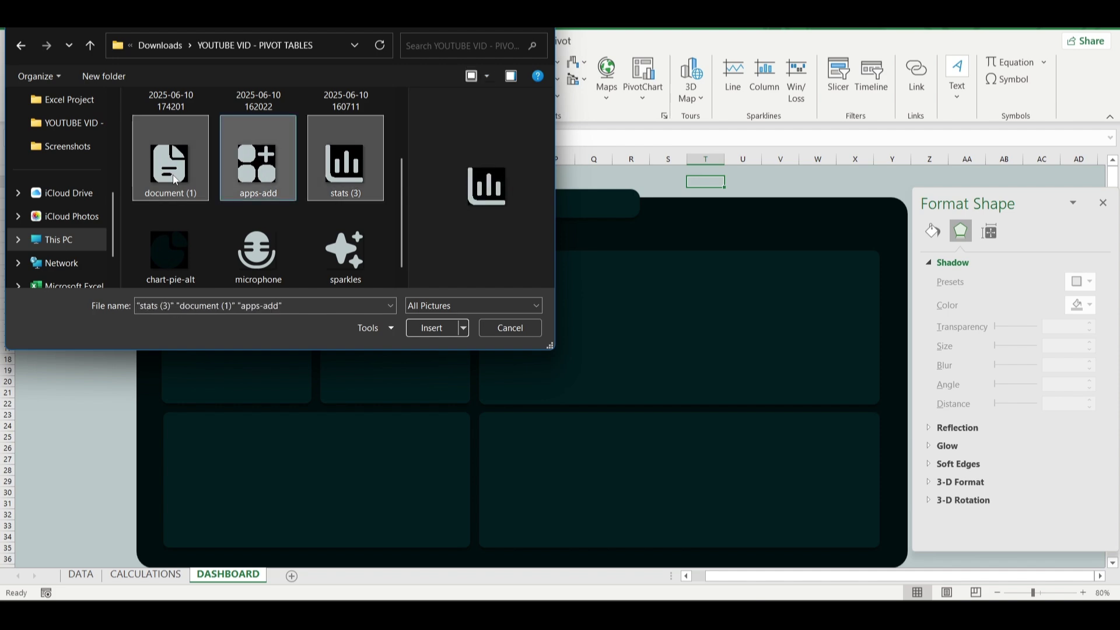
key(Return)
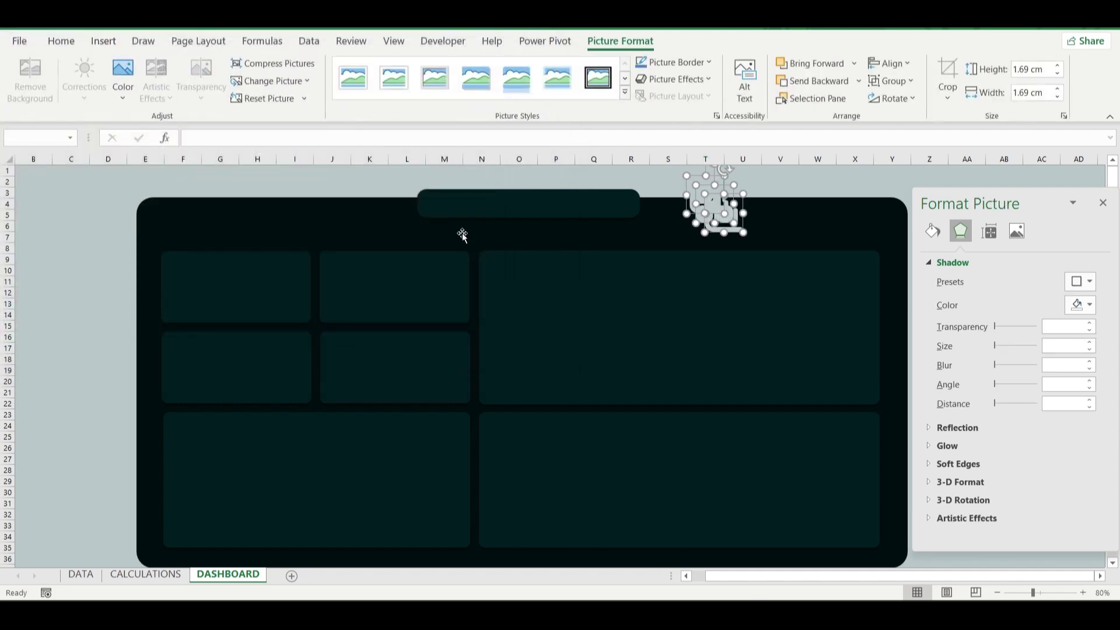
drag(743, 233, 681, 225)
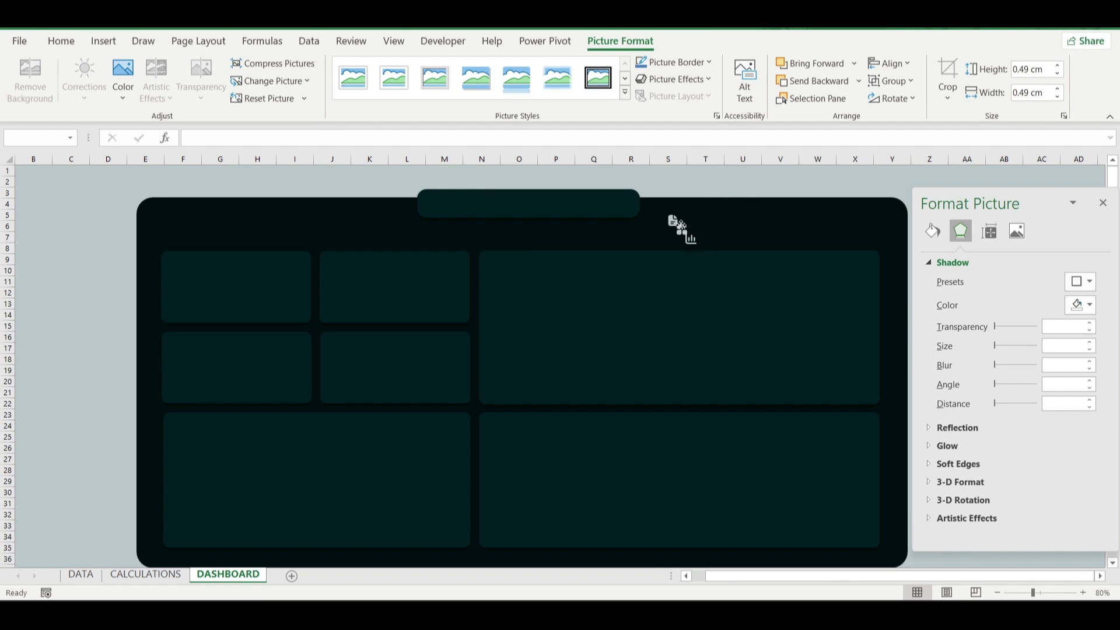
click(714, 231)
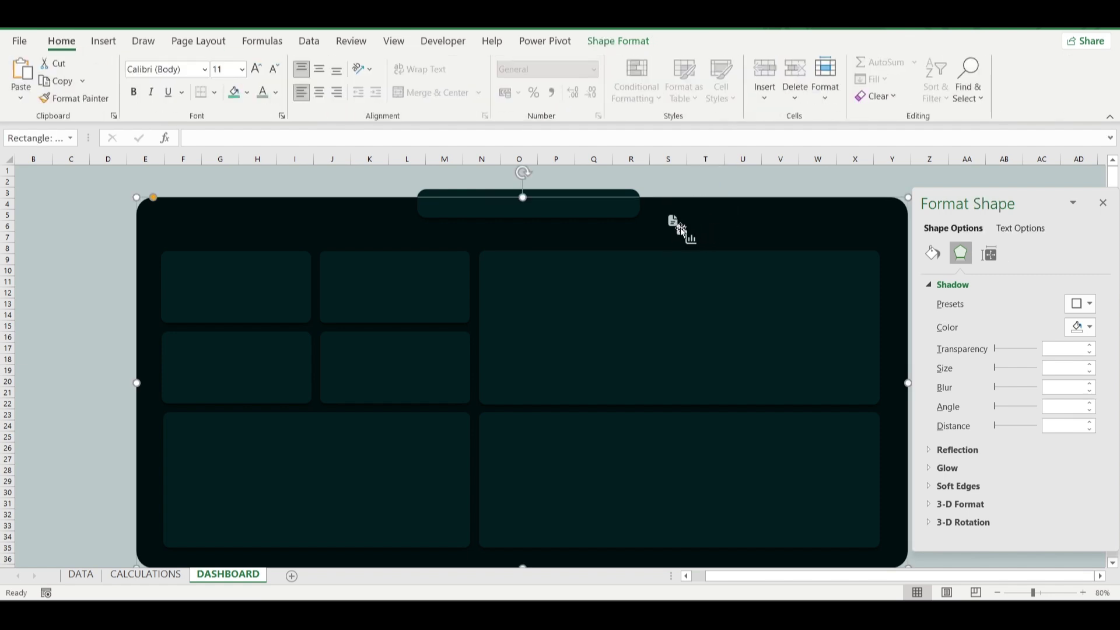
Place the apps-add icon at the slim bar's left end, the stats icon near its middle and the document icon at its right end.
drag(681, 230, 440, 204)
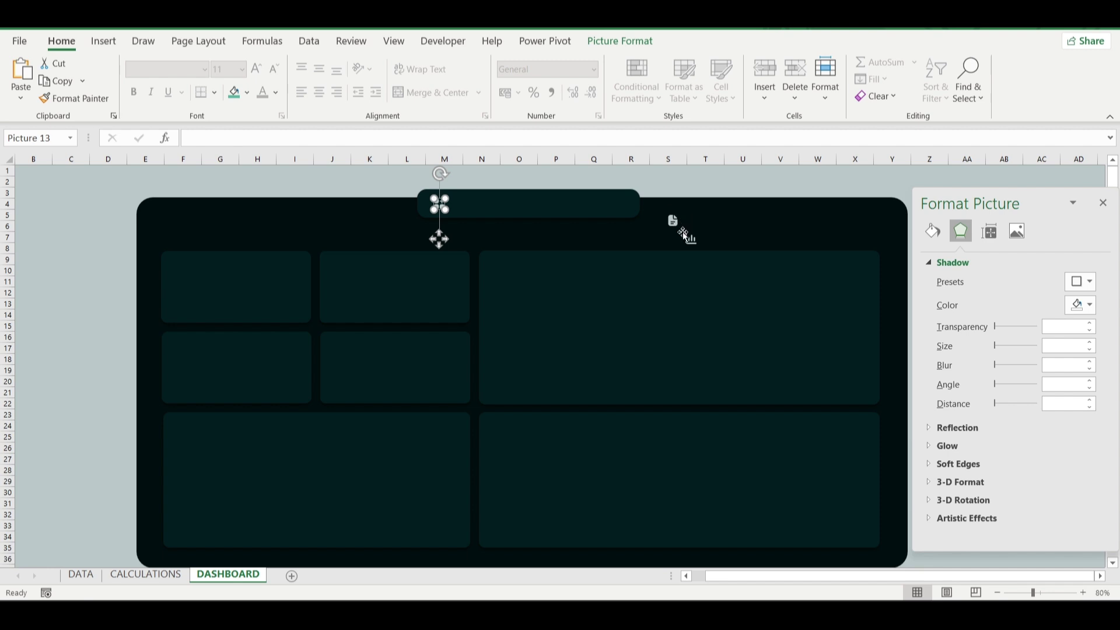
drag(683, 233, 515, 204)
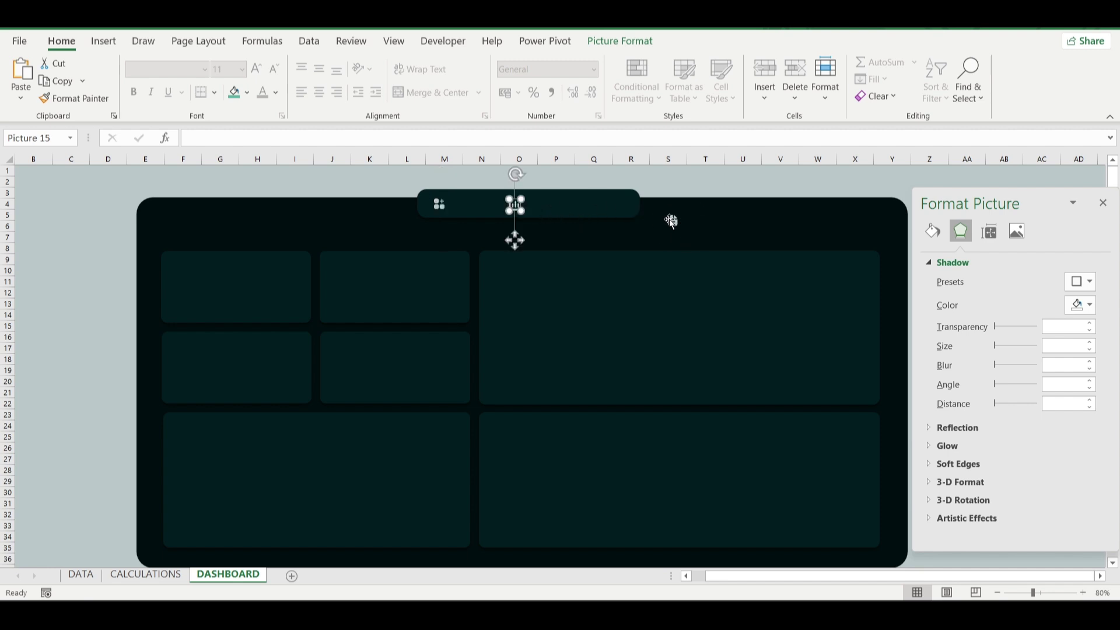
drag(671, 221, 619, 204)
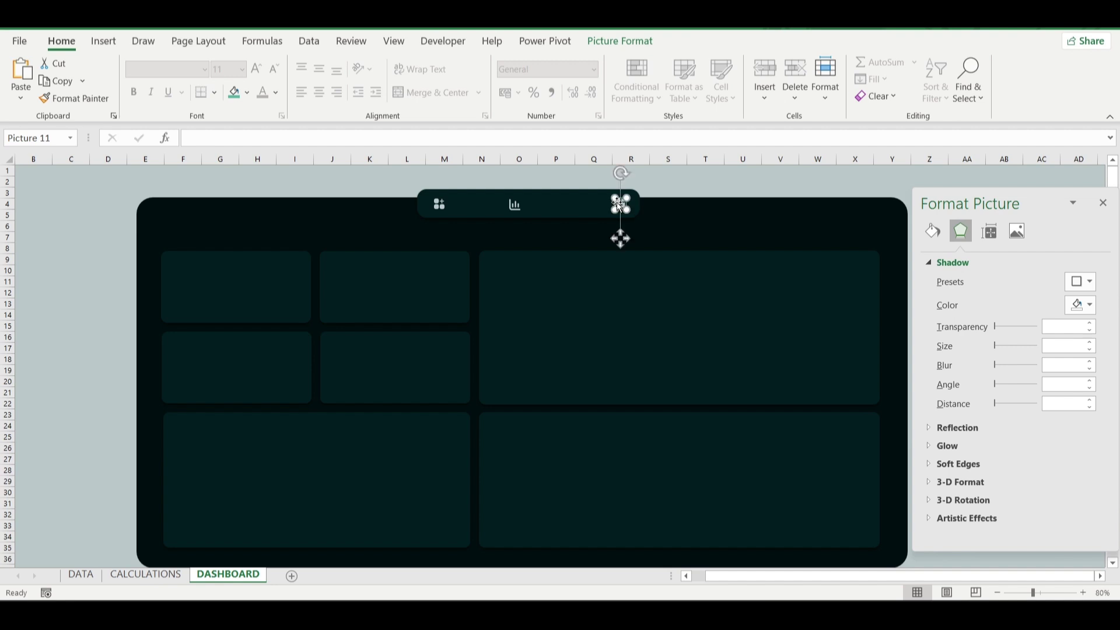
Distribute the three icons in the slim bar horizontally and align their tops.
ctrl+click(516, 207)
ctrl+click(439, 204)
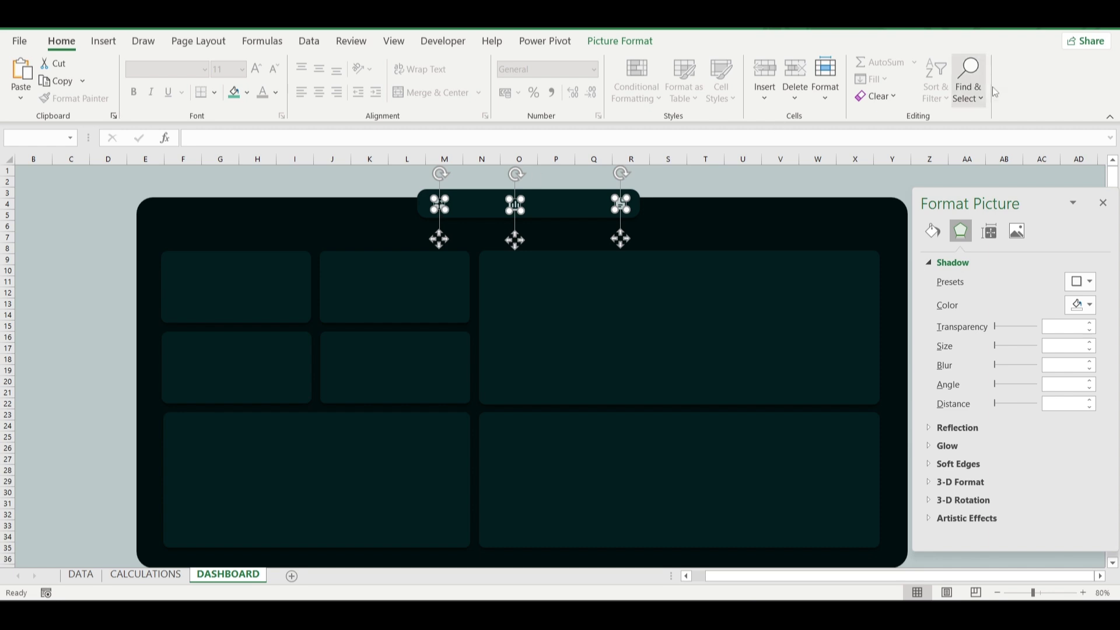
click(639, 47)
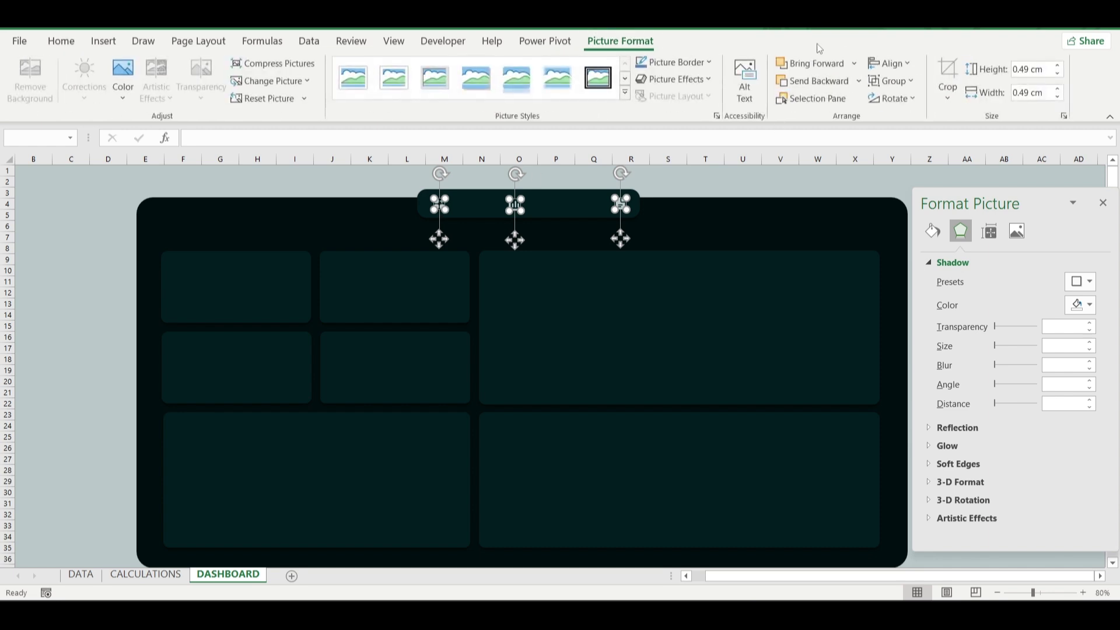
click(905, 65)
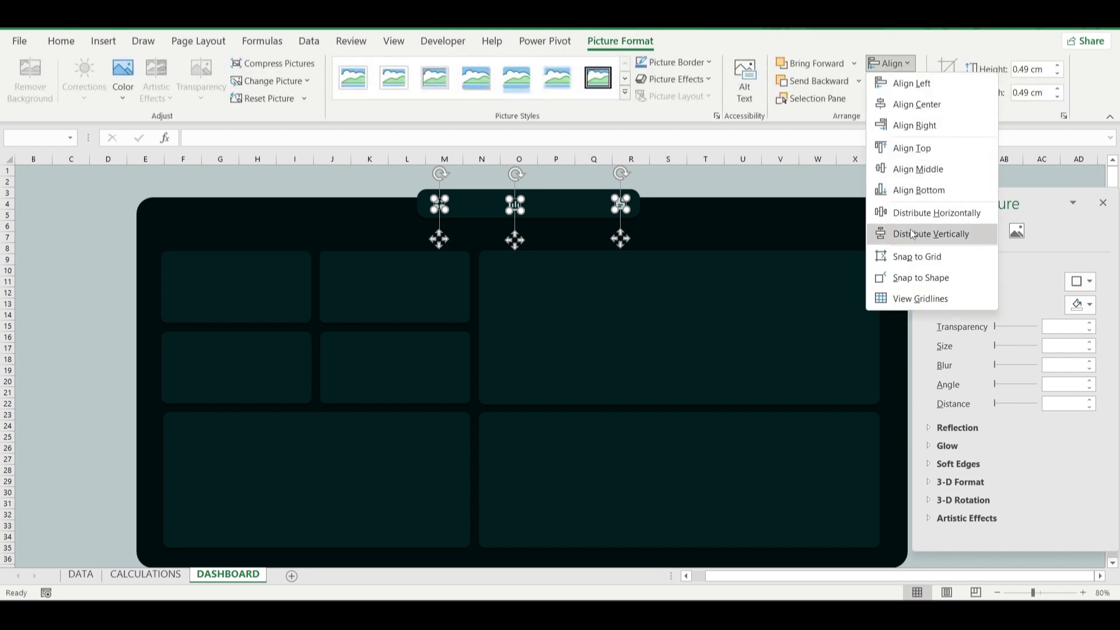
click(921, 212)
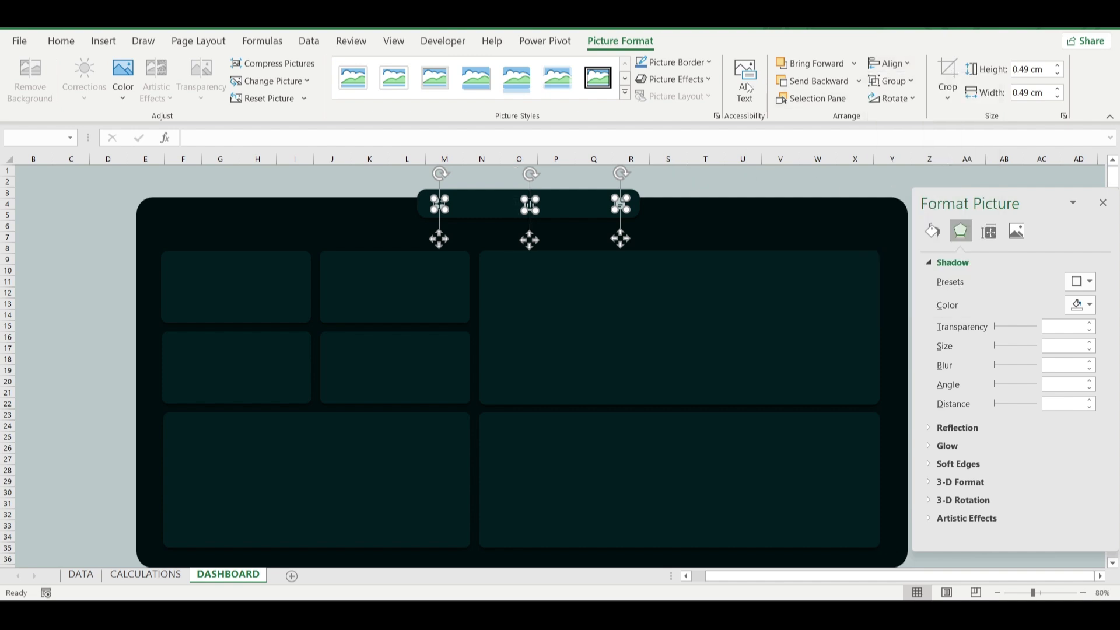
click(887, 63)
click(916, 141)
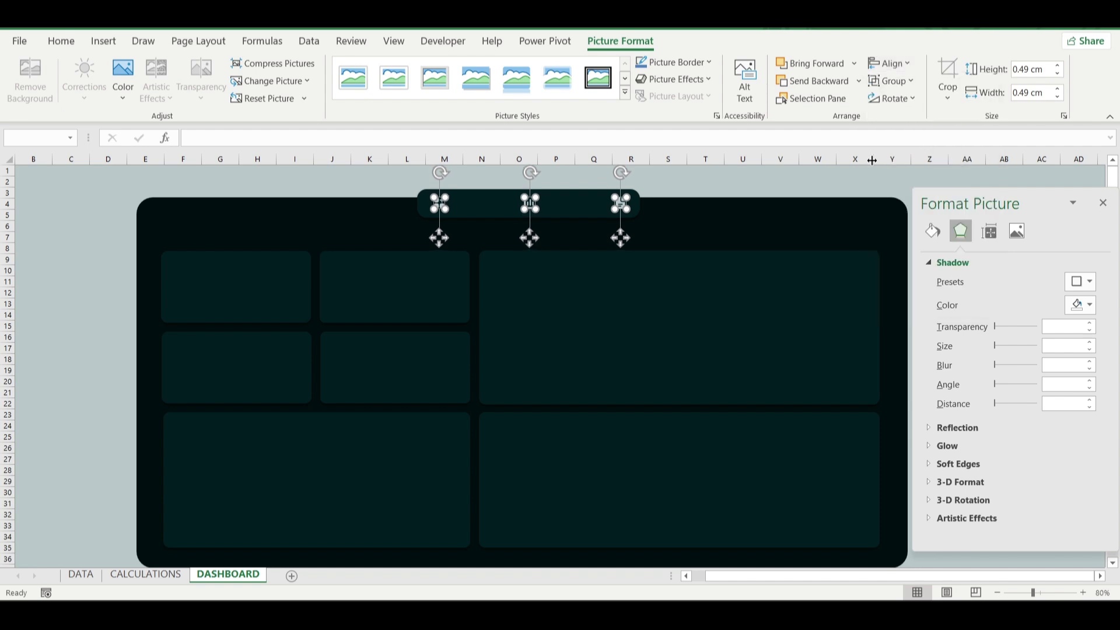
click(774, 182)
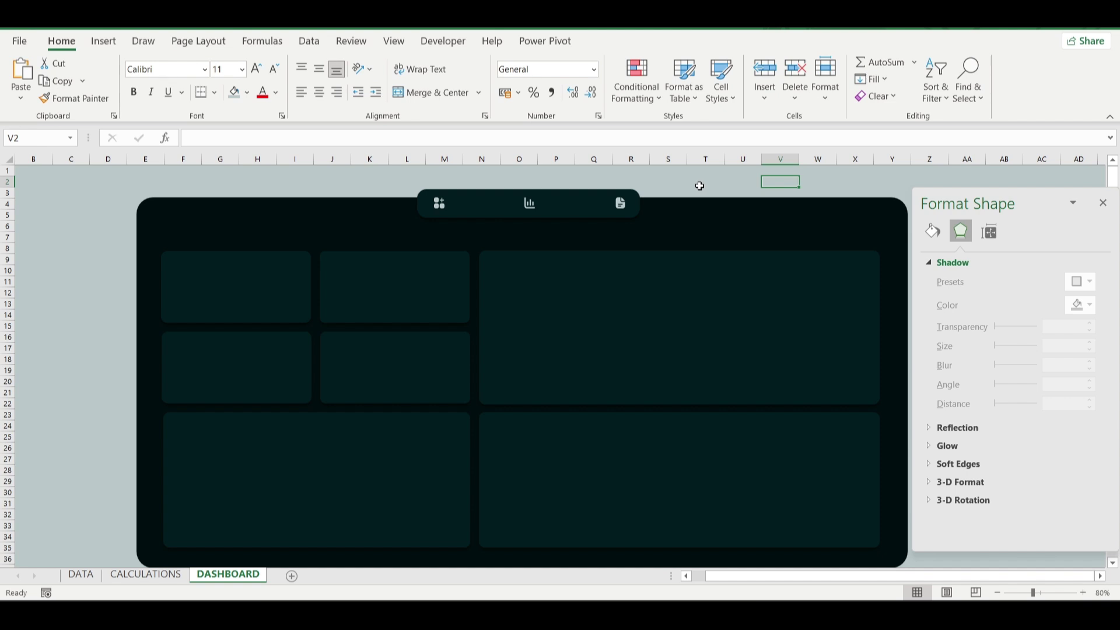
key(ctrl+z)
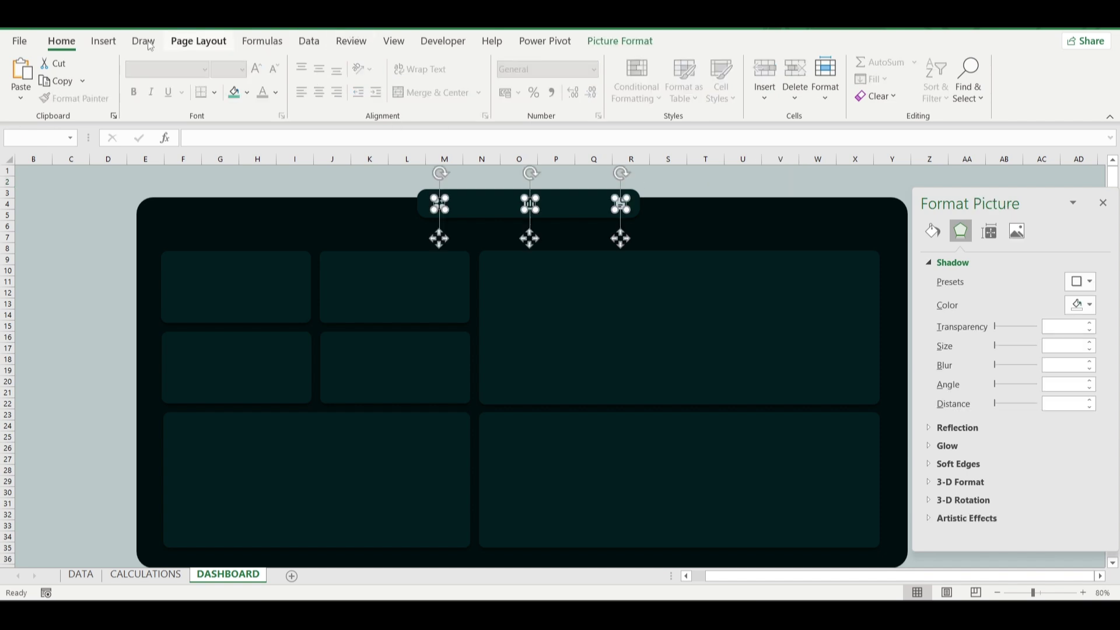
click(618, 40)
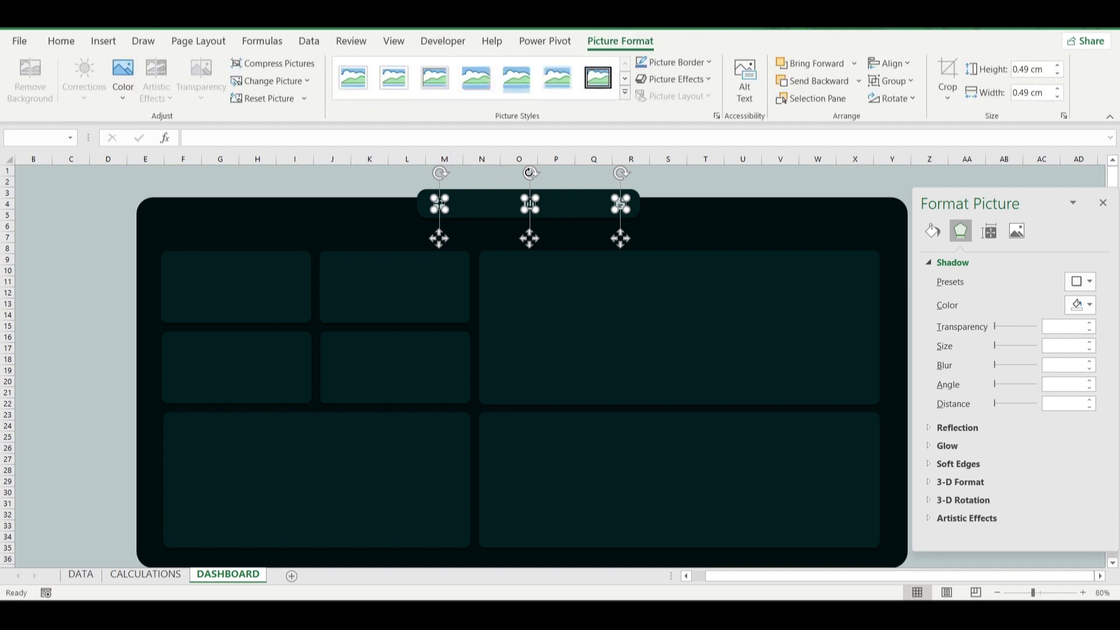
click(273, 181)
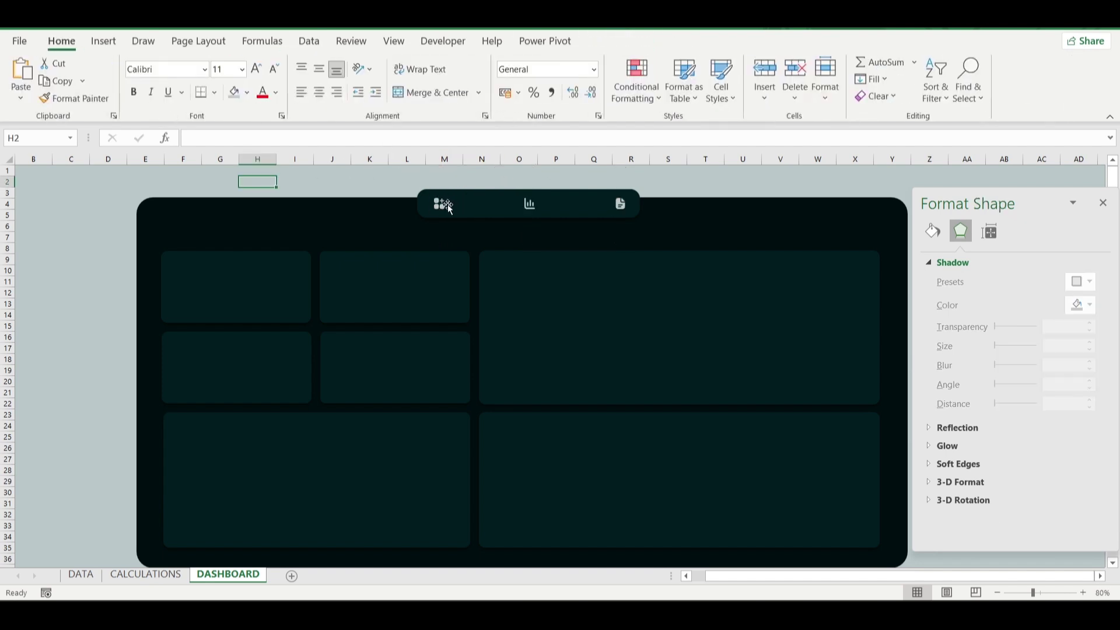
Apply a picture transparency preset to each of the slim bar's apps-add, stats and document icons, then close the formatting pane.
click(441, 204)
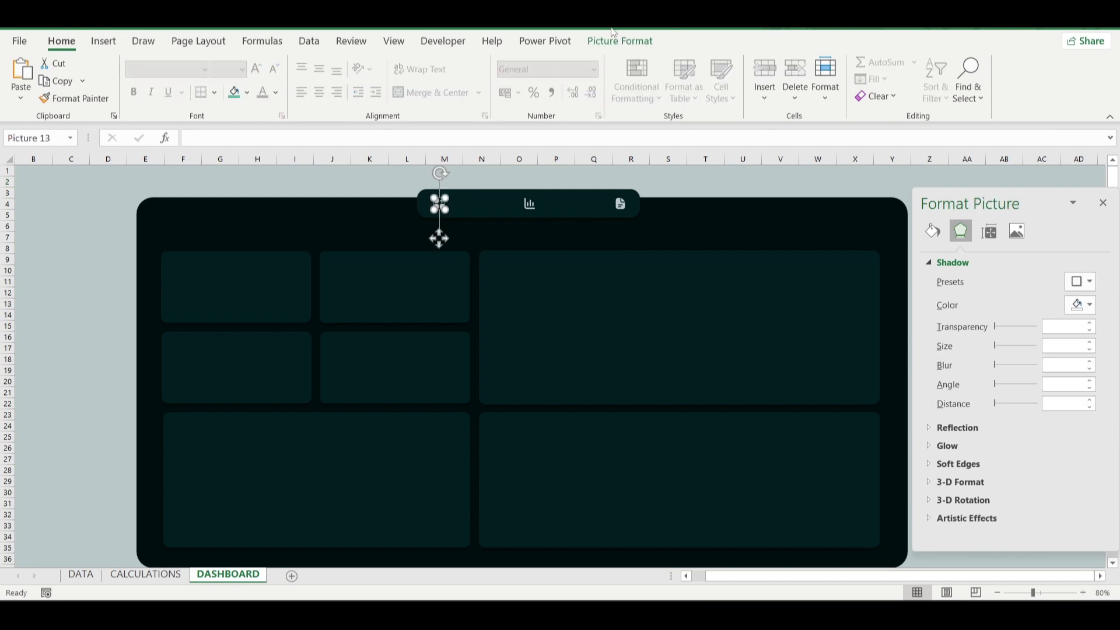
click(617, 40)
click(199, 98)
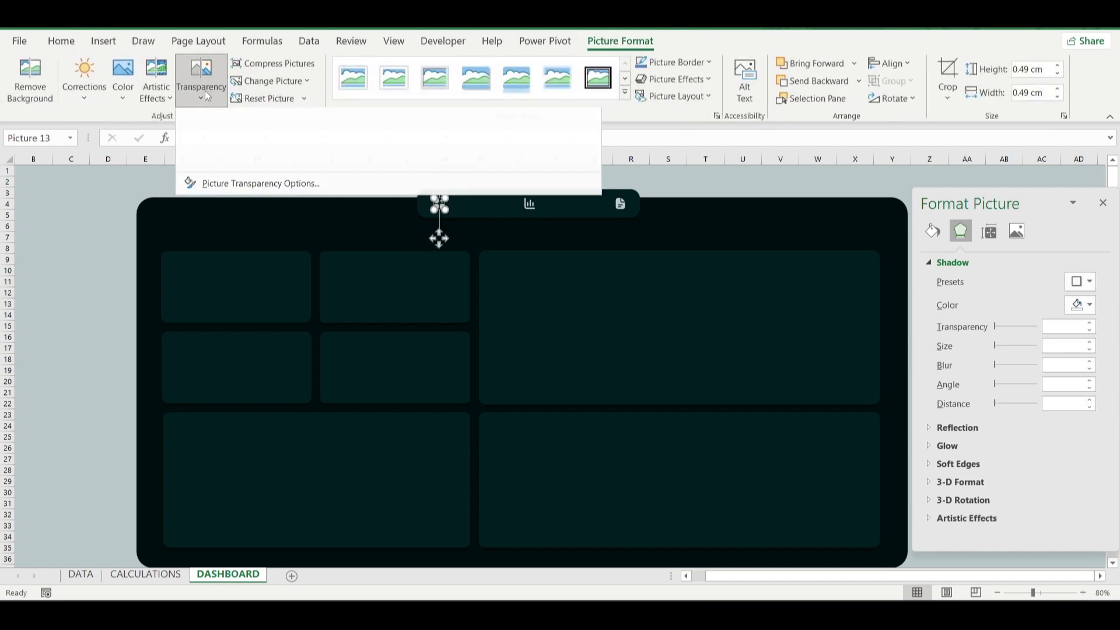
click(319, 134)
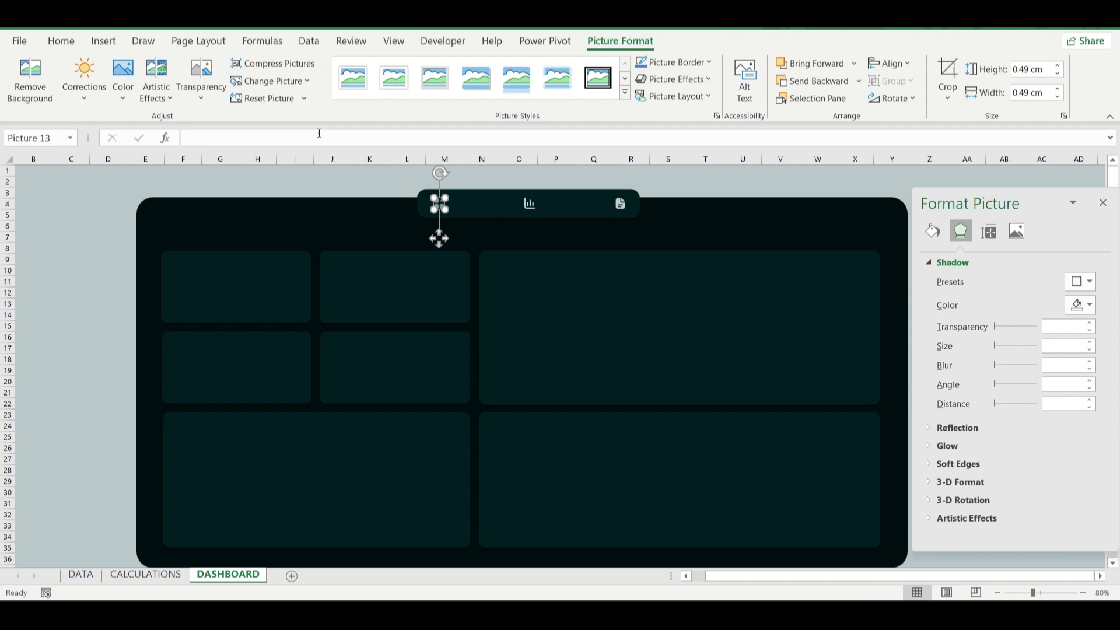
click(528, 204)
click(201, 92)
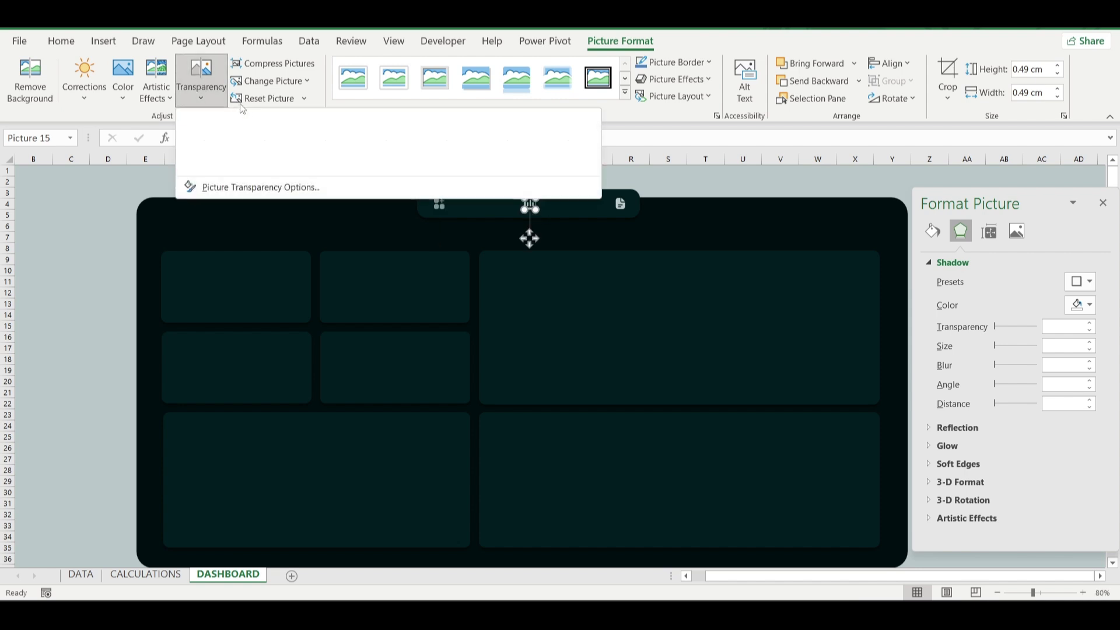
click(339, 142)
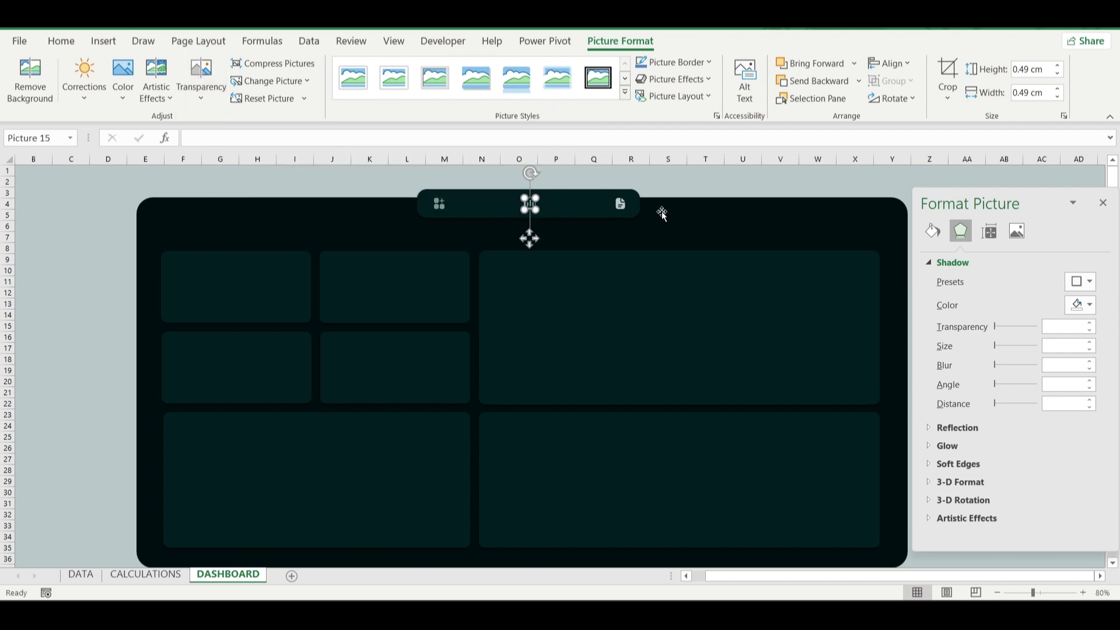
click(620, 201)
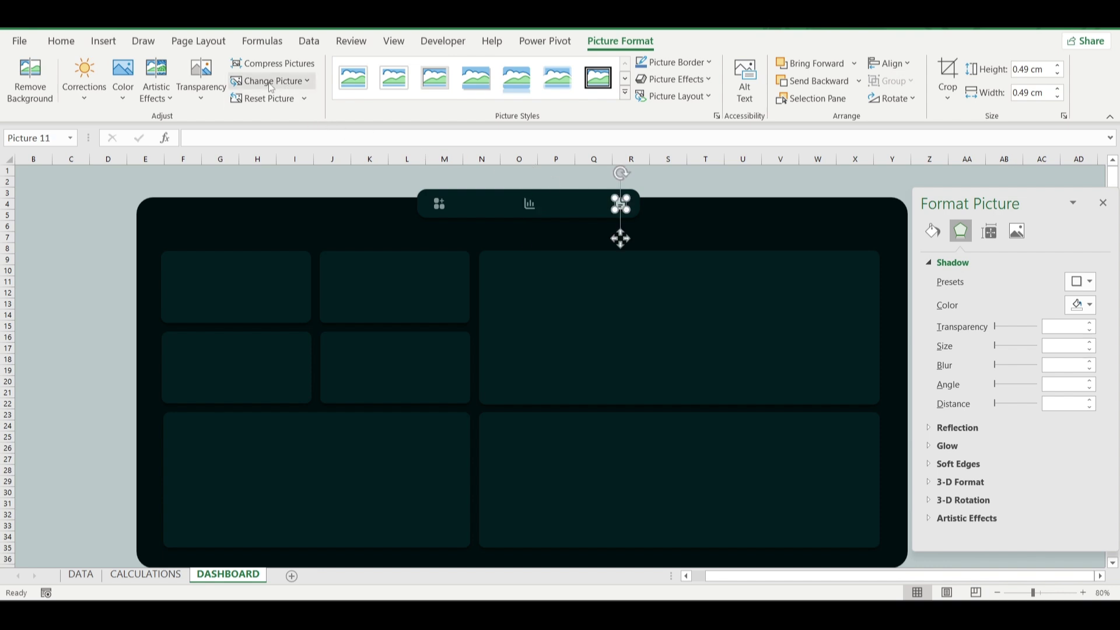
click(201, 87)
click(317, 145)
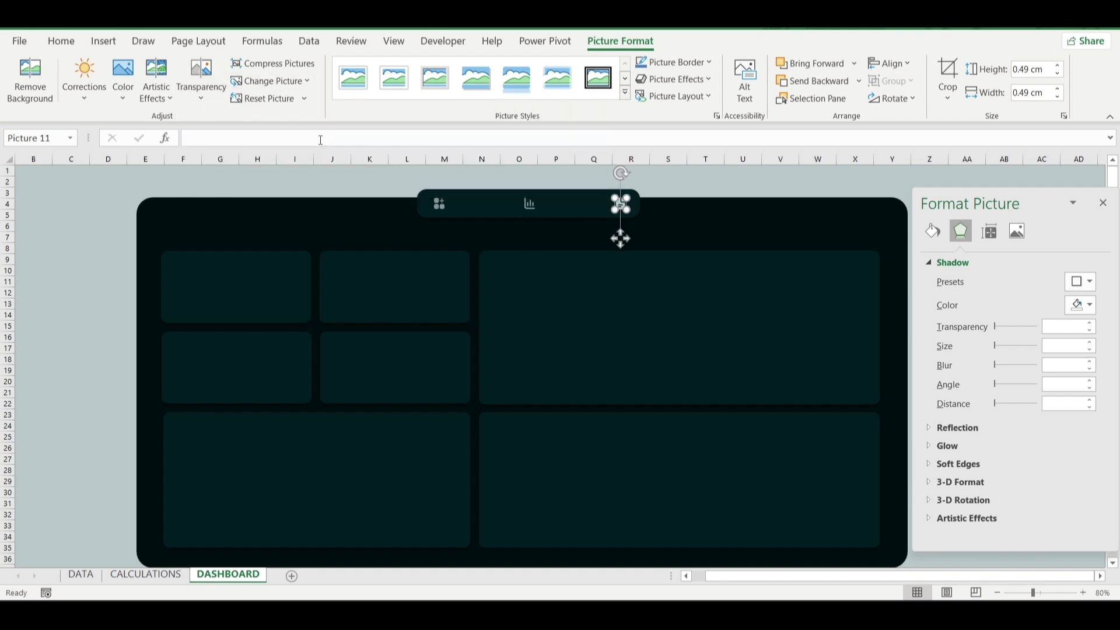
click(324, 185)
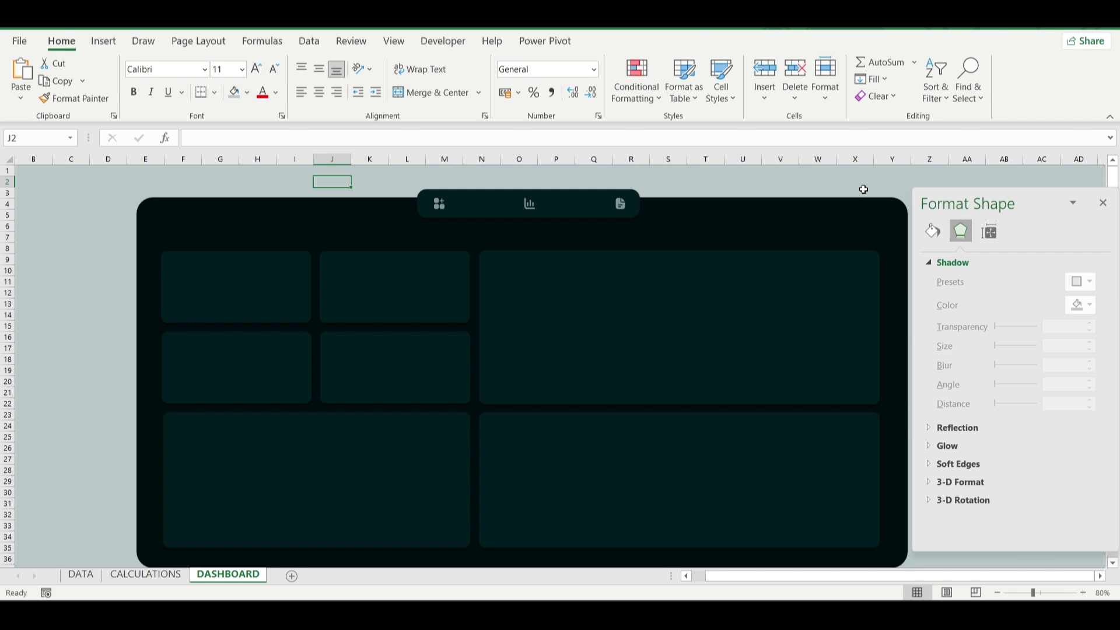
click(1102, 203)
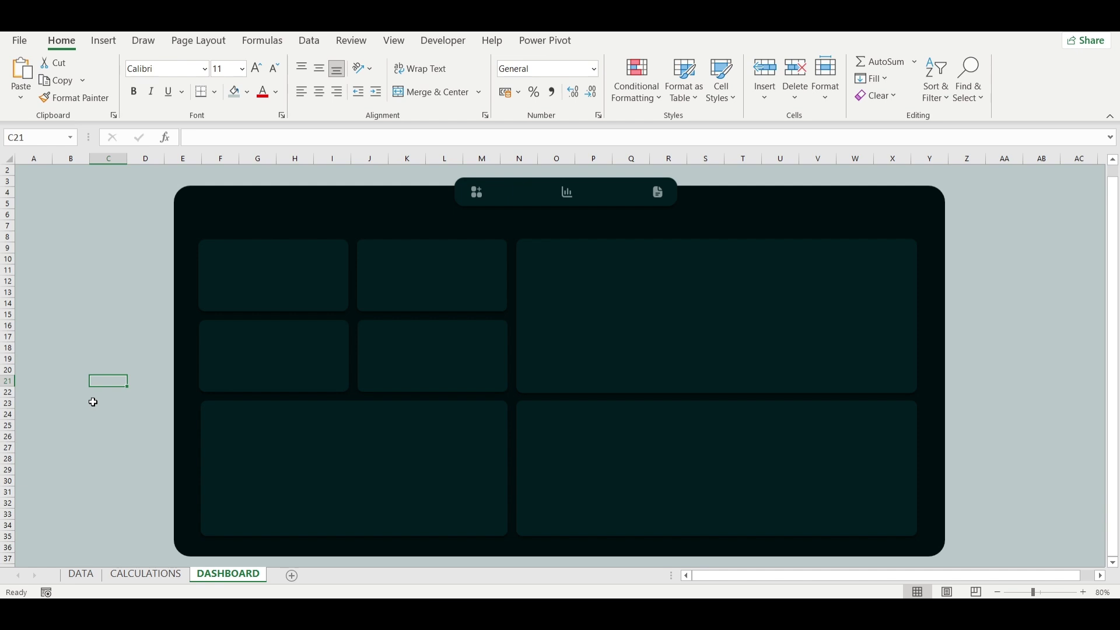
Add a text box reading "Sales" beside the dark panel's upper-left corner, about 2.28 cm wide and 0.69 cm high.
click(104, 41)
click(213, 61)
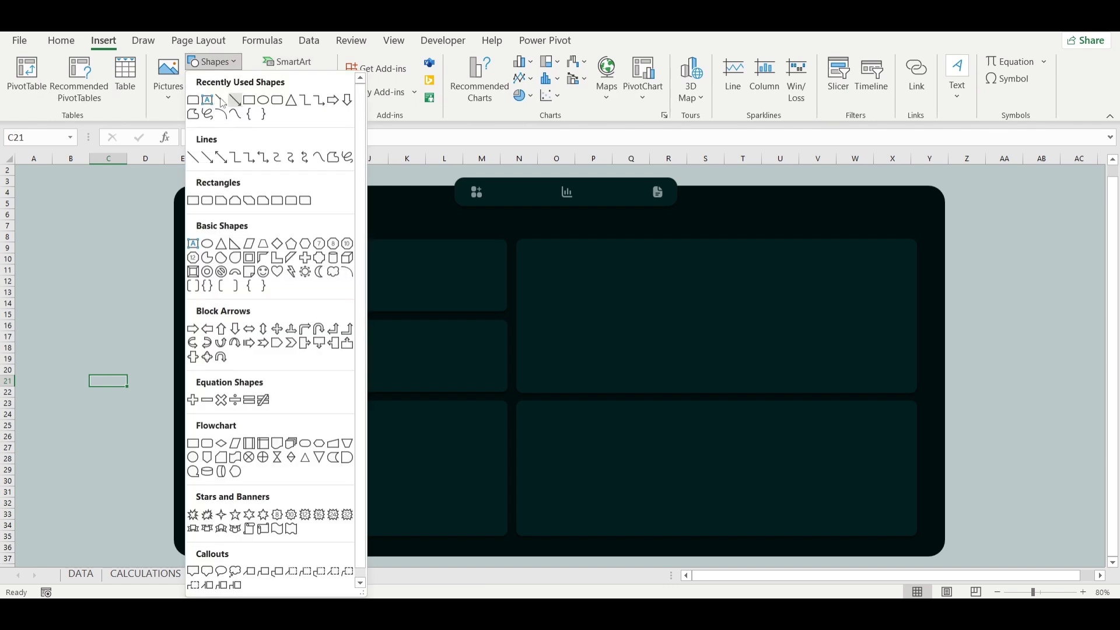
click(223, 103)
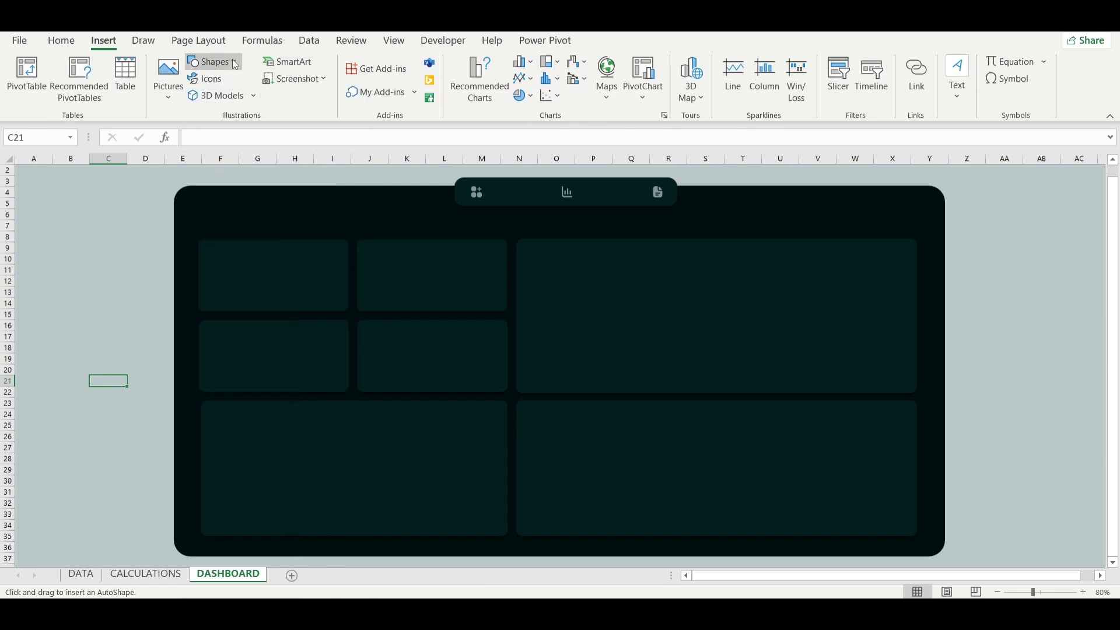
click(235, 64)
click(211, 100)
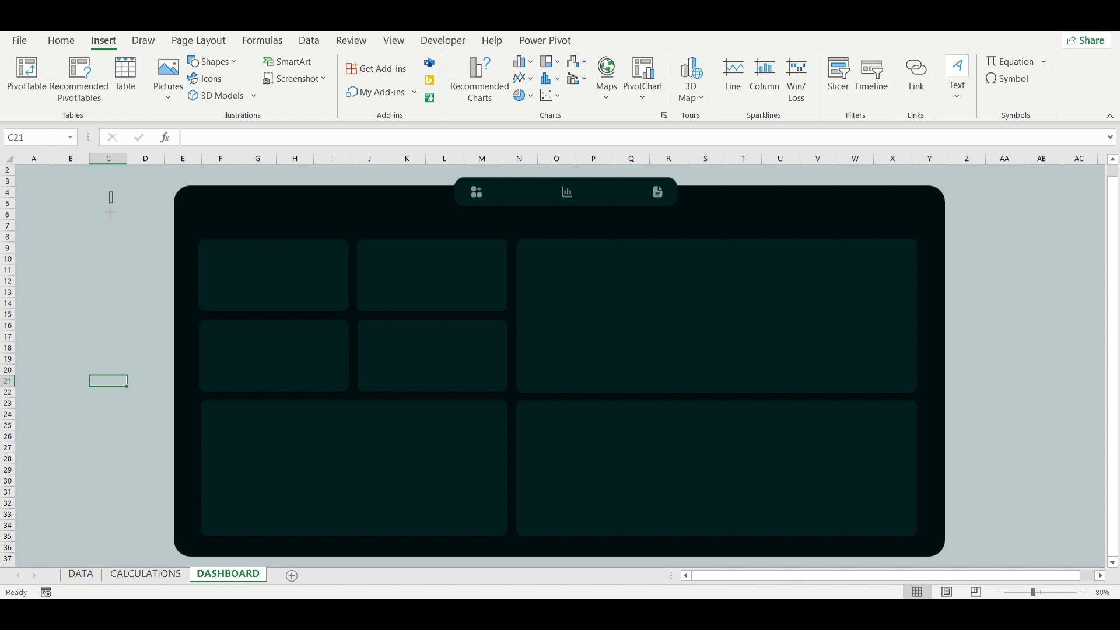
drag(111, 192, 201, 208)
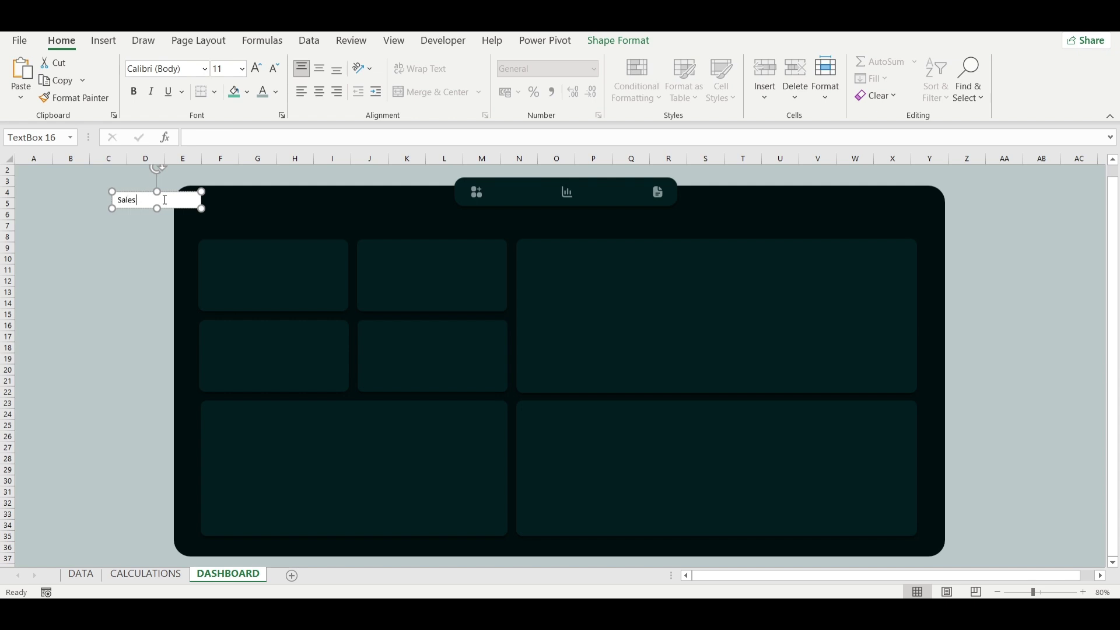
drag(201, 200, 163, 205)
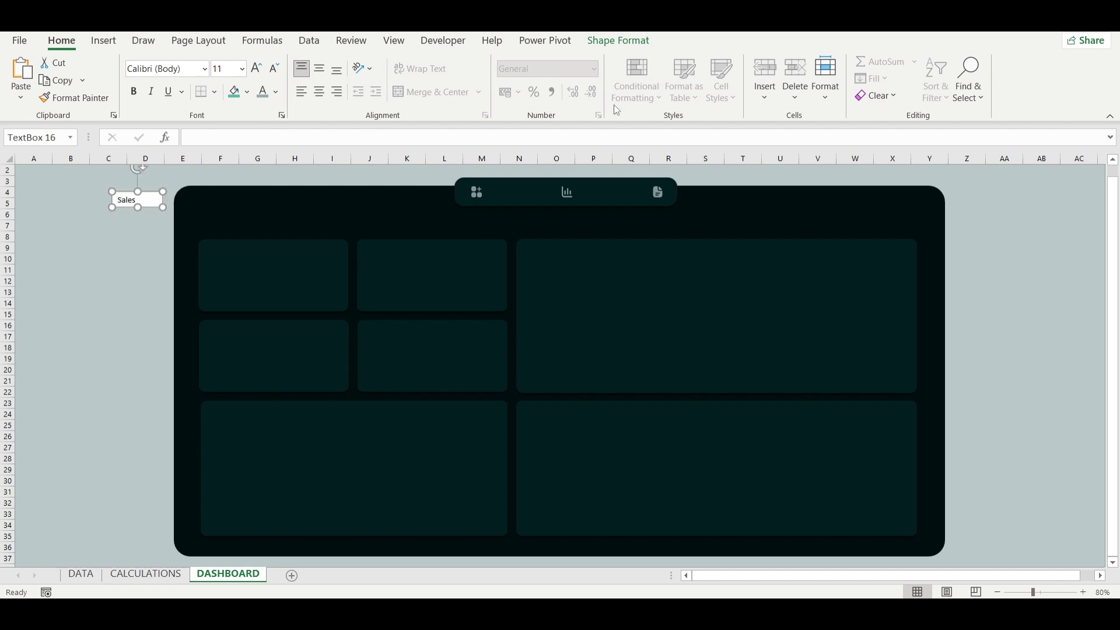
Remove the Sales text box's fill and outline and place it in the upper-left corner of the first small card.
click(618, 40)
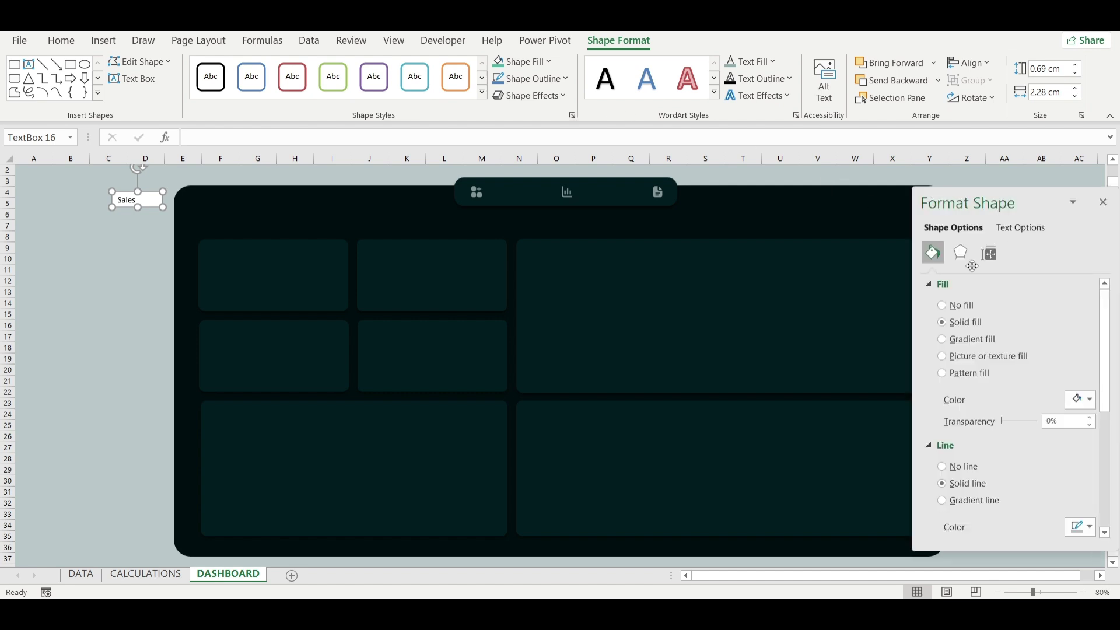
click(958, 303)
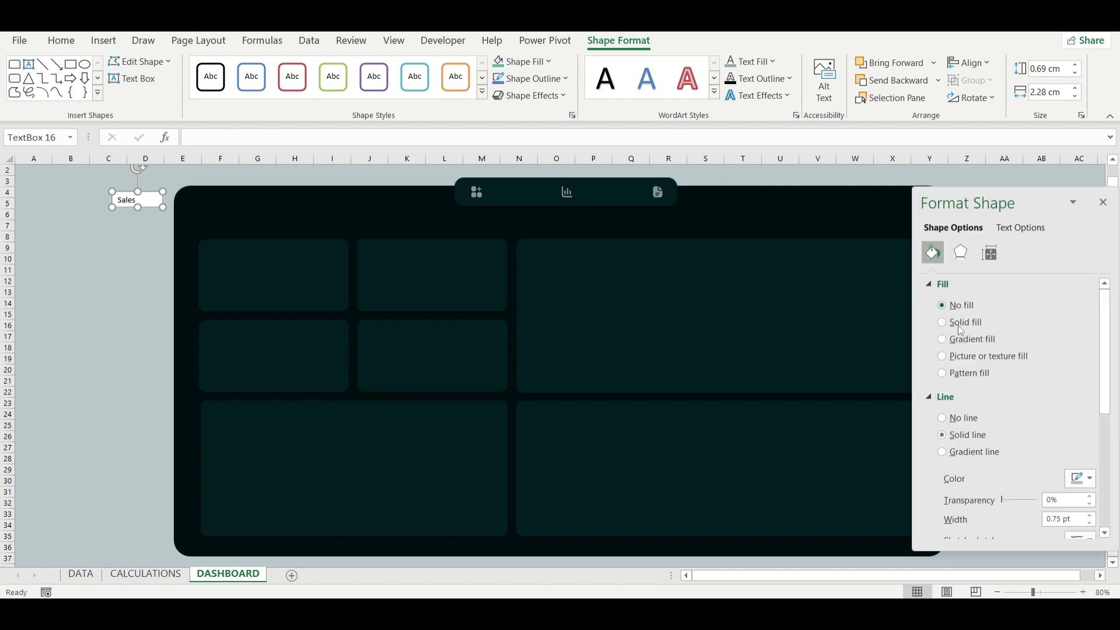
click(961, 419)
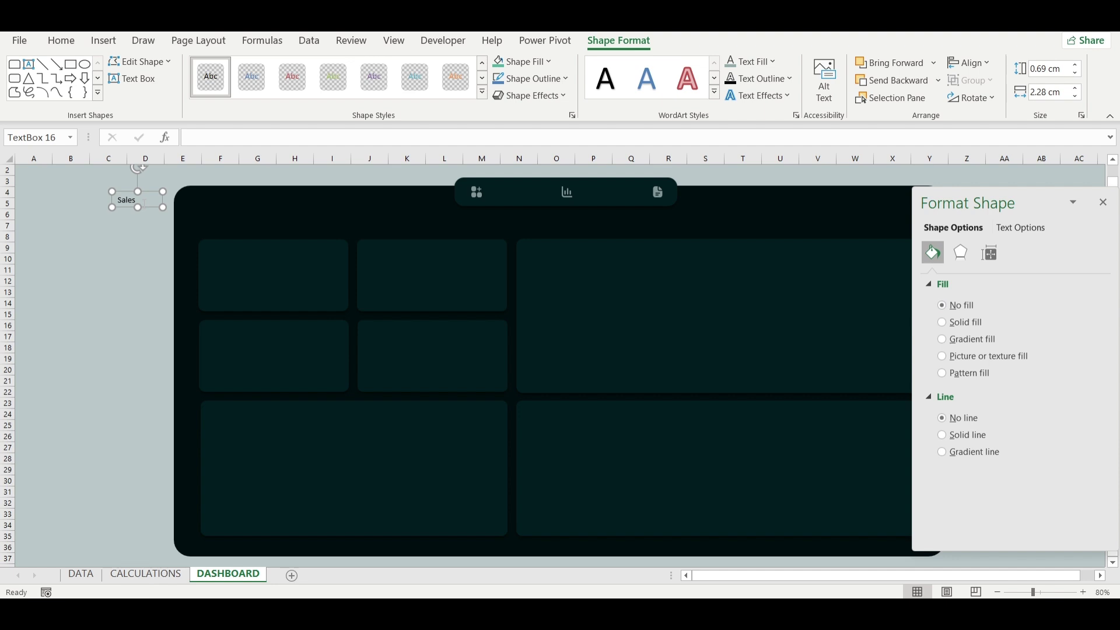
drag(149, 208, 238, 263)
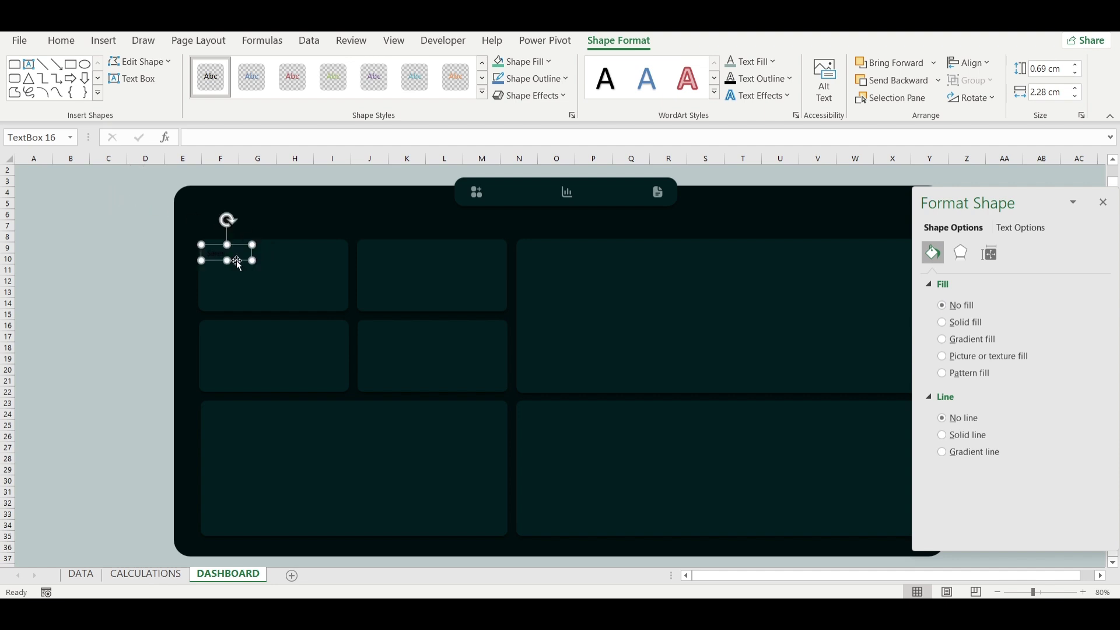
Set the Sales label's font size to 12 and its text colour to the recent pale grey #BAC8C9.
click(61, 40)
click(256, 68)
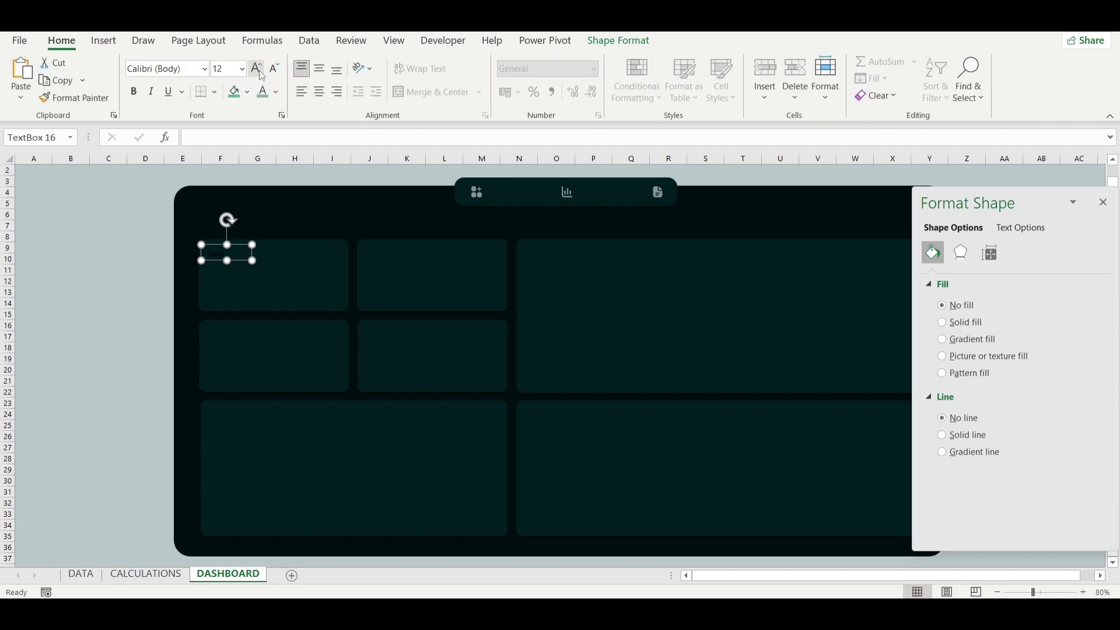
click(256, 68)
click(268, 92)
click(274, 70)
click(276, 92)
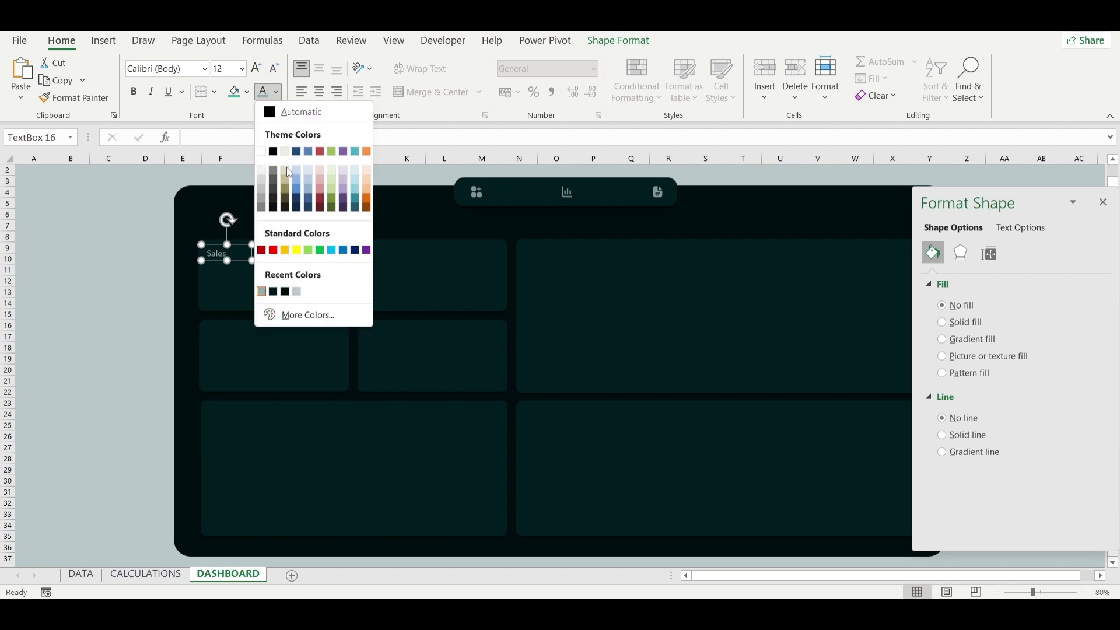
click(297, 293)
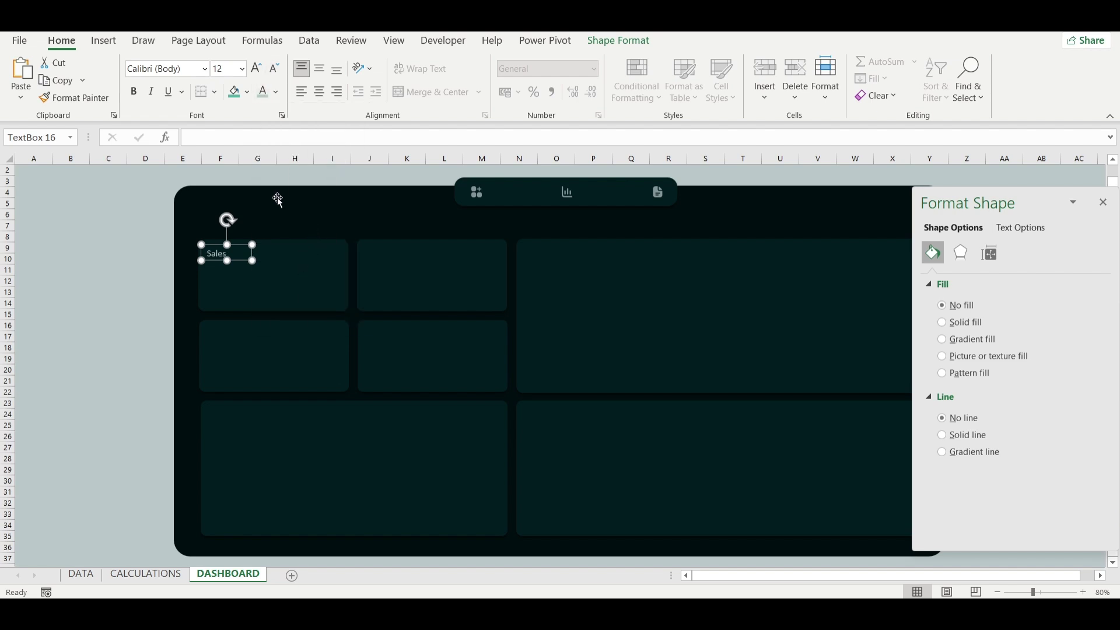
Darken the Sales label's text to the custom colour #879FA1.
click(283, 116)
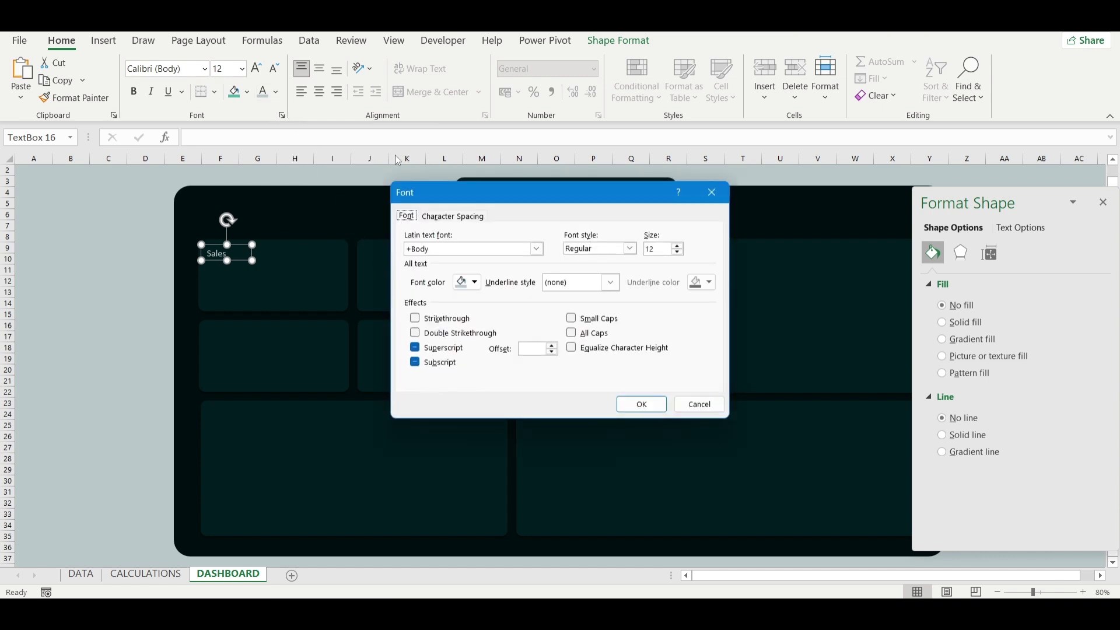
click(713, 194)
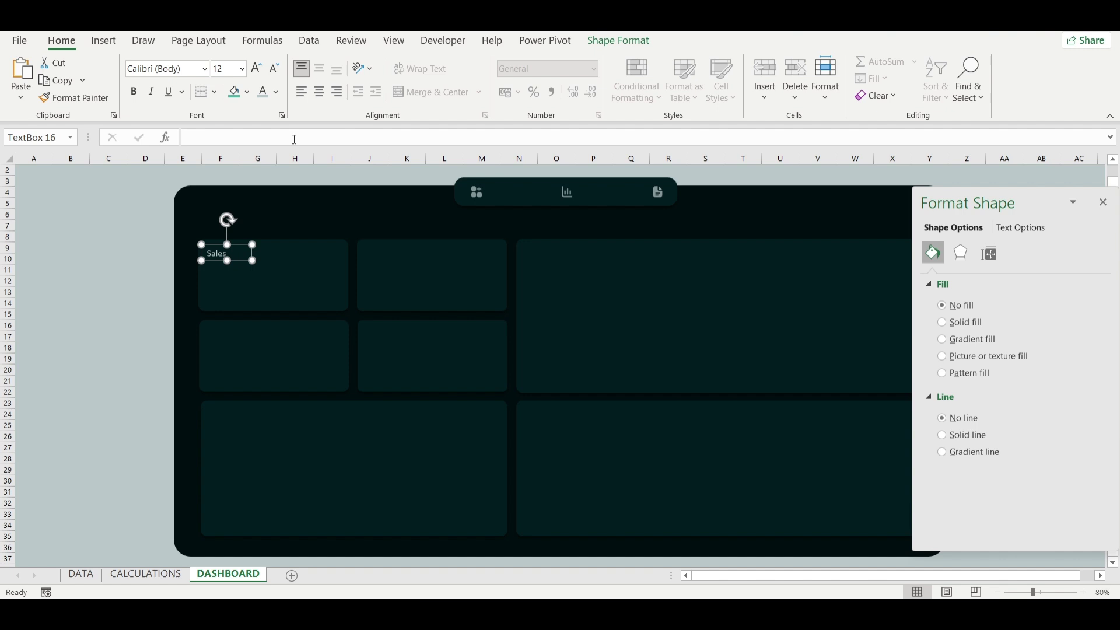
click(276, 93)
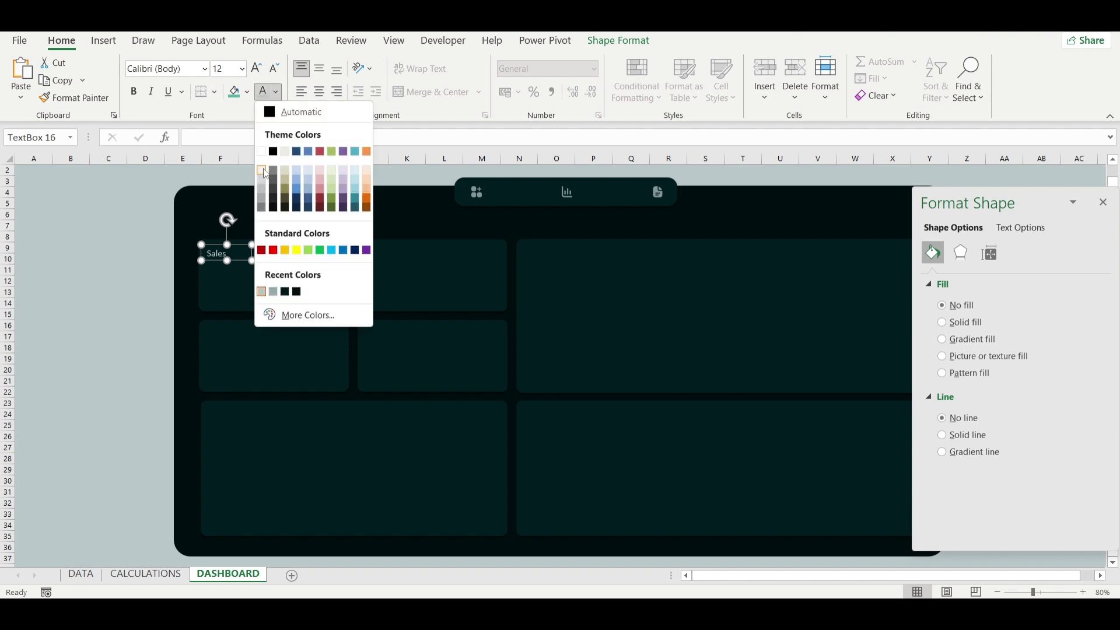
click(327, 320)
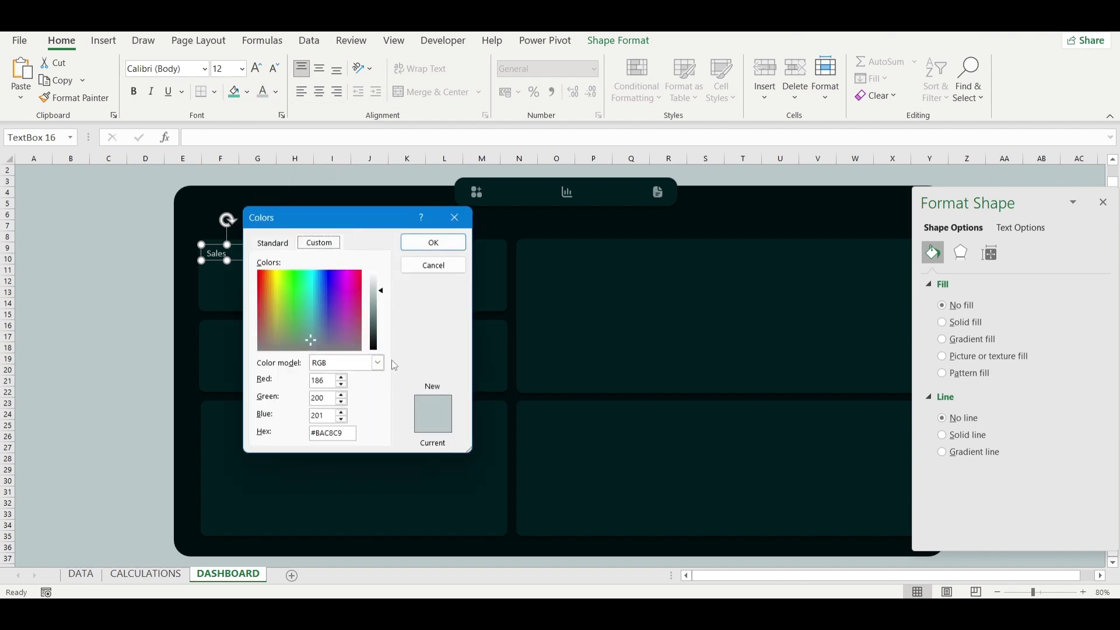
drag(382, 291, 382, 304)
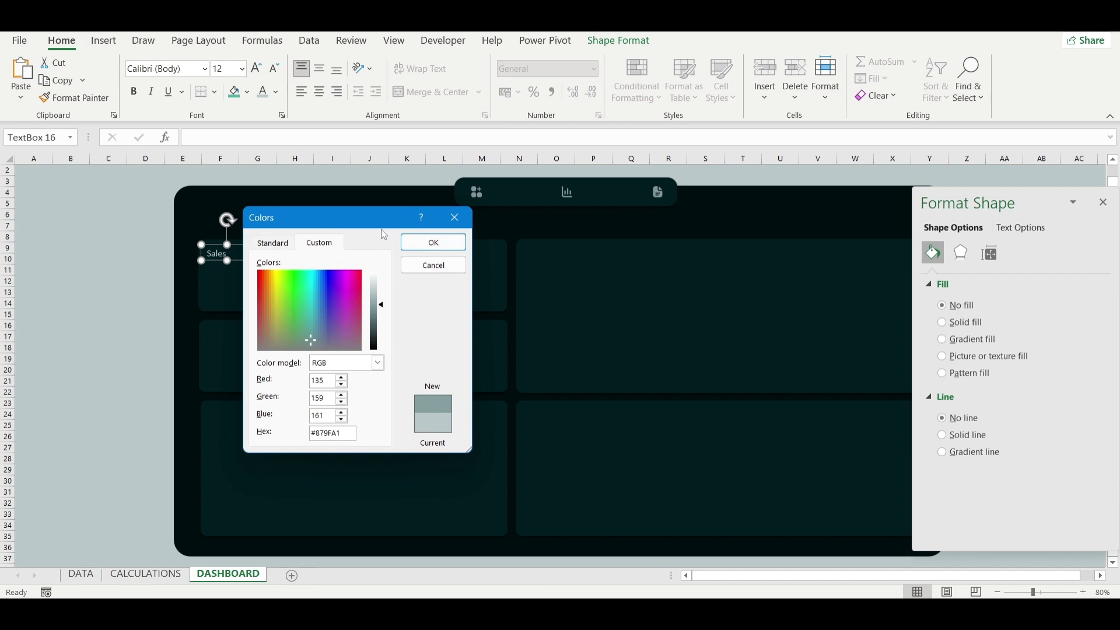
click(421, 241)
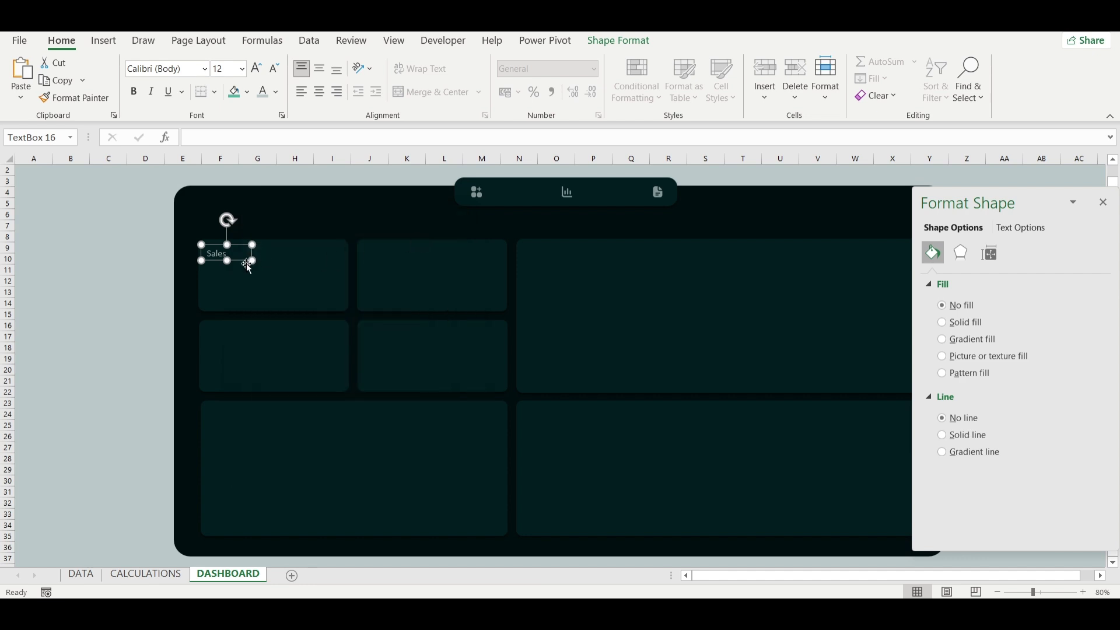
Duplicate the Sales label twice, place one copy in the upper-right small card and change its text to "Quantity".
key(ctrl+d)
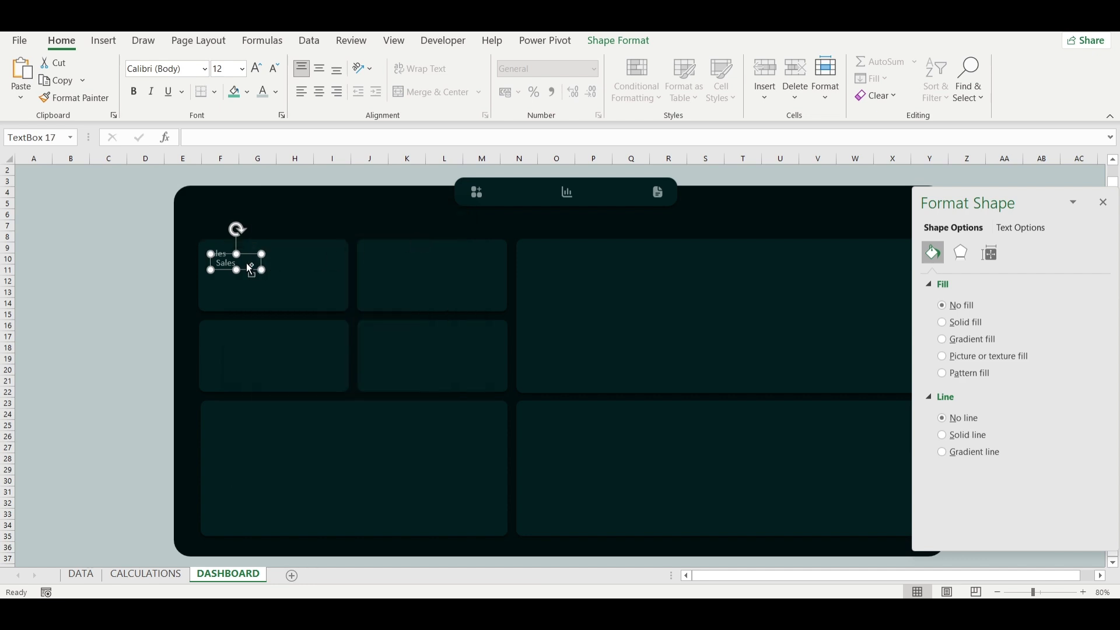
key(ctrl+d)
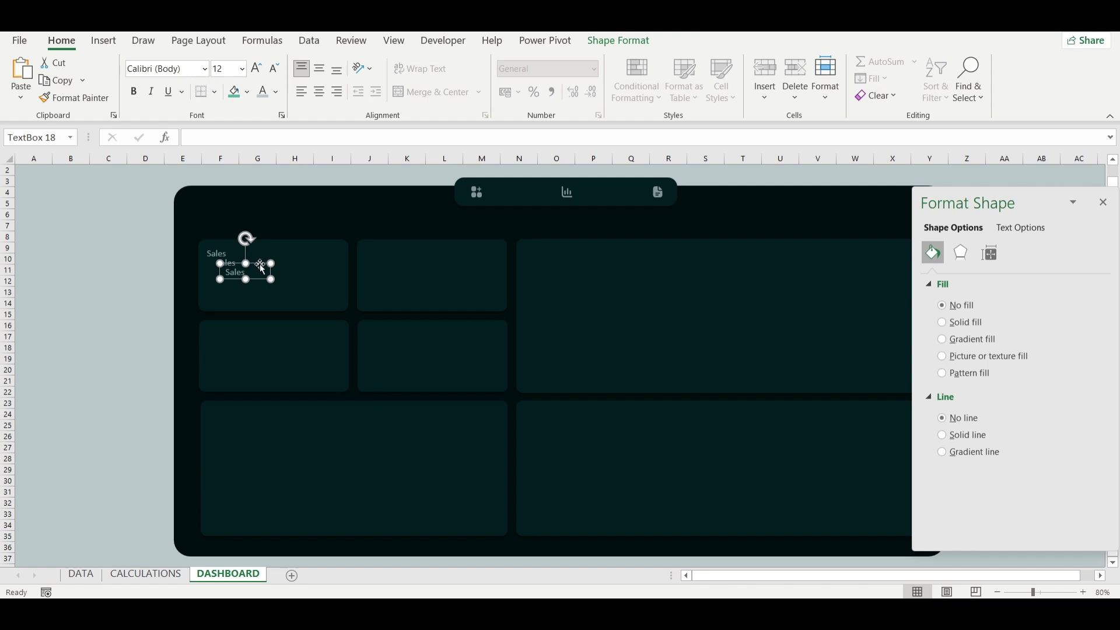
drag(261, 268, 405, 247)
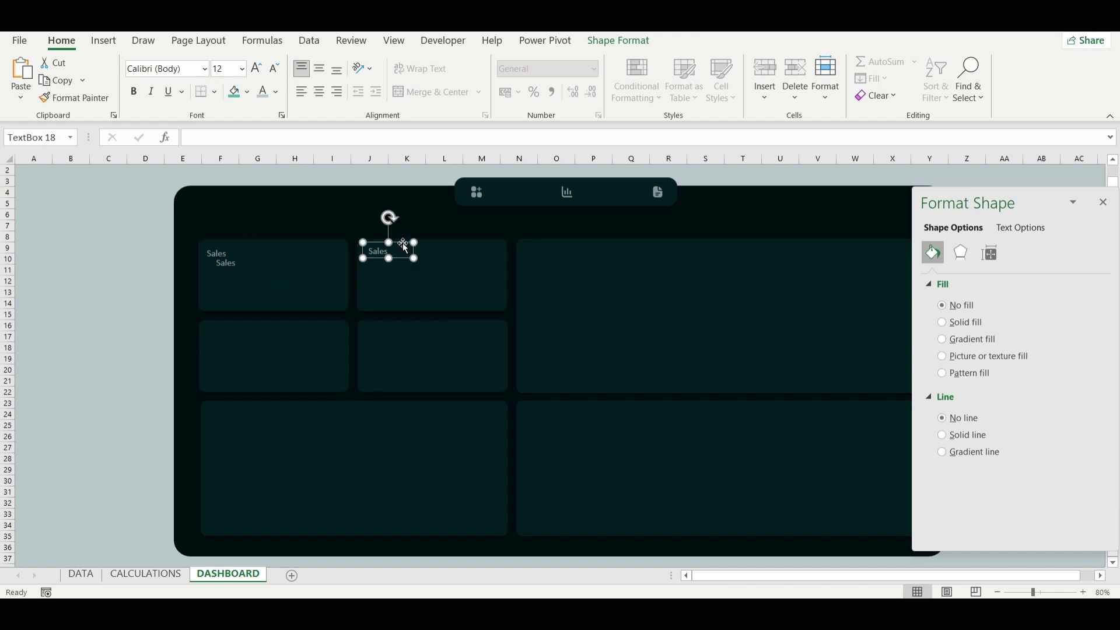
double_click(390, 252)
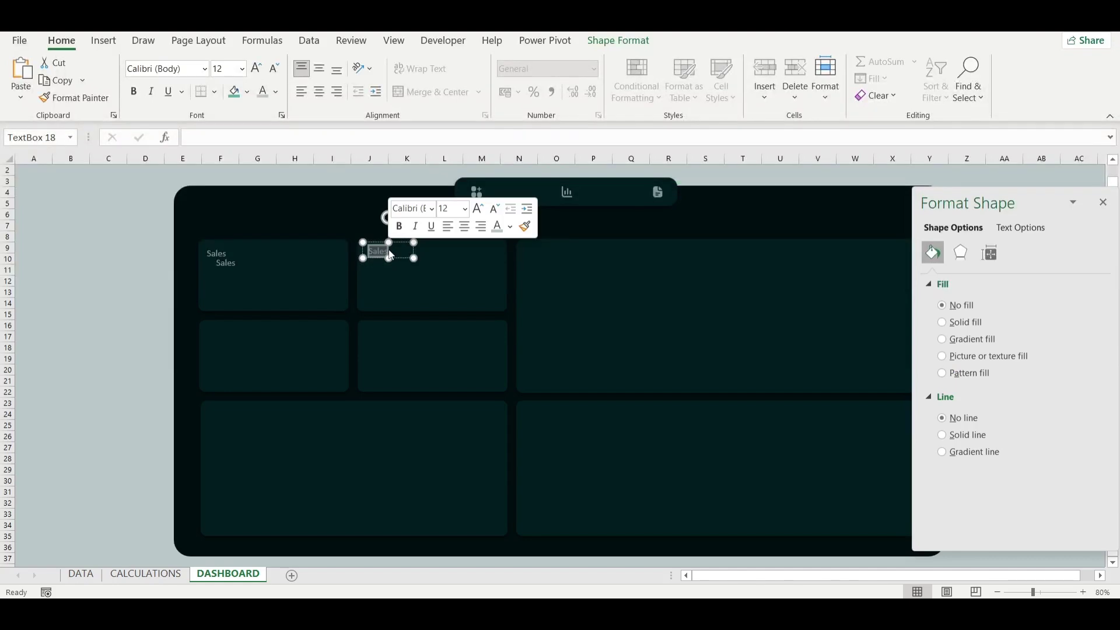
text(o)
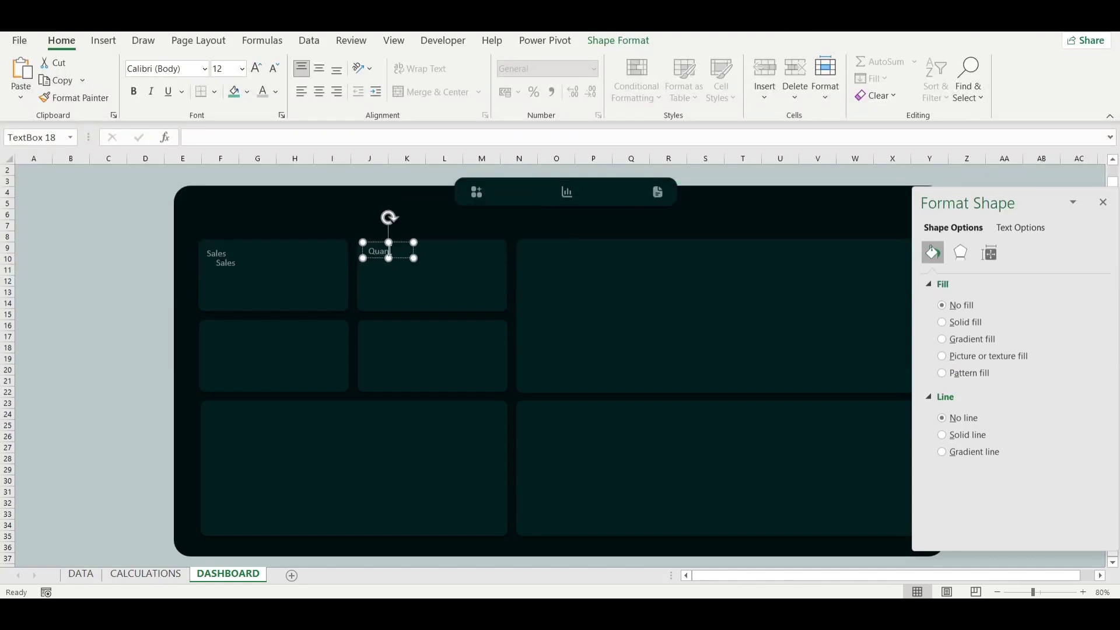
Move the other Sales copy to the lower-left small card's upper-left corner and change its text to "Cost".
click(237, 263)
drag(245, 254, 235, 323)
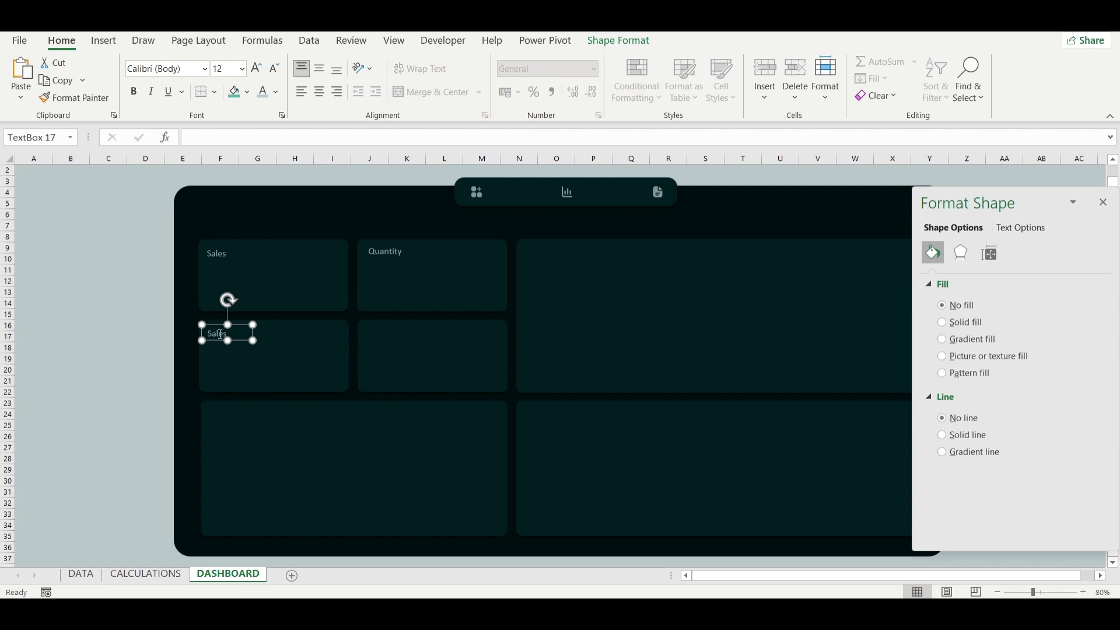
double_click(221, 333)
text(qost)
Add another copy of the Sales label to the upper-left corner of the lower-right small card.
key(ctrl+v)
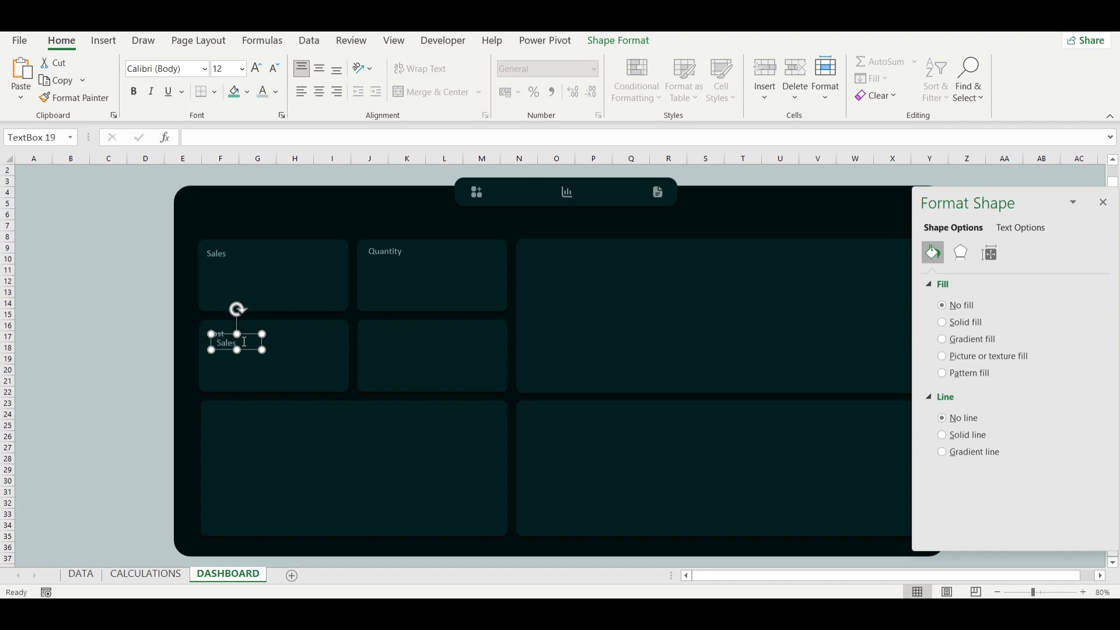
drag(251, 334, 403, 324)
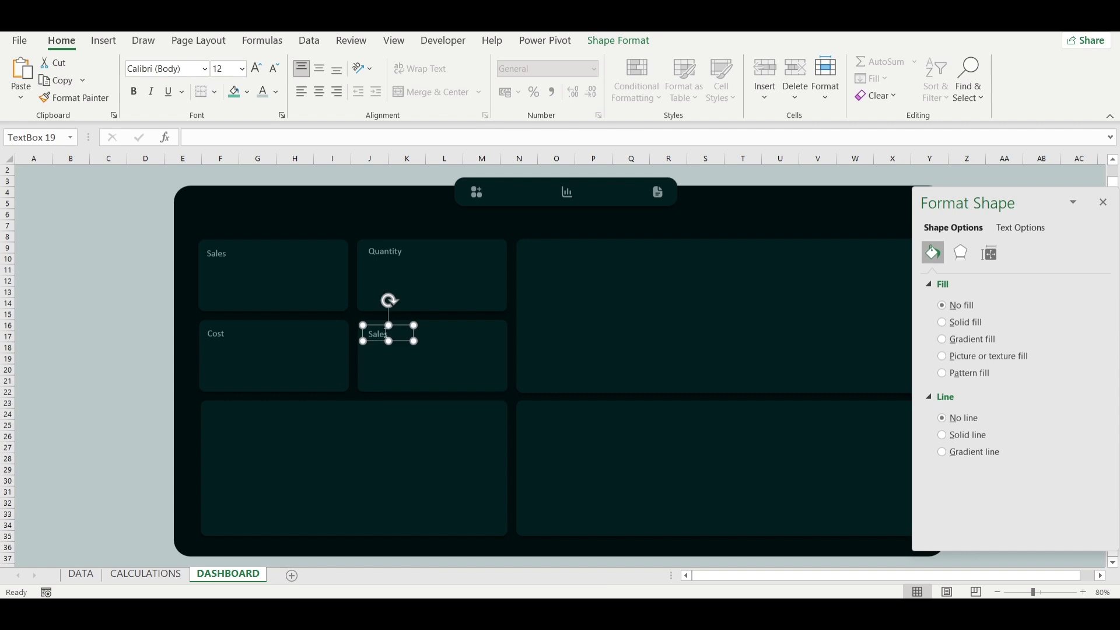
Change the fourth small card's label to Profit, then place a widened copy of it in the large card below the Cost card.
double_click(382, 334)
text(Profit)
key(ctrl+d)
drag(408, 335, 245, 407)
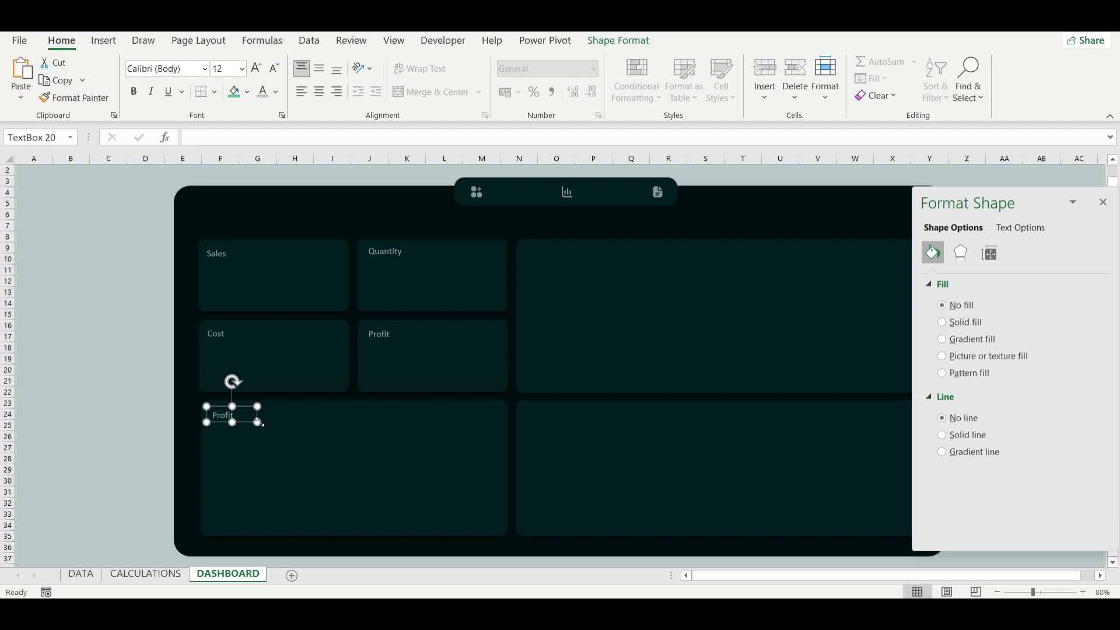
drag(259, 423, 369, 425)
Change the text of the copied label in the card below Cost to Regional Sales Distribution.
click(245, 413)
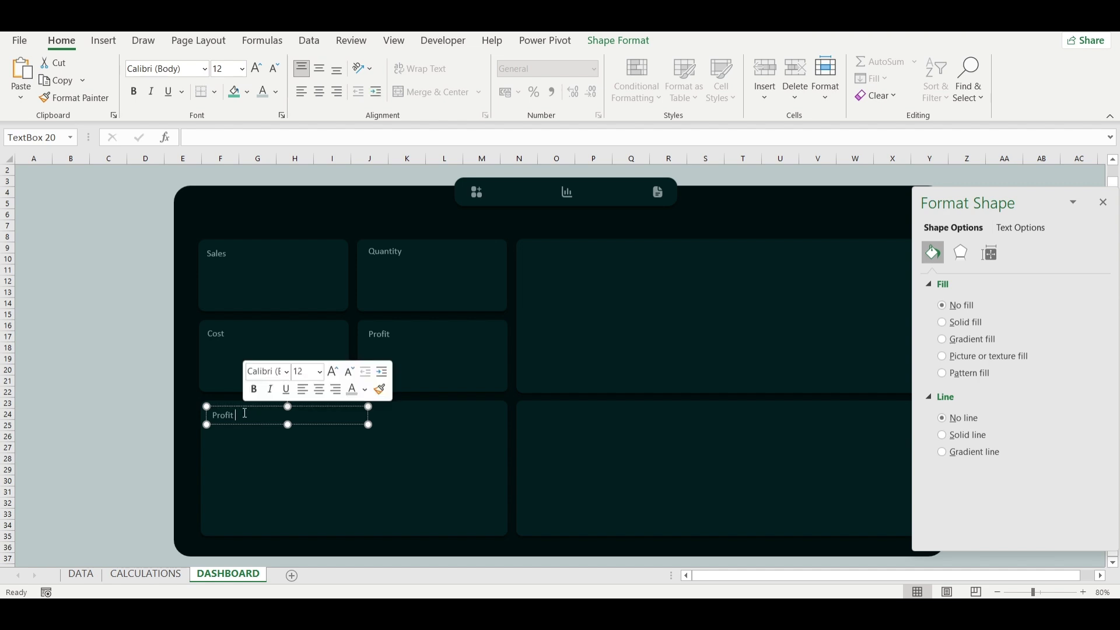
double_click(245, 413)
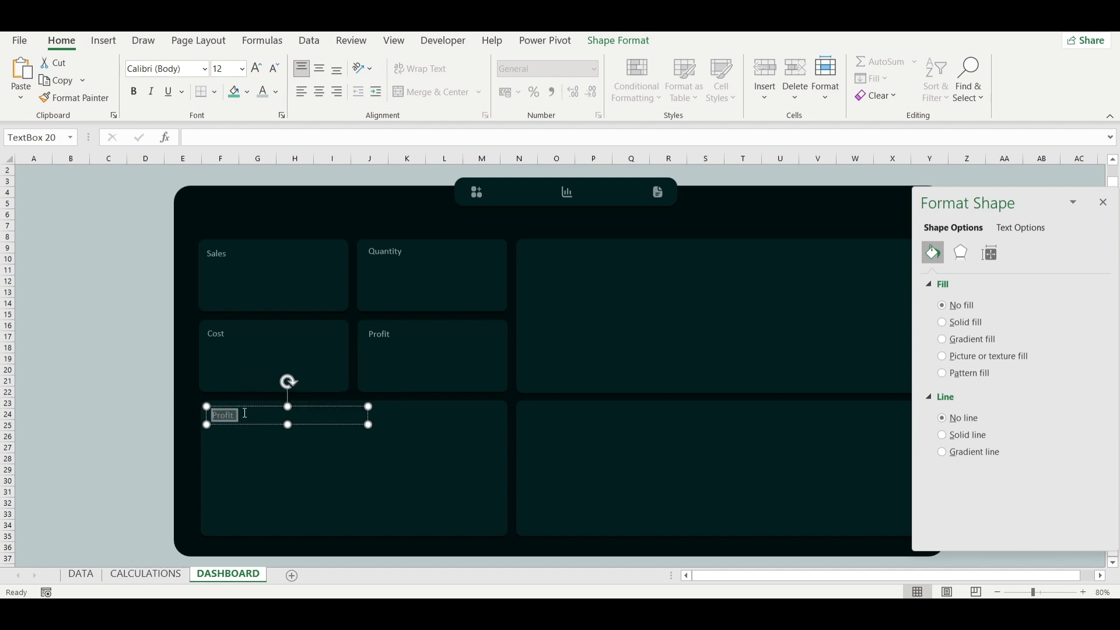
text(R)
text(egiona)
text(l Sales D)
text(istr)
text(ub)
key(BackSpace)
key(BackSpace)
text(ibution)
Duplicate the Regional Sales Distribution label into the large card beside Quantity and retitle it Monthly Revenue Trend 2023 Vs 2024.
click(315, 425)
key(ctrl+d)
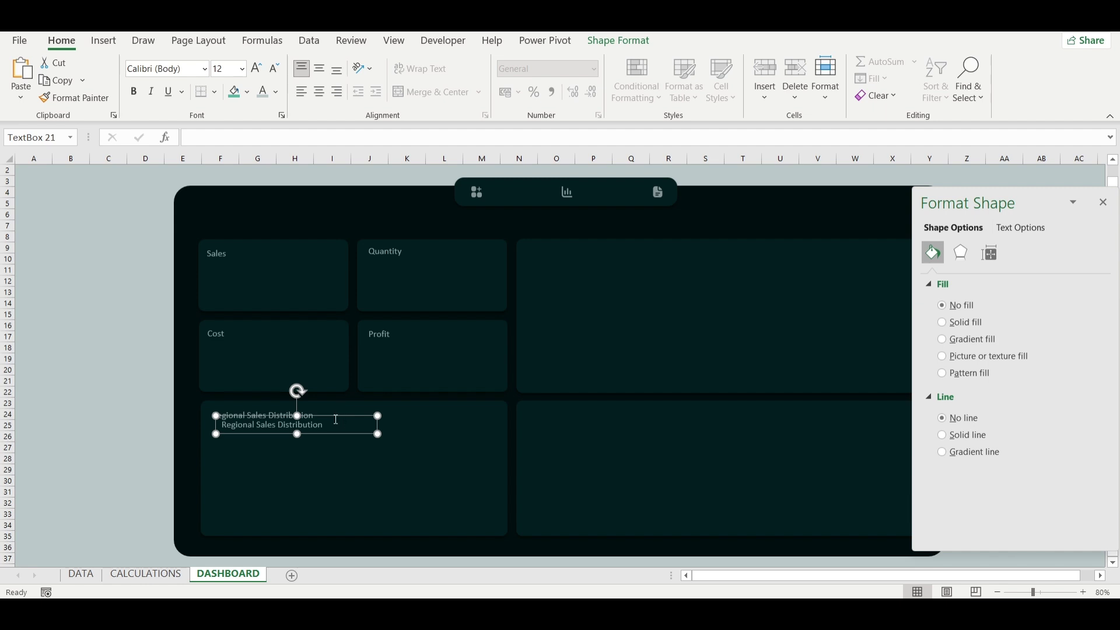
drag(334, 415, 642, 245)
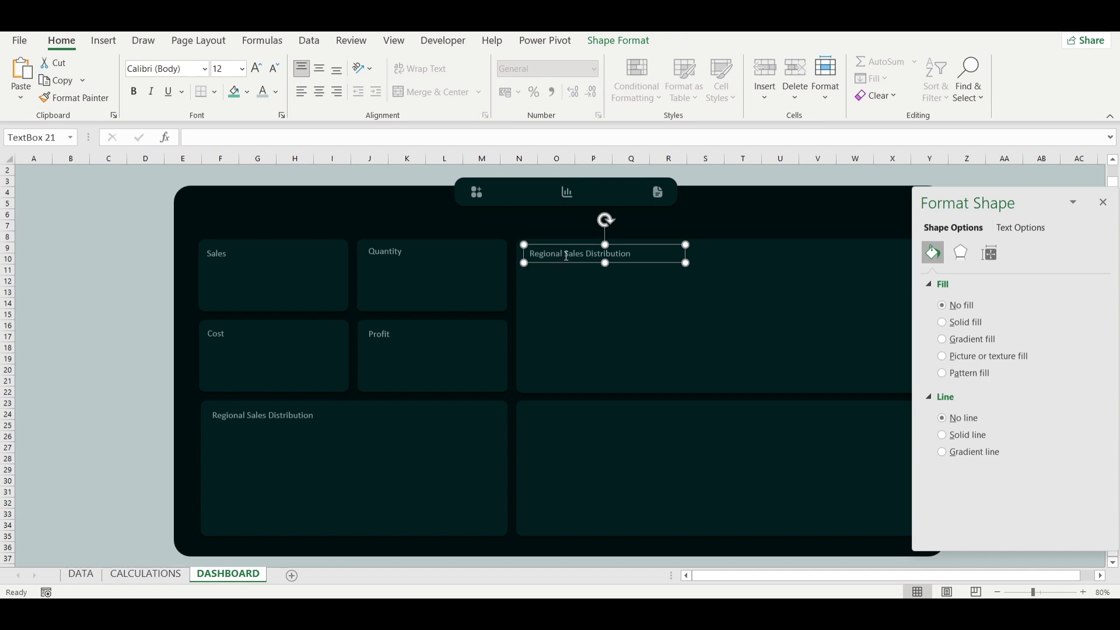
triple_click(567, 254)
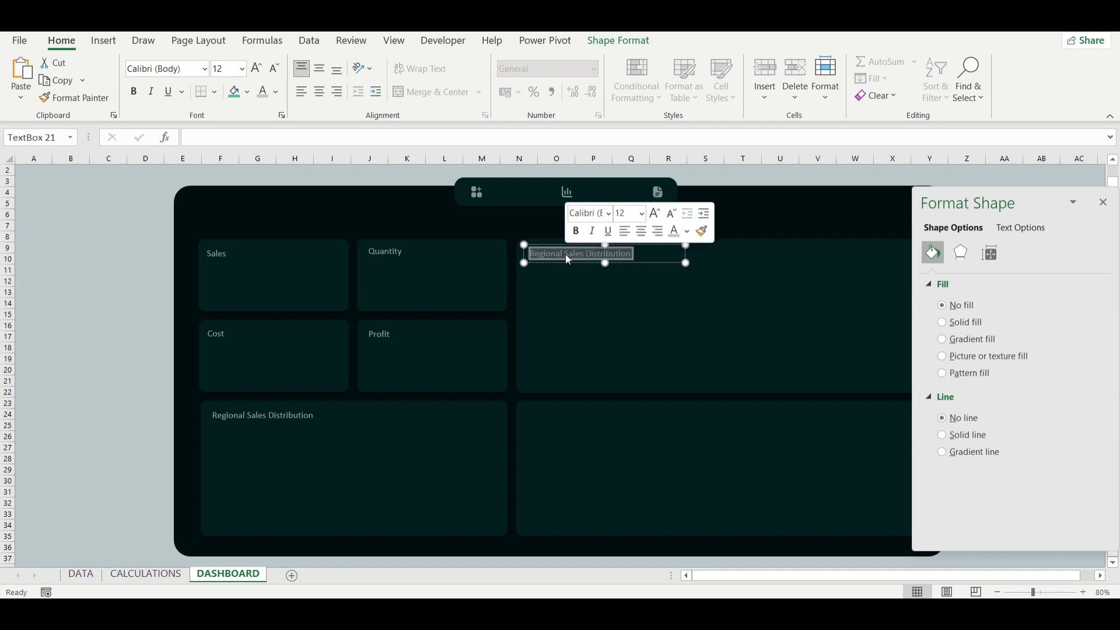
text(Mont)
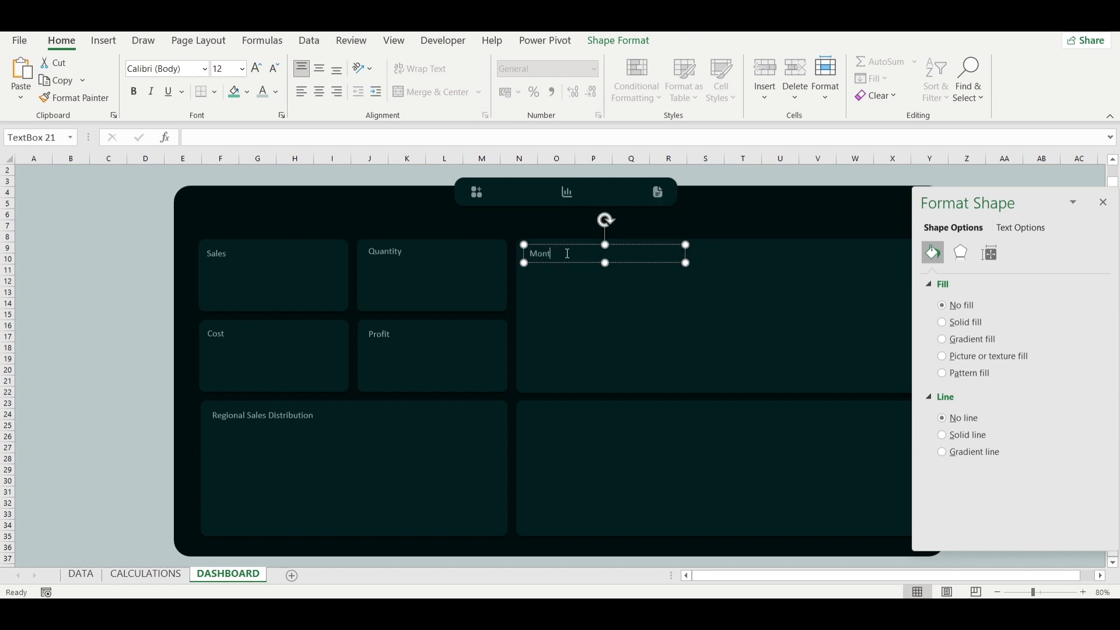
text(hly Revenue Trend 2023 Vs 2024)
click(621, 265)
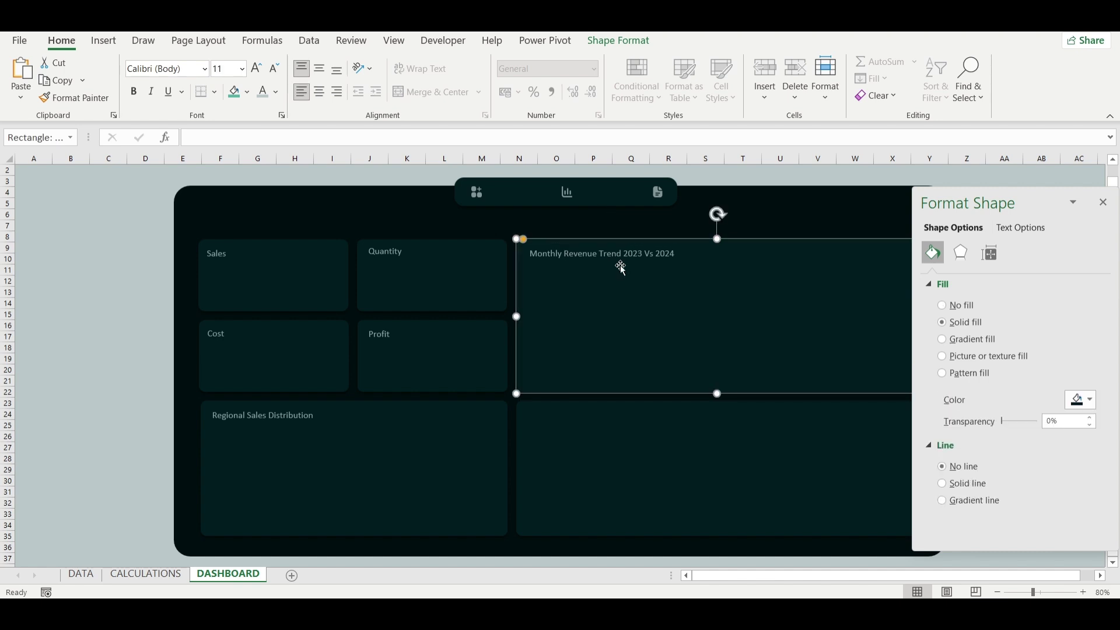
Paste another copy of the label into the card below the monthly trend card and retitle it Product-wise Sales Breakdown.
key(ctrl+v)
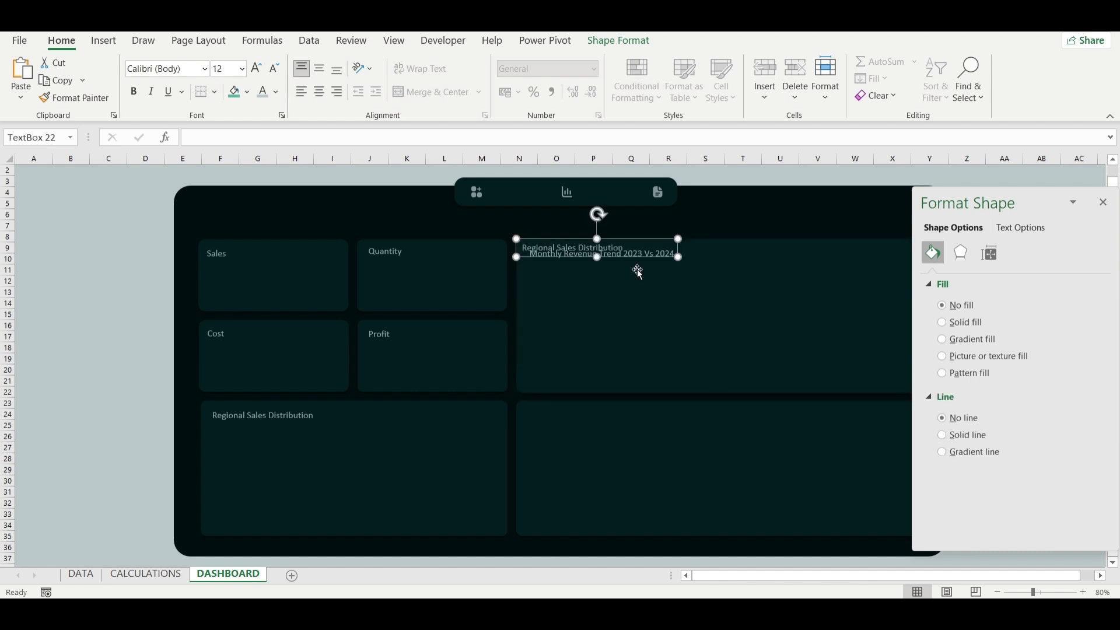
drag(650, 254, 653, 420)
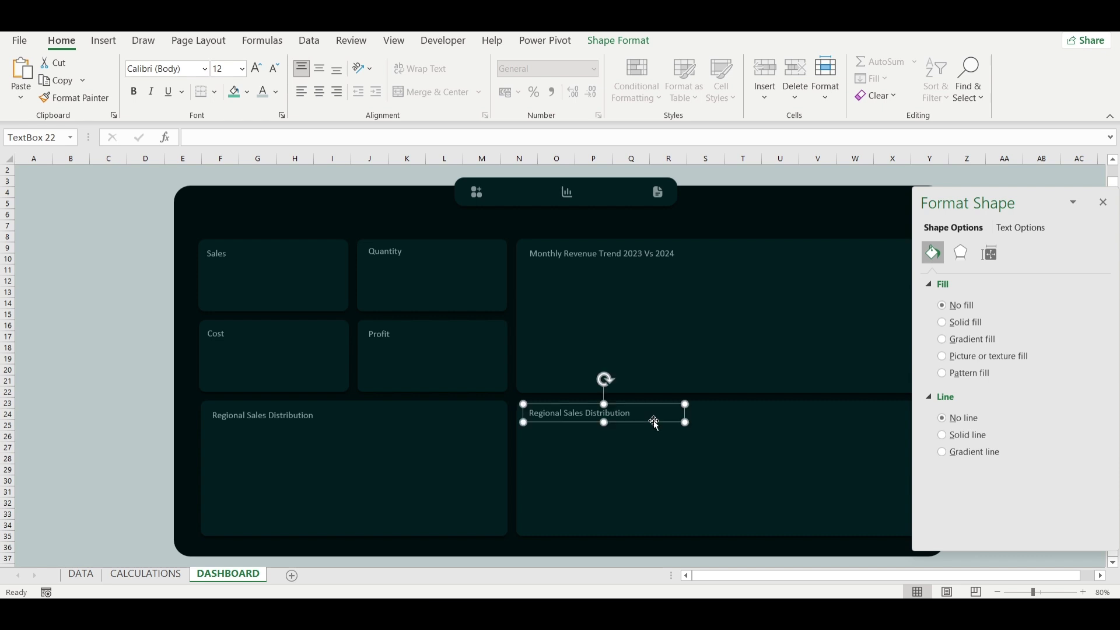
triple_click(576, 415)
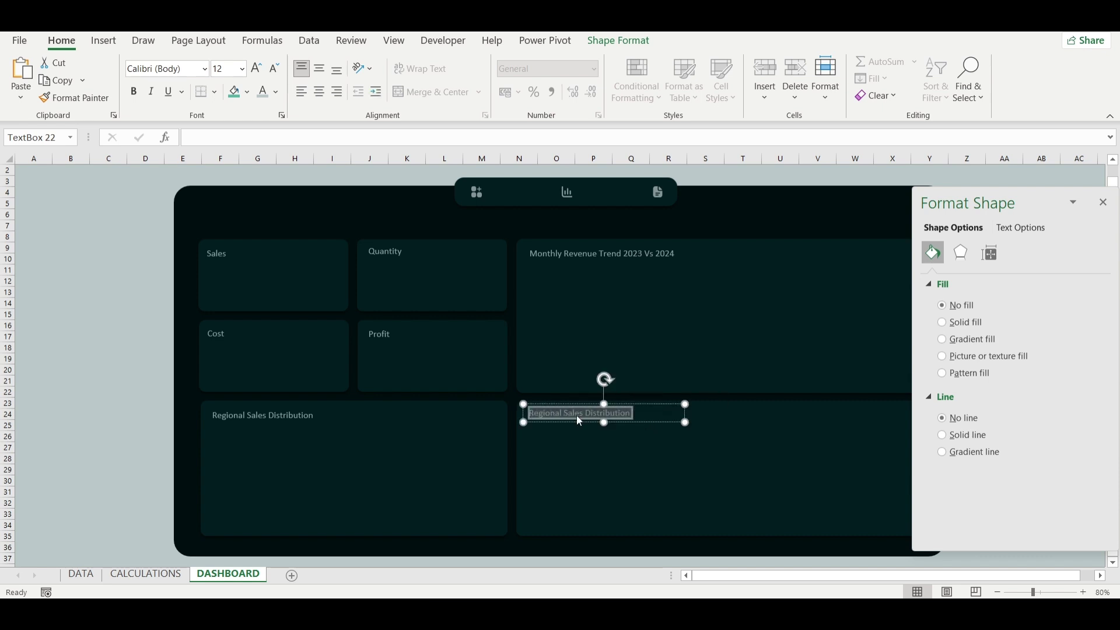
text(Prod)
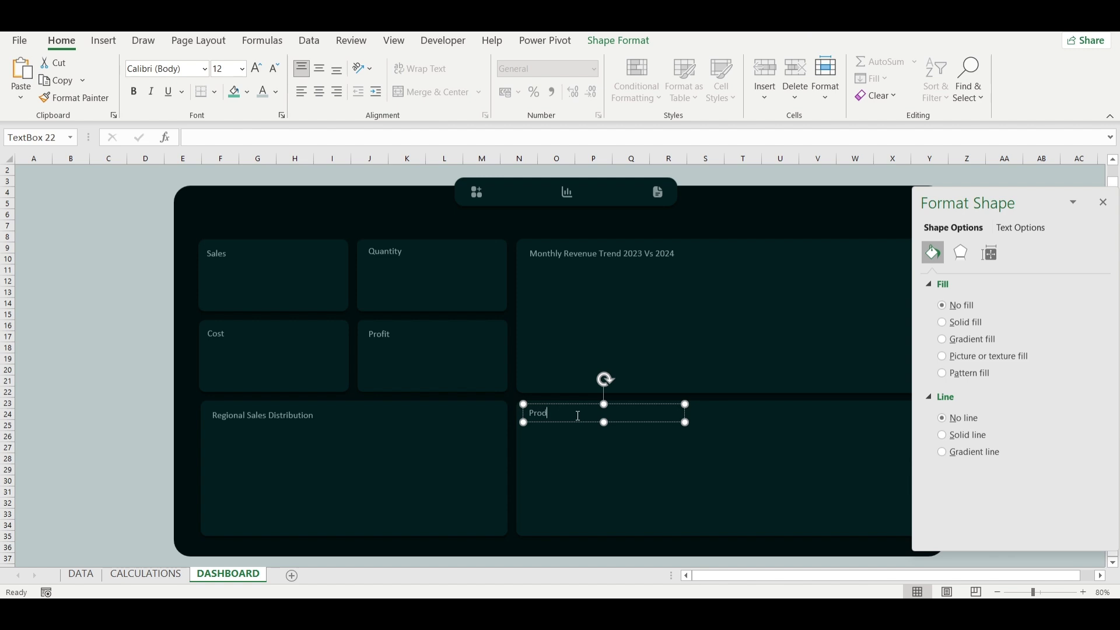
text(ux)
text(ct-wo)
text(ise)
text( Sales)
text( Breakdown)
Paste another Regional Sales Distribution label and place it, widened and slightly taller, above the Sales and Quantity cards.
click(661, 421)
key(ctrl+v)
drag(670, 414, 437, 237)
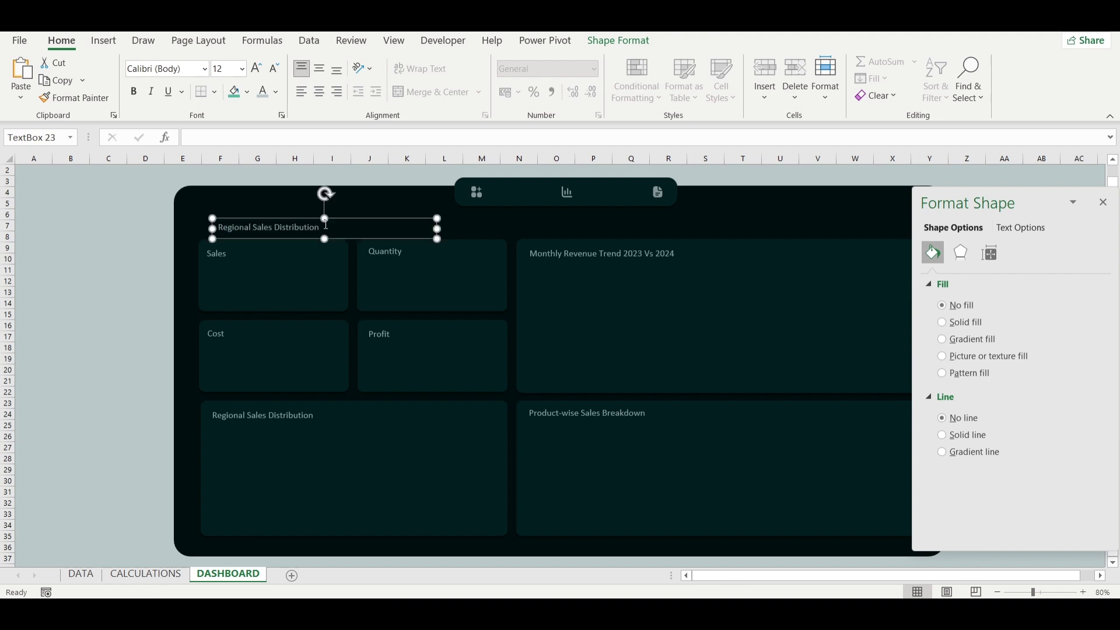
drag(325, 220, 325, 218)
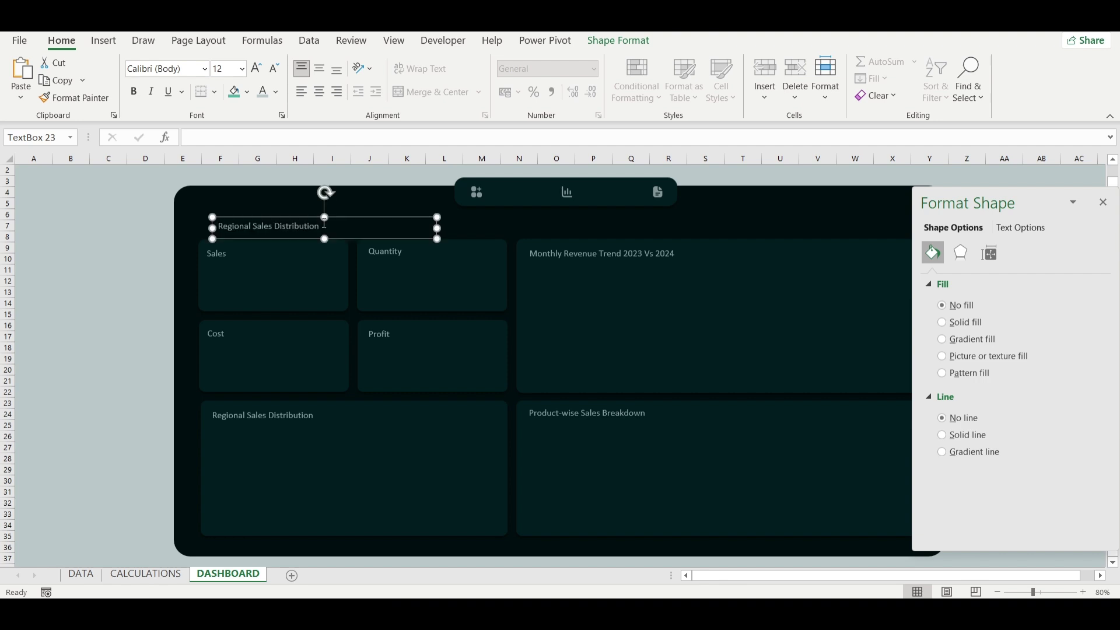
Replace the text of the label above the cards with the title Sales Performance (2023 Vs 2024).
triple_click(294, 225)
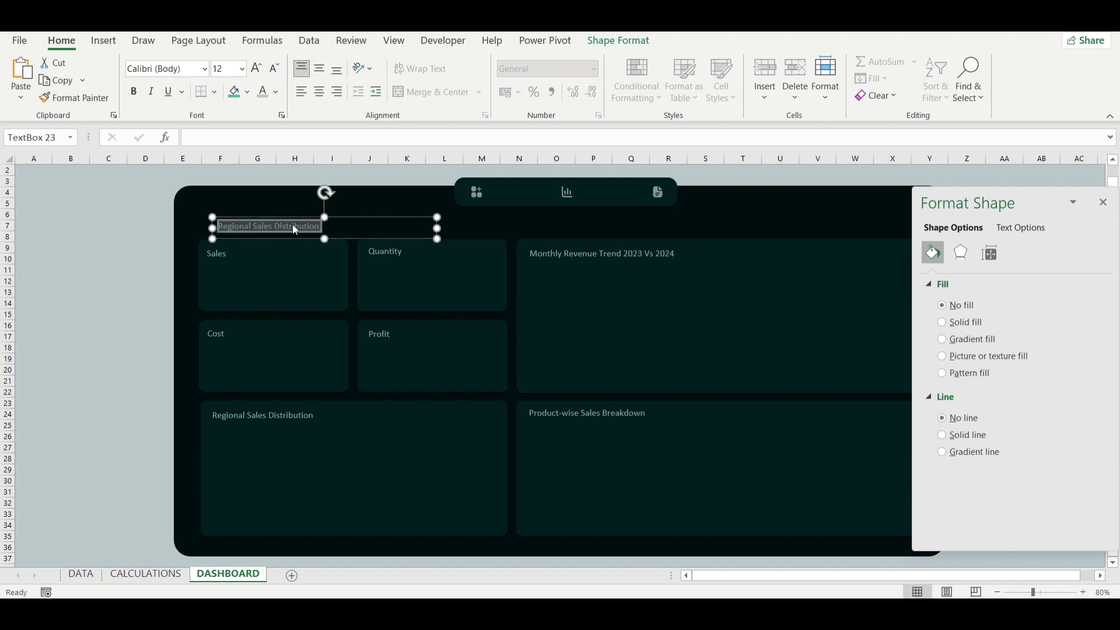
text(Sales )
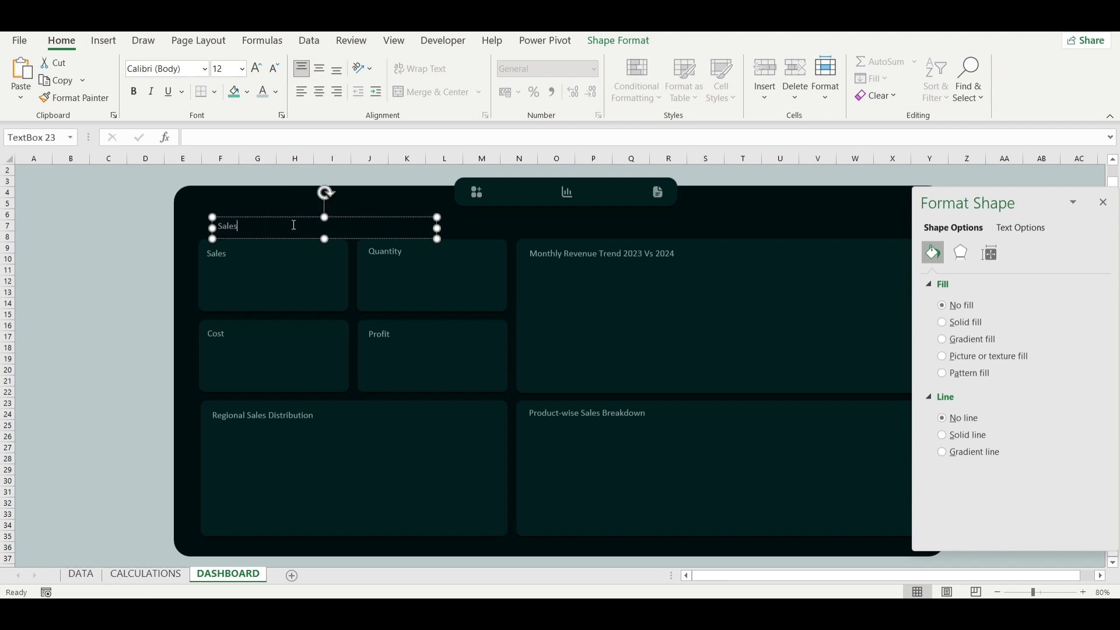
text(Performan)
text(ce ()
text( 2023)
text( Vs @)
key(BackSpace)
text(2024))
Set the font size of the Sales Performance title to 14.
click(299, 217)
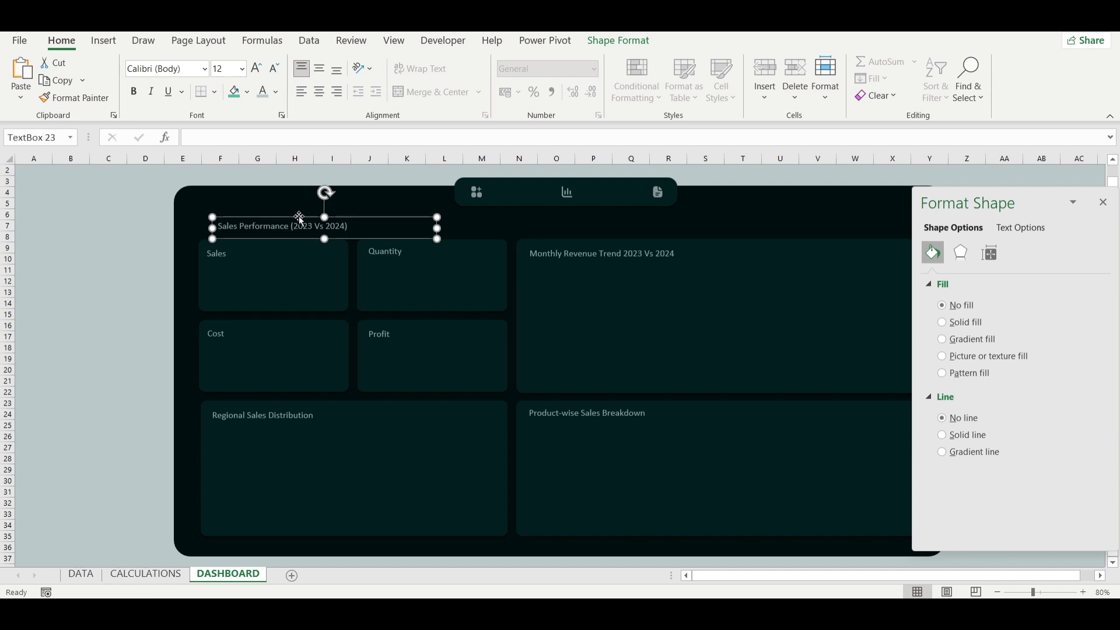
click(256, 68)
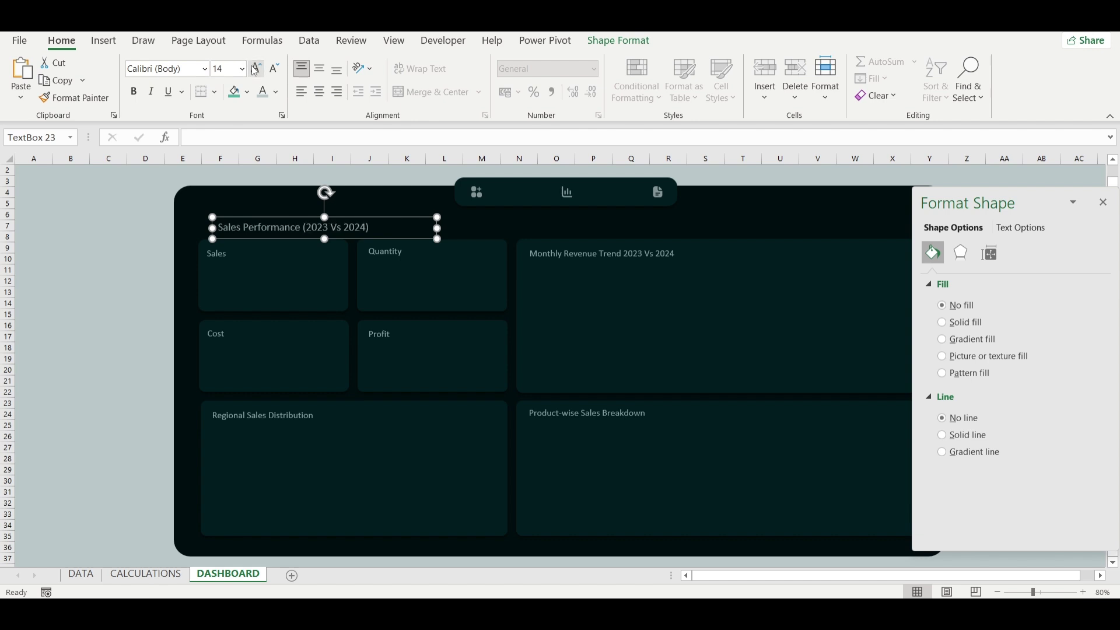
click(256, 68)
click(274, 69)
click(115, 250)
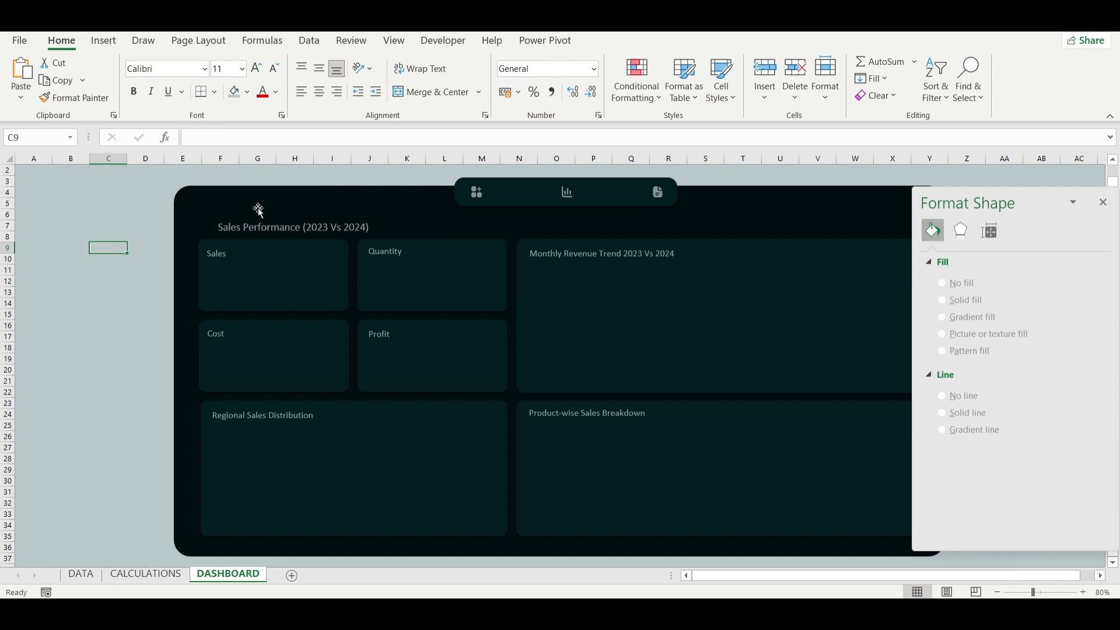
Insert the microphone picture from the YOUTUBE VID - PIVOT TABLES folder, scaled to 0.58 cm, just before the Sales Performance title.
click(110, 48)
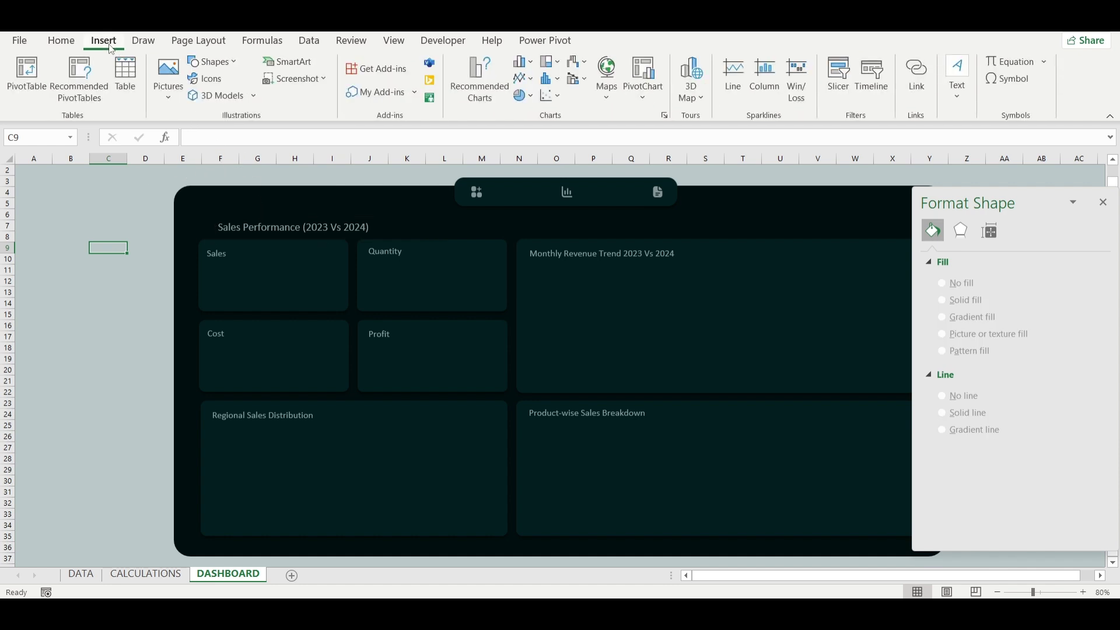
click(168, 80)
click(210, 139)
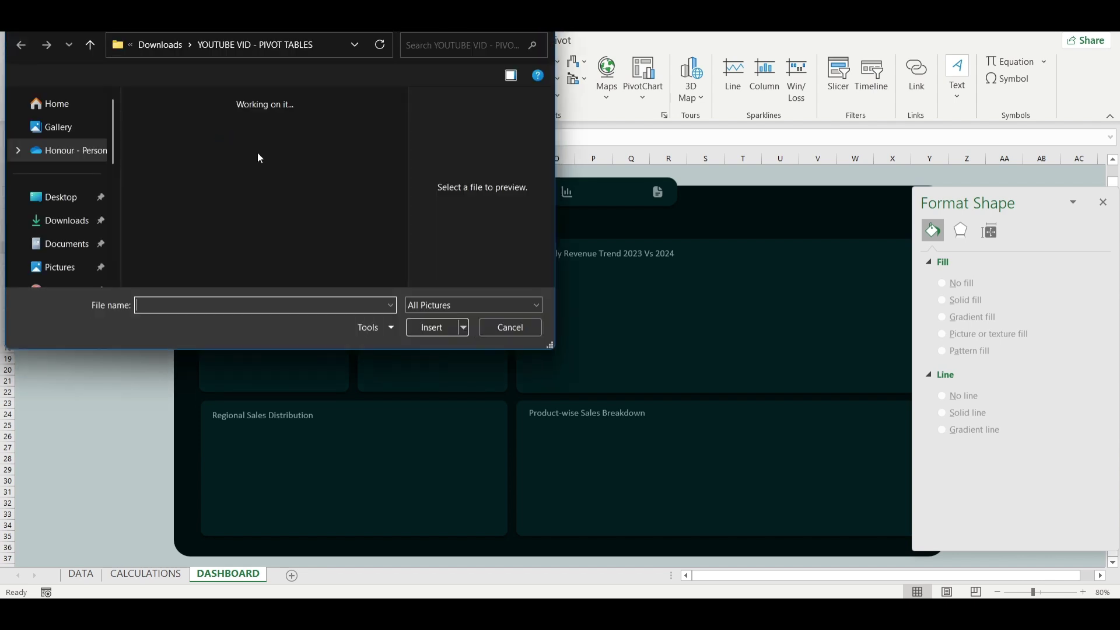
scroll(267, 180, down, 3)
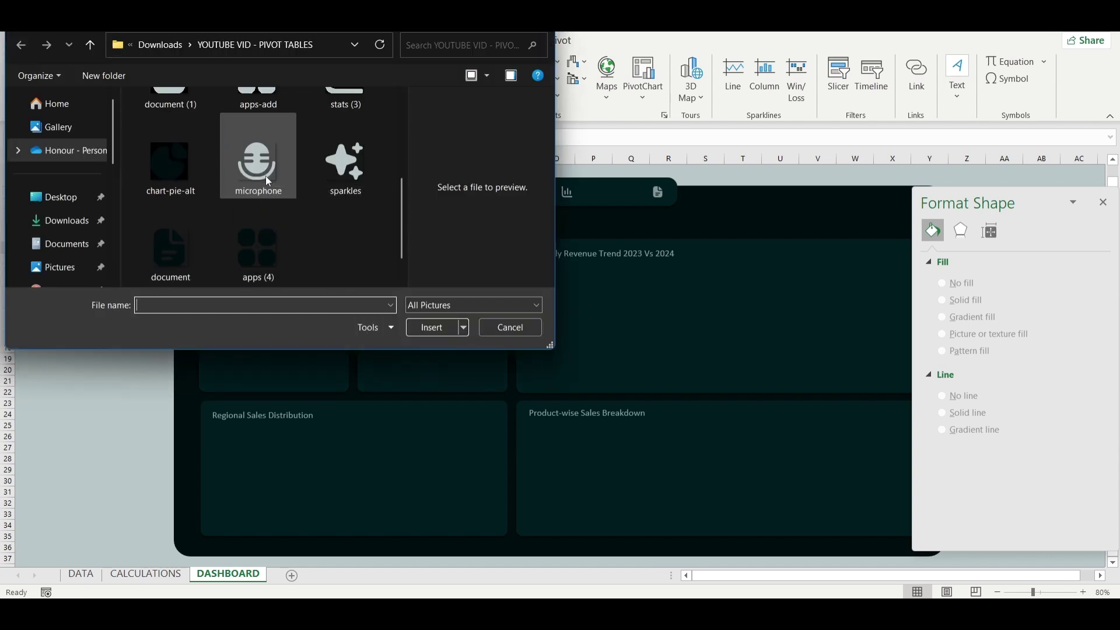
click(266, 178)
click(432, 327)
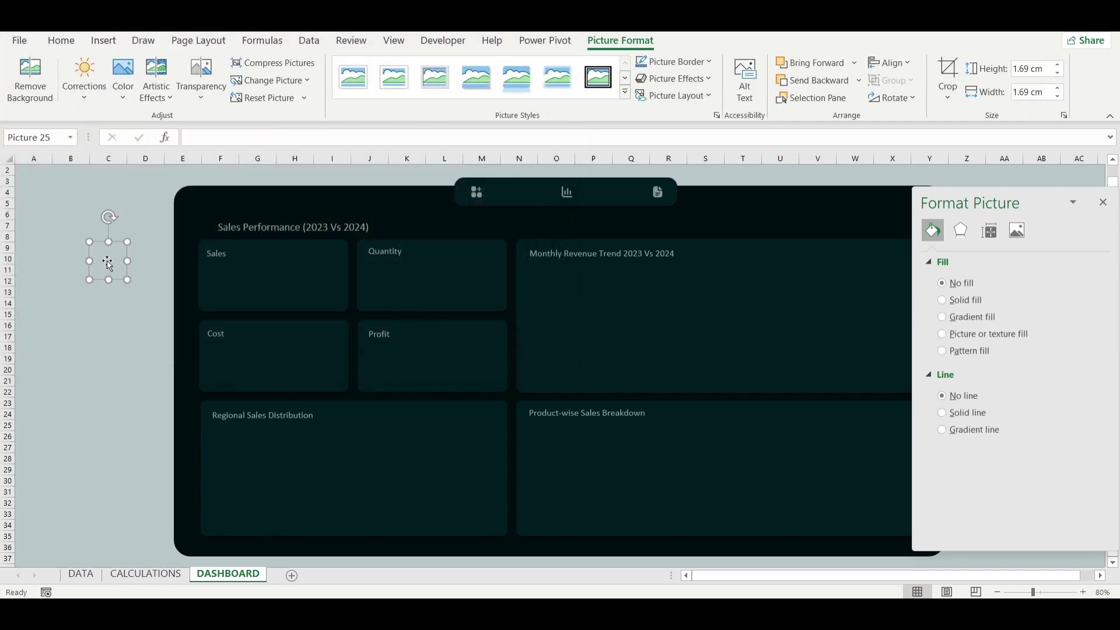
drag(109, 264, 207, 225)
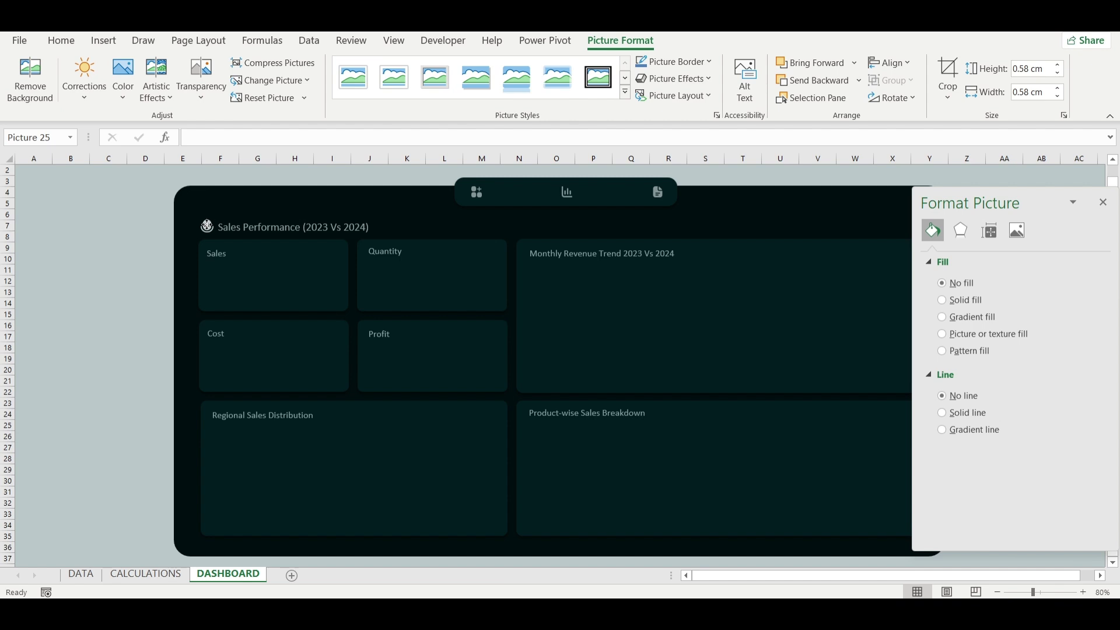
Apply a light transparency preset to the microphone icon.
click(202, 87)
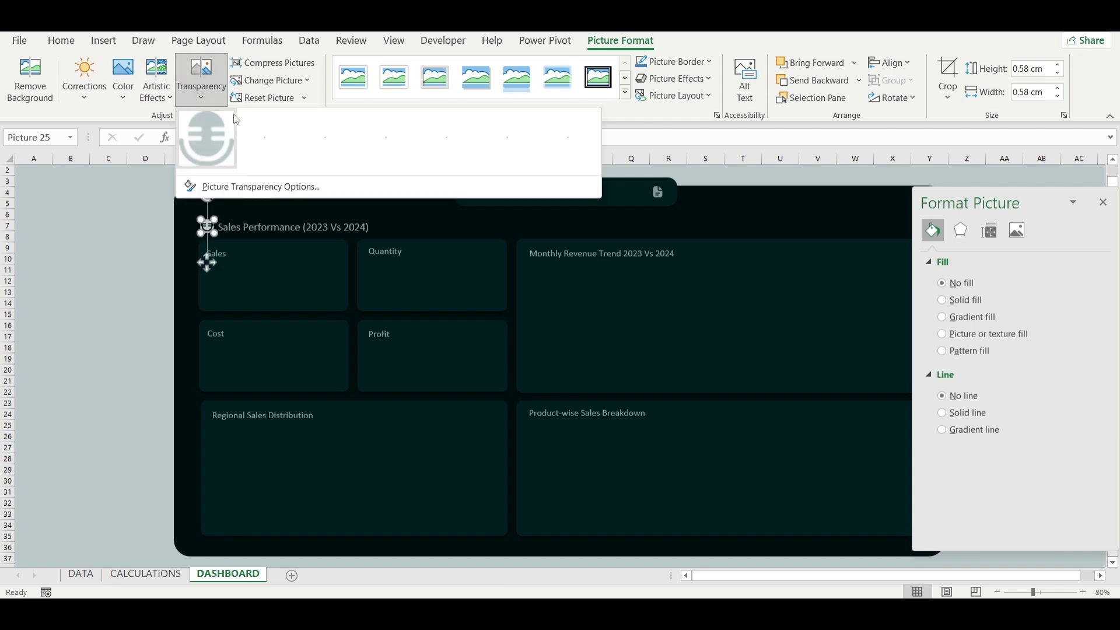
click(320, 135)
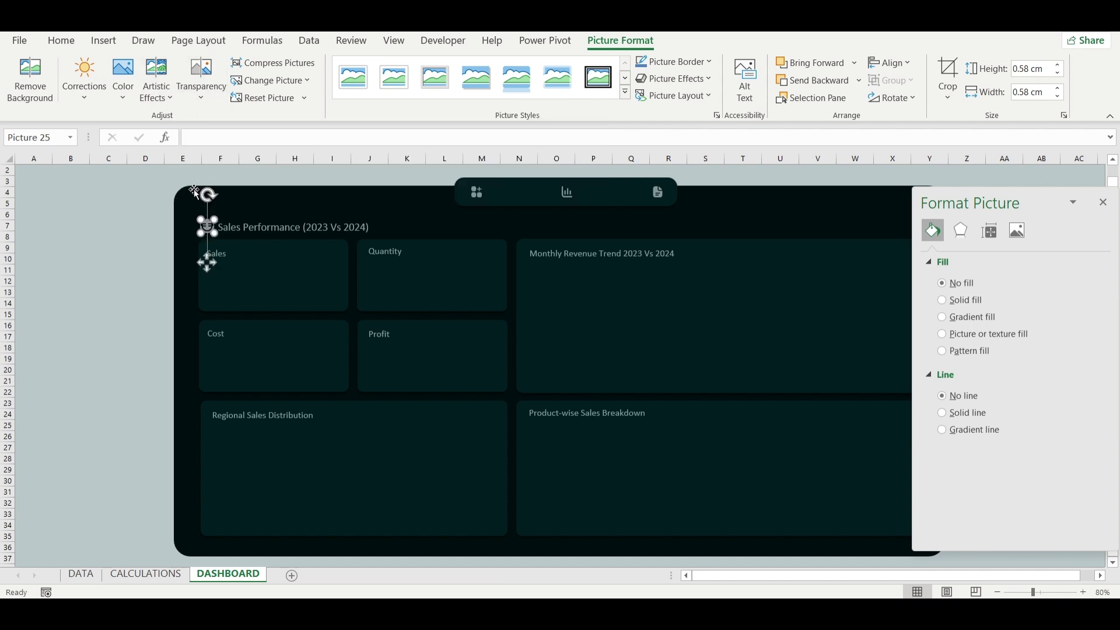
click(111, 248)
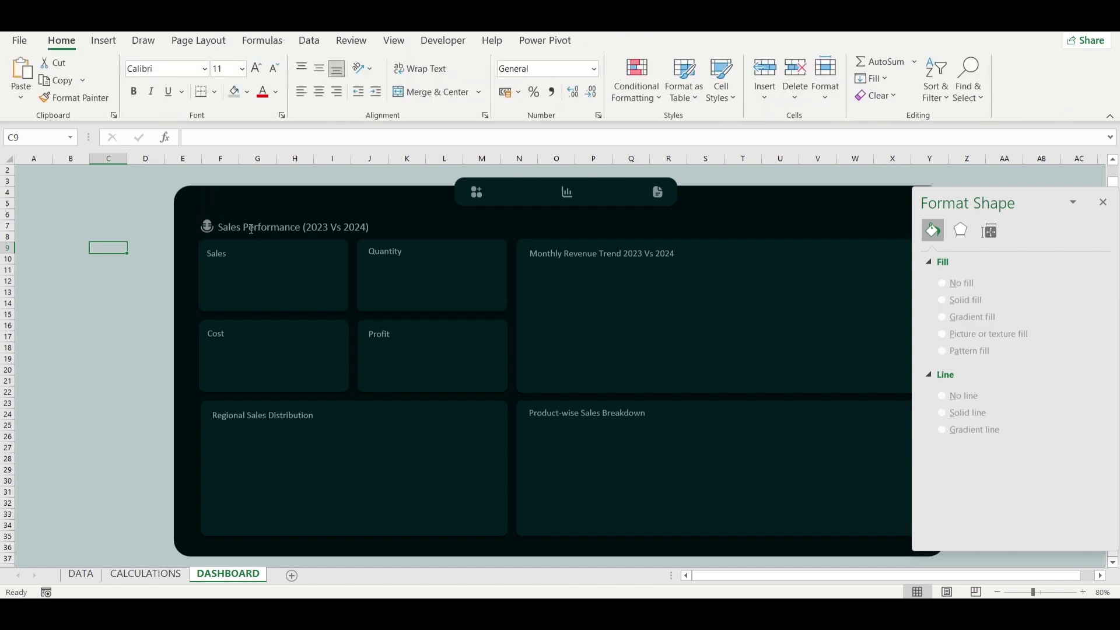
Nudge the Sales Performance title slightly upward to line up with the microphone icon.
click(279, 218)
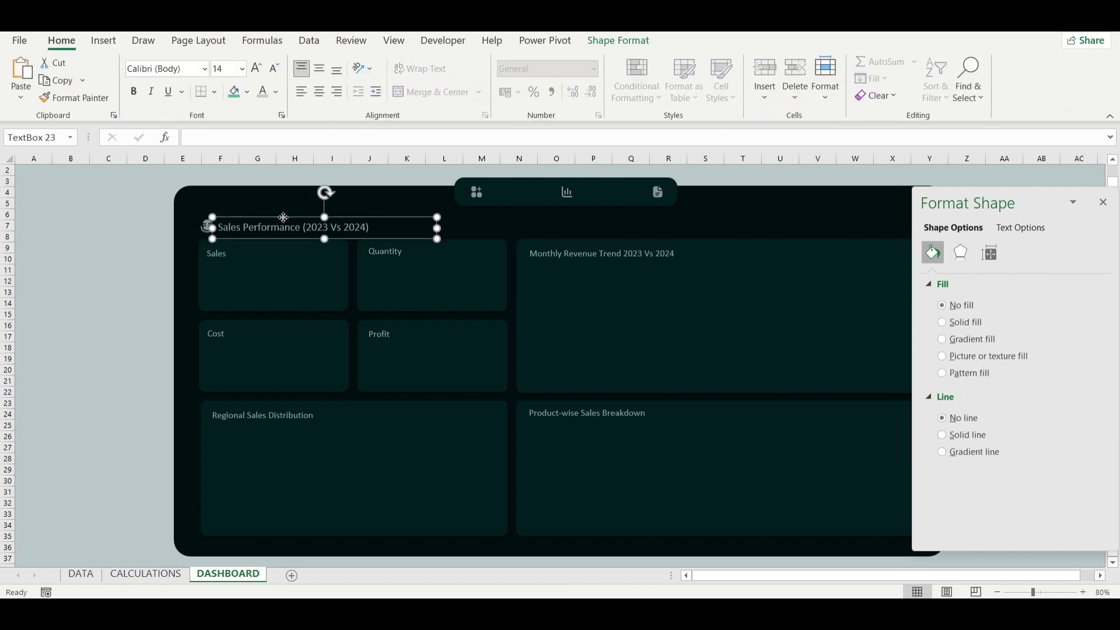
drag(283, 217, 282, 217)
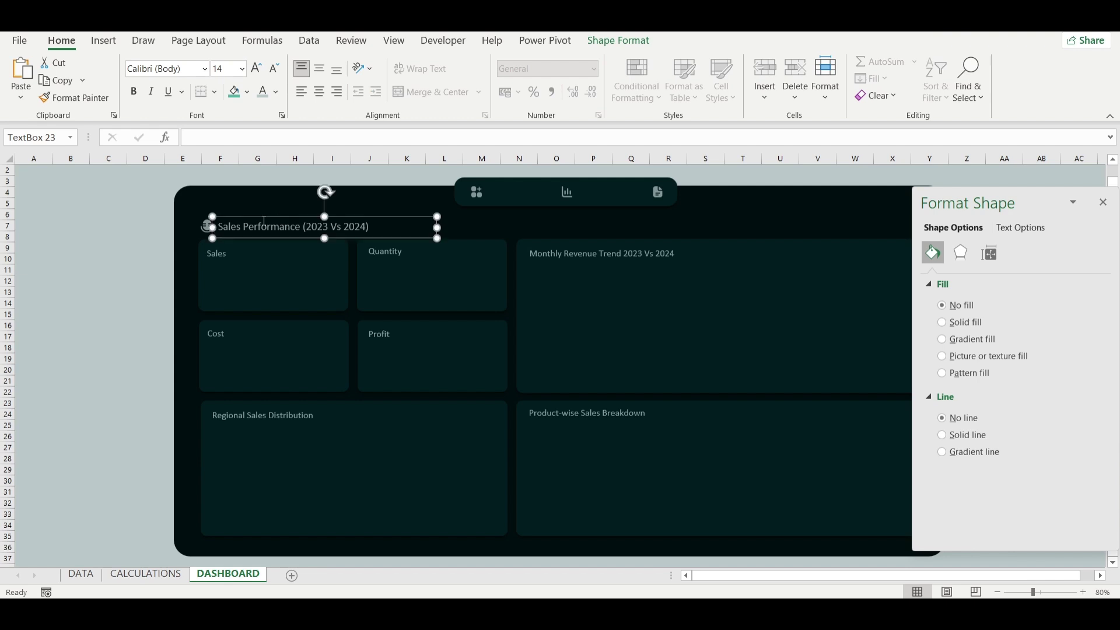
click(140, 247)
Duplicate the Sales label and place the copy, enlarged, just below it in the Sales card.
scroll(575, 312, right, 3)
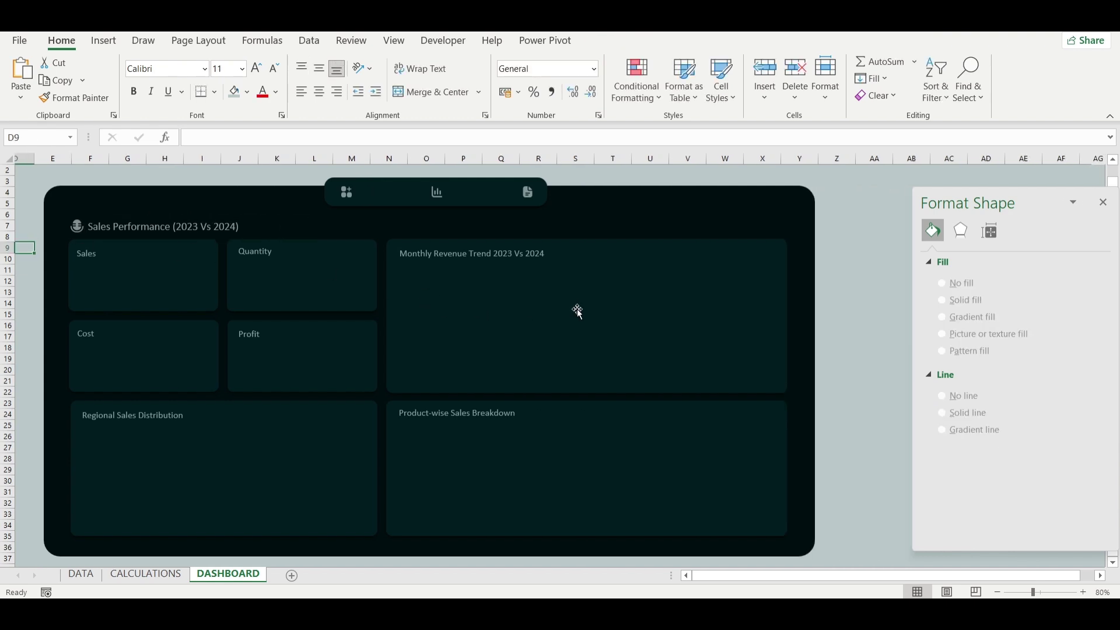
scroll(577, 312, left, 1)
scroll(579, 313, left, 1)
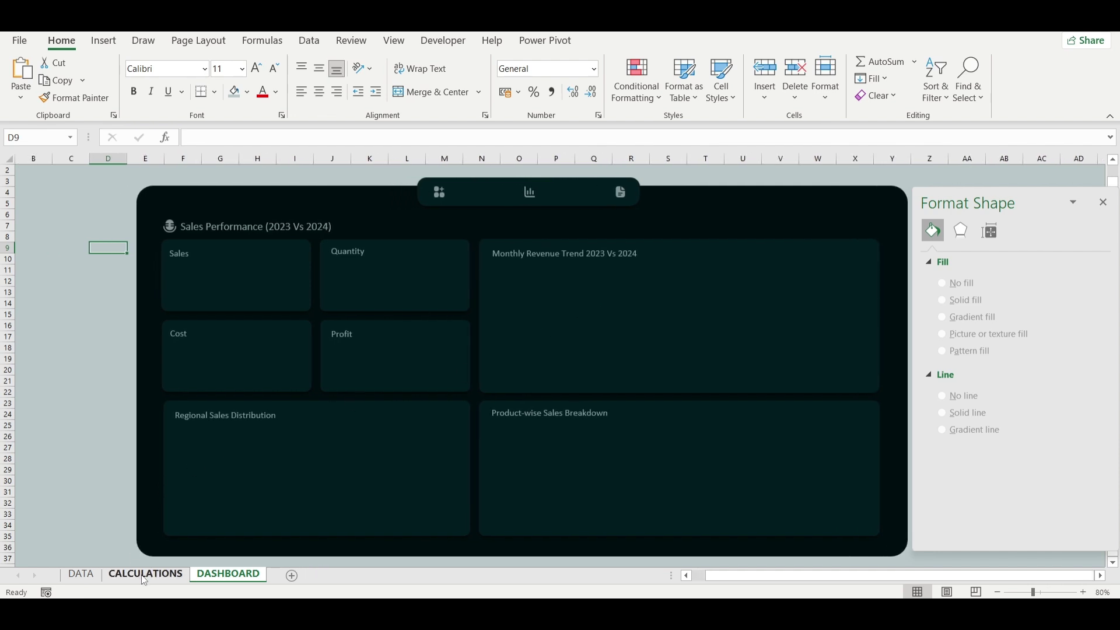
click(179, 257)
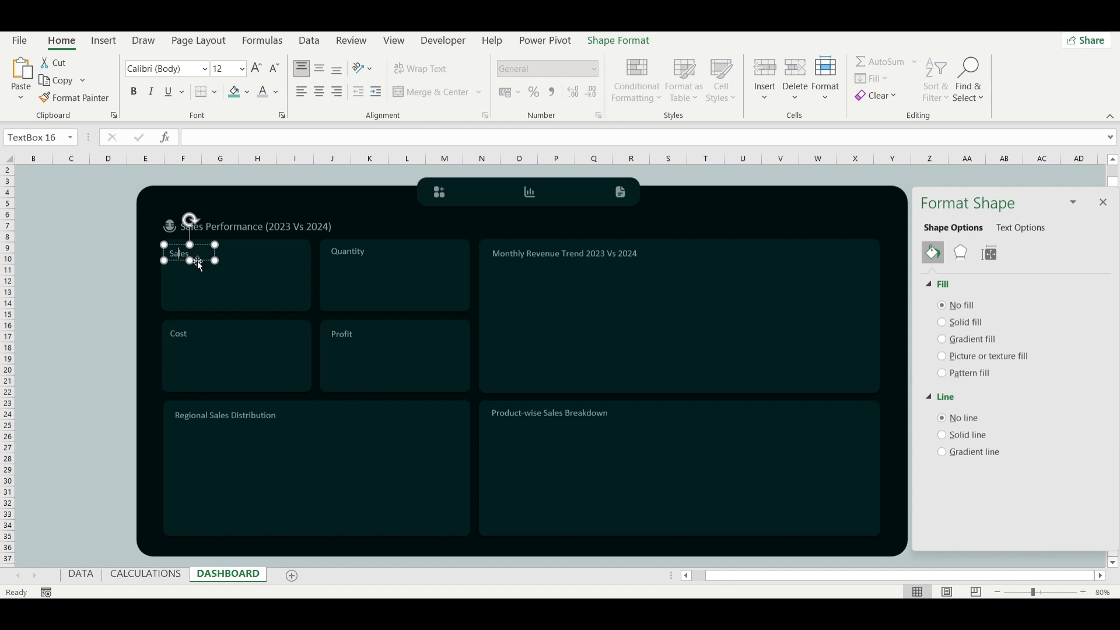
key(ctrl+d)
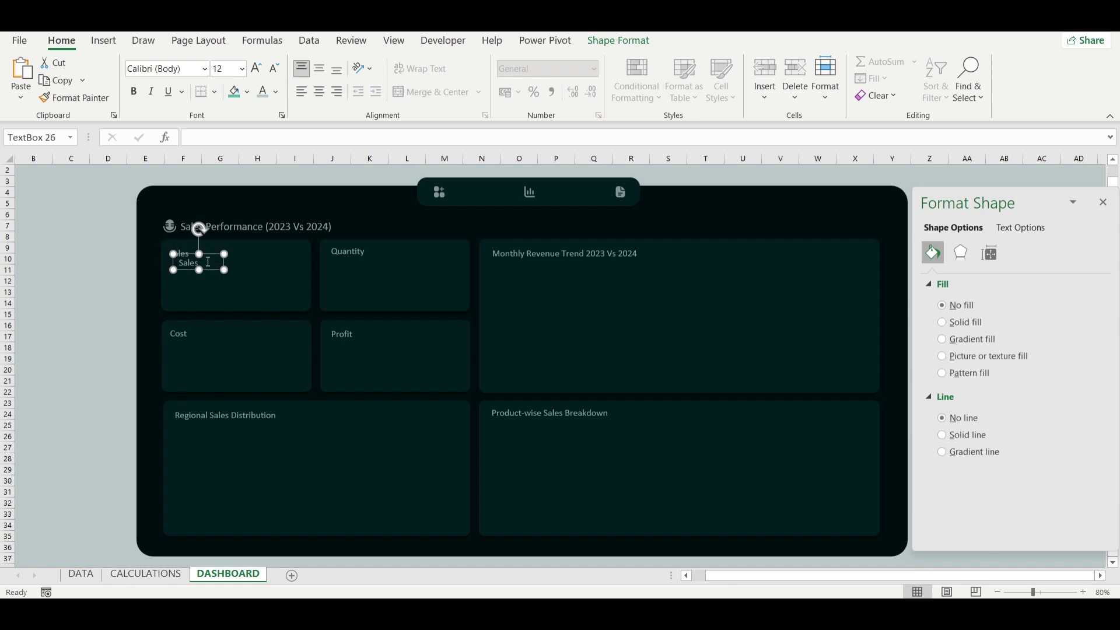
drag(210, 253, 236, 268)
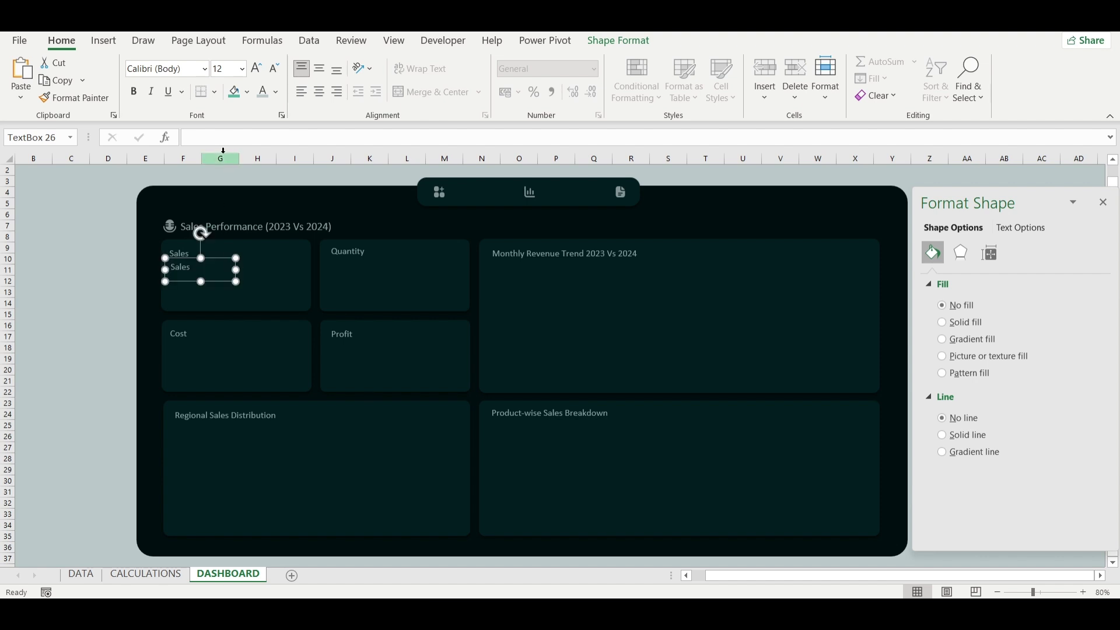
Link the copied text box in the Sales card to the named value with =SALES.
click(215, 137)
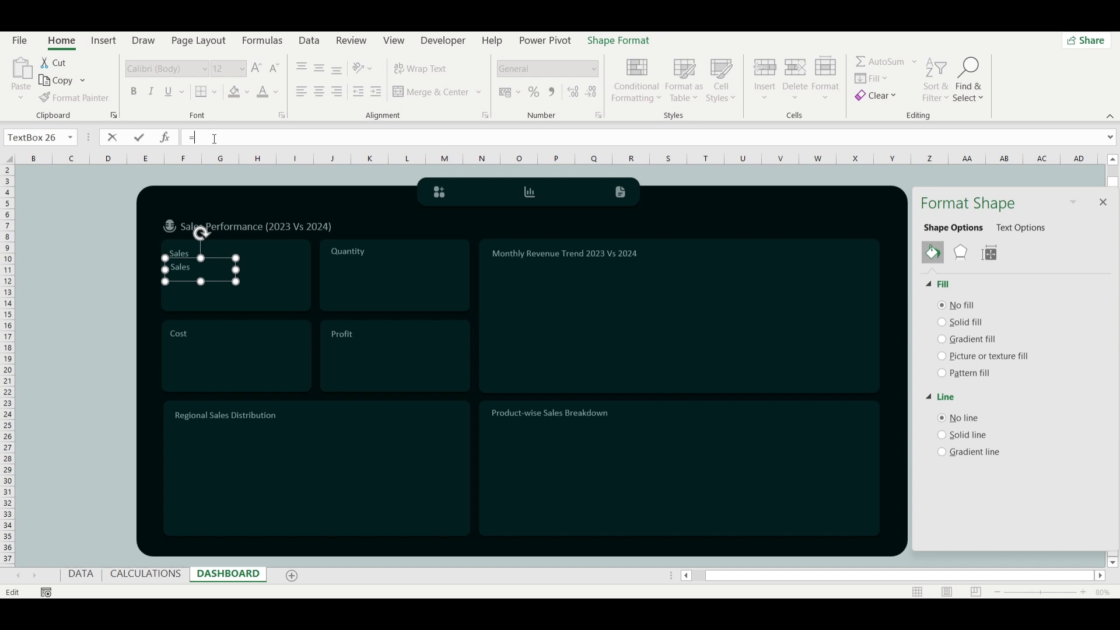
text(=sale)
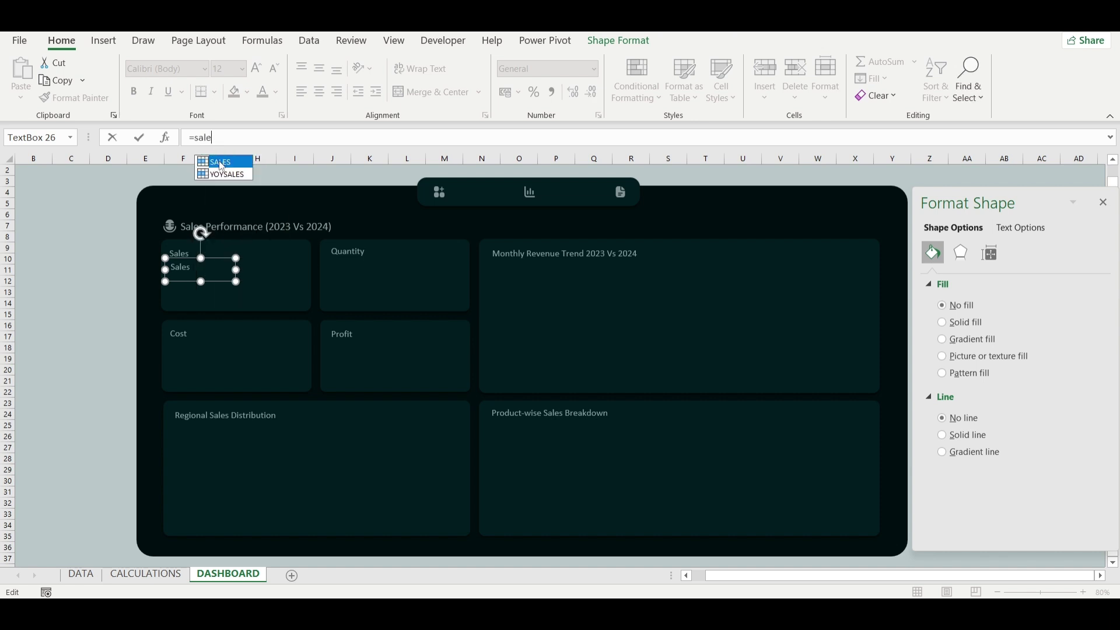
double_click(222, 164)
key(Return)
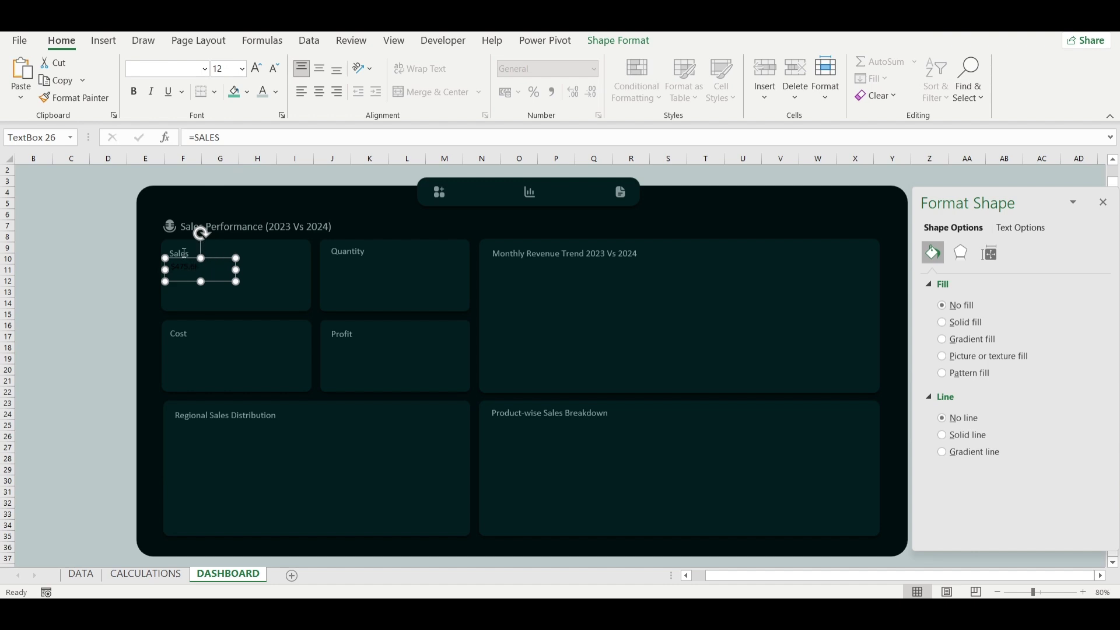
Give the linked Sales value the light font colour and a font size of 18.
click(263, 93)
click(258, 69)
click(258, 69)
click(257, 68)
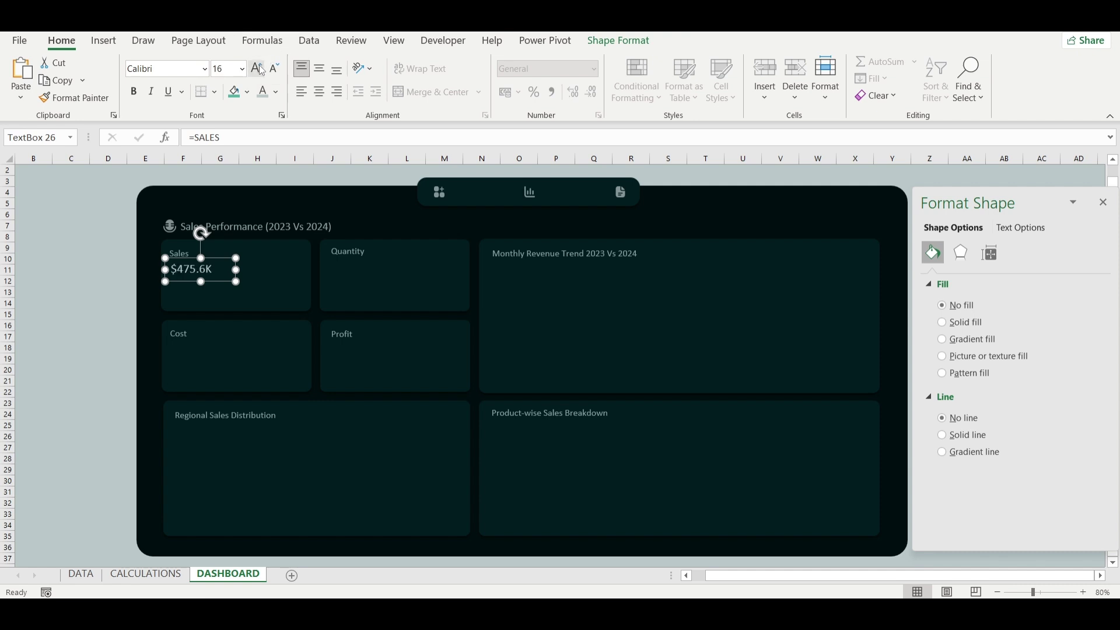
click(258, 69)
Make three duplicates of the Sales value and place one of them under the Quantity label.
key(ctrl+d)
key(ctrl+d)
key(ctrl+d)
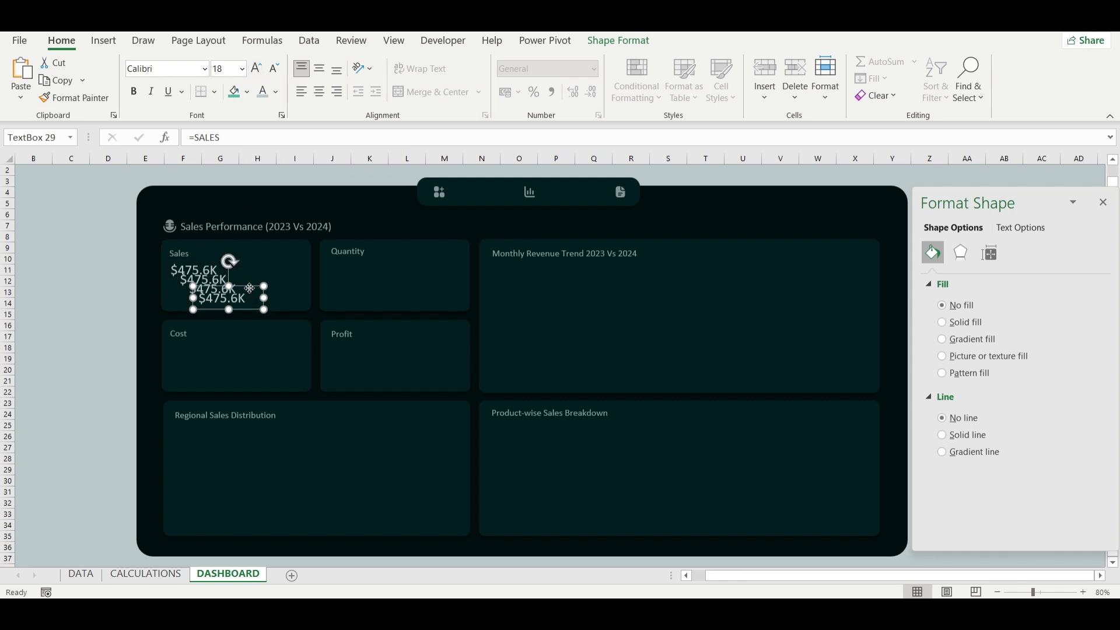
drag(252, 294, 382, 262)
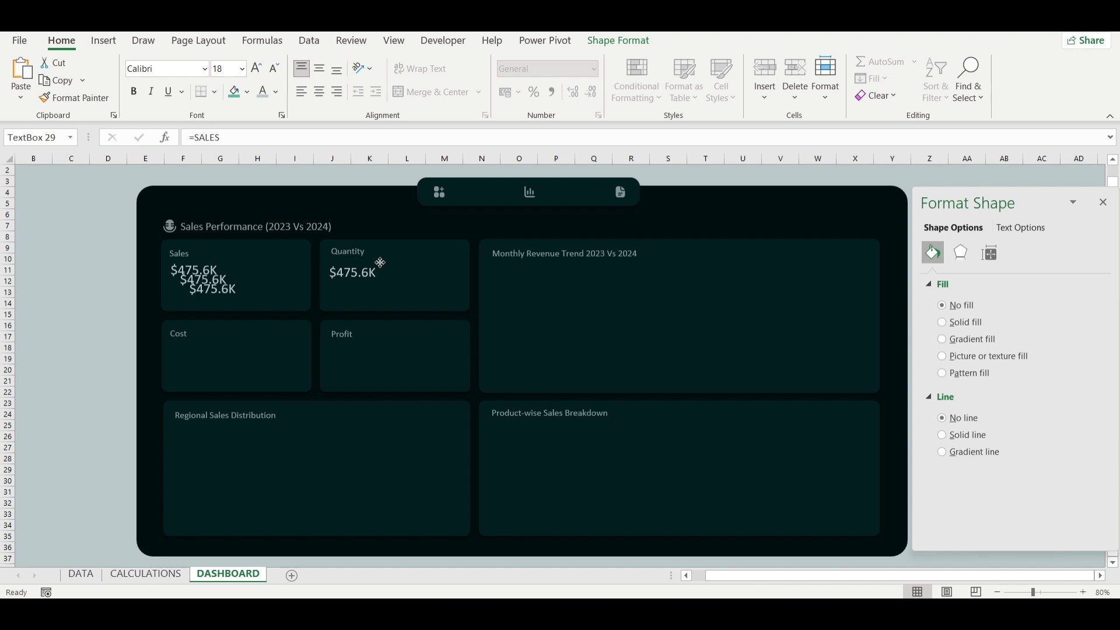
drag(380, 263, 385, 256)
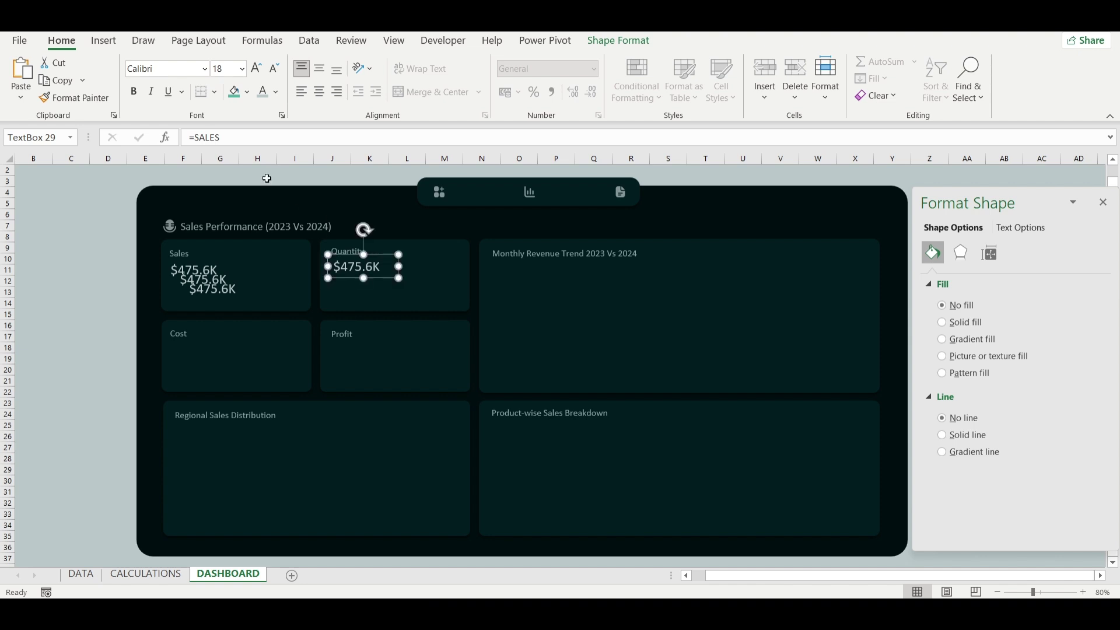
Link the value text box in the Quantity card to =QTYY.
double_click(219, 136)
text(qtt)
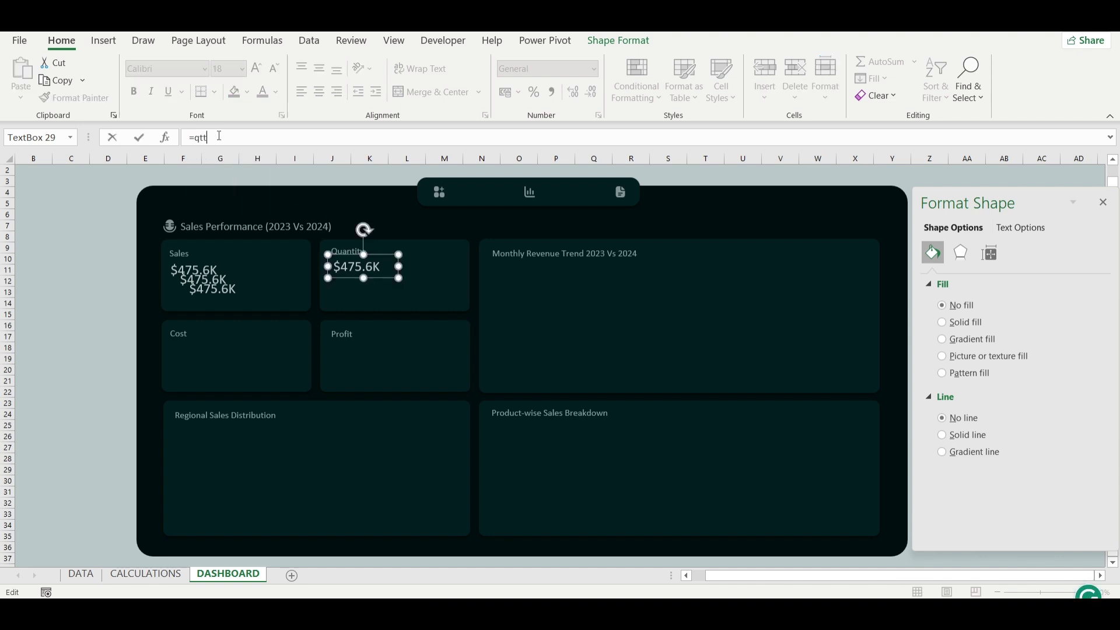
key(BackSpace)
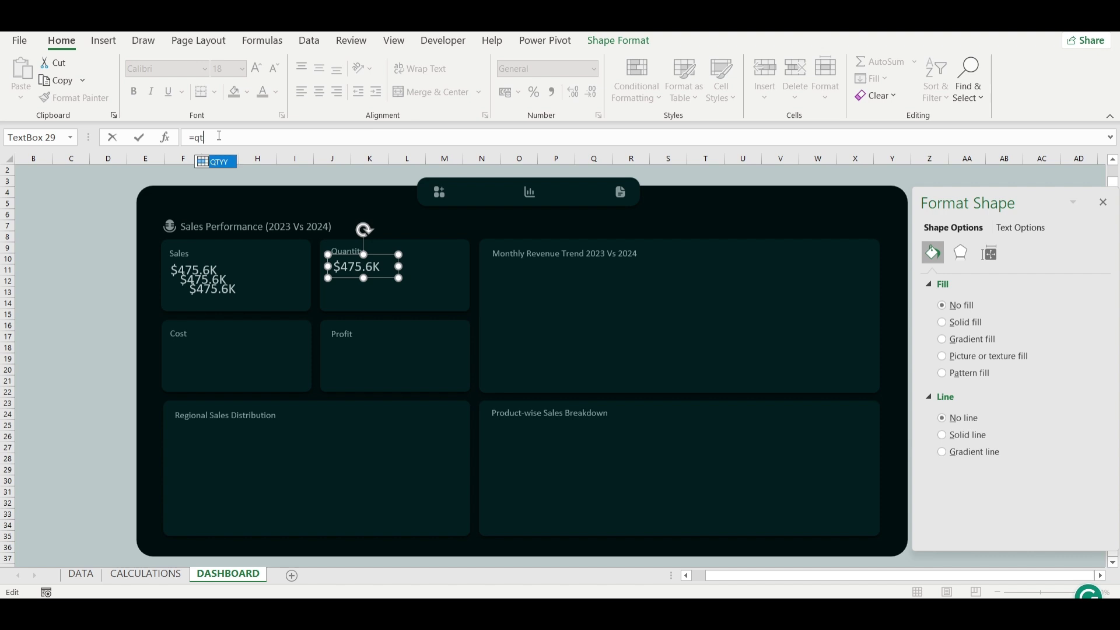
double_click(220, 165)
key(Return)
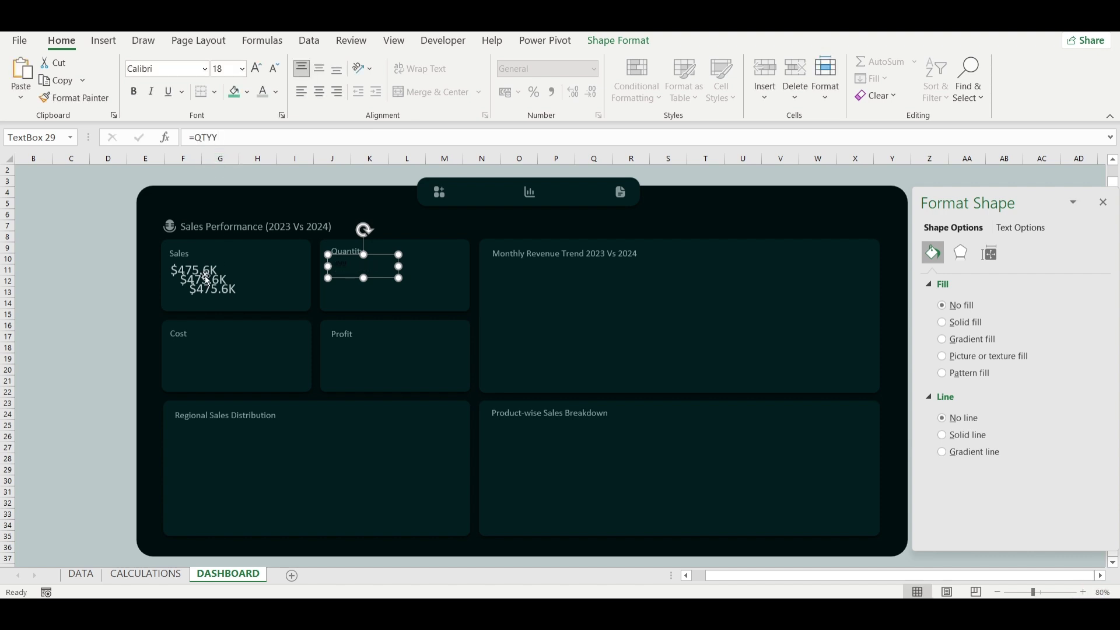
Place another copy of the Sales value under the Cost label and link it to =COST.
click(212, 302)
drag(211, 302, 192, 361)
double_click(224, 134)
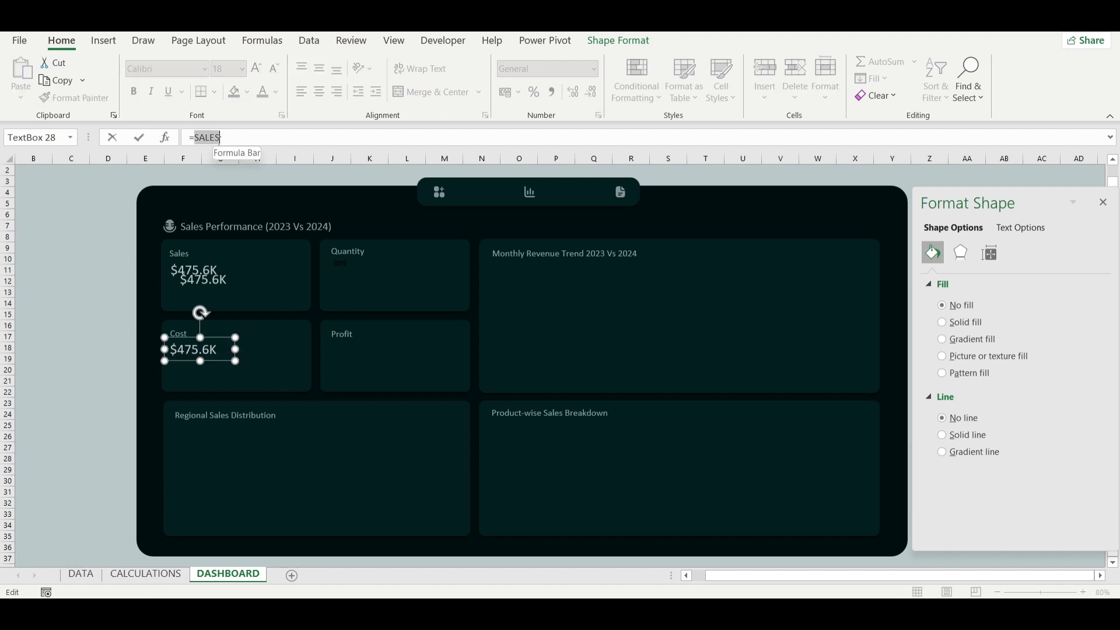
text(cost)
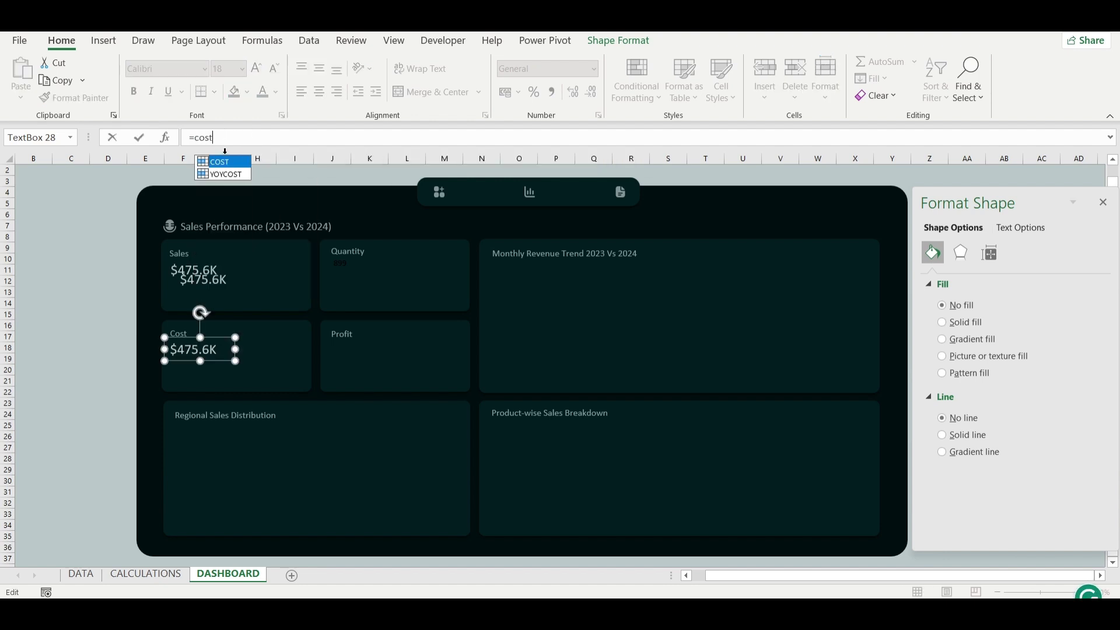
double_click(228, 162)
key(Return)
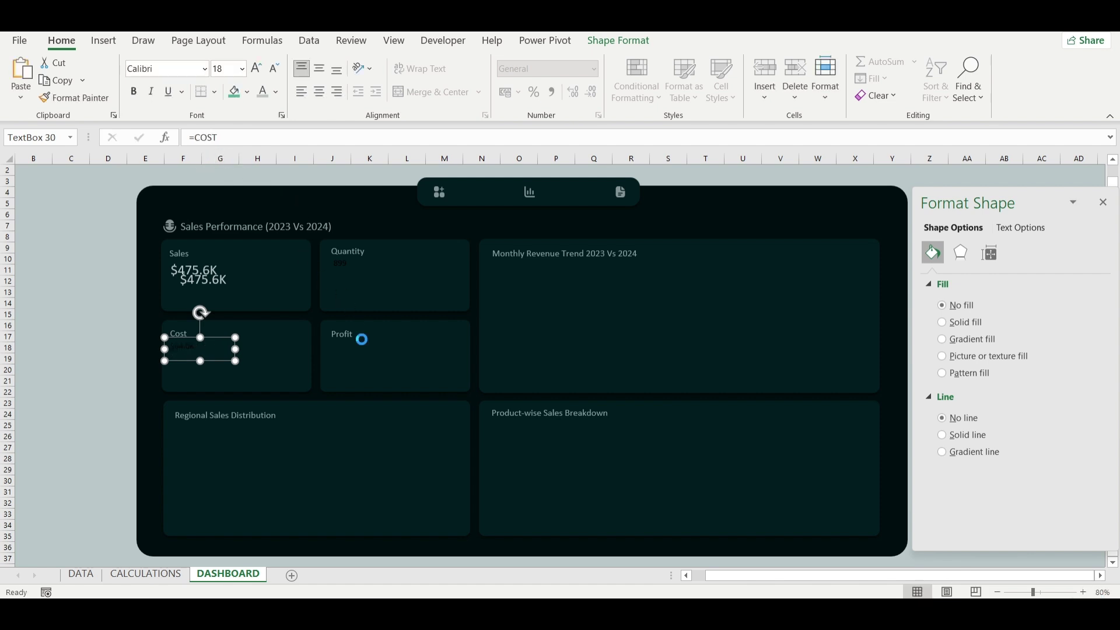
Paste a copy of the Sales value under the Profit label and link it to =PROFIT.
key(ctrl+v)
drag(227, 350, 381, 339)
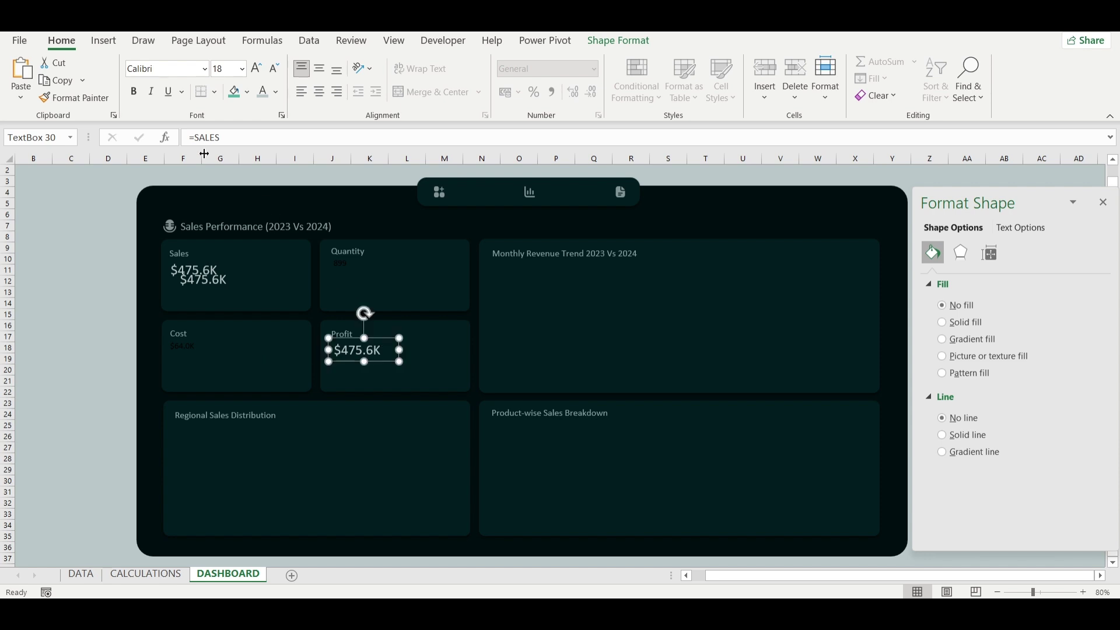
double_click(228, 143)
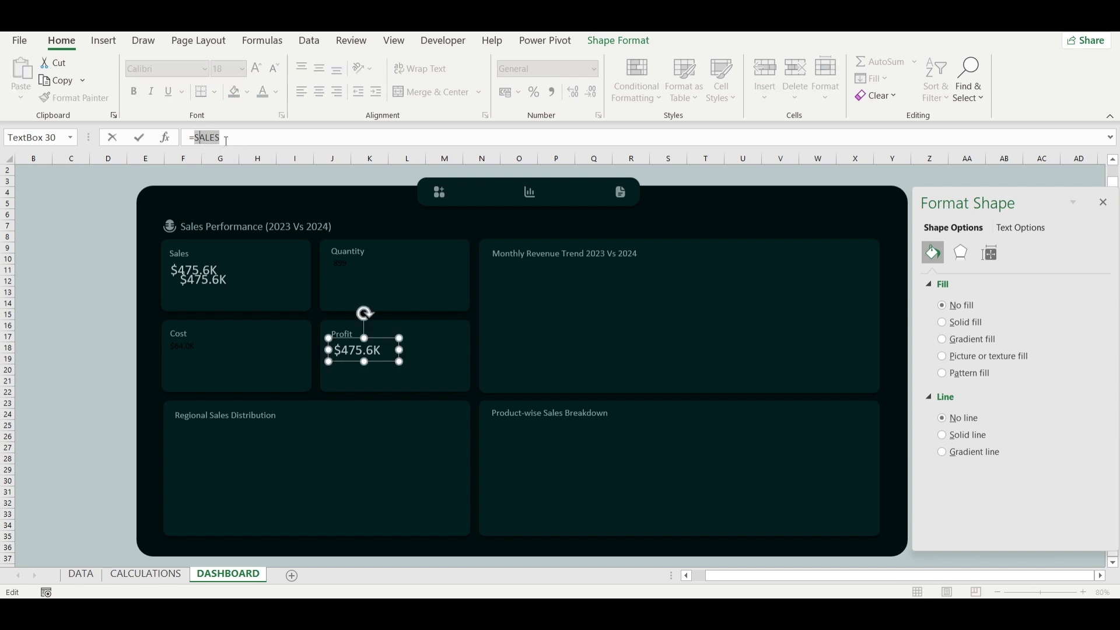
text(profit)
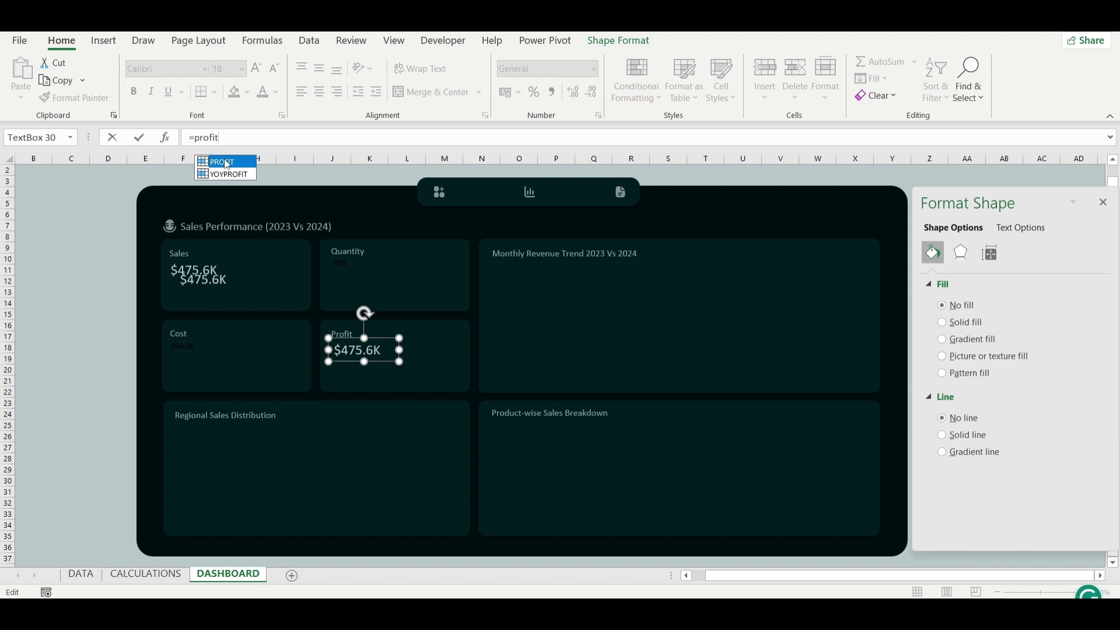
double_click(227, 163)
key(Return)
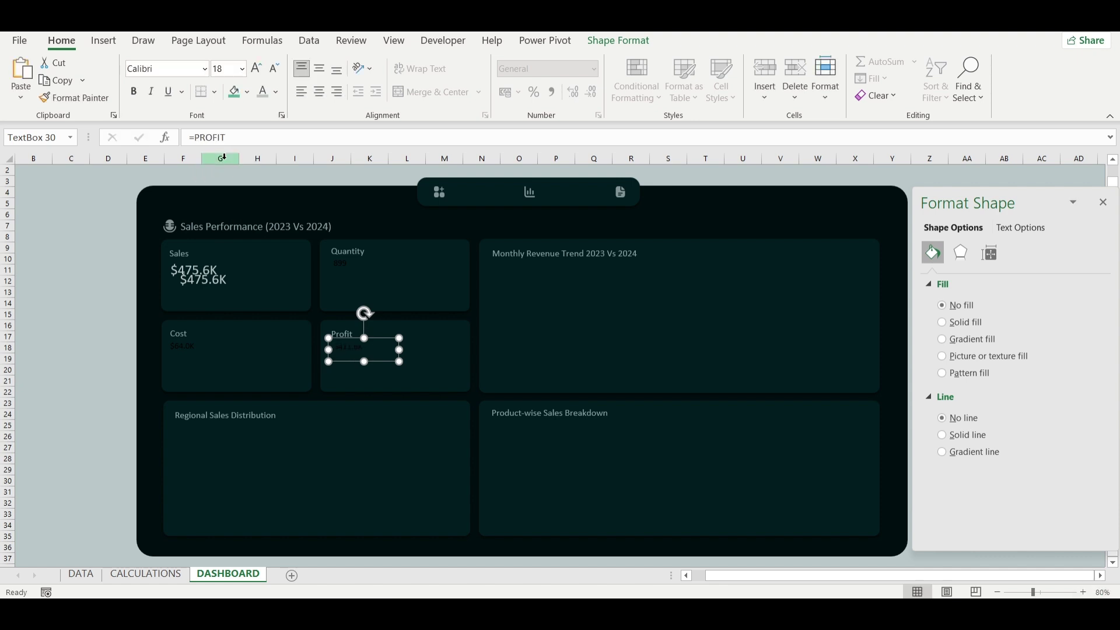
Move the spare Sales copy to the bottom of its card and copy the Sales value's formatting to the Cost, Quantity and Profit values.
mouse_move(208, 279)
mouse_down()
mouse_move(213, 362)
mouse_move(194, 296)
mouse_up()
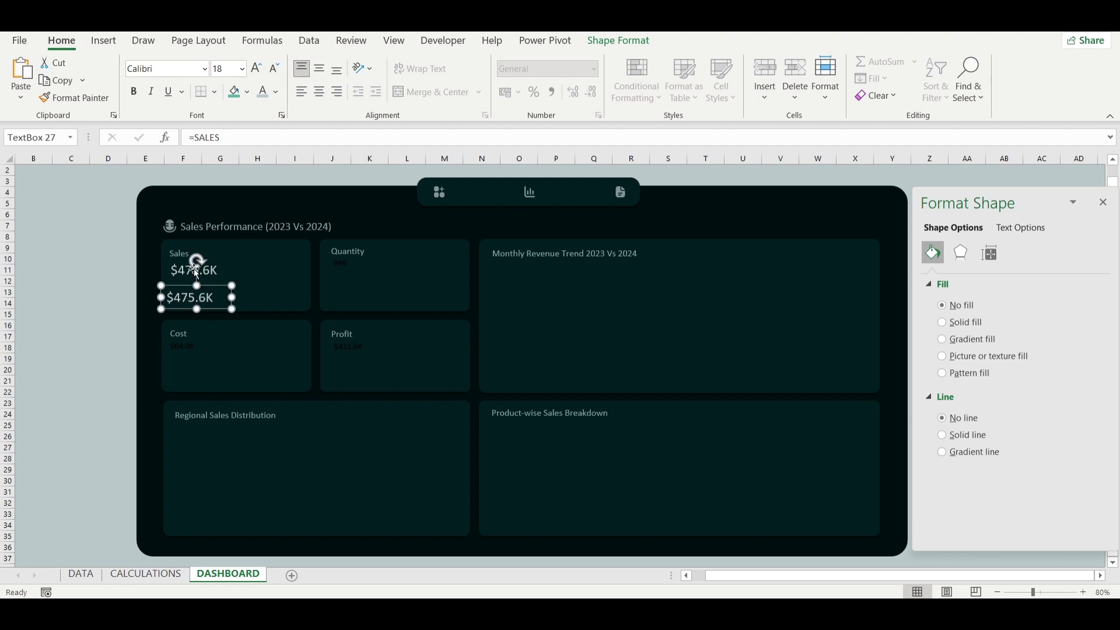
click(218, 269)
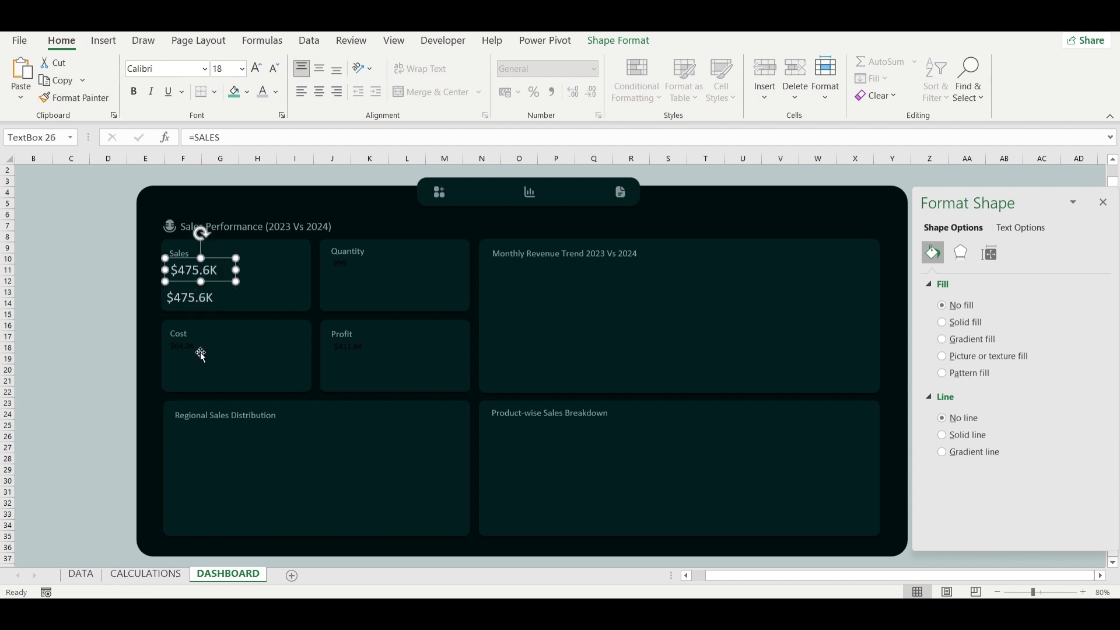
click(74, 98)
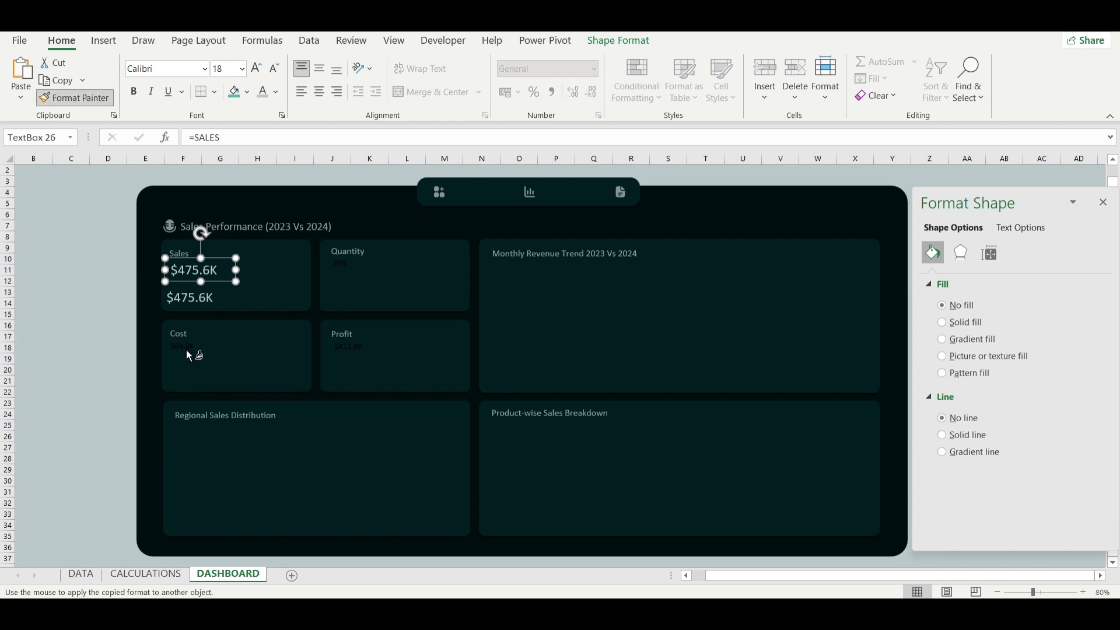
click(186, 349)
click(74, 98)
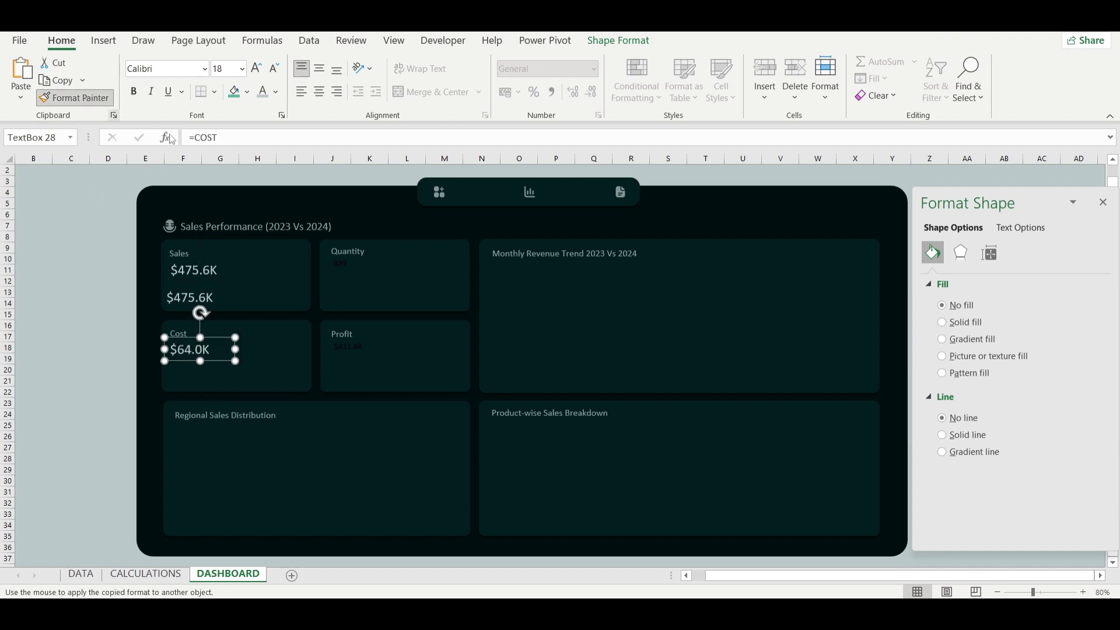
click(347, 272)
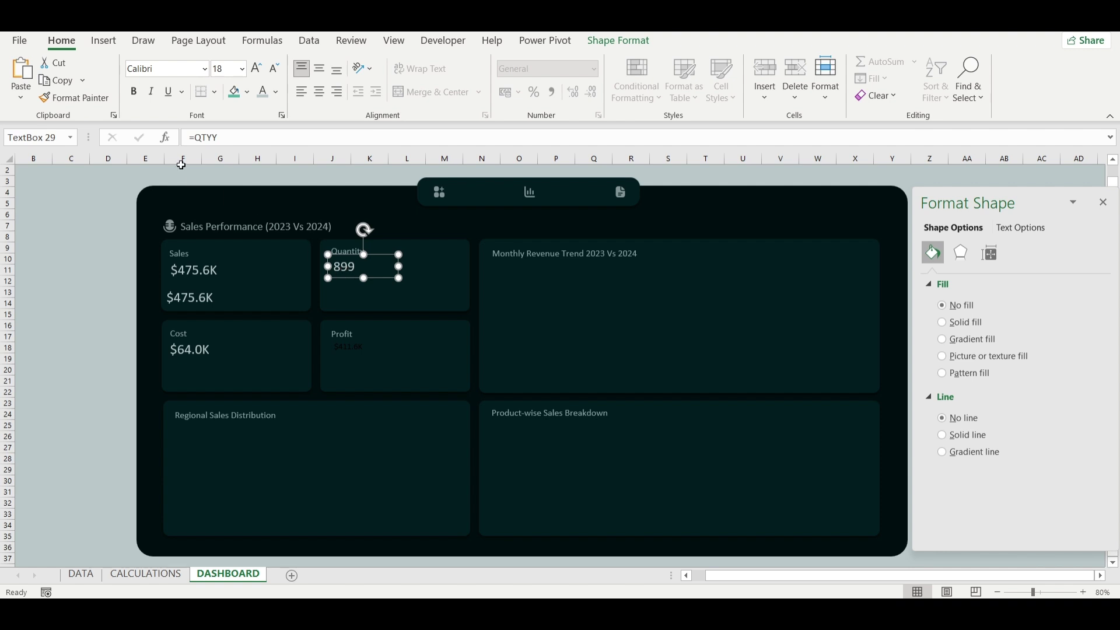
click(74, 98)
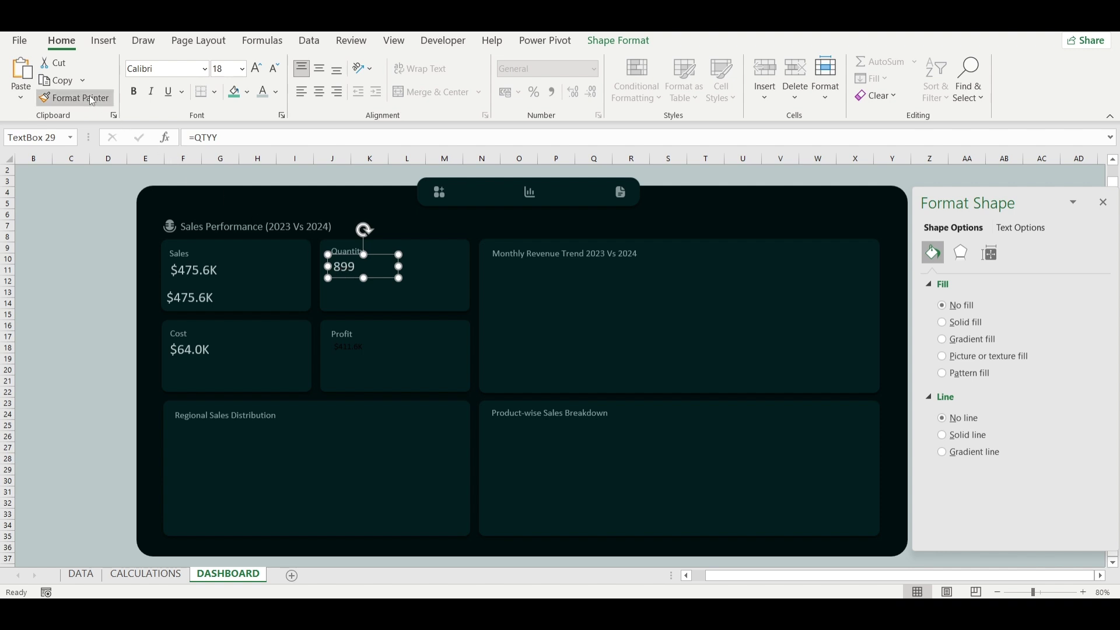
click(349, 344)
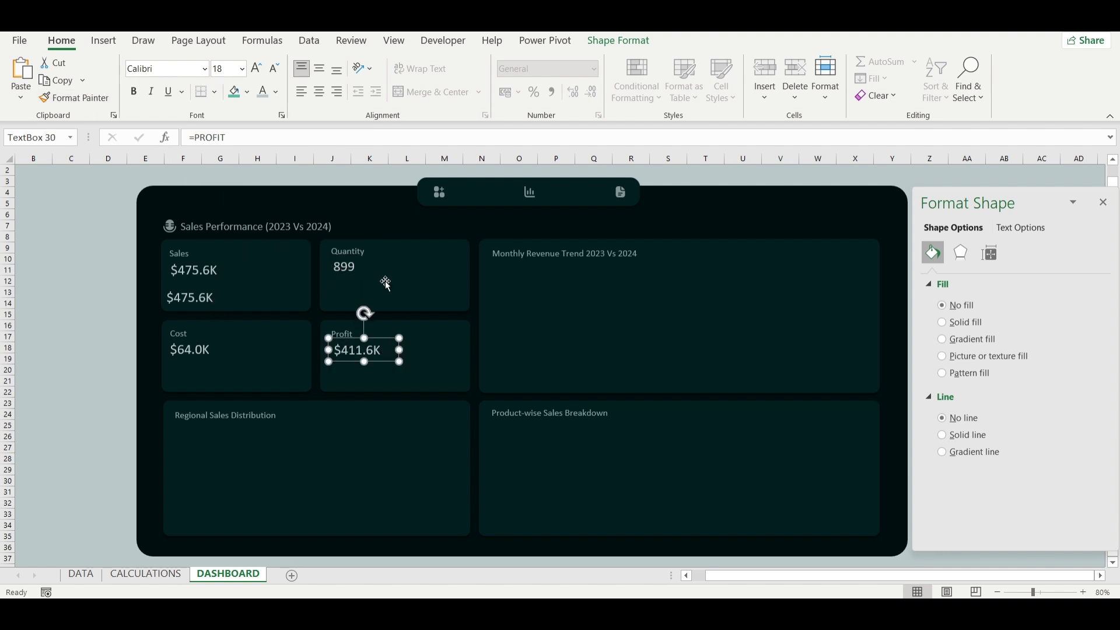
Link the lower text box in the Sales card to the year-over-year value with =YOYSALES.
click(205, 296)
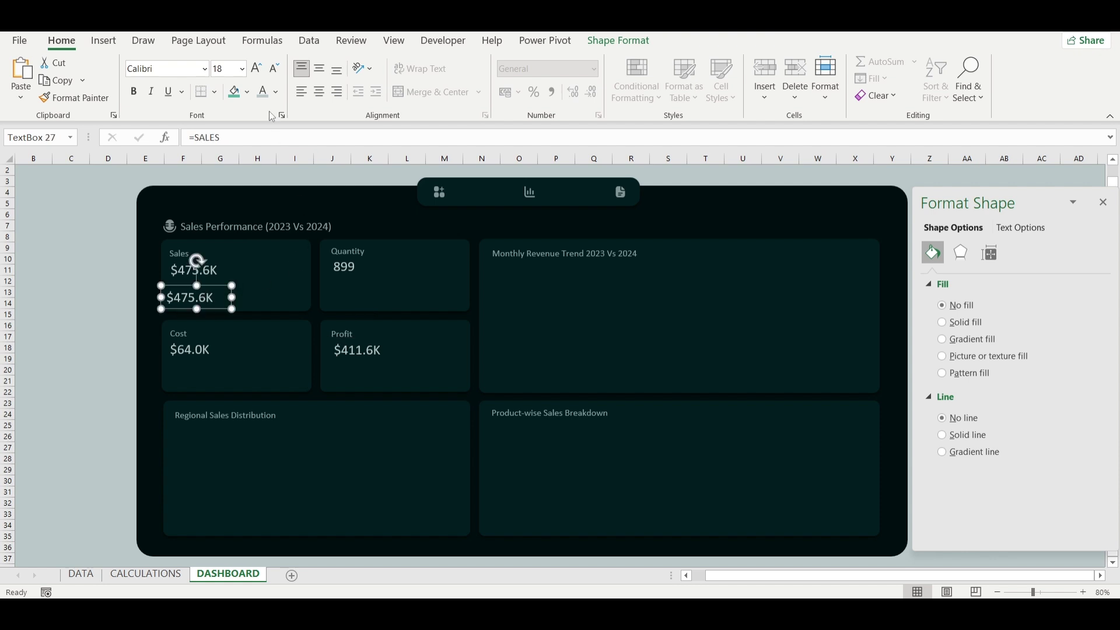
double_click(230, 135)
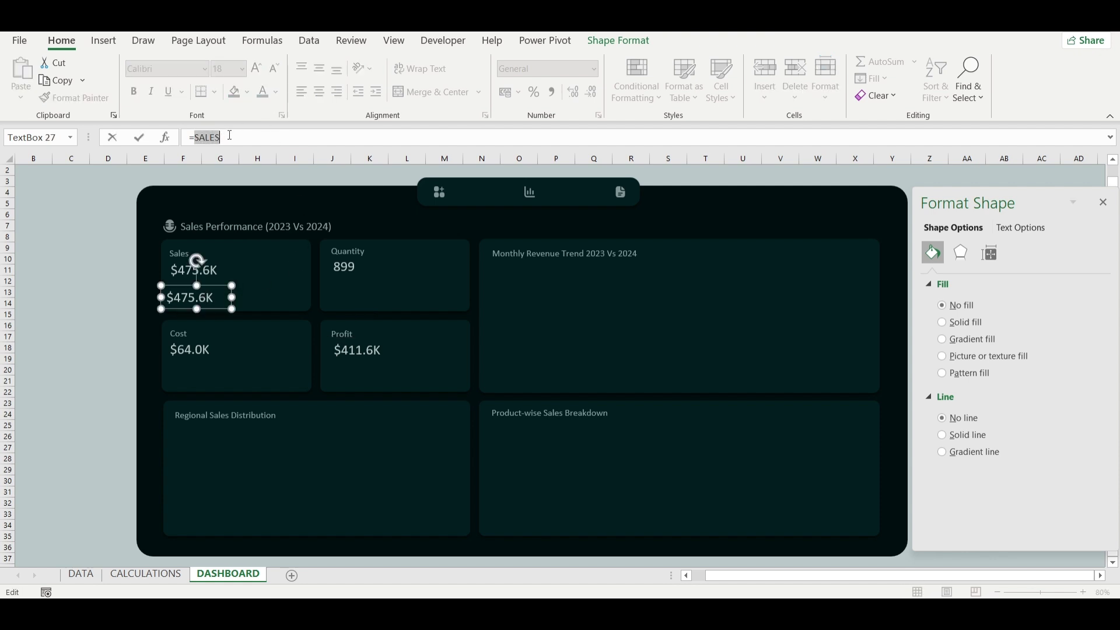
text(yoy)
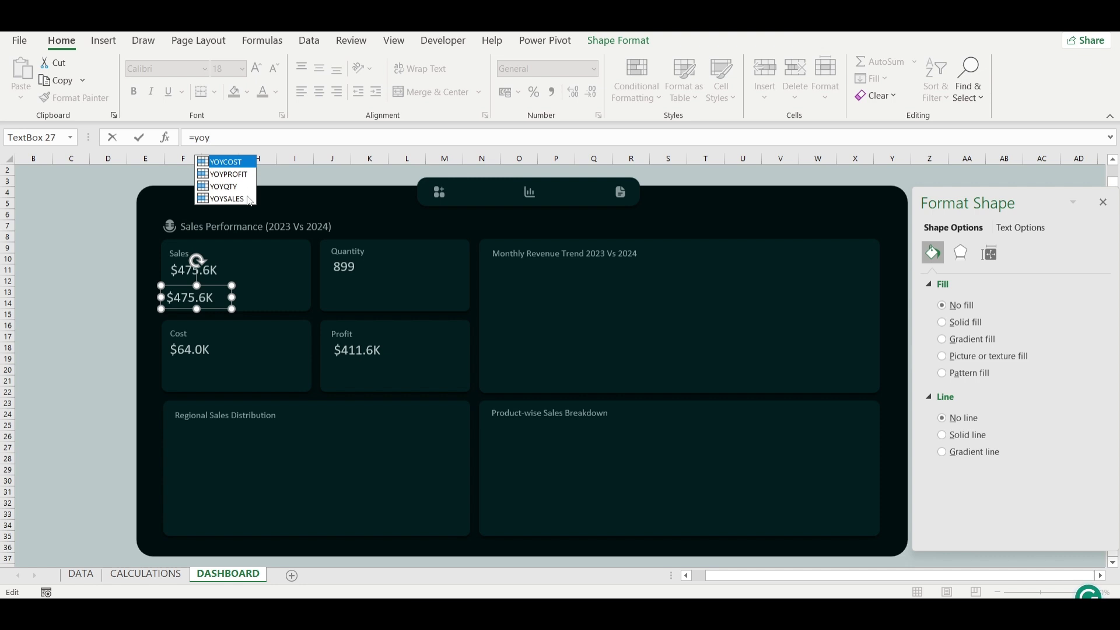
double_click(250, 199)
key(Return)
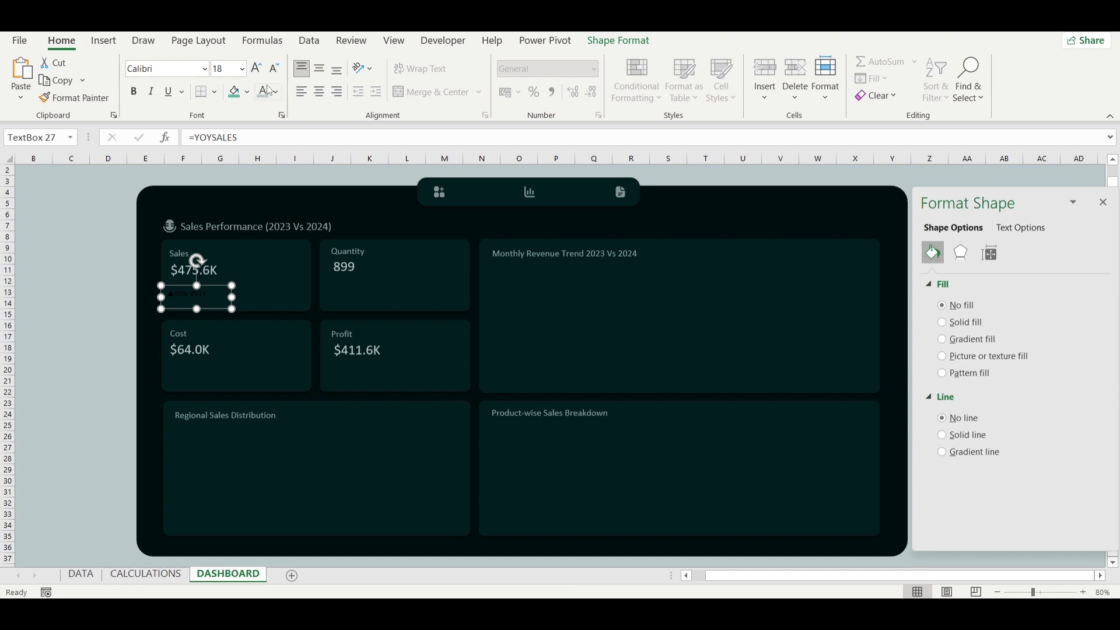
Format the Sales year-over-year text at size 10 in the muted grey recent colour and align it under the Sales value.
click(265, 97)
click(277, 94)
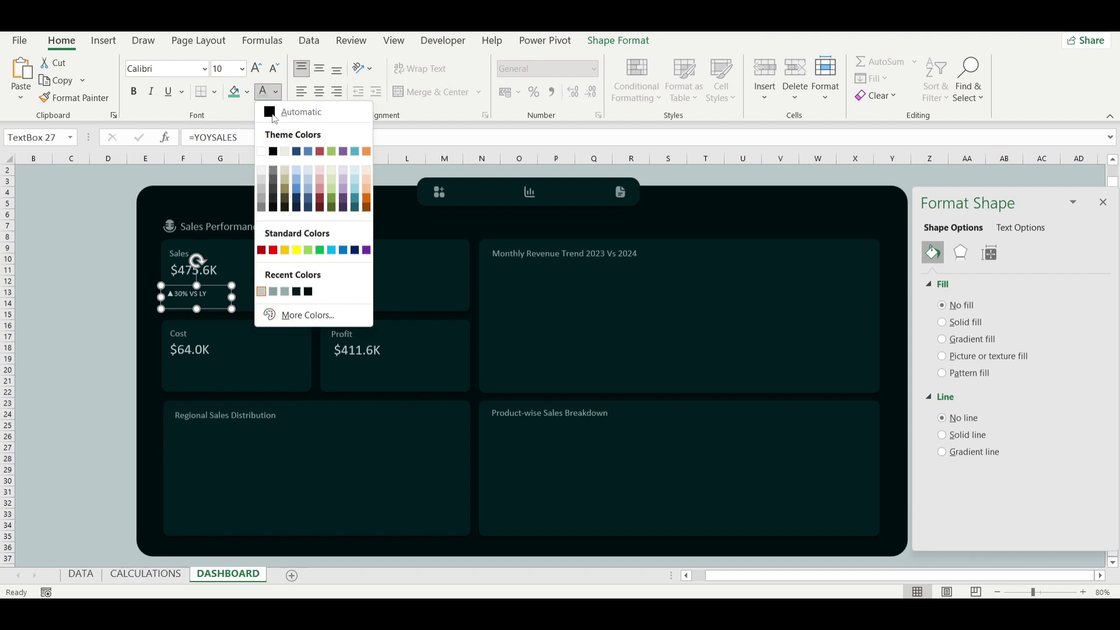
click(273, 293)
mouse_move(210, 287)
mouse_down()
mouse_move(224, 295)
mouse_move(213, 292)
mouse_up()
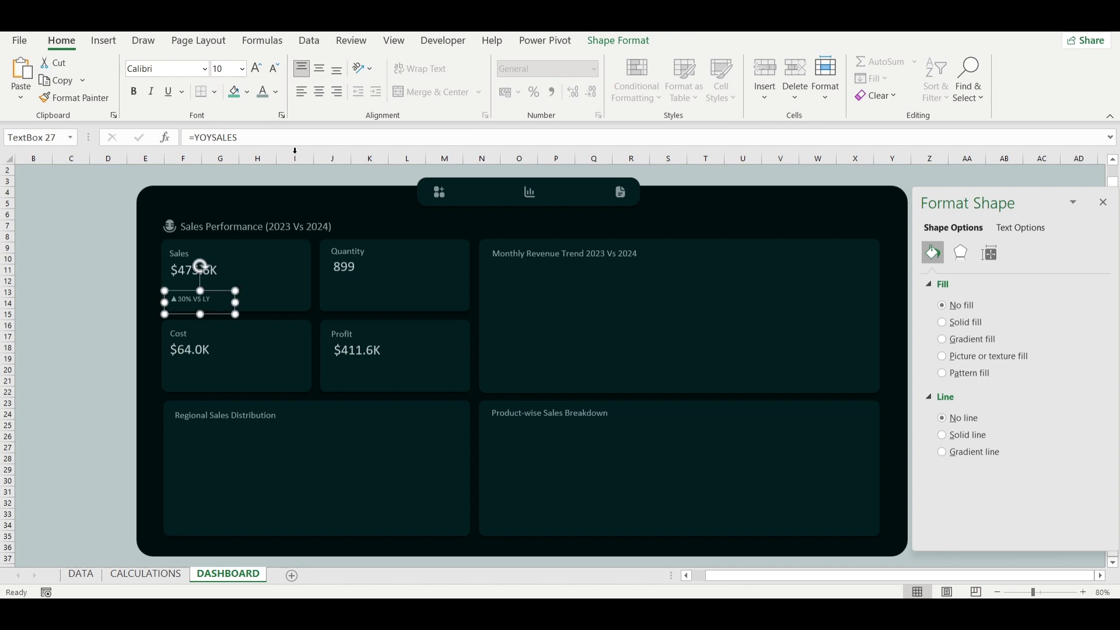
Increase the Sales year-over-year text to size 10.5, adjust its position slightly and make three copies of it.
click(256, 68)
drag(218, 292, 217, 295)
key(ctrl+d)
key(ctrl+d)
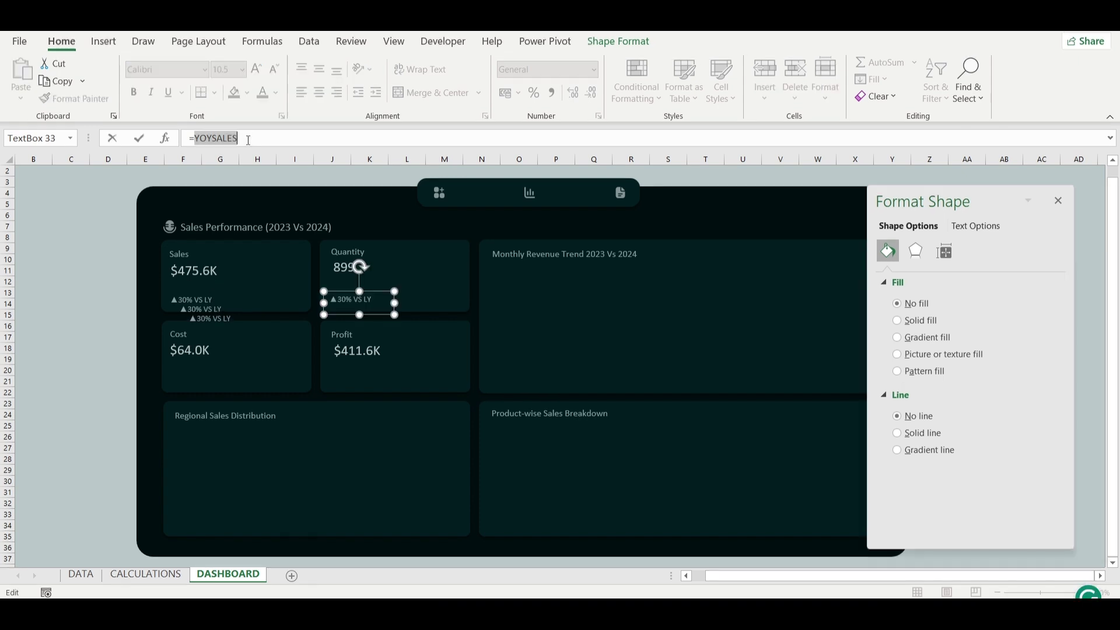
Link the year-over-year copy in the Quantity card to =YOYQTY.
text(yo)
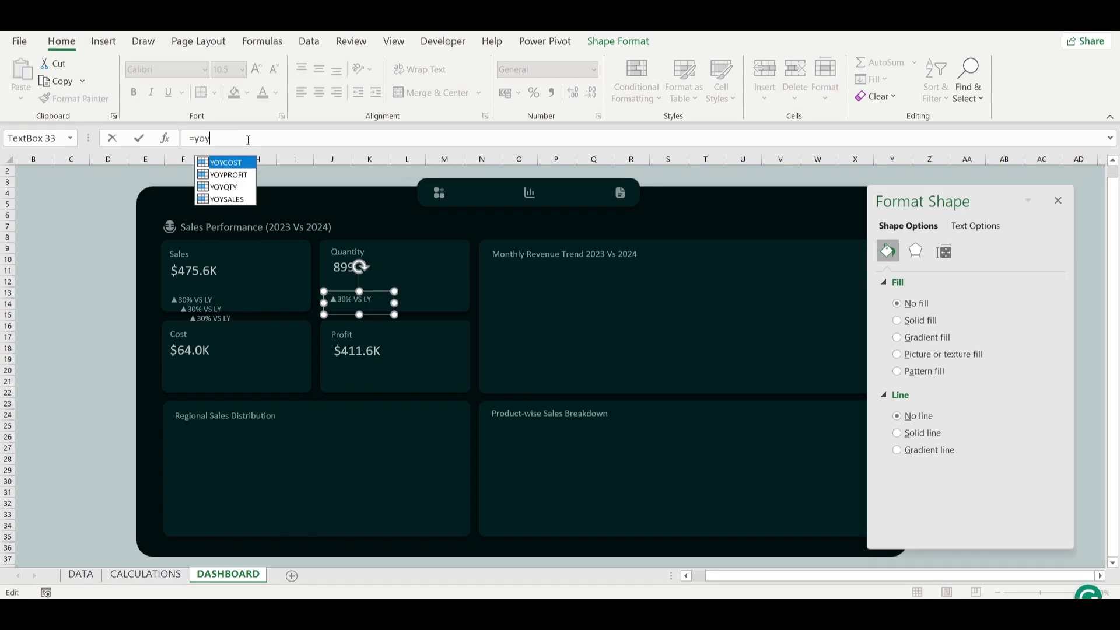
text(y)
double_click(230, 186)
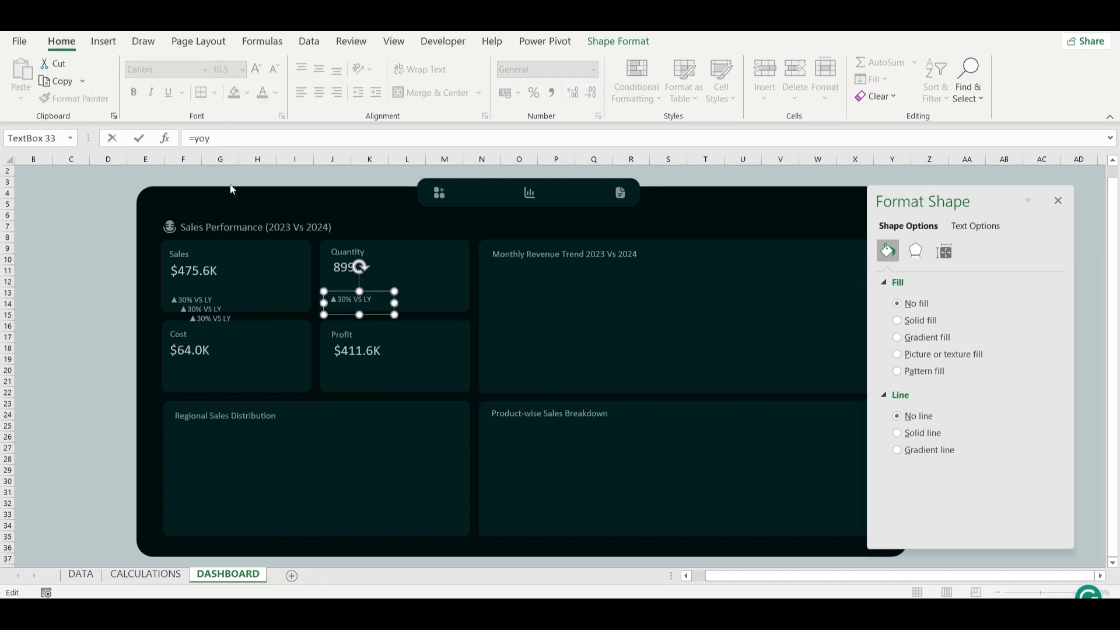
key(Return)
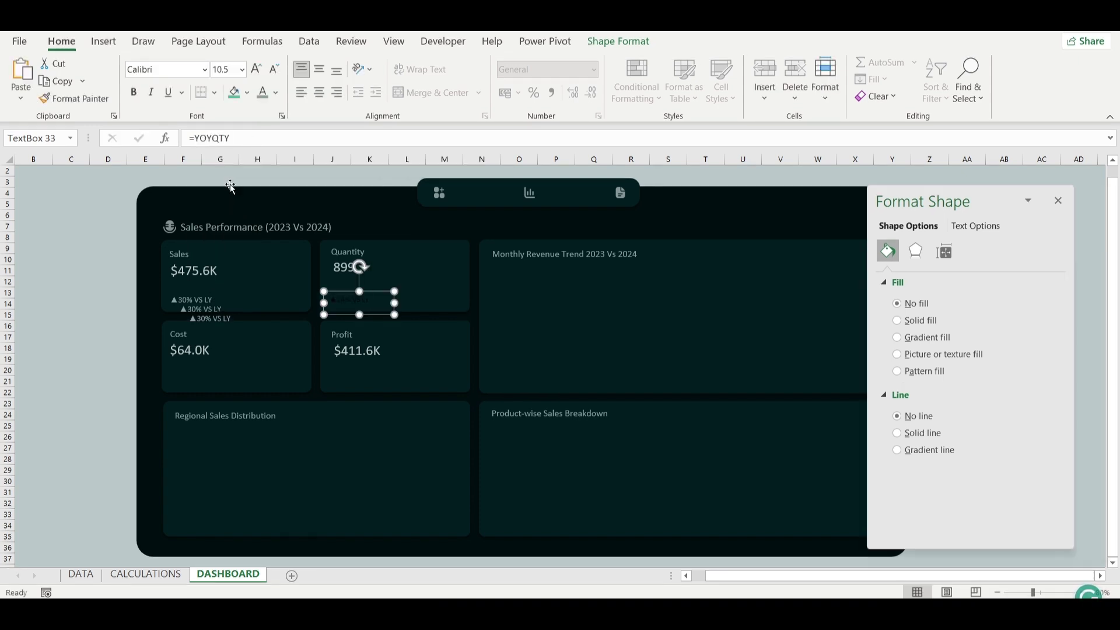
Place another year-over-year copy under the Cost value and link it to =YOYCOST.
click(205, 313)
drag(206, 314, 186, 373)
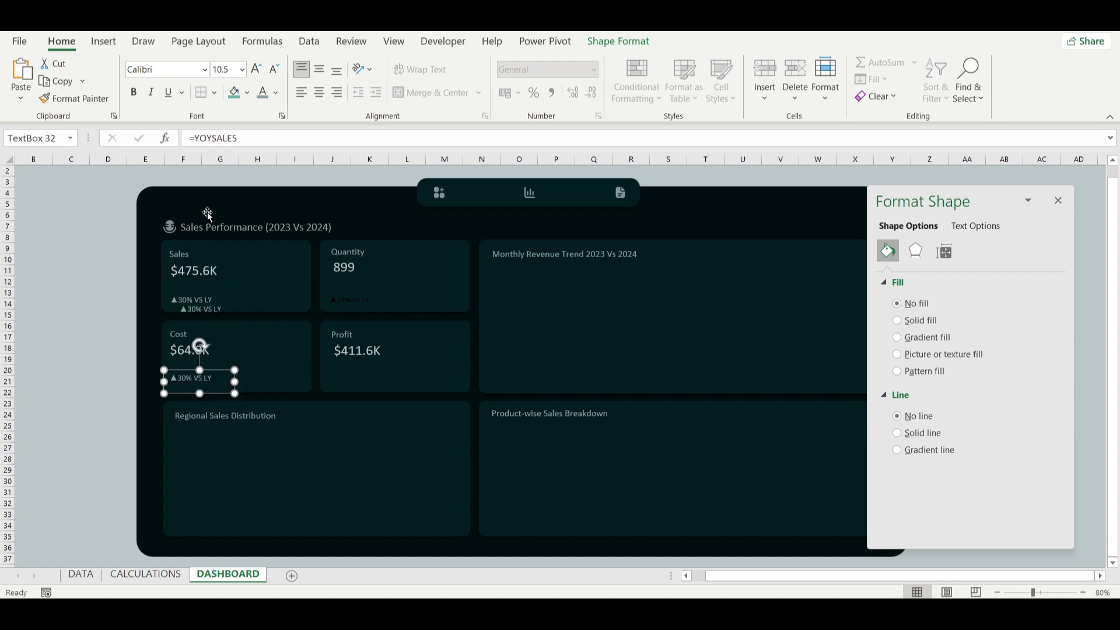
double_click(235, 136)
text(yoyc)
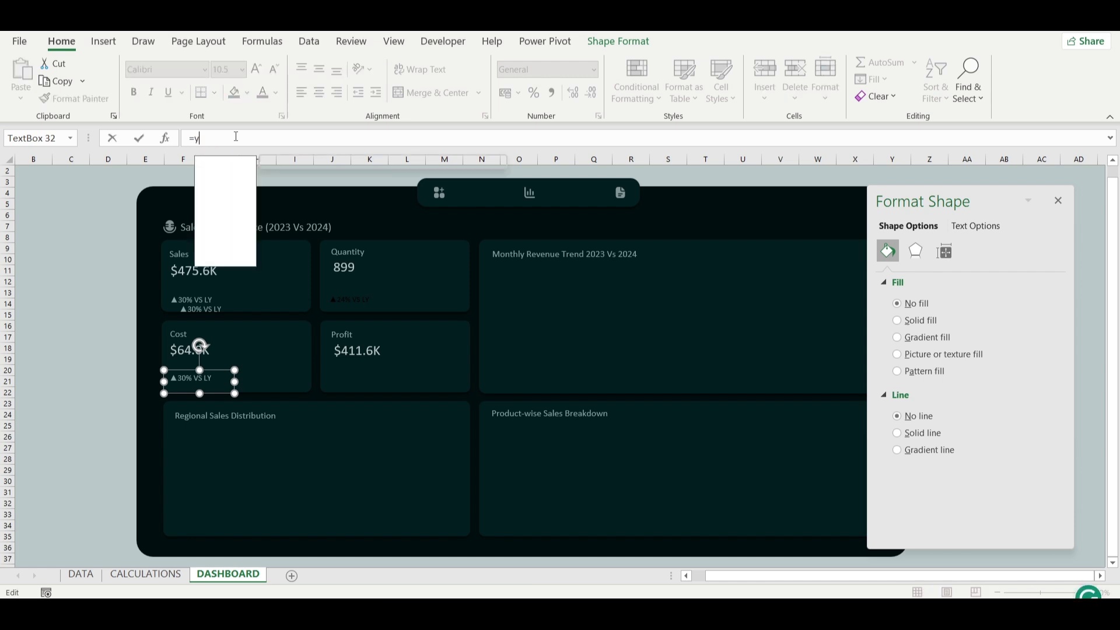
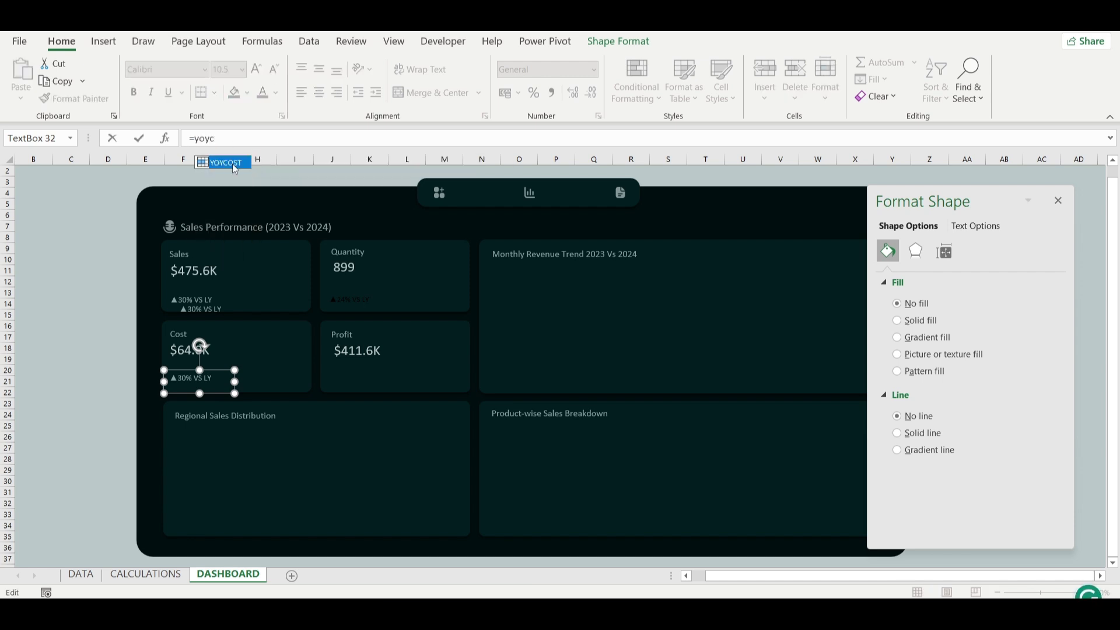
key(Tab)
key(Return)
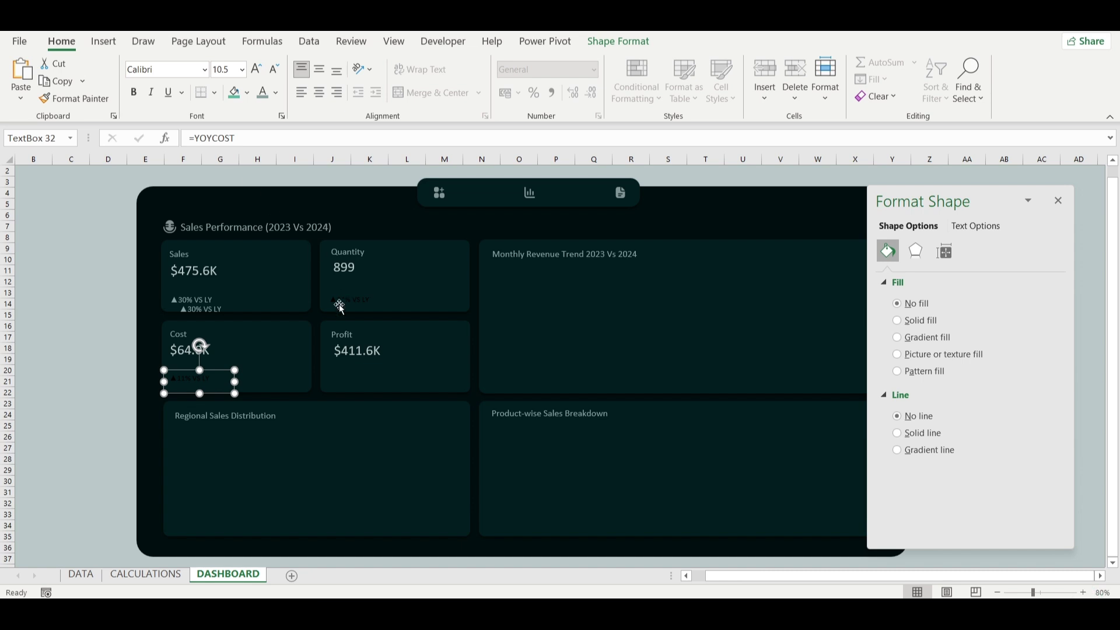
Place the remaining year-over-year copy under the Profit value and link it to =YOYPROFIT.
drag(212, 311, 360, 382)
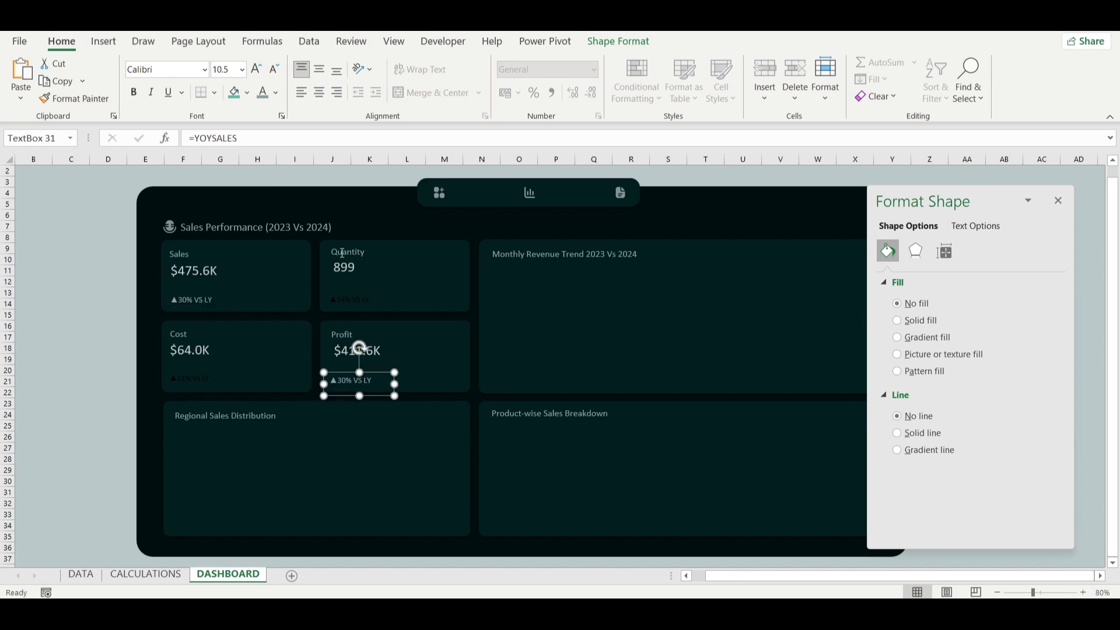
triple_click(215, 137)
text(=yo)
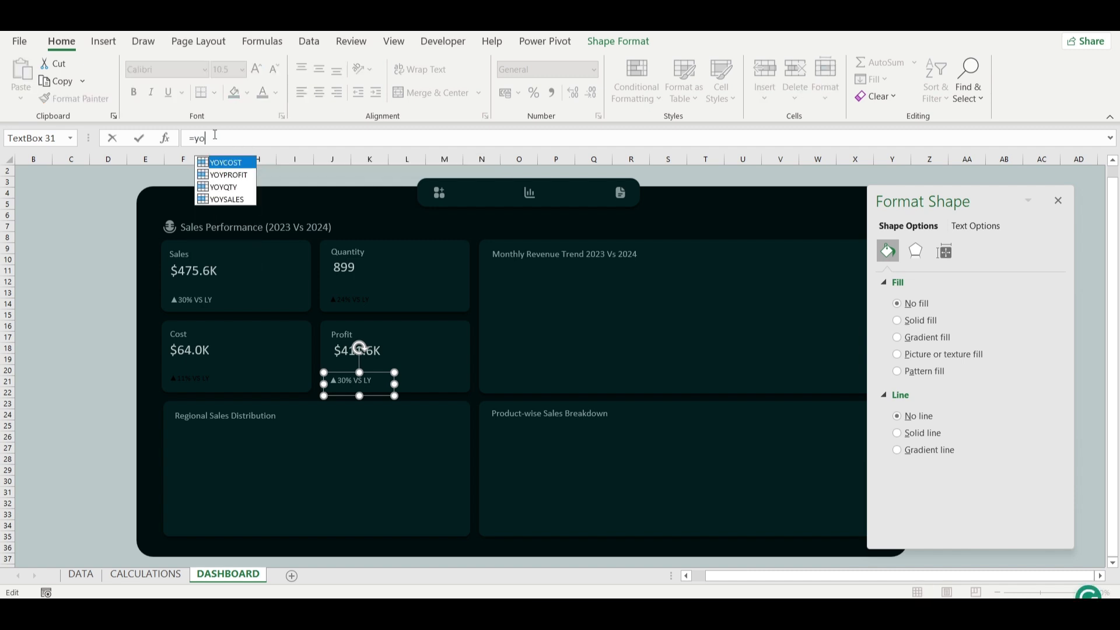
text(y)
double_click(226, 173)
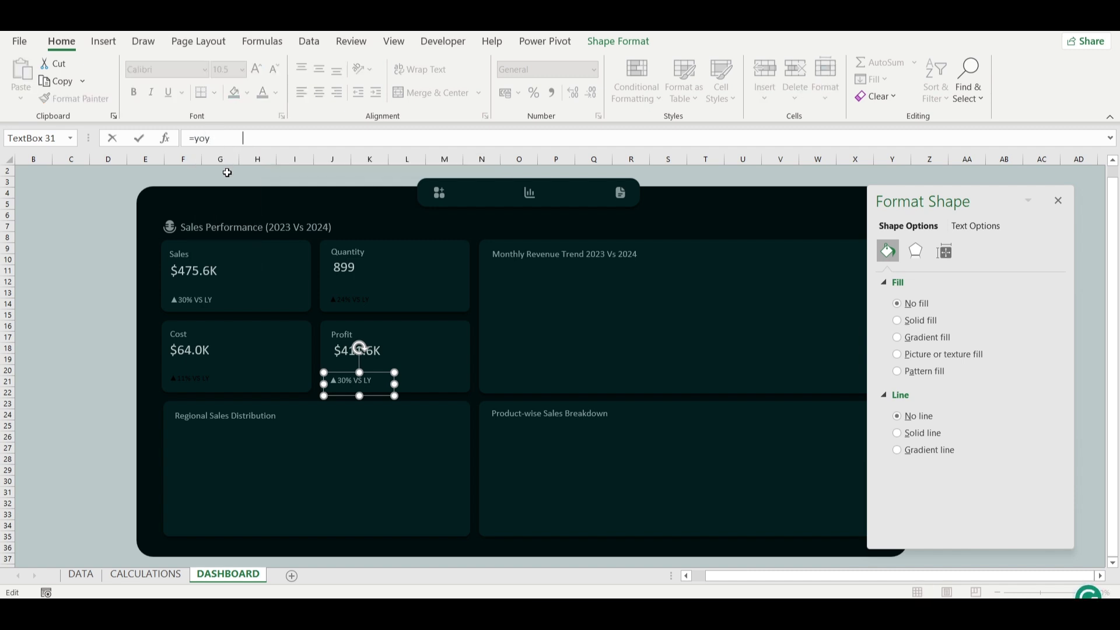
key(Return)
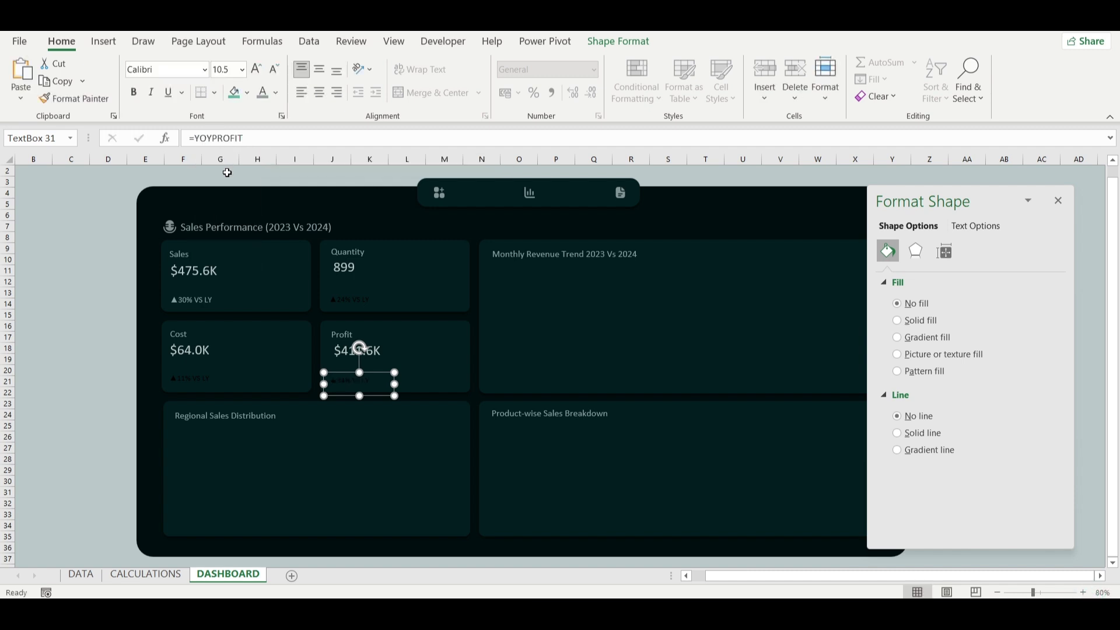
Copy the Sales year-over-year text's formatting to the Quantity, Cost and Profit year-over-year texts.
click(208, 306)
click(74, 98)
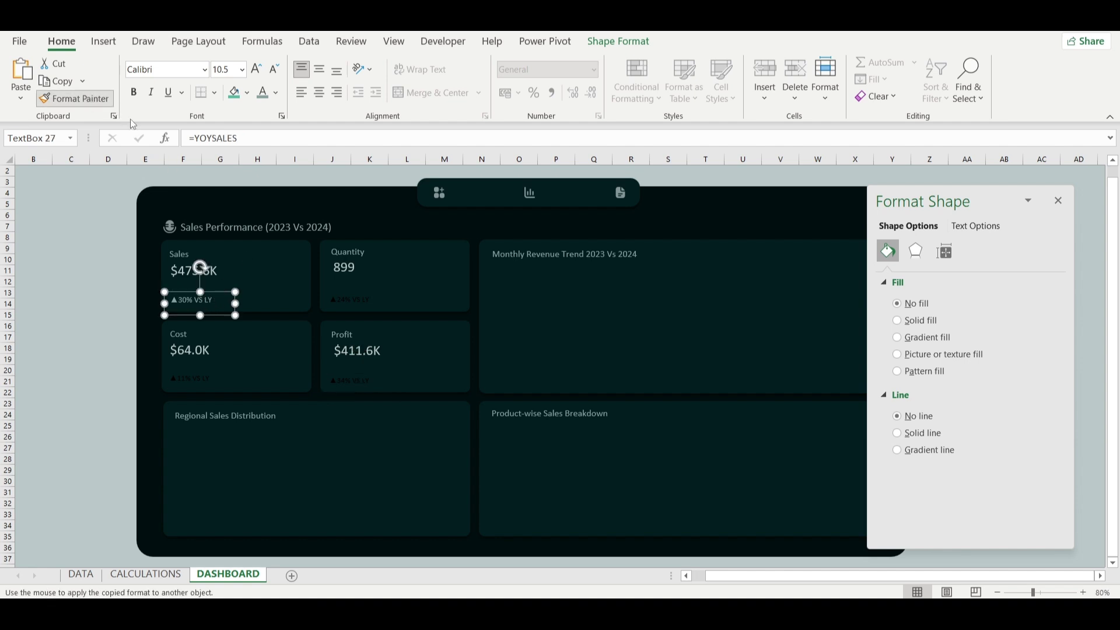
click(344, 296)
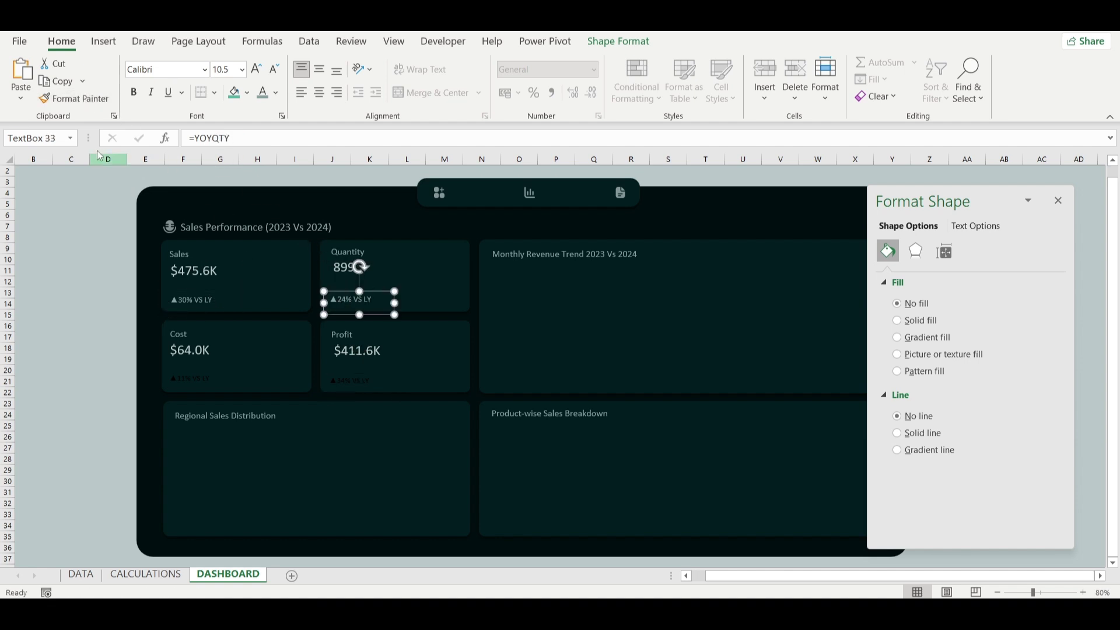
click(75, 98)
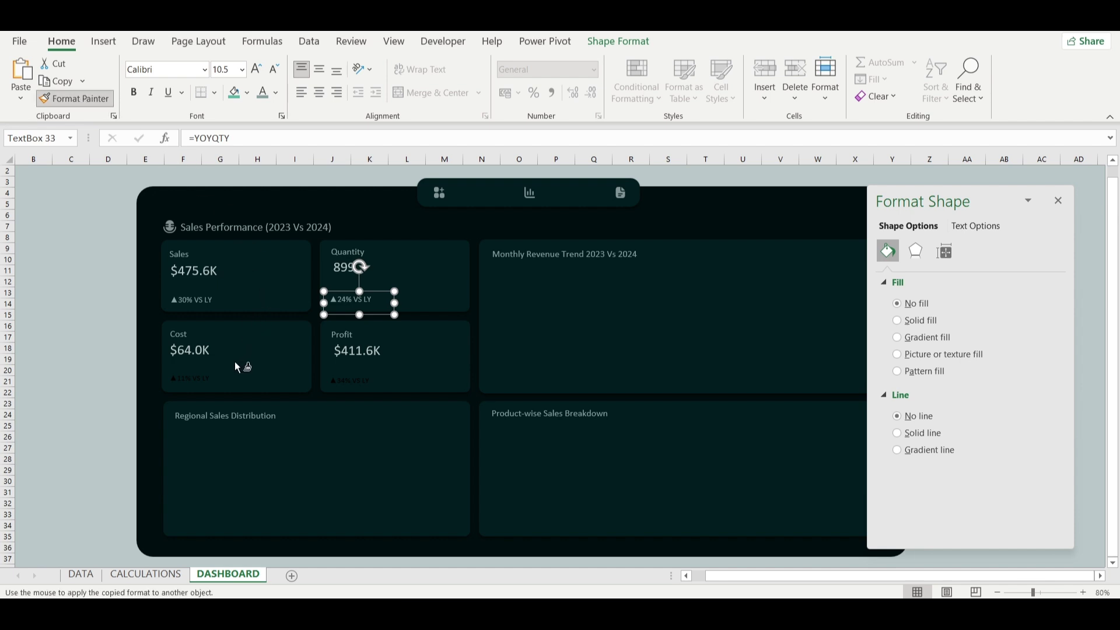
click(195, 378)
click(75, 98)
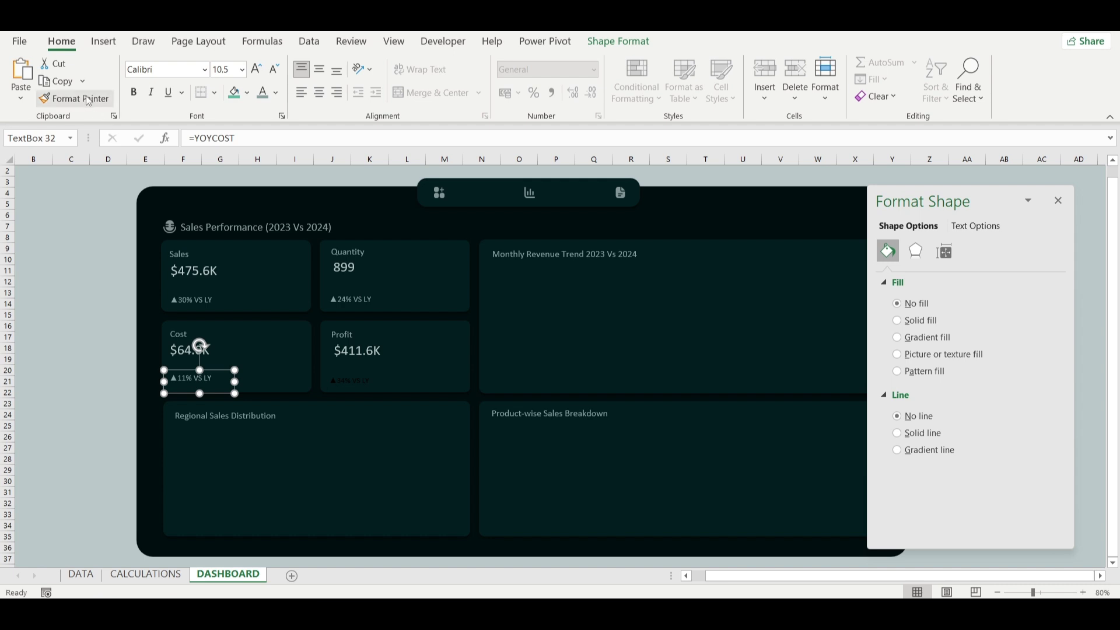
click(349, 378)
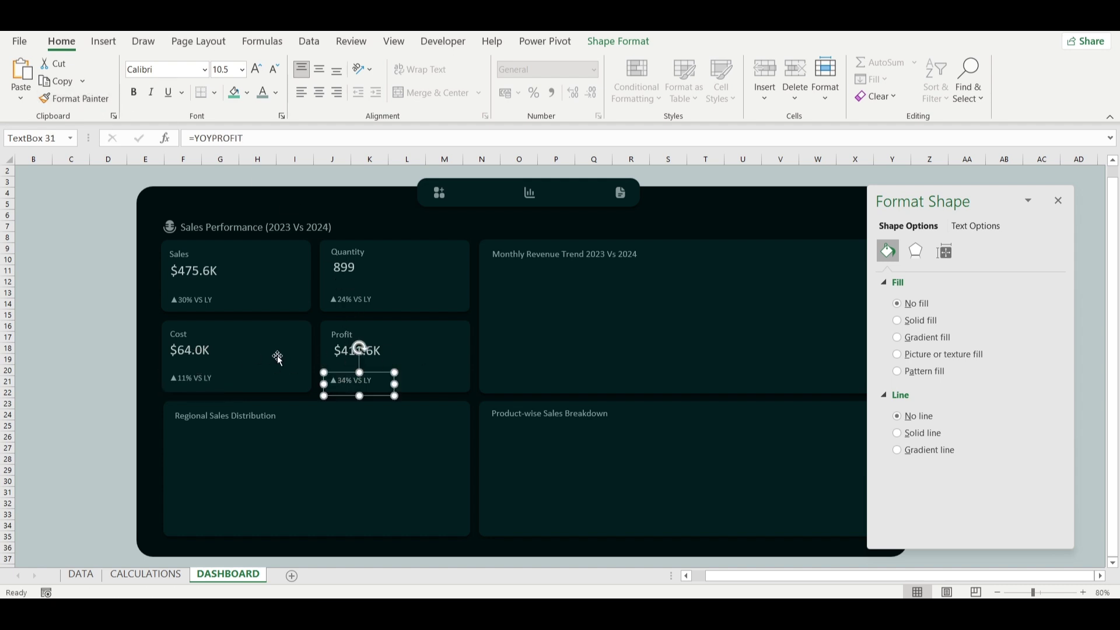
Enlarge the Cost, Sales, Quantity and Profit values to font size 20.
click(200, 356)
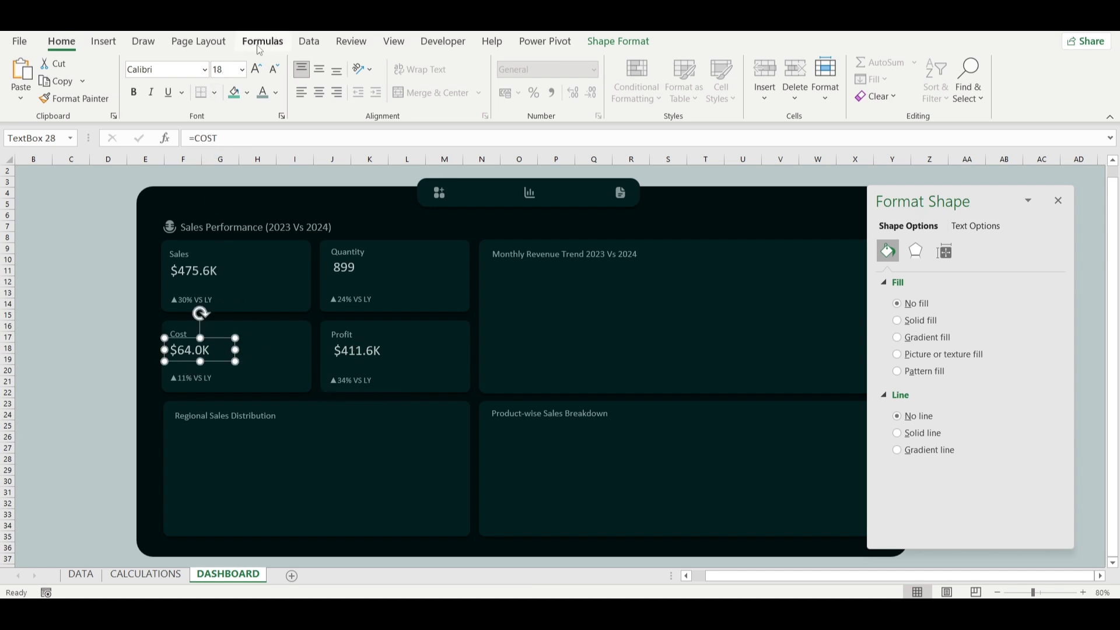
click(256, 69)
drag(203, 352, 202, 353)
click(208, 272)
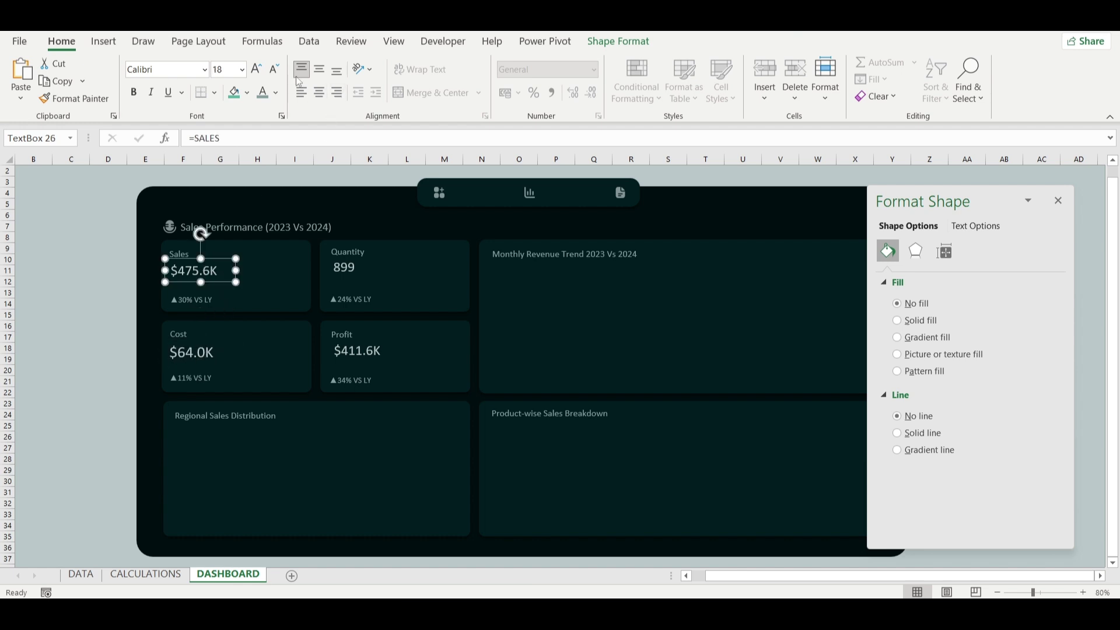
click(256, 69)
click(340, 278)
click(256, 69)
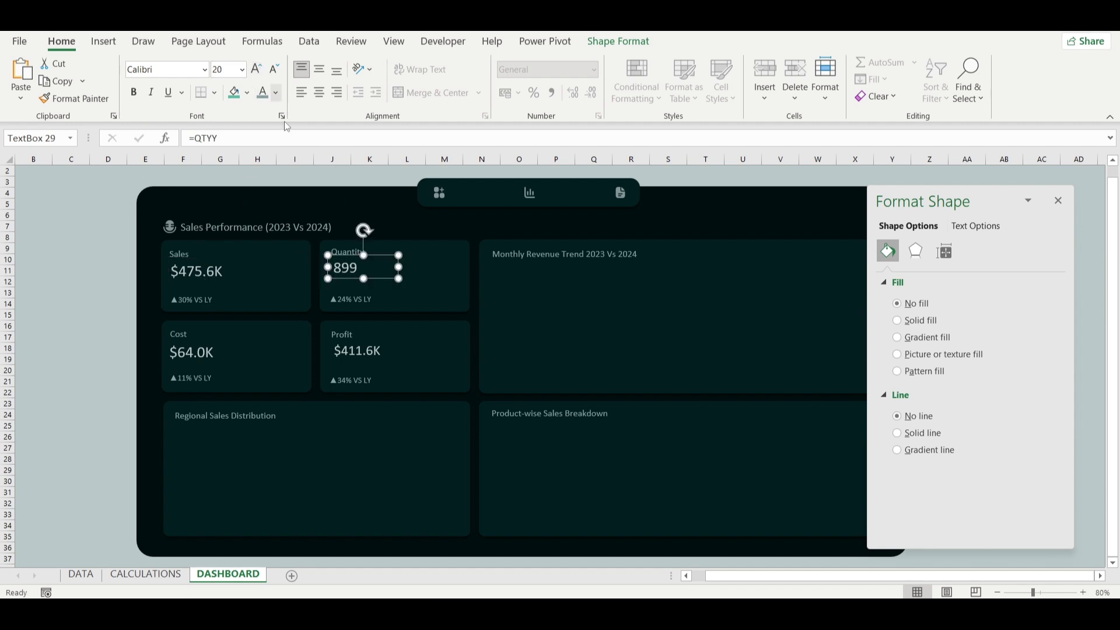
click(356, 350)
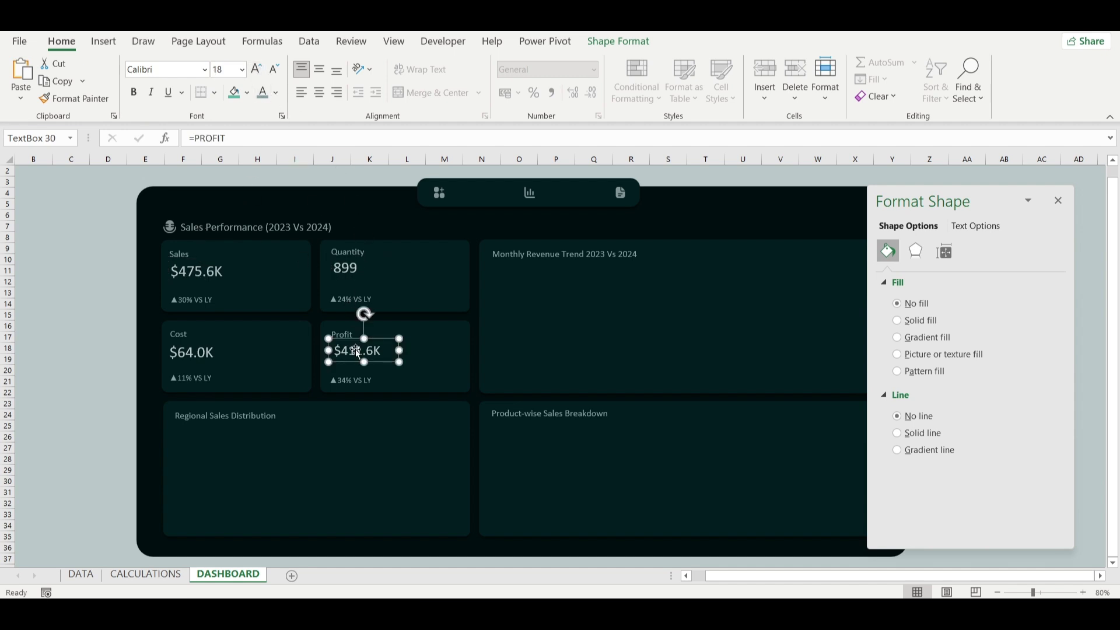
click(256, 69)
Align the Profit, Quantity and Sales values with the labels above them in their cards.
drag(362, 352, 356, 351)
drag(342, 268, 339, 268)
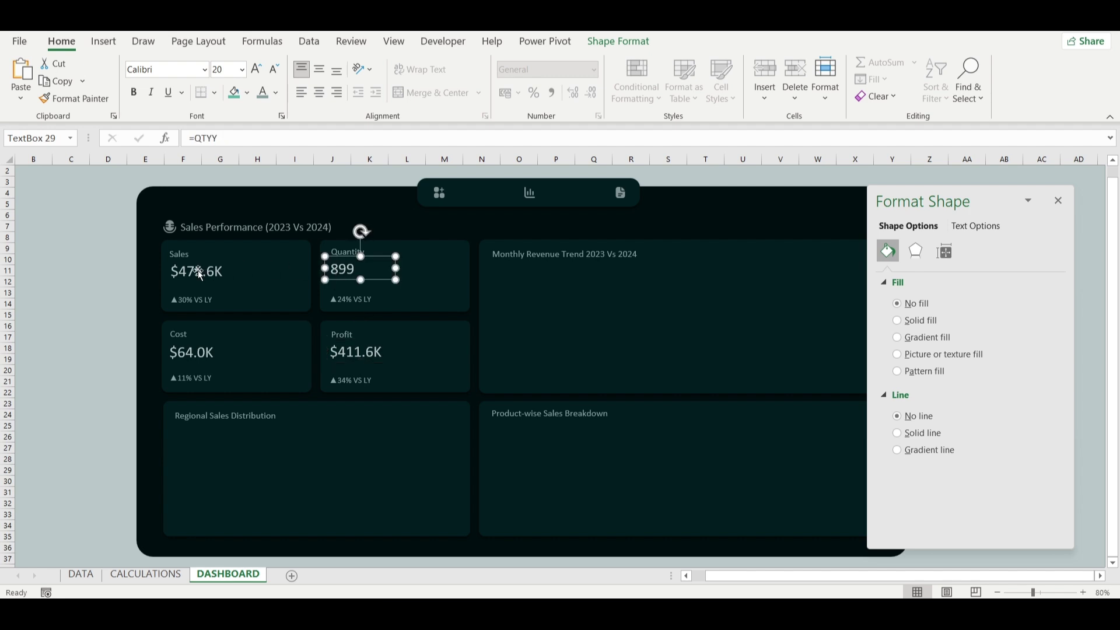
click(199, 271)
drag(199, 271, 197, 270)
click(199, 353)
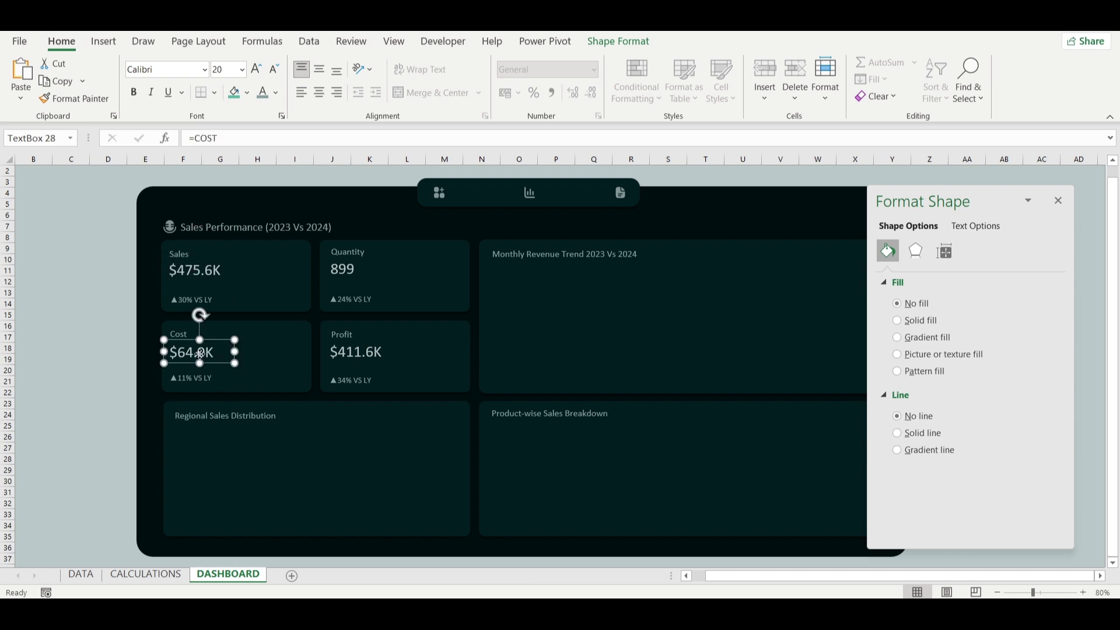
click(98, 358)
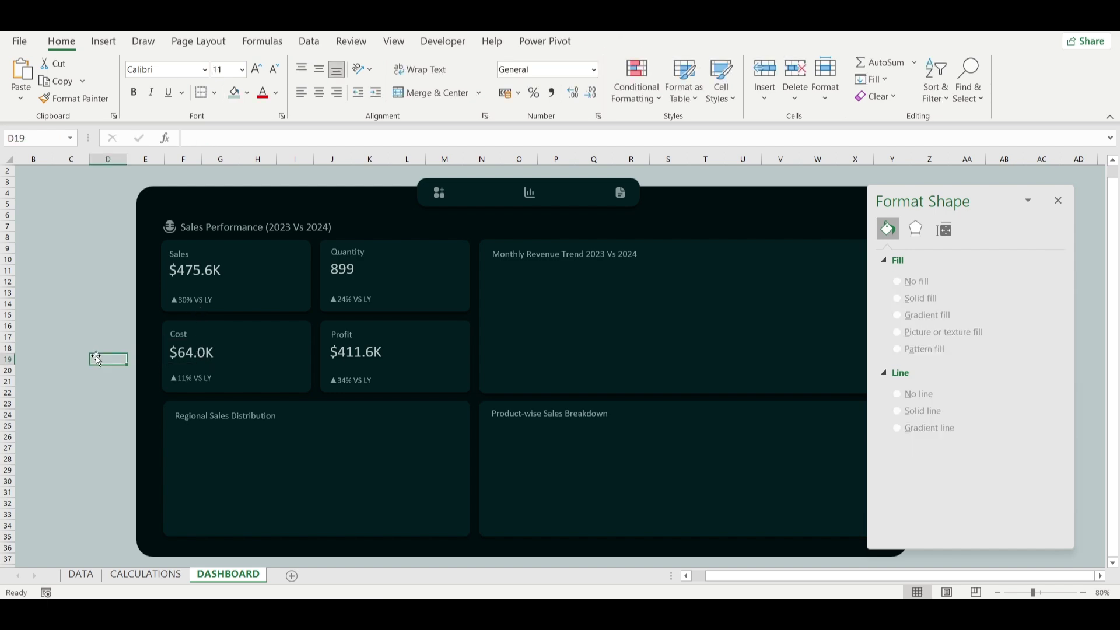
Insert a 2-D line PivotChart from the quarterly SALES pivot table on the CALCULATIONS sheet.
click(145, 577)
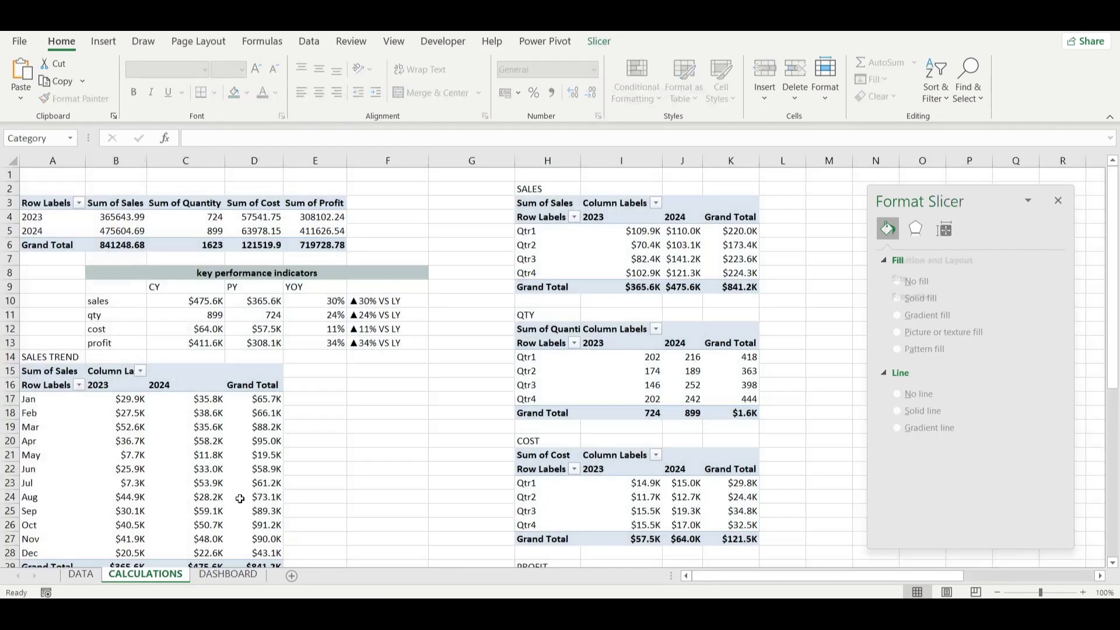
scroll(616, 378, up, 2)
scroll(615, 378, left, 1)
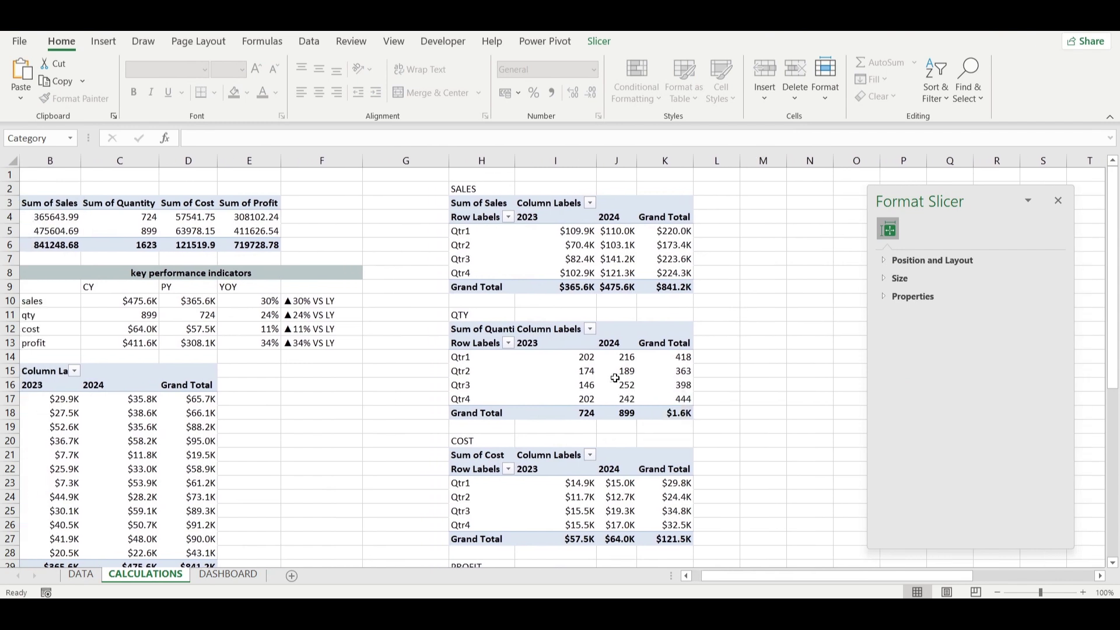
click(519, 263)
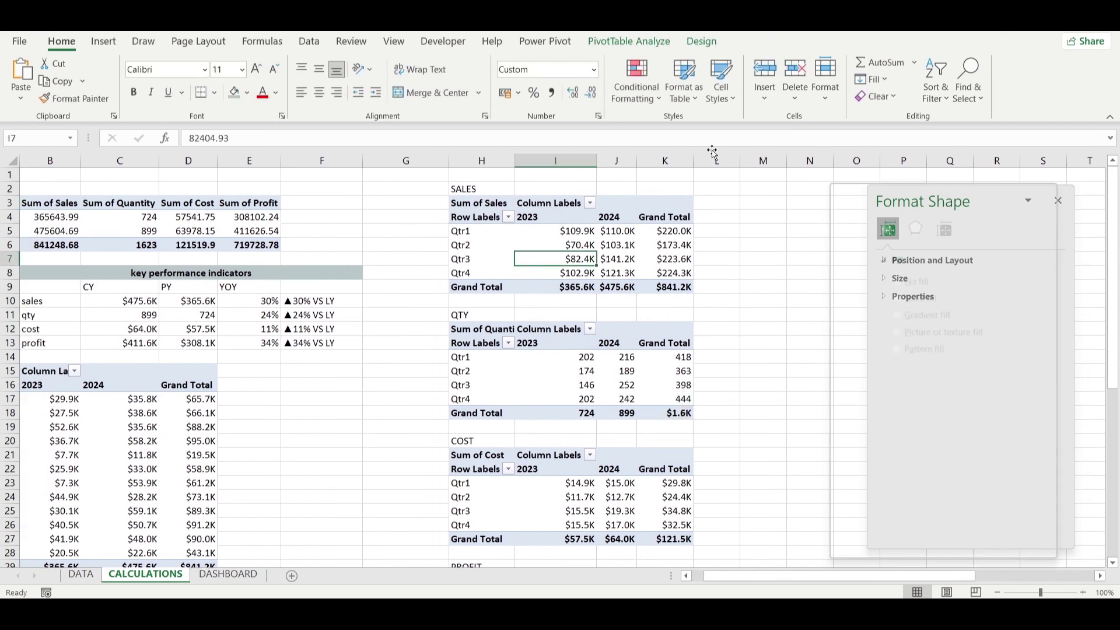
click(104, 41)
click(524, 82)
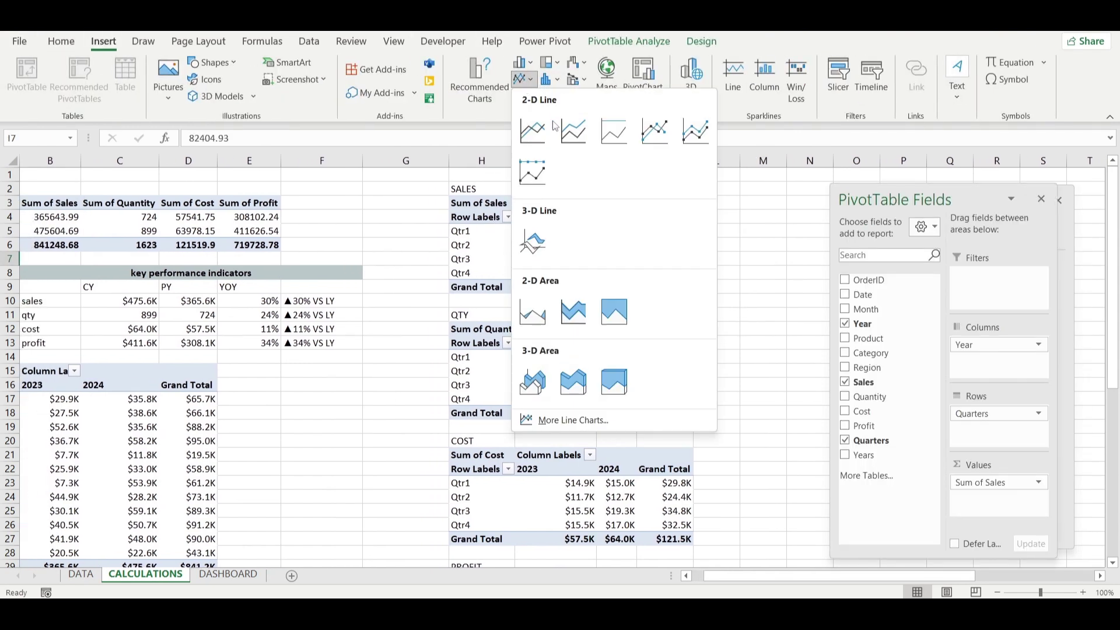
click(532, 129)
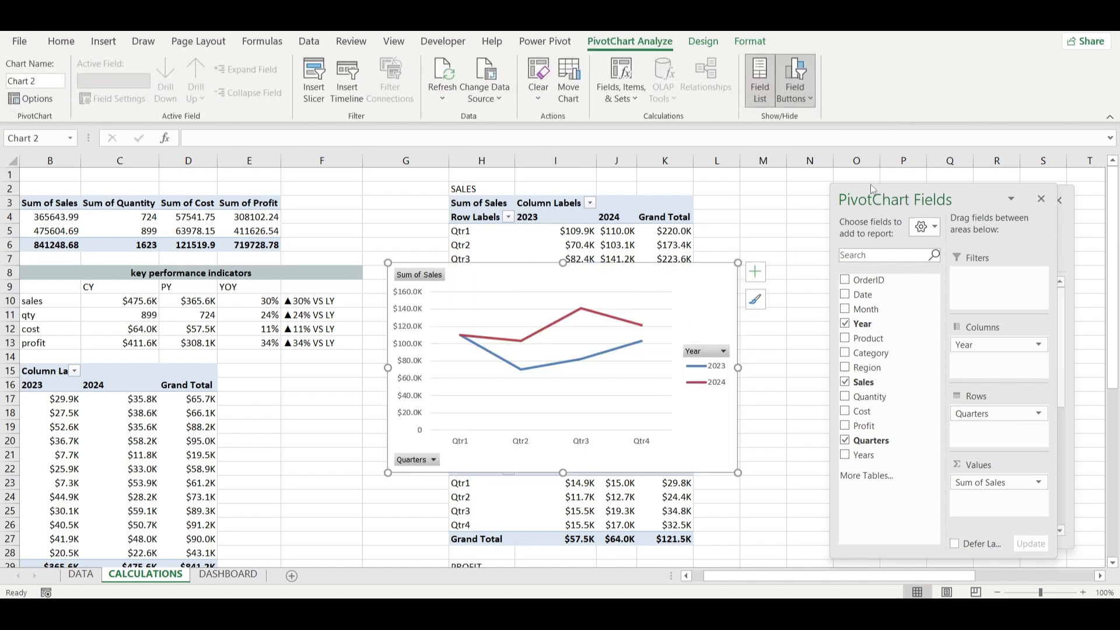
Hide the sales line chart's field buttons and remove its axes, gridlines and legend.
click(796, 70)
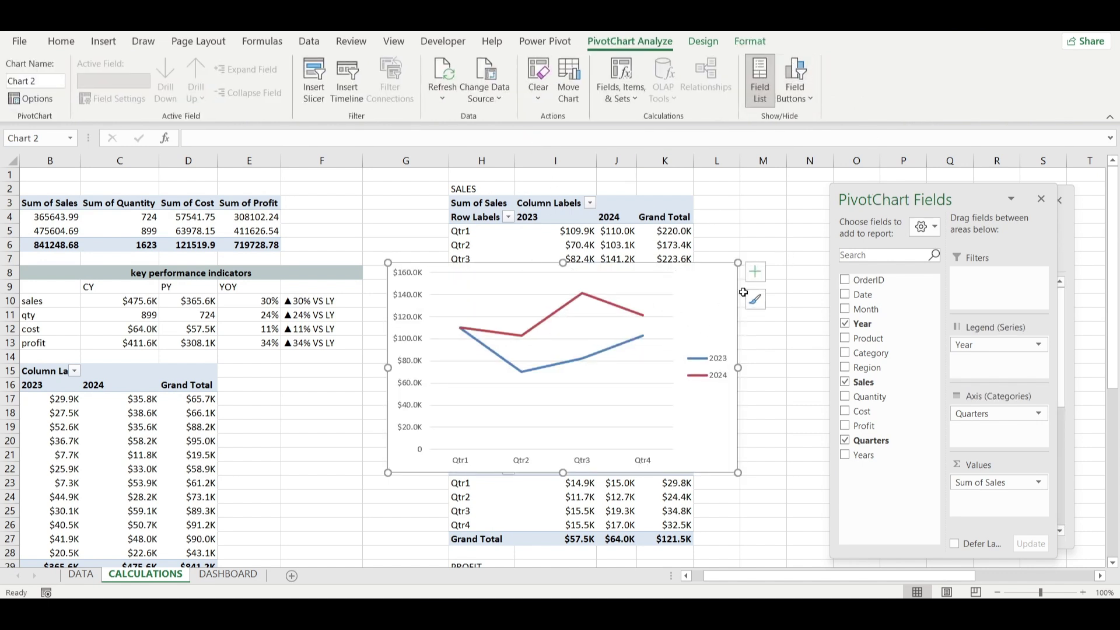
click(754, 272)
click(788, 291)
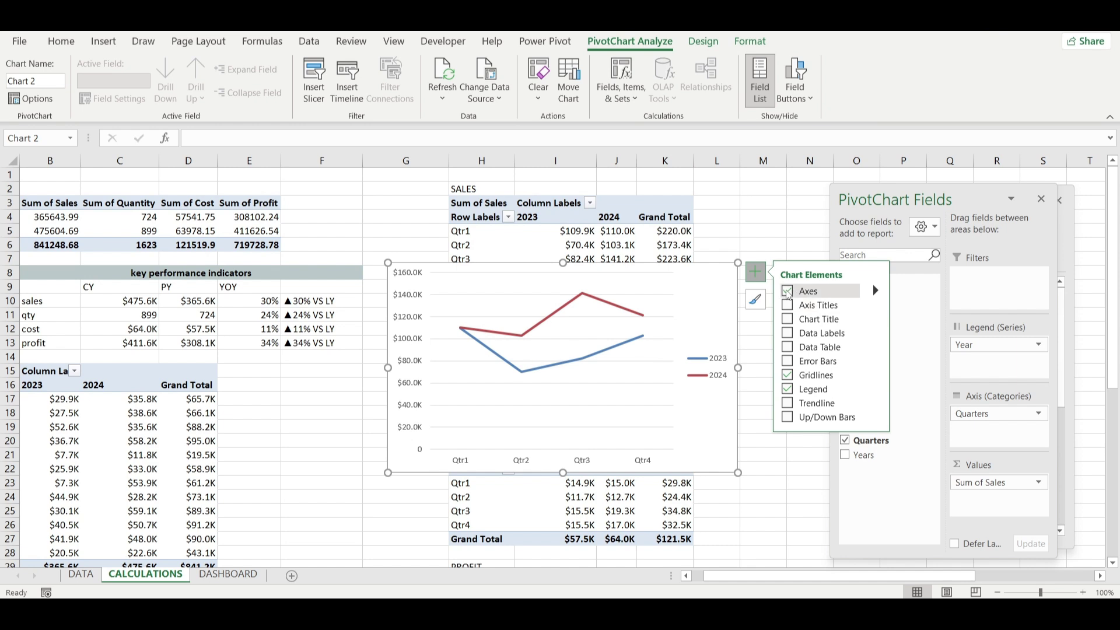
click(790, 375)
click(788, 388)
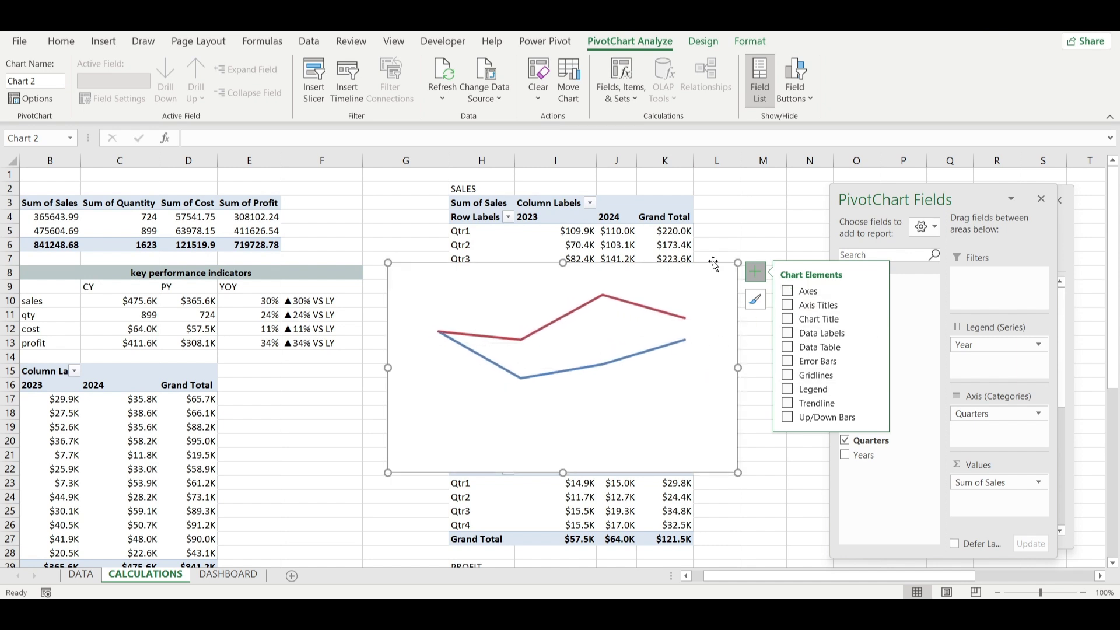
Shrink the sales line chart to a small card-sized graphic and set its chart area to no fill.
drag(733, 261, 602, 280)
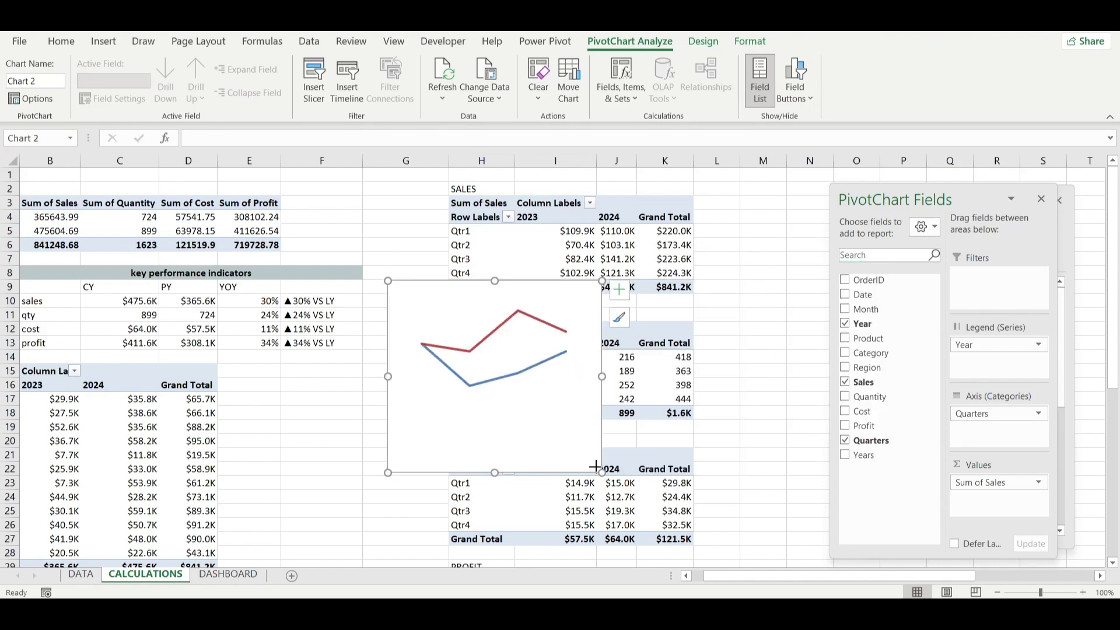
drag(601, 472, 557, 401)
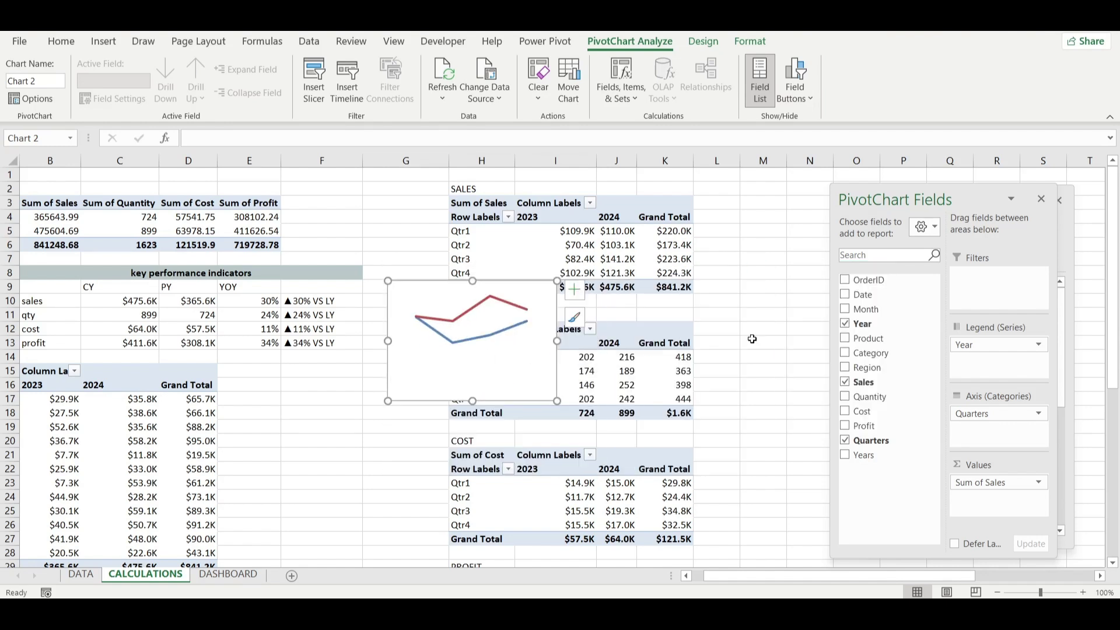
click(1040, 200)
click(919, 304)
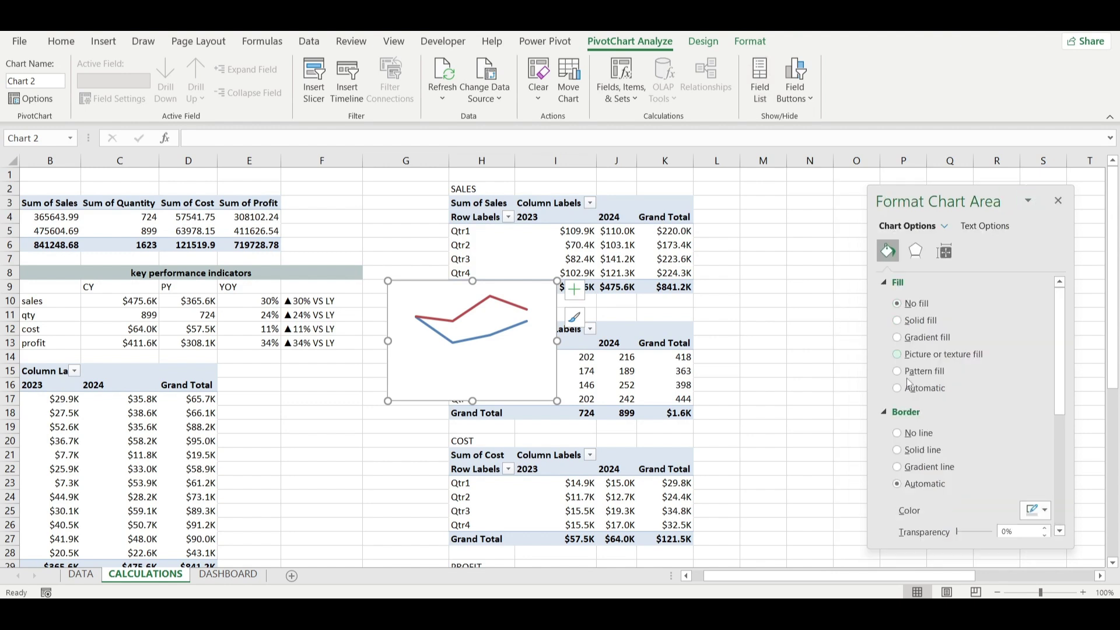
Remove the sales chart's border and turn on smoothed lines for both its 2024 and 2023 series.
click(898, 433)
click(414, 316)
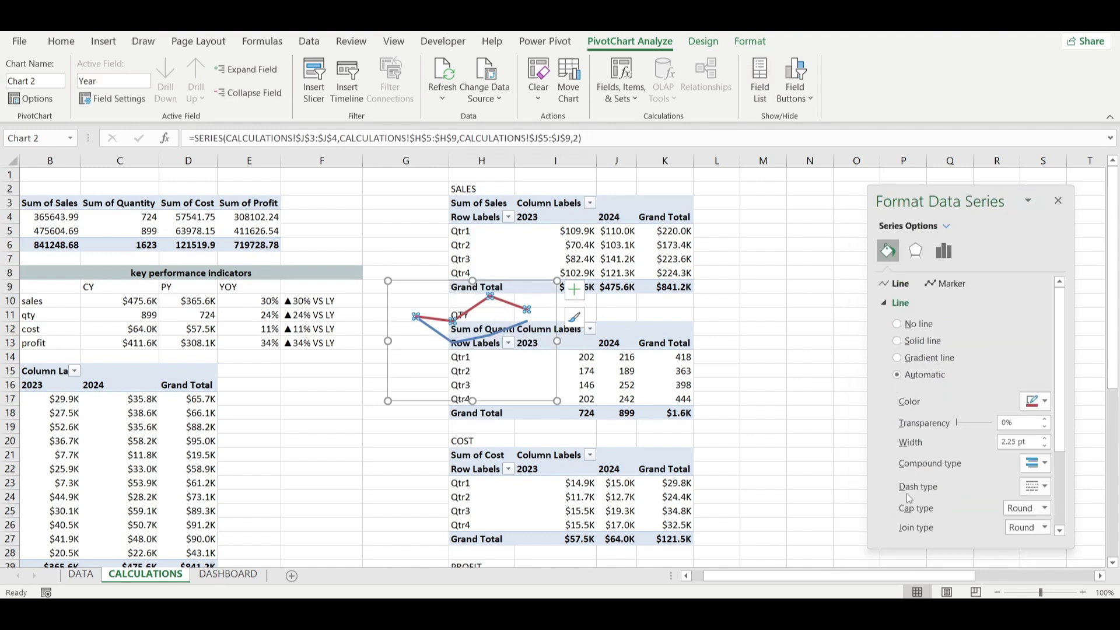
scroll(908, 498, down, 5)
click(903, 523)
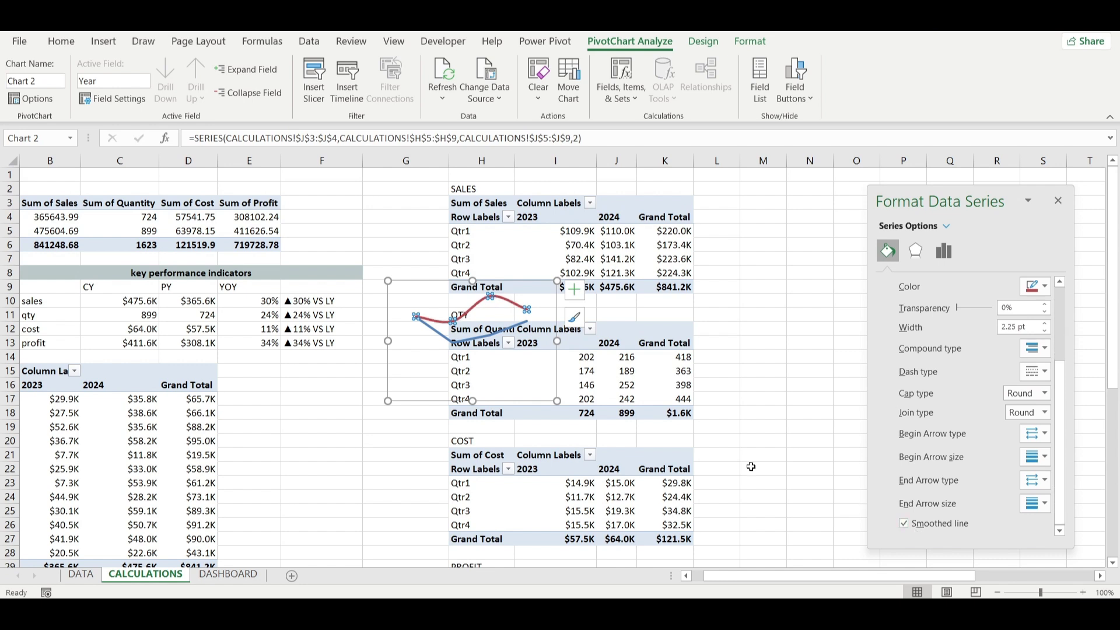
click(473, 350)
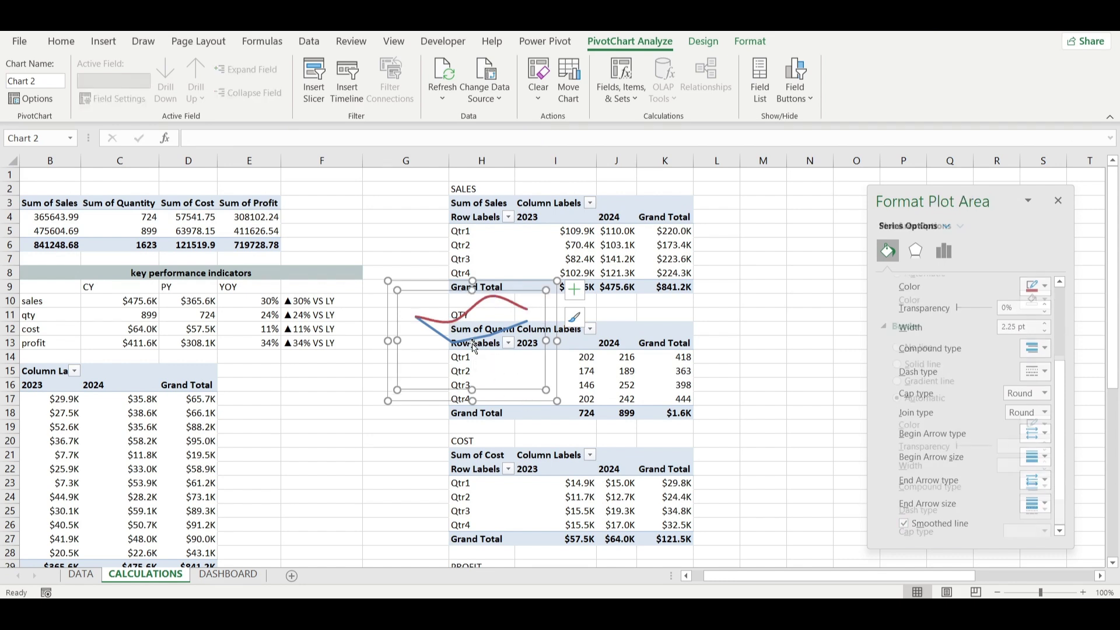
click(522, 330)
click(903, 526)
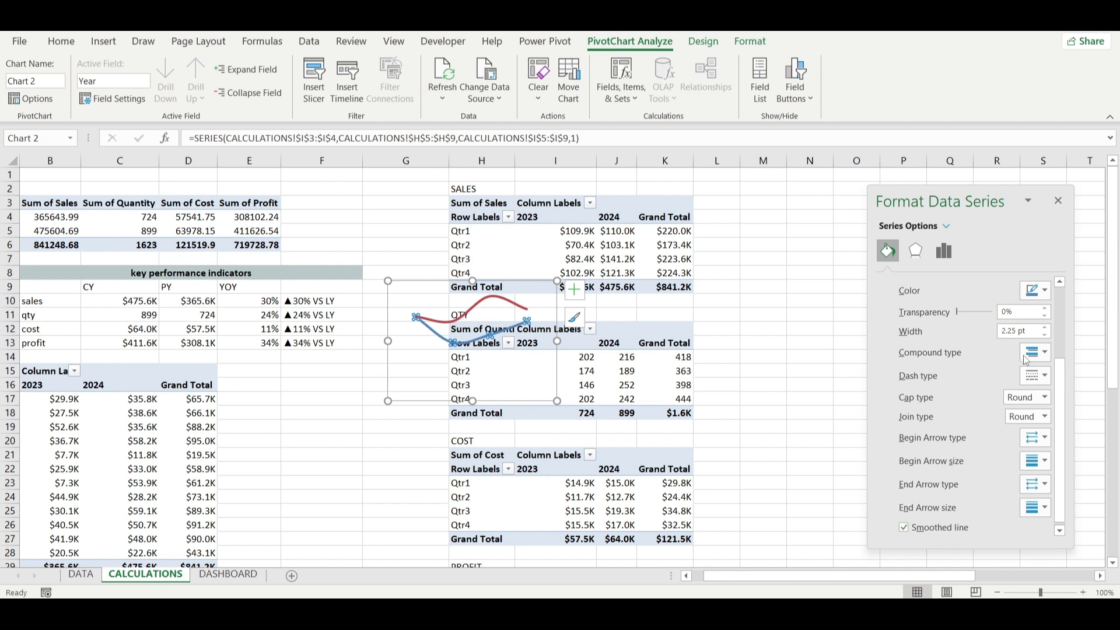
Set the 2024 sales line to 2 pt and recolour it #57b2a1, sampled from the reference dashboard image on imagecolorpicker.com.
click(518, 309)
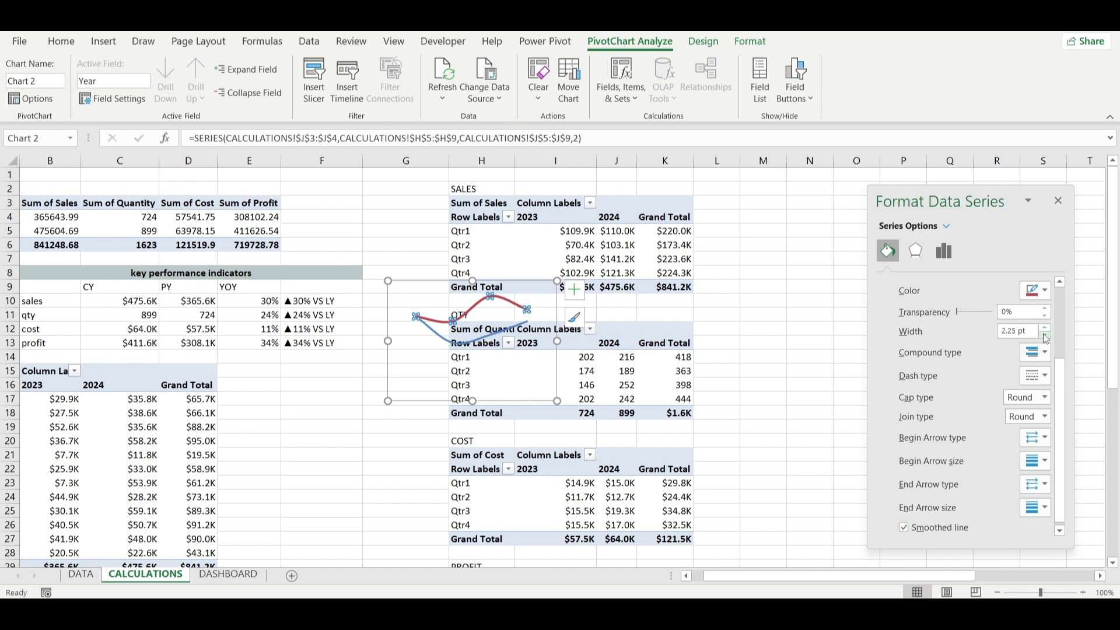
click(1044, 290)
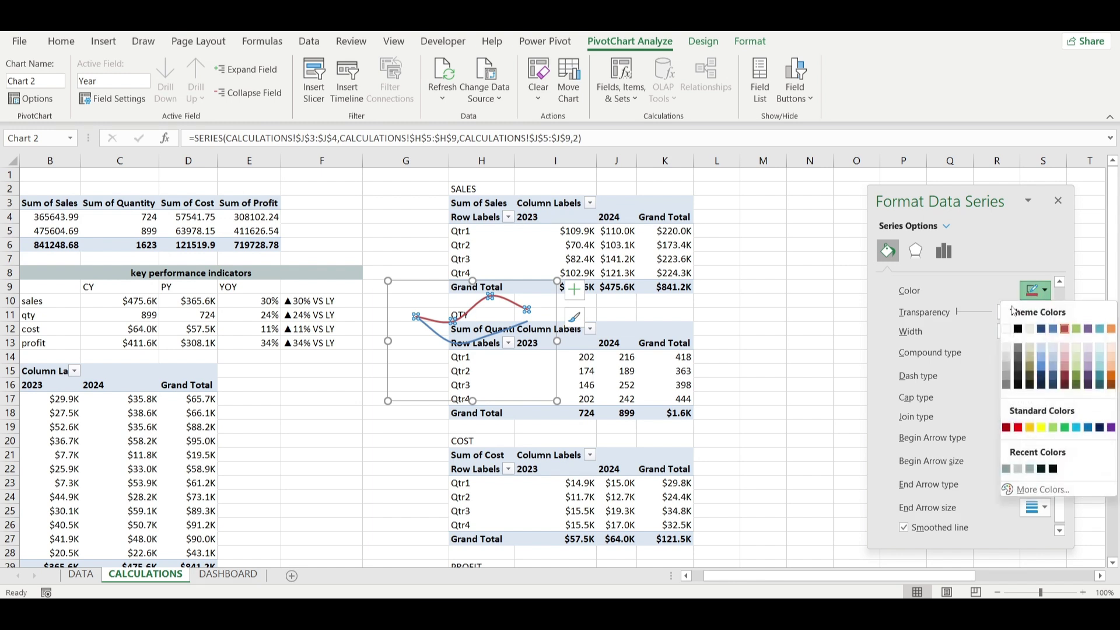
click(1040, 492)
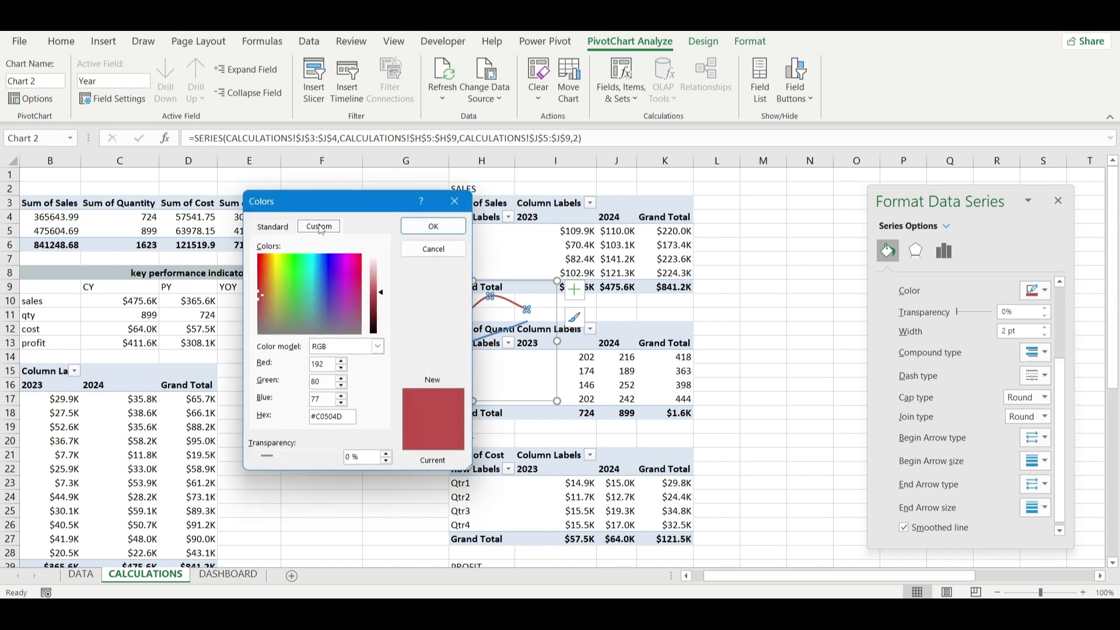
mouse_move(593, 611)
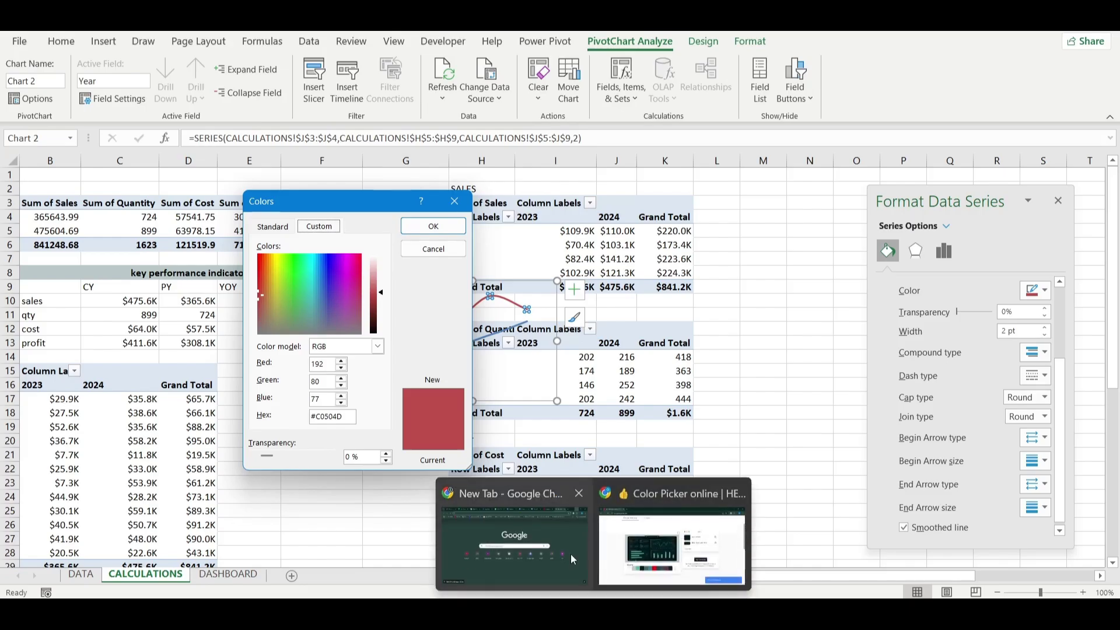
click(654, 559)
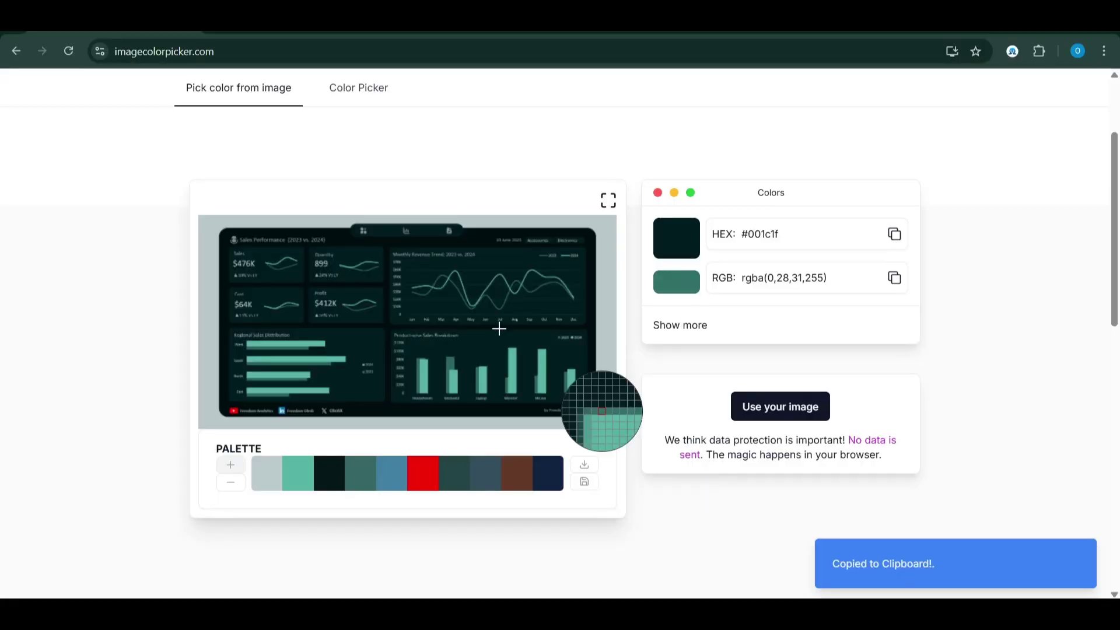
click(511, 365)
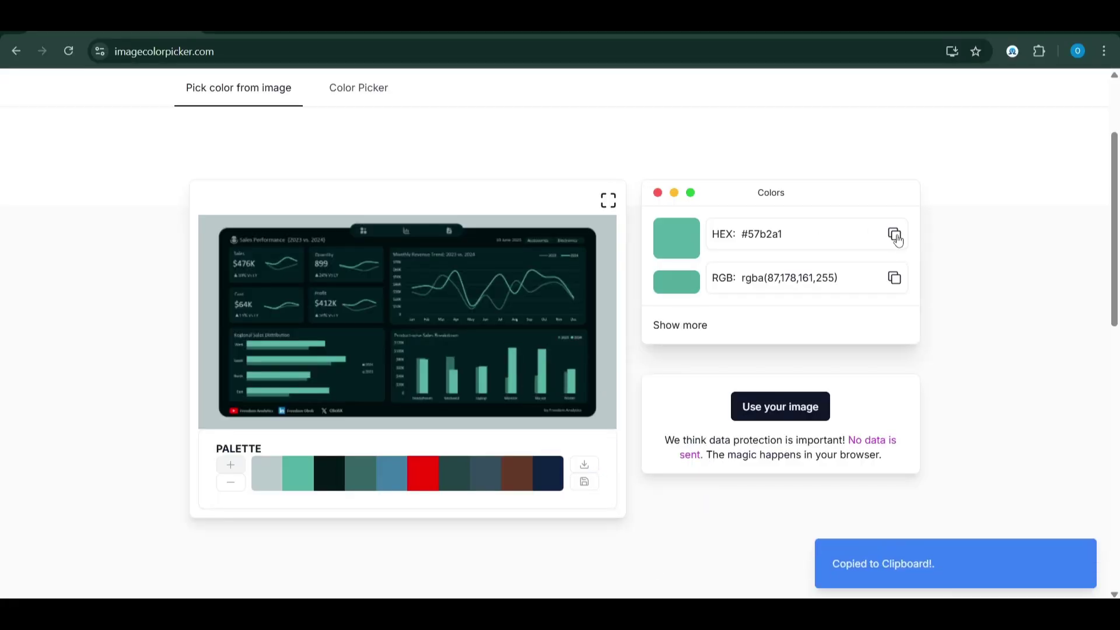
mouse_move(818, 611)
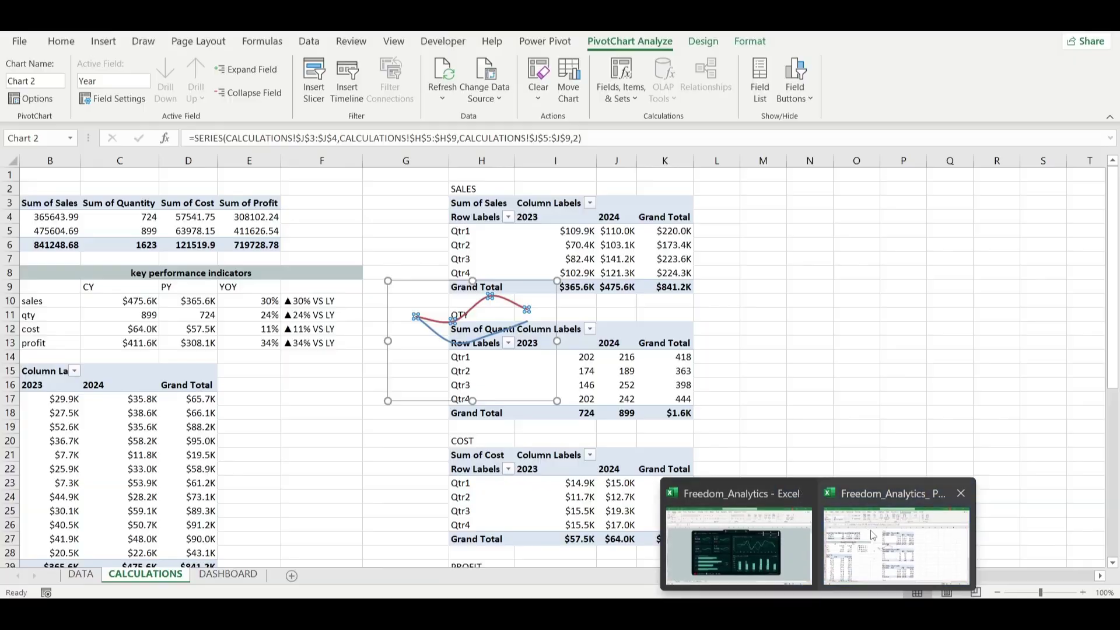
click(872, 535)
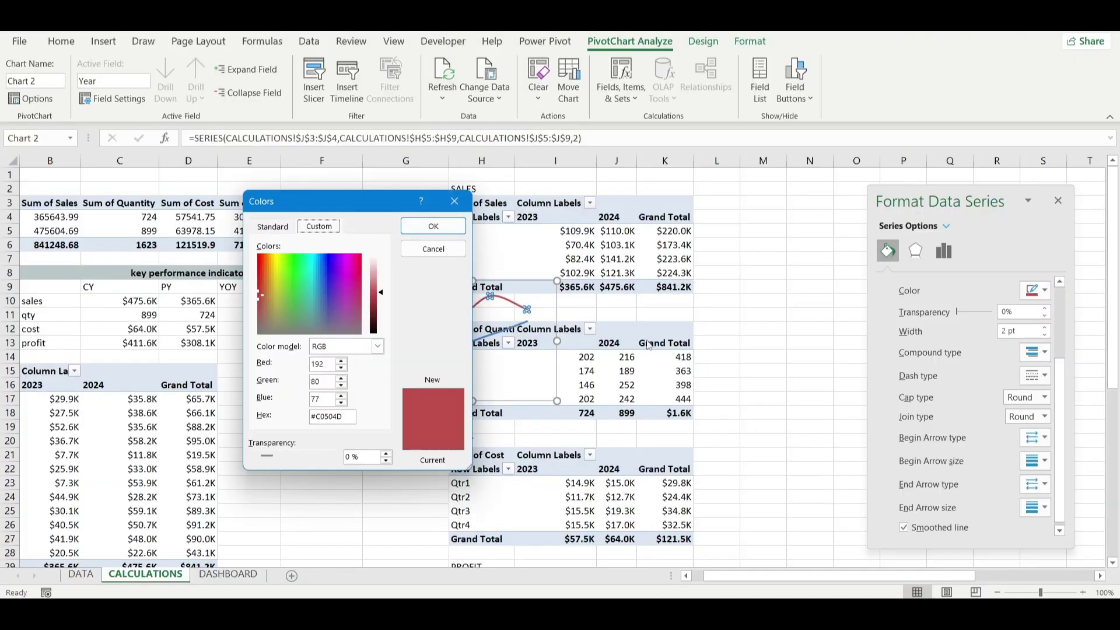
double_click(324, 416)
key(ctrl+v)
click(433, 225)
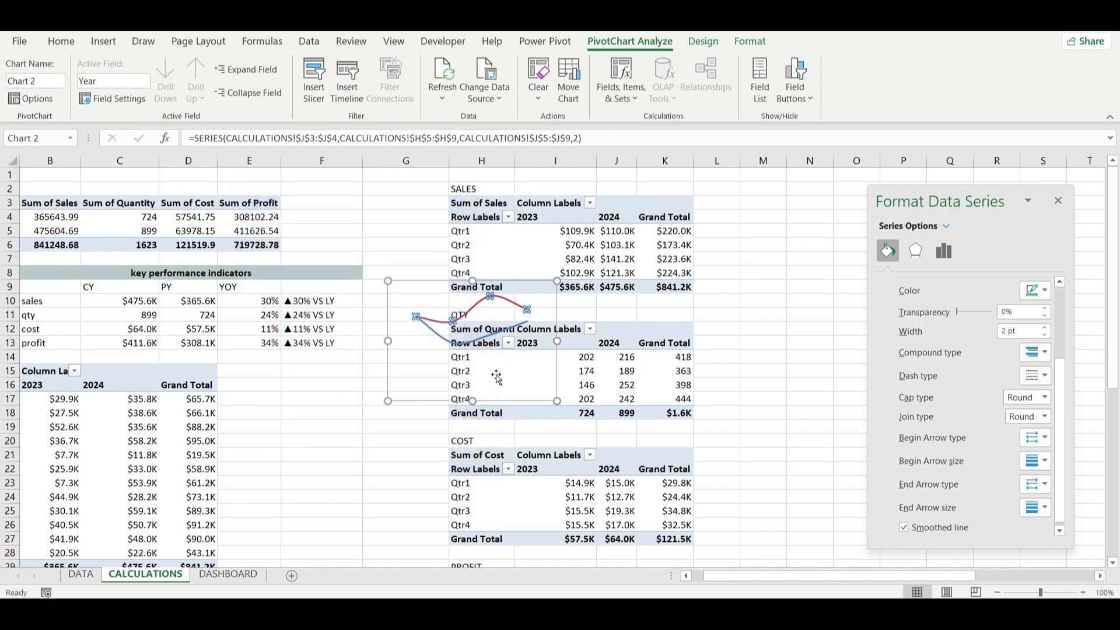
Colour the 2023 sales line with the same recently used green and set its transparency to about 52%.
click(506, 333)
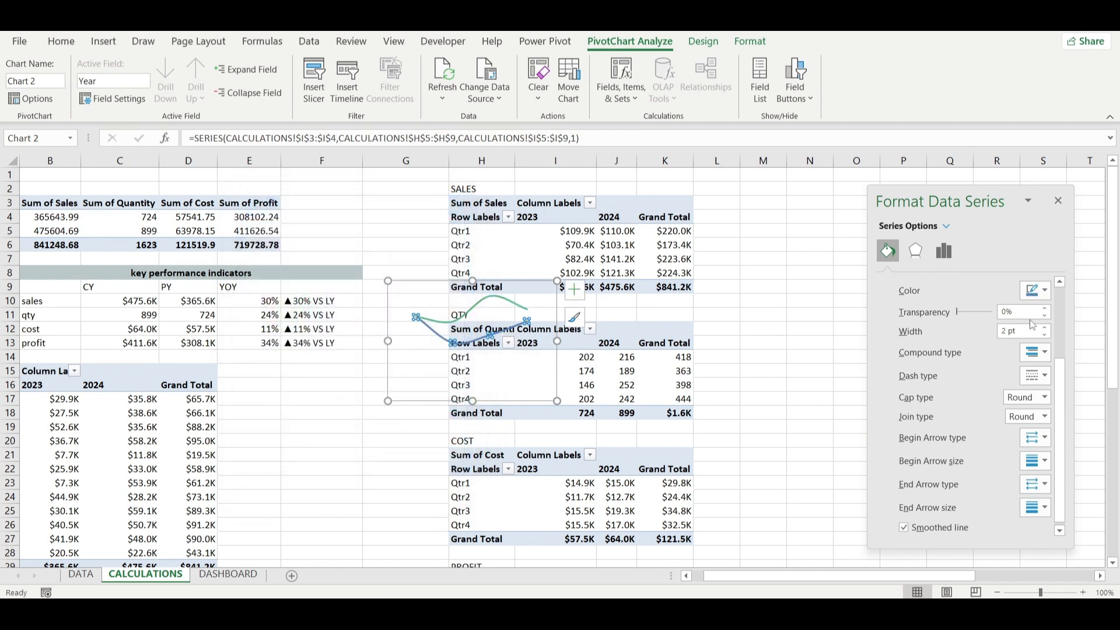
click(1037, 291)
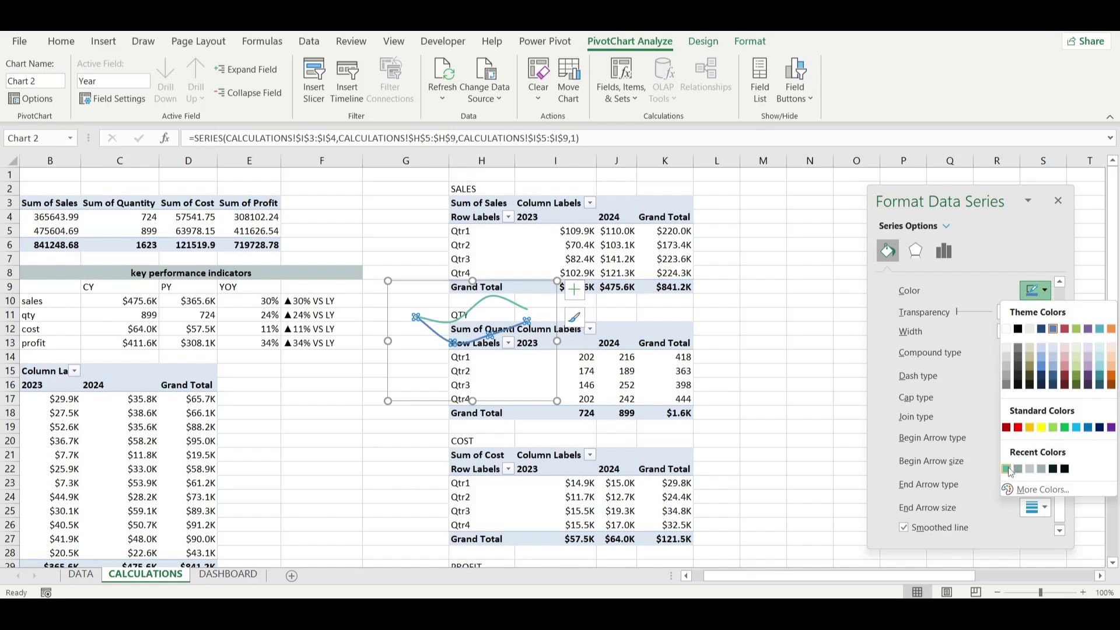
click(1007, 469)
drag(958, 314, 979, 316)
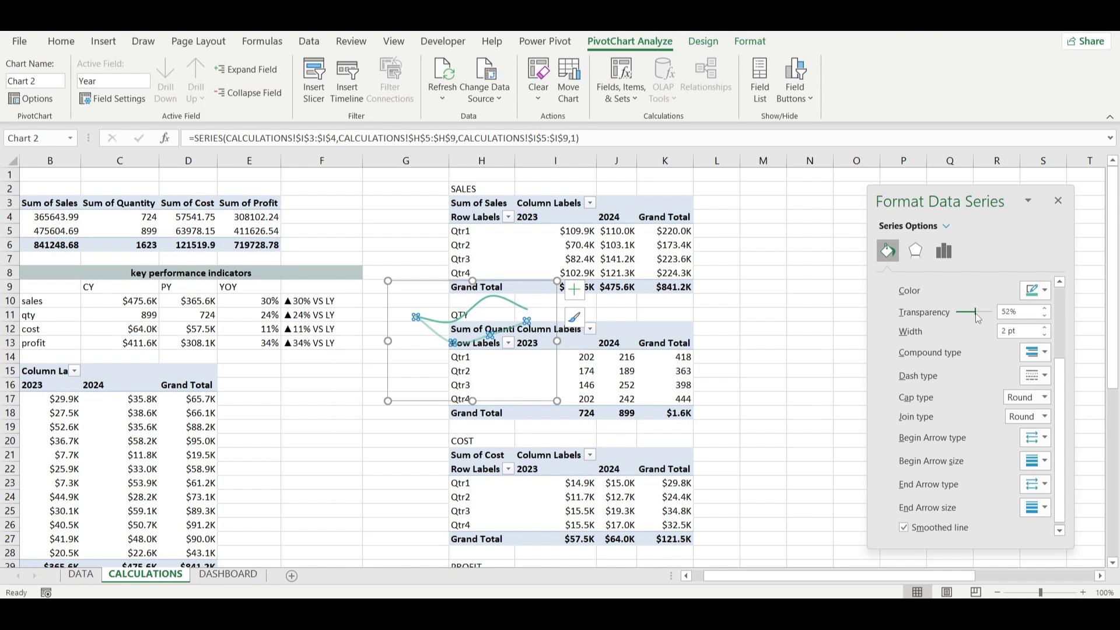
Move the finished sales line chart from the CALCULATIONS sheet to the DASHBOARD sheet.
click(528, 284)
key(Delete)
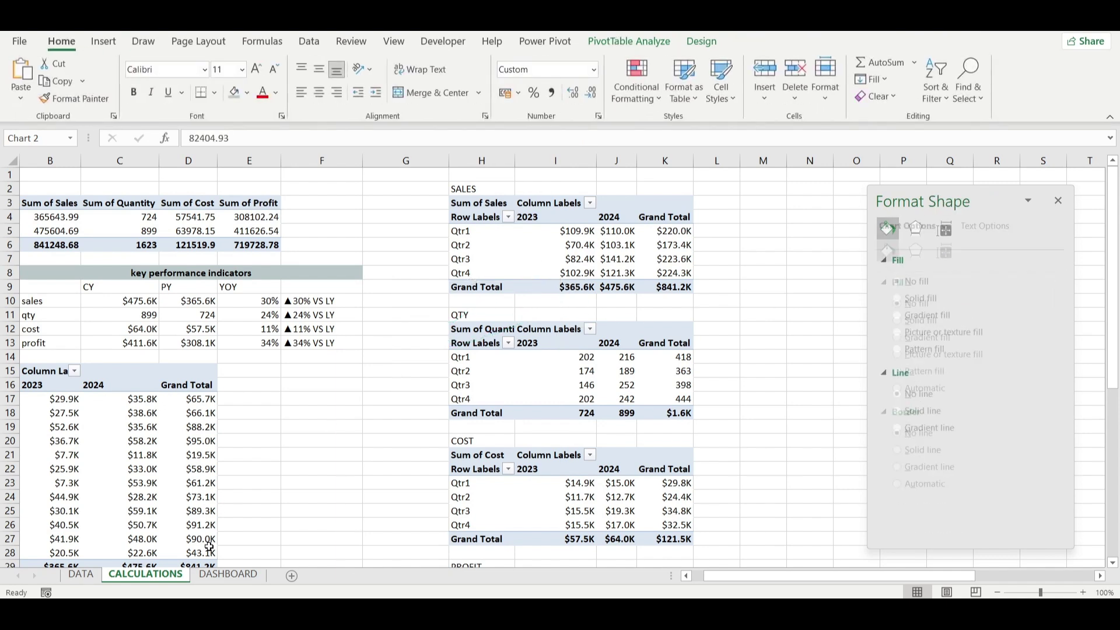
click(222, 576)
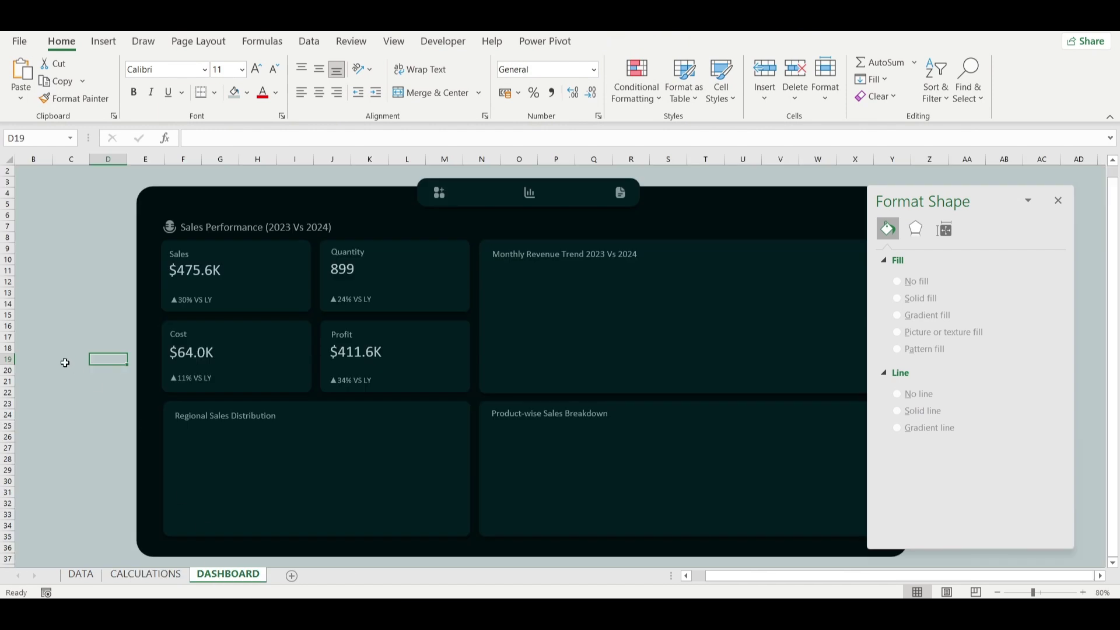
key(ctrl+v)
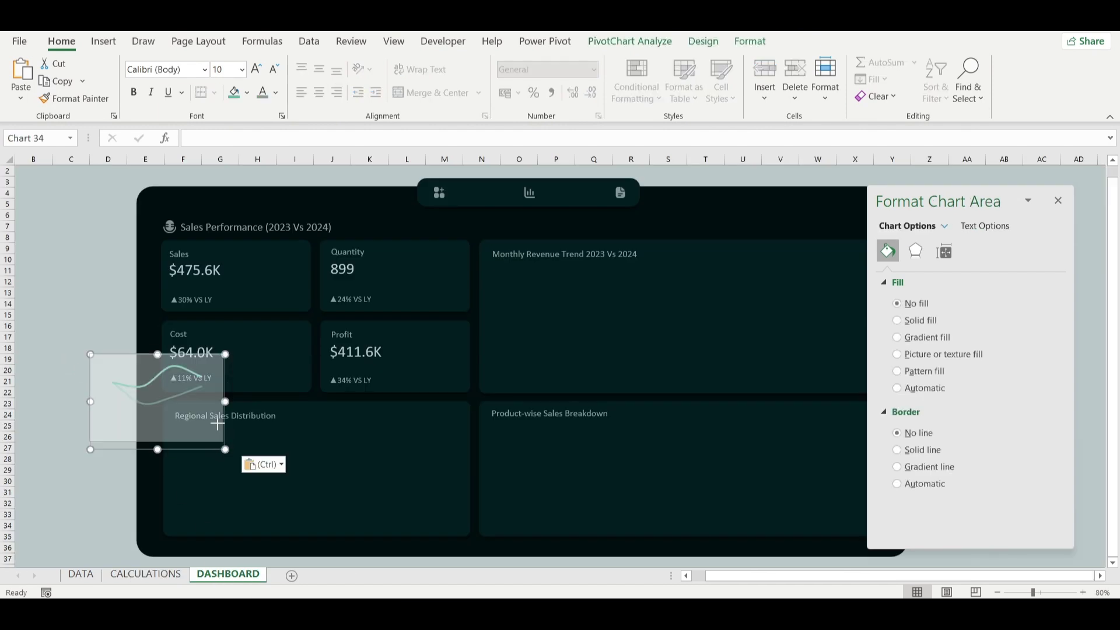
Shrink the sales line chart, fit it beside the value in the Sales card, and enlarge its plot area to fill the chart height.
drag(218, 424, 284, 310)
drag(207, 281, 227, 281)
click(268, 267)
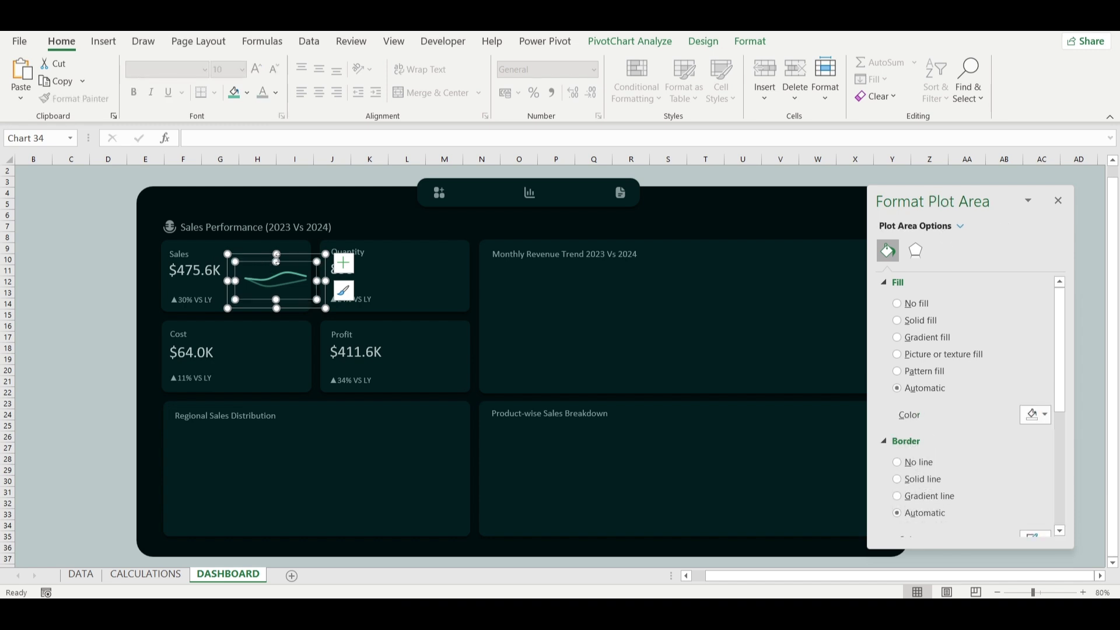
click(277, 245)
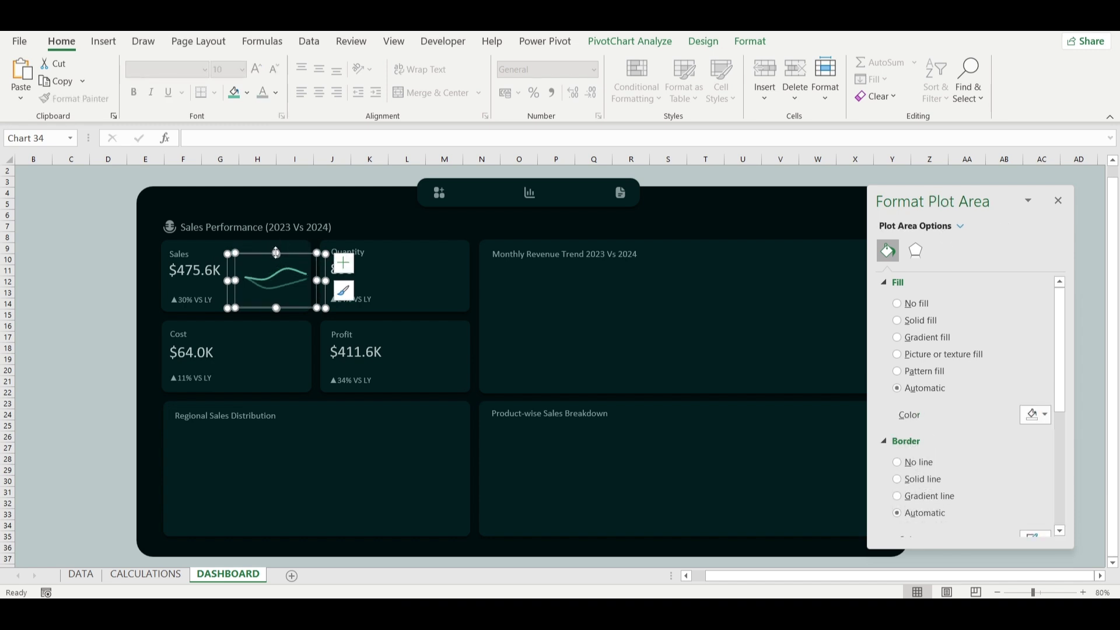
drag(262, 254, 254, 254)
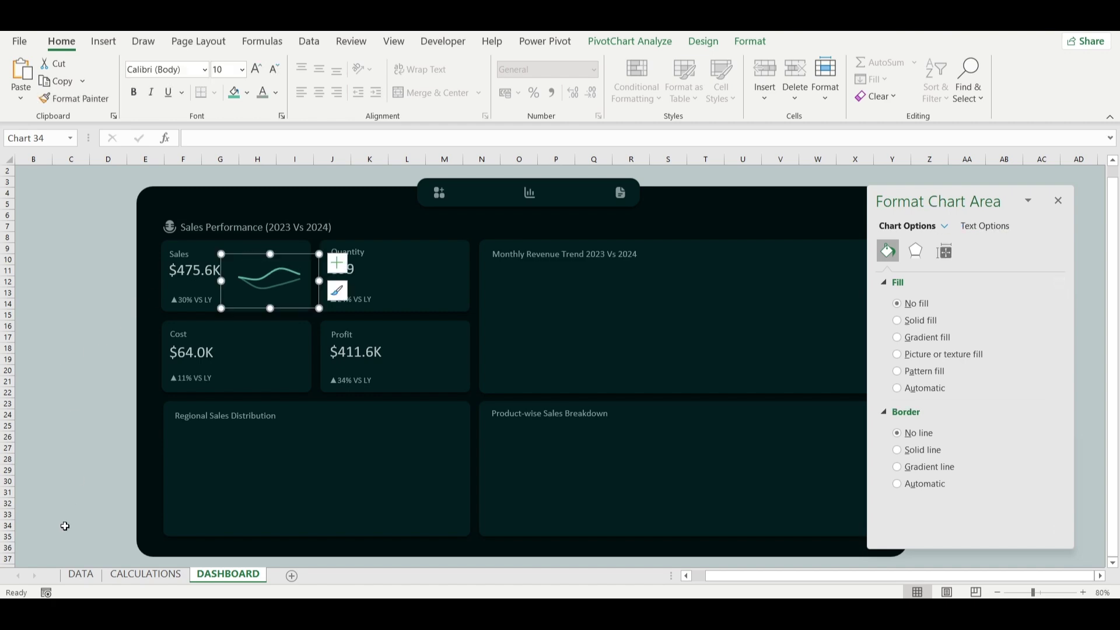
click(82, 491)
Insert a 2-D line PivotChart from the quarterly QTY pivot table on the CALCULATIONS sheet.
click(145, 574)
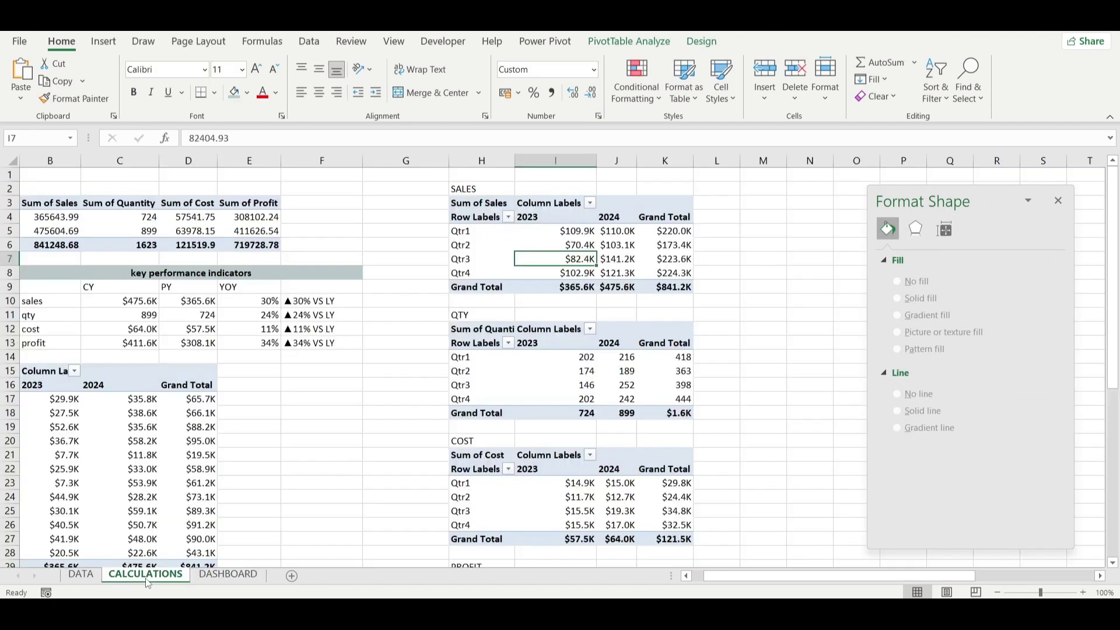
click(573, 369)
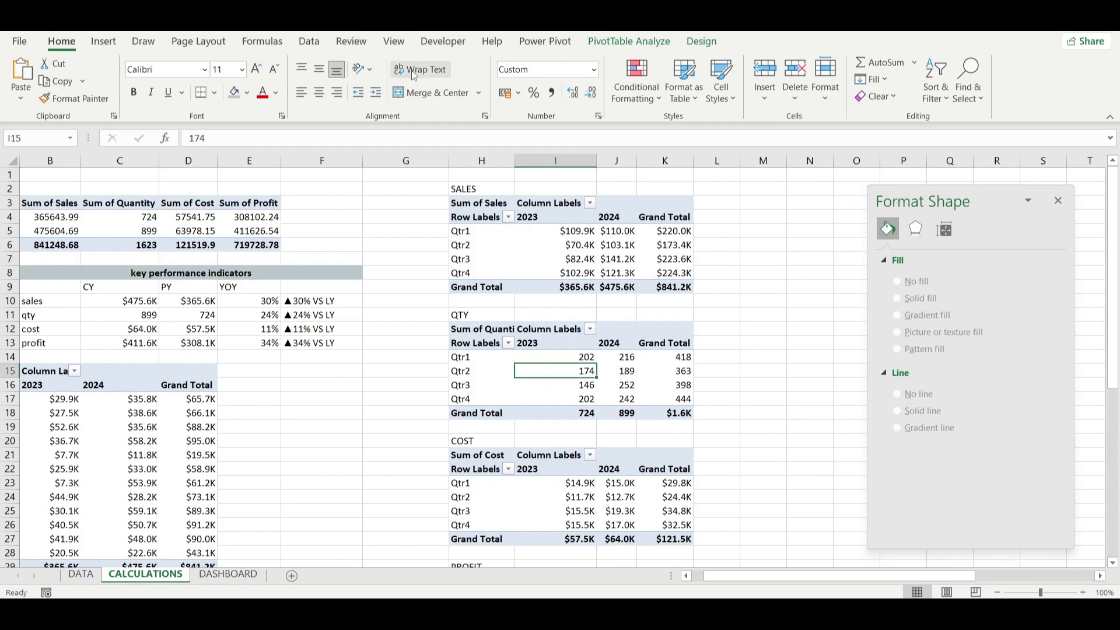
click(105, 42)
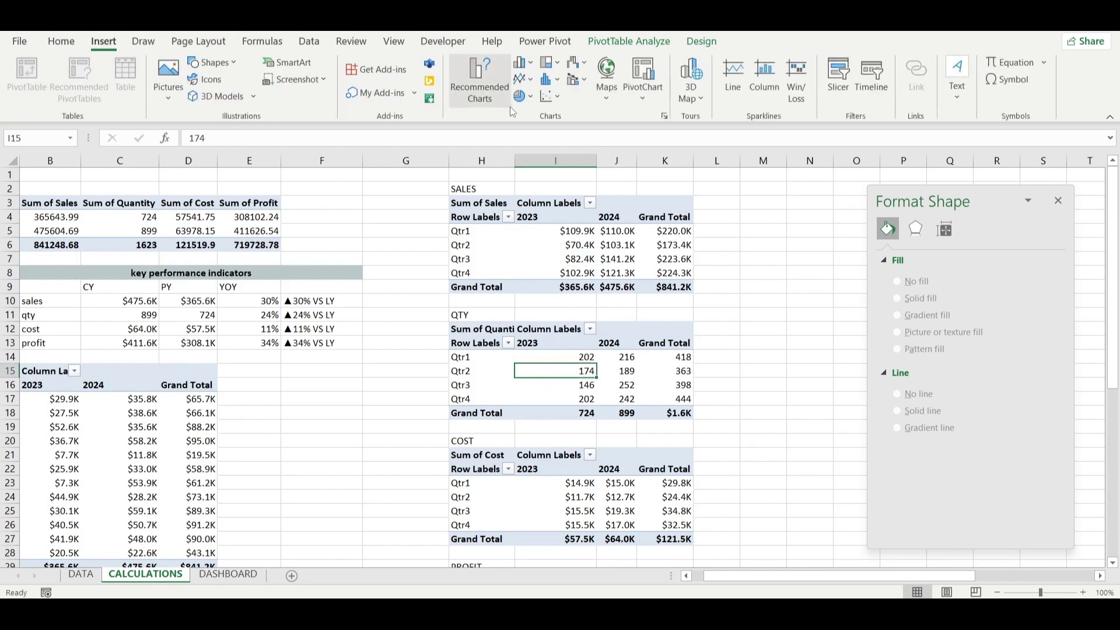
click(523, 79)
click(533, 131)
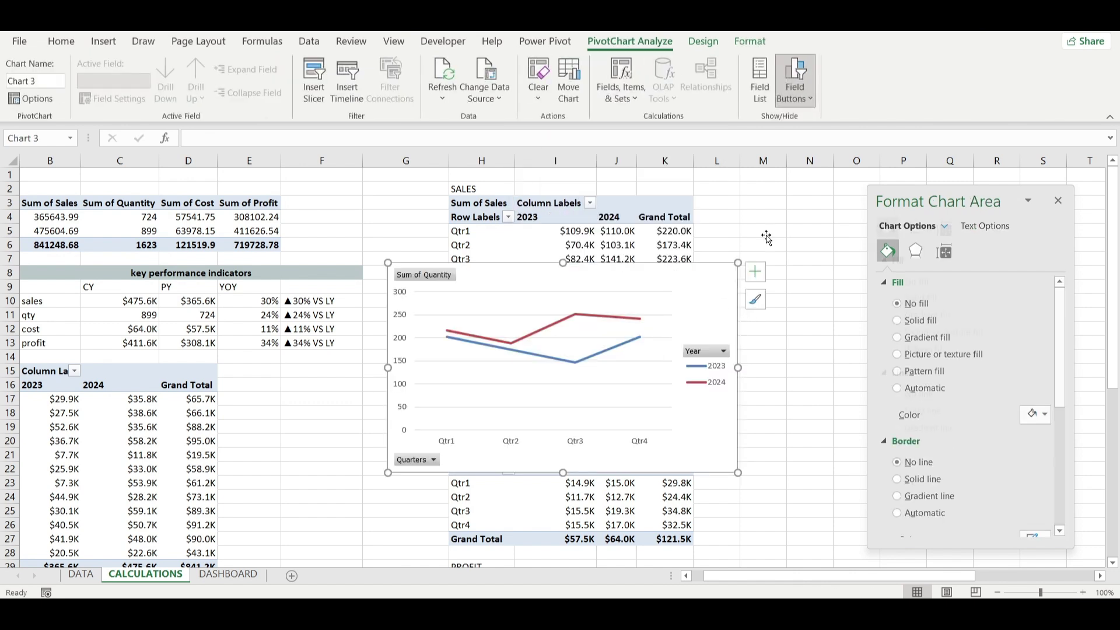
Hide the quantity line chart's field buttons and remove its axes, gridlines and legend.
click(796, 73)
click(755, 272)
click(787, 290)
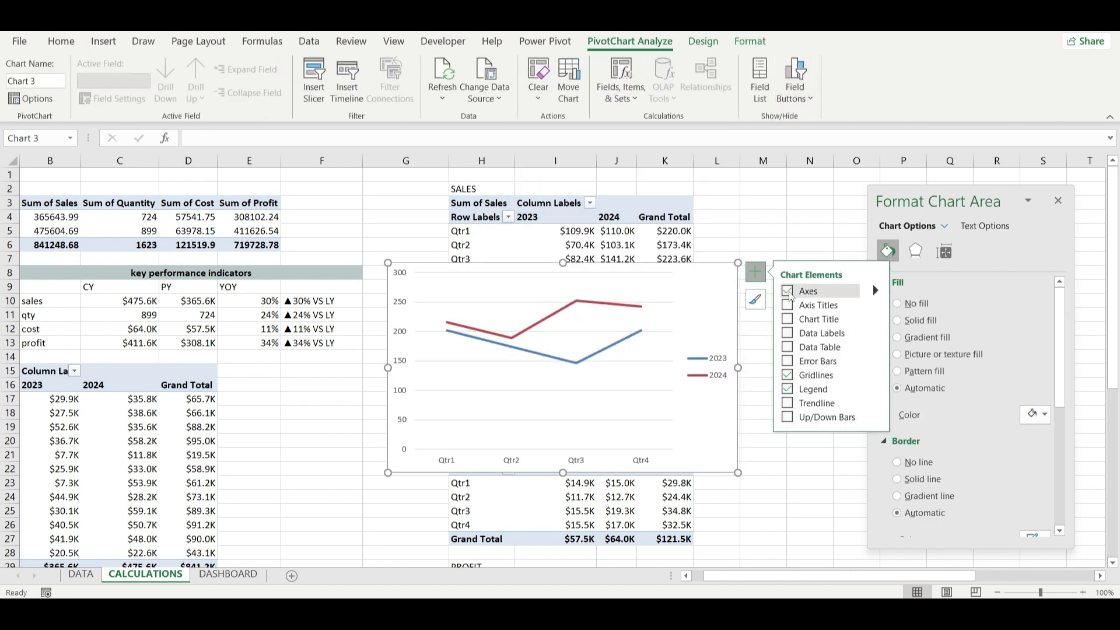
click(787, 375)
click(788, 389)
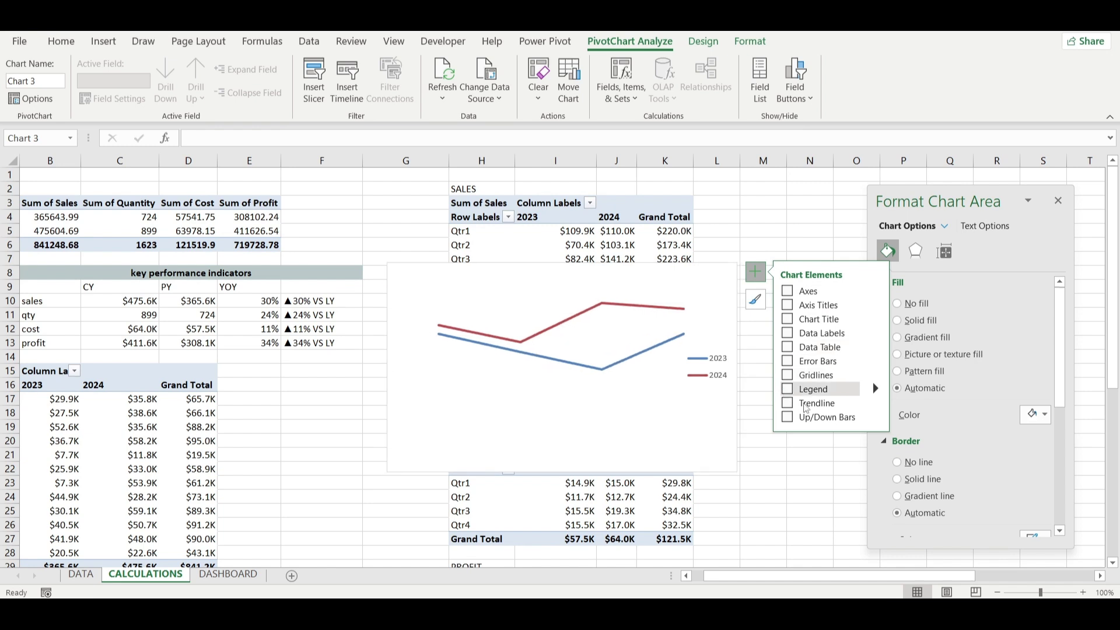
Turn on smoothed lines for the 2024 and 2023 series in the quantity chart.
click(675, 316)
scroll(954, 477, down, 2)
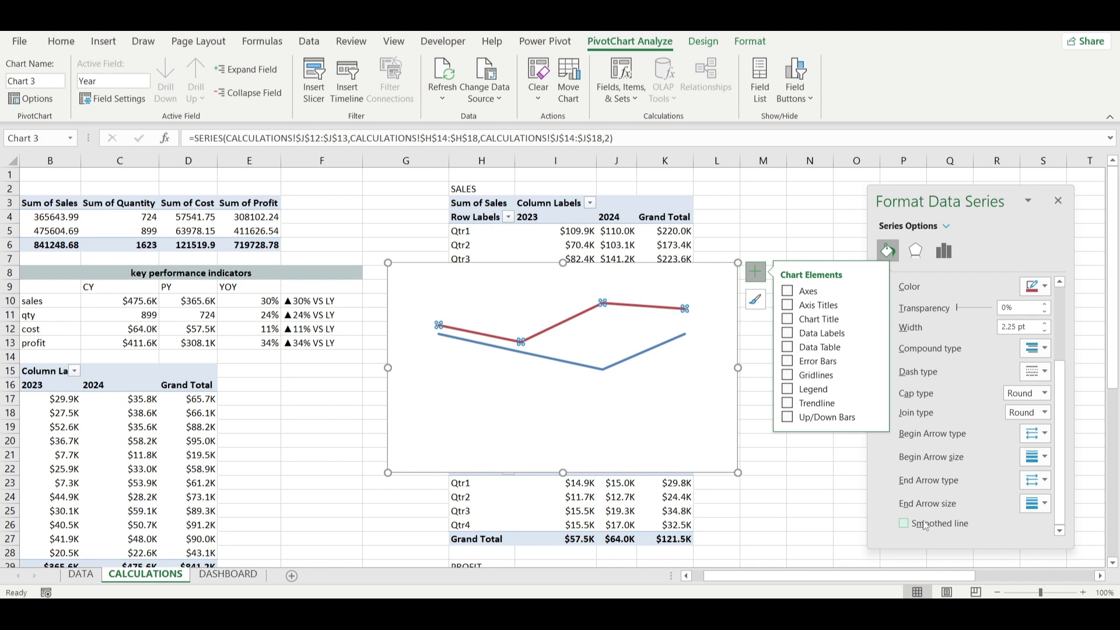
click(904, 523)
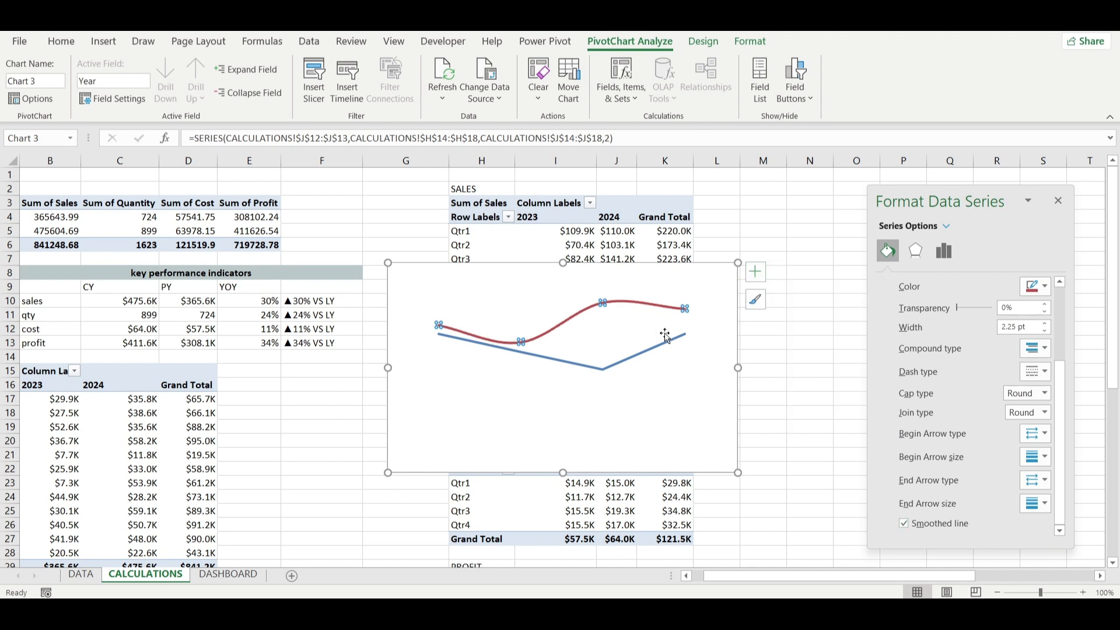
click(661, 344)
click(904, 528)
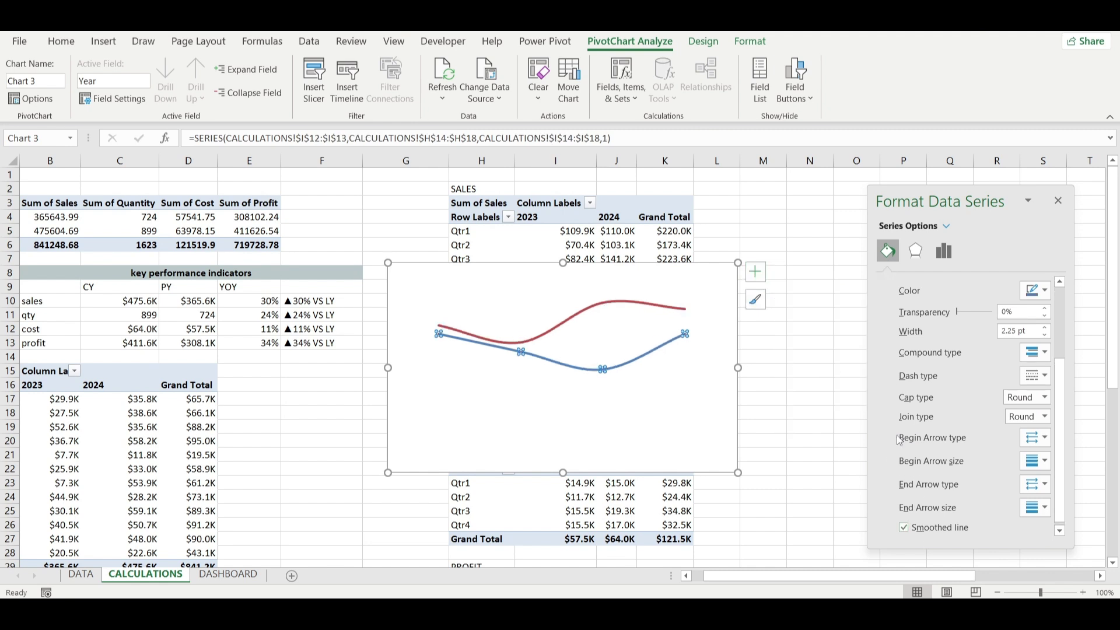
Set both quantity lines to 2 pt wide and colour the 2024 line with the recently used green.
click(1045, 335)
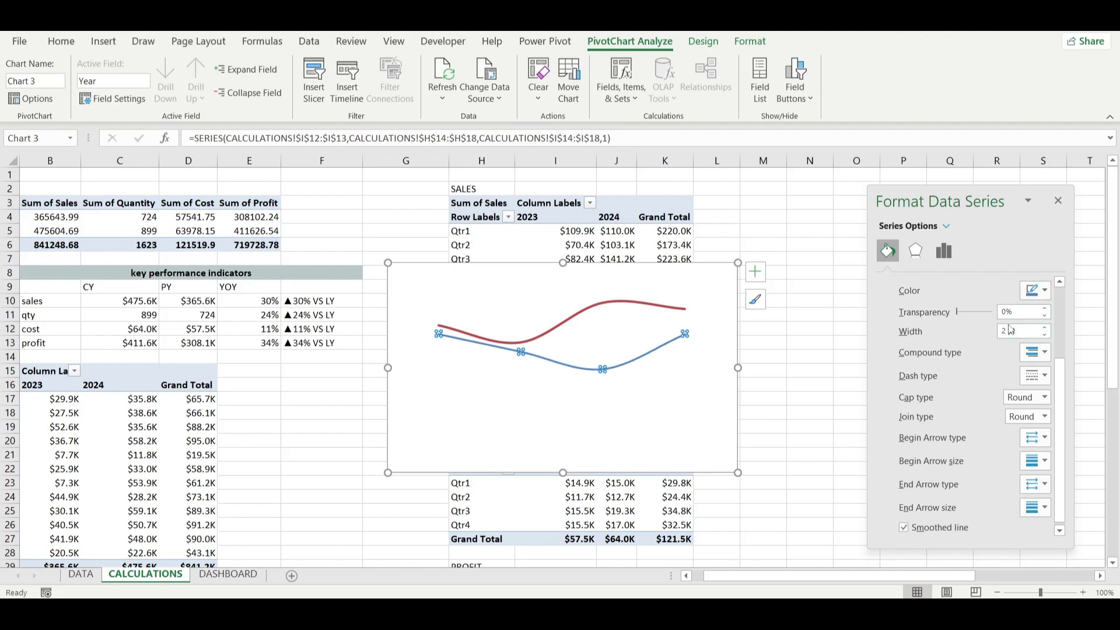
click(654, 307)
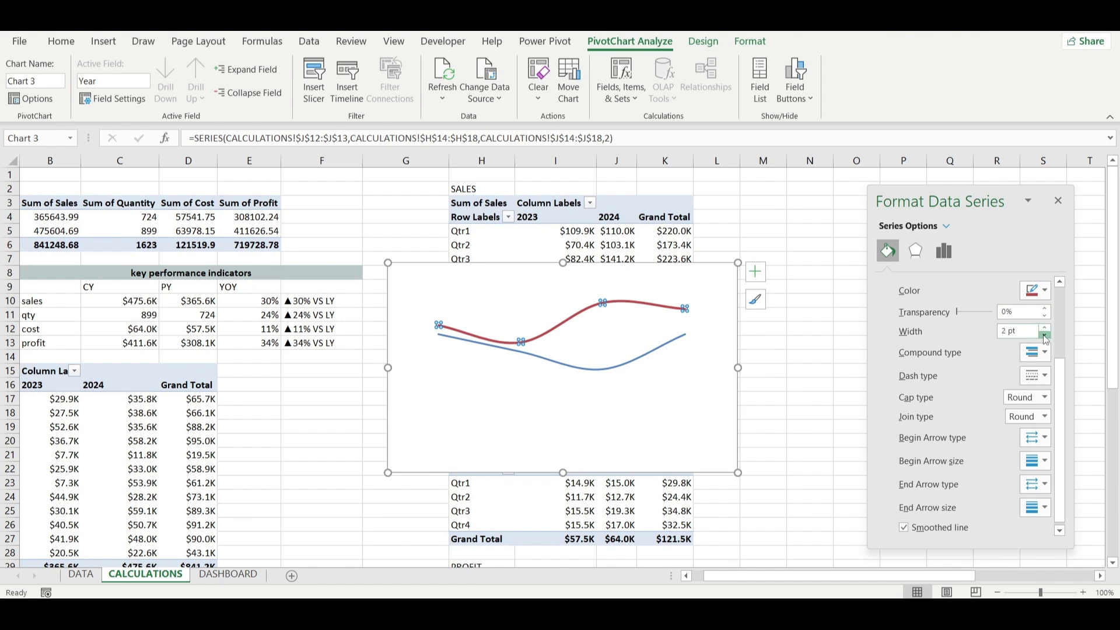
click(1036, 289)
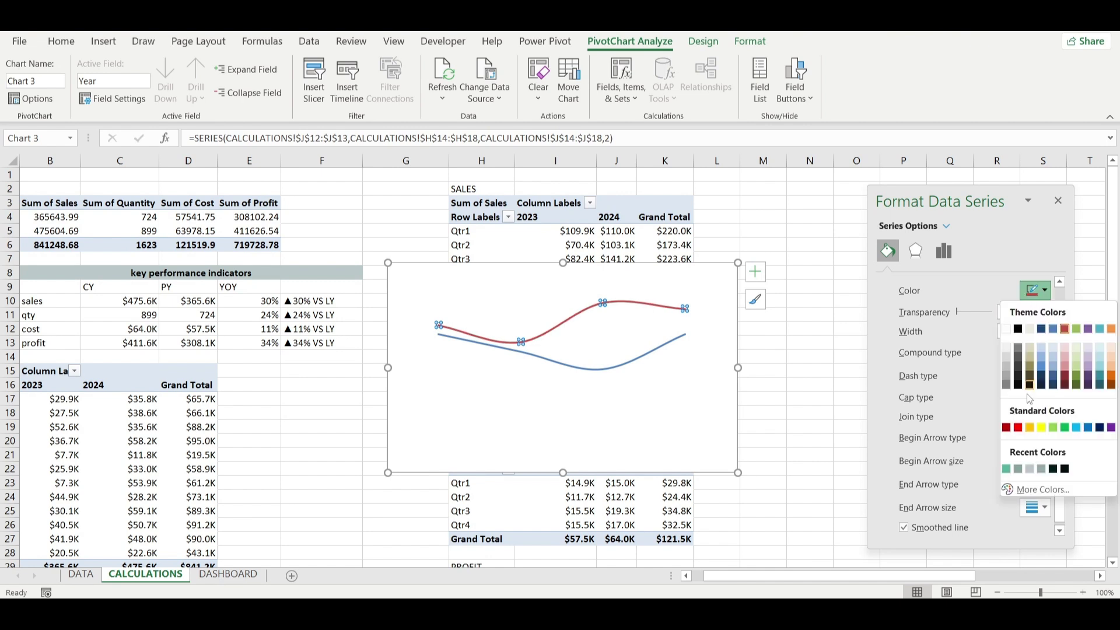
click(1015, 470)
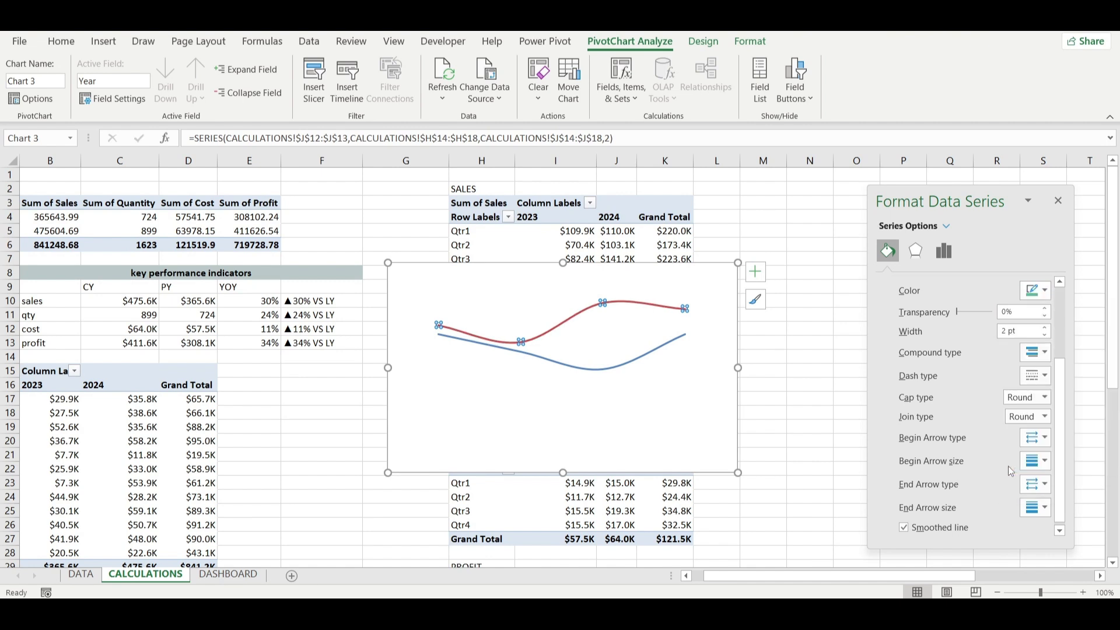
Colour the quantity chart's 2023 line with the recently used green and set its transparency to about 53%.
click(627, 366)
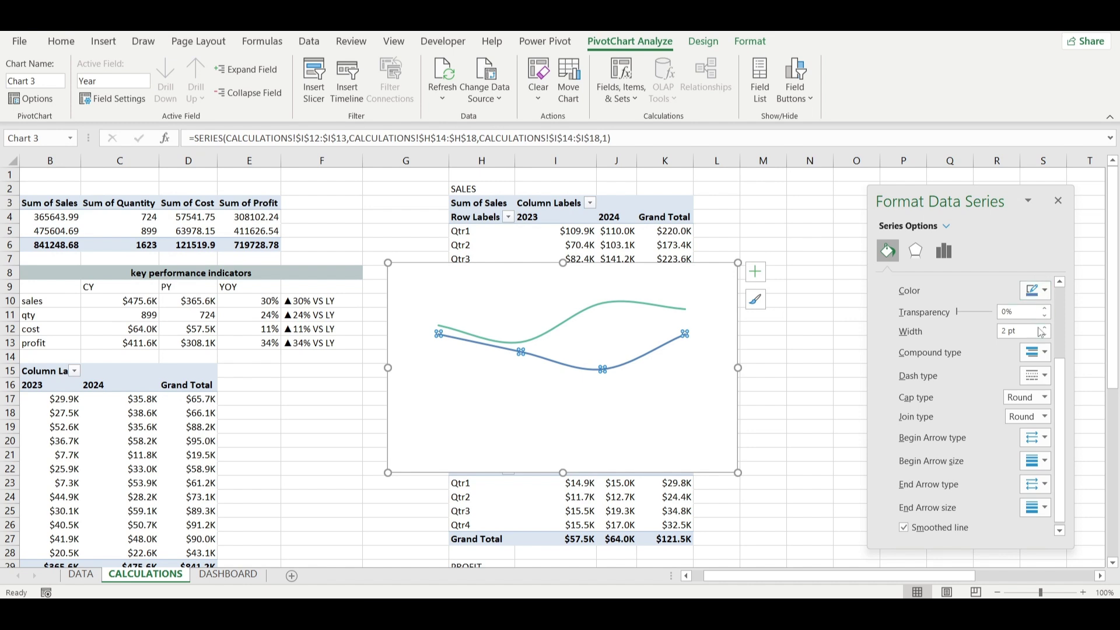
click(1044, 293)
click(1006, 468)
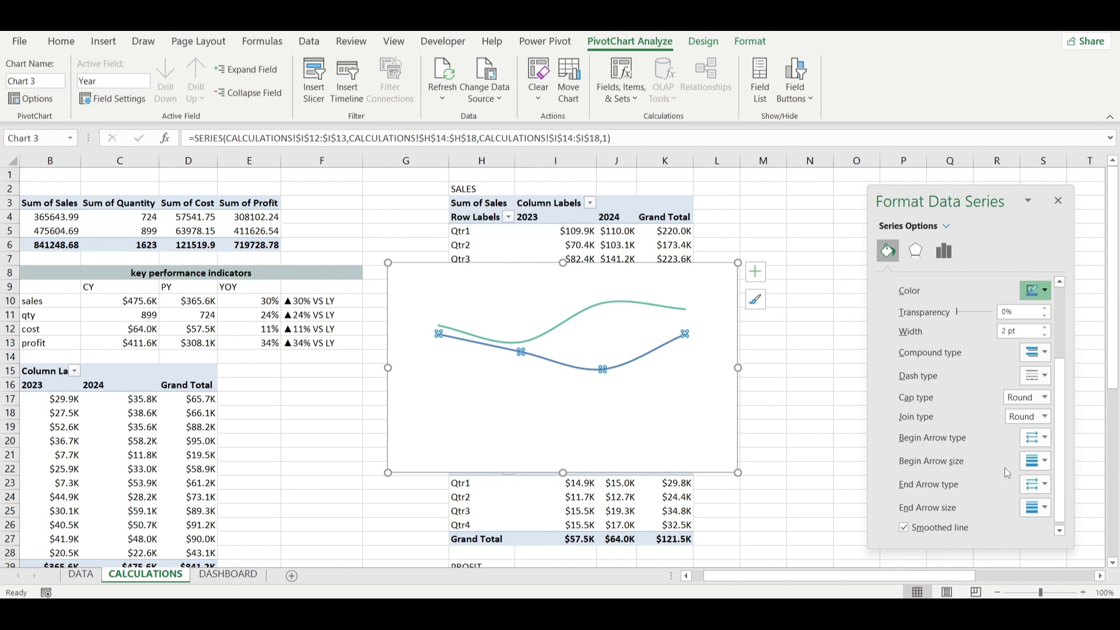
drag(956, 314, 982, 318)
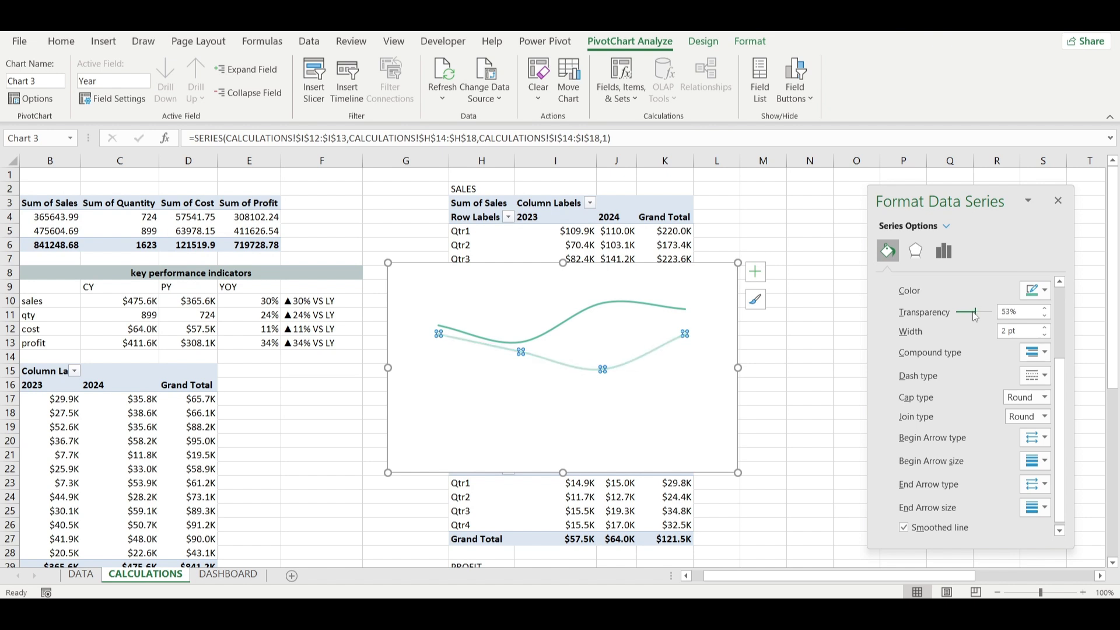
Shrink the quantity chart to small card size and give its chart area no fill and no border line.
click(734, 404)
drag(737, 473, 511, 344)
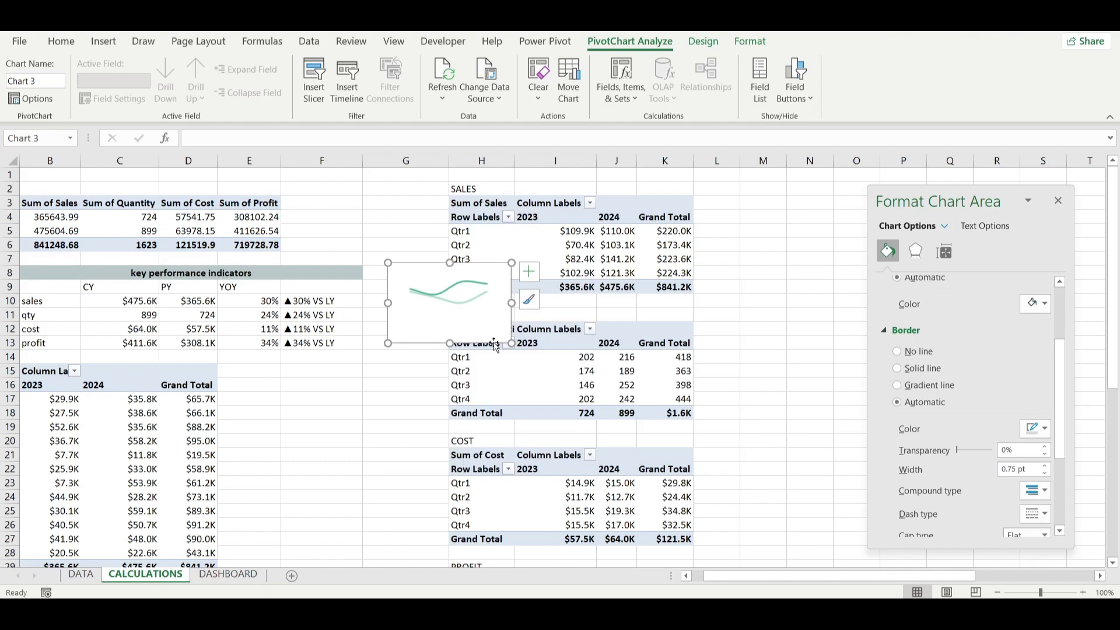
scroll(937, 319, up, 2)
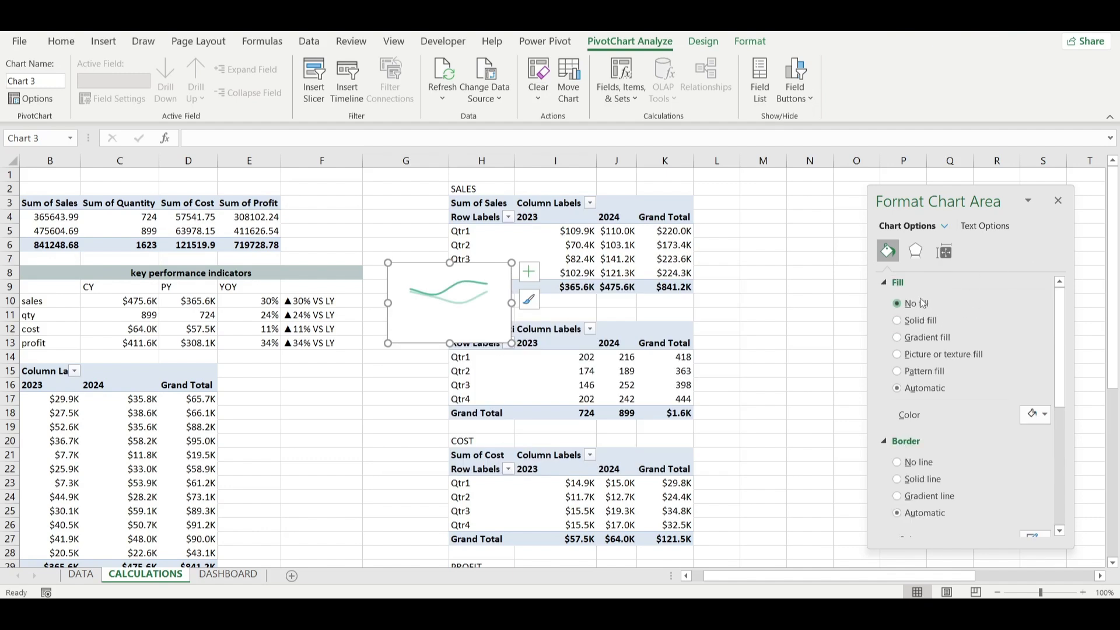
click(898, 304)
click(912, 433)
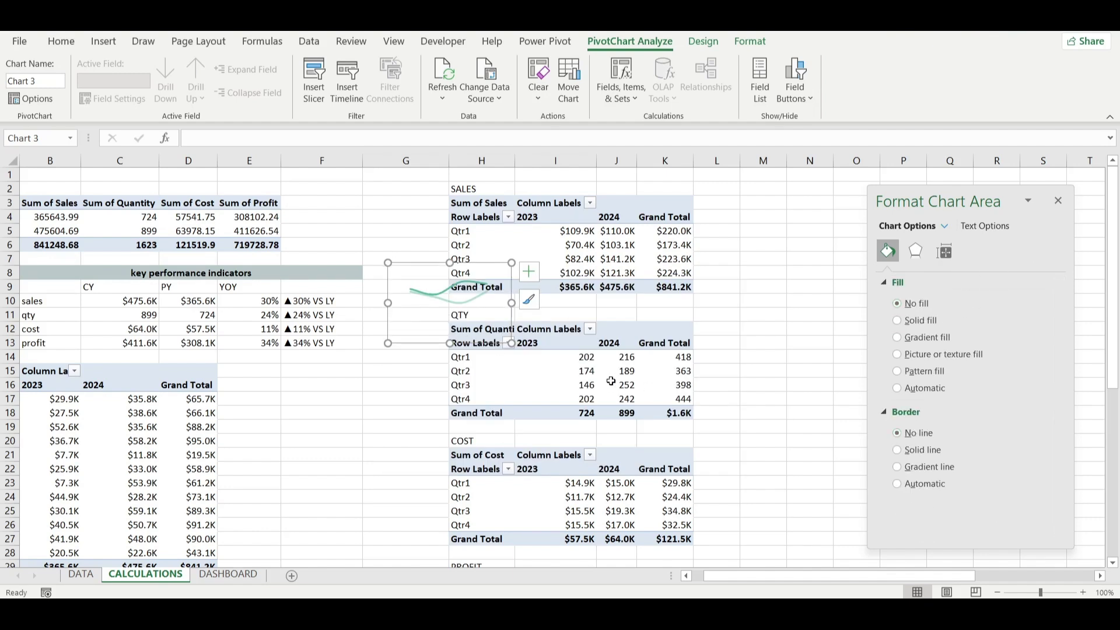
Move the quantity chart from the CALCULATIONS sheet to the DASHBOARD sheet and place it in the Quantity card.
click(557, 373)
click(228, 575)
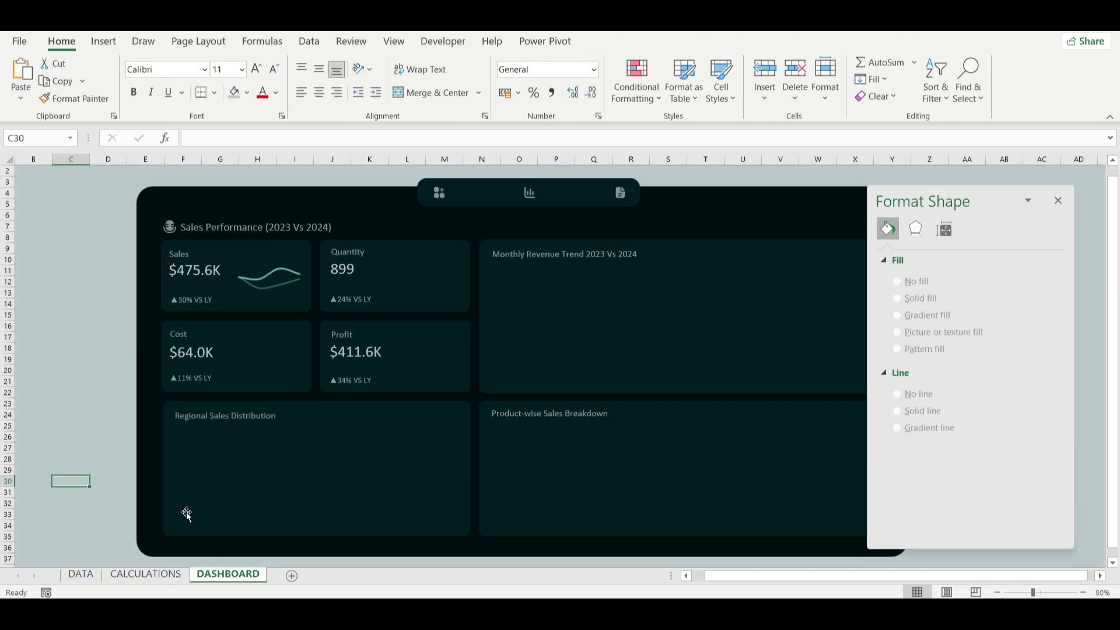
key(ctrl+v)
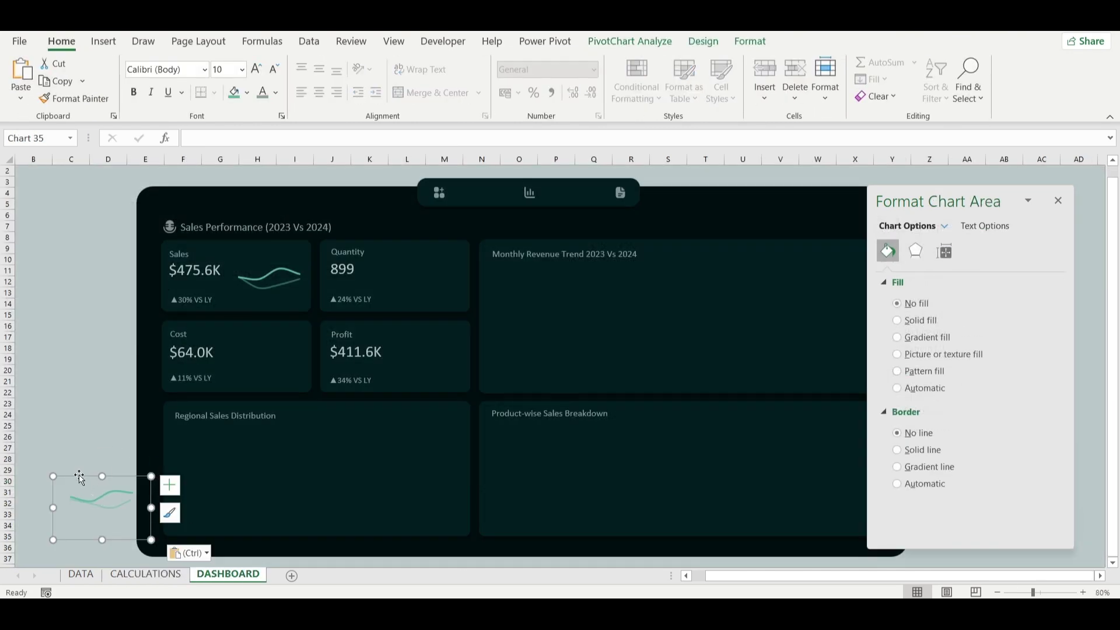
drag(79, 474, 396, 261)
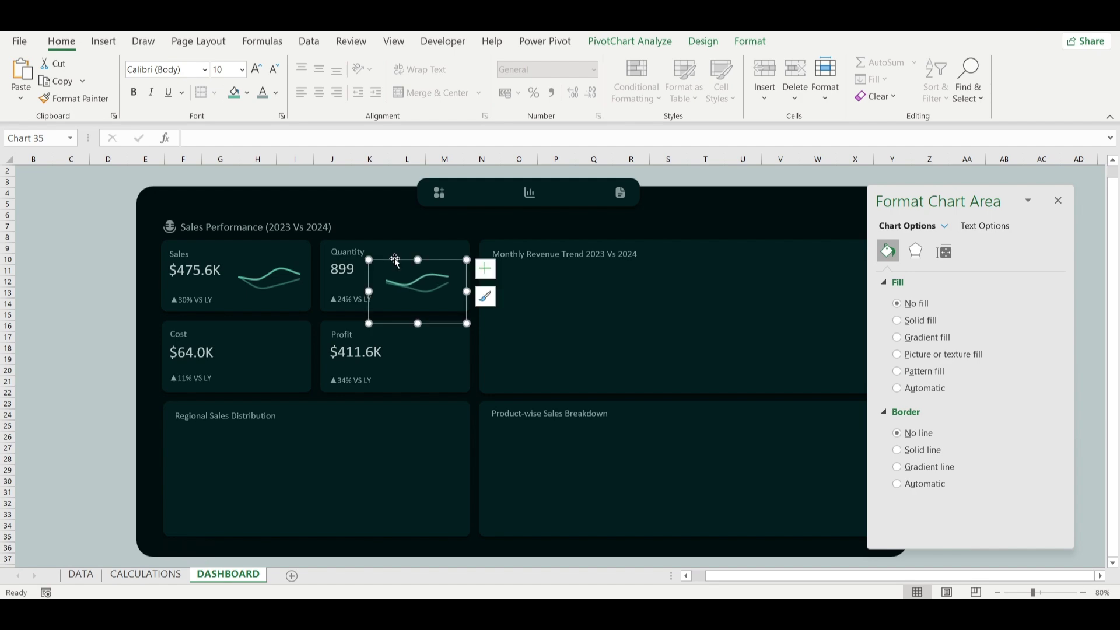
click(19, 393)
Insert a 2-D line PivotChart from the quarterly COST pivot table on the CALCULATIONS sheet, and collapse the expanded formula bar.
click(118, 576)
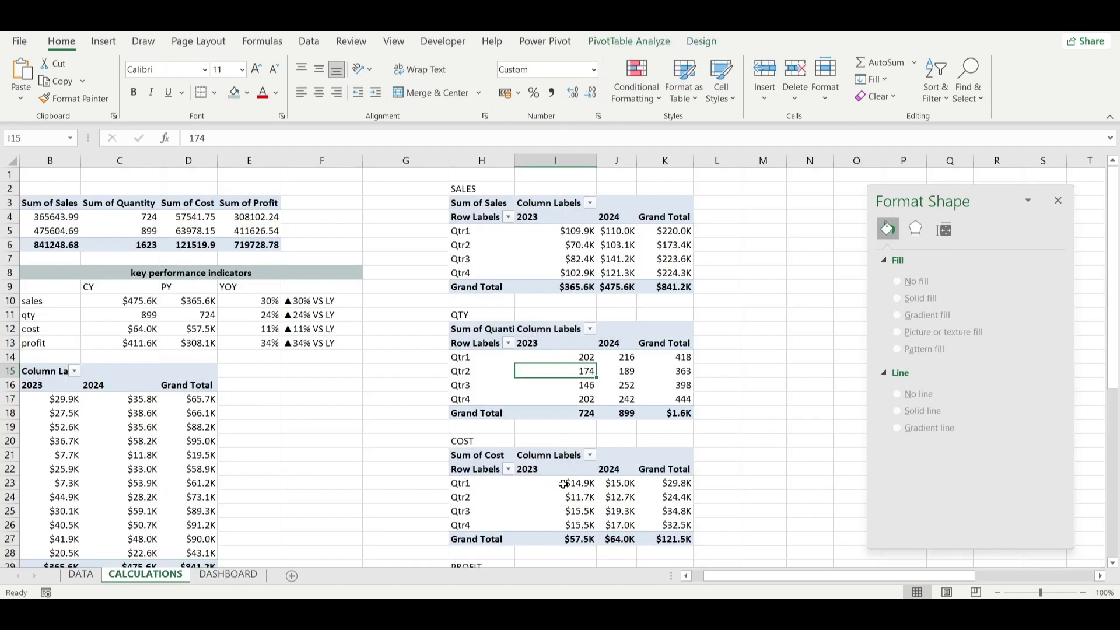
scroll(563, 484, down, 3)
click(545, 415)
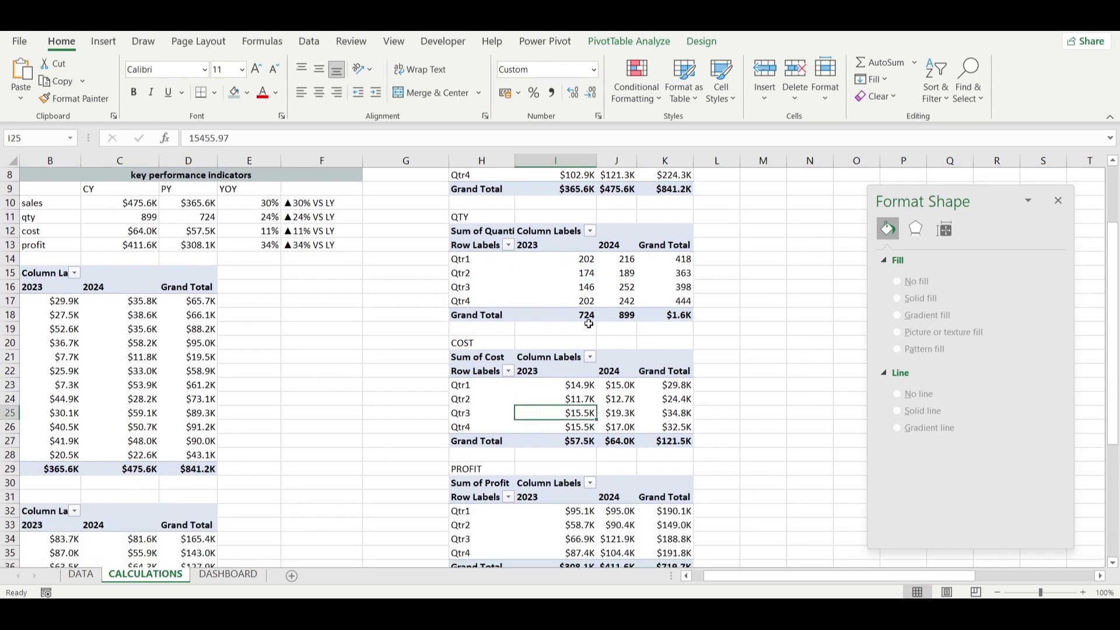
click(104, 41)
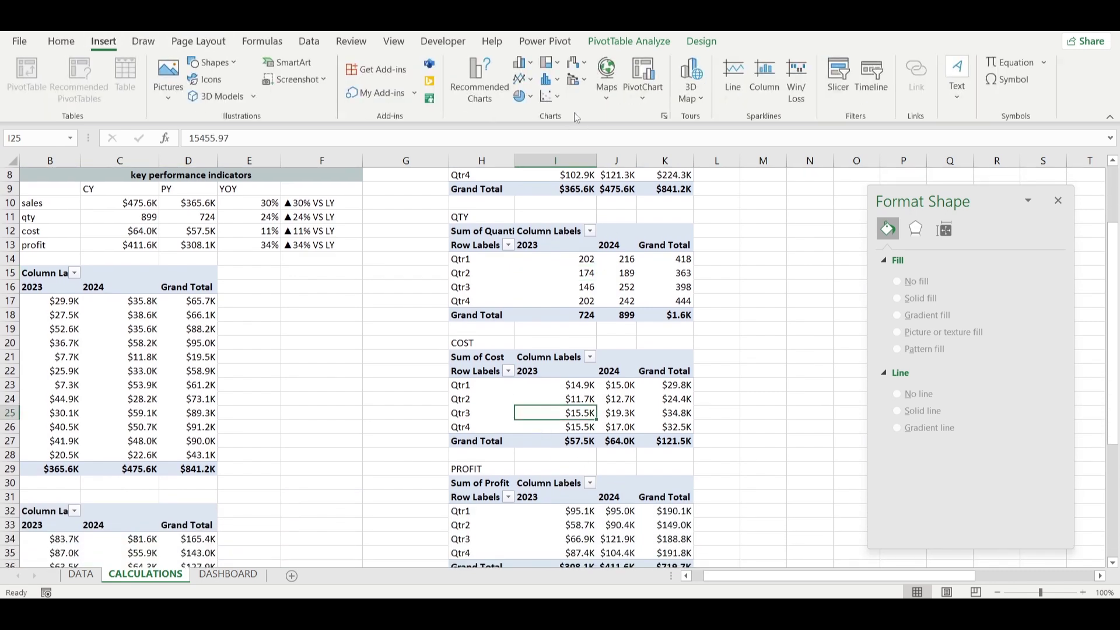
click(523, 79)
click(531, 131)
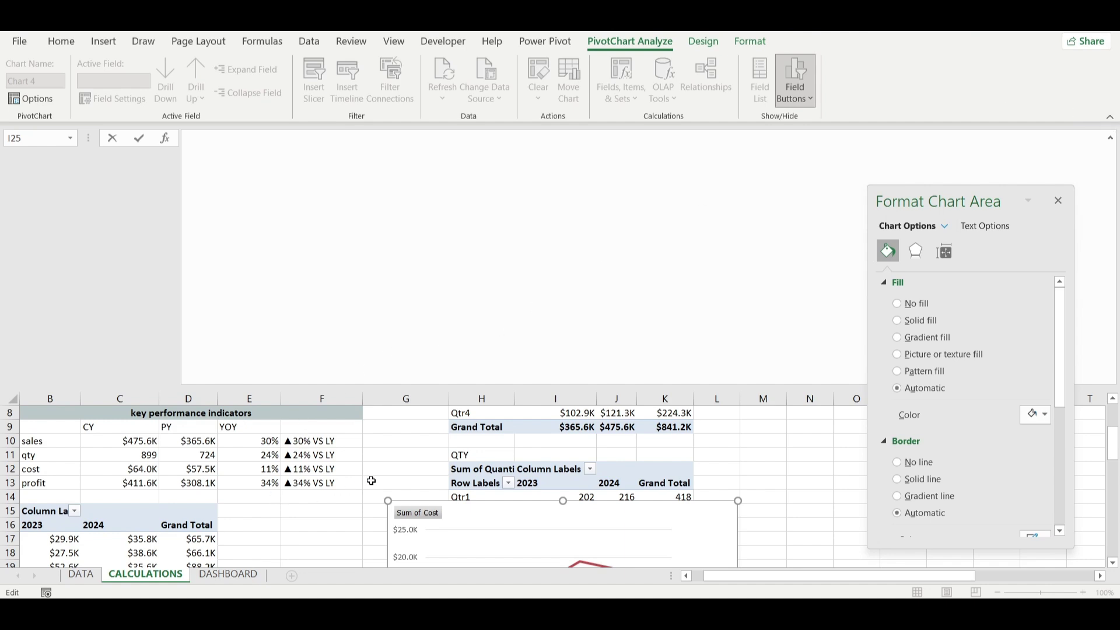
click(404, 446)
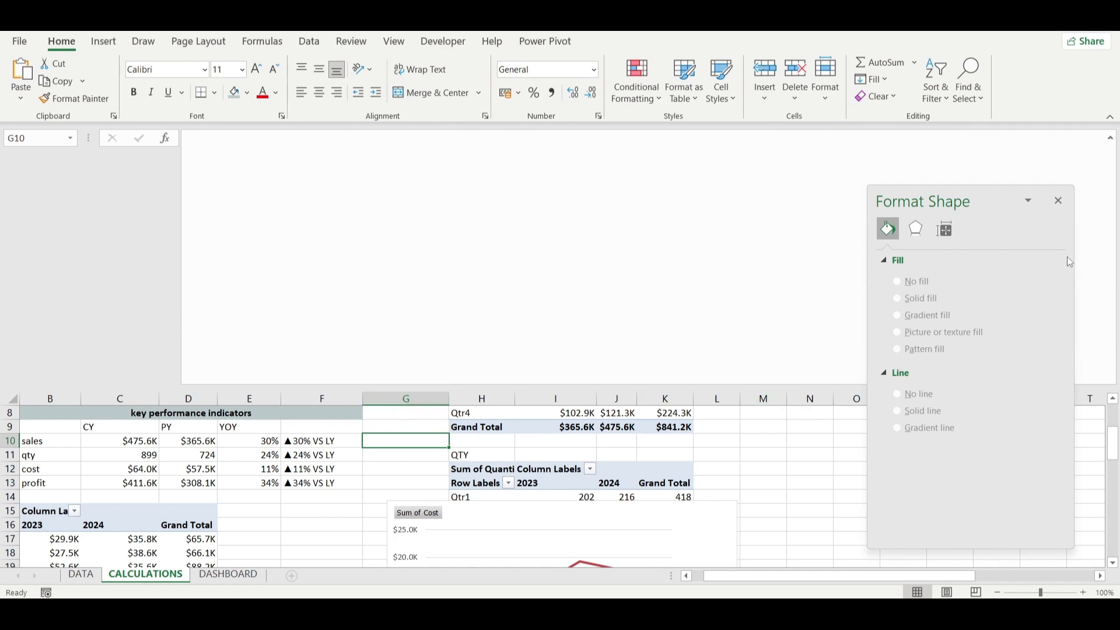
click(1109, 139)
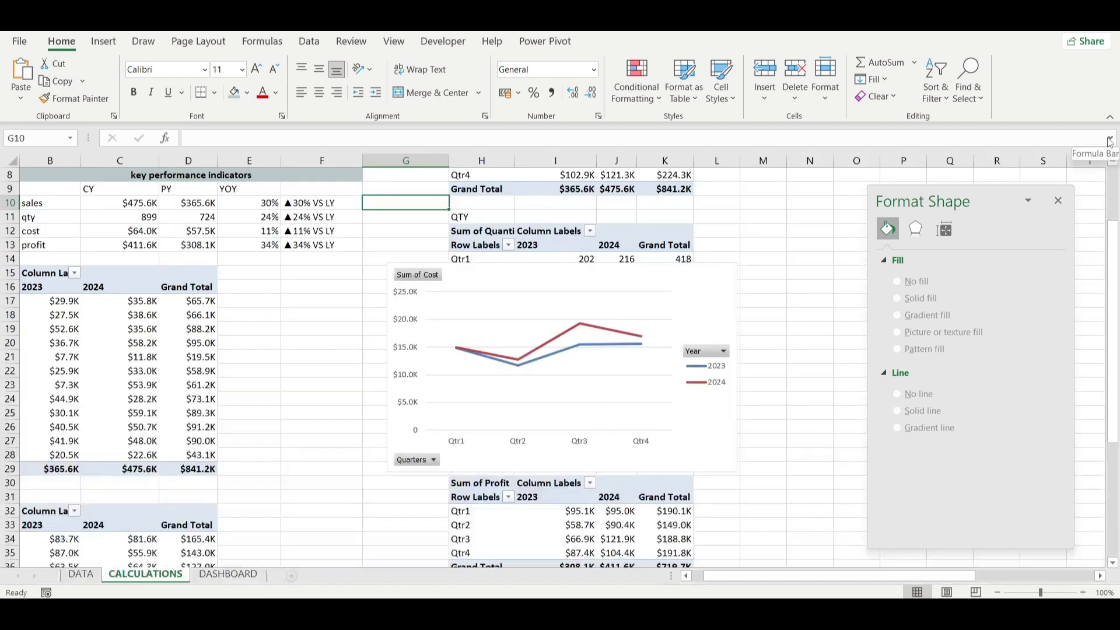
Give the cost chart's area no fill and no border line.
click(532, 278)
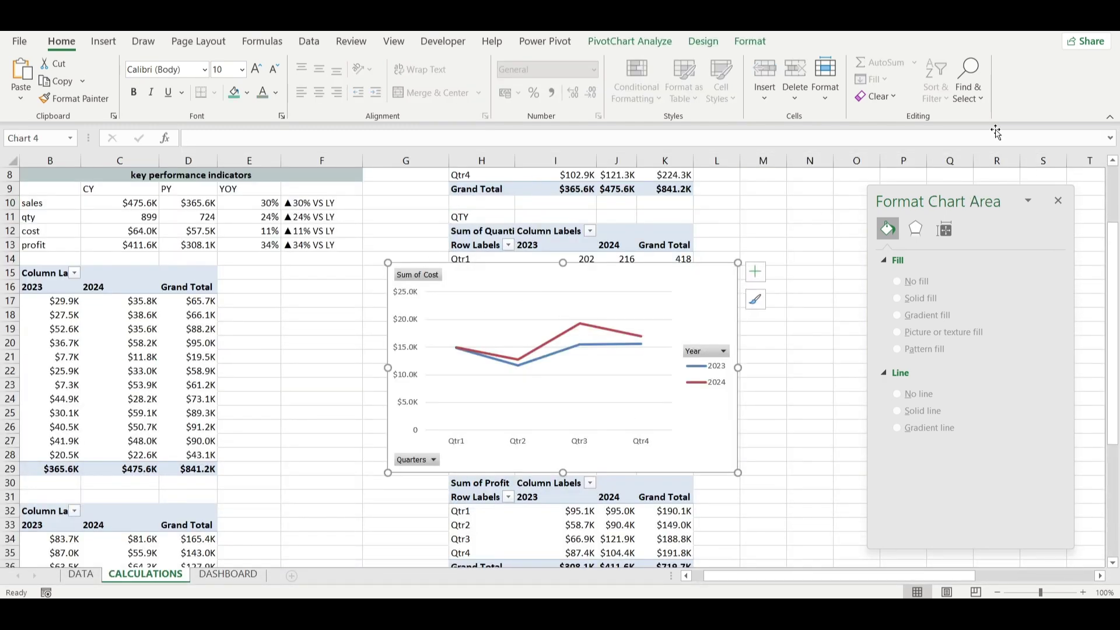
click(911, 303)
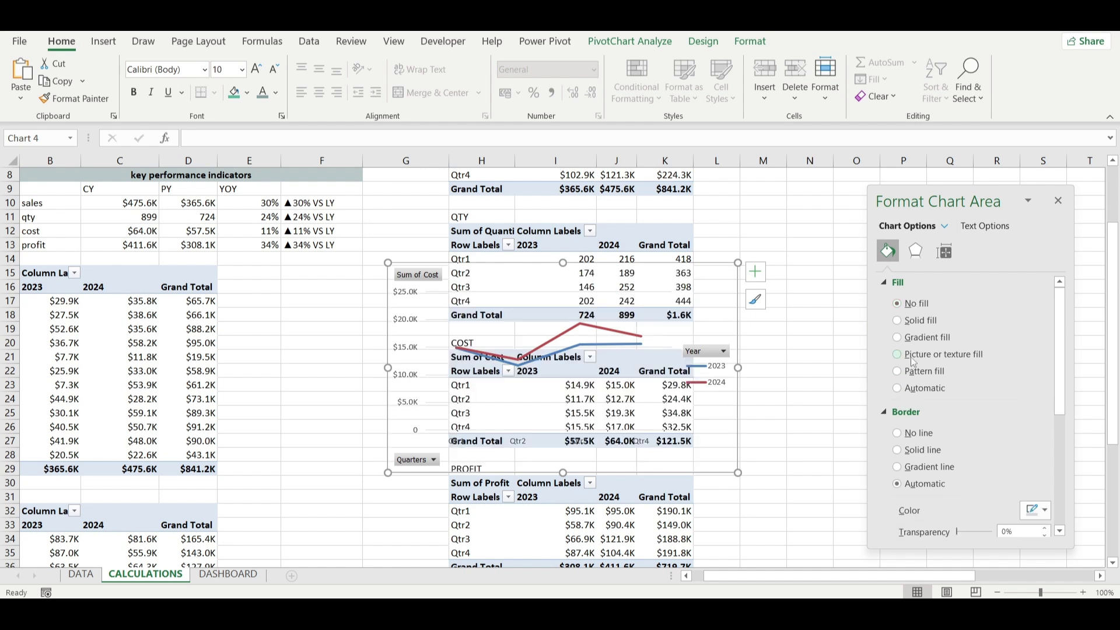
click(910, 434)
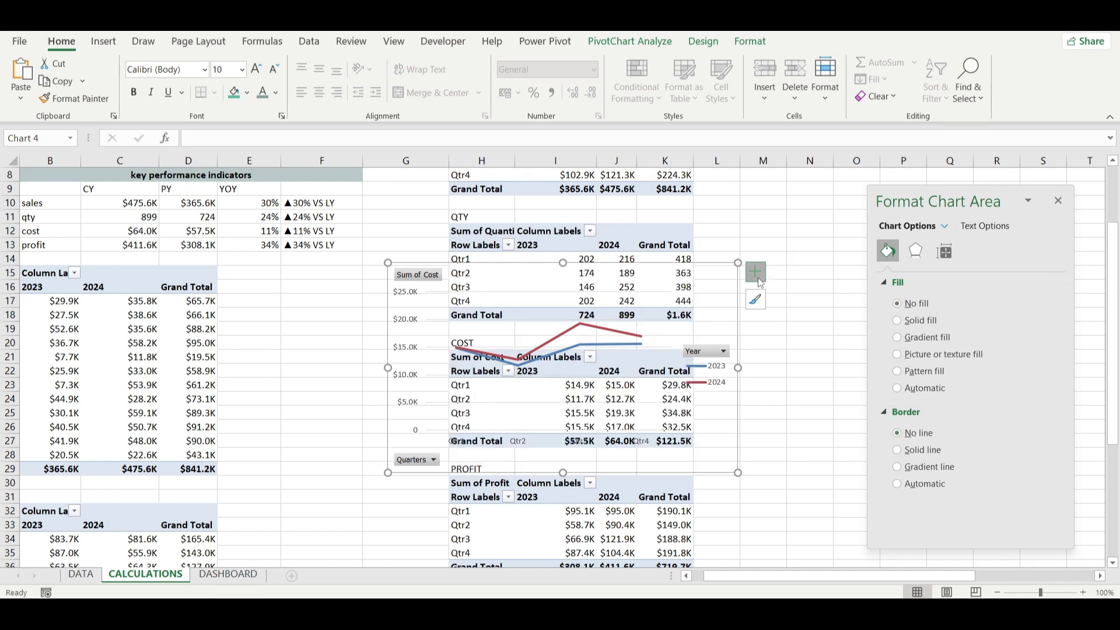
Remove the cost chart's axes, gridlines, legend and field buttons, and shrink the chart to small card size.
click(754, 272)
click(788, 290)
click(787, 375)
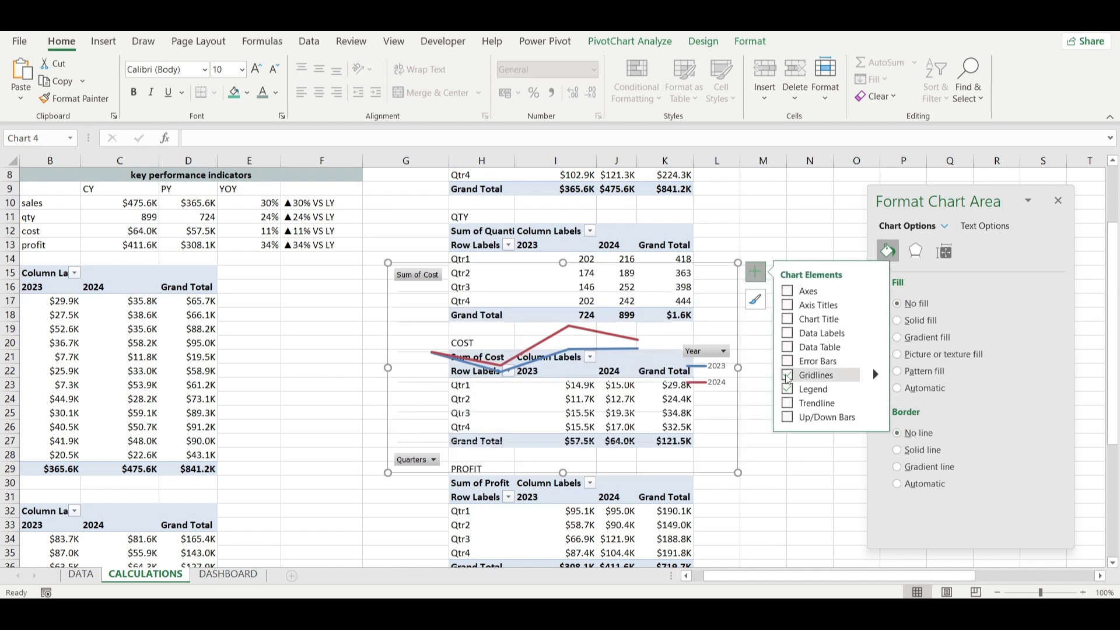
click(788, 388)
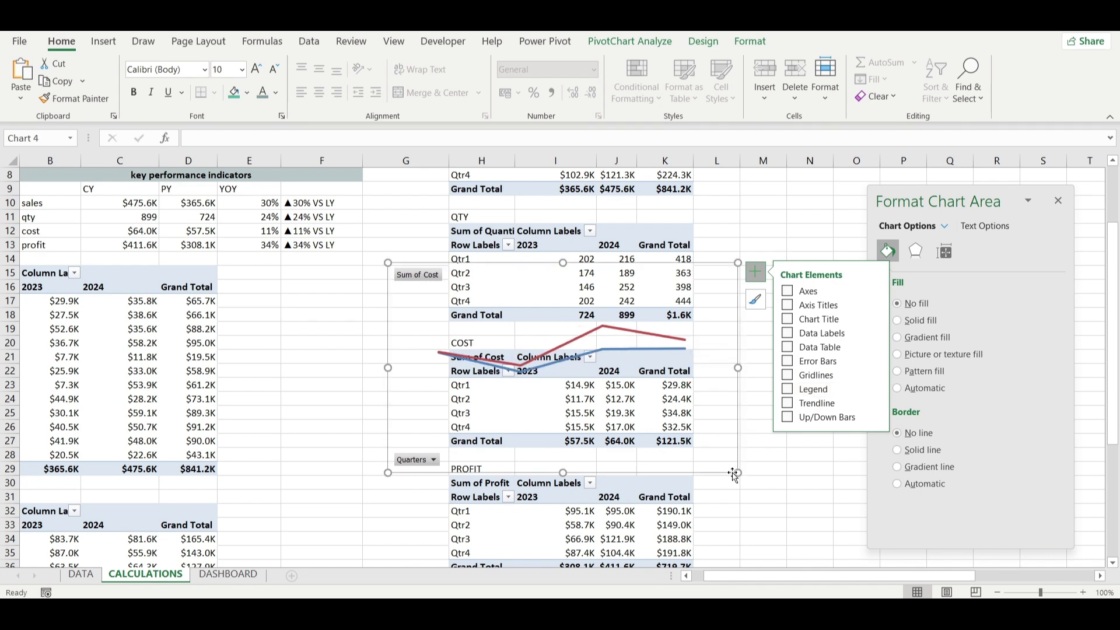
drag(734, 475, 551, 341)
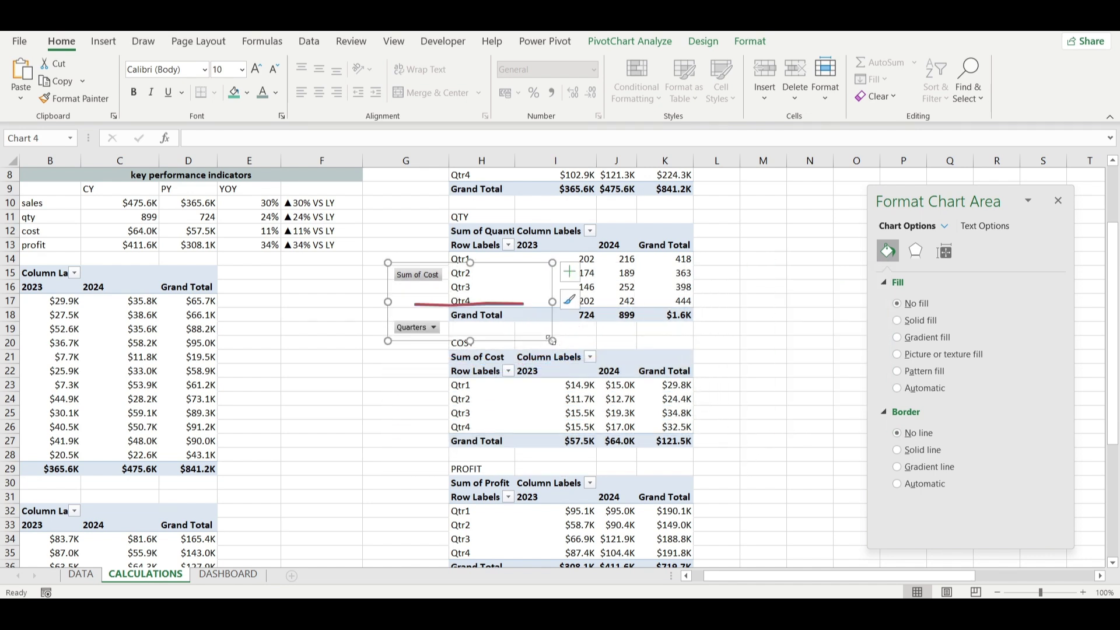
click(630, 41)
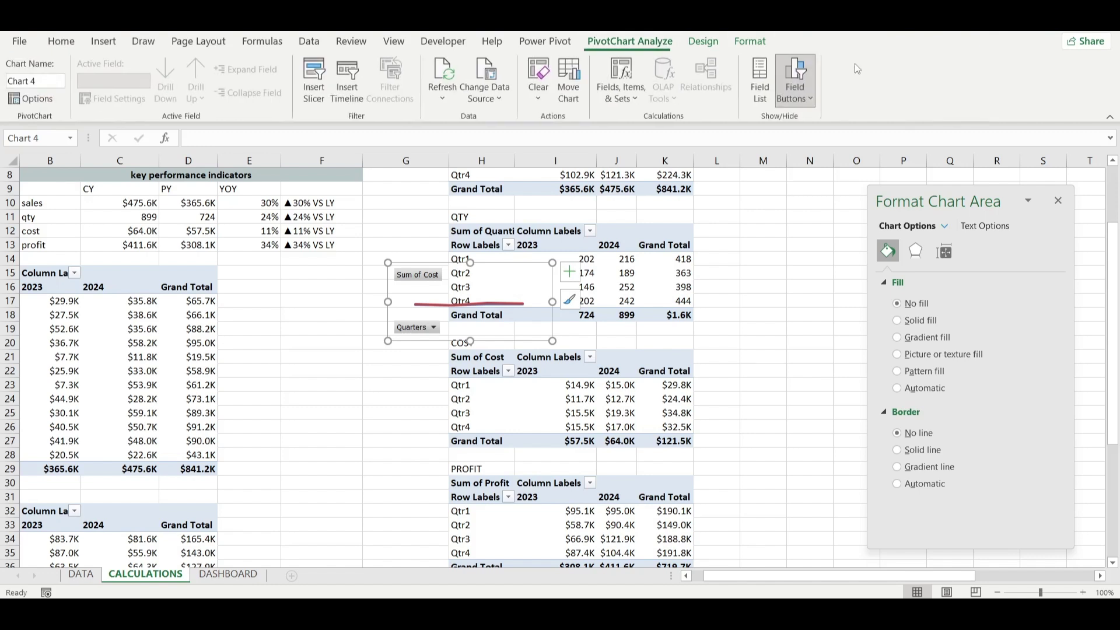
Turn on smoothed lines for the 2024 and 2023 series in the cost chart.
click(487, 295)
scroll(933, 506, down, 3)
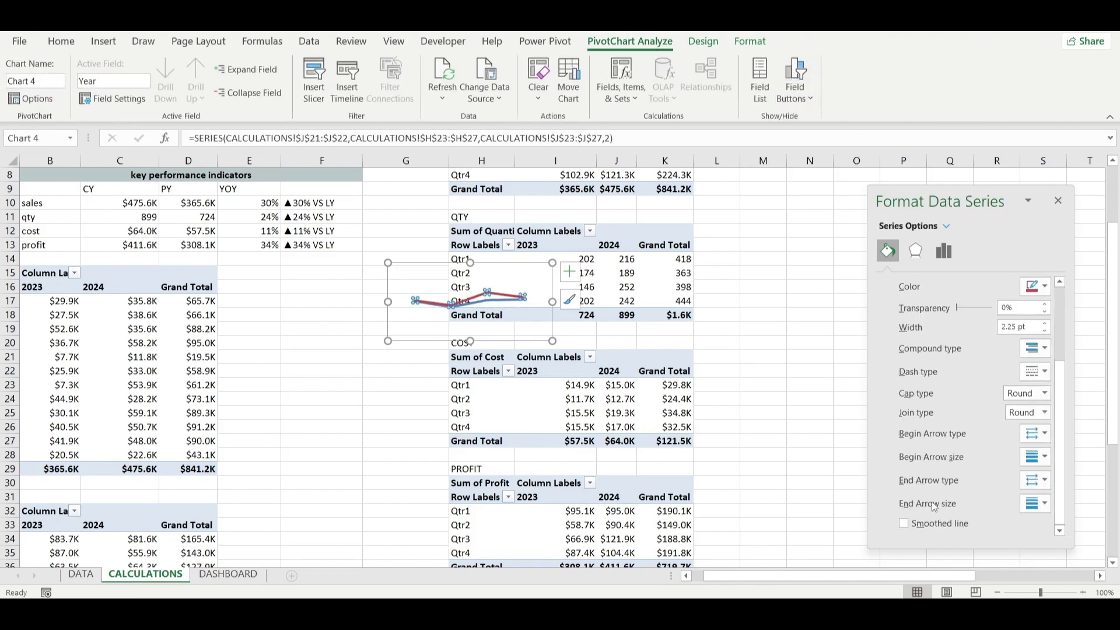
click(919, 525)
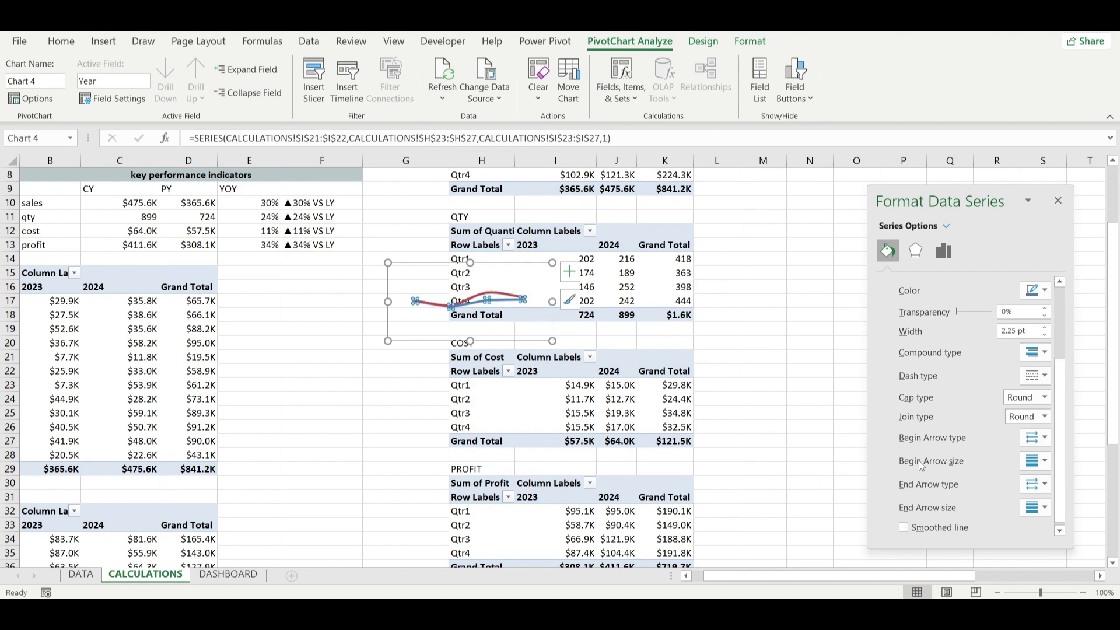
click(916, 533)
Set the cost chart's 2024 line to 2 pt wide and colour it with the recently used green.
click(513, 298)
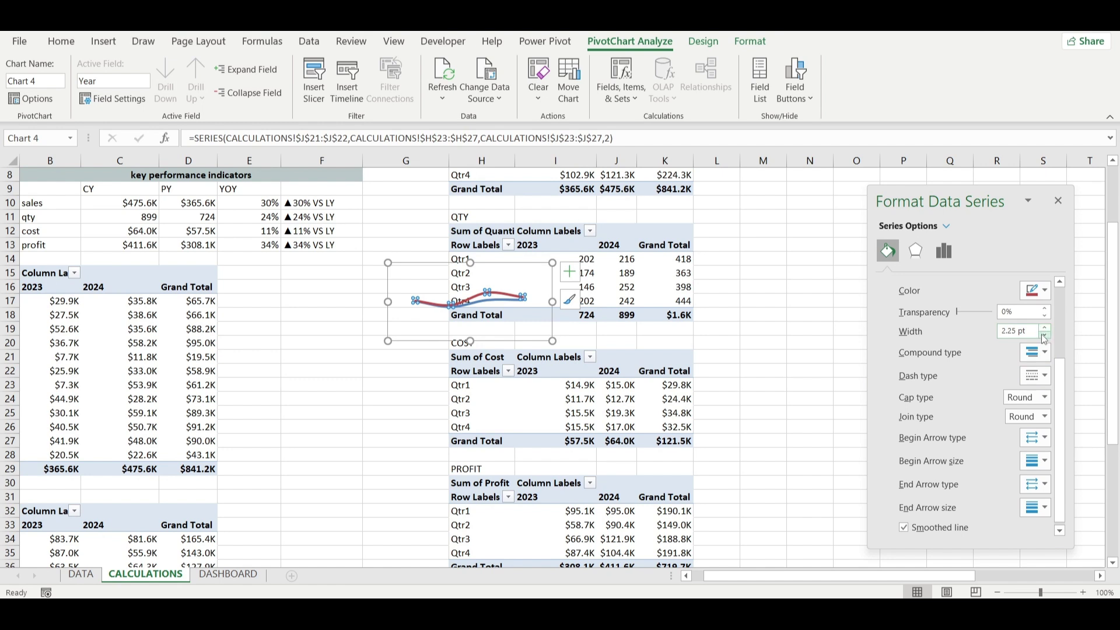
click(1036, 290)
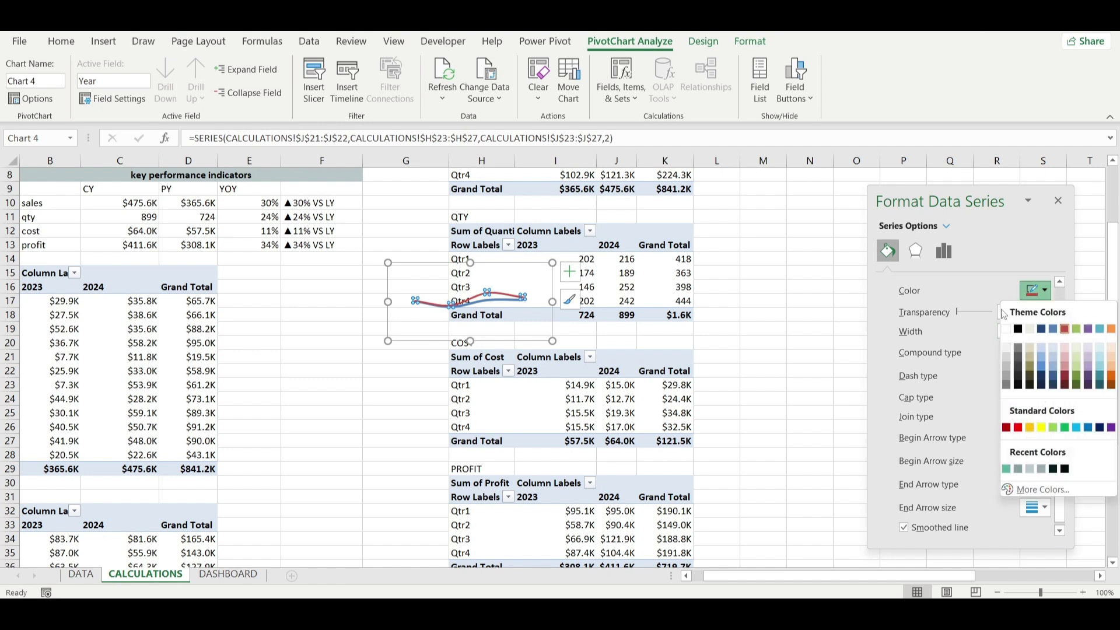
click(1006, 468)
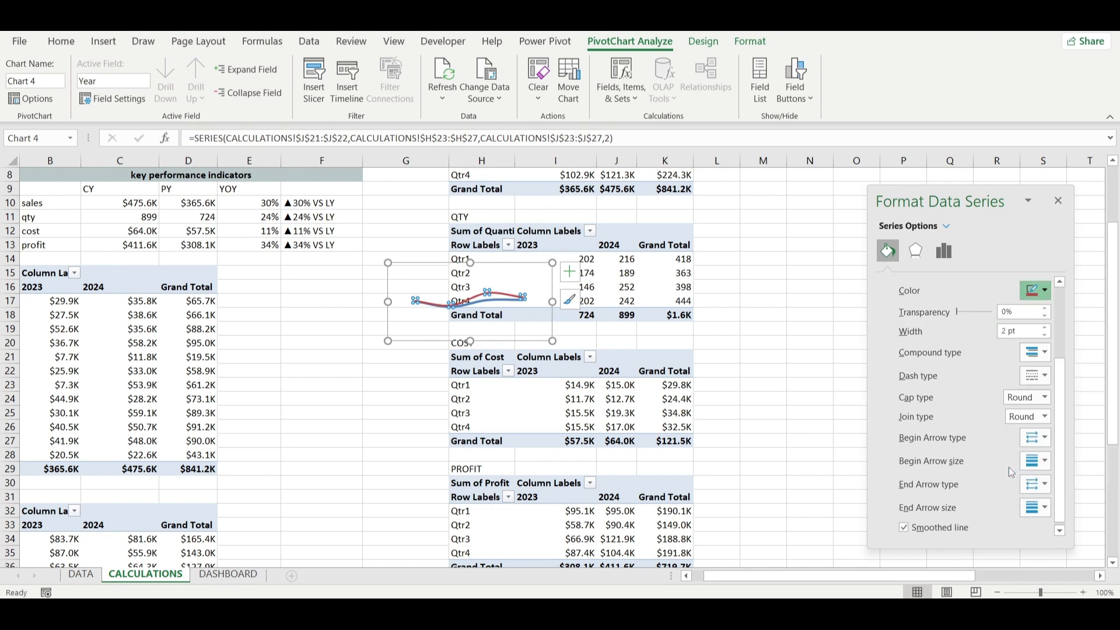
Format the cost chart's 2023 line as 2 pt wide in the recently used green with about 55% transparency.
click(499, 303)
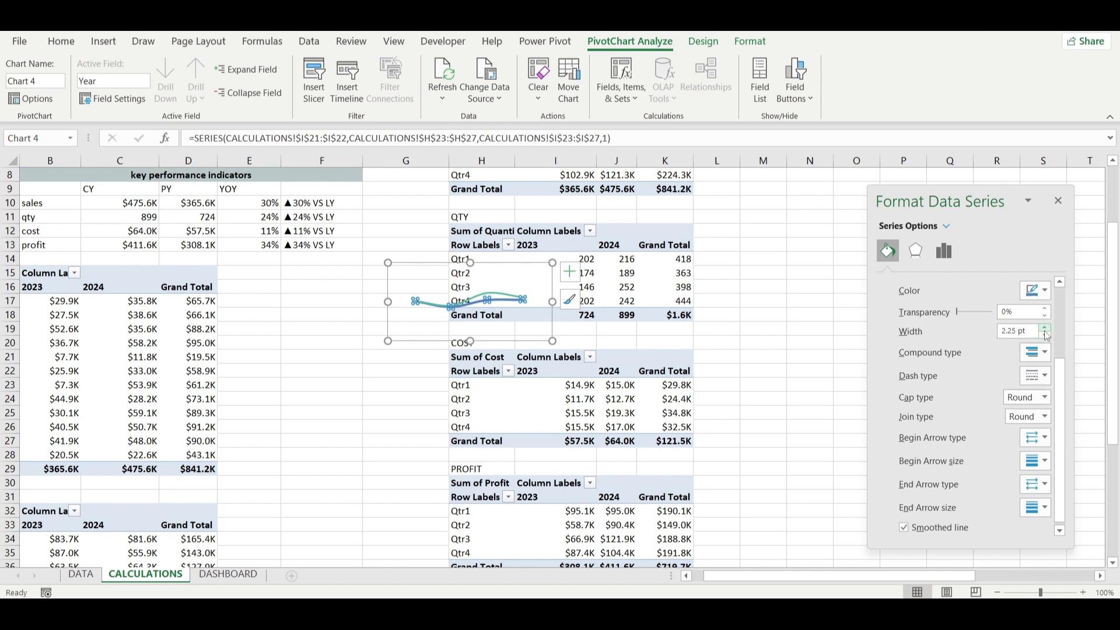
click(1036, 290)
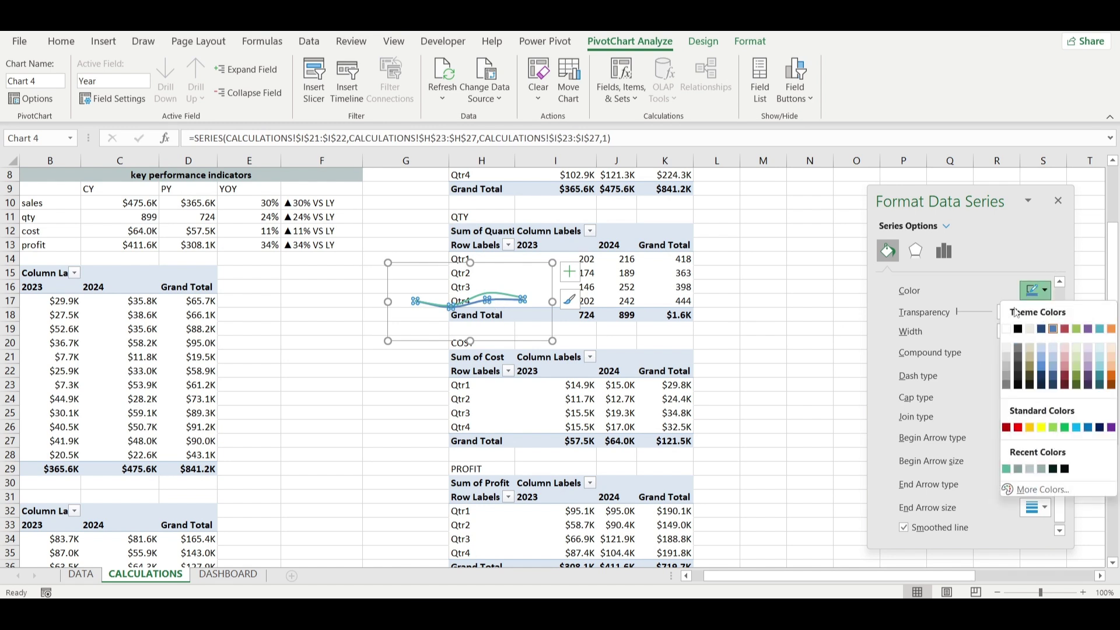
click(1005, 469)
drag(960, 312, 983, 322)
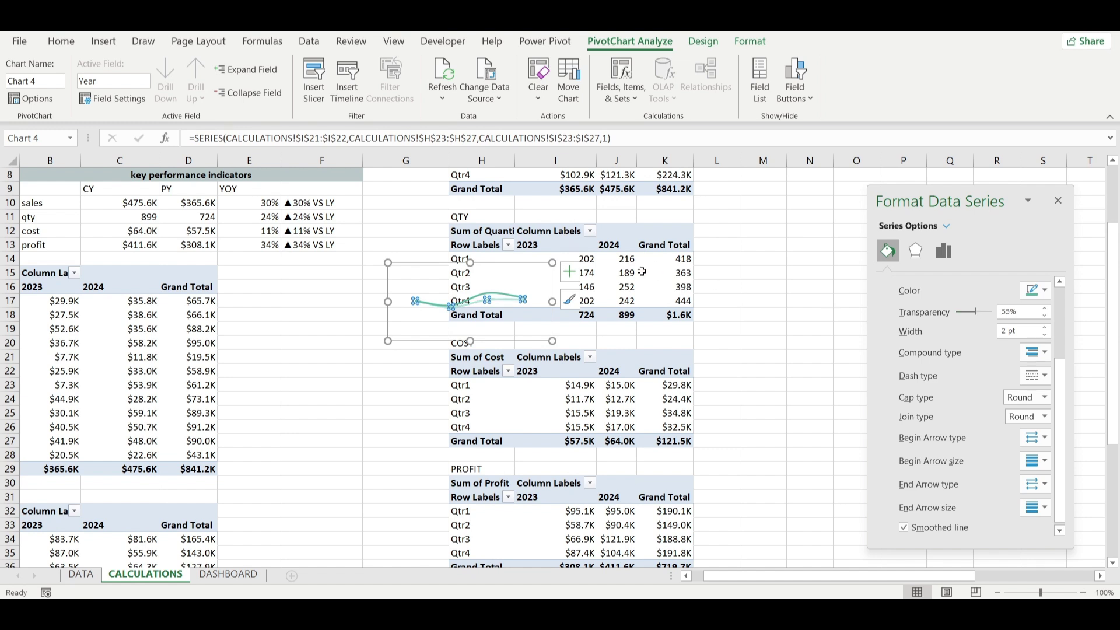
Move the cost chart to the DASHBOARD sheet, narrow it slightly and place it in the Cost card.
click(552, 328)
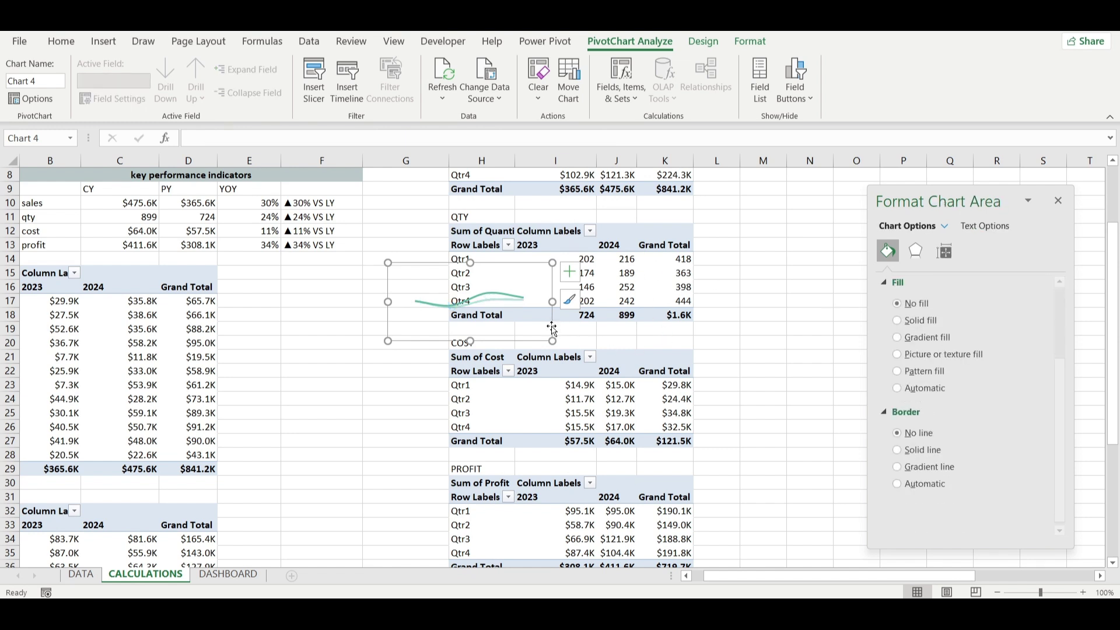
click(406, 203)
click(227, 573)
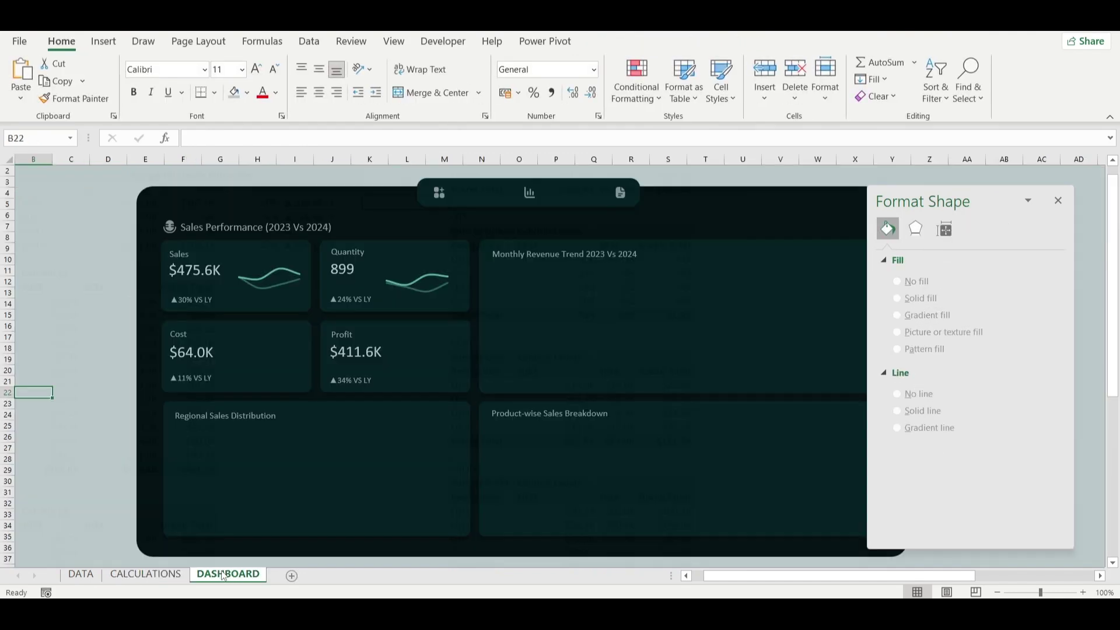
key(ctrl+v)
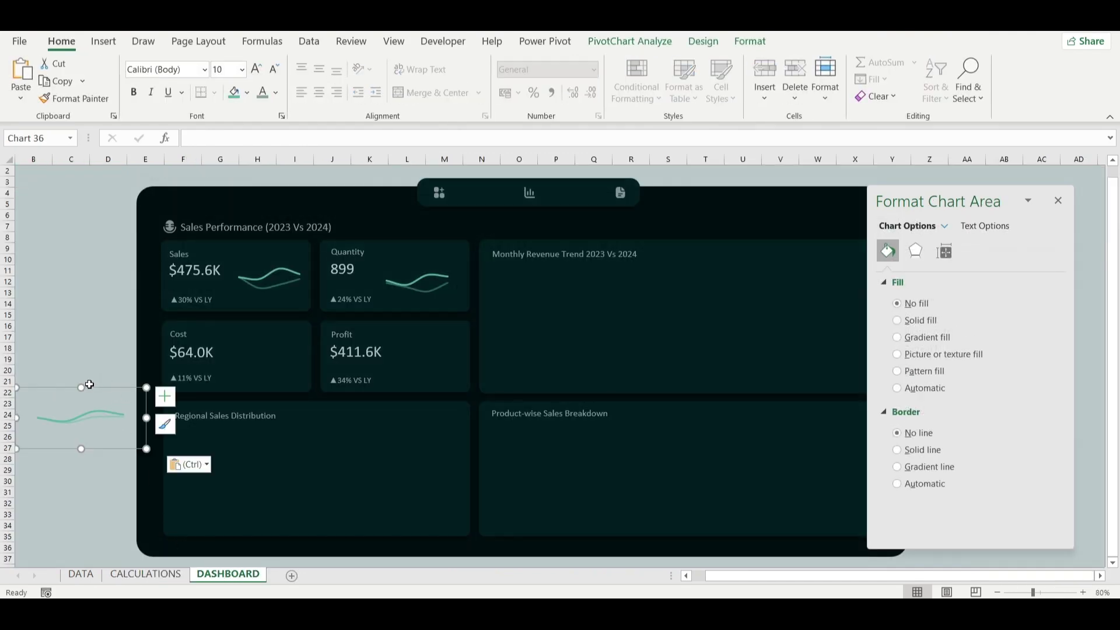
drag(16, 418, 70, 419)
drag(127, 388, 313, 330)
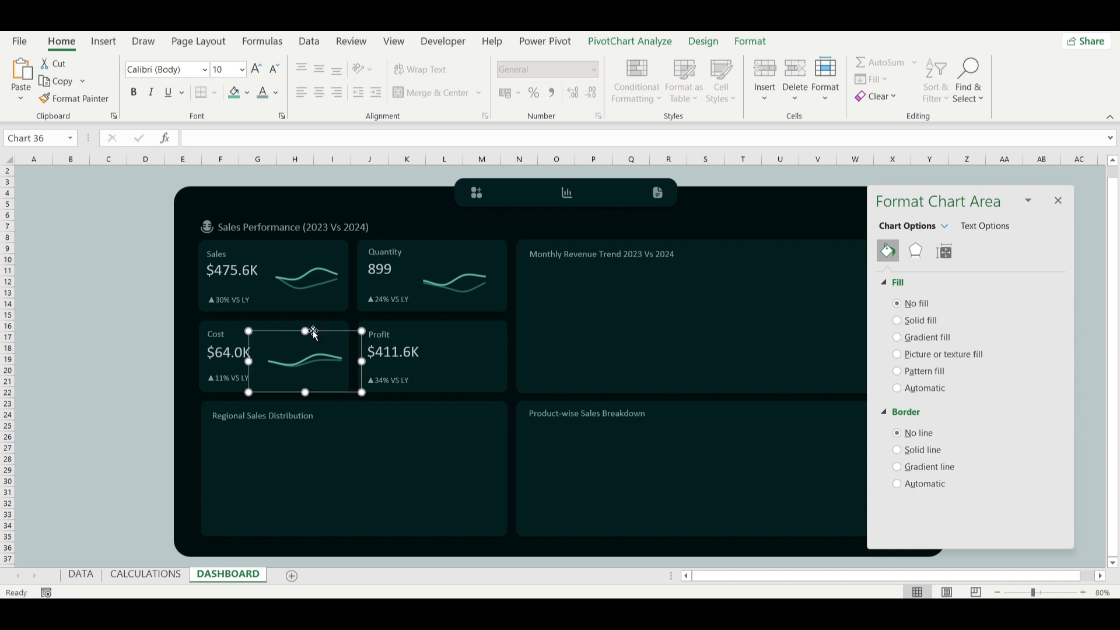
click(71, 358)
Insert a basic 2-D line chart from the PROFIT pivot table on the CALCULATIONS sheet.
click(149, 575)
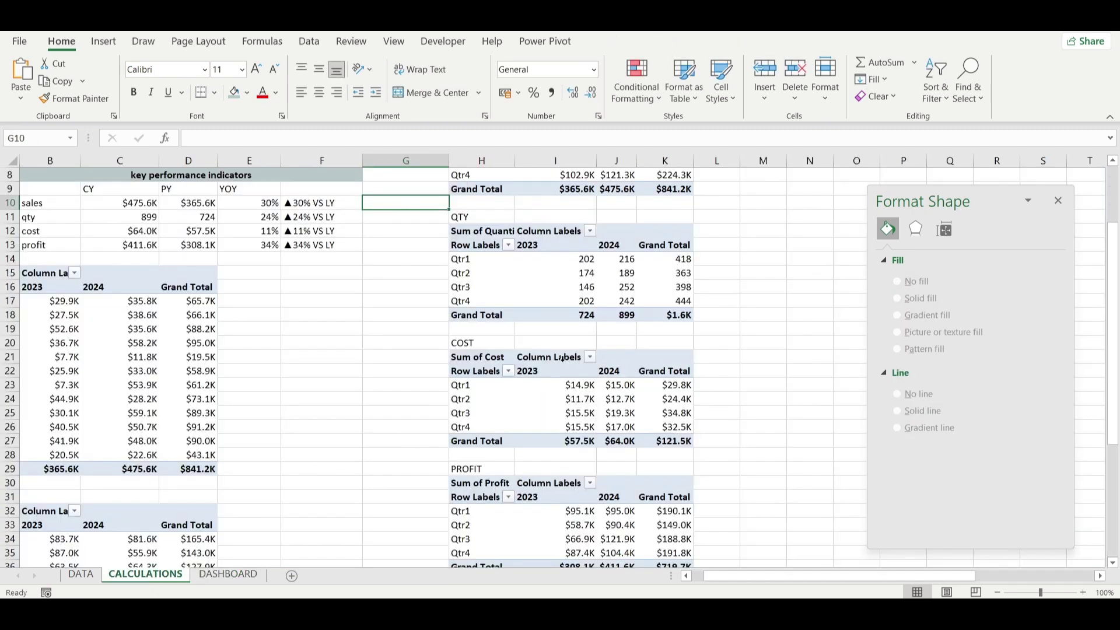
scroll(657, 507, down, 2)
click(527, 466)
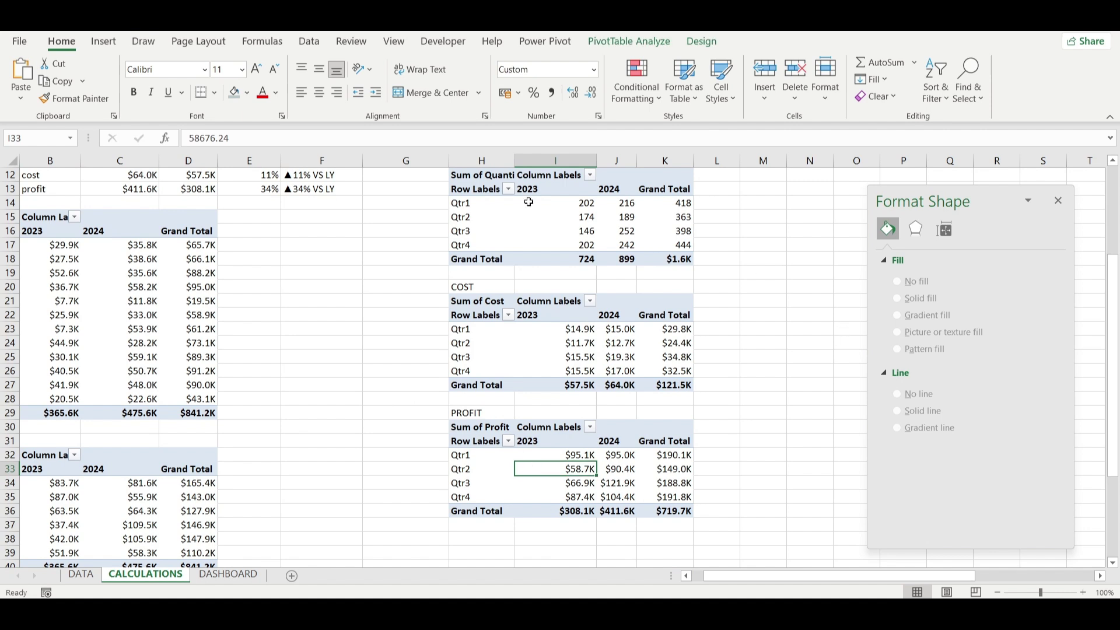
click(103, 41)
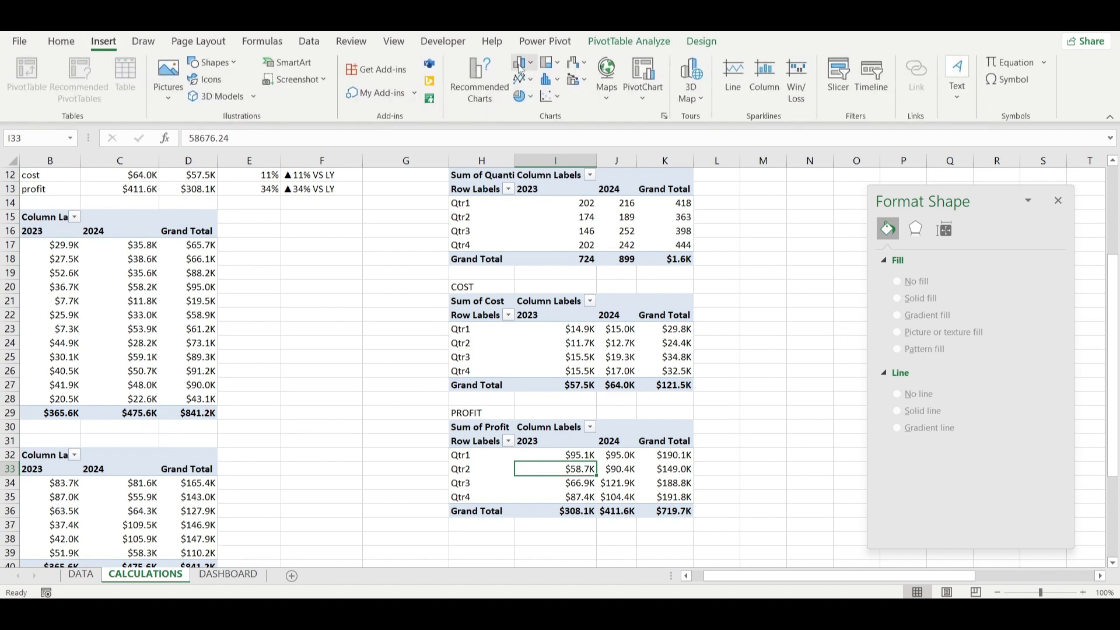
click(529, 79)
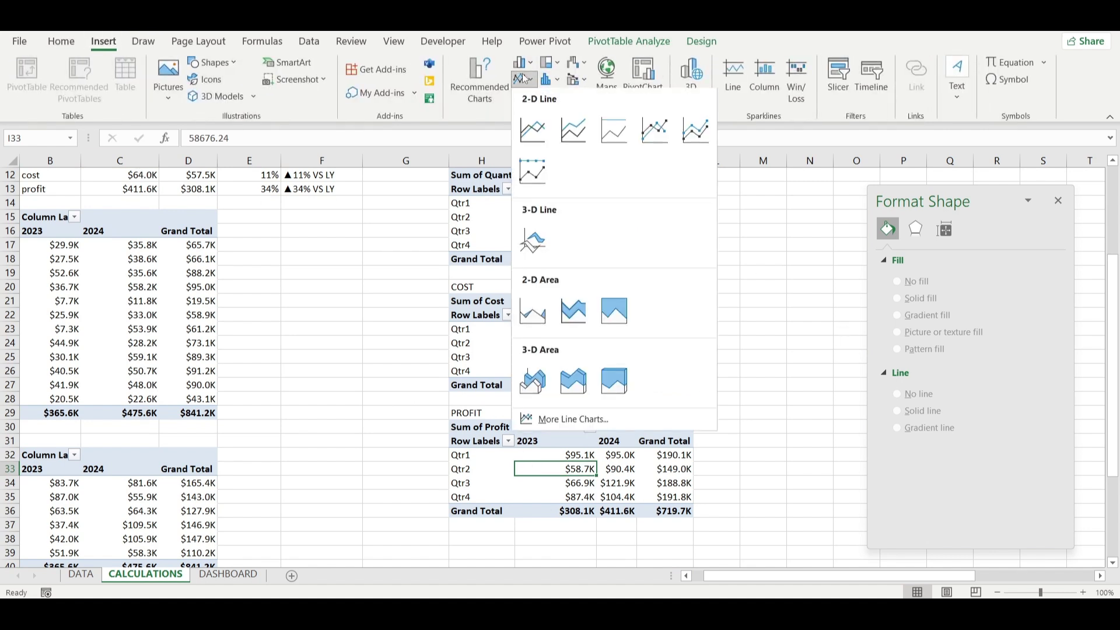
click(532, 128)
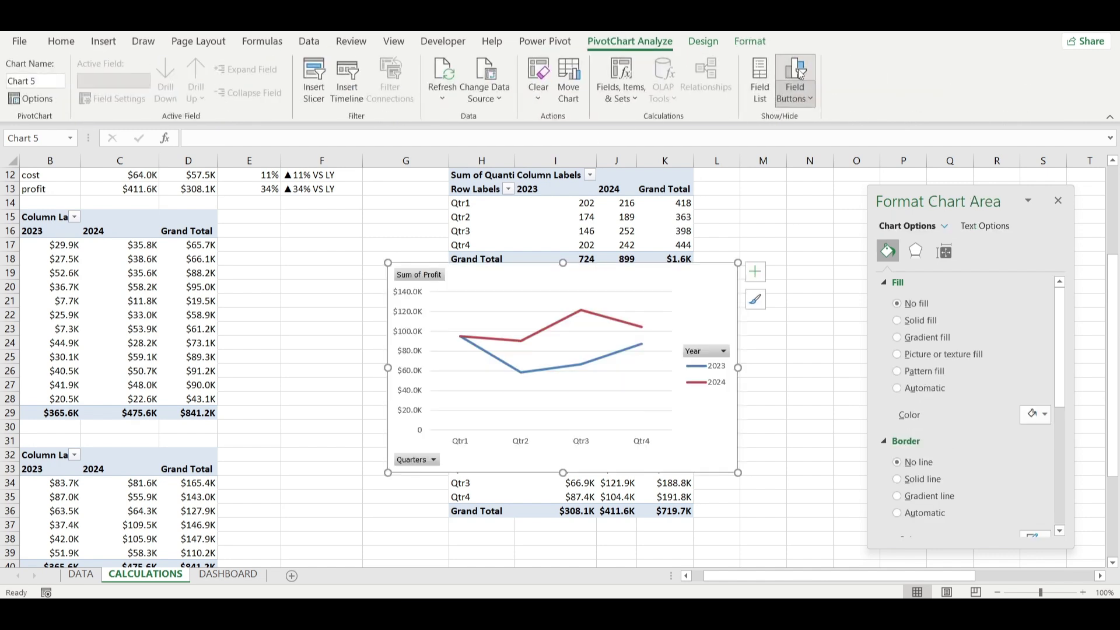
Hide the profit chart's field buttons and remove its axes, legend and gridlines.
click(795, 73)
click(755, 271)
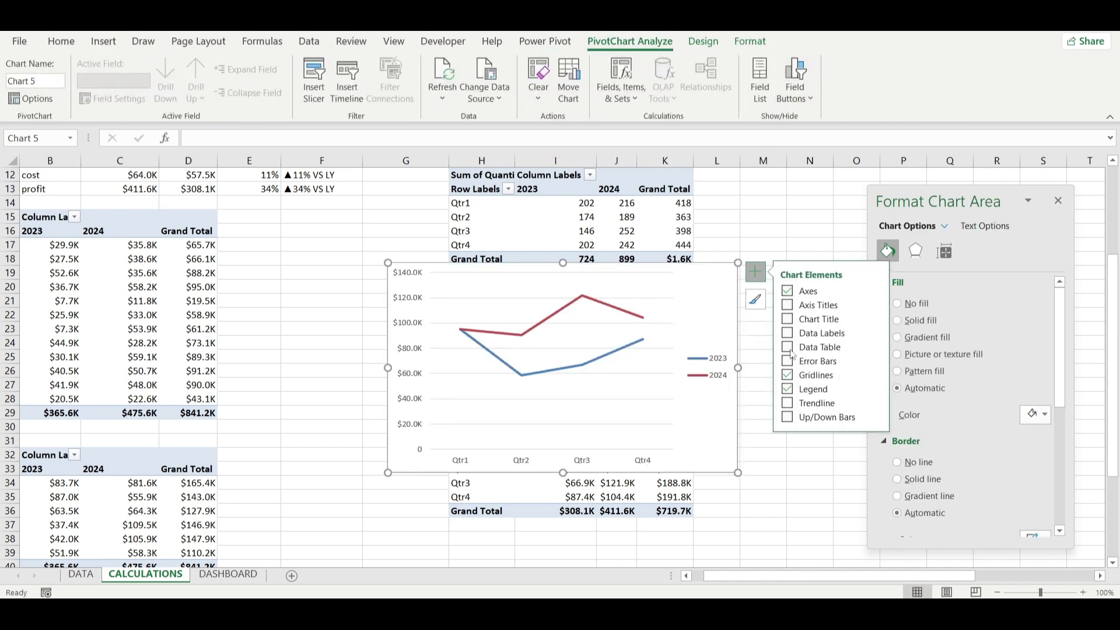
click(791, 292)
click(840, 389)
click(849, 374)
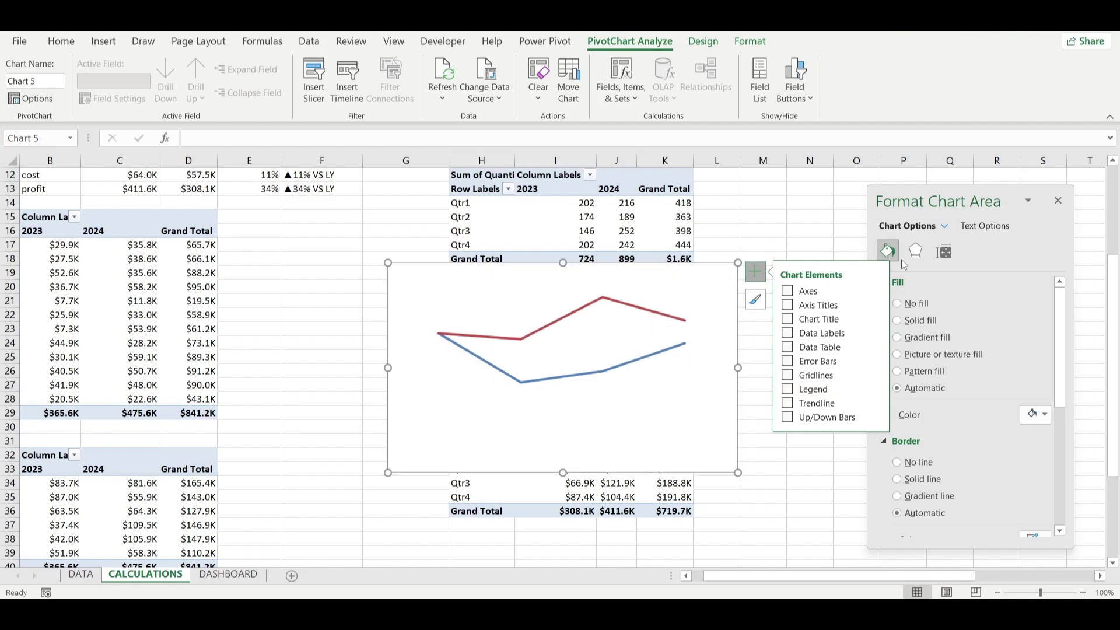
Give the profit chart area no fill and no border, and shrink the chart to KPI card size.
click(706, 298)
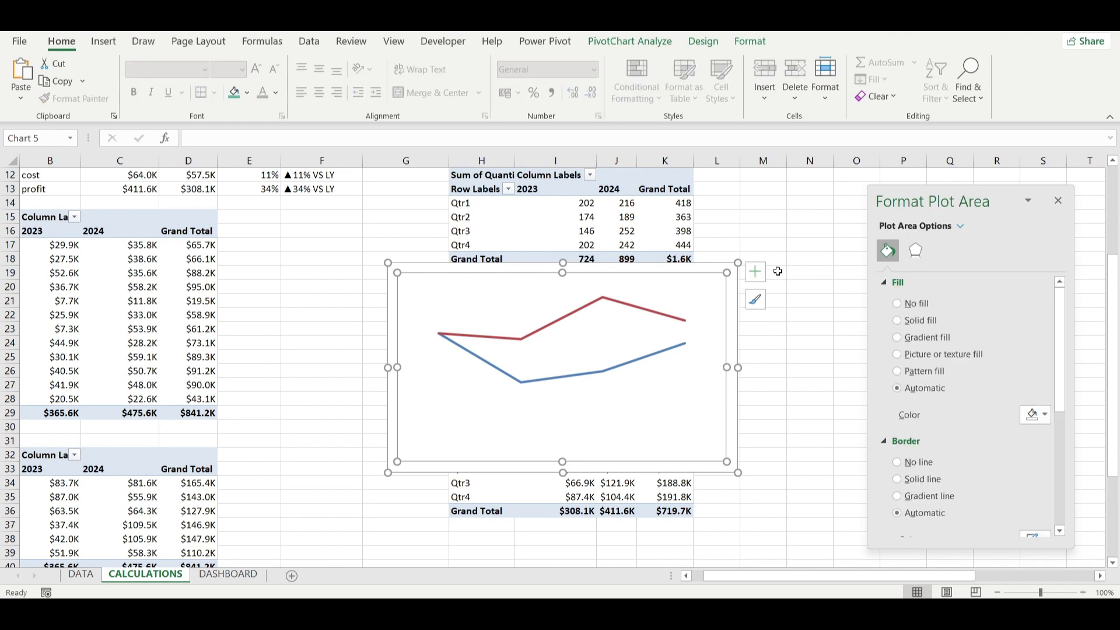
click(721, 263)
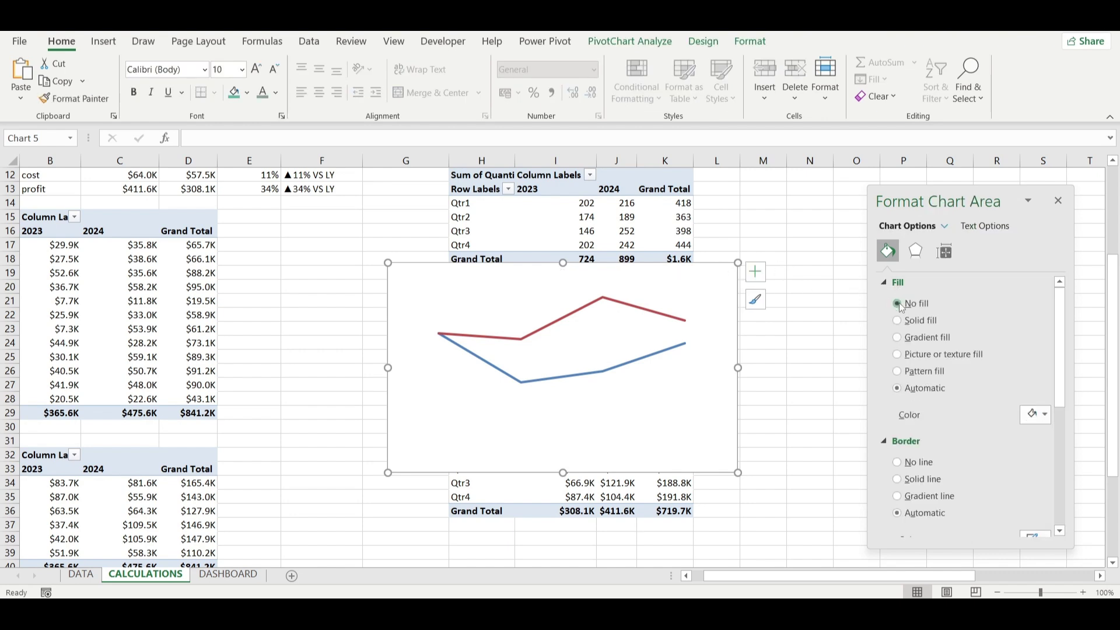
click(899, 305)
click(898, 433)
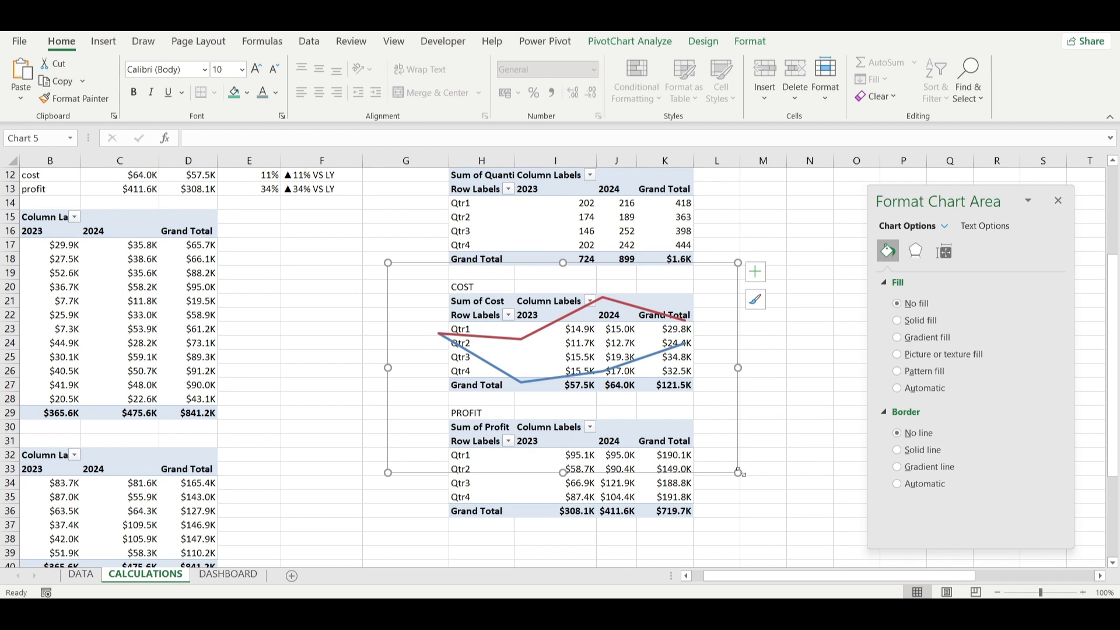
mouse_move(740, 473)
mouse_down()
mouse_move(648, 349)
mouse_move(590, 330)
mouse_move(517, 342)
mouse_move(526, 347)
mouse_up()
Format the profit chart's 2024 series as a smoothed 2 pt line in the recently used green.
click(448, 296)
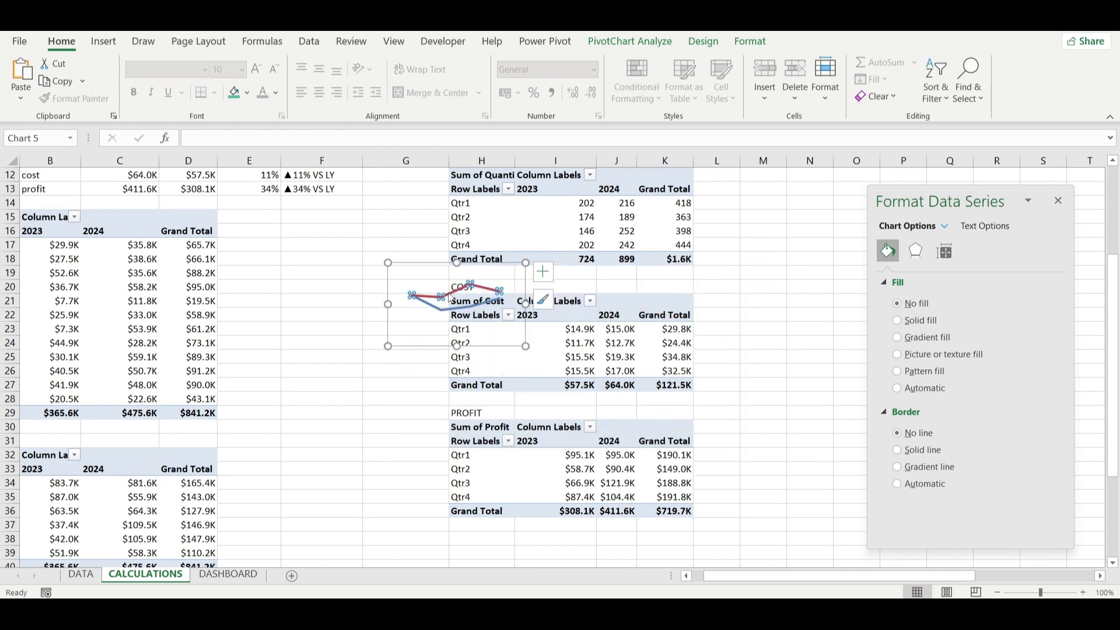
scroll(934, 501, down, 5)
click(921, 525)
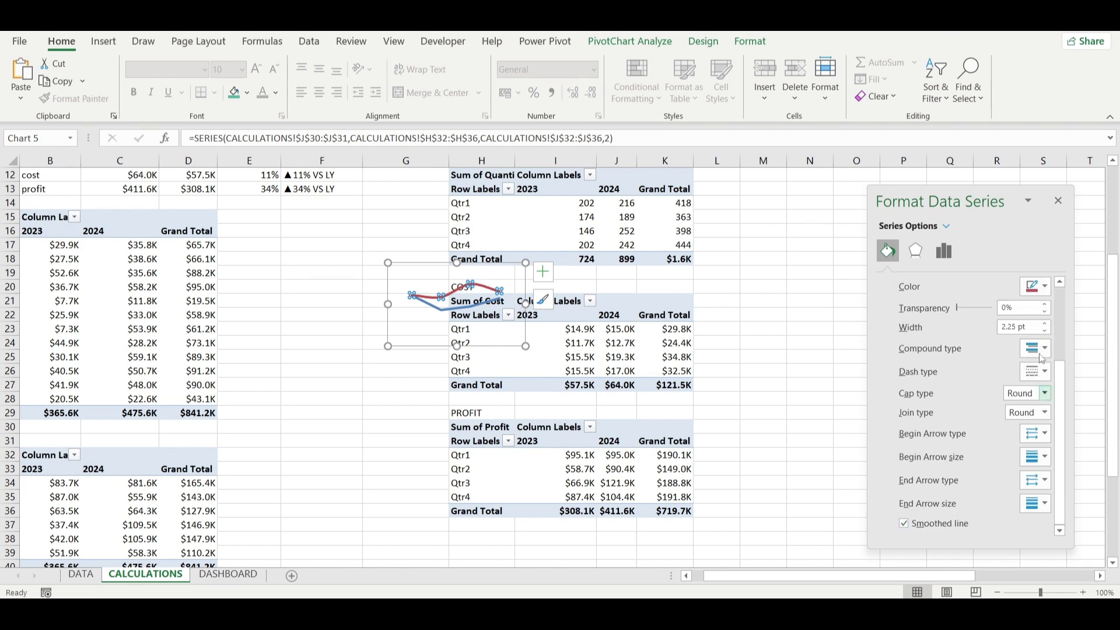
click(1044, 331)
click(1045, 286)
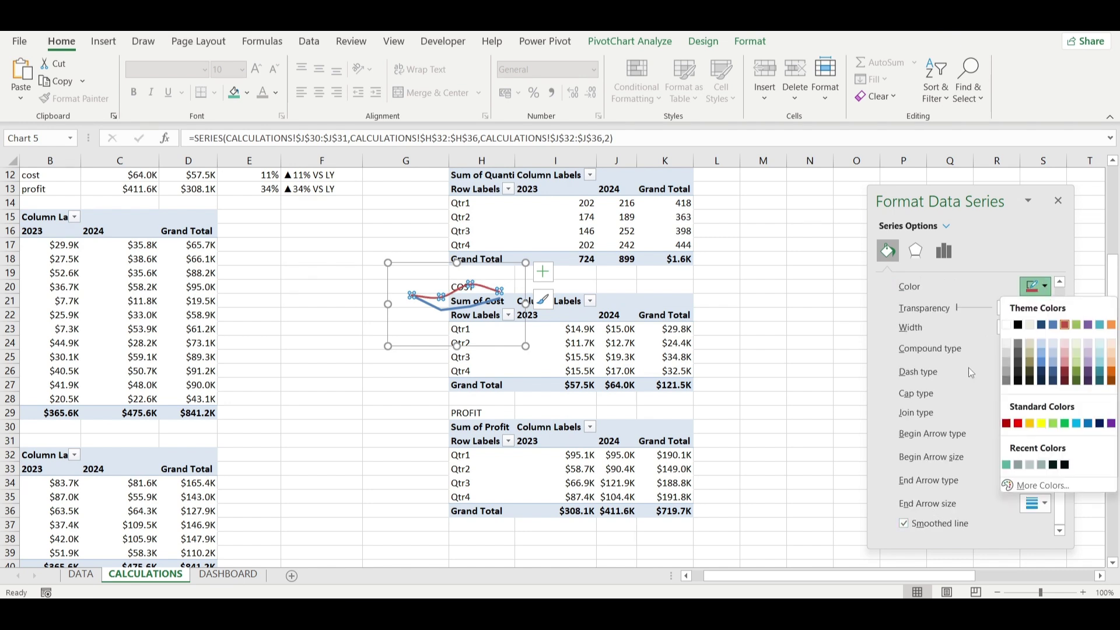
Format the profit chart's 2023 series as a smoothed 2 pt line in the recently used green with about 57% transparency.
click(468, 308)
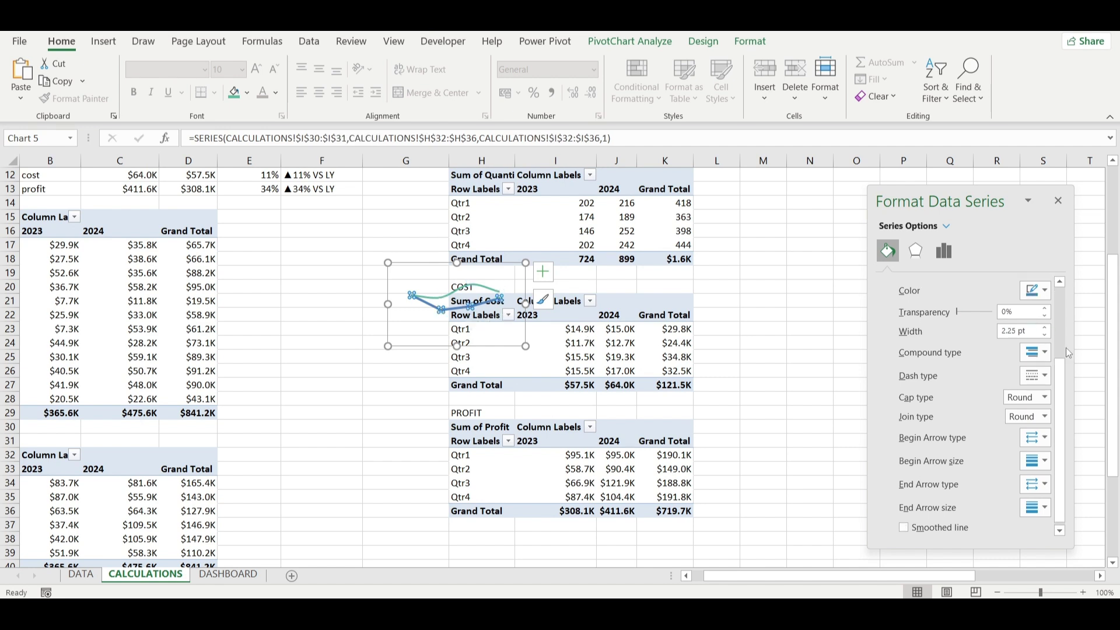
click(1043, 336)
click(1043, 291)
click(1014, 469)
drag(959, 316, 971, 317)
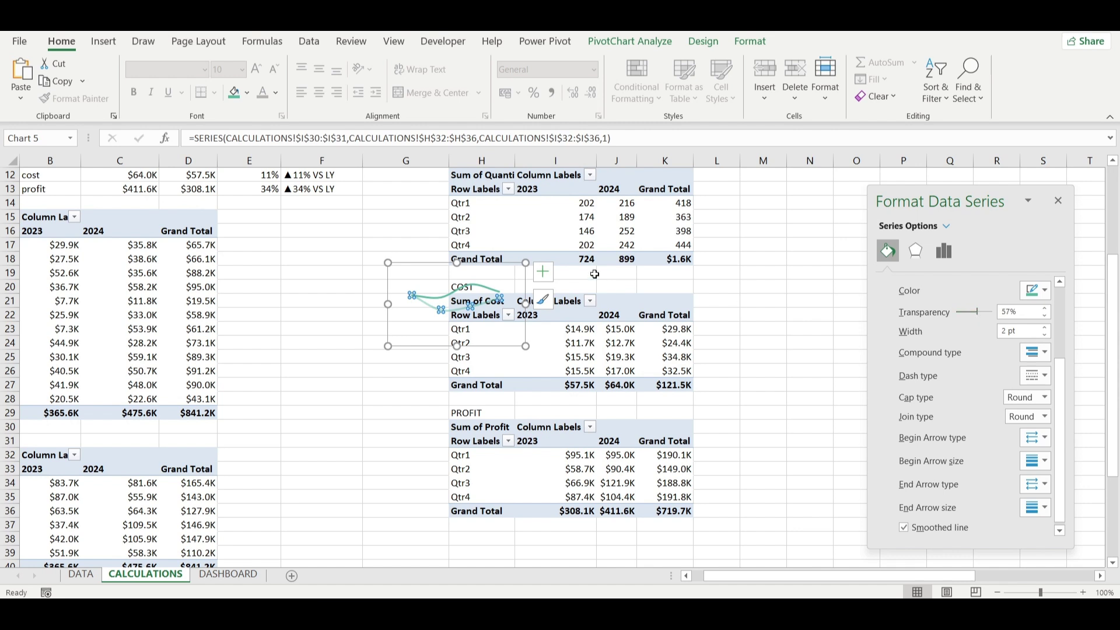
Move the profit chart to the DASHBOARD sheet and place it in the Profit card.
click(515, 268)
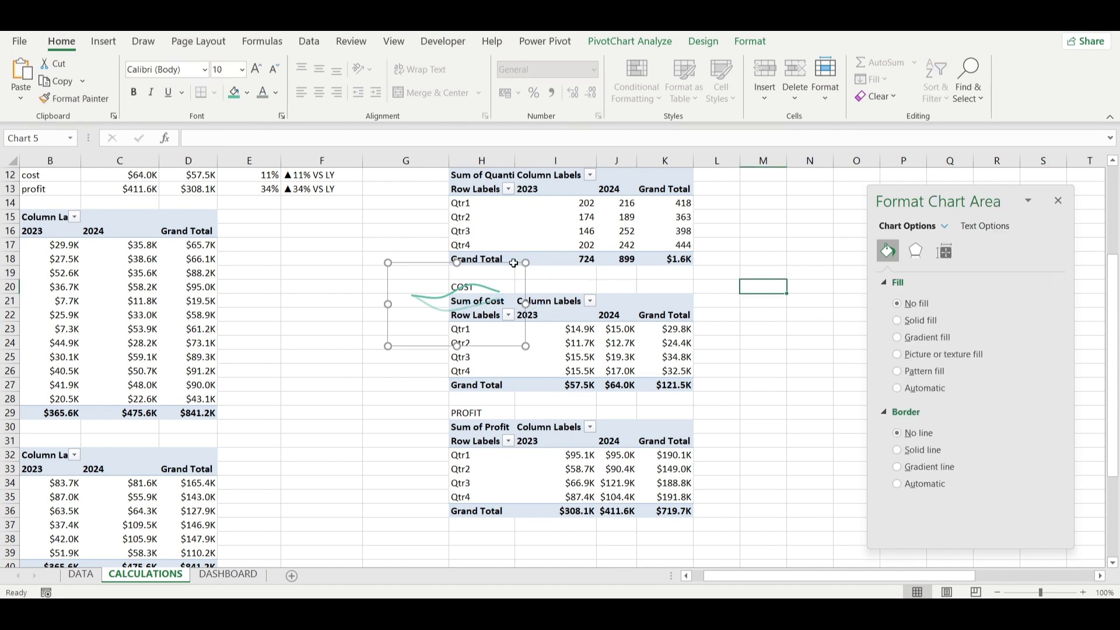
key(Delete)
click(228, 574)
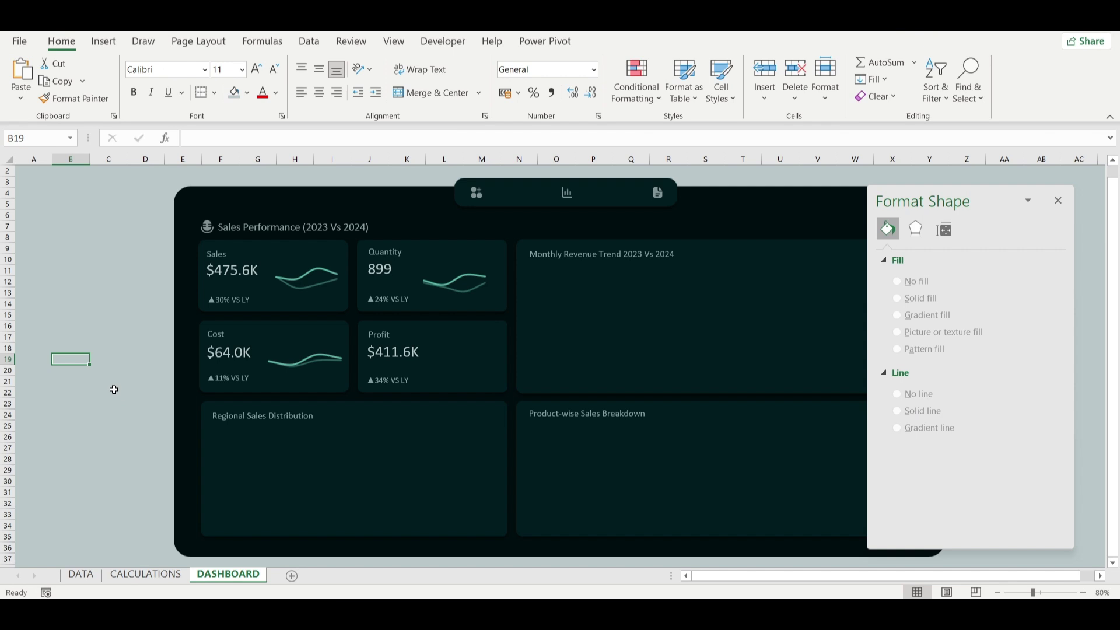
key(ctrl+v)
drag(137, 355, 510, 364)
click(83, 401)
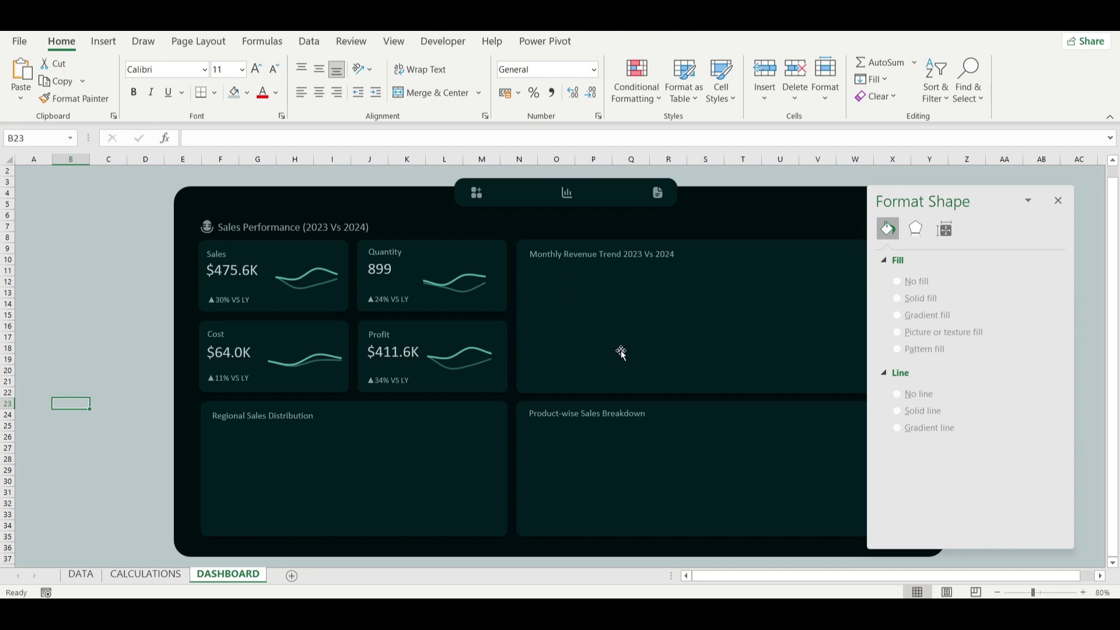
Insert a basic 2-D line chart from the SALES TREND pivot table on the CALCULATIONS sheet and move it closer to that table.
click(146, 574)
ctrl+scroll(220, 392, up, 2)
click(125, 285)
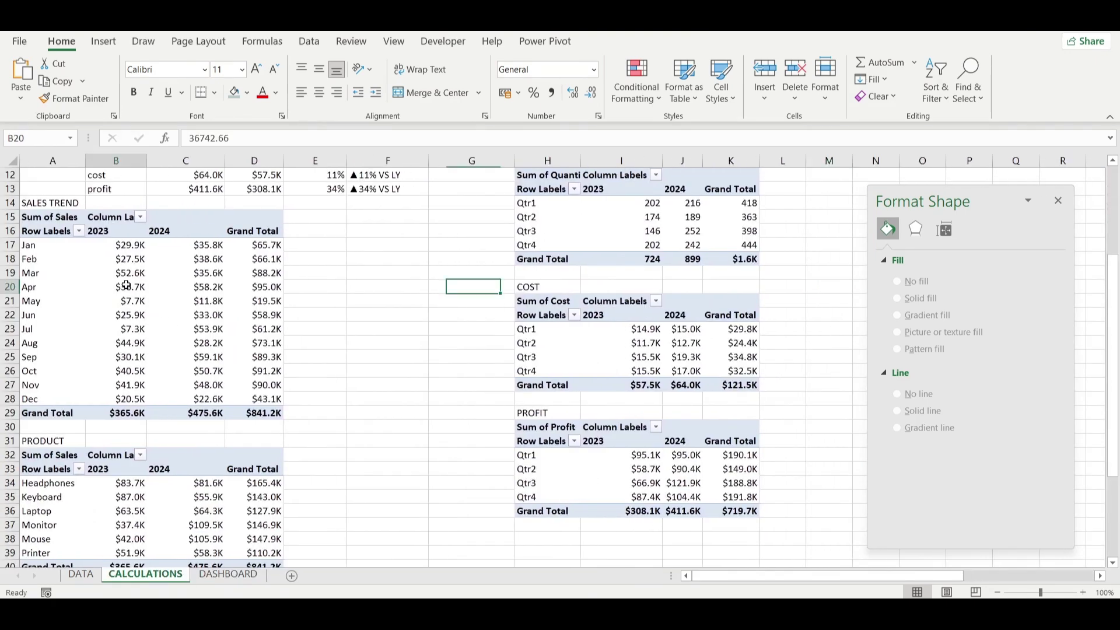
click(102, 44)
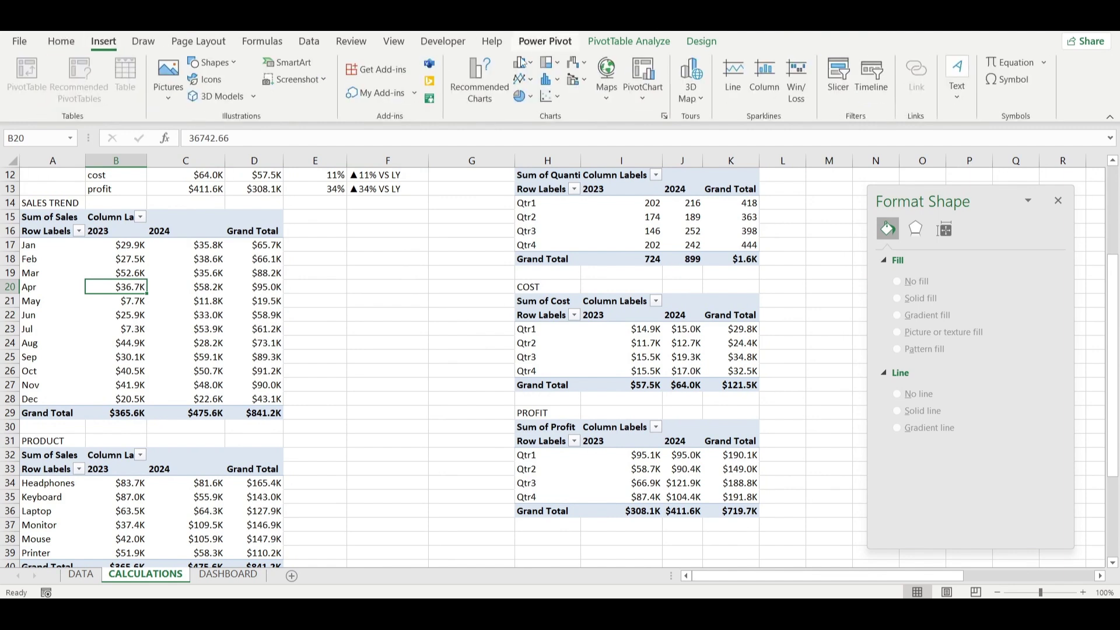
click(520, 78)
click(536, 132)
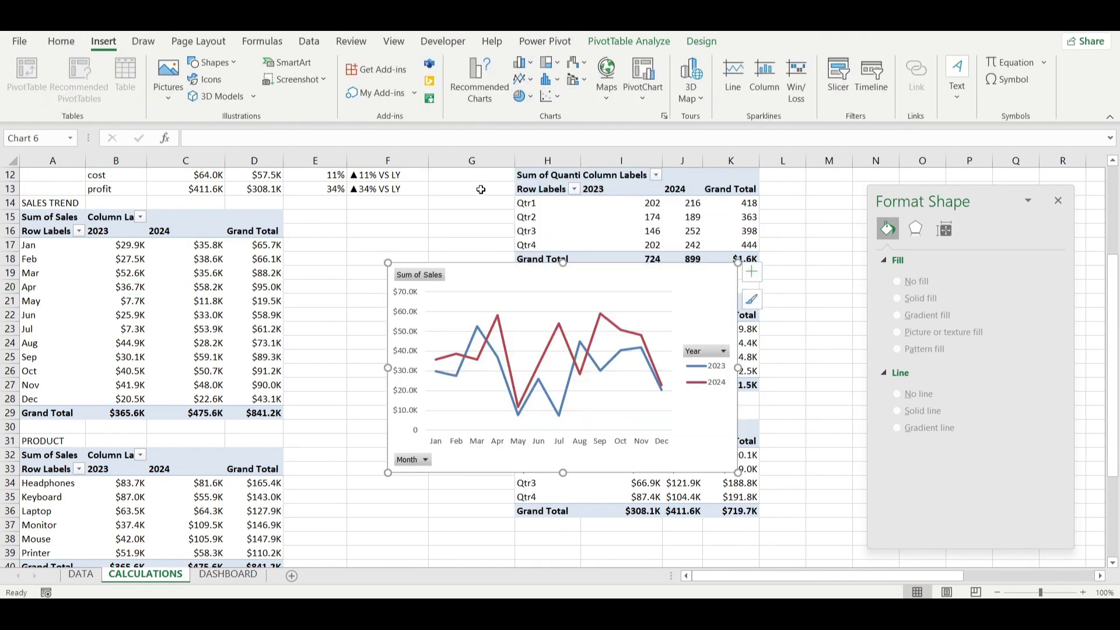
drag(492, 257, 414, 258)
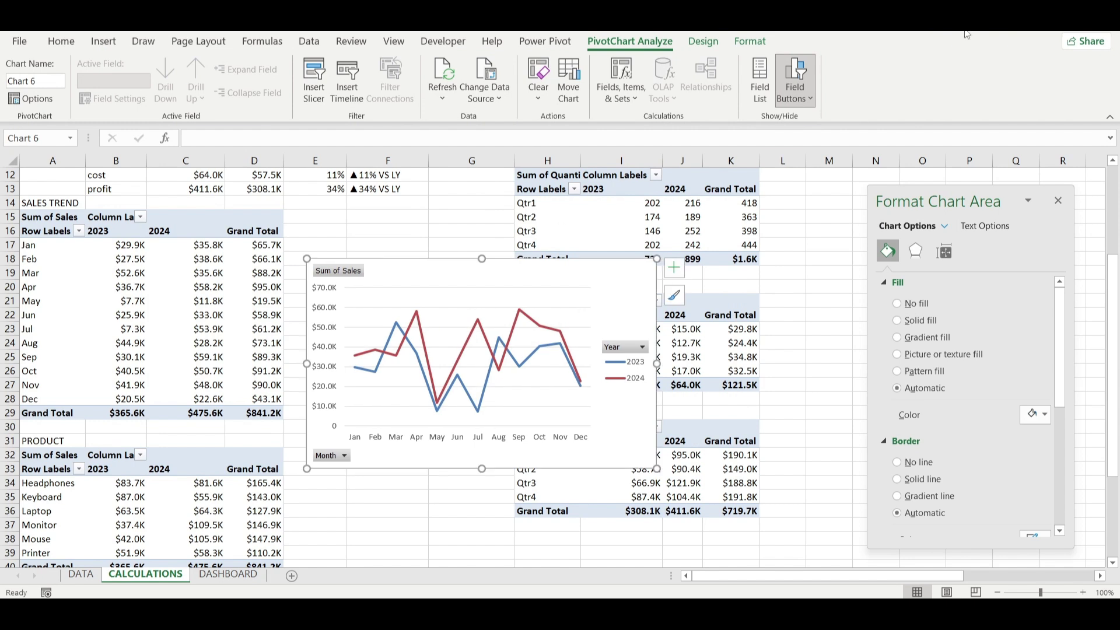
Hide the monthly sales chart's field buttons, move its legend to the upper-right corner and reduce the chart's height.
click(794, 68)
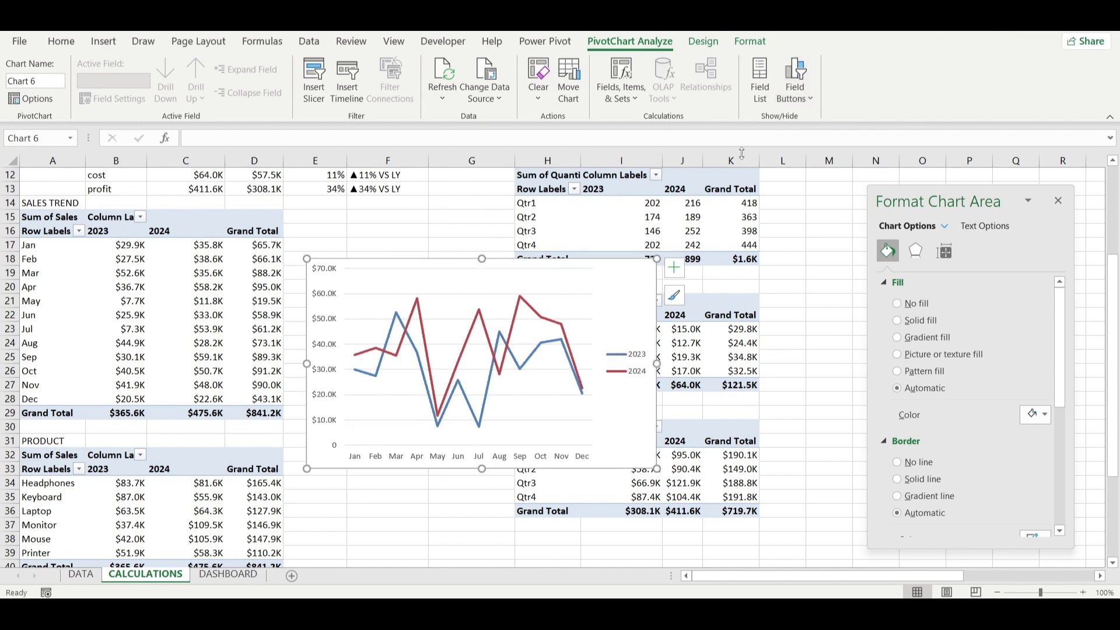
click(645, 372)
click(944, 255)
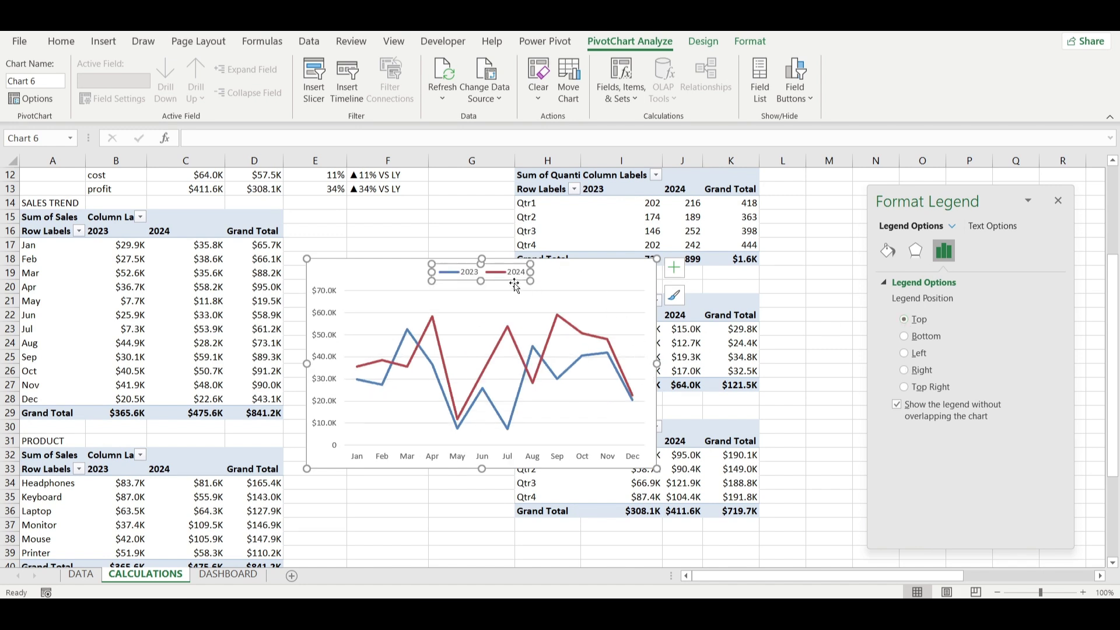
drag(513, 281, 637, 283)
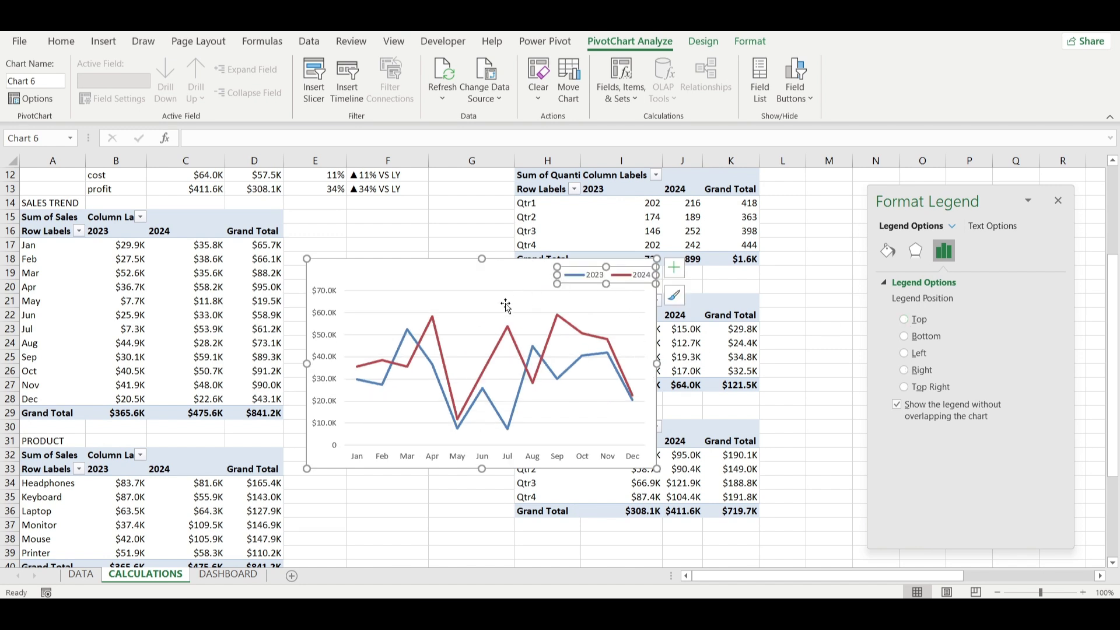
mouse_move(482, 258)
mouse_down()
mouse_move(447, 338)
mouse_move(432, 309)
mouse_up()
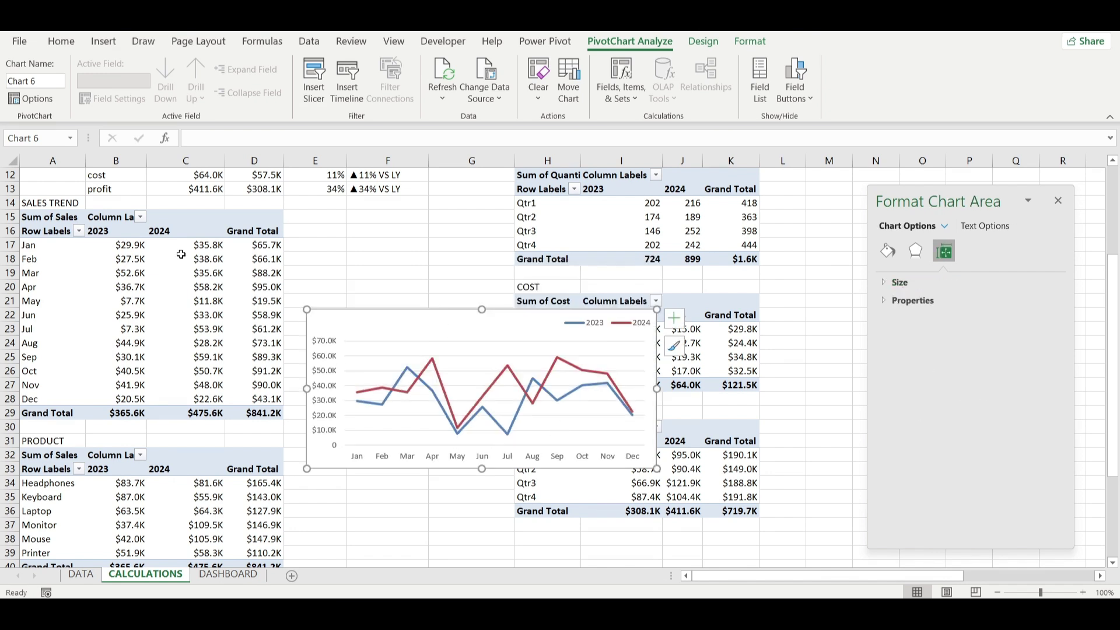
Remove the decimal place from the monthly values in B17:D28 of the SALES TREND pivot table.
drag(114, 252, 251, 401)
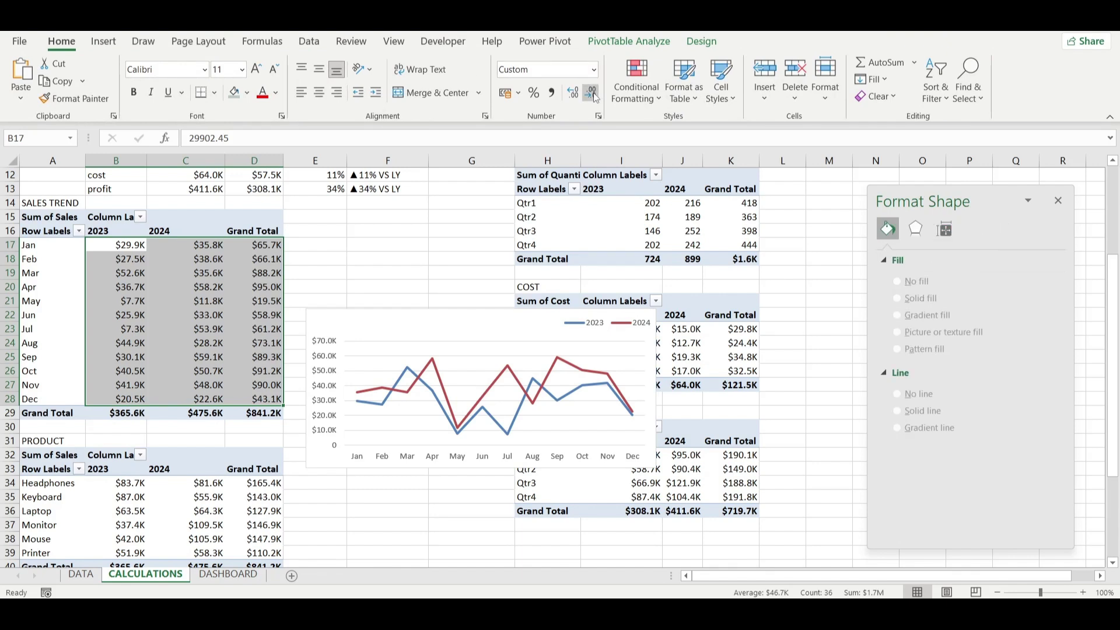
click(593, 94)
click(448, 311)
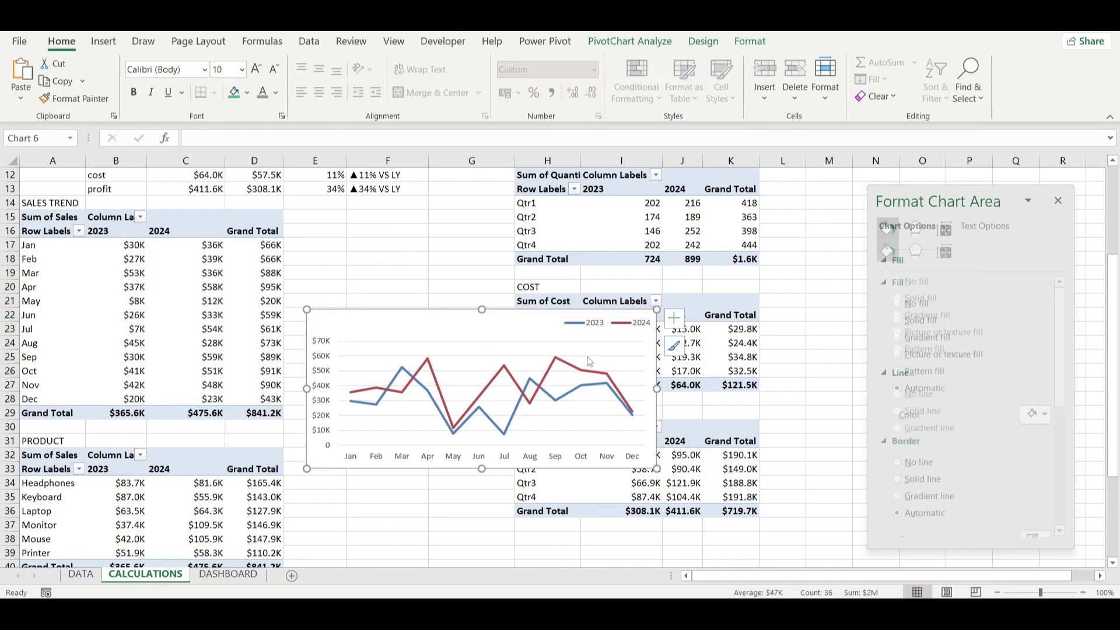
click(634, 357)
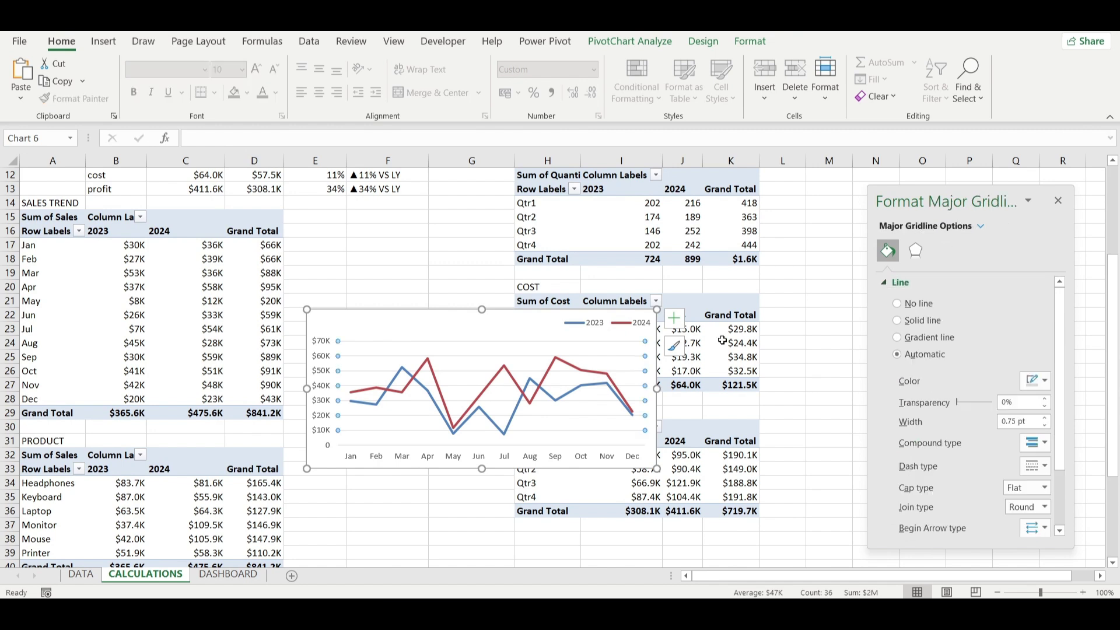
click(1044, 427)
click(1044, 417)
click(572, 463)
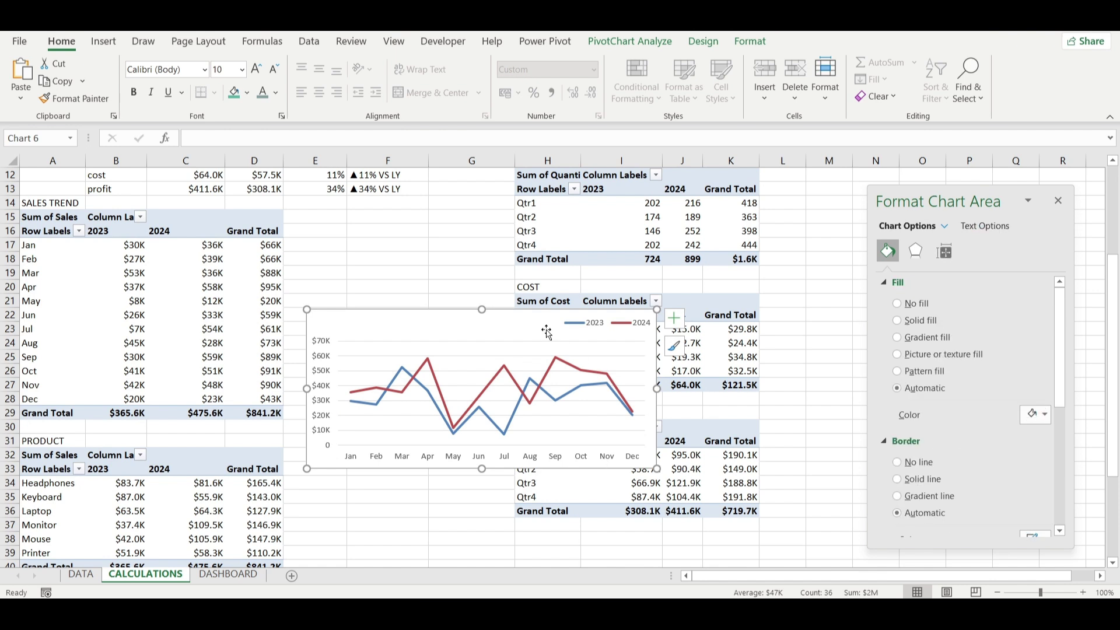
Turn on smoothed lines for the 2024 and 2023 series in the monthly sales chart.
click(558, 365)
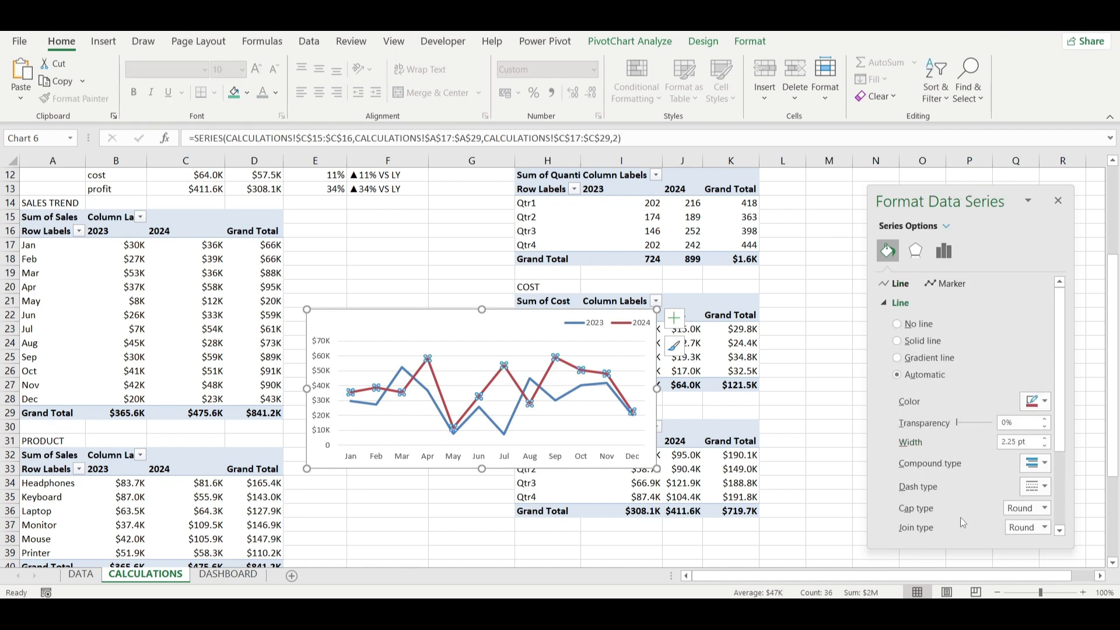
scroll(963, 522, down, 3)
click(583, 385)
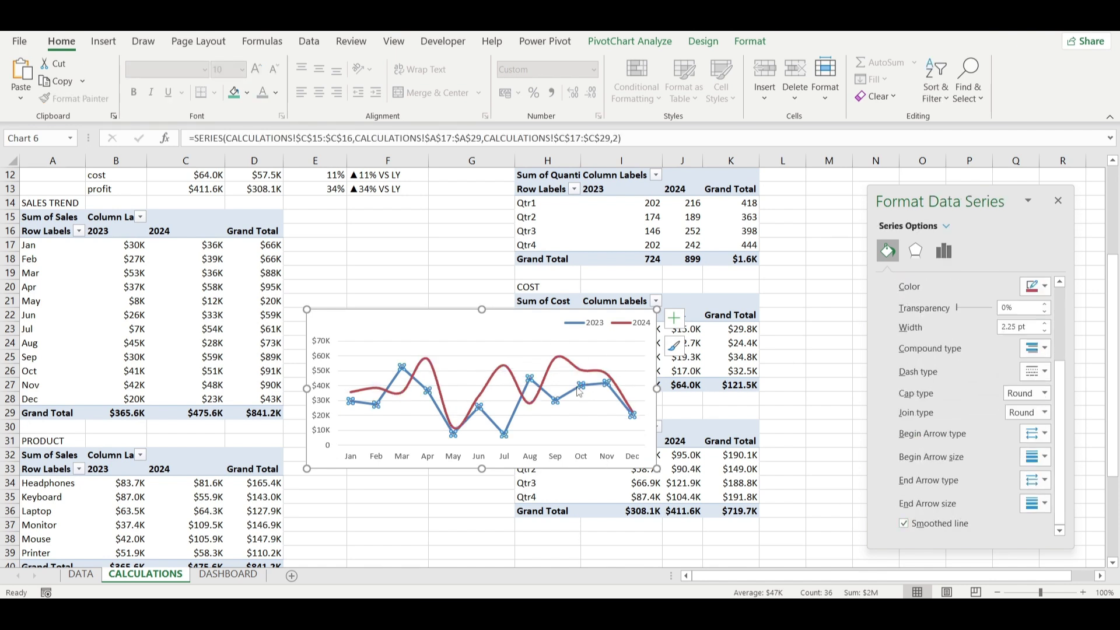
click(904, 528)
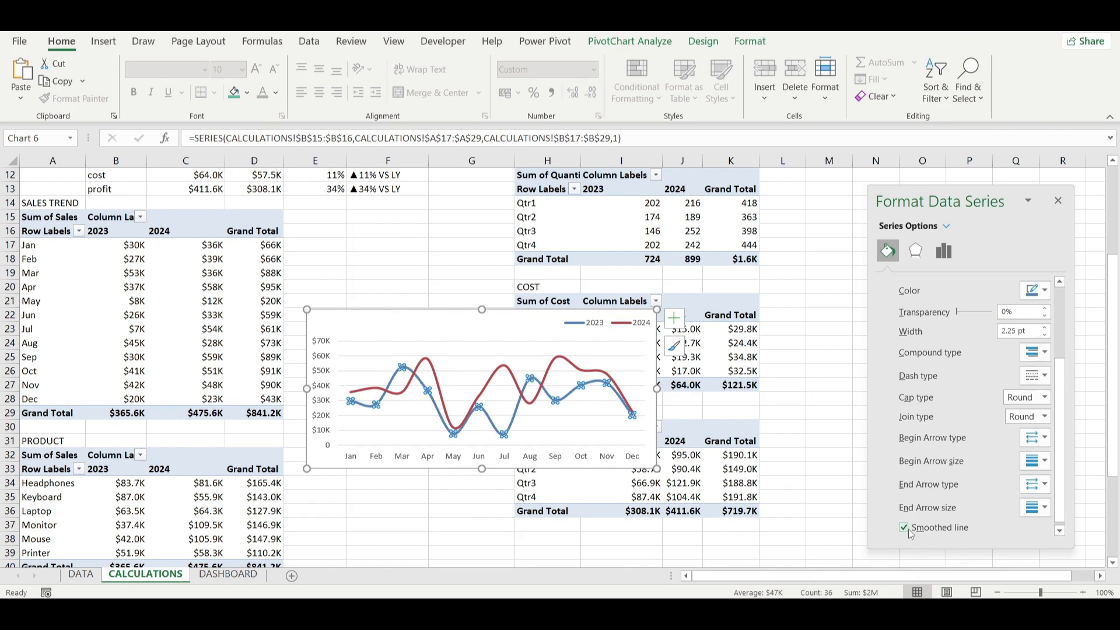
Colour the monthly sales chart's 2023 line with the recently used green at about 51% transparency.
click(1033, 290)
click(1006, 470)
drag(961, 314, 982, 320)
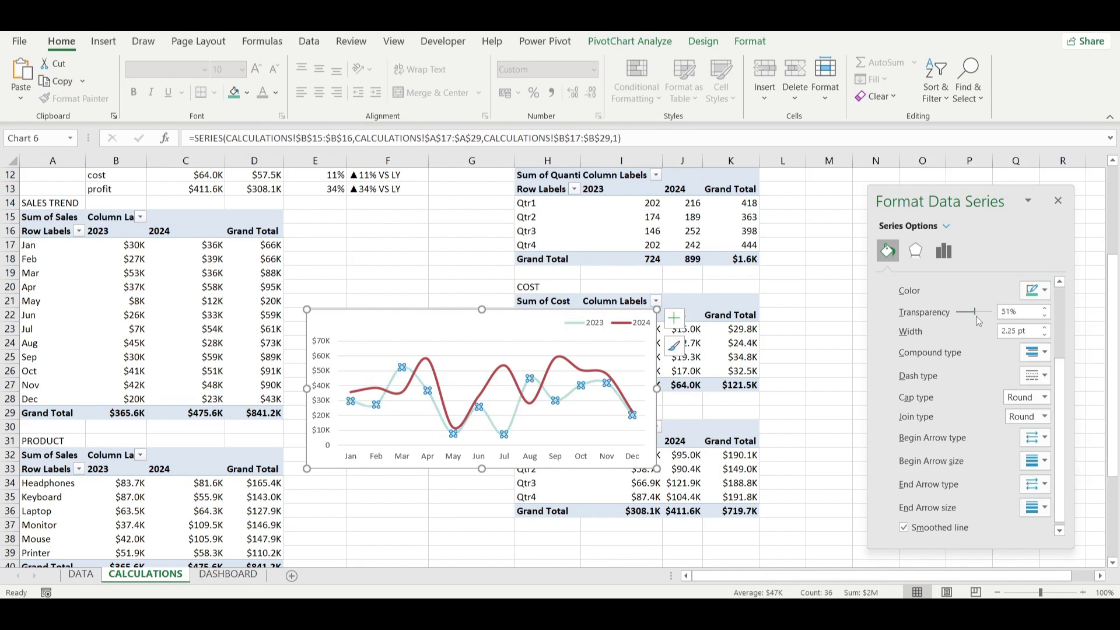
Colour the monthly sales chart's 2024 line with the same recently used green.
click(562, 365)
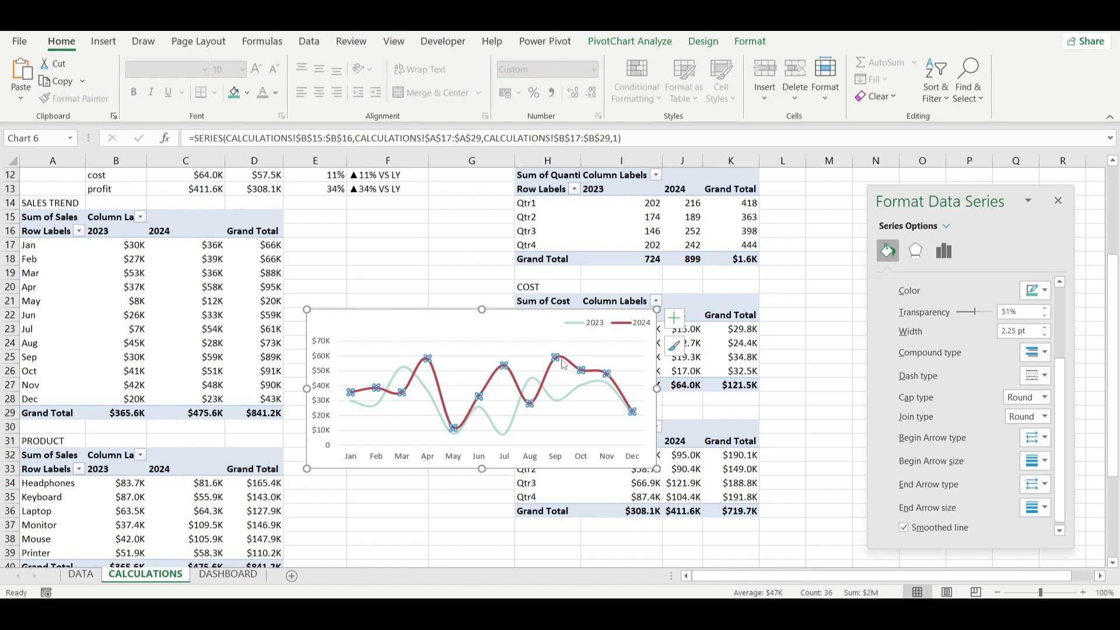
click(1037, 290)
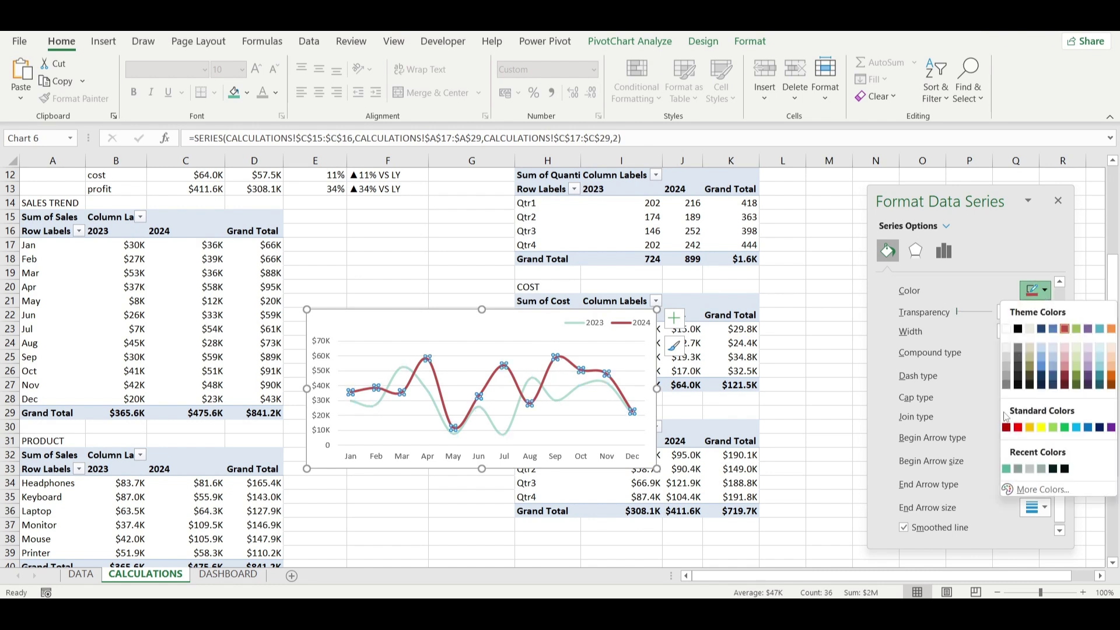
click(1006, 470)
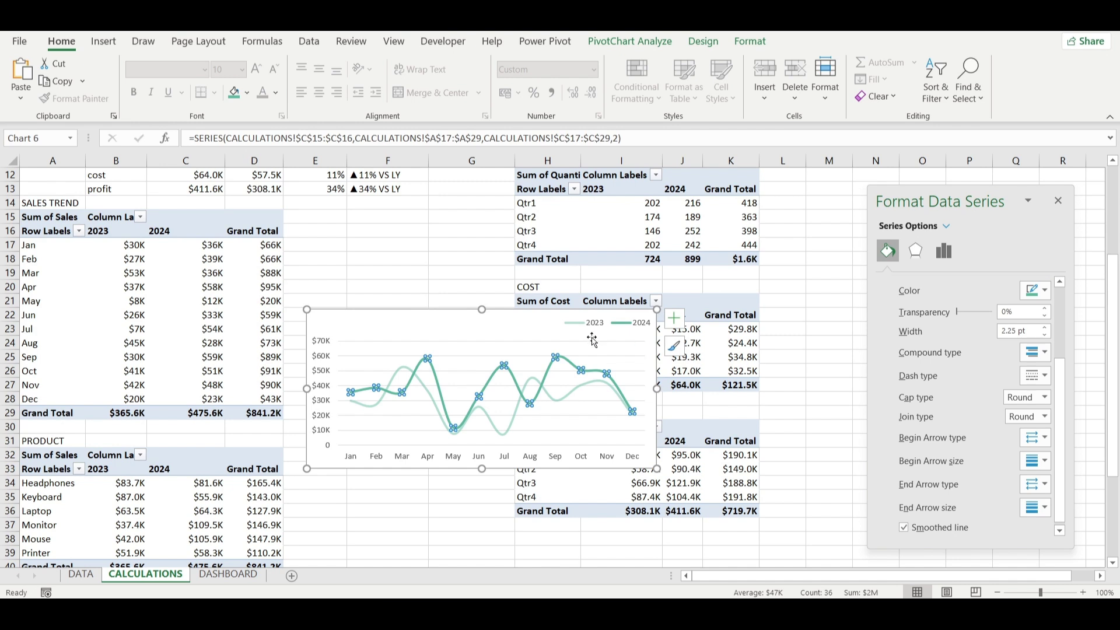
click(624, 346)
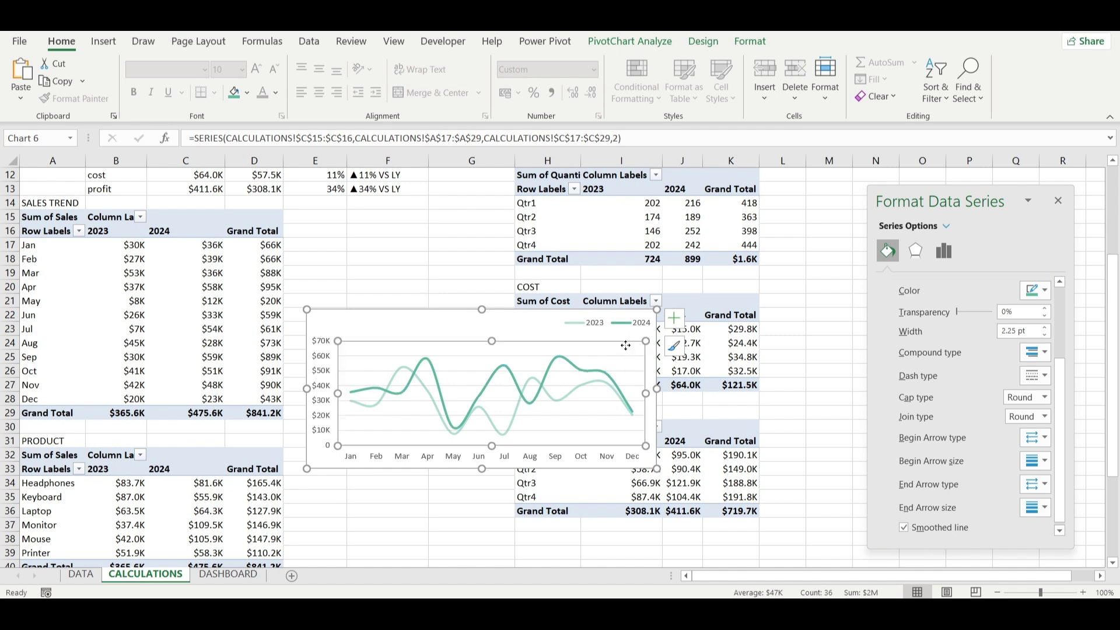
Remove the fill and the border from the monthly sales chart's chart area.
click(413, 299)
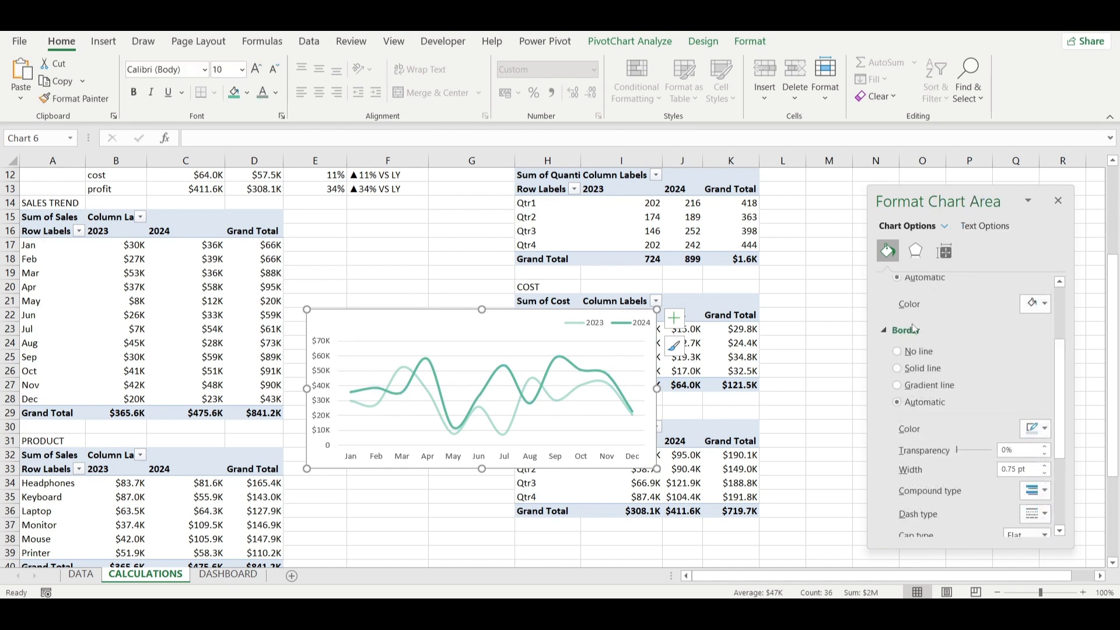
scroll(913, 328, up, 3)
click(896, 303)
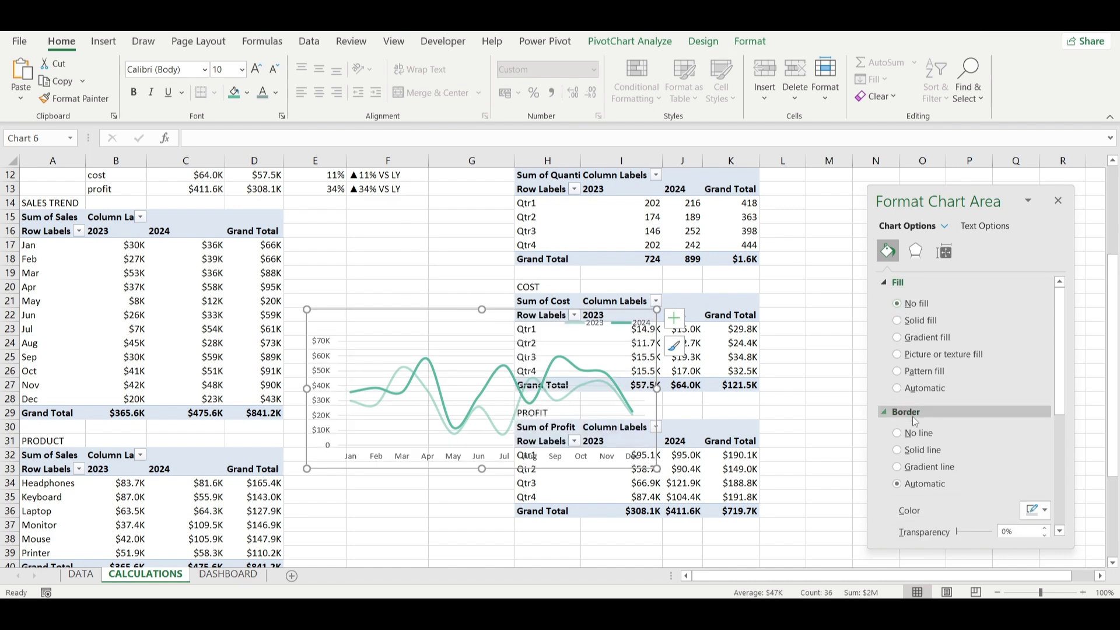
click(909, 432)
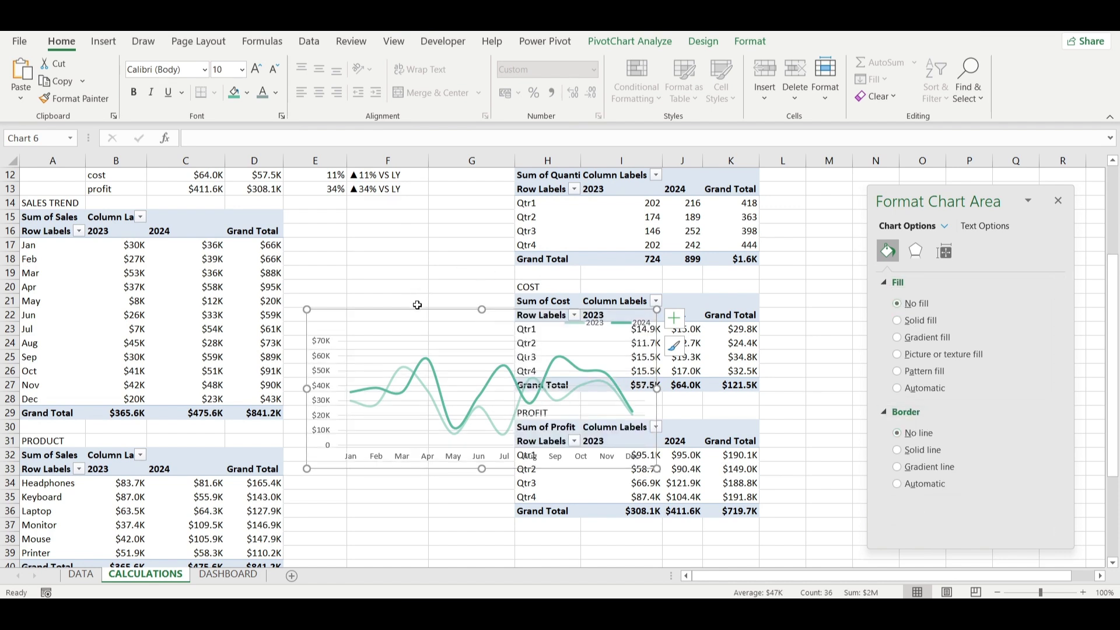
Move the monthly sales chart from CALCULATIONS to the DASHBOARD sheet and place it on the Monthly Revenue Trend card.
key(ctrl+x)
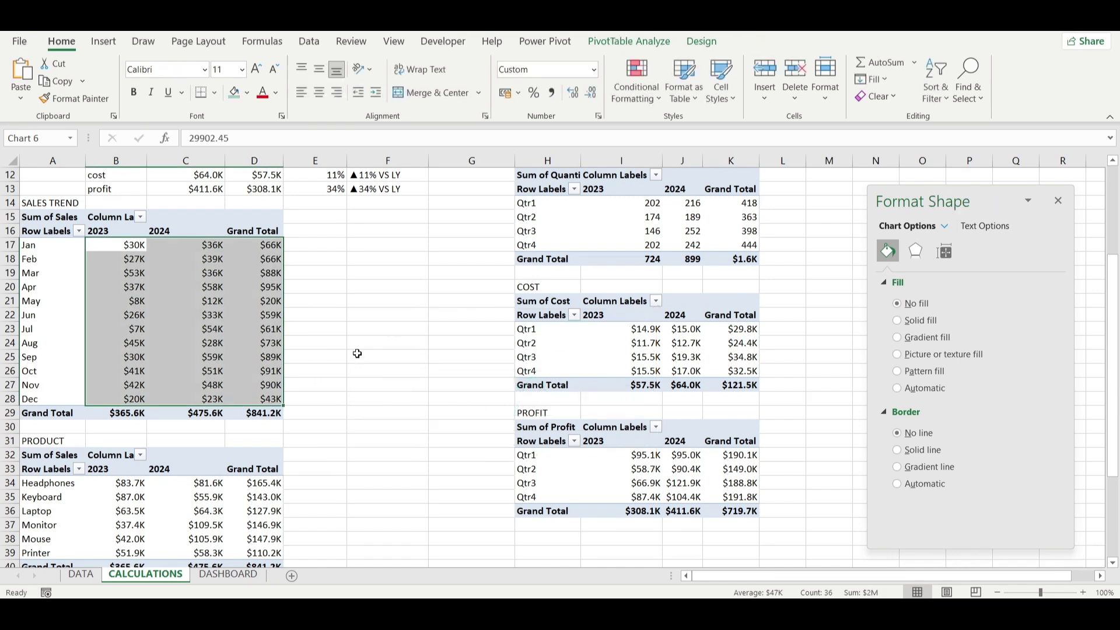
click(228, 573)
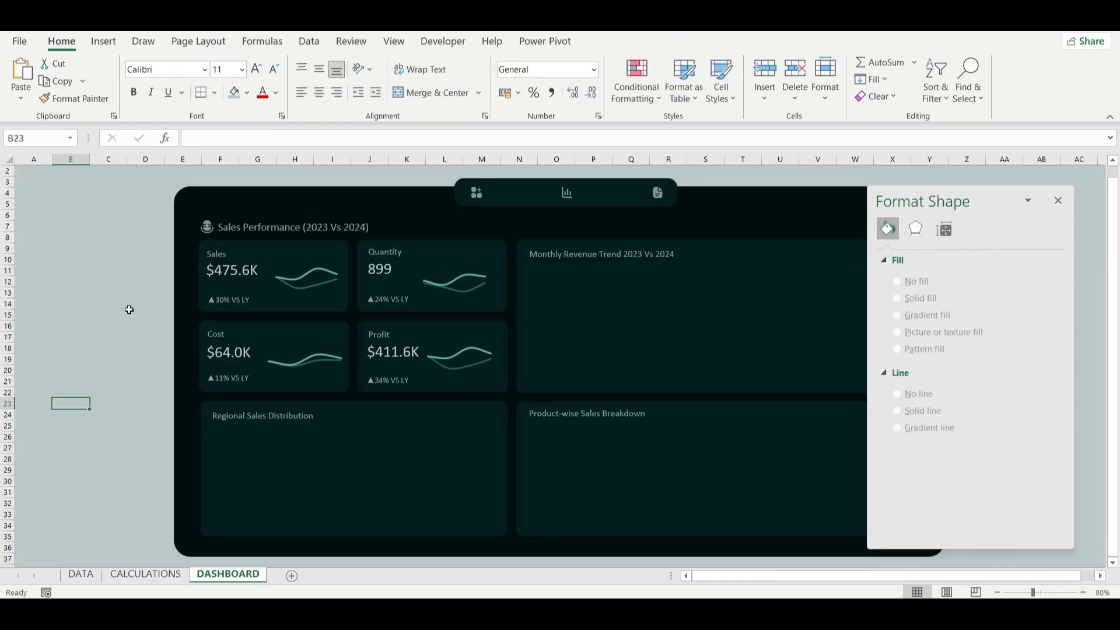
key(ctrl+v)
click(141, 393)
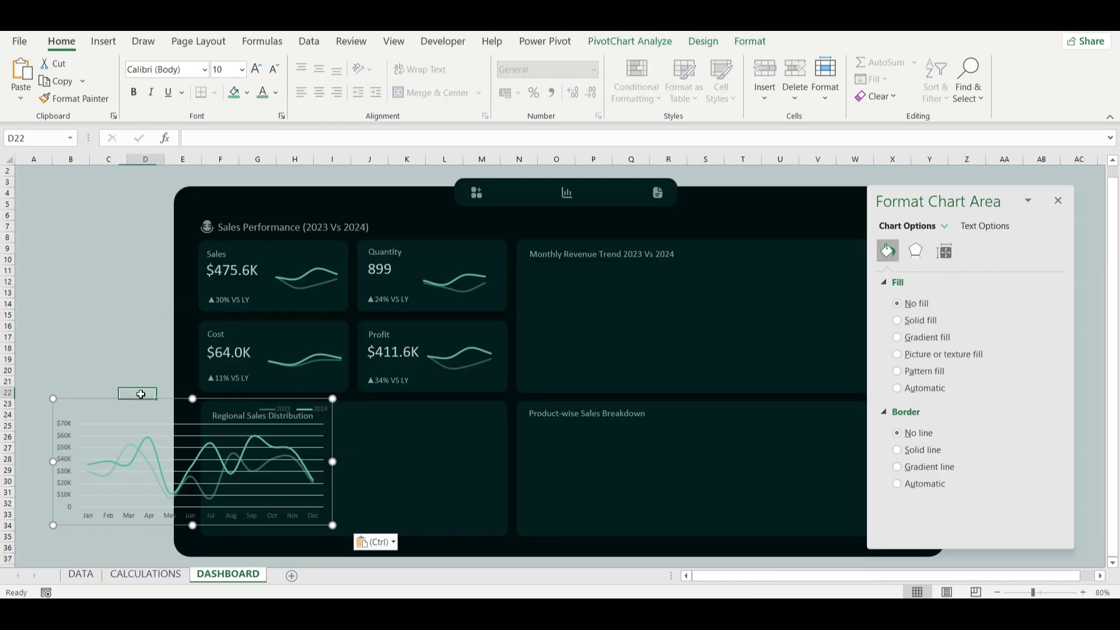
click(130, 411)
click(130, 416)
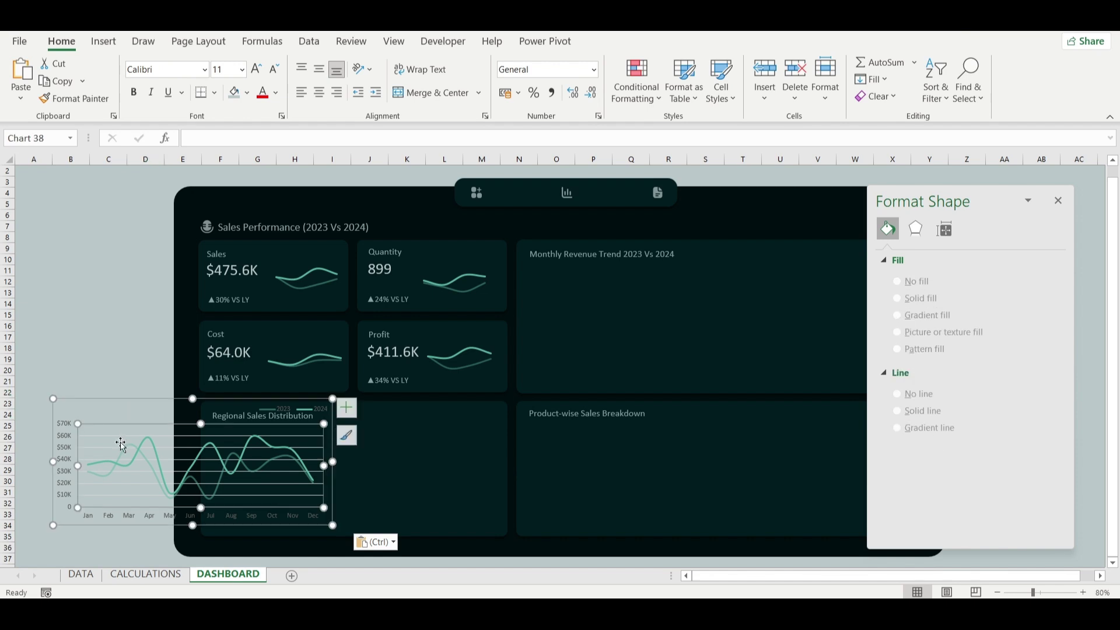
drag(152, 395, 629, 262)
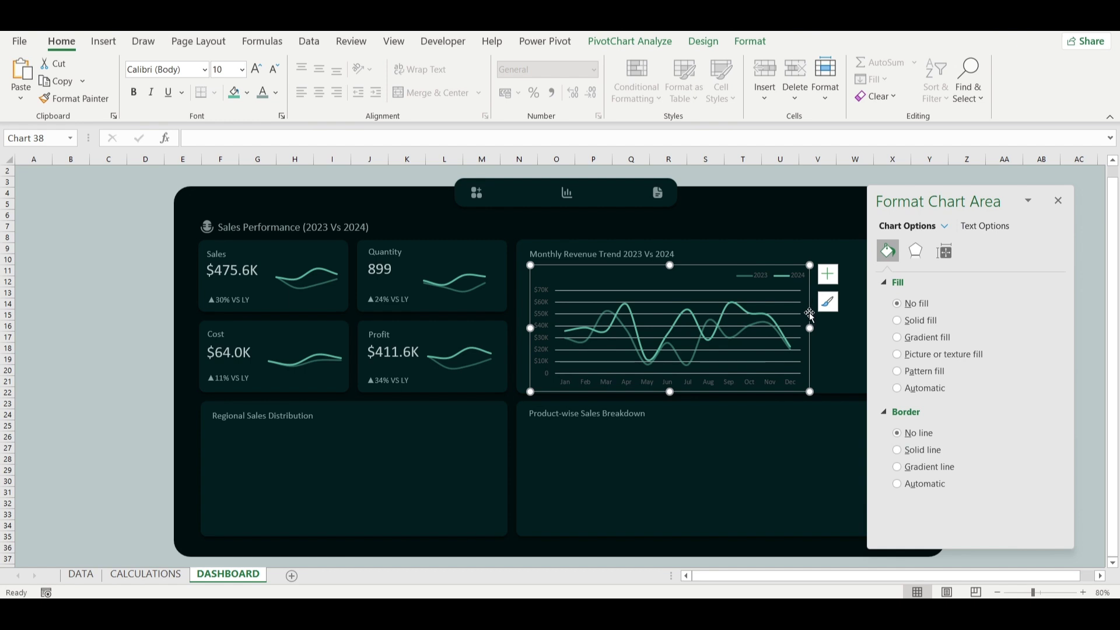
Set the transparency of the monthly revenue chart's major gridlines to 60%.
click(793, 307)
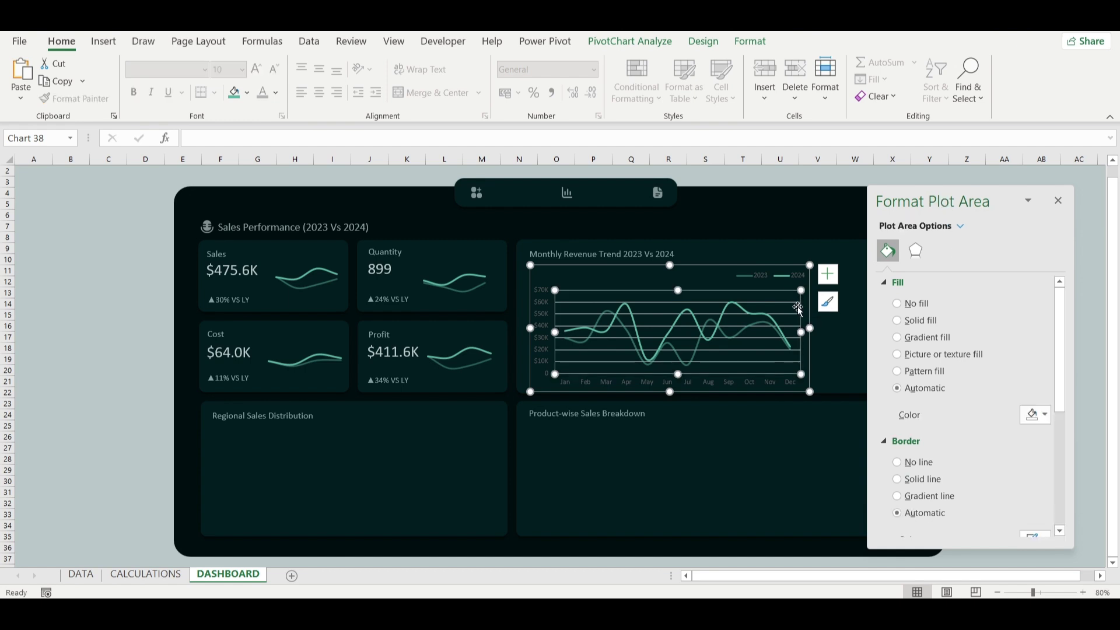
click(793, 307)
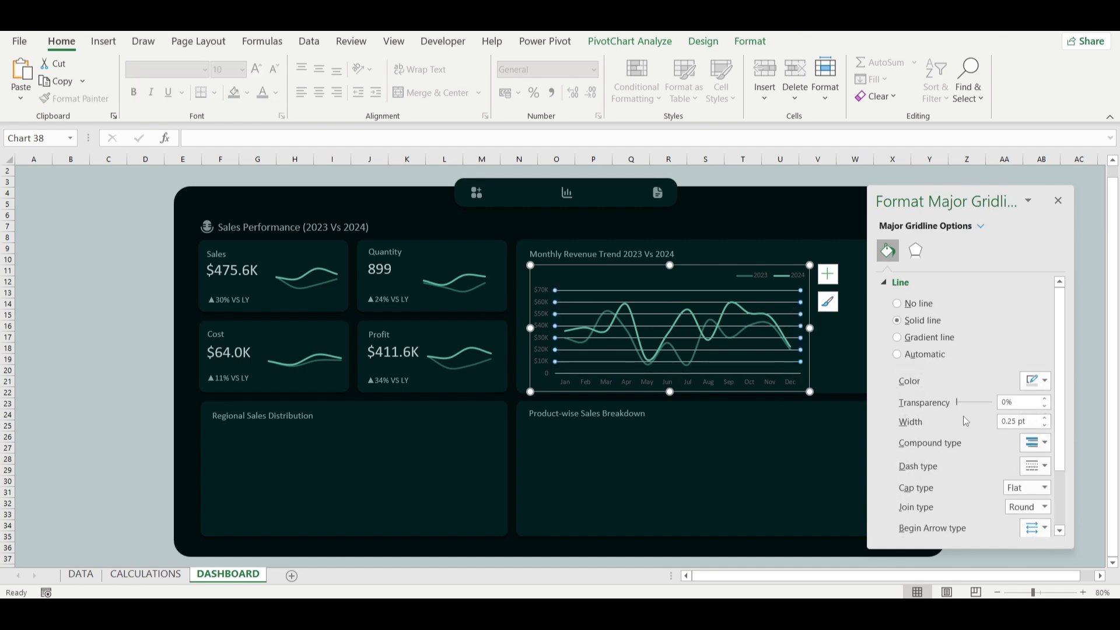
drag(956, 403, 977, 408)
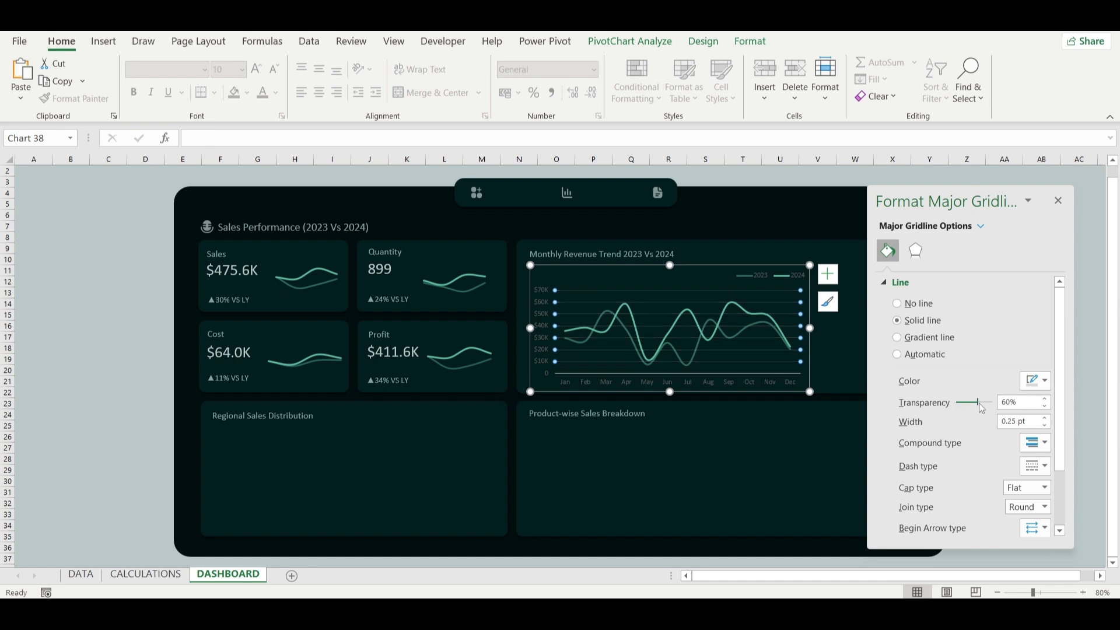
Enlarge the monthly revenue chart so it fills the Monthly Revenue Trend card in width and height.
scroll(846, 358, right, 4)
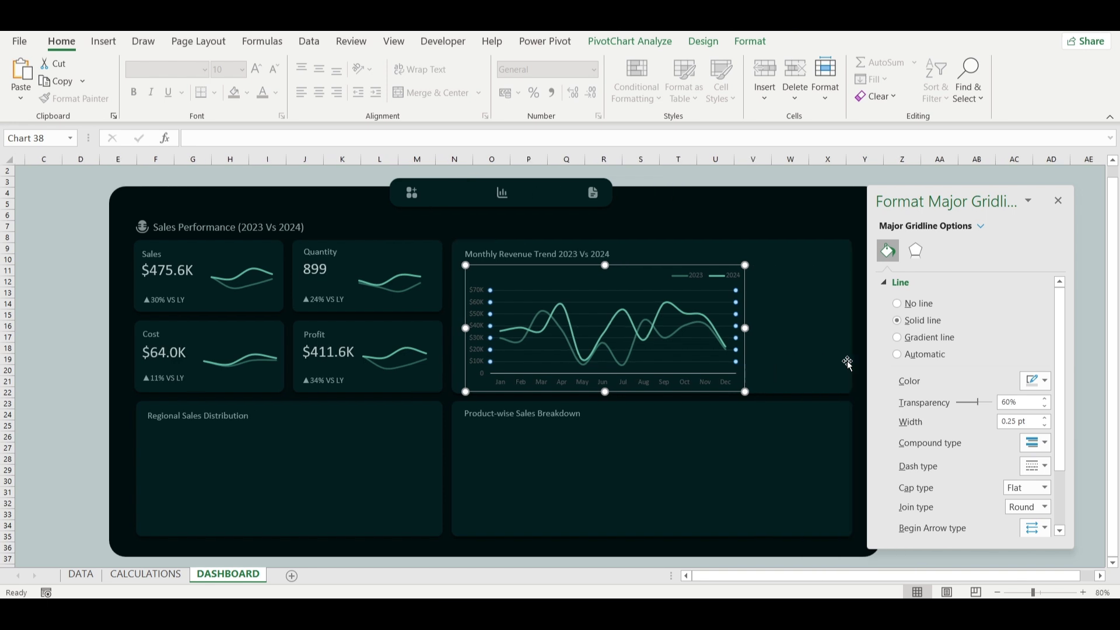
drag(664, 327, 765, 327)
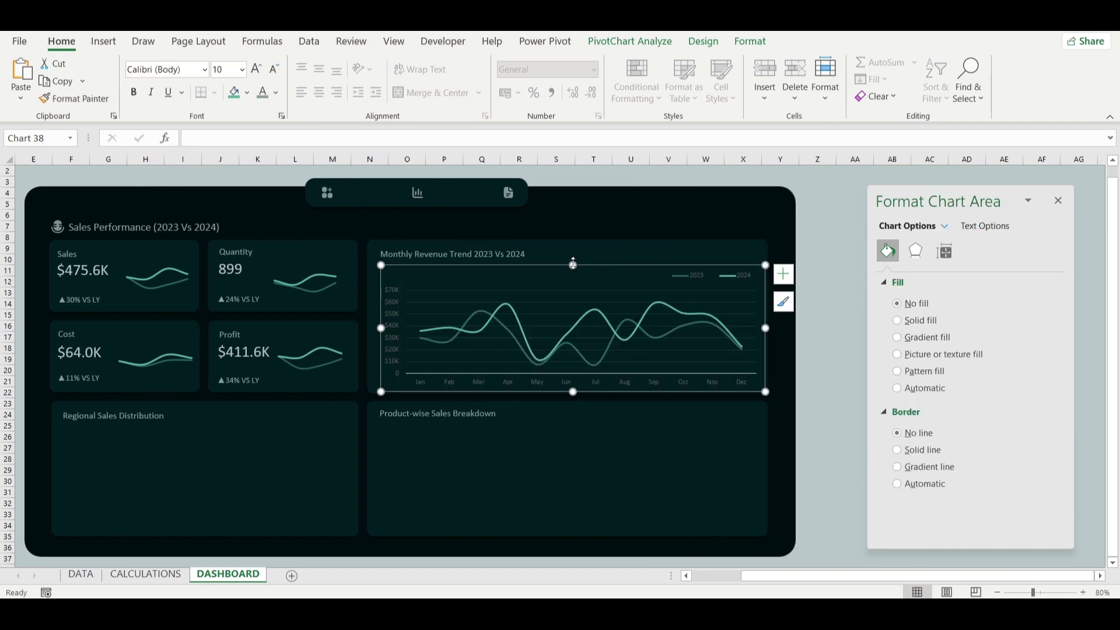
mouse_move(572, 263)
mouse_down()
mouse_move(565, 245)
mouse_move(573, 250)
mouse_up()
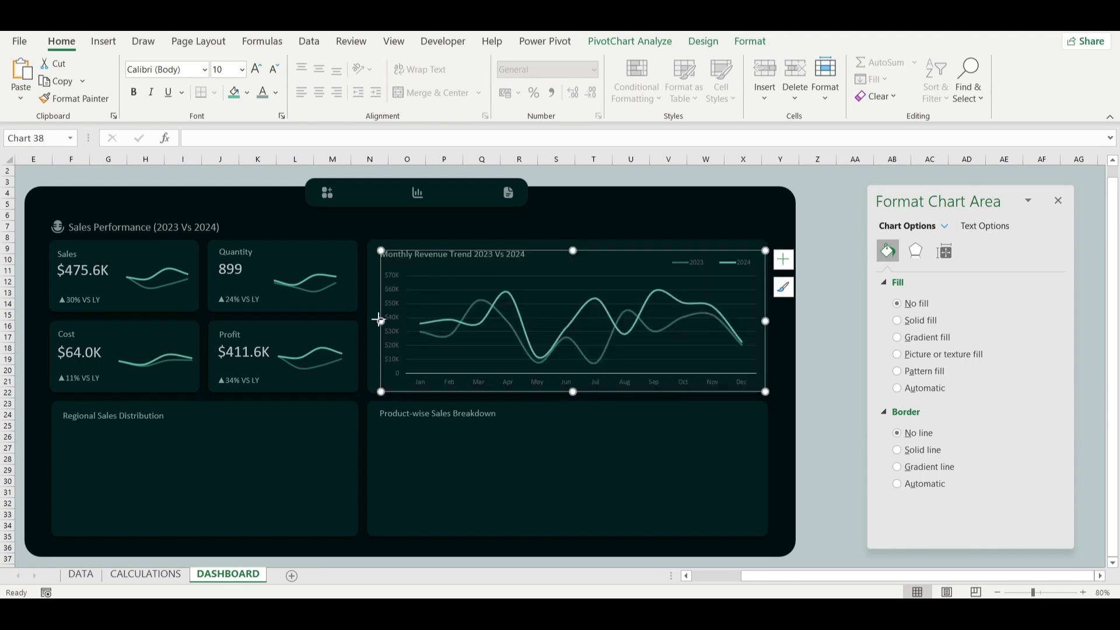
mouse_move(378, 320)
mouse_down()
mouse_move(359, 319)
mouse_move(370, 319)
mouse_up()
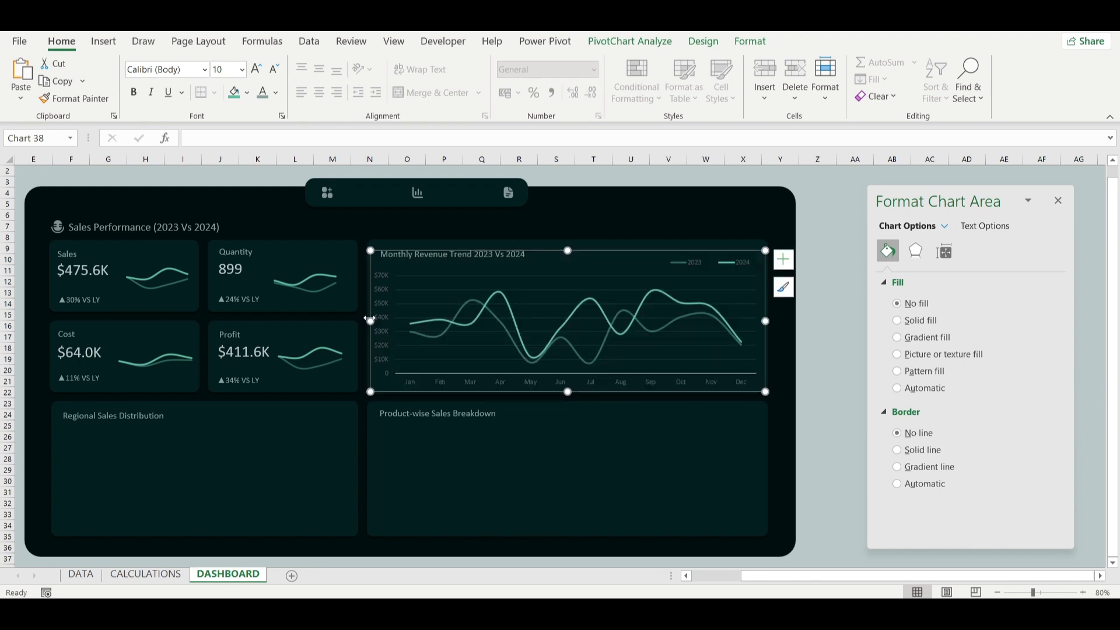
Remove the line of the monthly revenue chart's horizontal month axis.
click(576, 376)
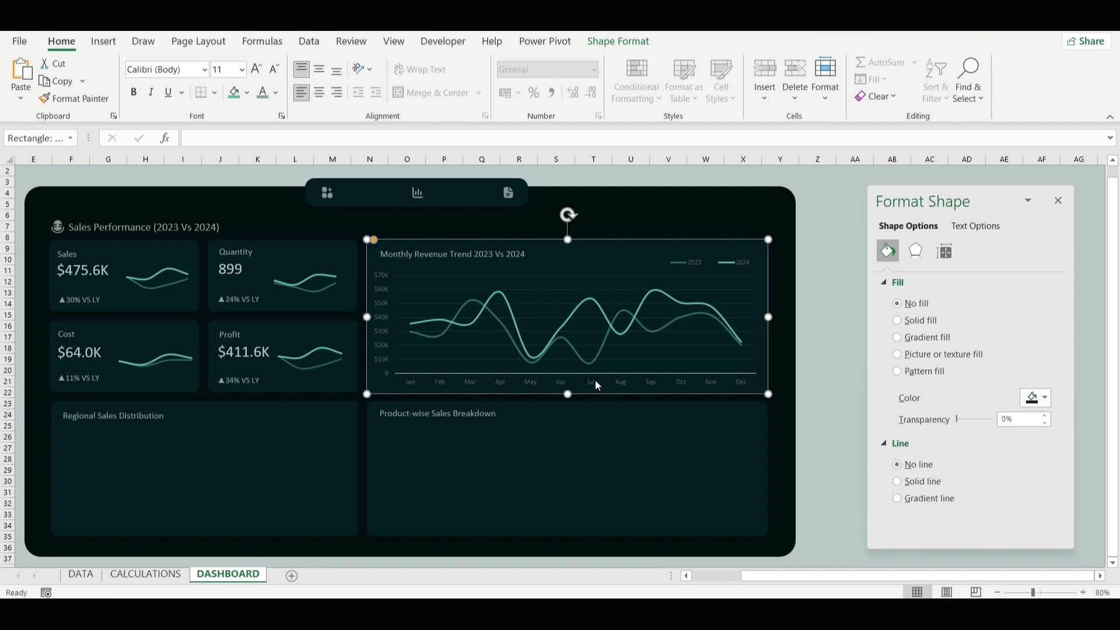
click(623, 385)
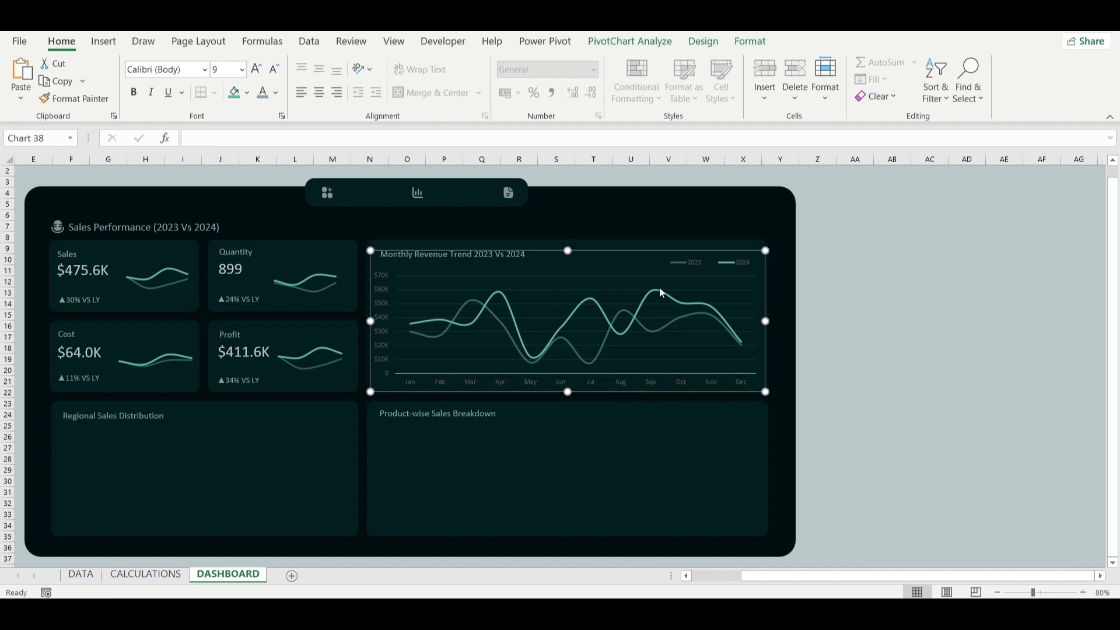
key(super+Tab)
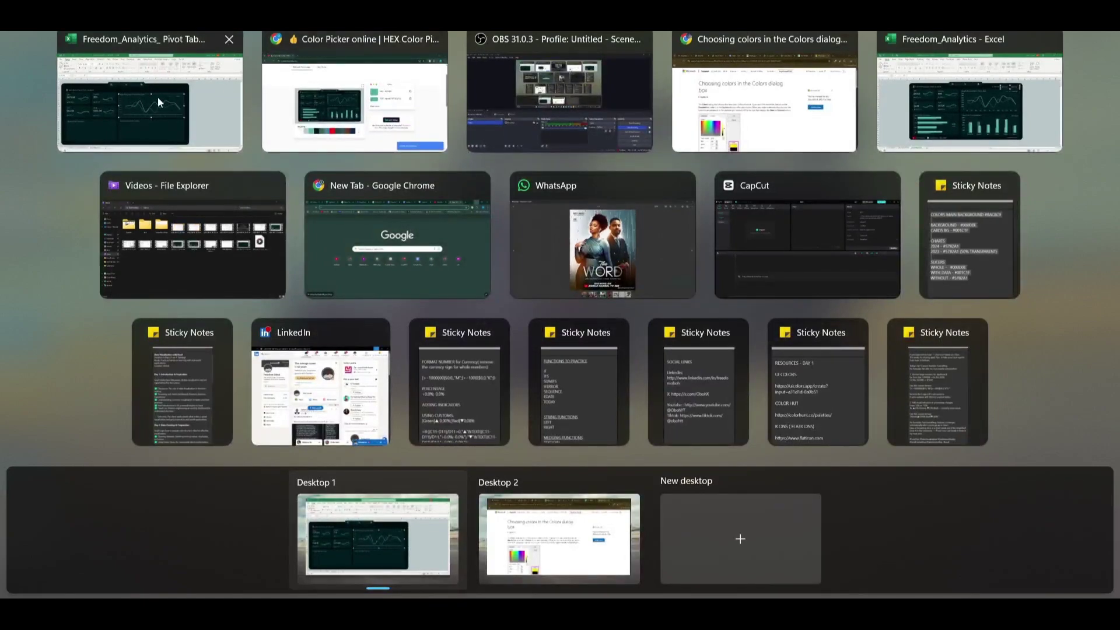
click(157, 97)
click(732, 378)
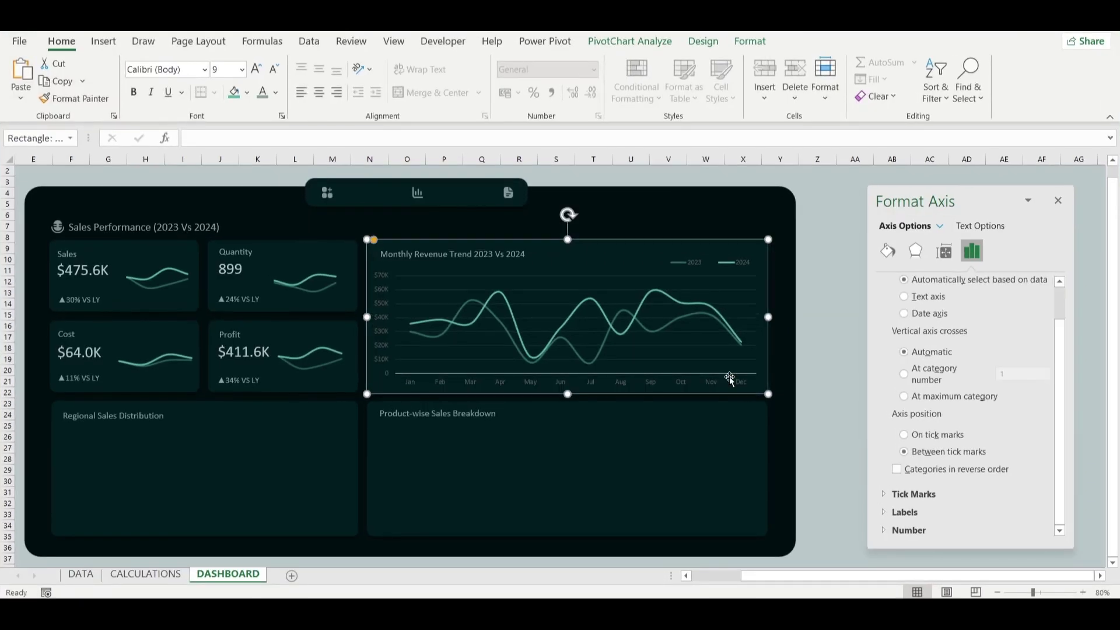
click(739, 383)
click(742, 385)
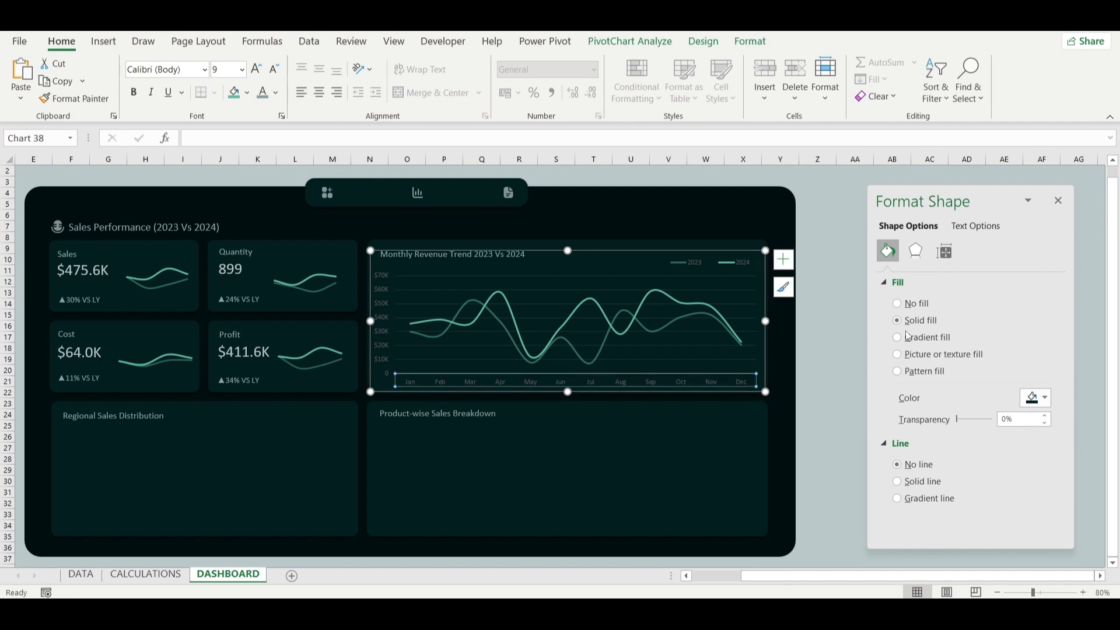
click(888, 250)
click(899, 466)
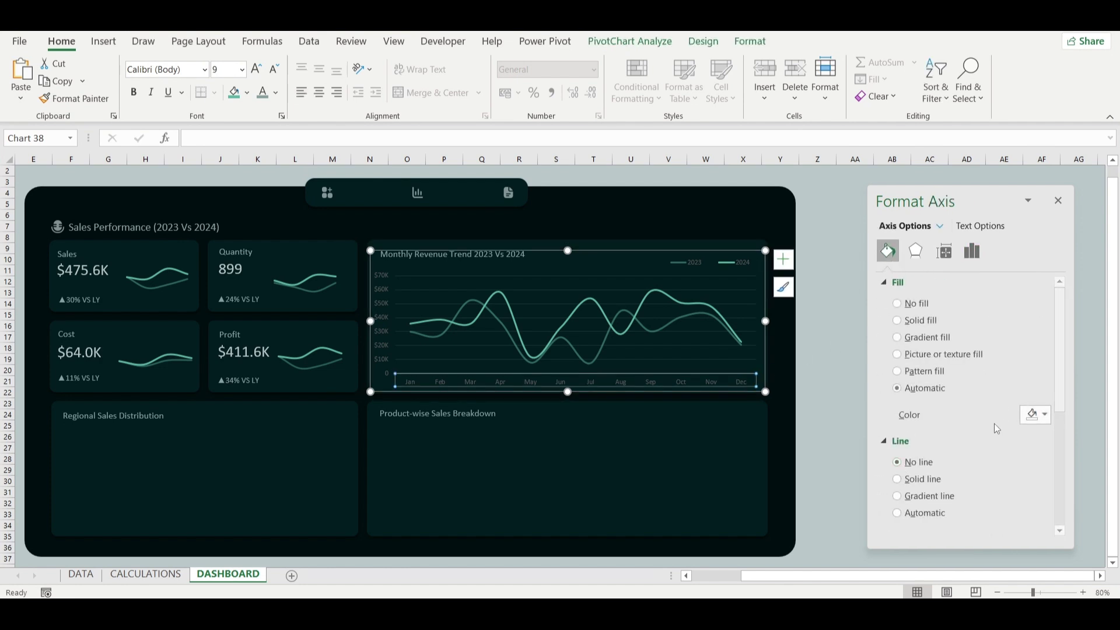
Apply a lighter font colour to the monthly revenue chart's axis labels and legend, and deselect the chart.
click(760, 346)
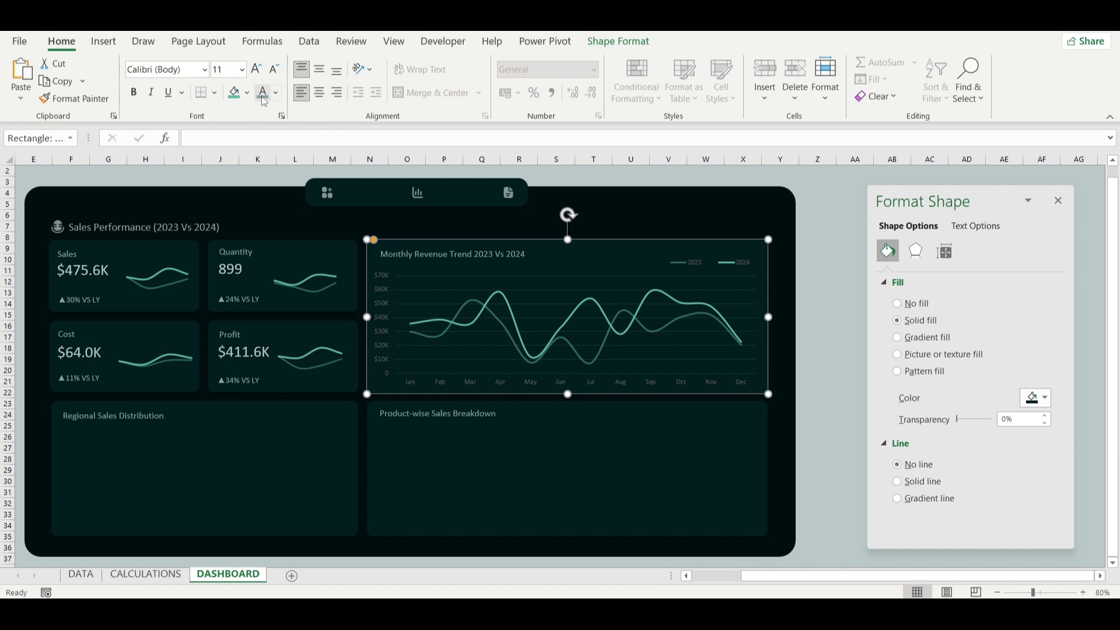
click(390, 275)
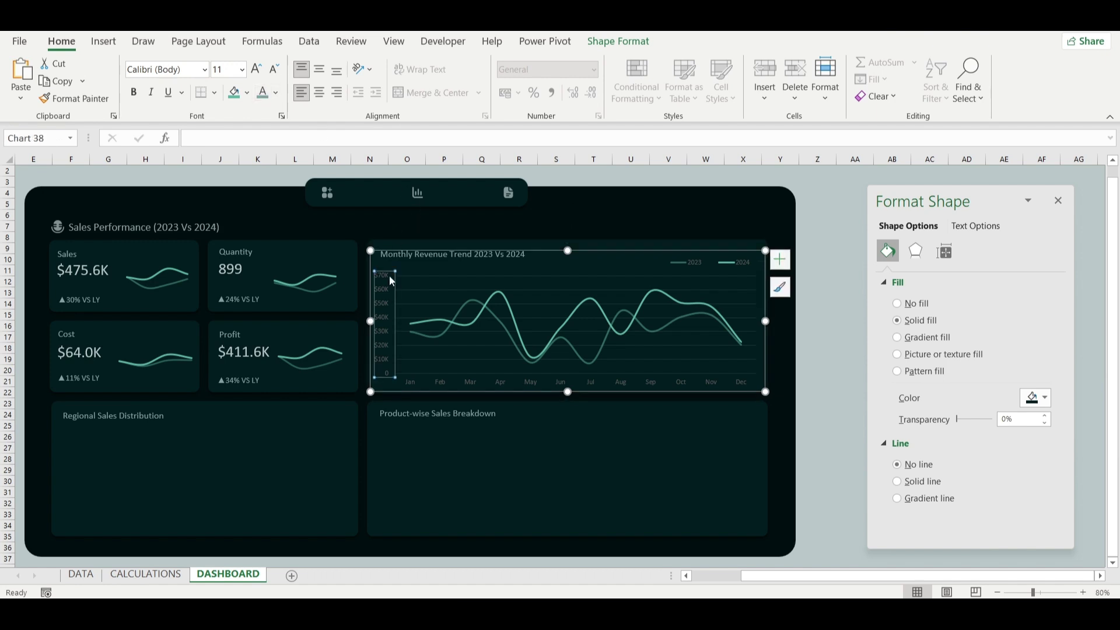
click(472, 252)
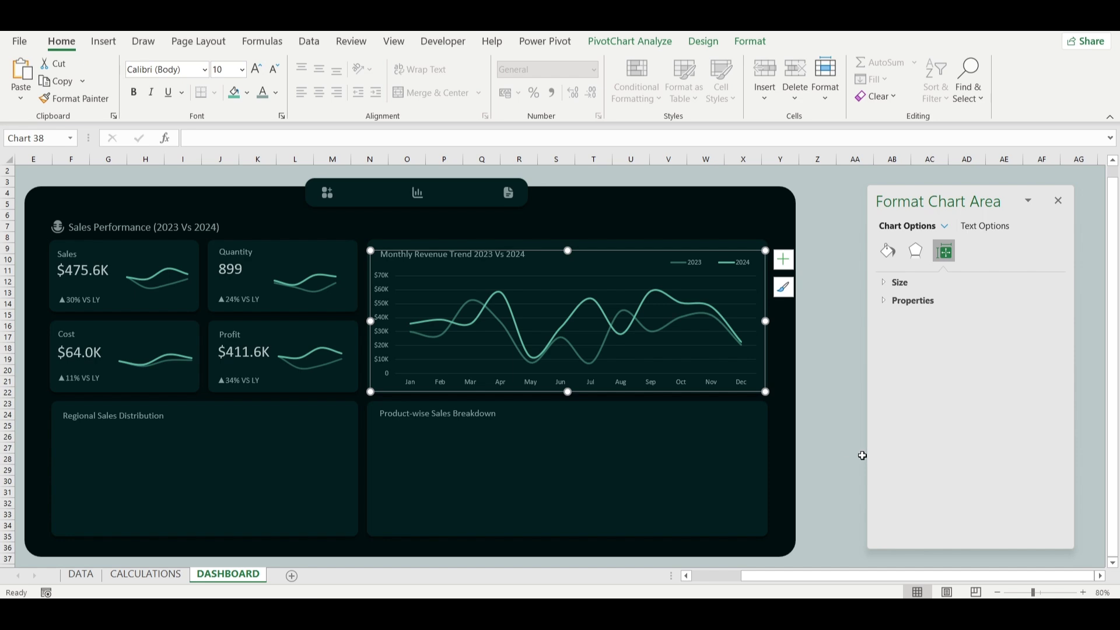
click(817, 447)
scroll(817, 448, left, 1)
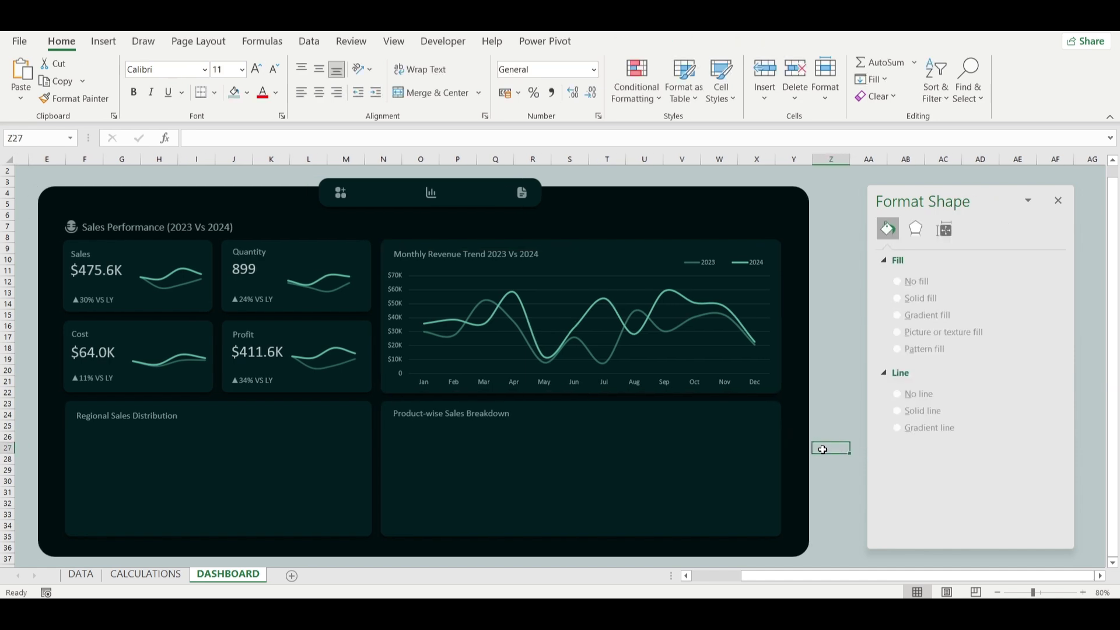
Insert a clustered column chart from the PRODUCT pivot table on the CALCULATIONS sheet.
click(145, 575)
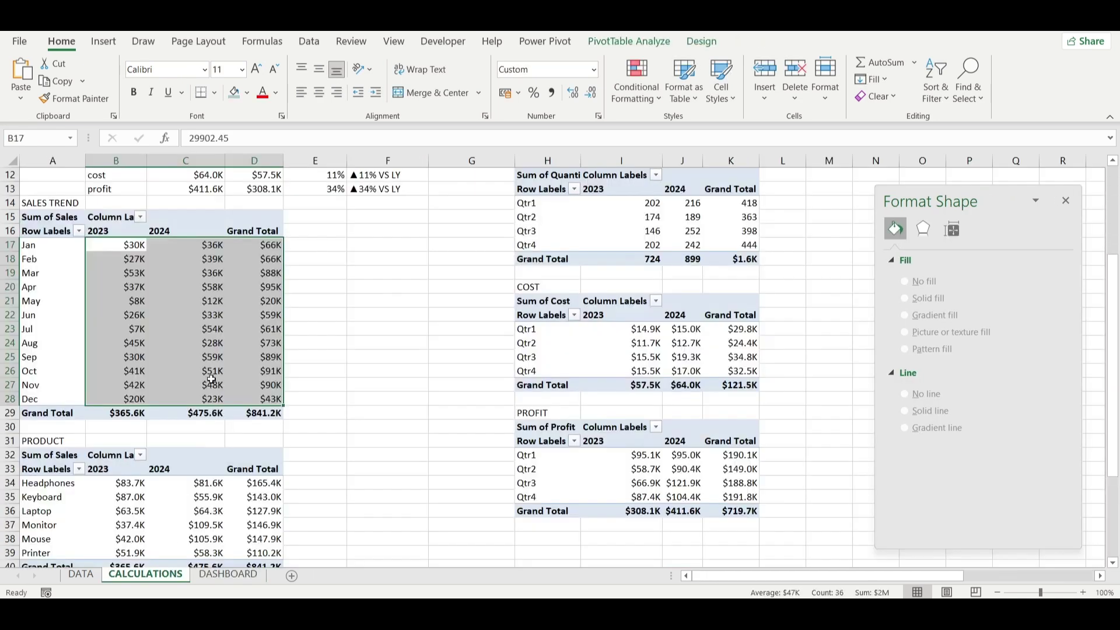
scroll(208, 376, down, 5)
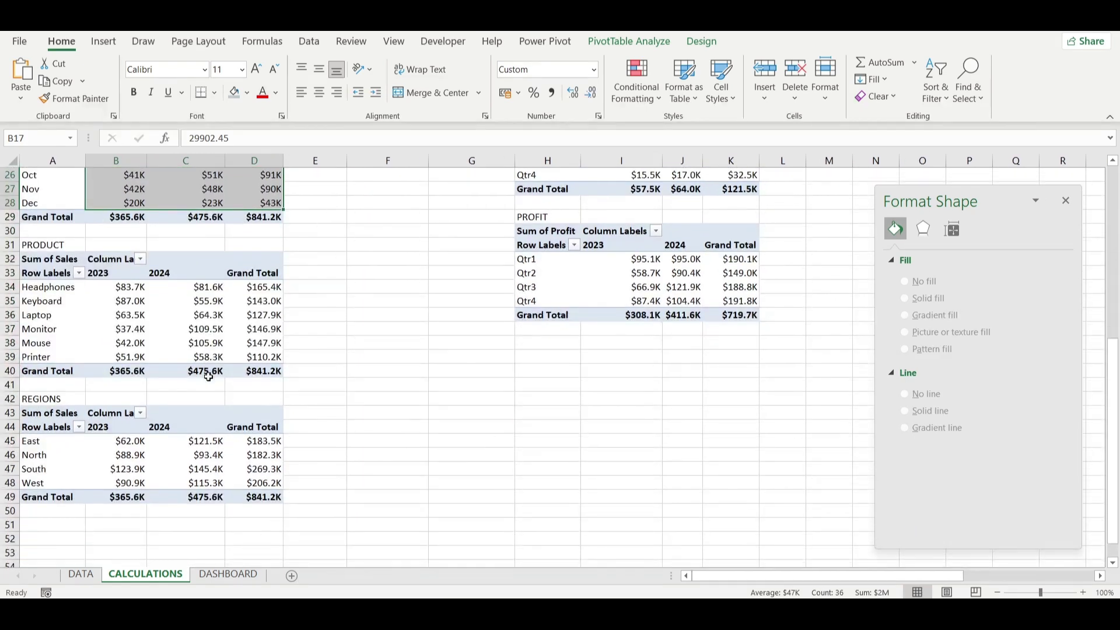
click(123, 311)
click(105, 41)
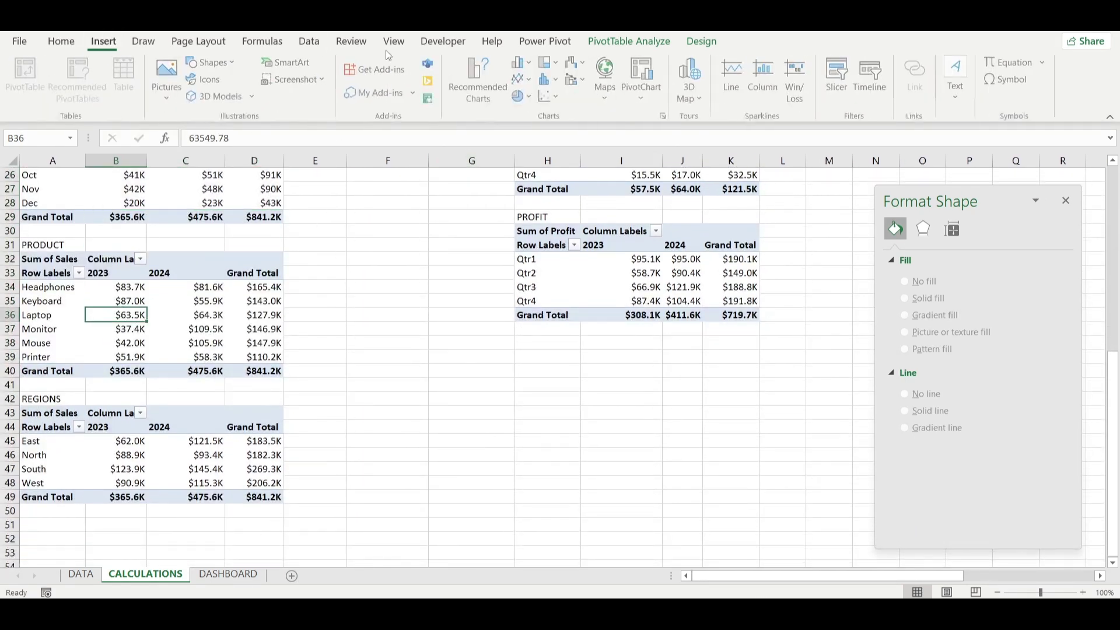
click(480, 75)
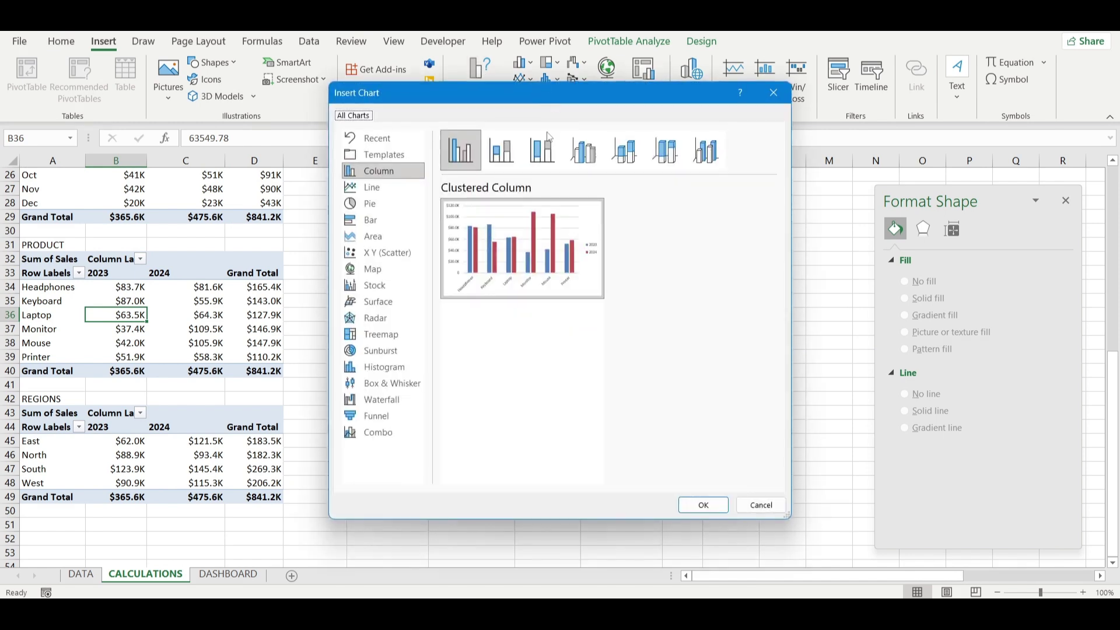
click(510, 162)
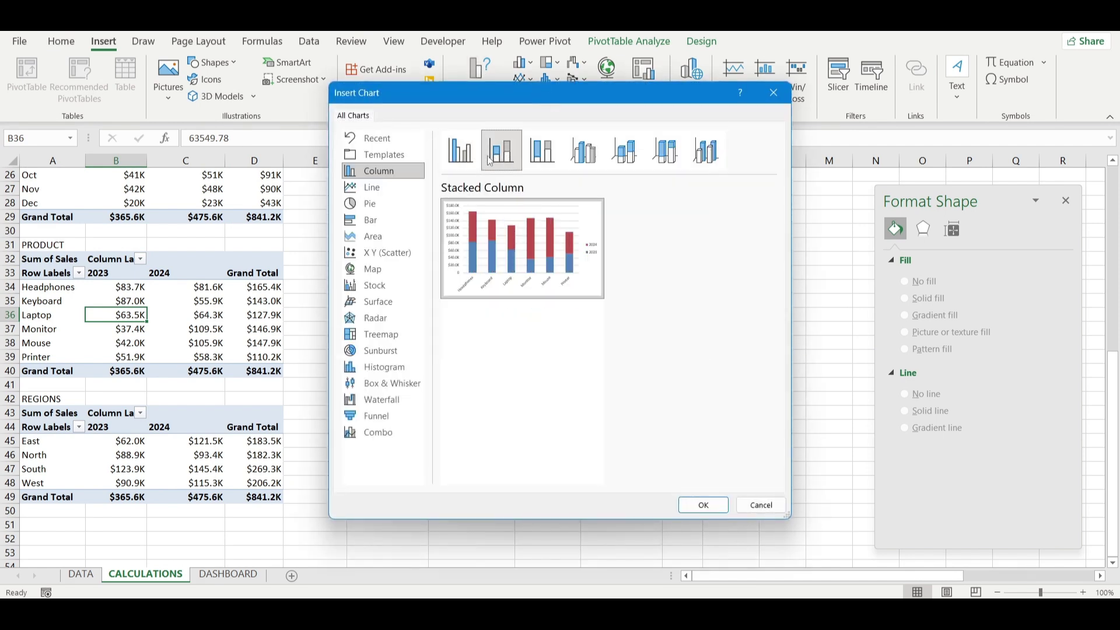
click(459, 150)
click(703, 505)
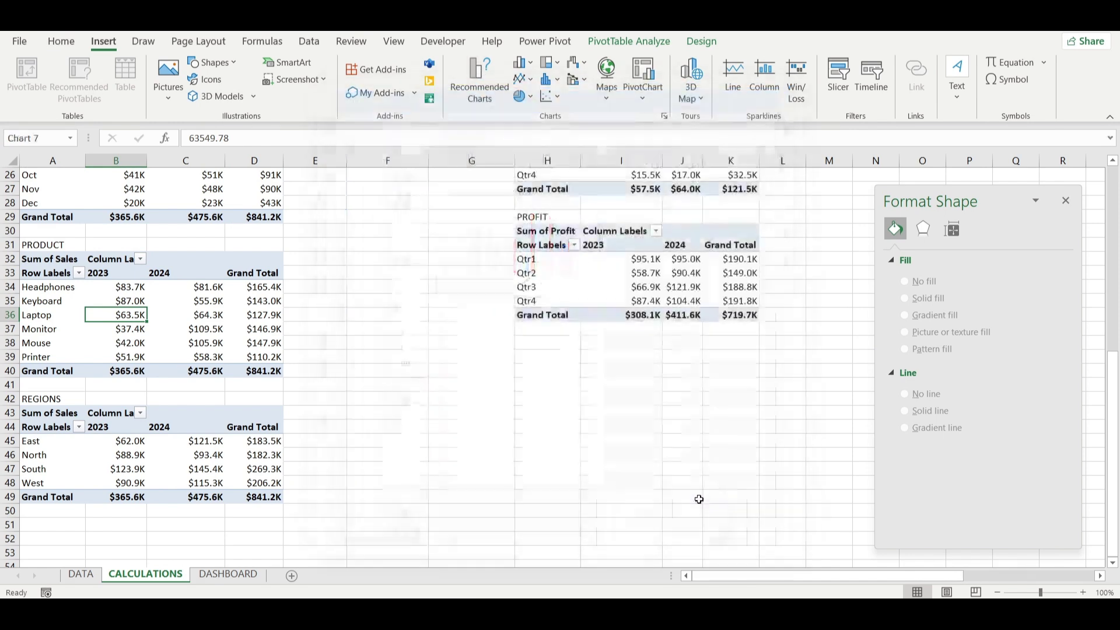
Widen the product column chart, place it beside the PRODUCT pivot table and hide all its field buttons.
drag(738, 368, 869, 368)
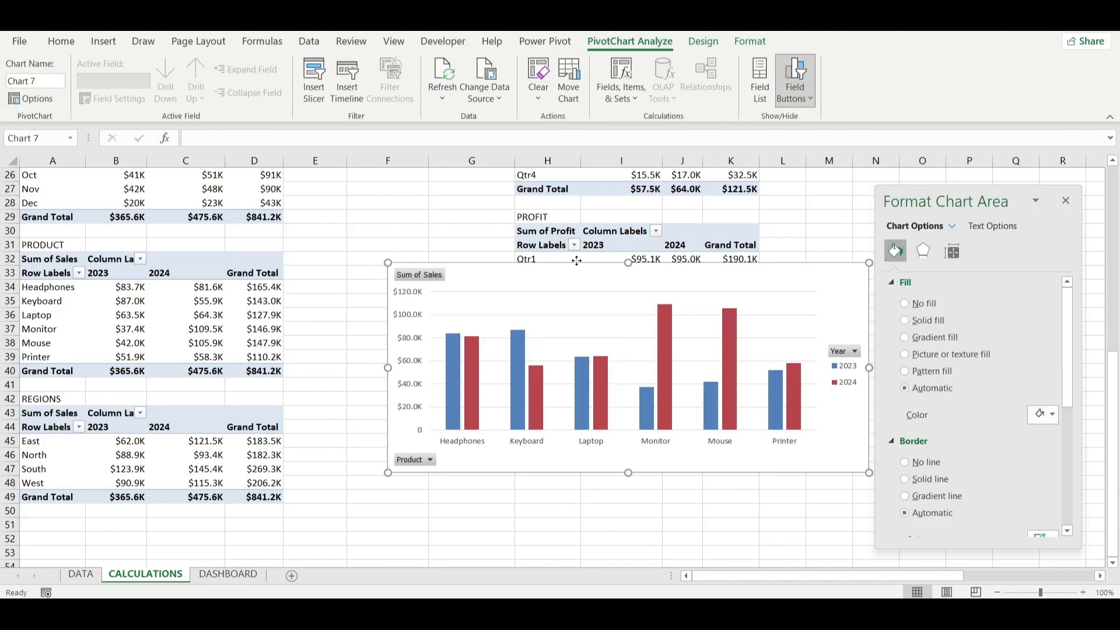
drag(576, 266, 486, 281)
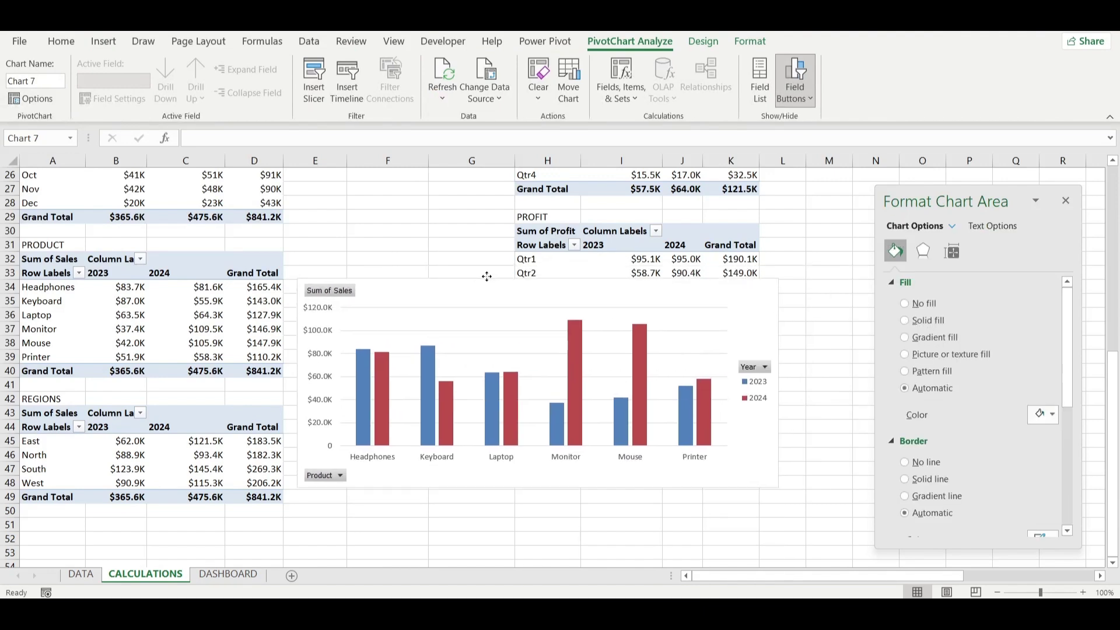
click(812, 65)
Set the product chart's legend position to Top and move the legend into the chart's upper-right corner.
click(767, 396)
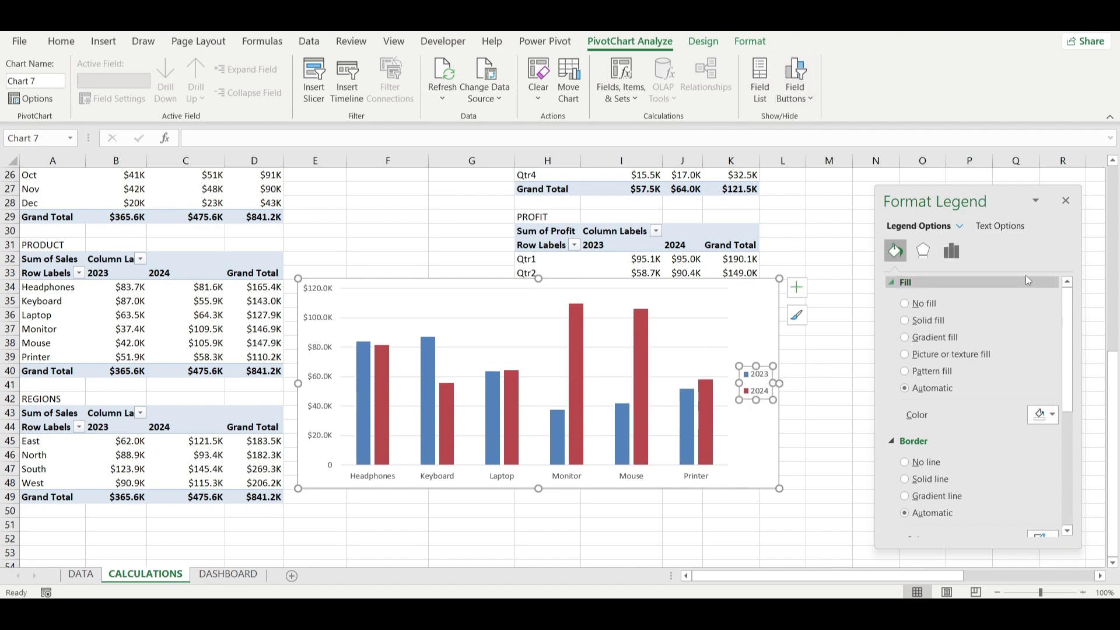
click(951, 251)
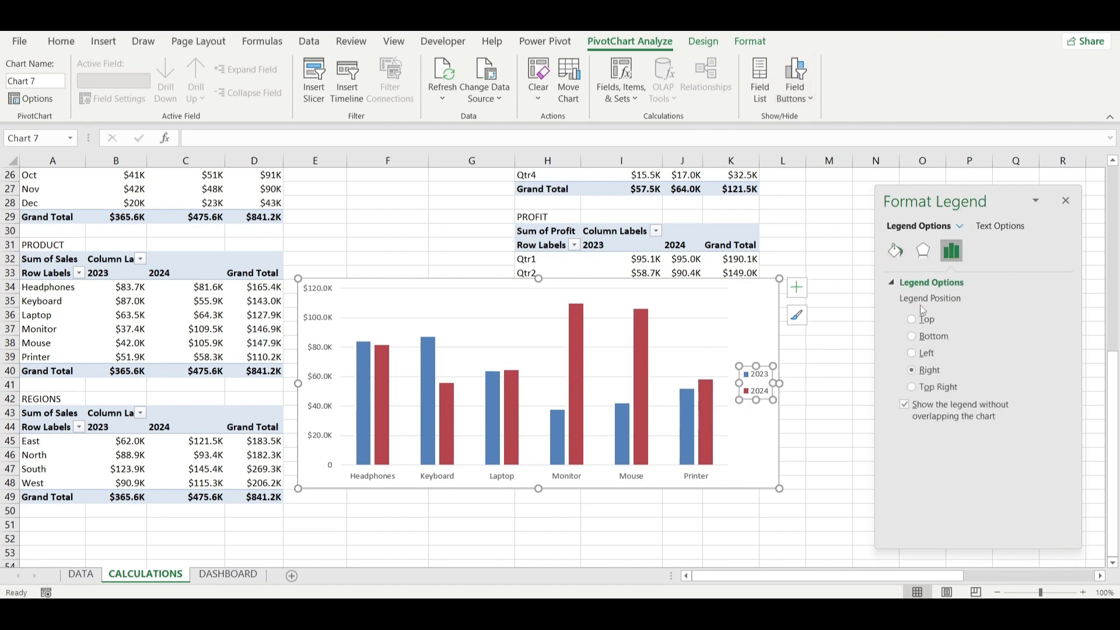
click(921, 319)
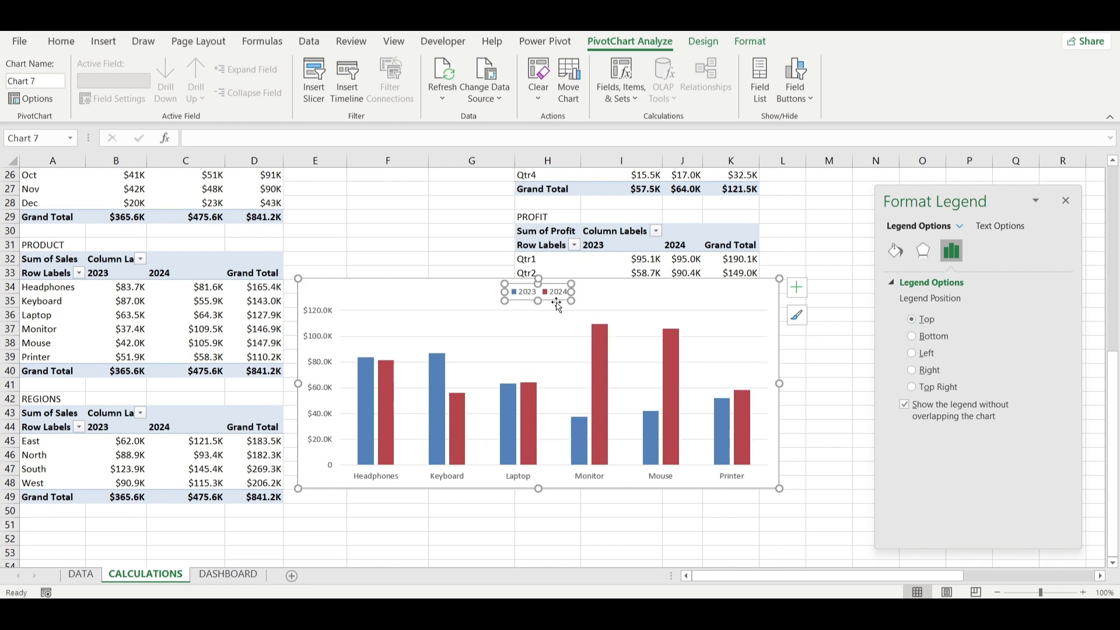
drag(557, 303, 744, 294)
click(563, 286)
Fill the 2024 columns of the product chart with the recently used green.
click(663, 377)
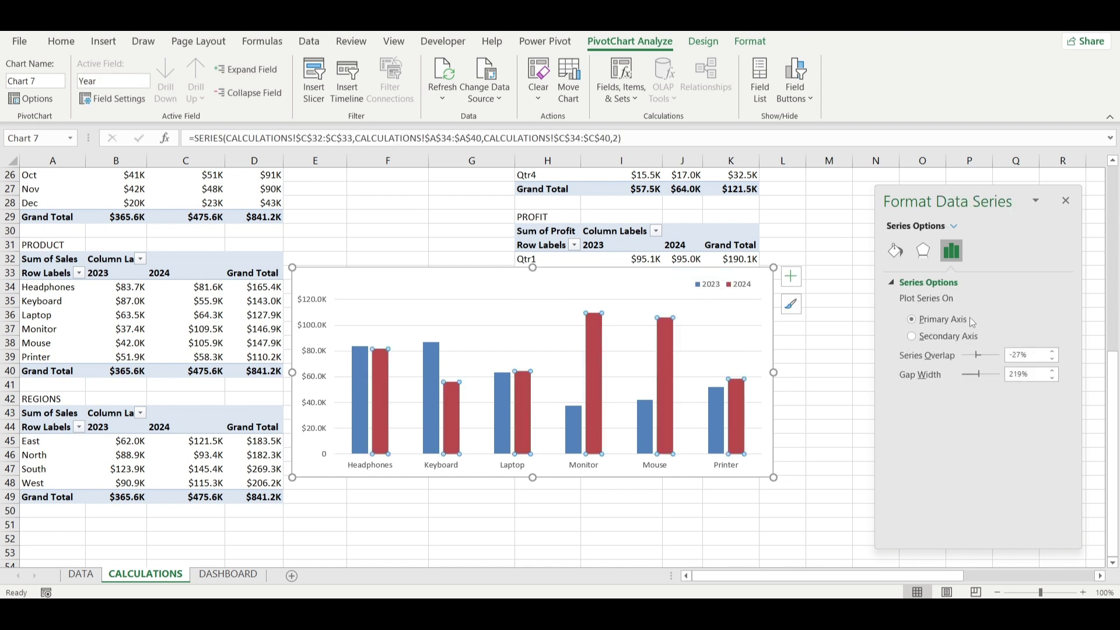
click(895, 250)
click(1045, 435)
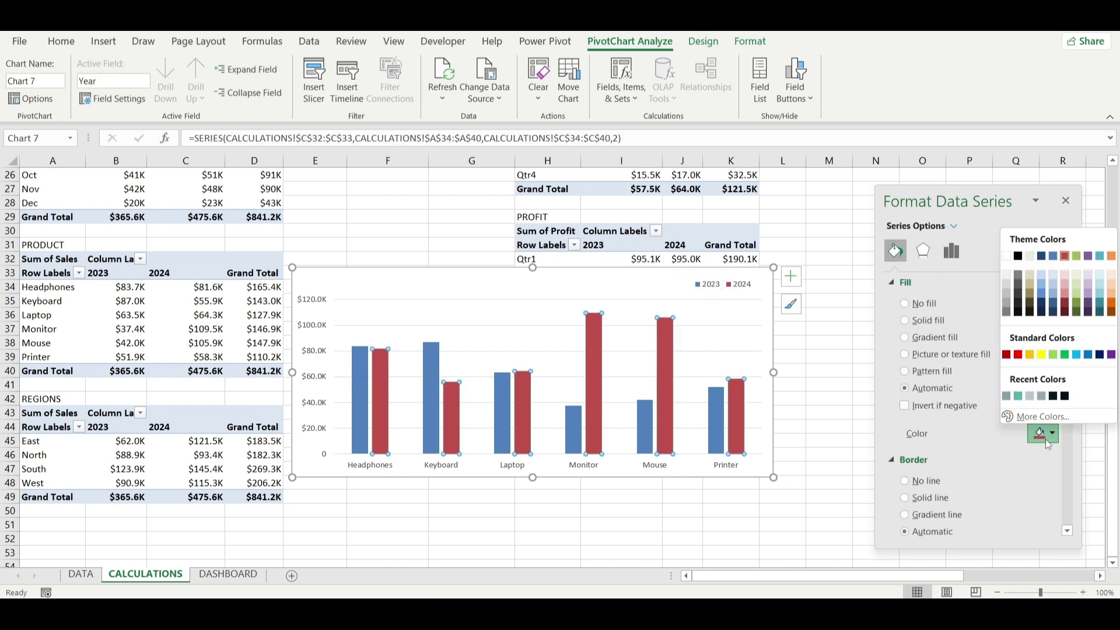
click(1021, 400)
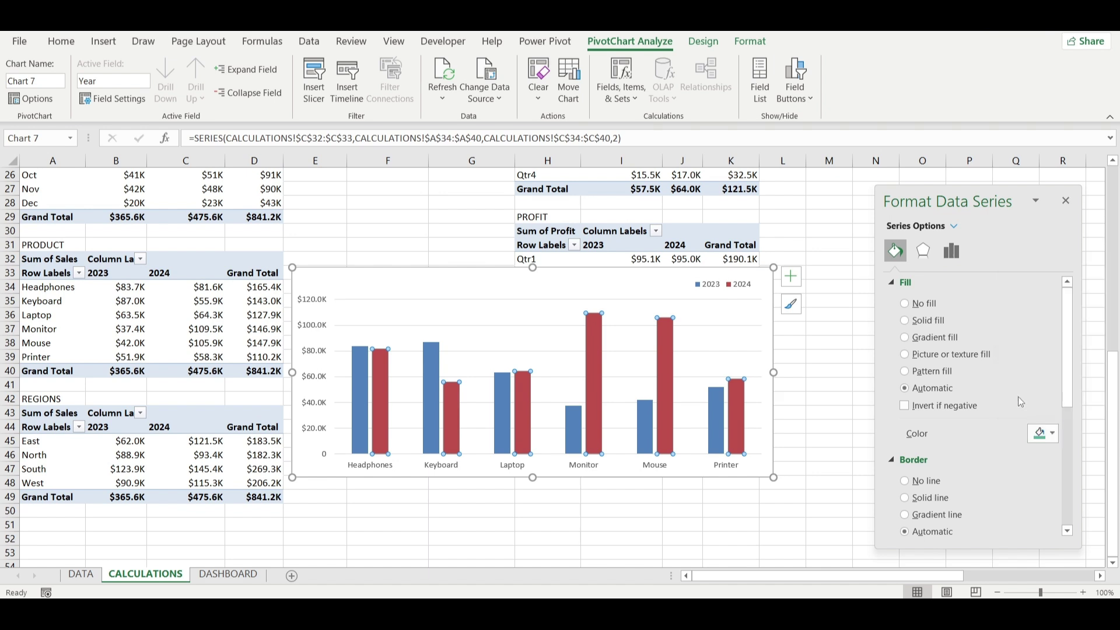
Fill the 2023 columns of the product chart with the same green at 56% transparency.
click(709, 434)
click(1045, 433)
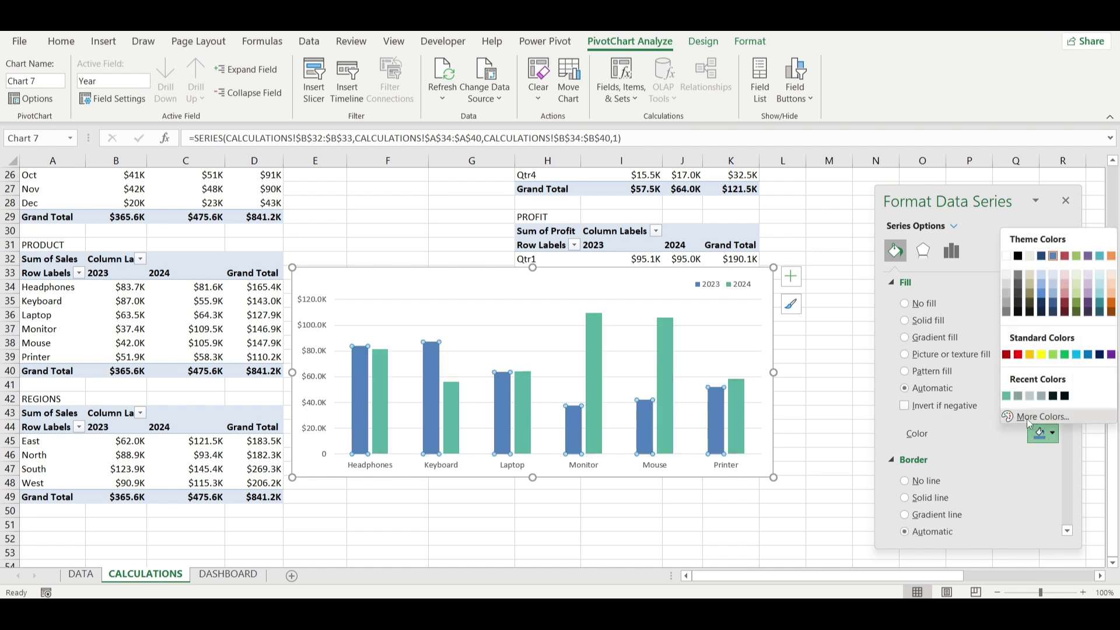
click(1004, 396)
drag(965, 456, 985, 461)
Delete the product chart's major gridlines and remove the decimal place from the PRODUCT pivot table's values.
click(683, 349)
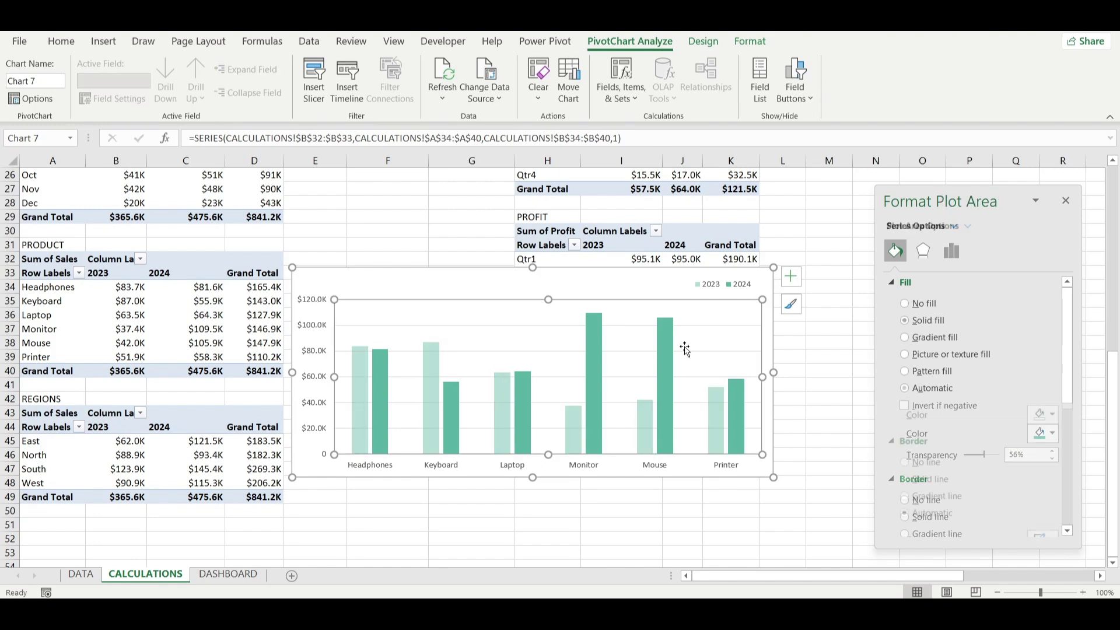
click(711, 350)
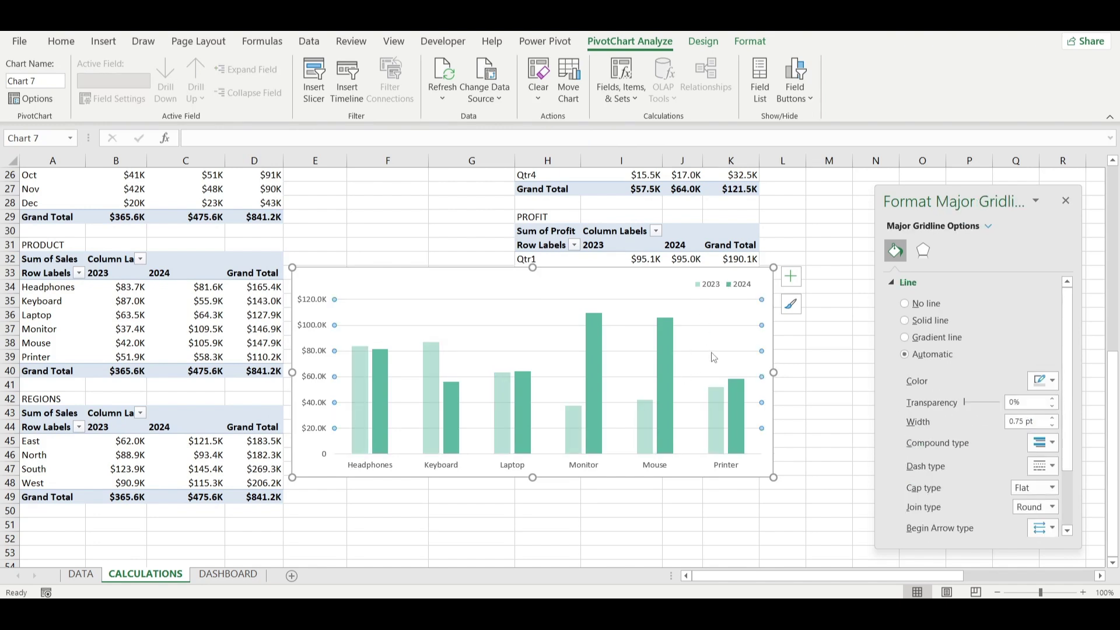
key(Delete)
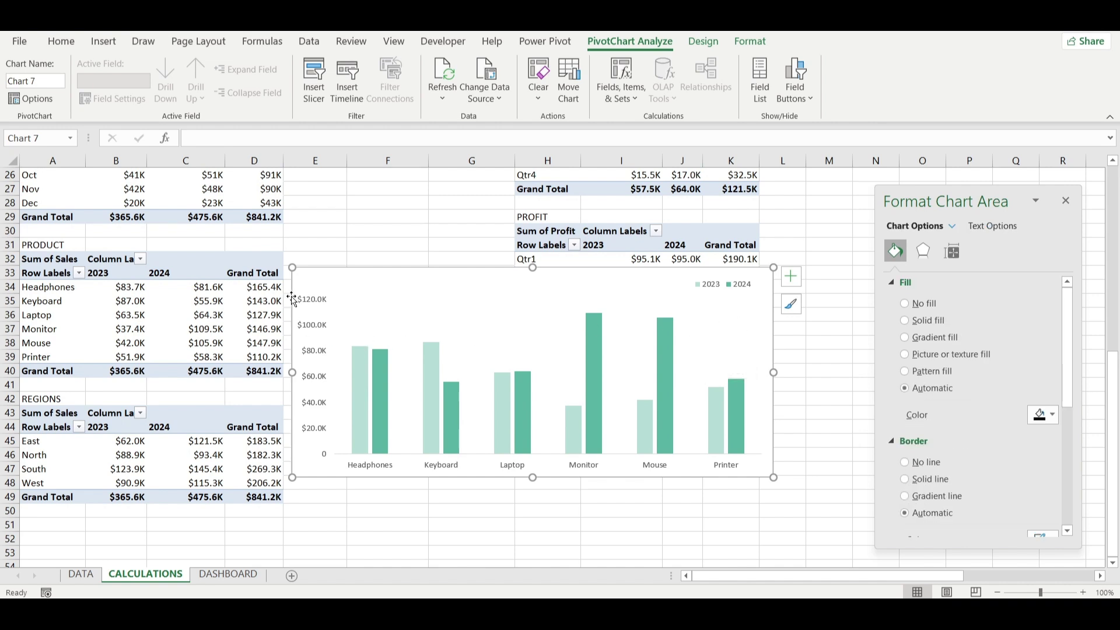
drag(121, 288, 272, 371)
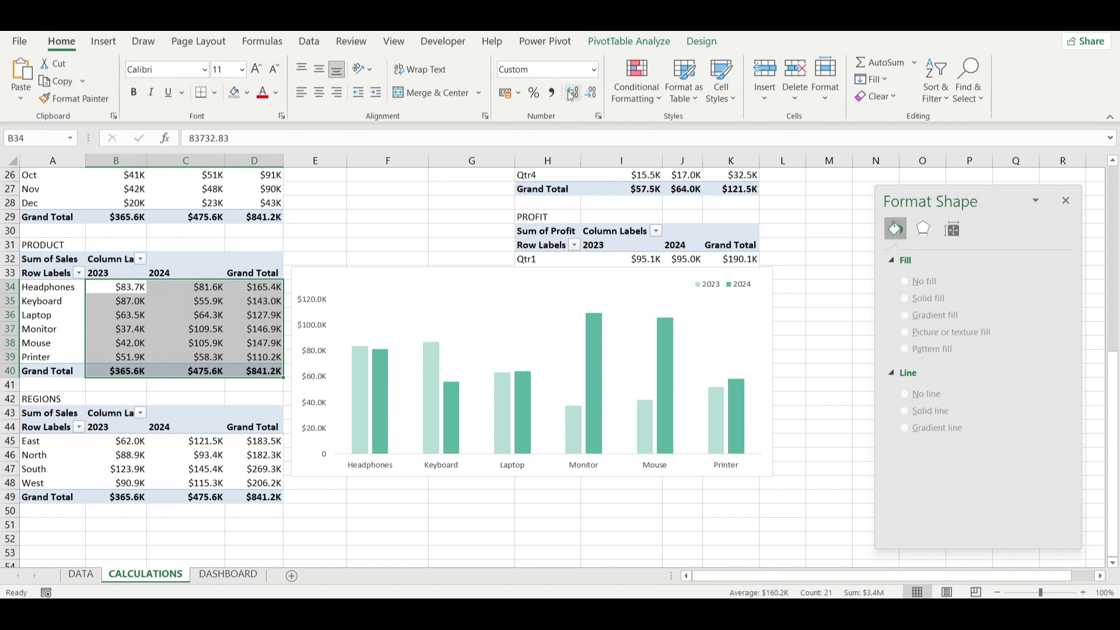
click(588, 94)
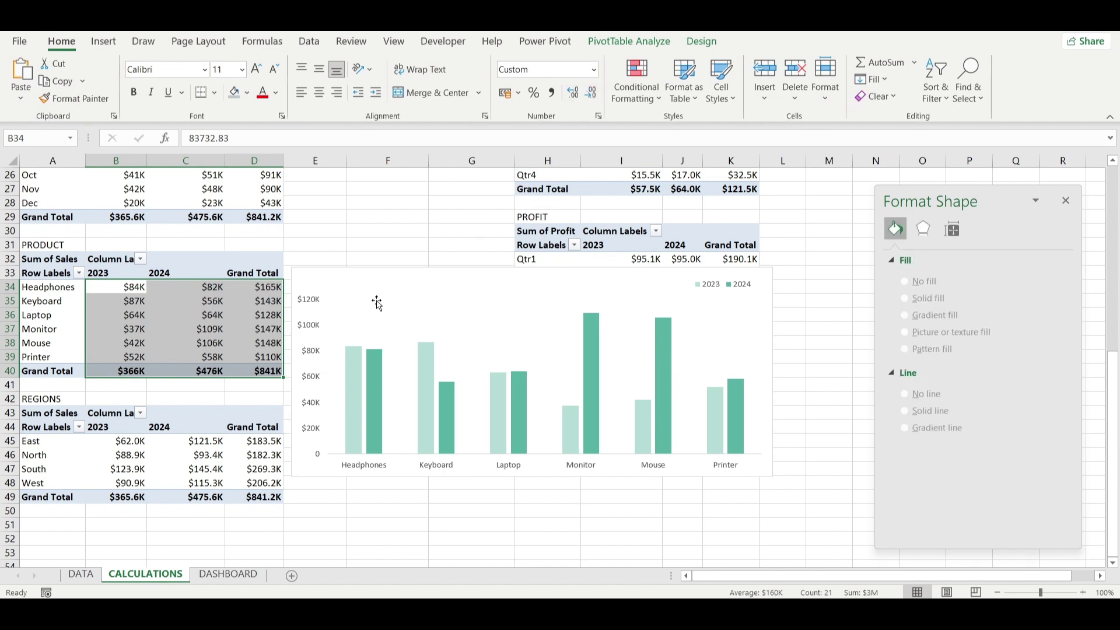
Set the product chart area to no fill and no border line, and shrink the chart from its upper-left corner.
click(446, 269)
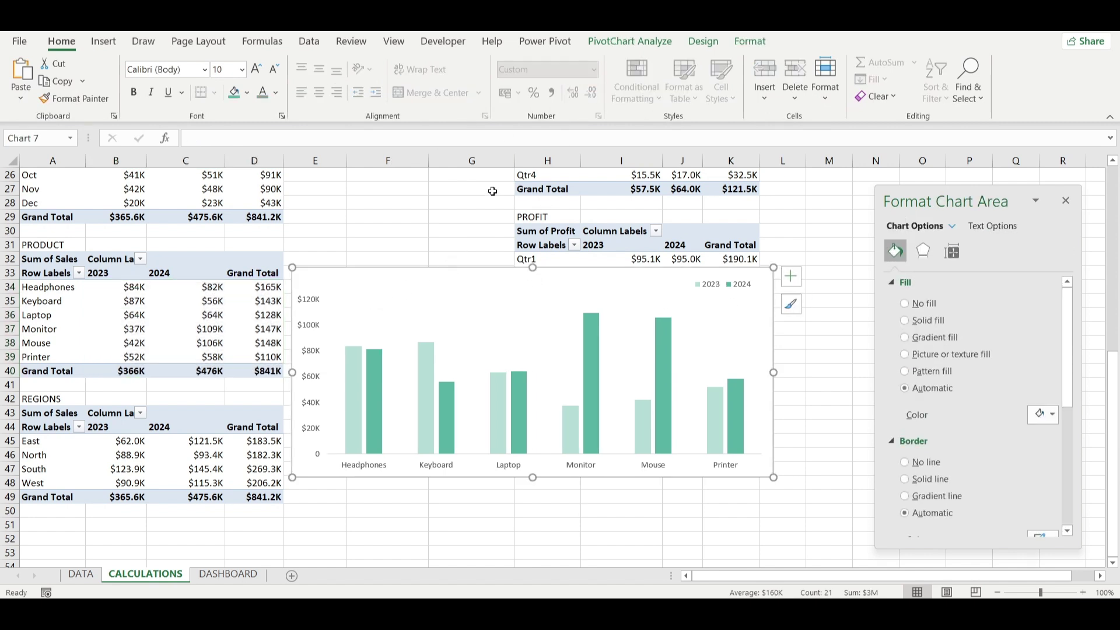
click(904, 303)
click(904, 433)
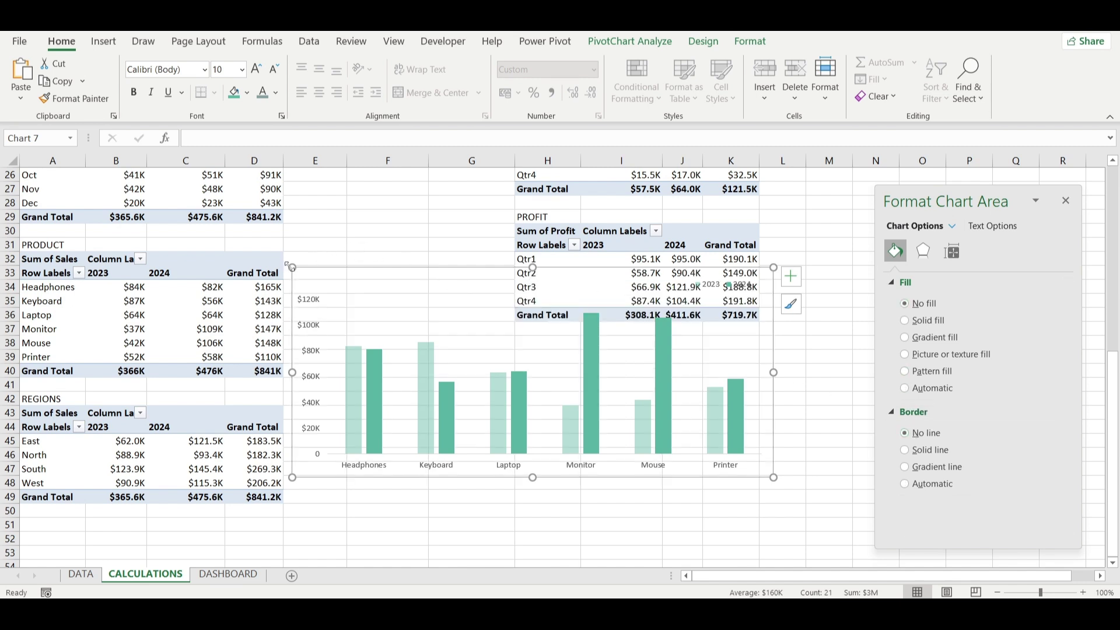
drag(288, 265, 356, 323)
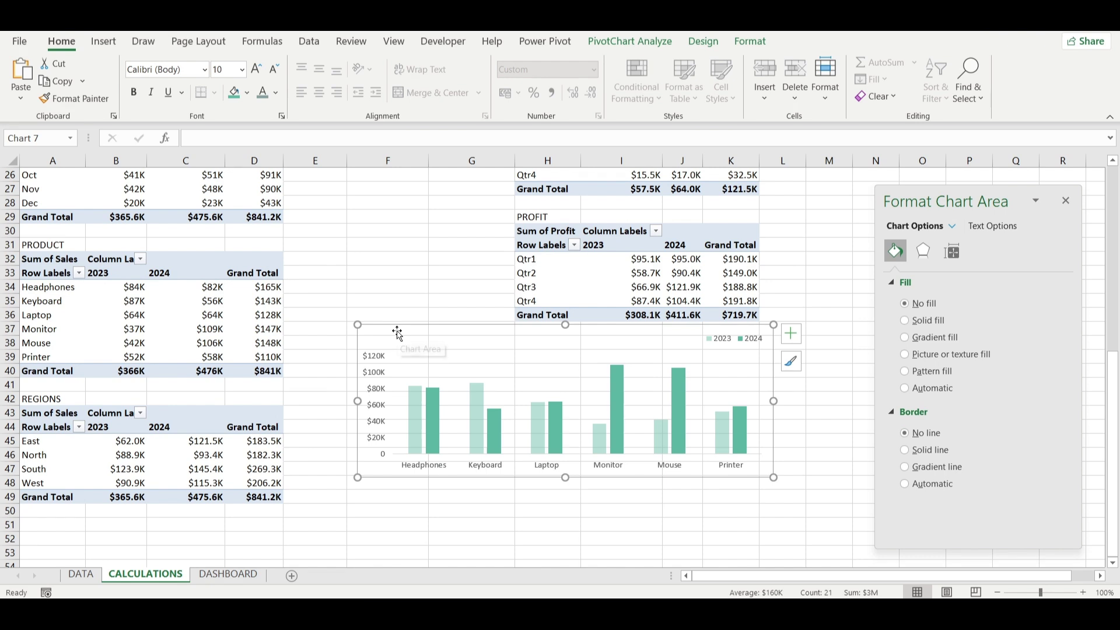
Cut the product chart to the DASHBOARD sheet and place it in the Product-wise Sales Breakdown card.
key(ctrl+x)
click(221, 576)
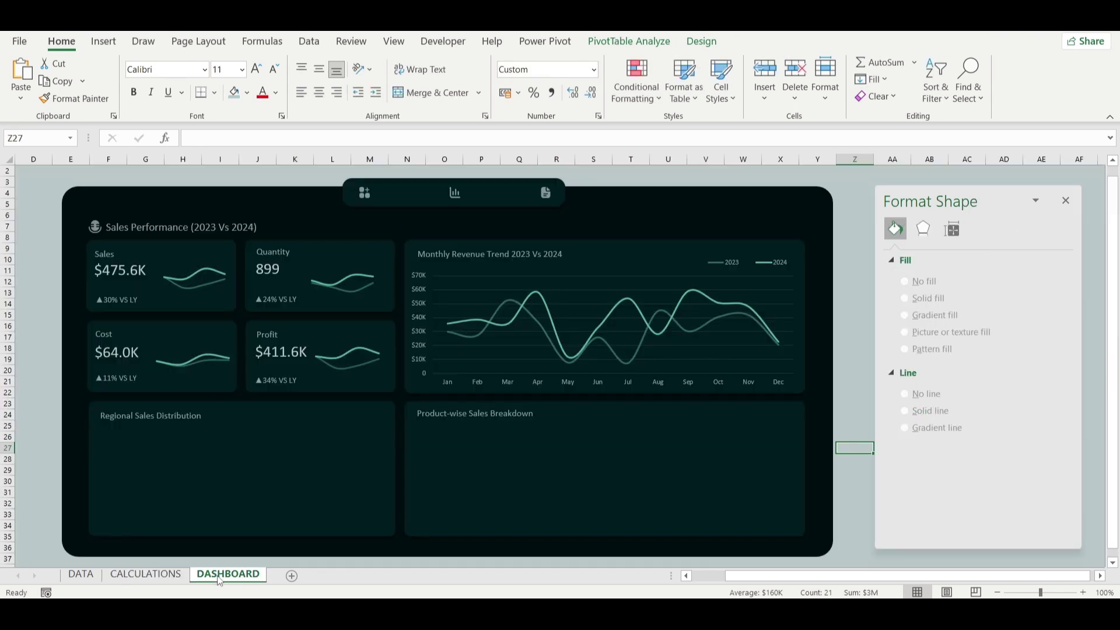
key(ctrl+v)
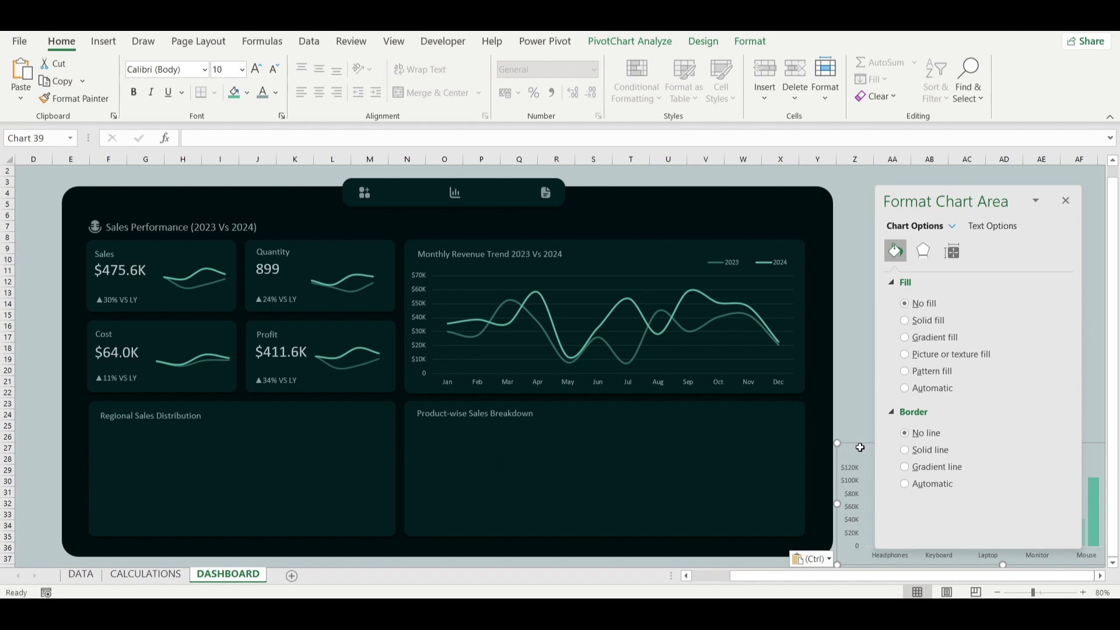
drag(855, 447, 438, 414)
Set the series overlap of the product chart's columns to 70%.
click(597, 519)
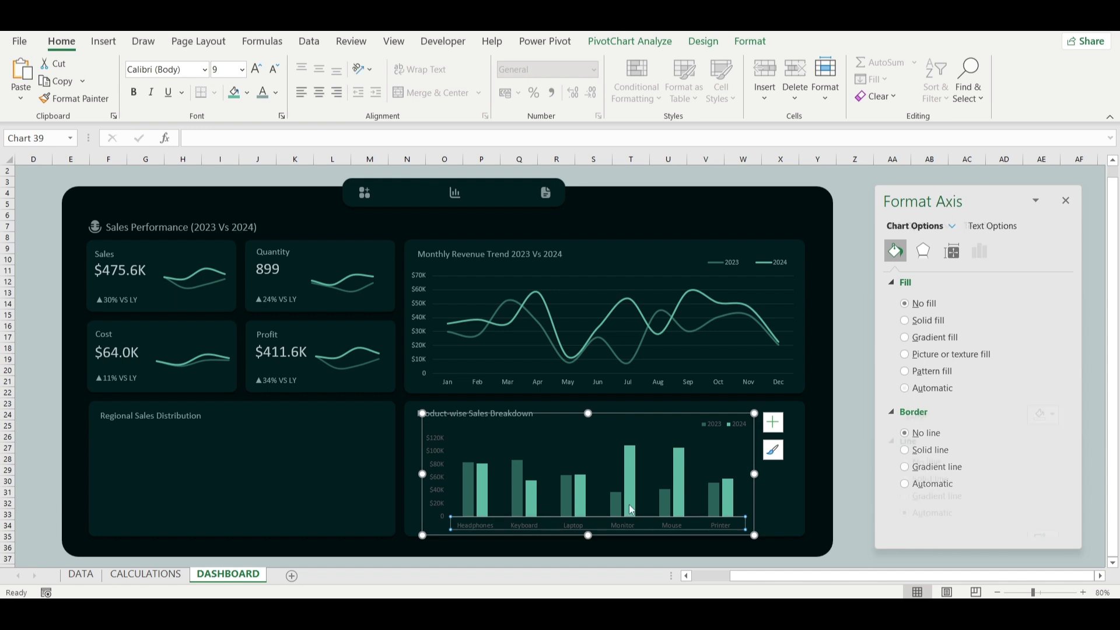
click(682, 465)
click(951, 251)
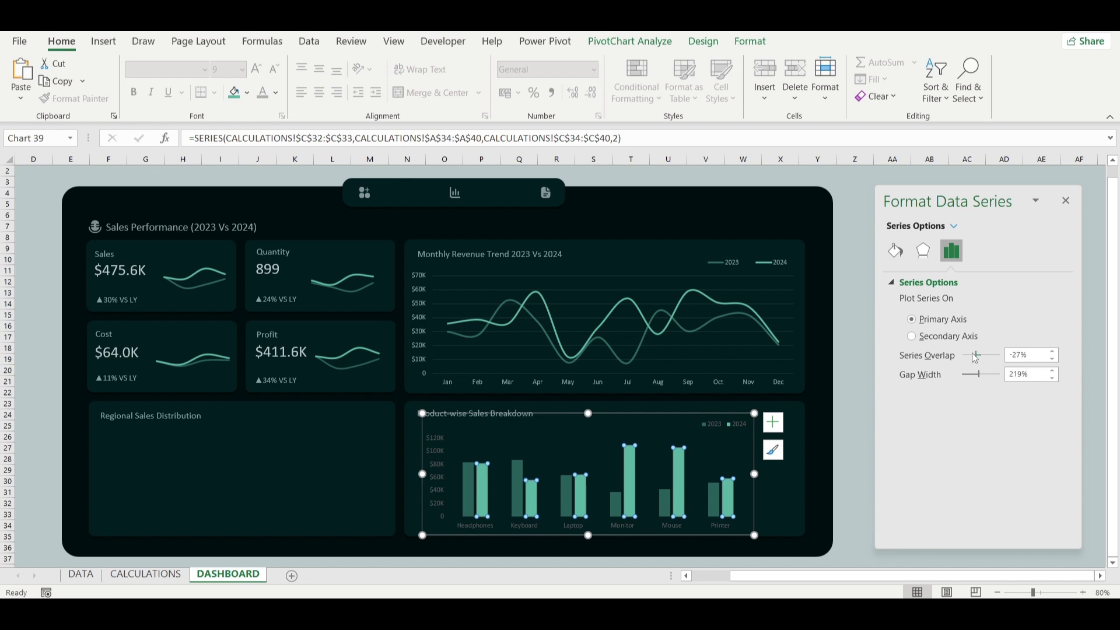
drag(975, 353, 981, 355)
drag(995, 361, 996, 361)
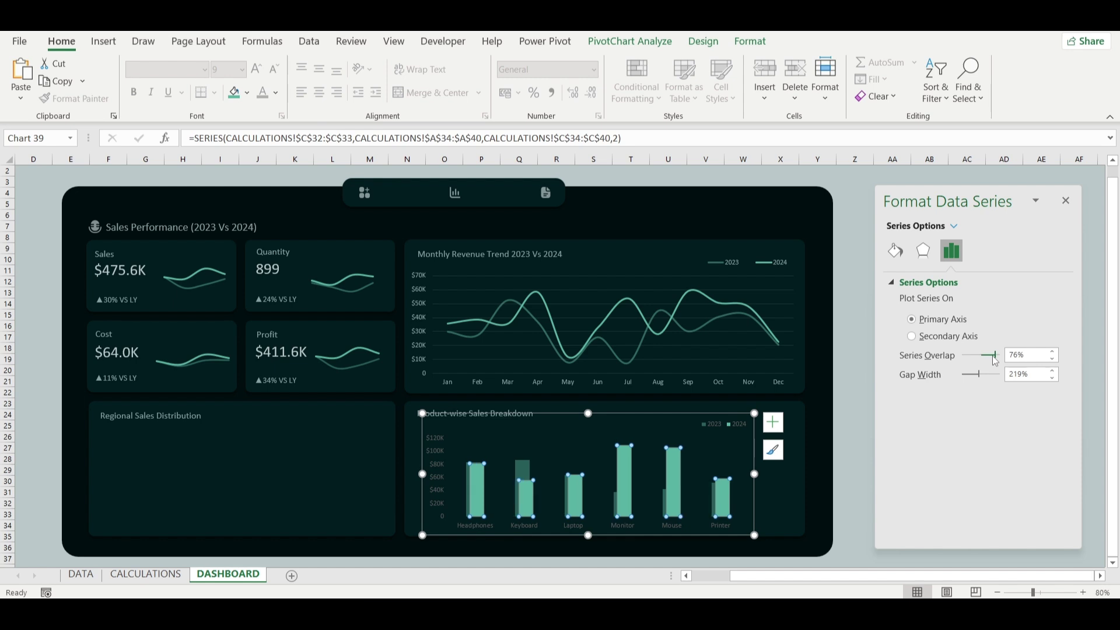
drag(995, 361, 990, 360)
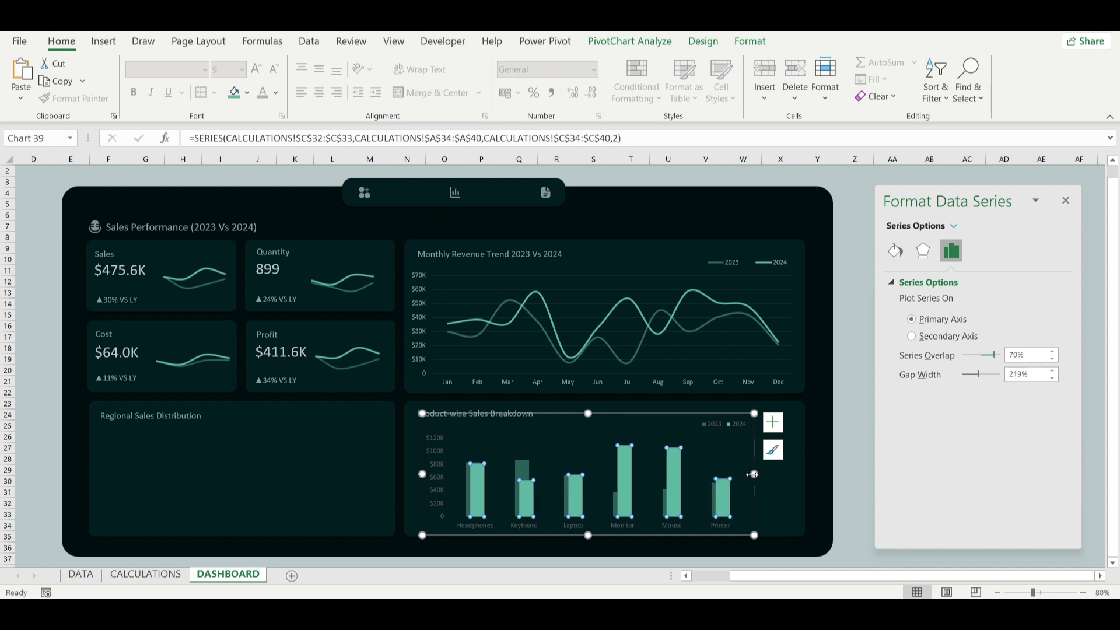
Enlarge the product chart so it fills the Product-wise Sales Breakdown card in width and height, and deselect it.
drag(754, 474, 803, 474)
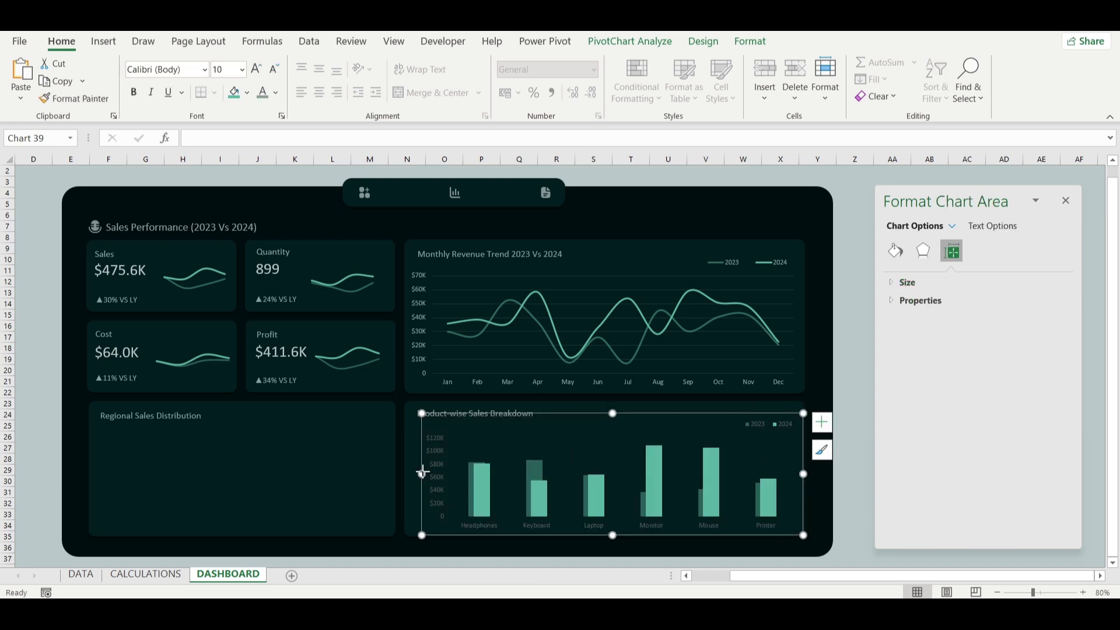
drag(422, 475, 409, 473)
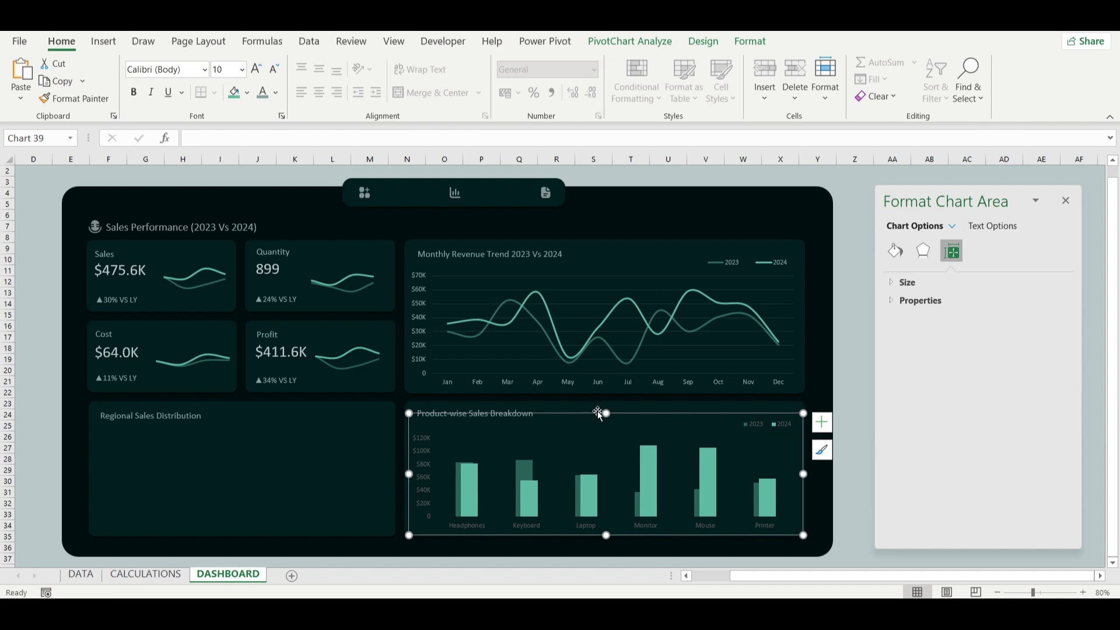
drag(599, 412, 599, 404)
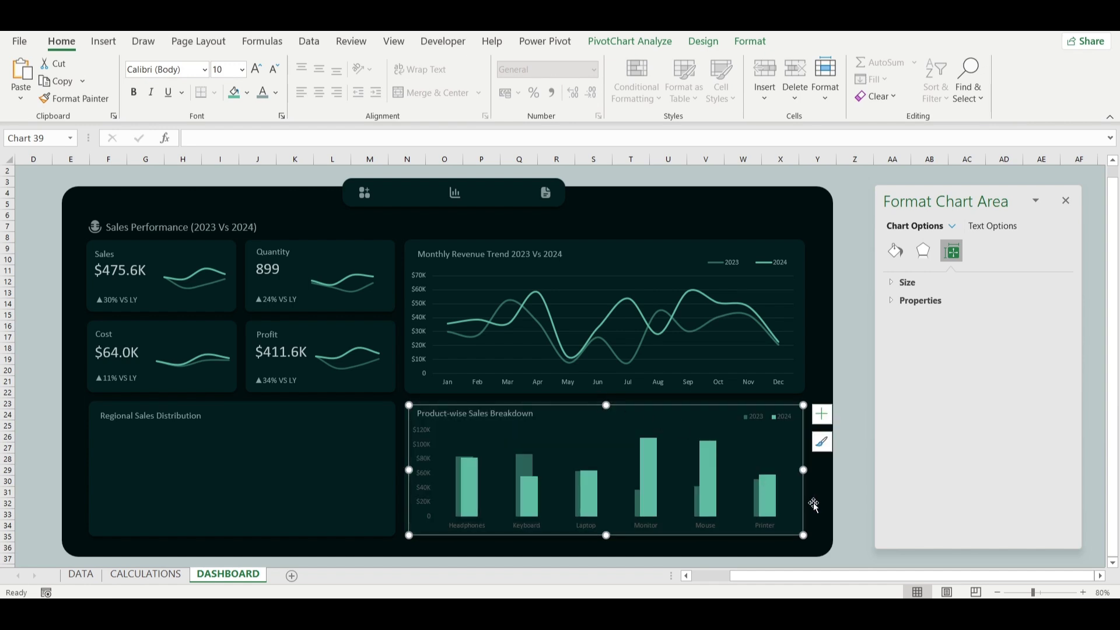
click(842, 516)
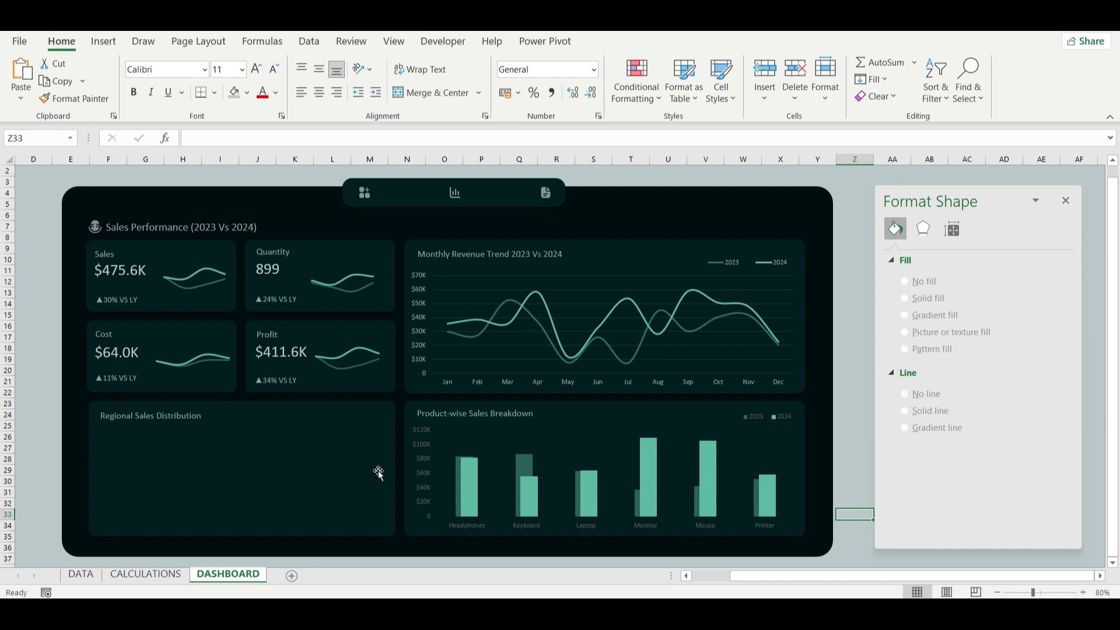
Apply the lighter font colour to the product chart's axis labels and legend, and deselect the chart.
click(425, 446)
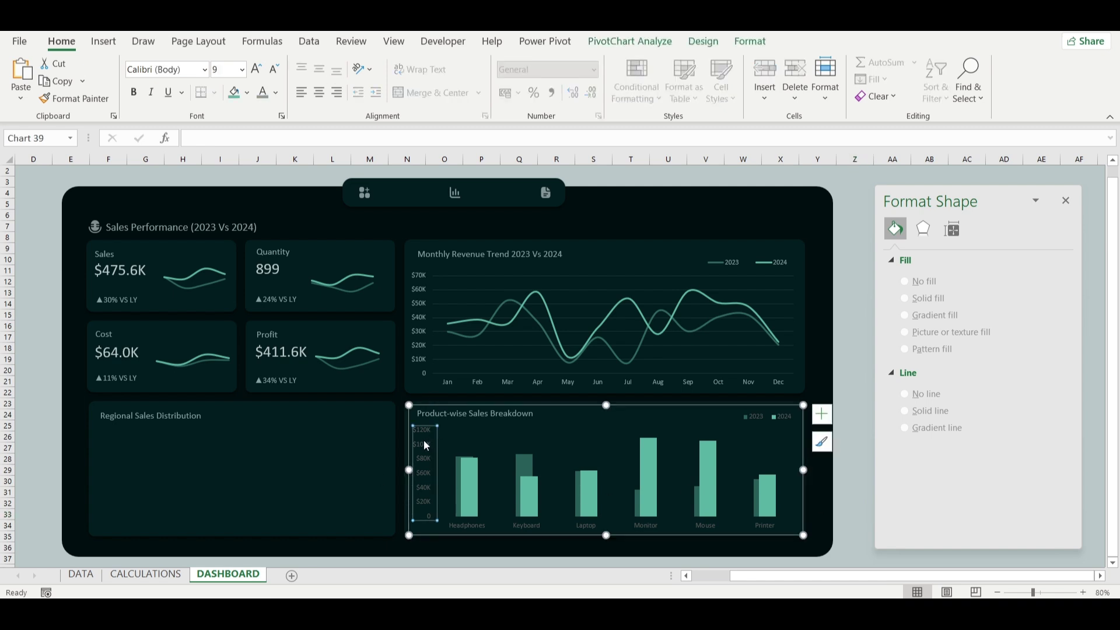
click(425, 401)
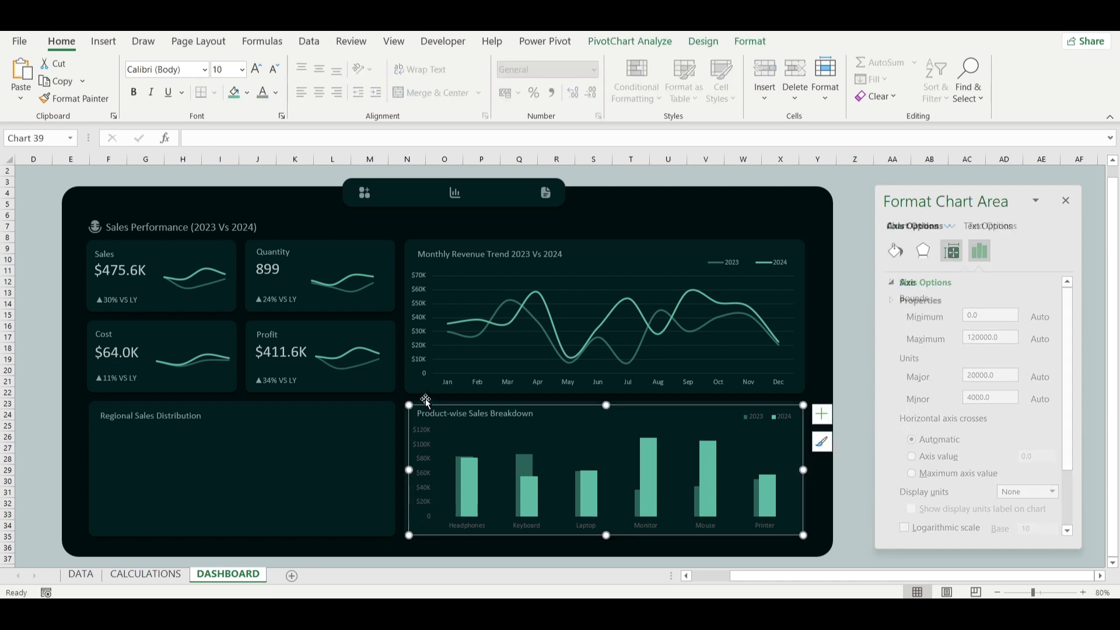
click(262, 97)
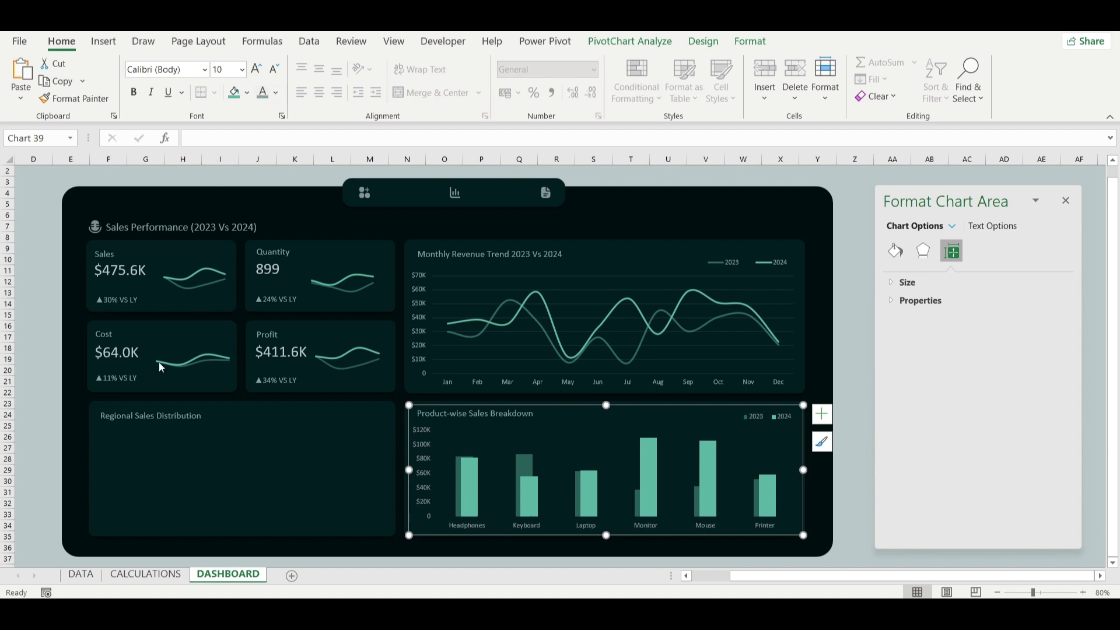
click(43, 455)
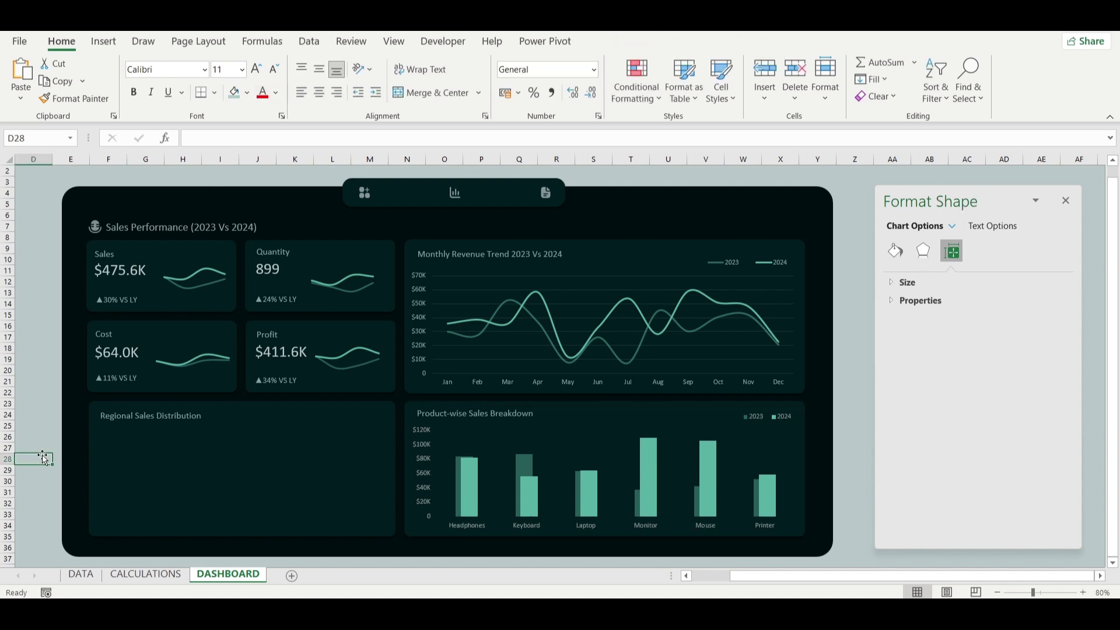
Remove the decimal place from the values of the REGIONS pivot table on the CALCULATIONS sheet.
click(145, 574)
click(226, 442)
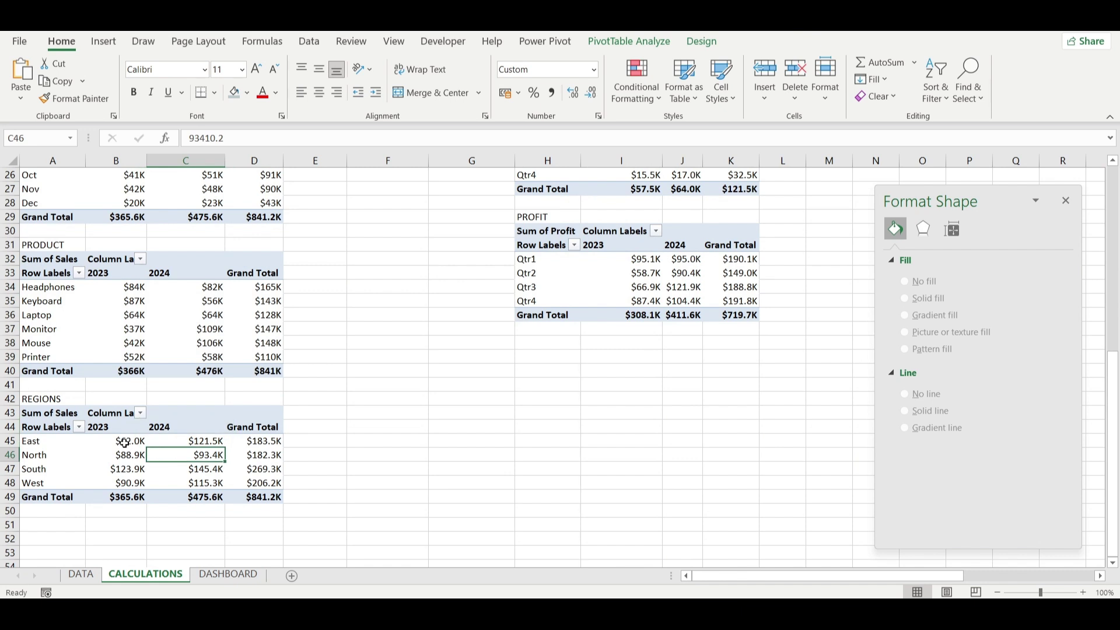
drag(125, 443, 248, 495)
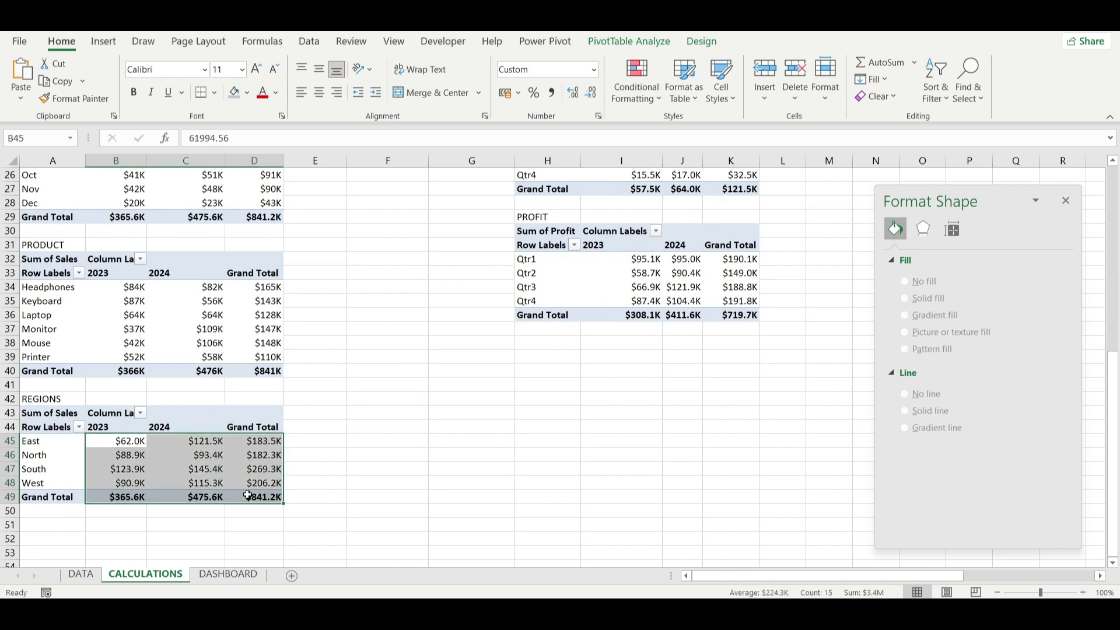
click(591, 93)
Insert a clustered bar PivotChart from the REGIONS pivot table and hide all of its field buttons.
click(179, 450)
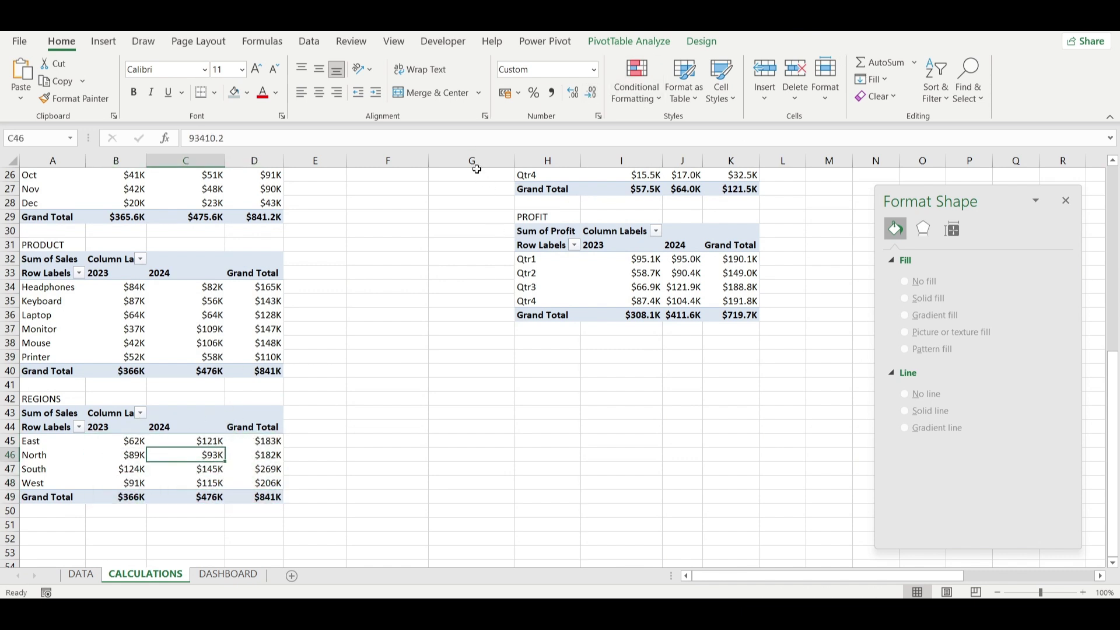
click(103, 41)
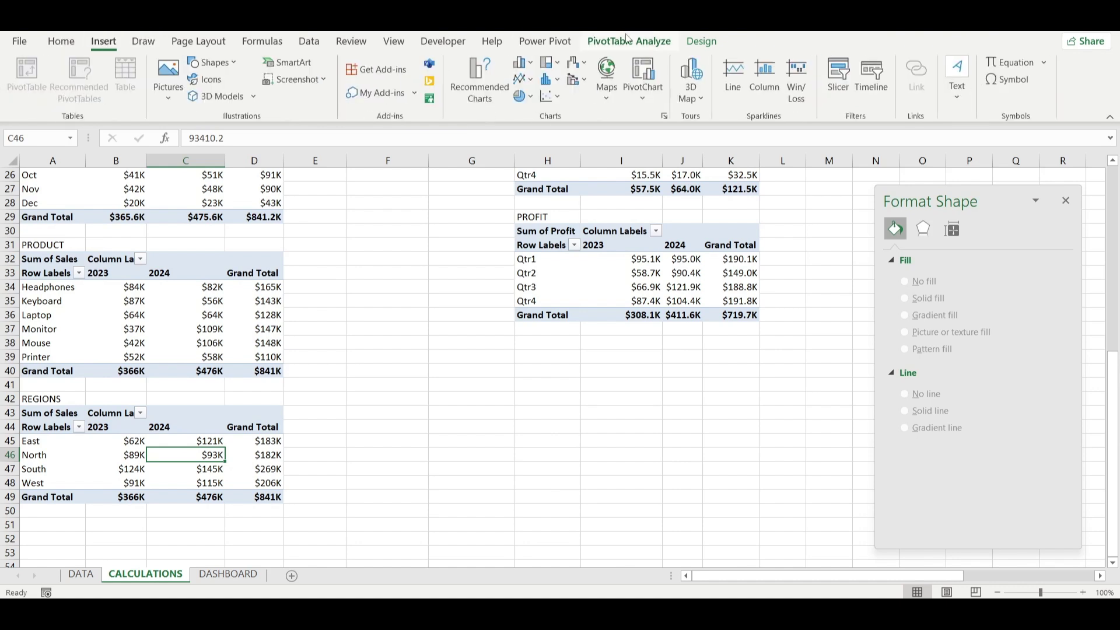
click(475, 88)
click(371, 220)
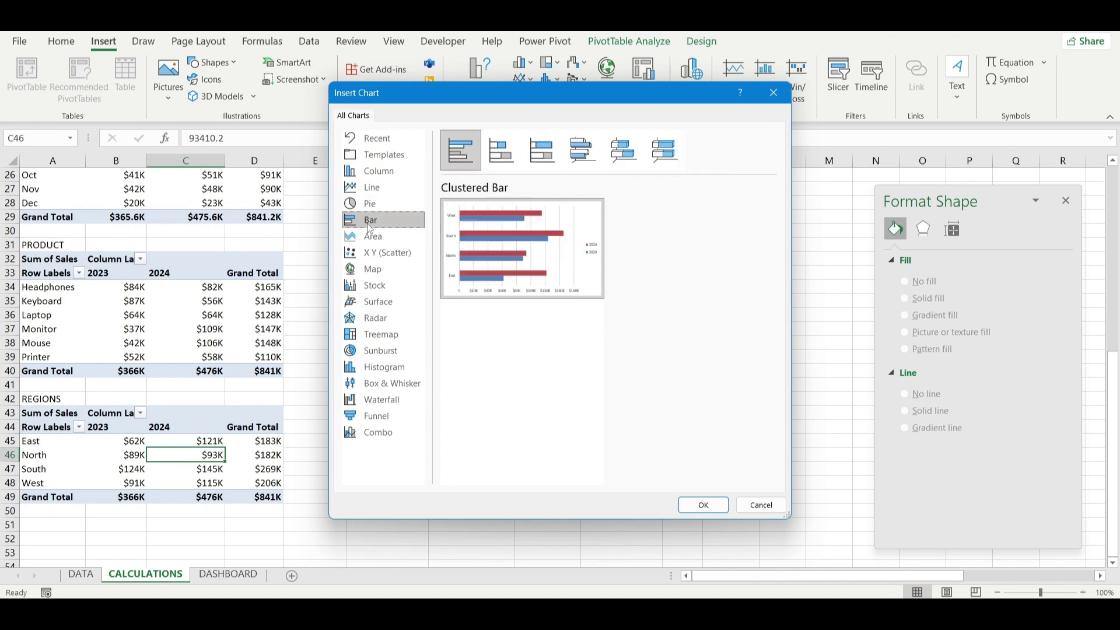
click(702, 505)
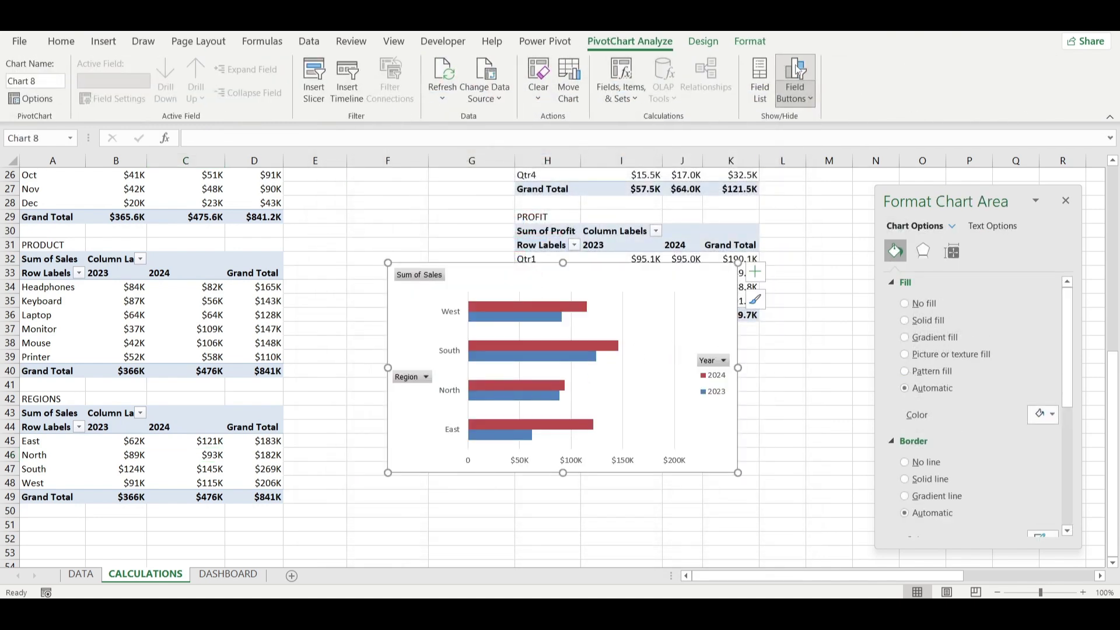
click(795, 73)
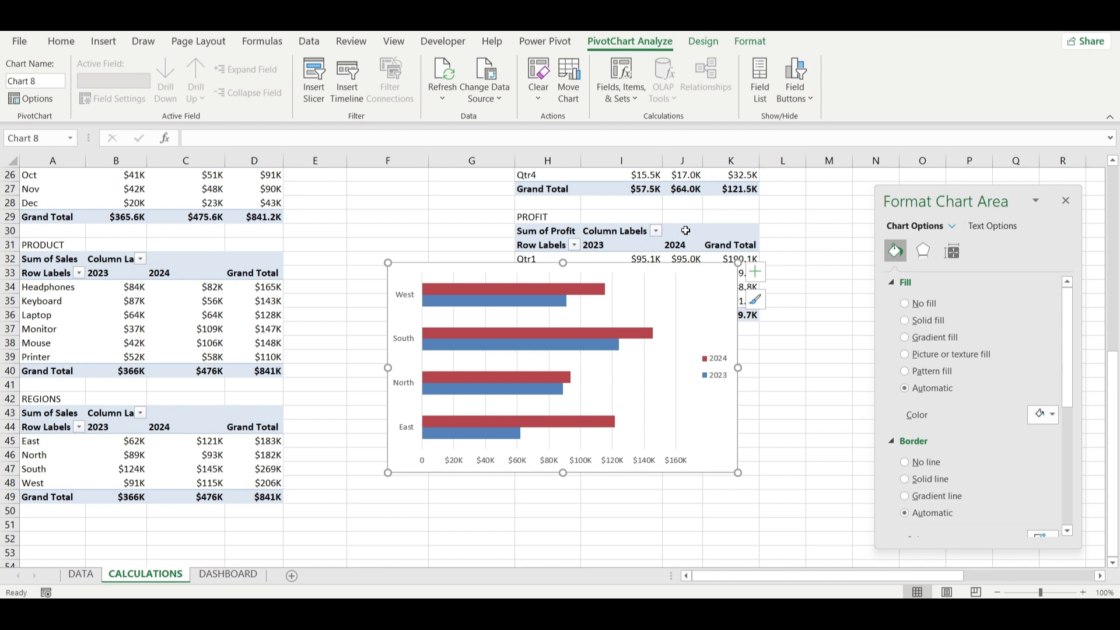
Remove the gridlines from the regional bar chart while keeping its legend.
click(756, 273)
click(786, 390)
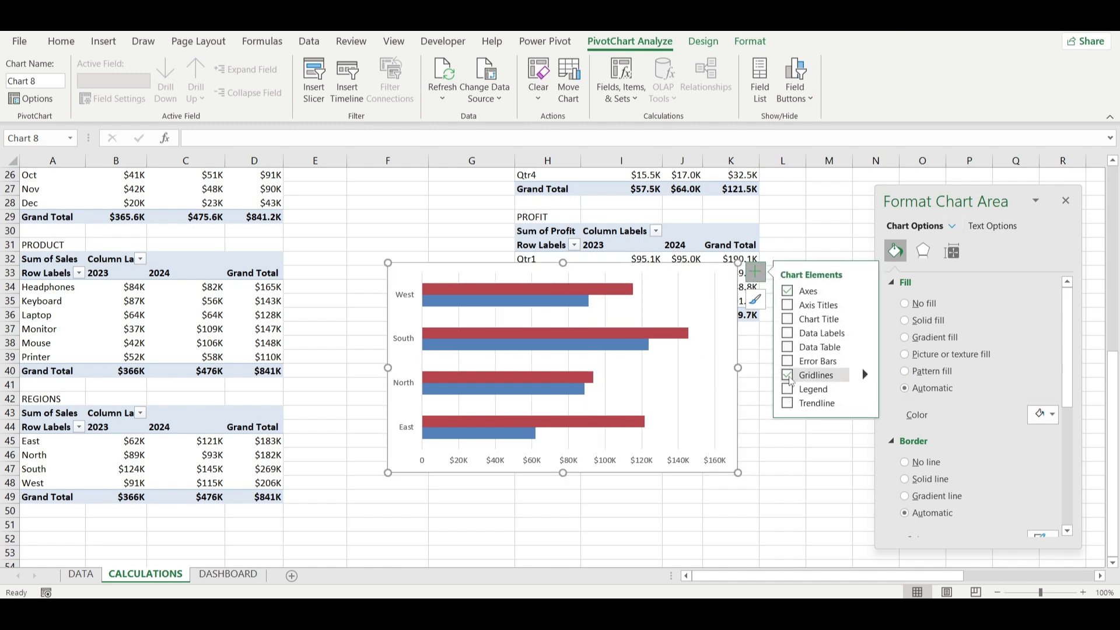
click(787, 389)
click(786, 375)
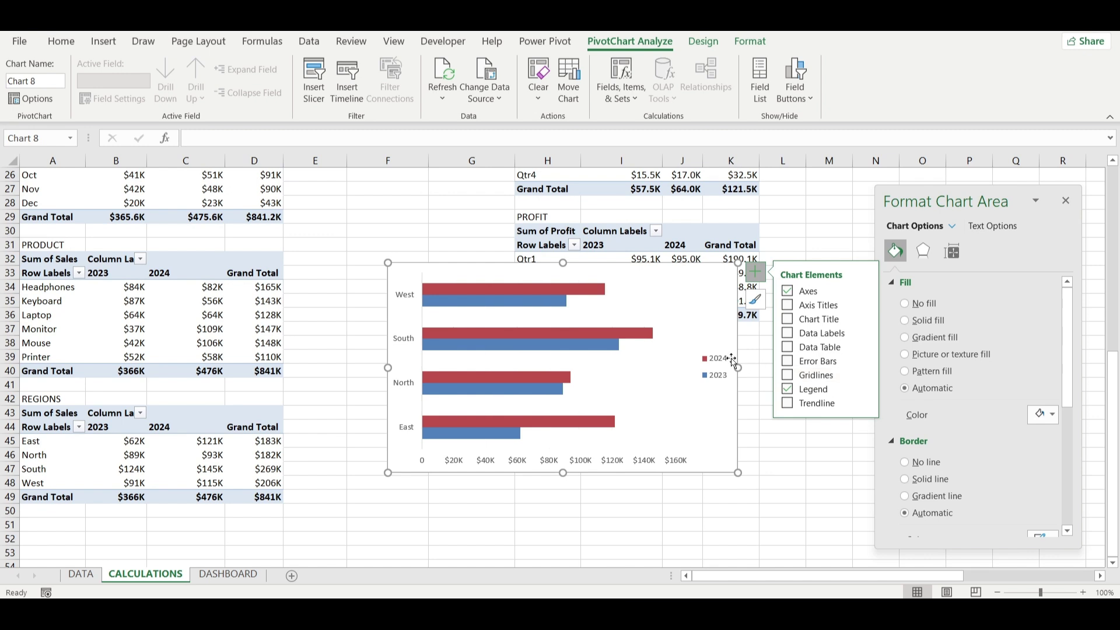
Remove the line of the regional chart's category axis and shrink the chart in width and height.
click(708, 365)
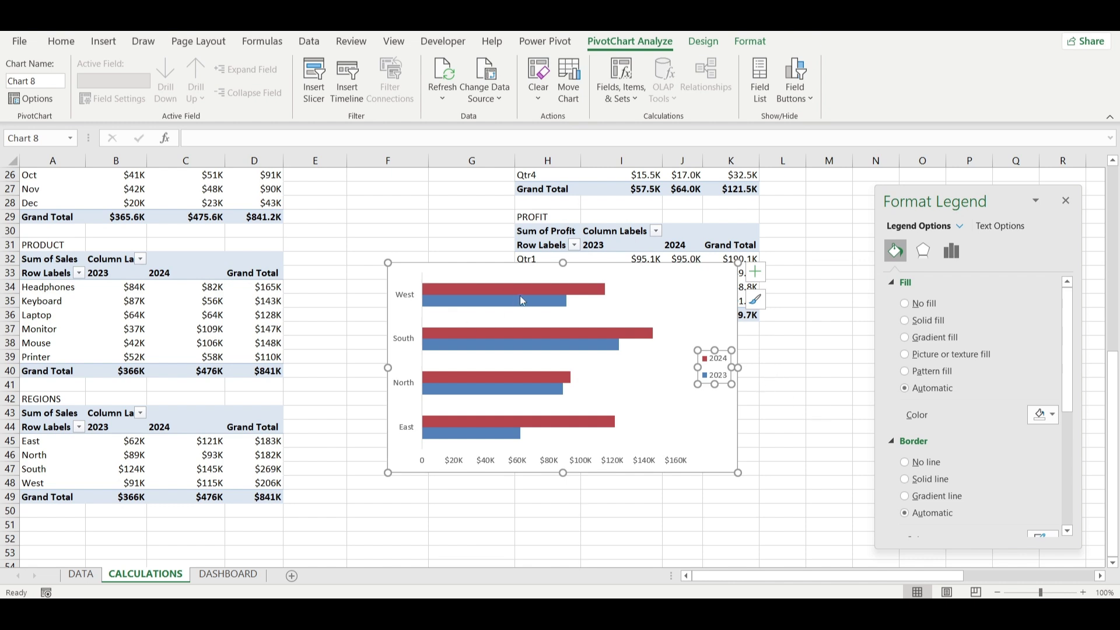
click(416, 305)
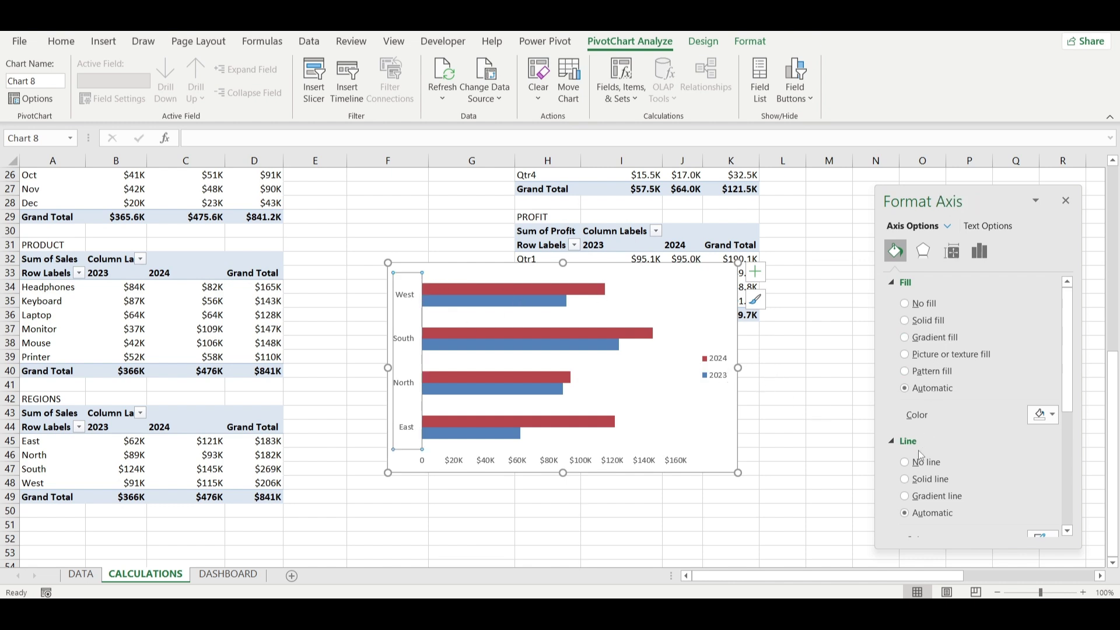
click(733, 431)
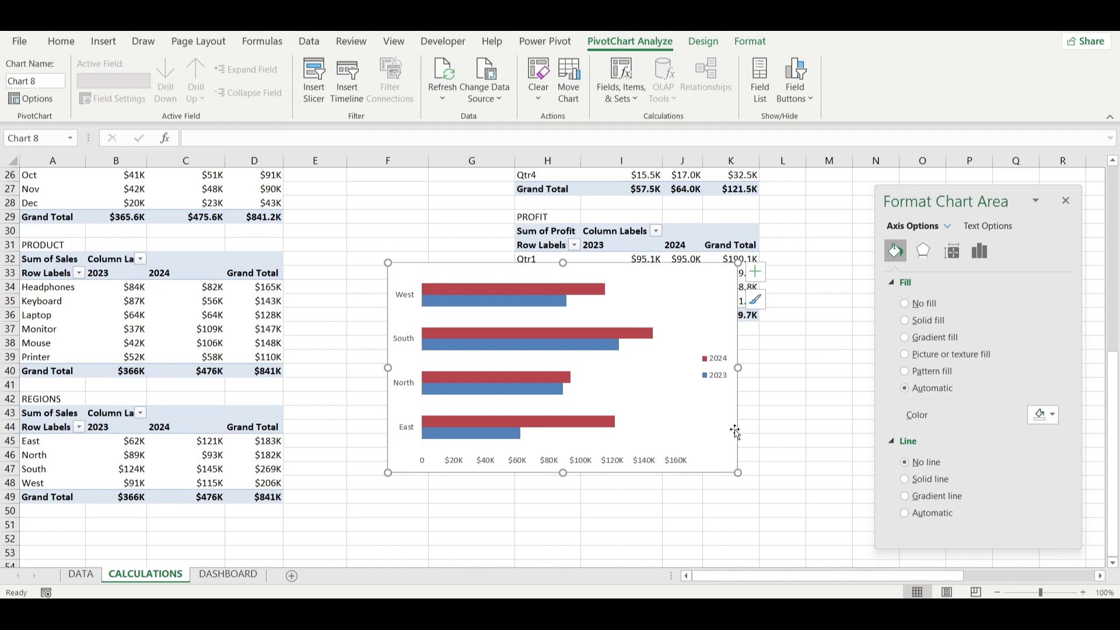
click(672, 461)
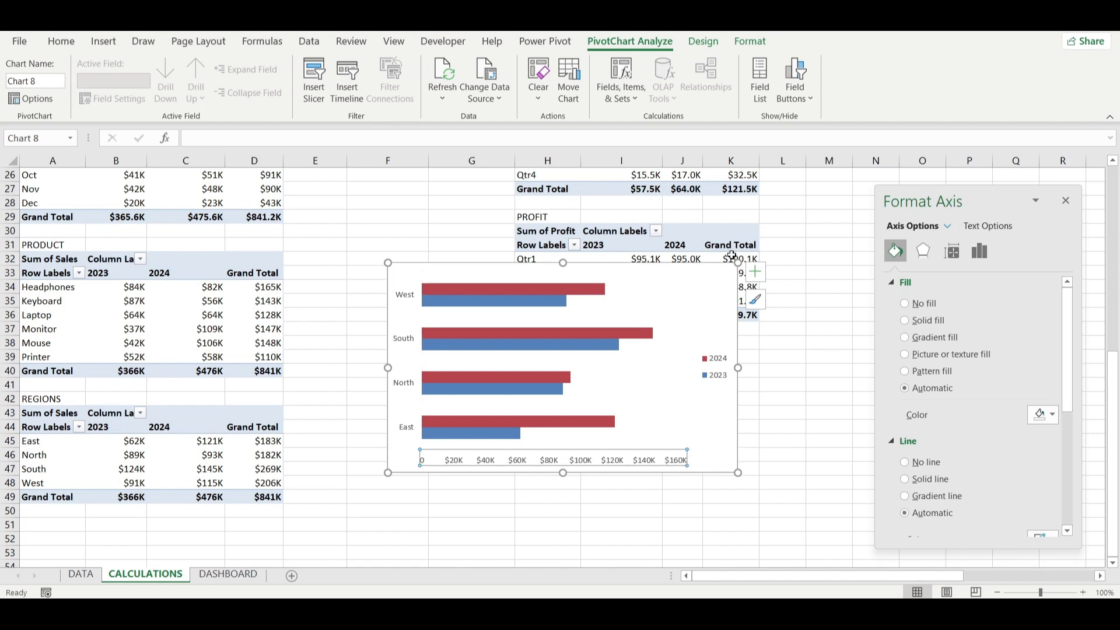
drag(735, 264, 691, 320)
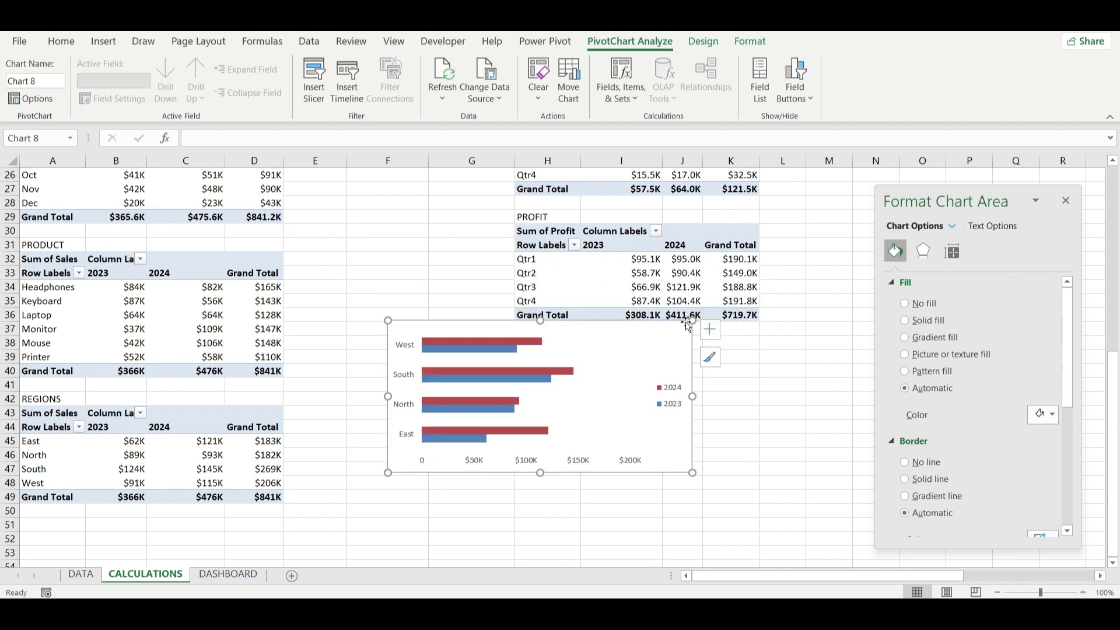
Fill the 2024 bars with the recent green colour and the 2023 bars with the same green at 55% transparency.
click(496, 433)
click(1043, 432)
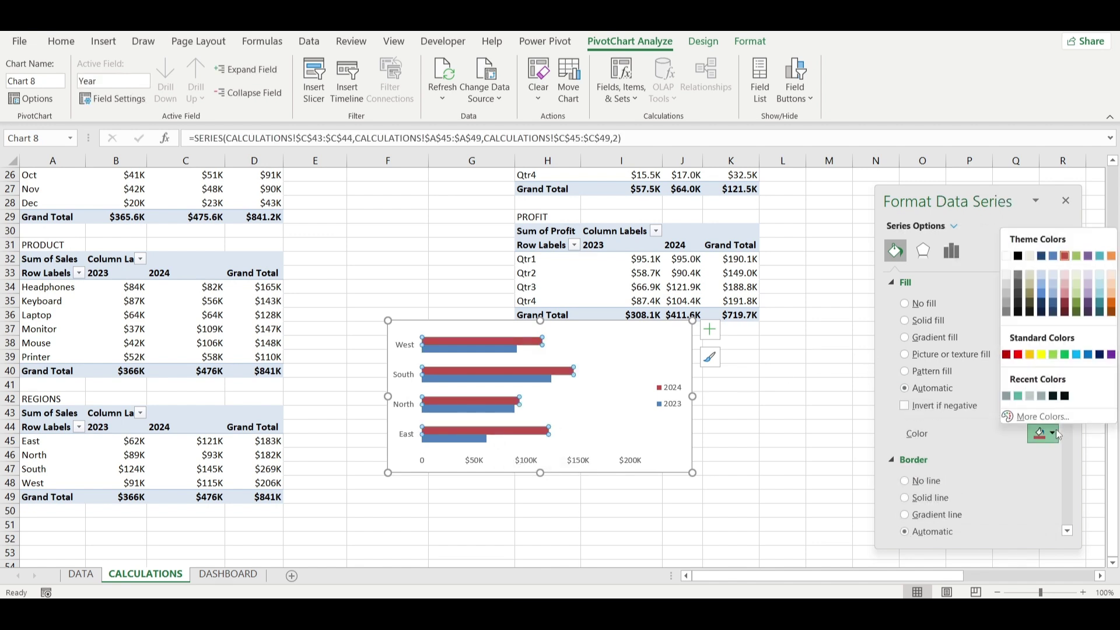
click(1017, 397)
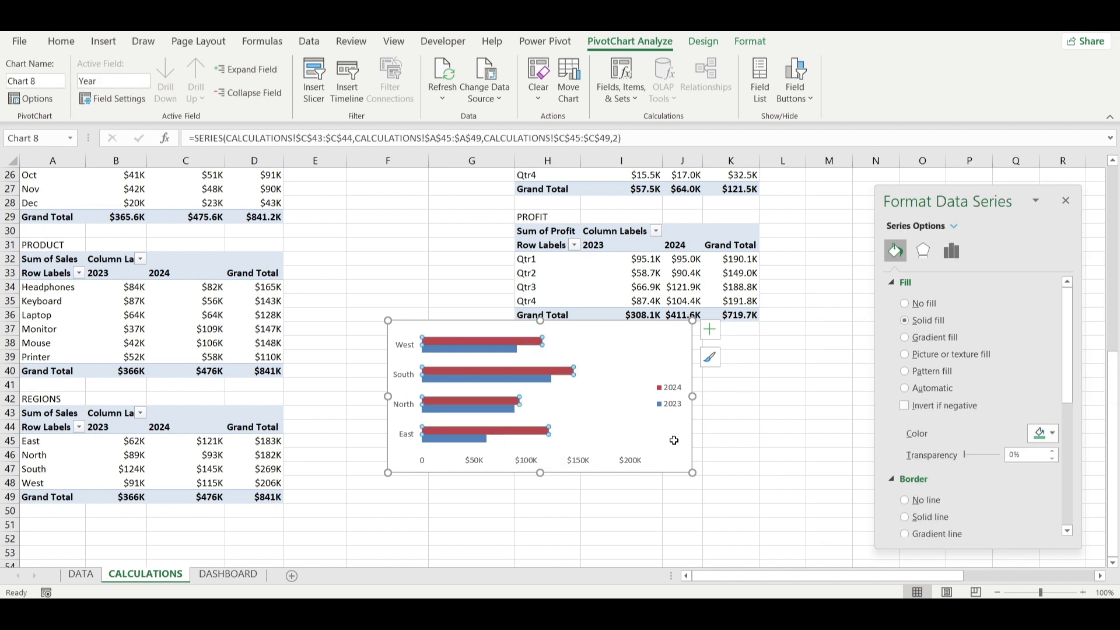
click(466, 439)
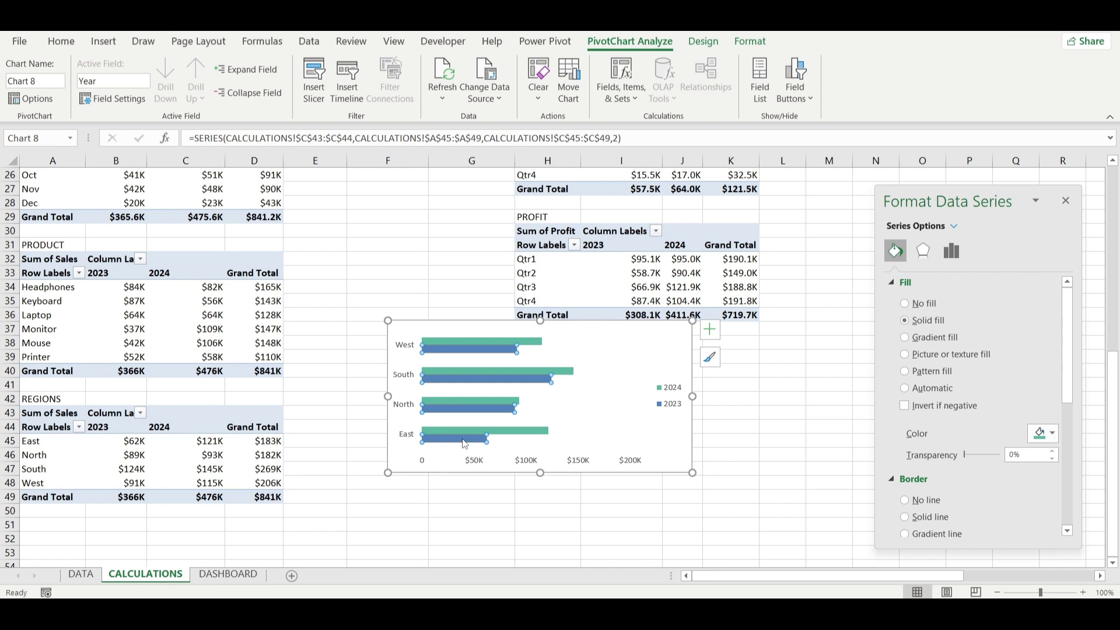
click(1043, 432)
click(1012, 397)
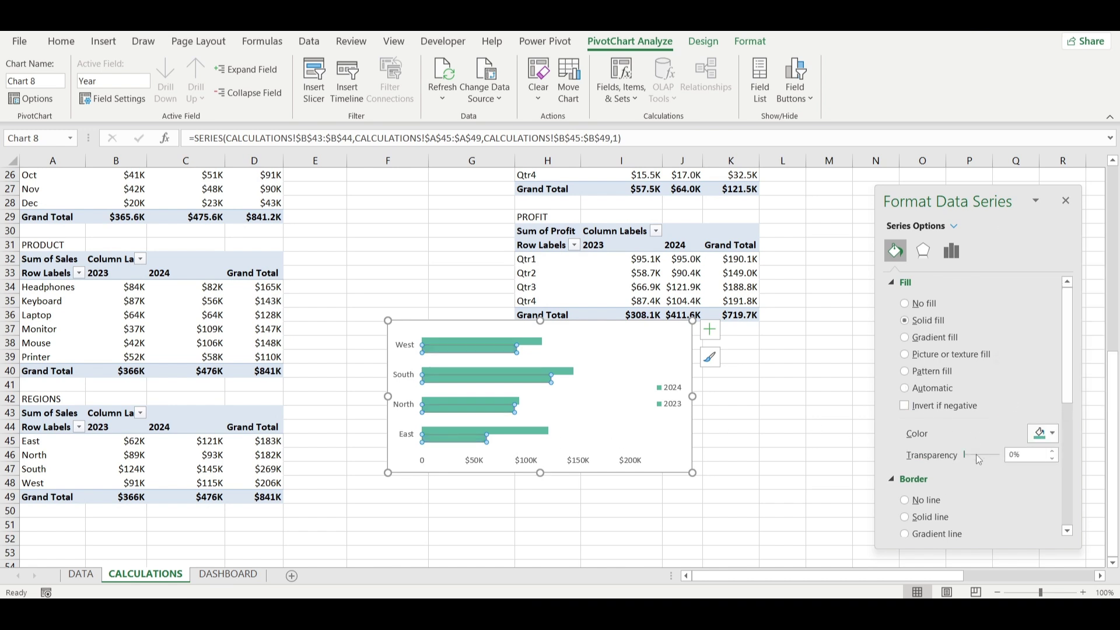
drag(964, 454, 990, 461)
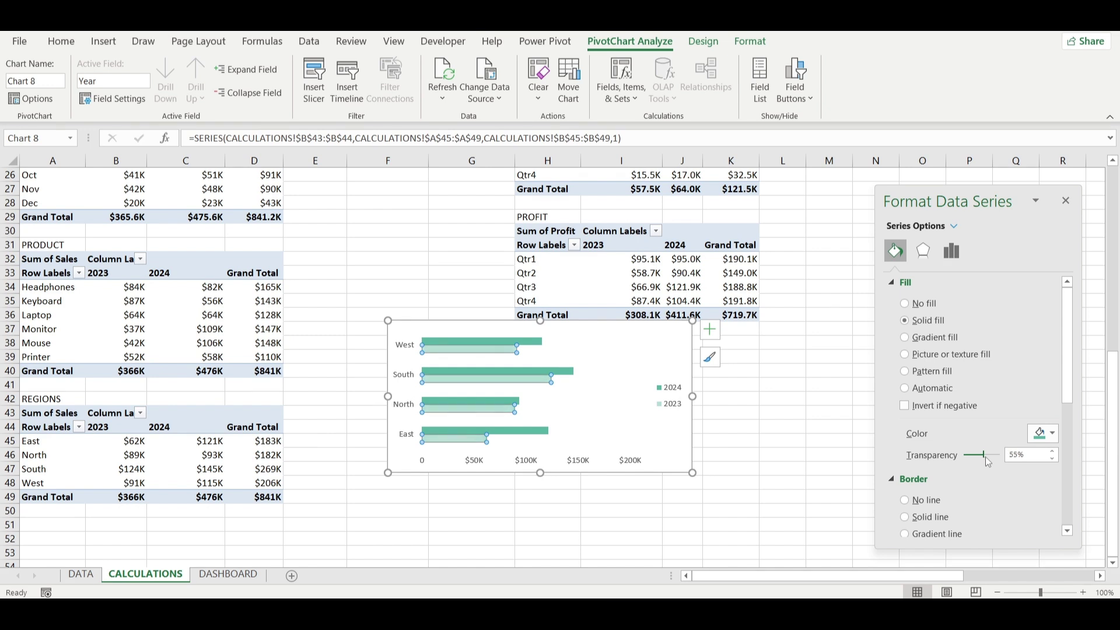
Move the regional chart onto the Regional Sales Distribution card of the DASHBOARD sheet, with no fill and no border line.
click(694, 445)
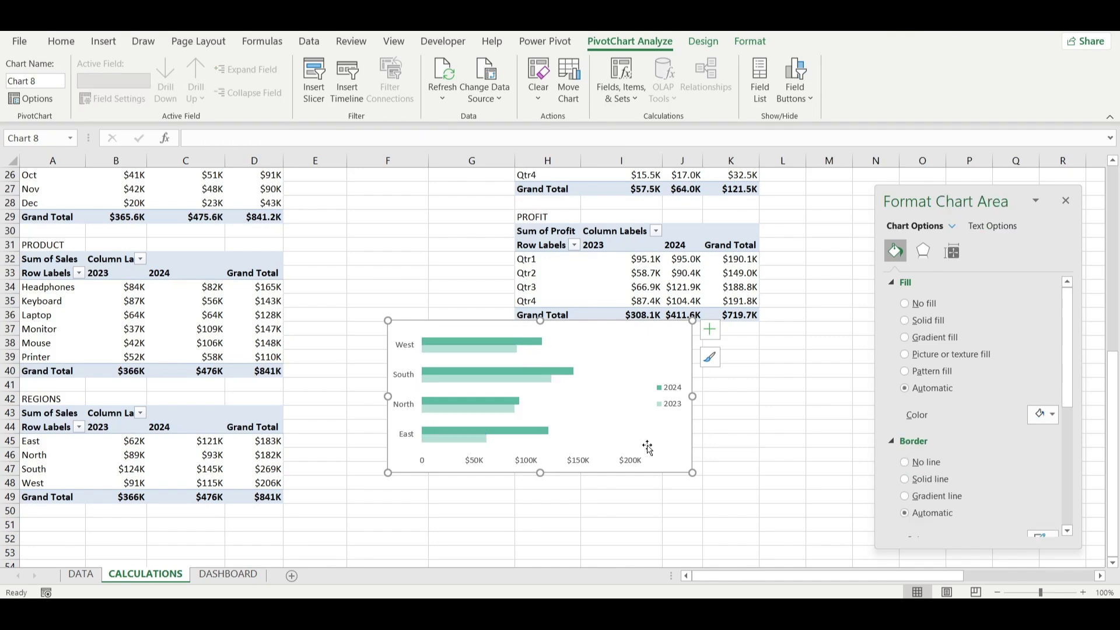
key(Delete)
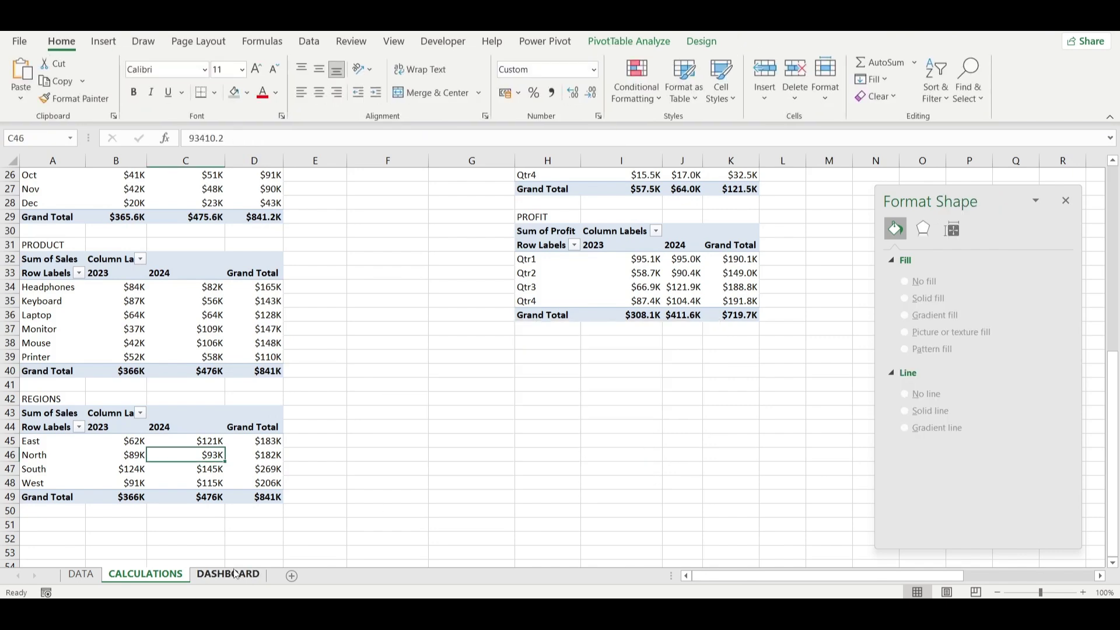
click(228, 573)
key(ctrl+v)
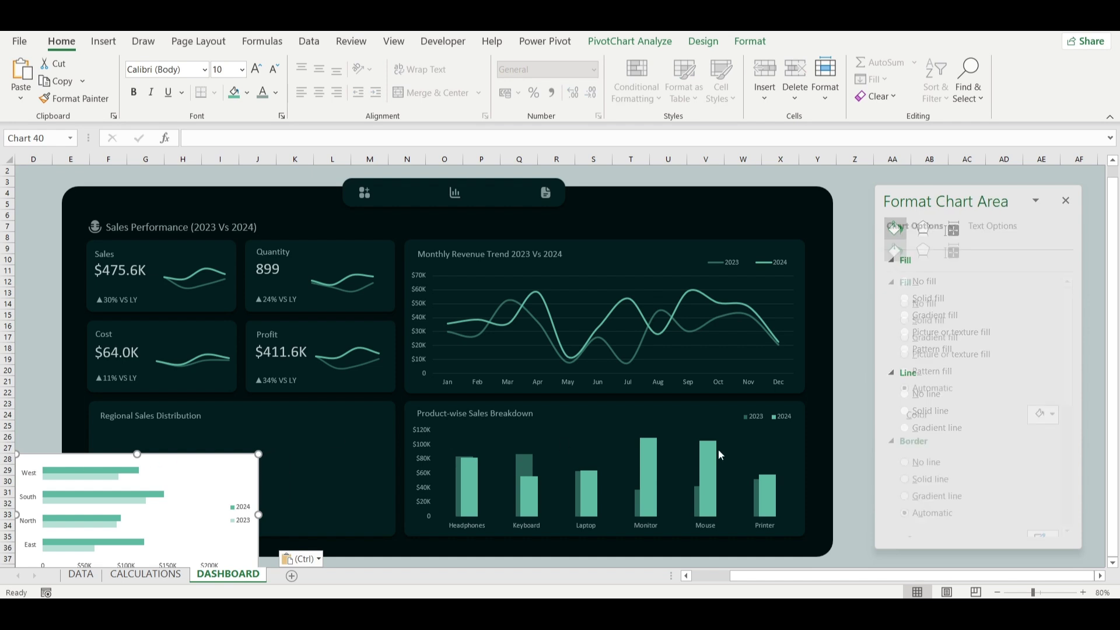
click(931, 304)
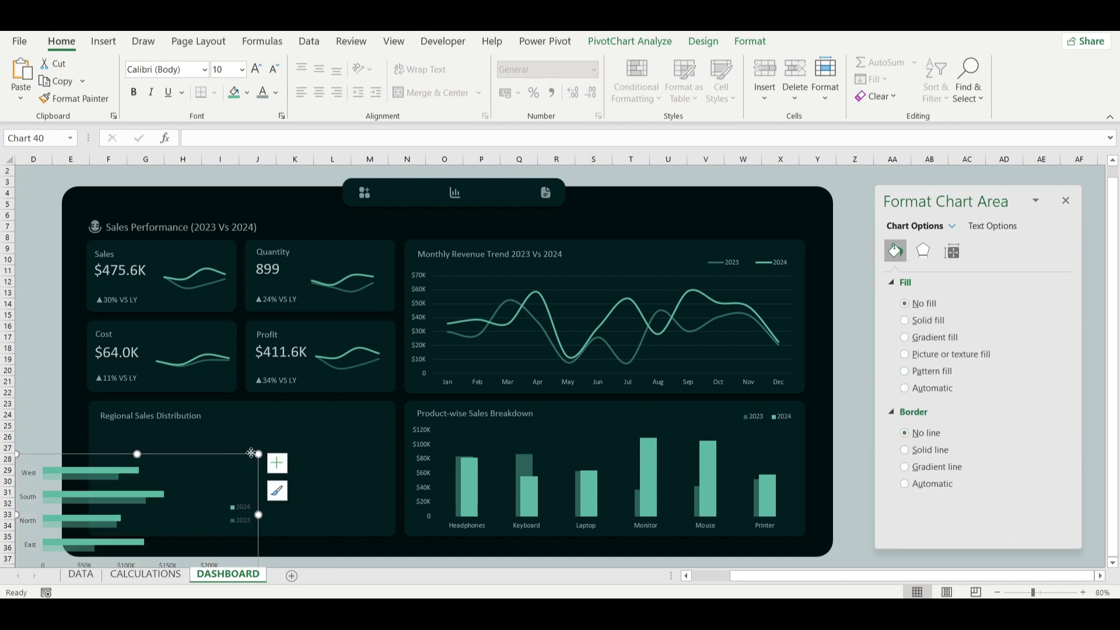
mouse_move(251, 453)
mouse_down()
mouse_move(321, 423)
mouse_move(313, 415)
mouse_up()
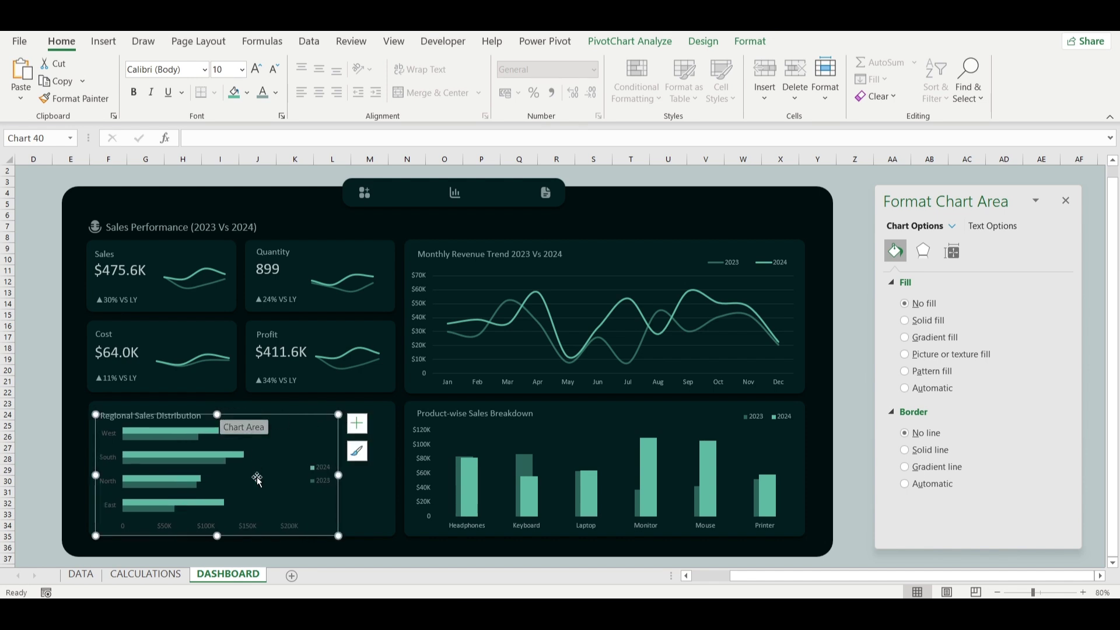
Delete the regional chart's value axis and set its bars to 84% gap width and 30% series overlap.
click(250, 525)
key(Delete)
click(203, 436)
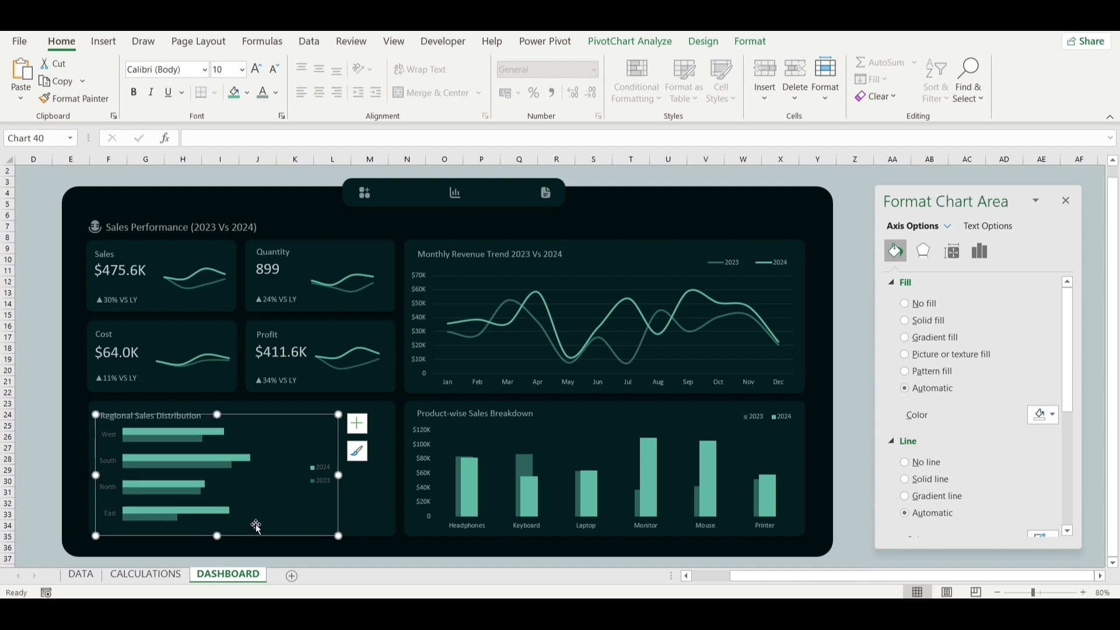
click(224, 439)
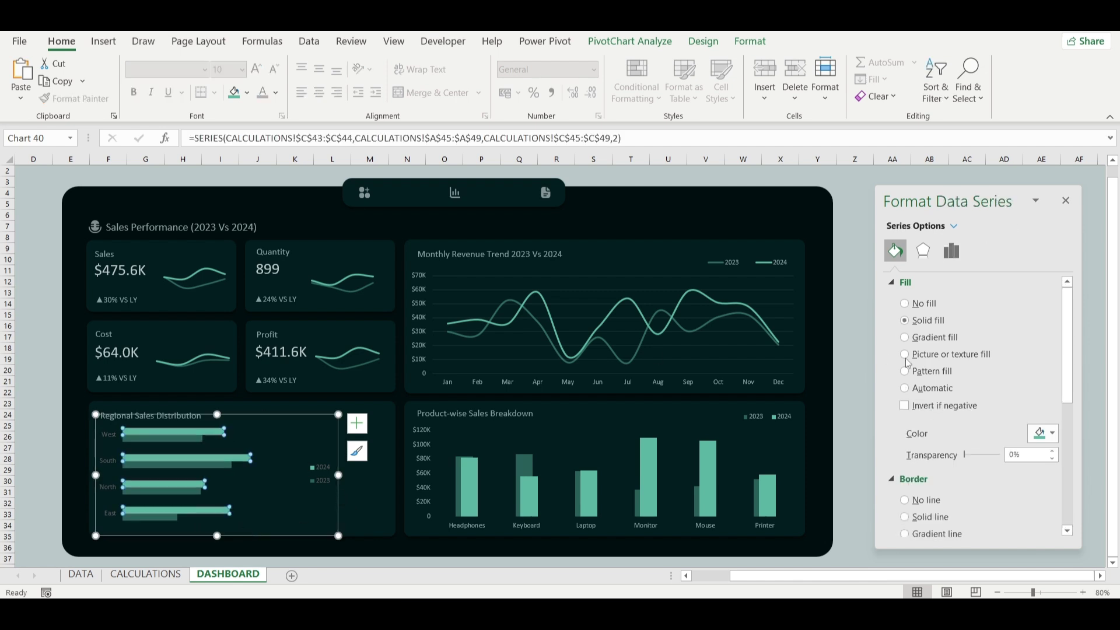
click(950, 249)
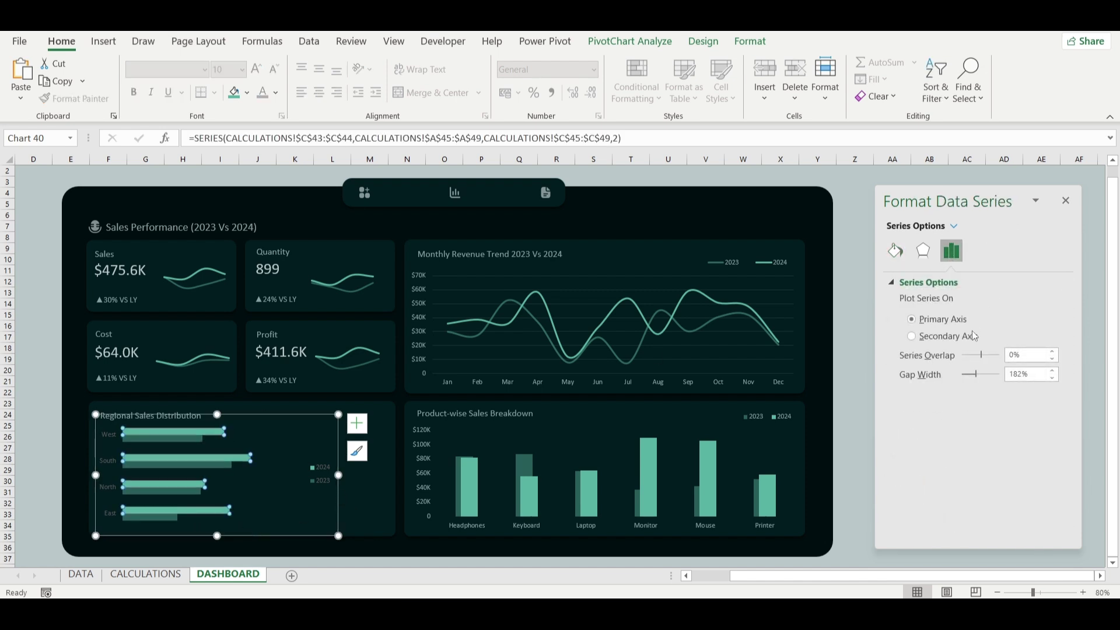
drag(977, 380, 970, 381)
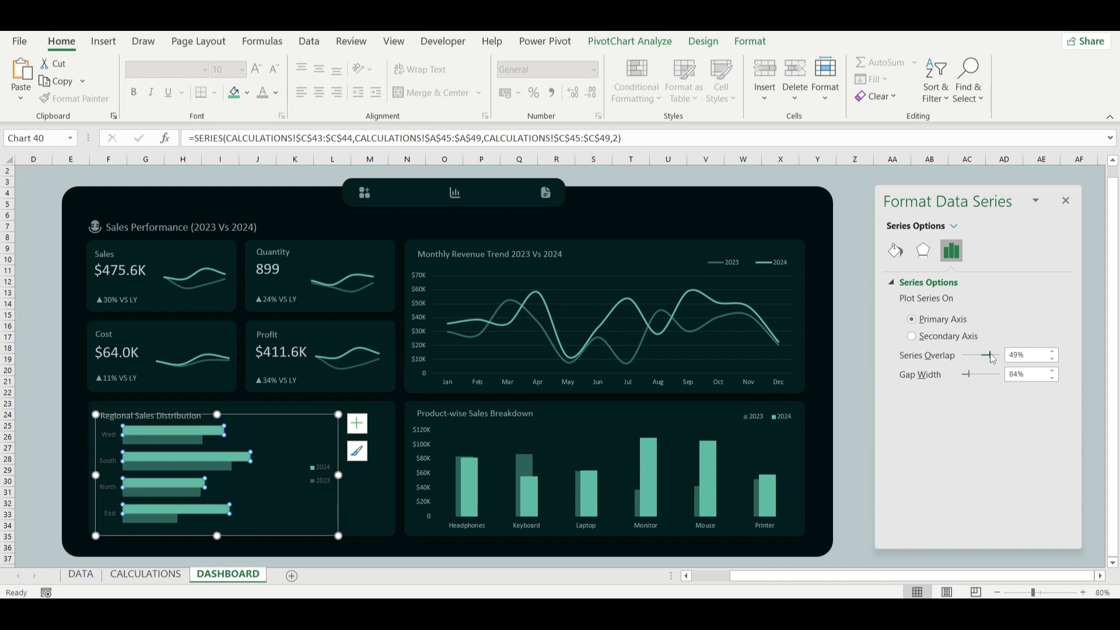
drag(989, 356, 984, 355)
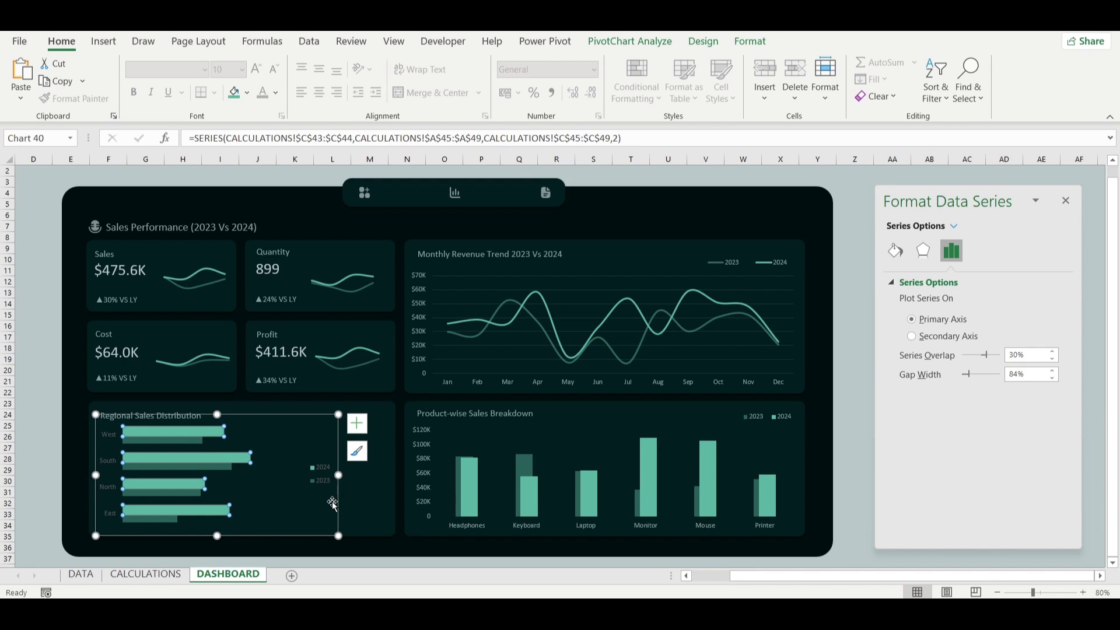
Lower and widen the regional chart to fill its card, and apply the lighter font colour to its labels and legend.
click(333, 519)
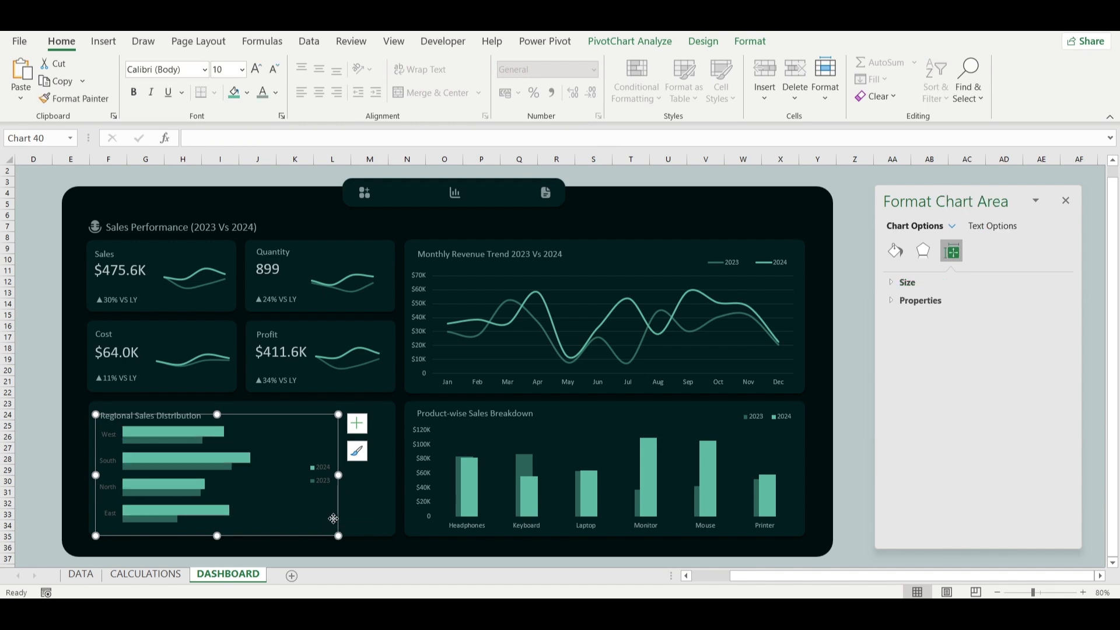
drag(324, 518, 334, 522)
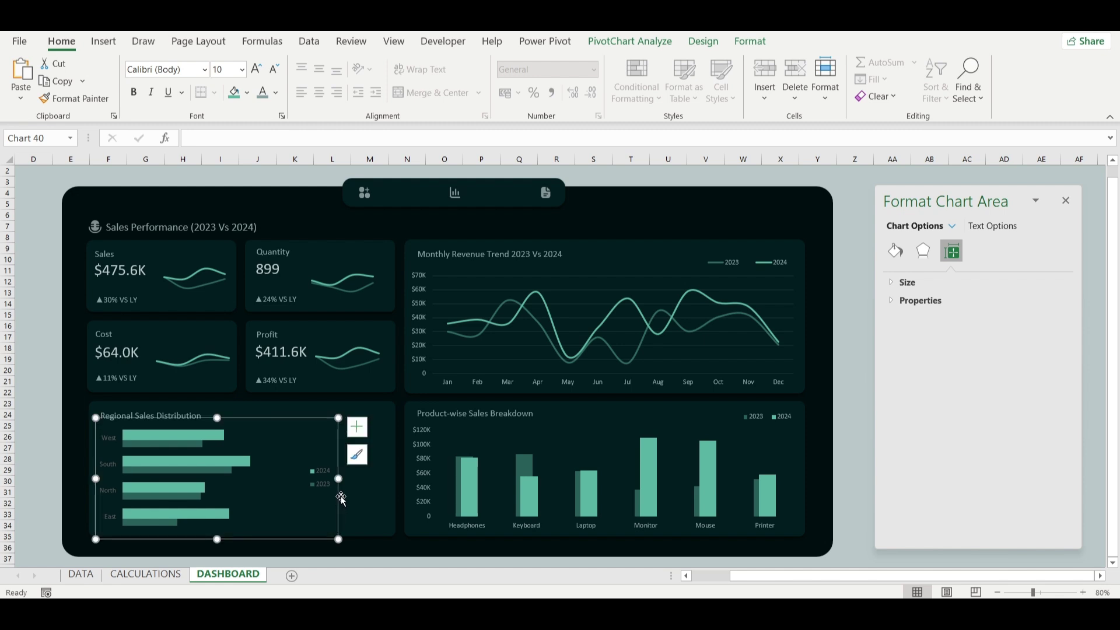
drag(340, 481, 387, 478)
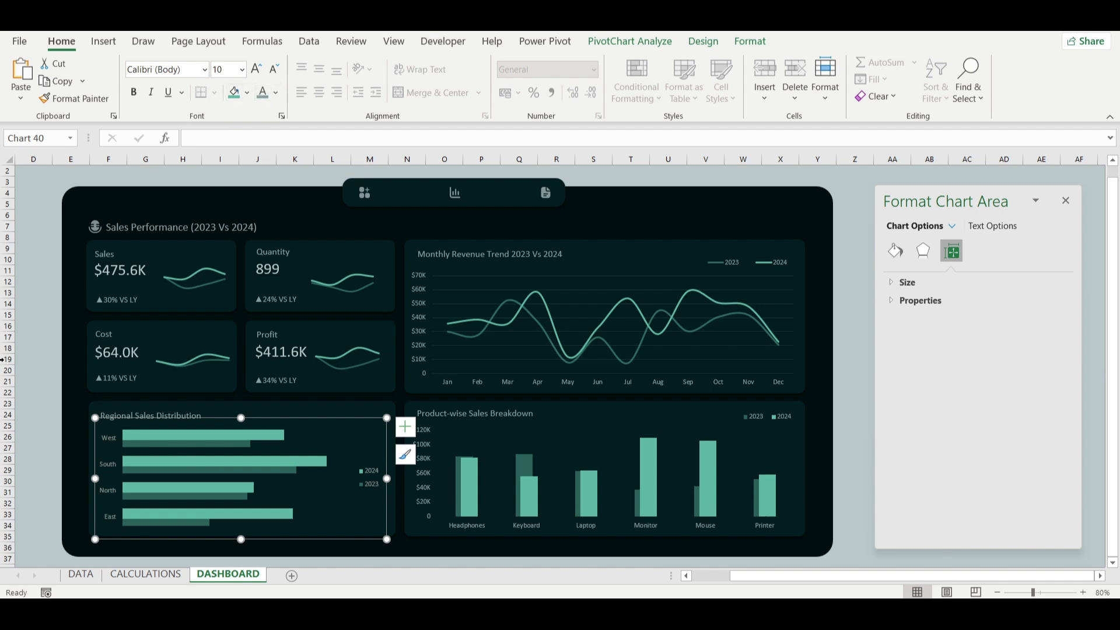
click(45, 430)
Bring the whole dashboard into view and close the Format Shape pane.
scroll(45, 432, left, 2)
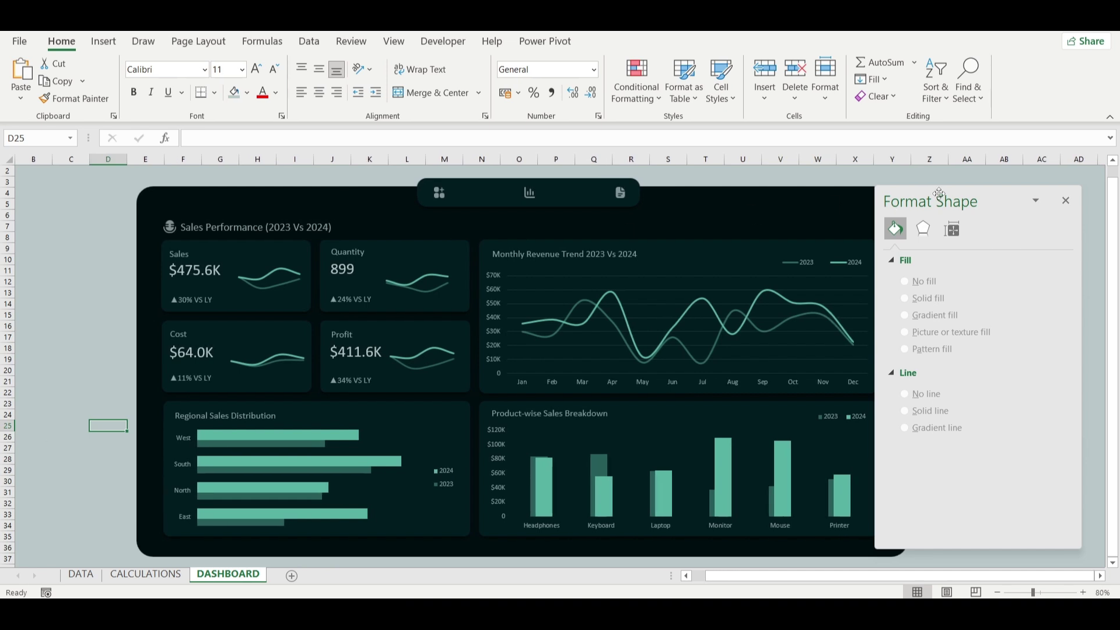
drag(939, 194, 979, 194)
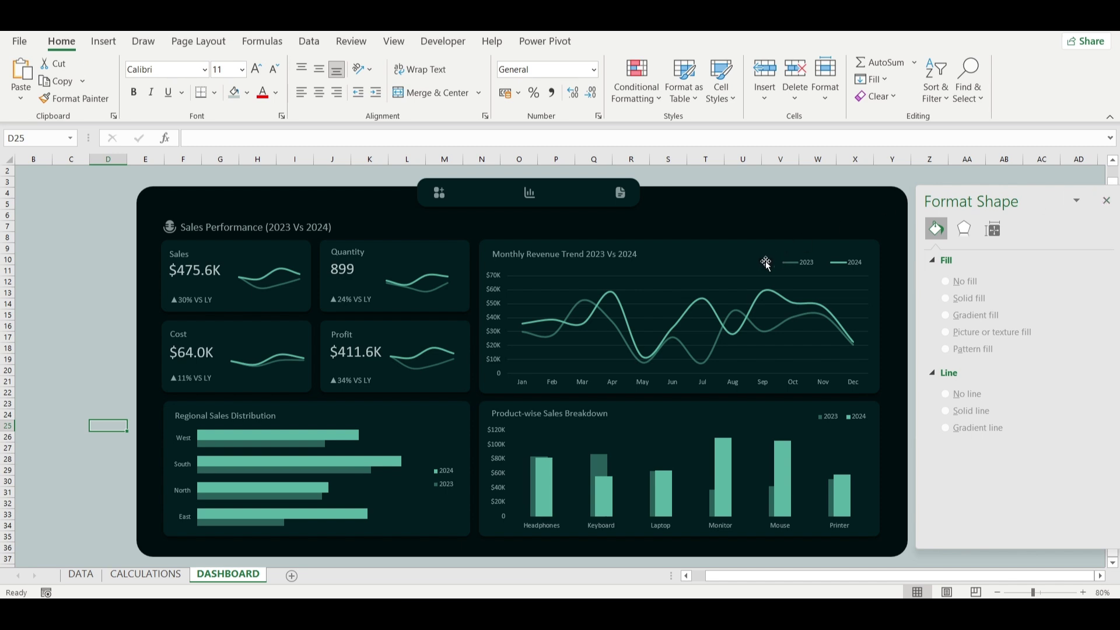
click(1104, 201)
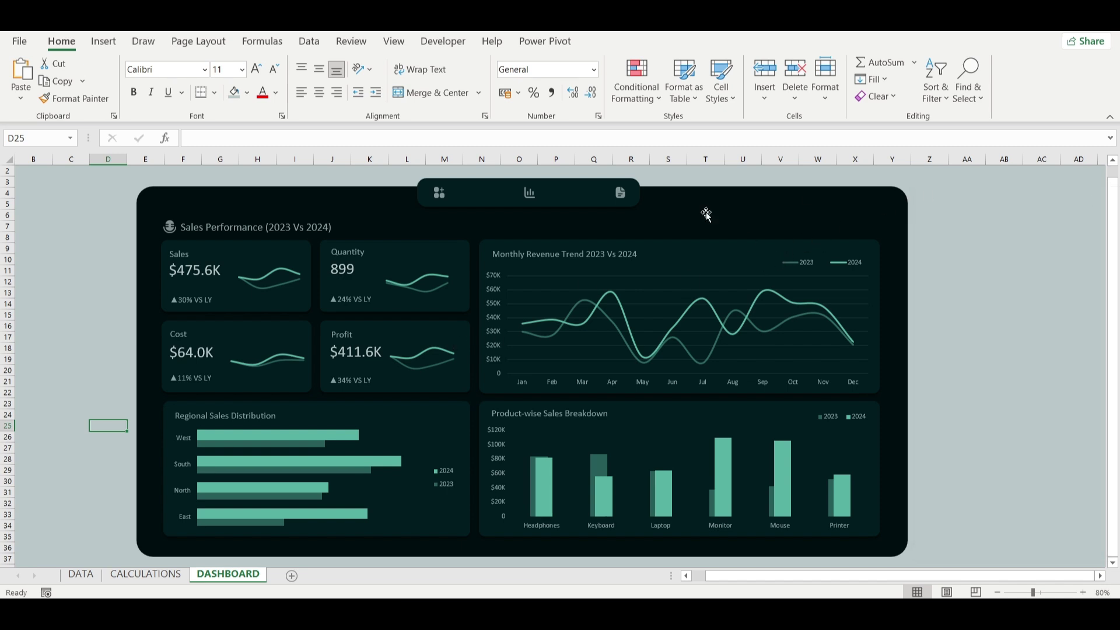
Insert a Category slicer for the yearly totals pivot table at the start of the CALCULATIONS sheet.
click(130, 574)
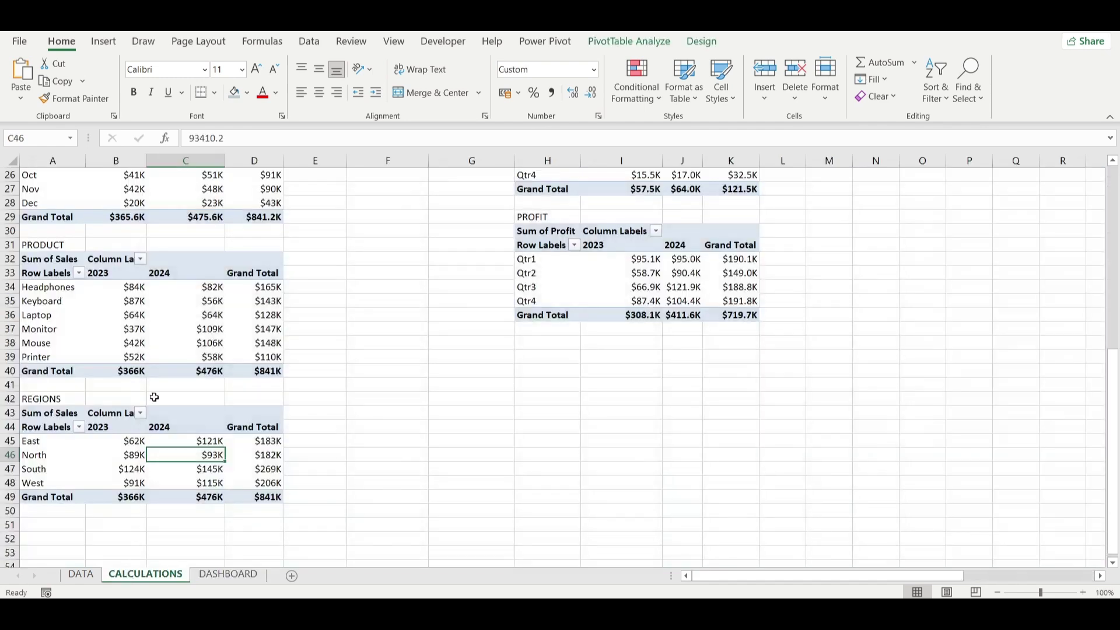
click(176, 328)
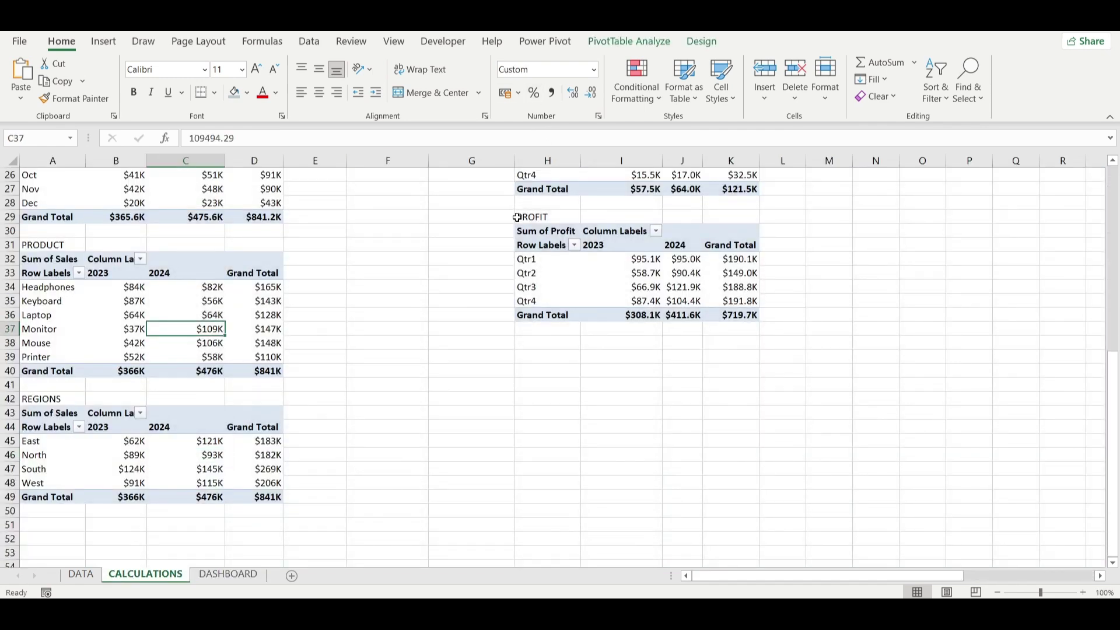
click(699, 42)
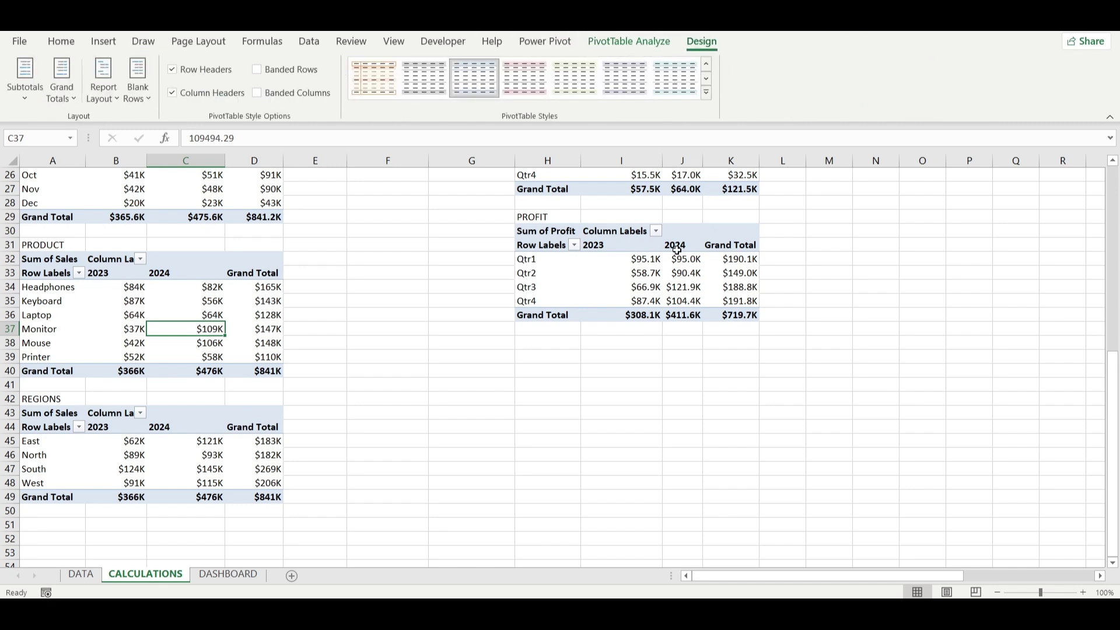
scroll(122, 214, up, 8)
click(215, 218)
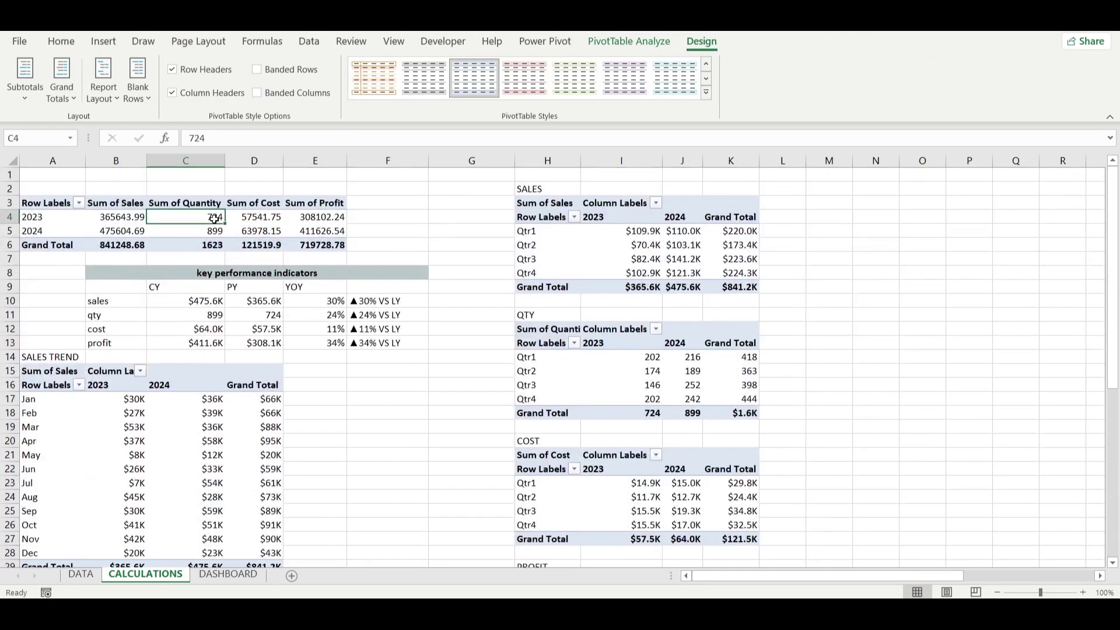
click(103, 42)
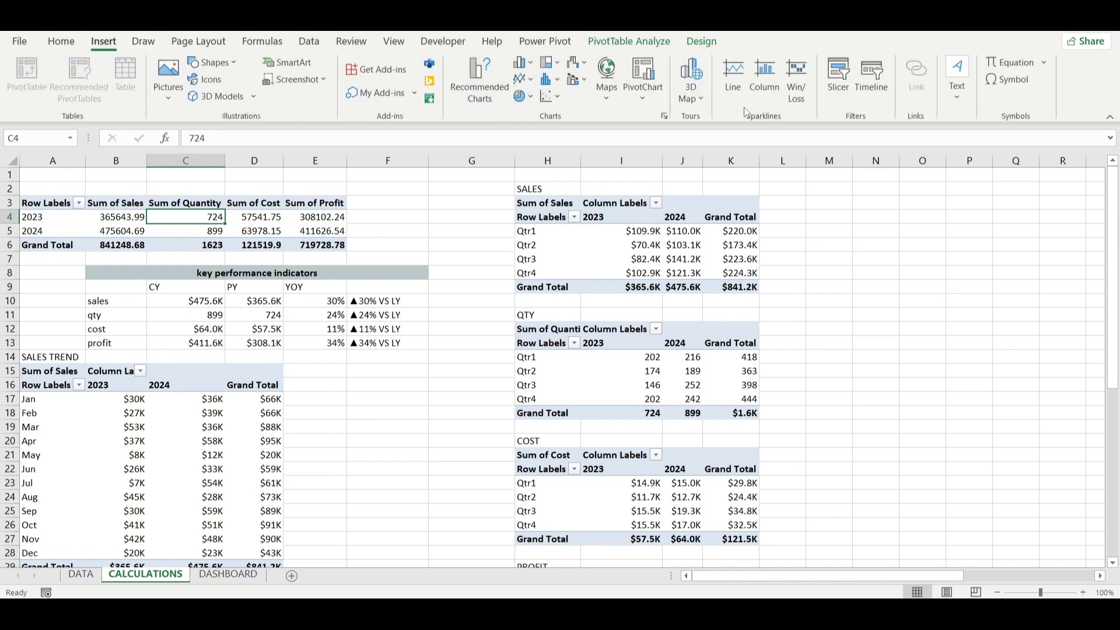
click(838, 78)
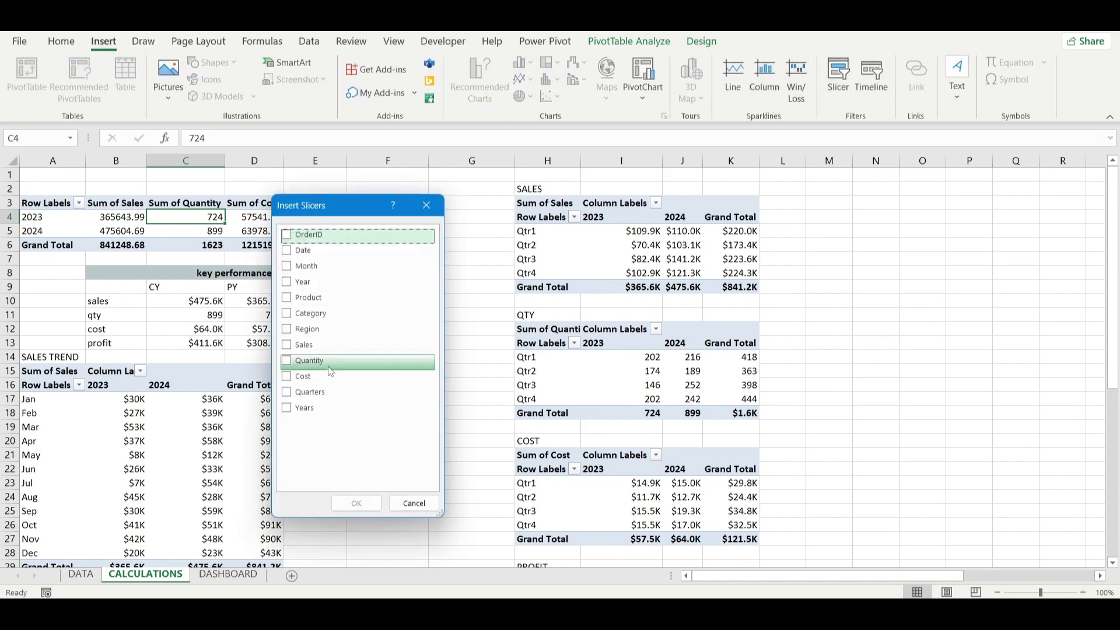
click(303, 313)
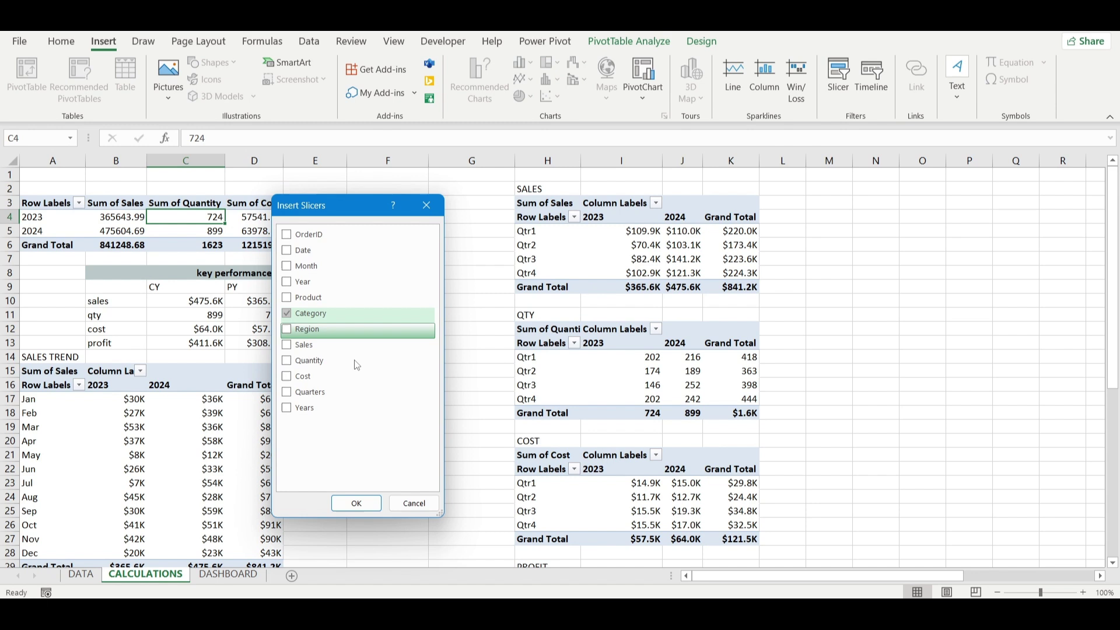
click(366, 503)
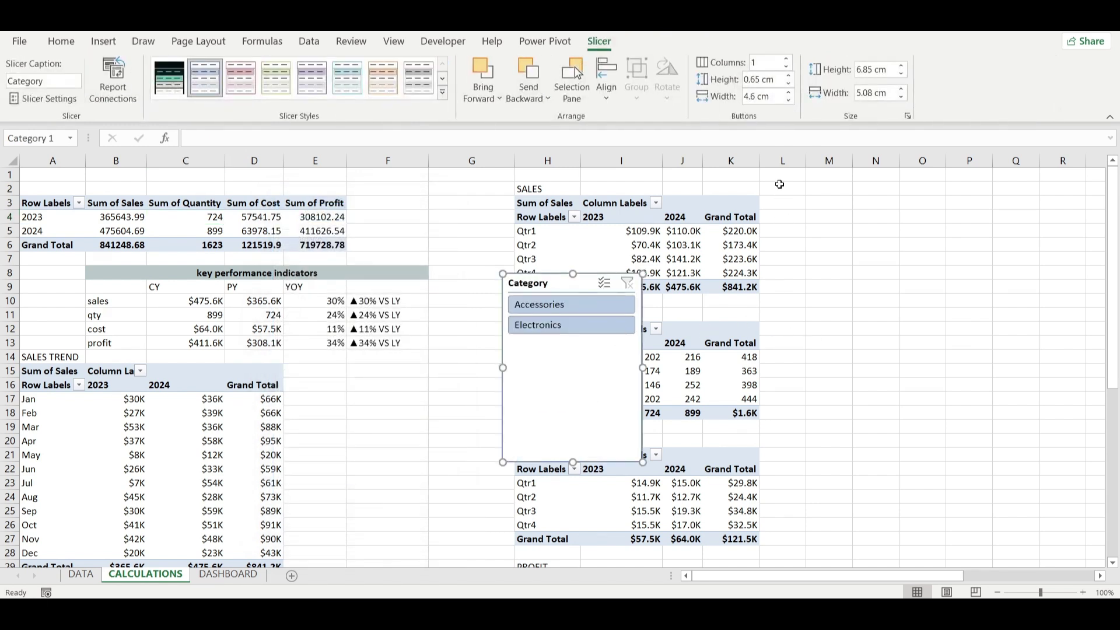
Apply the dark custom style to the Category slicer and arrange its buttons in 2 columns.
click(169, 78)
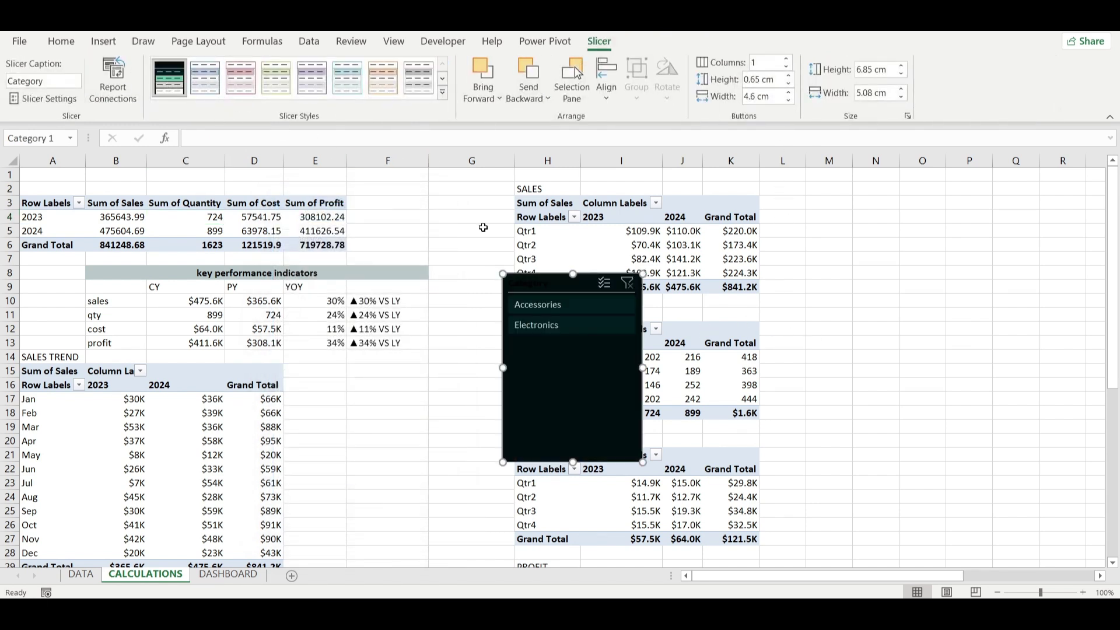
click(756, 63)
text(2)
key(Return)
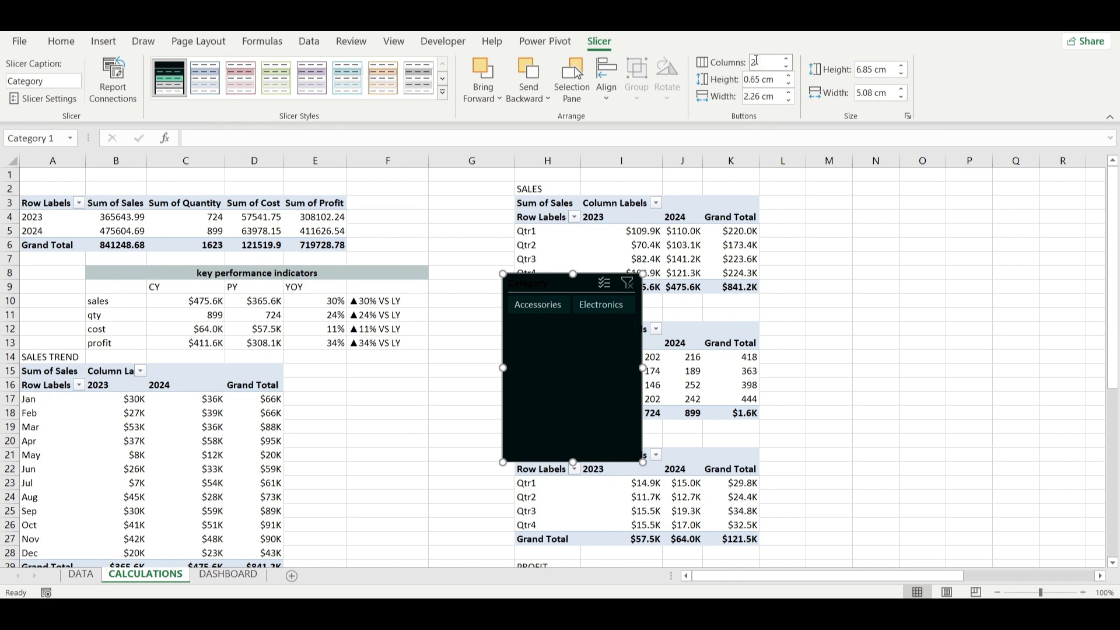
Hide the Category slicer's header and shorten the slicer to about 1.08 cm high.
click(44, 98)
click(205, 336)
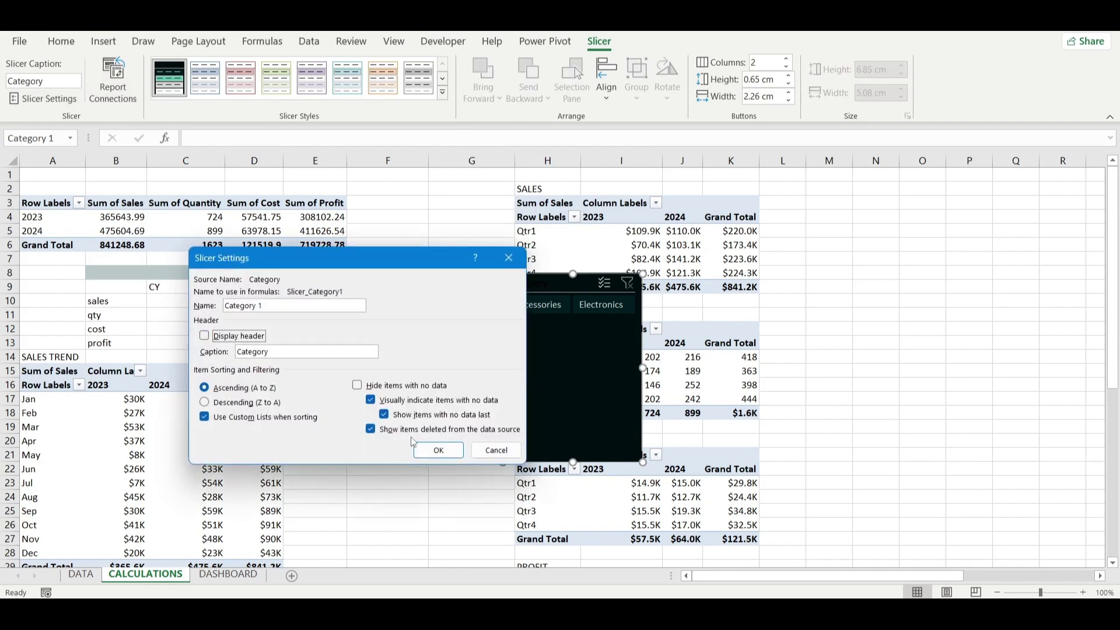
click(428, 450)
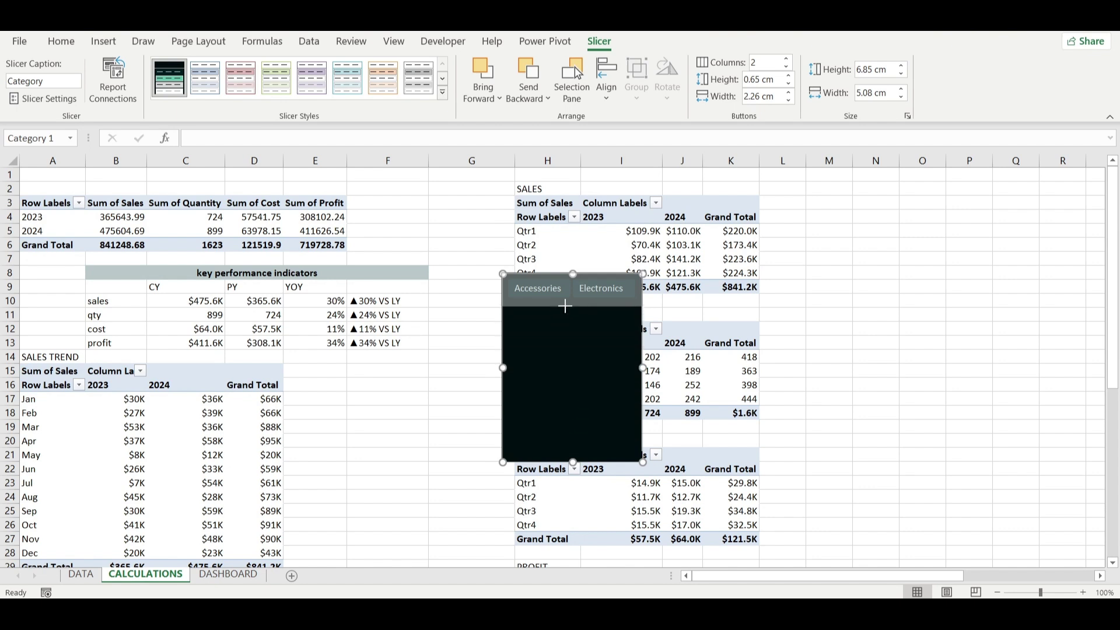
drag(564, 306, 575, 303)
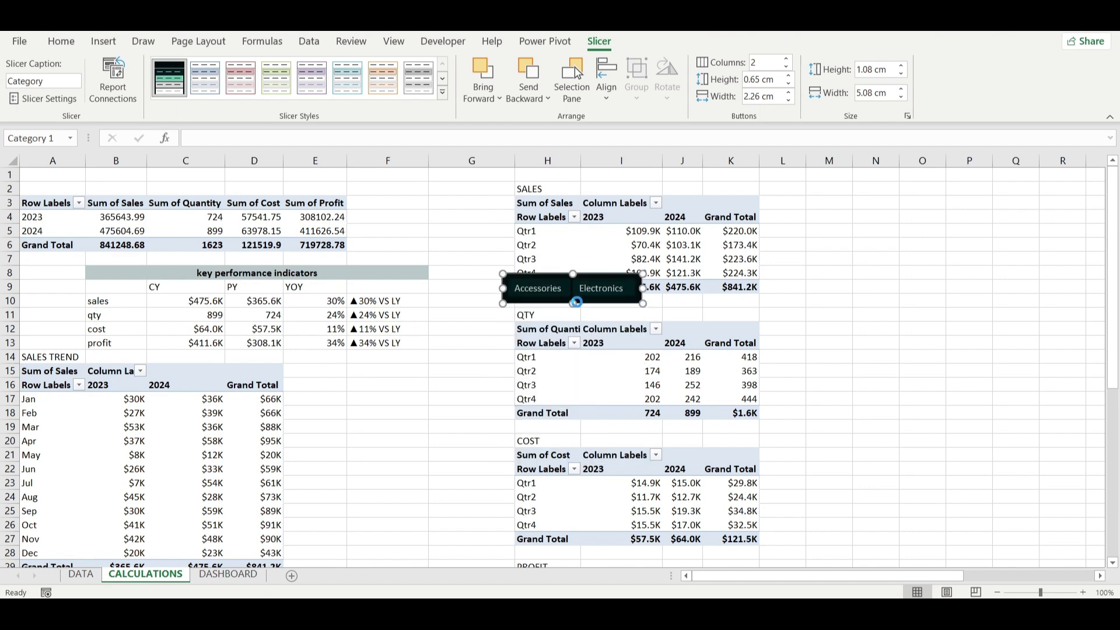
Move the Category slicer to the DASHBOARD sheet, placing it just above the Monthly Revenue Trend card and widening it slightly.
key(Escape)
click(228, 574)
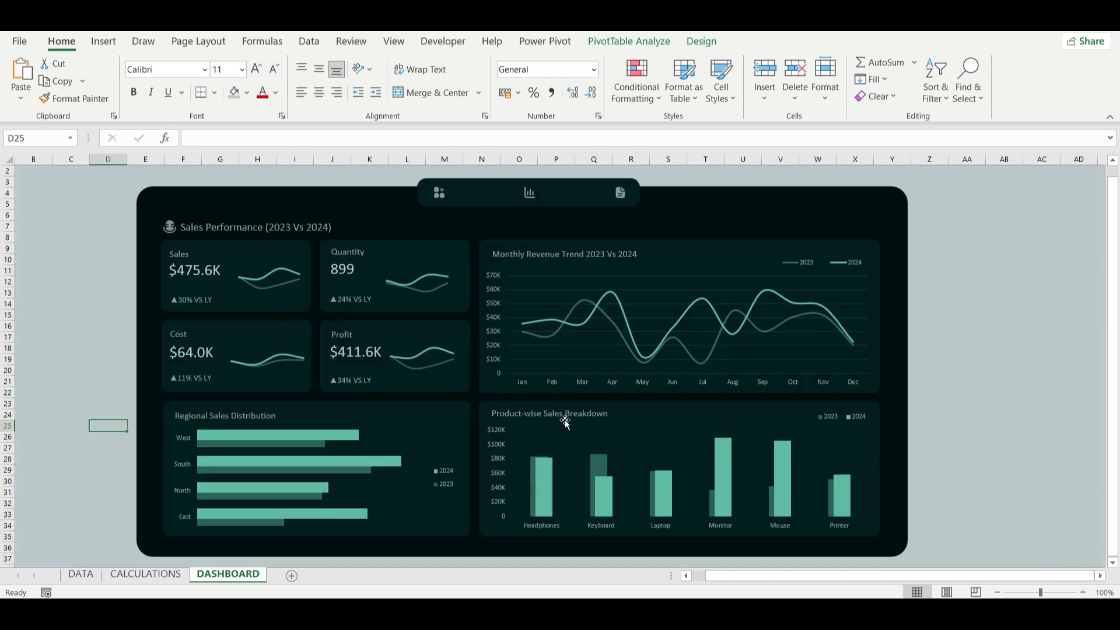
key(ctrl+v)
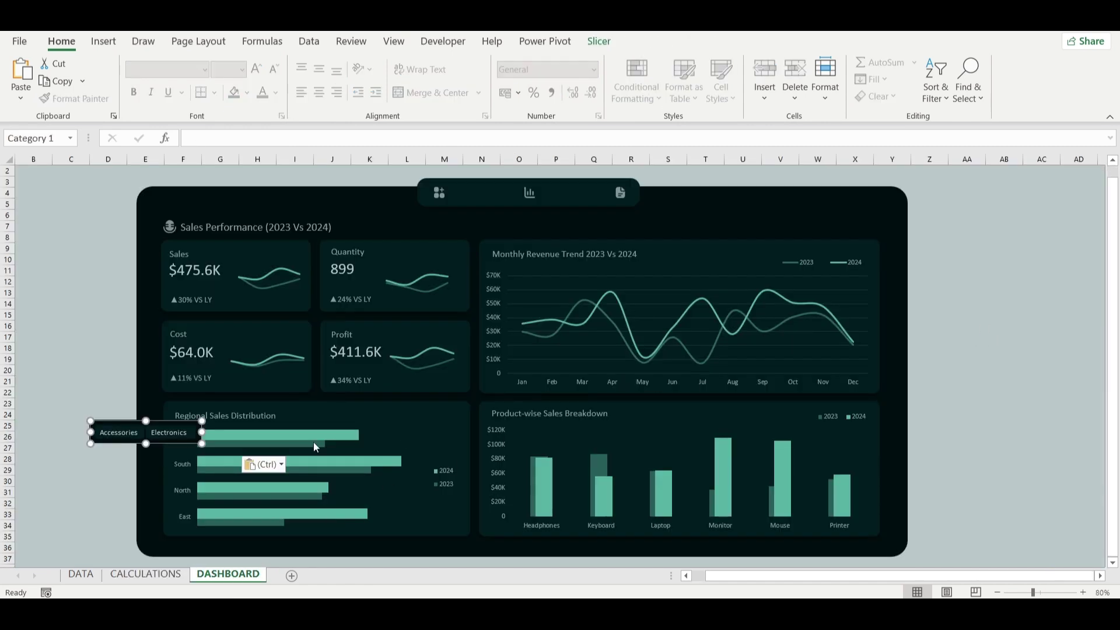
drag(171, 423, 844, 214)
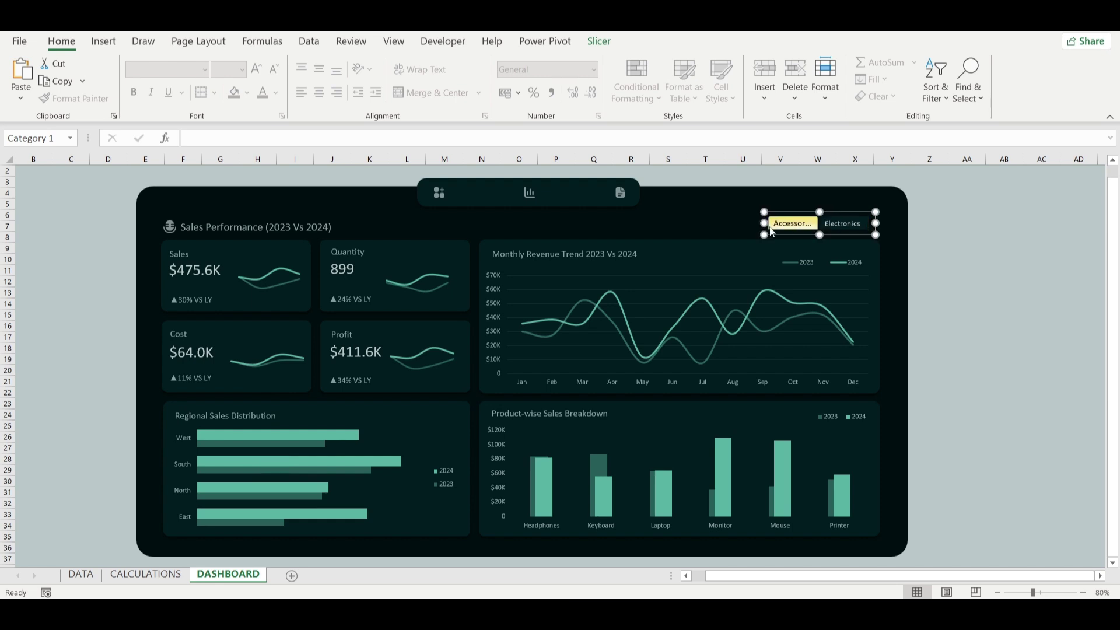
drag(764, 224, 740, 224)
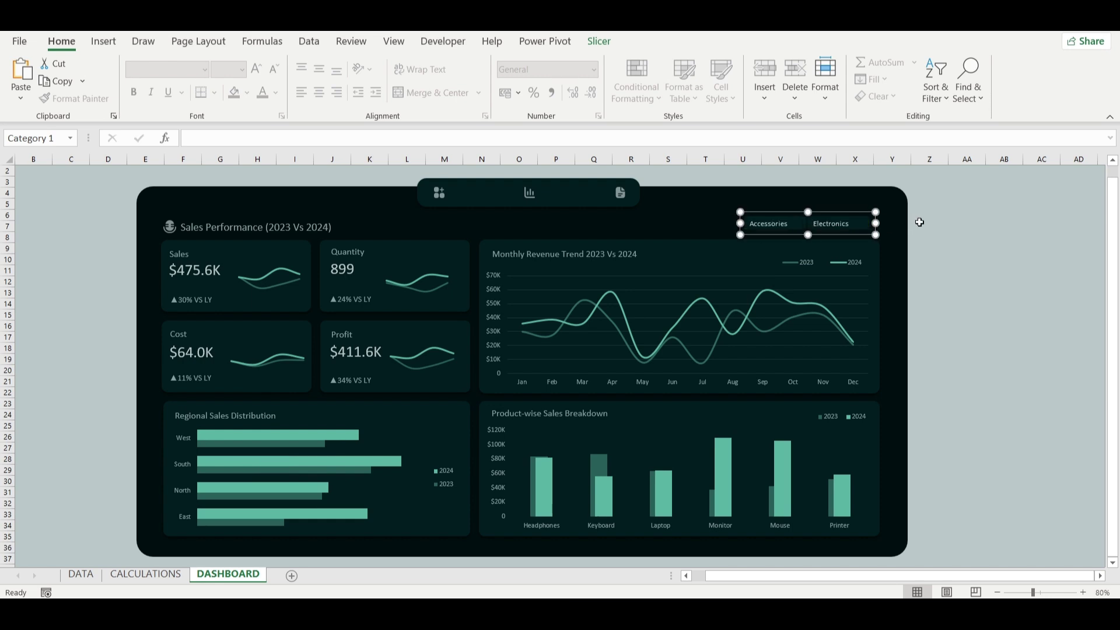
drag(875, 222, 853, 236)
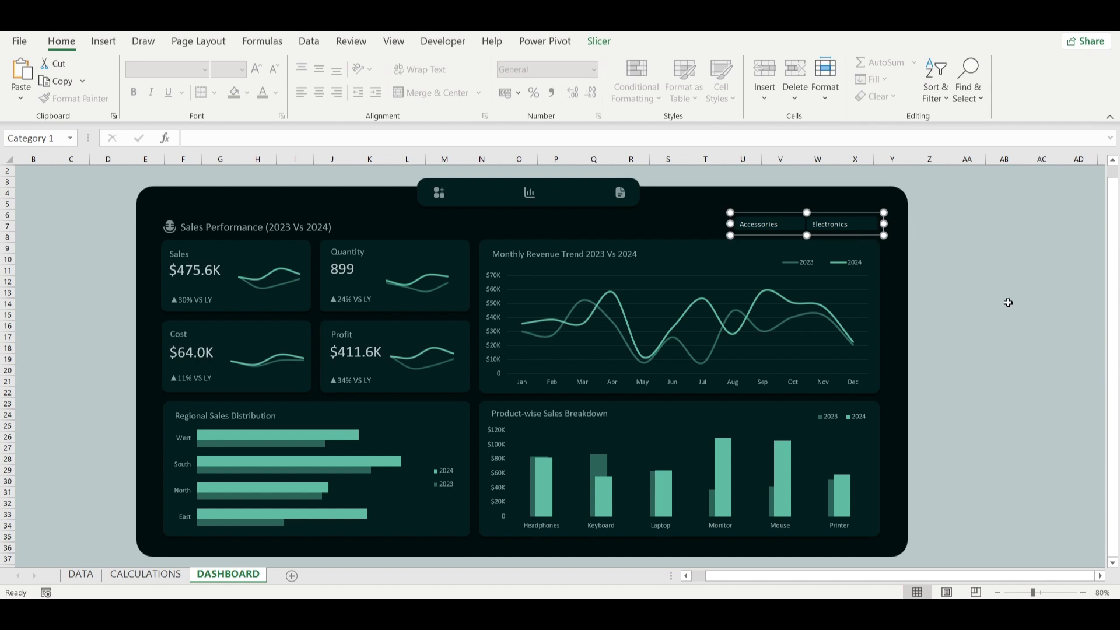
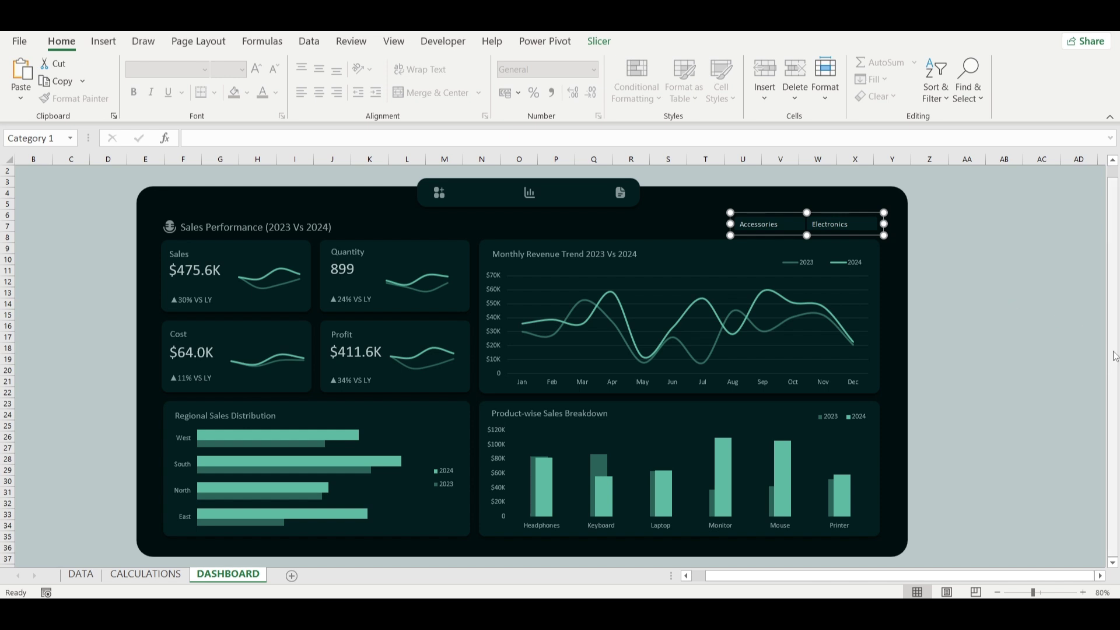
click(964, 349)
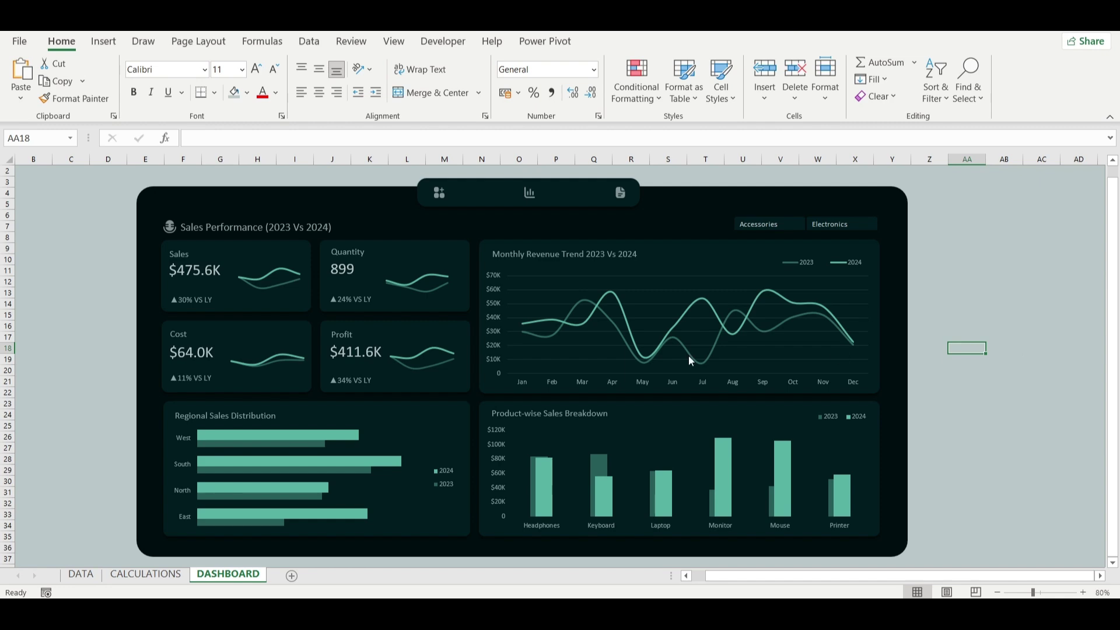
Enter the formula =TODAY() in cell C2 of the CALCULATIONS sheet.
click(146, 574)
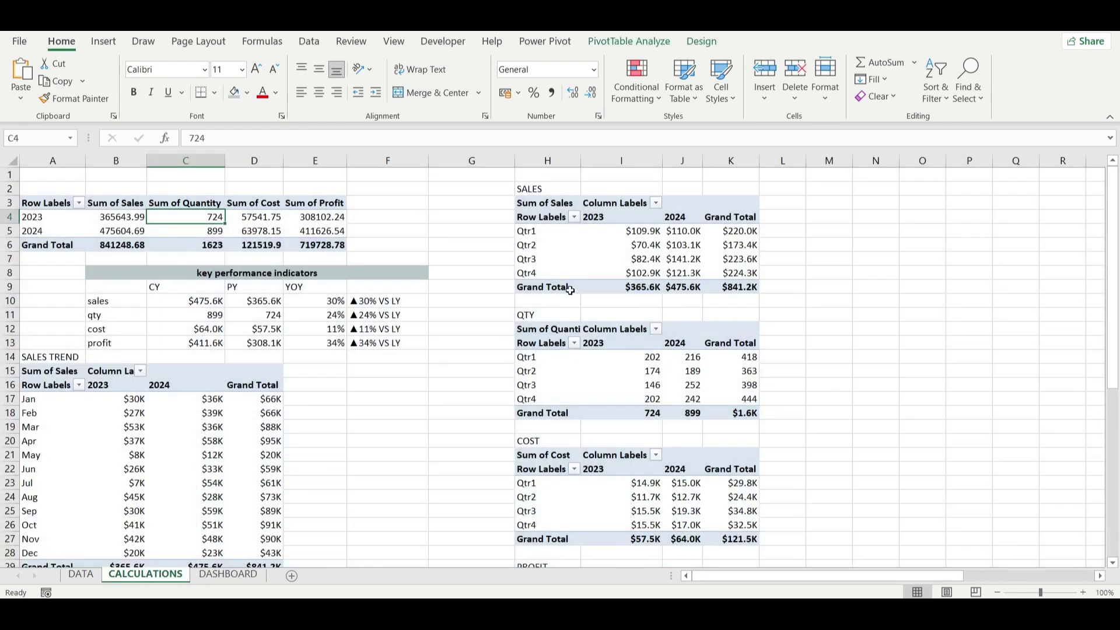
click(213, 188)
text(=)
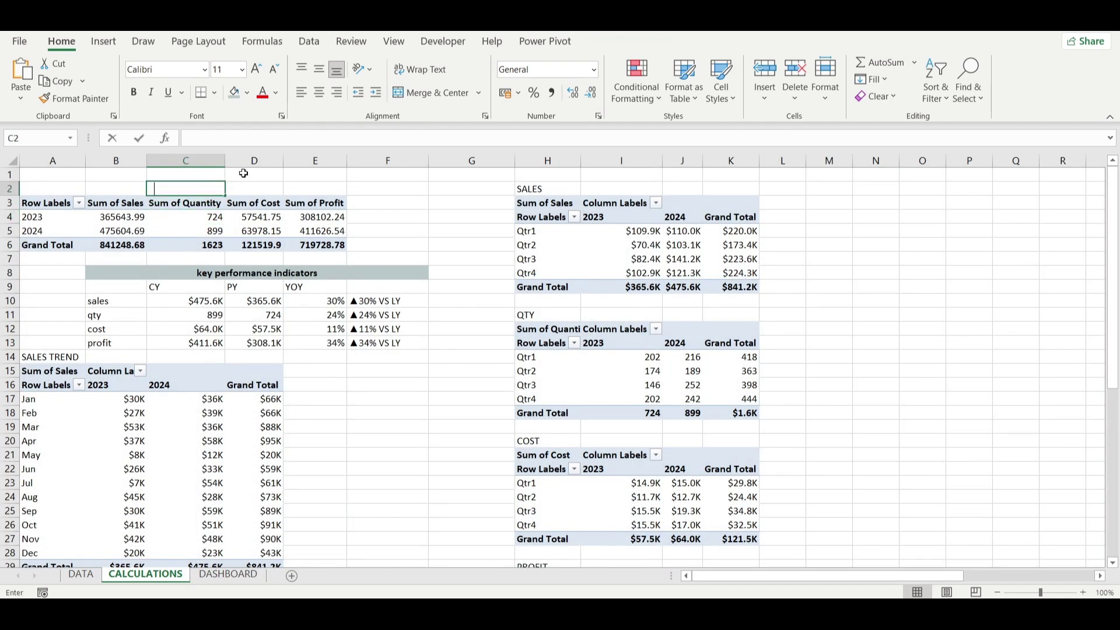
text(=t)
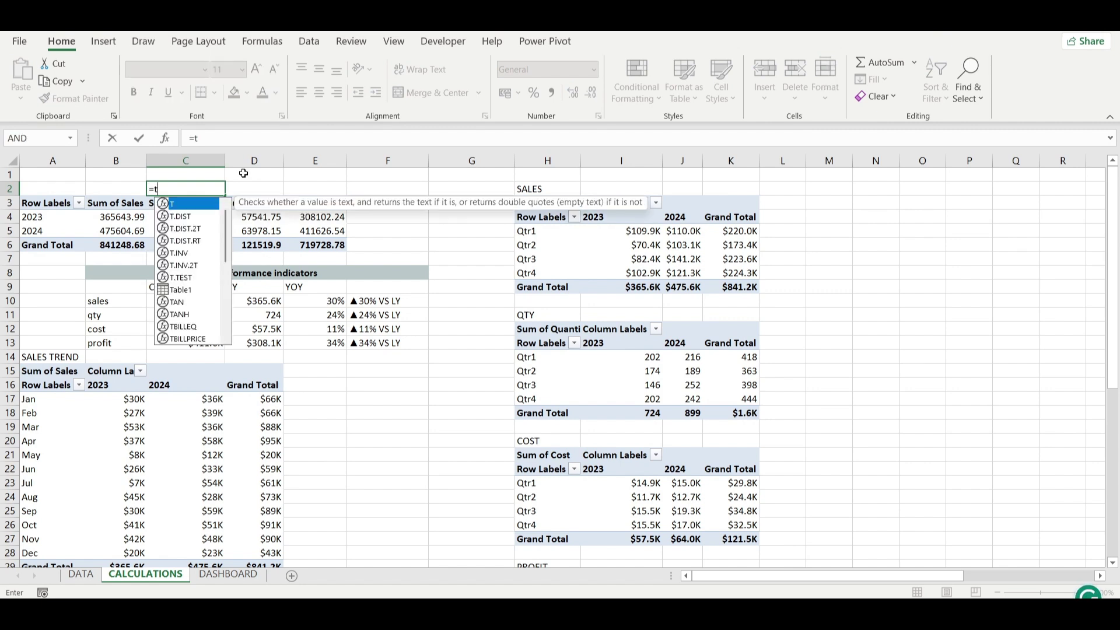
text(oday())
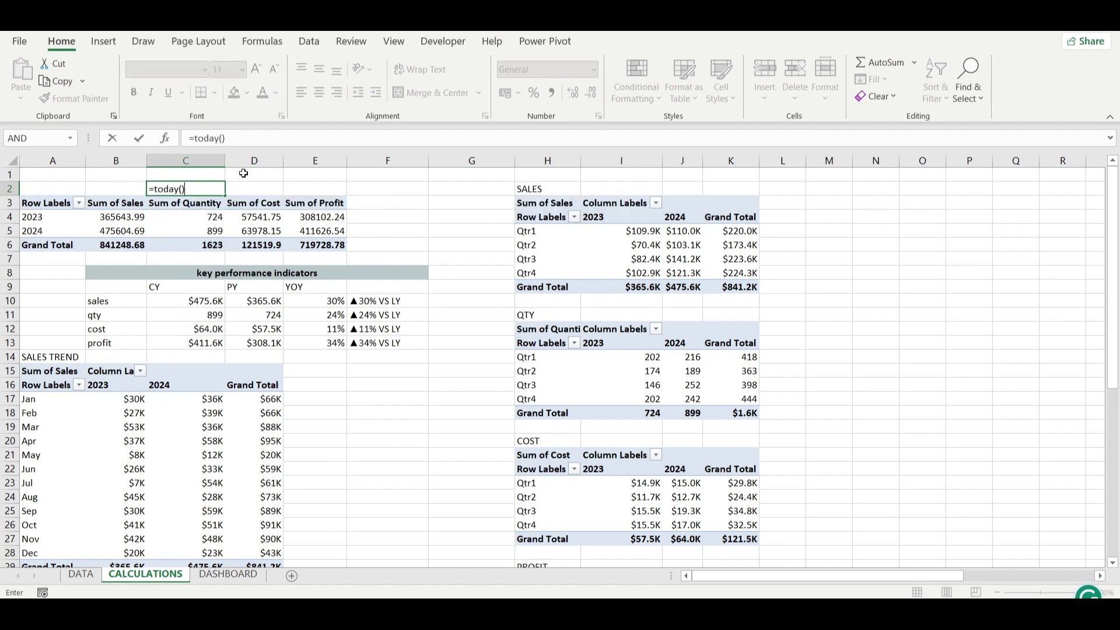
key(Return)
Format the date in cell C2 with the *14 March 2012 date type and name the cell dateee.
click(202, 185)
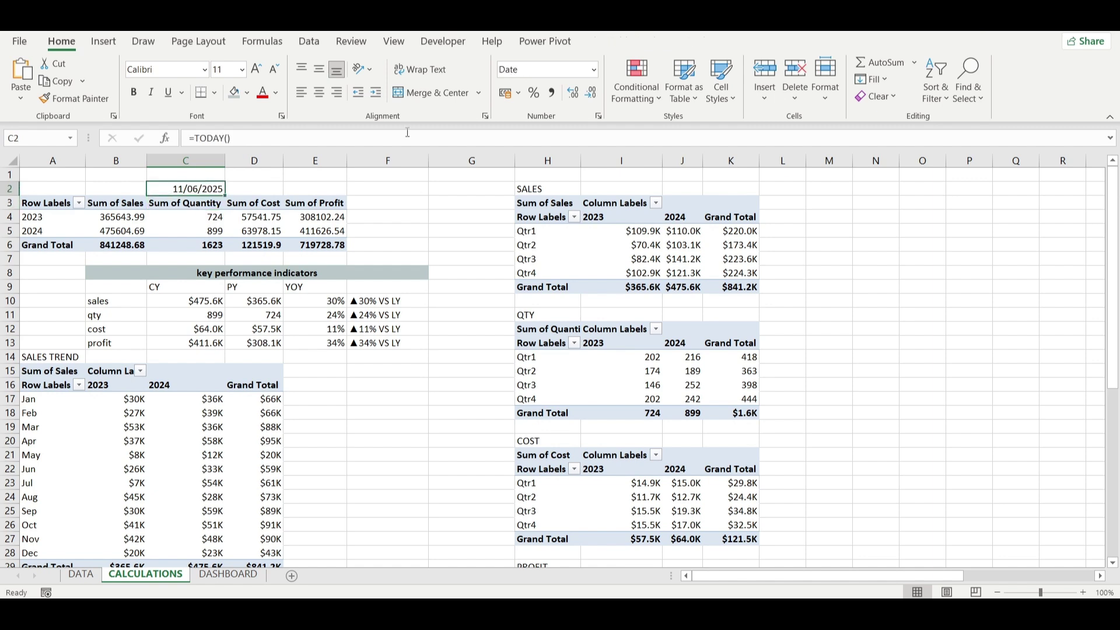
click(597, 116)
click(318, 272)
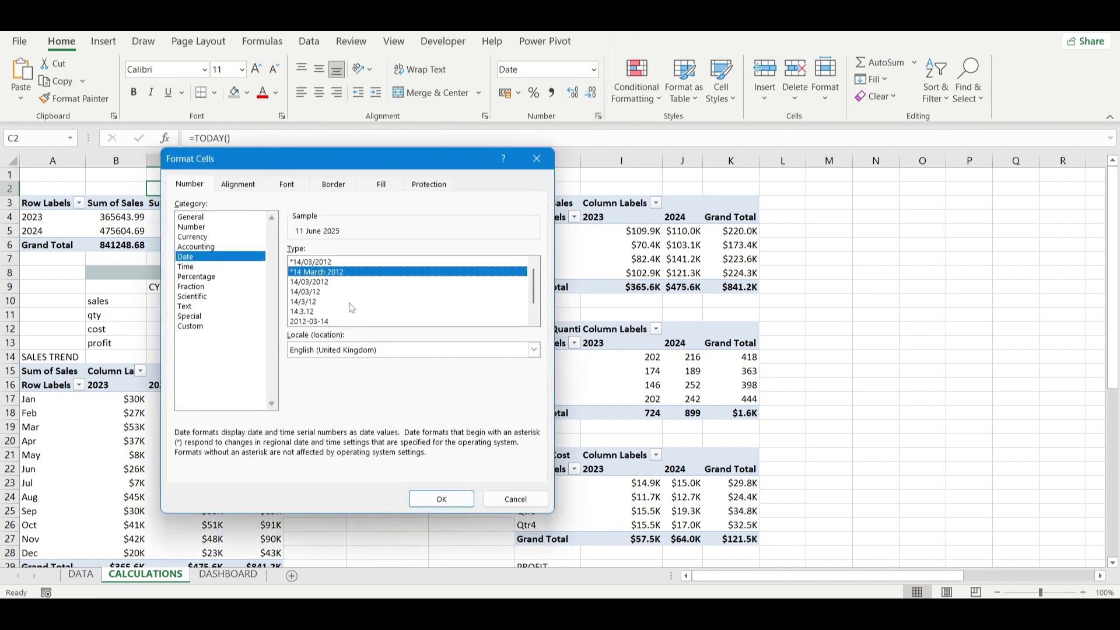
click(451, 503)
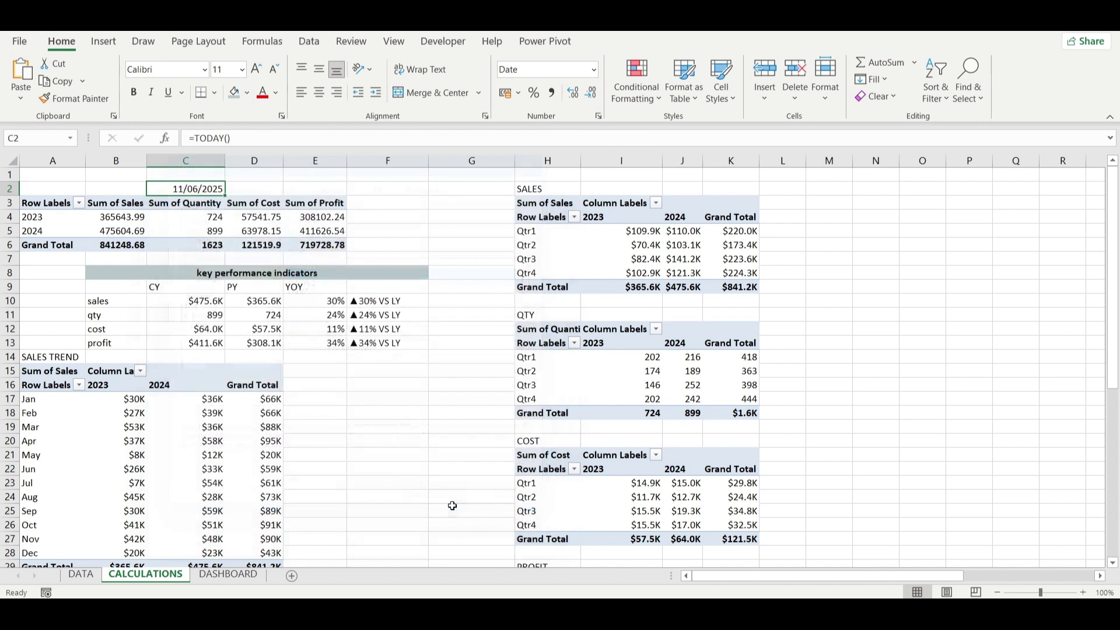
click(15, 138)
text(dateee)
Duplicate the Cost label text box on the DASHBOARD sheet and place the copy outside the dashboard, beside the Cost card.
click(226, 575)
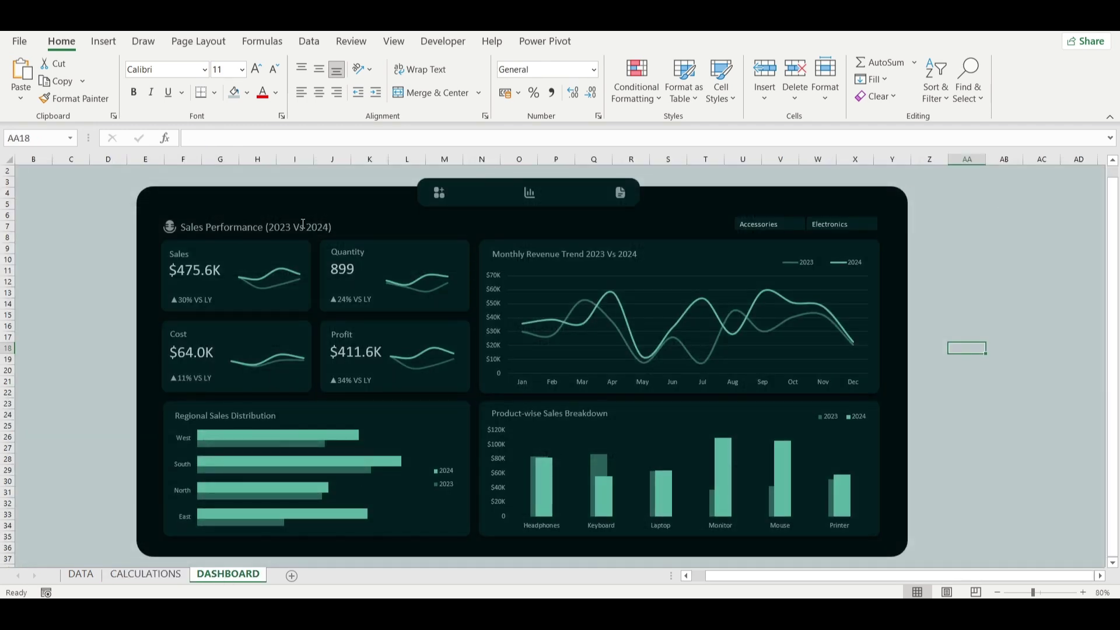
click(199, 325)
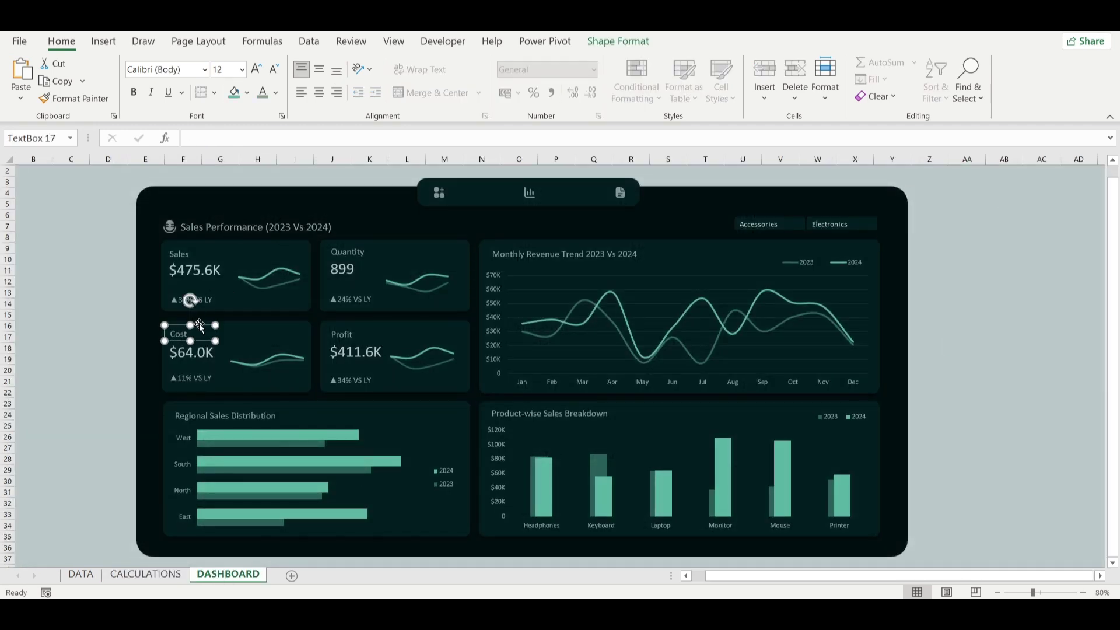
key(ctrl+d)
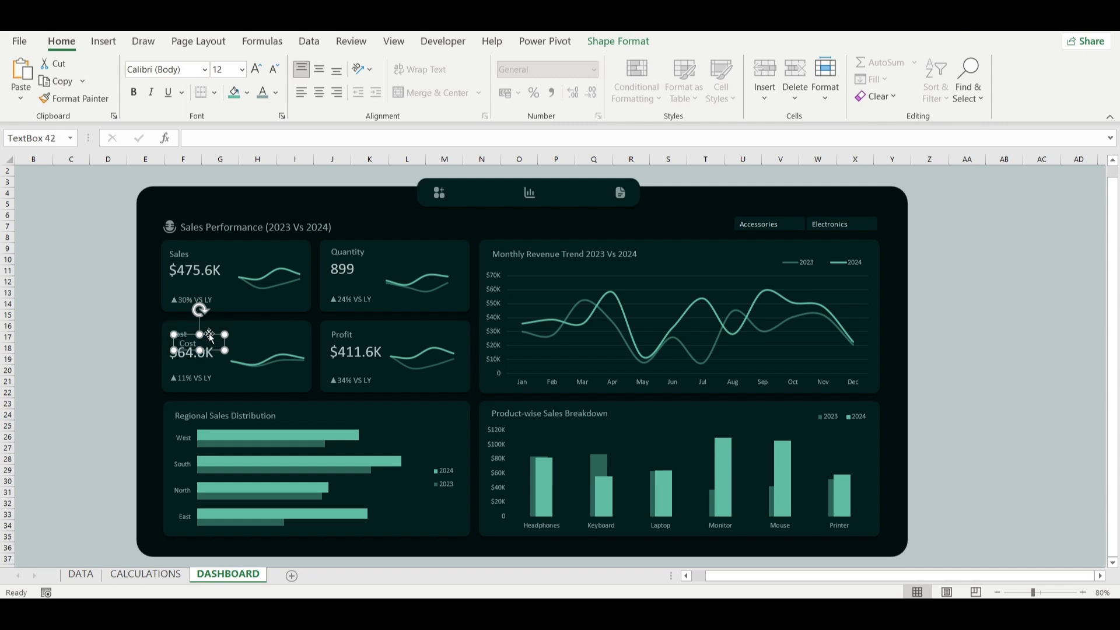
drag(211, 337, 116, 356)
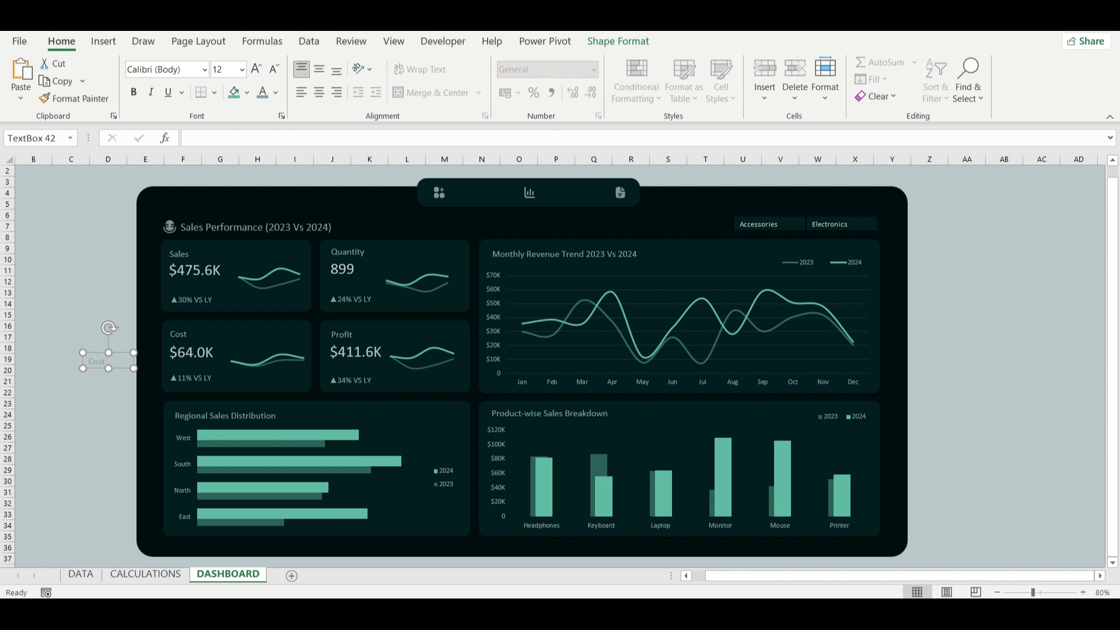
Link the copied text box to the date cell with the formula =dateee.
double_click(102, 361)
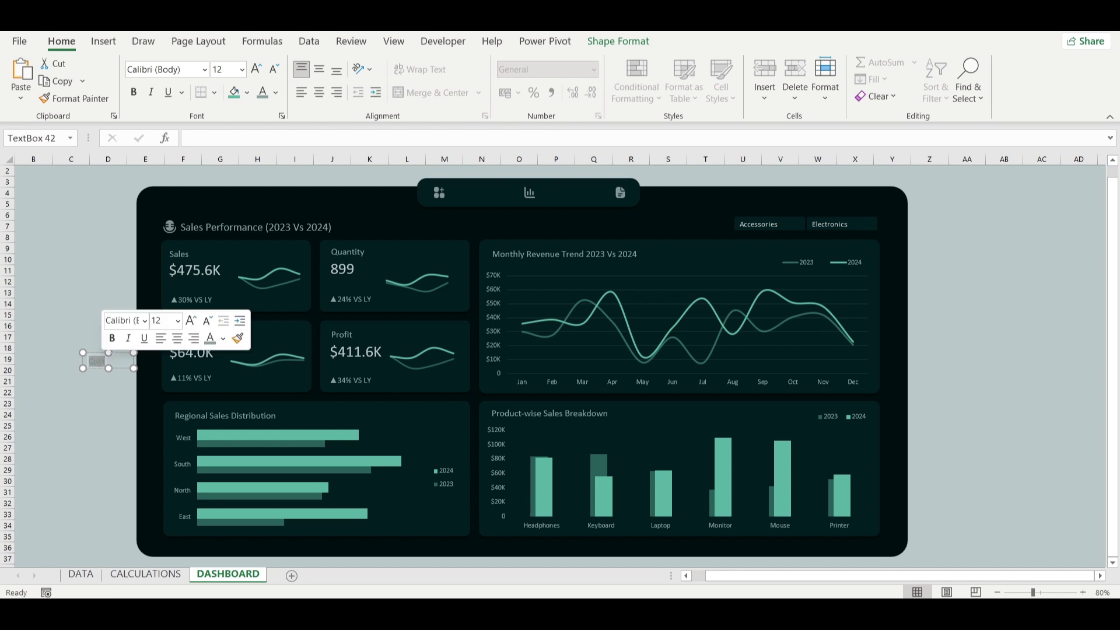
click(209, 140)
text(=)
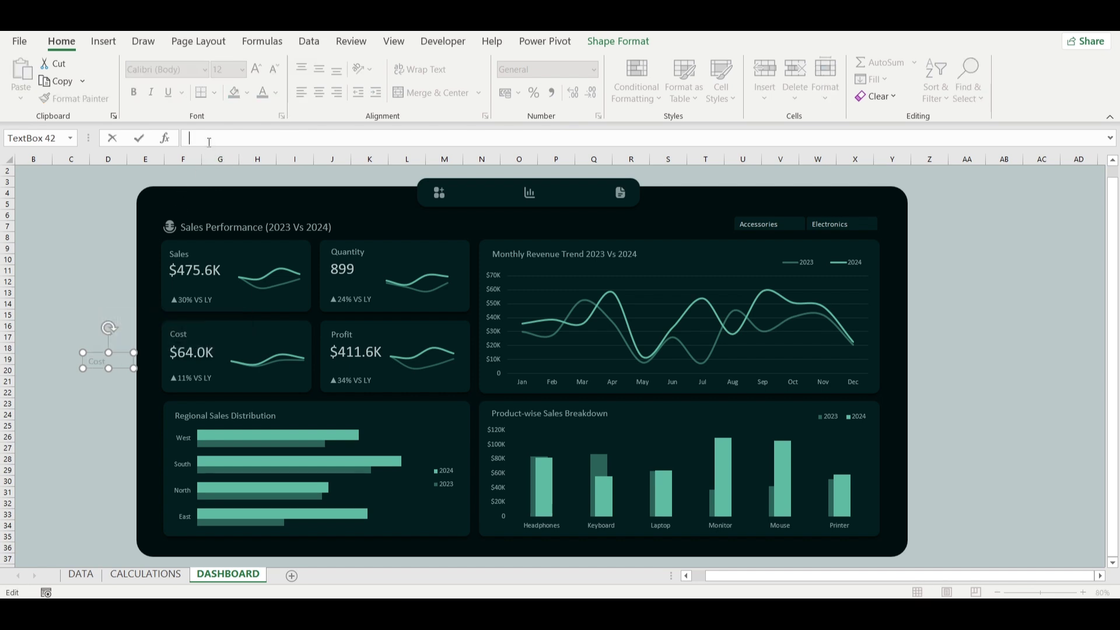
text(datee)
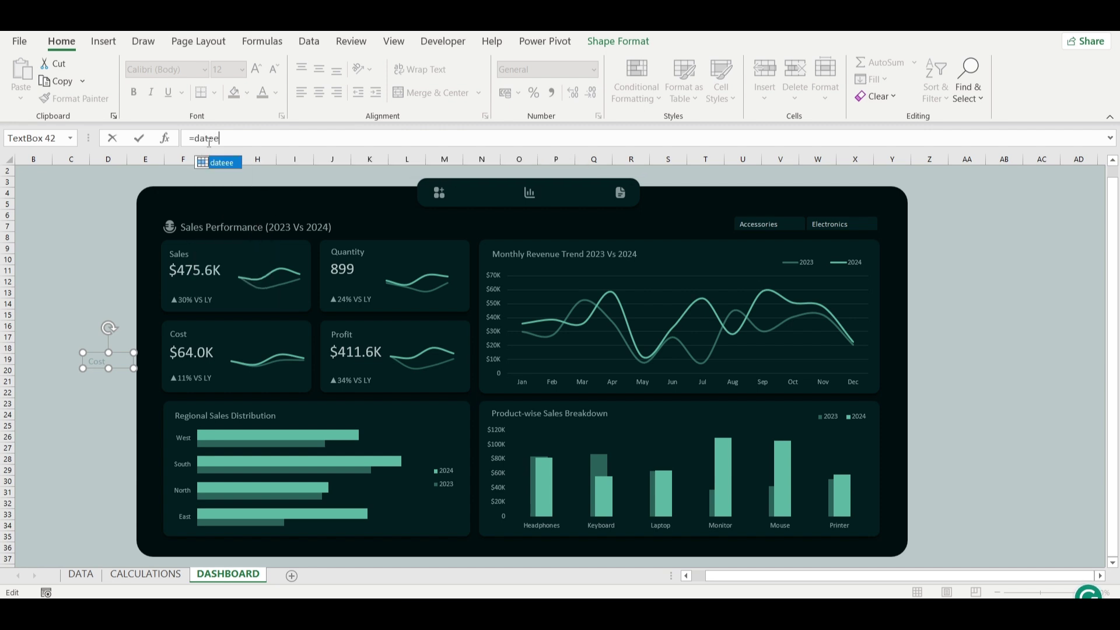
double_click(221, 162)
key(Return)
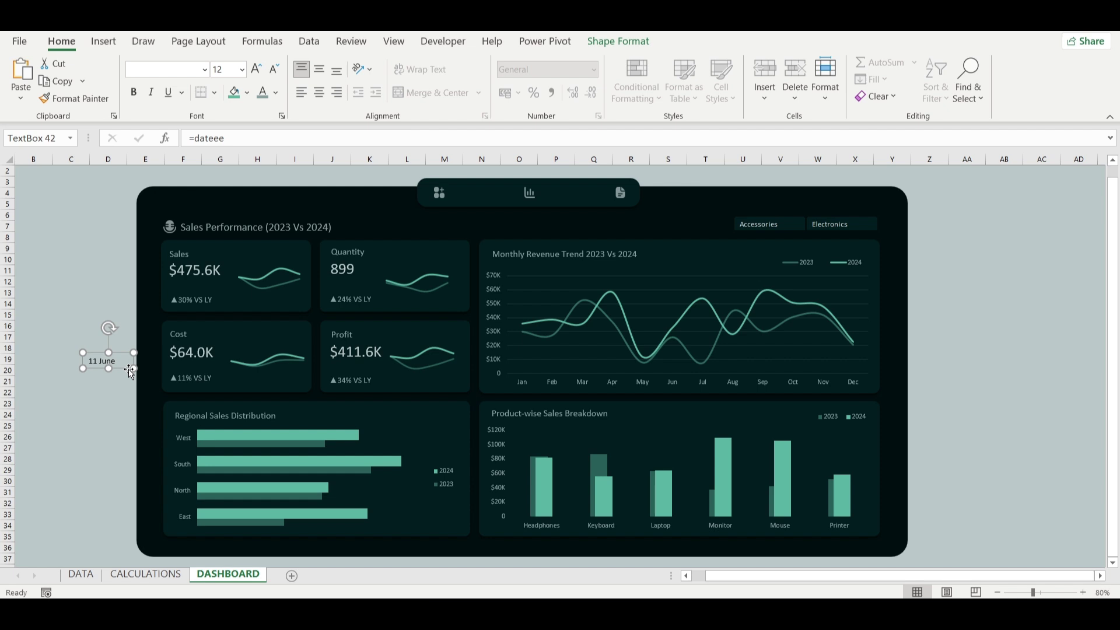
Place the date text box in the dashboard header beside the category slicer and give its text the light grey font colour.
drag(132, 366, 706, 226)
click(262, 91)
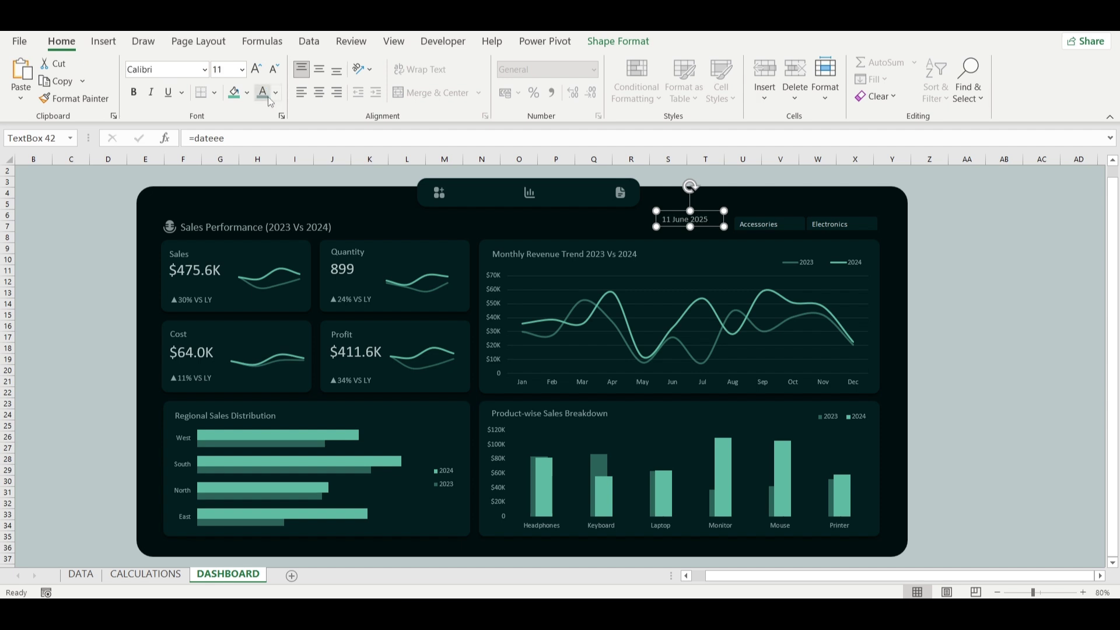
drag(707, 226, 720, 232)
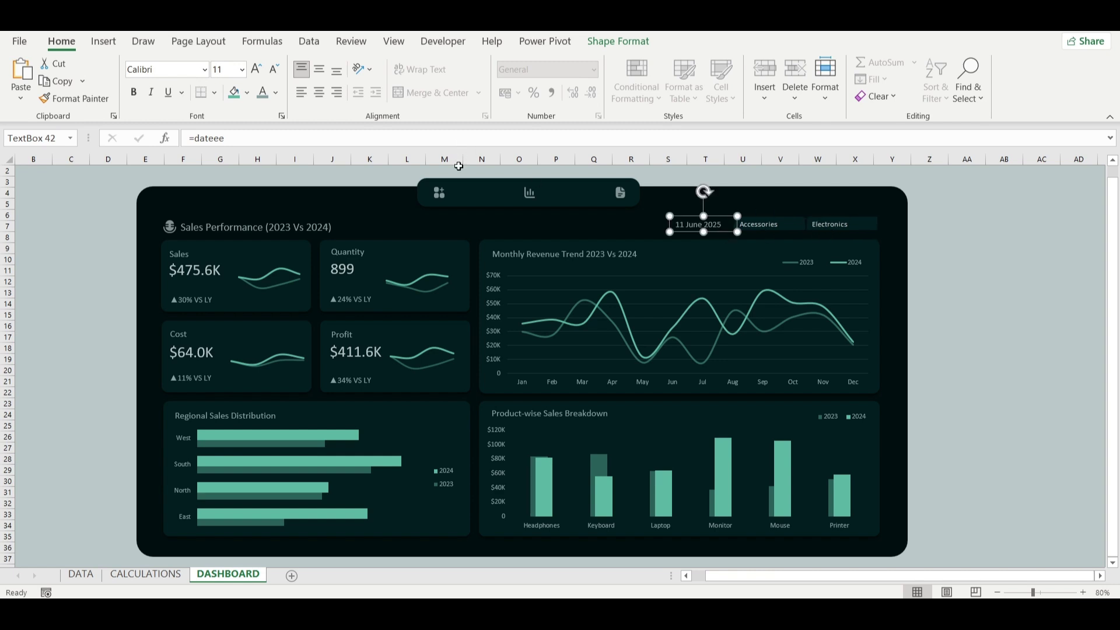
Hyperlink the grid icon in the navigation bar to cell A1 of the DASHBOARD sheet in this document.
right_click(439, 191)
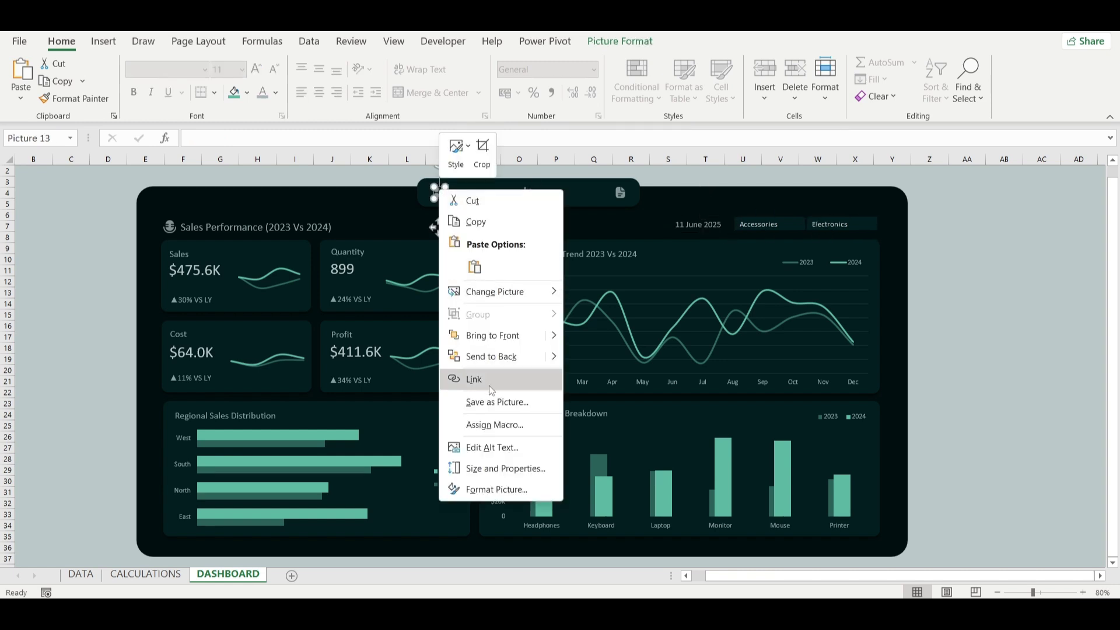
click(491, 389)
click(285, 358)
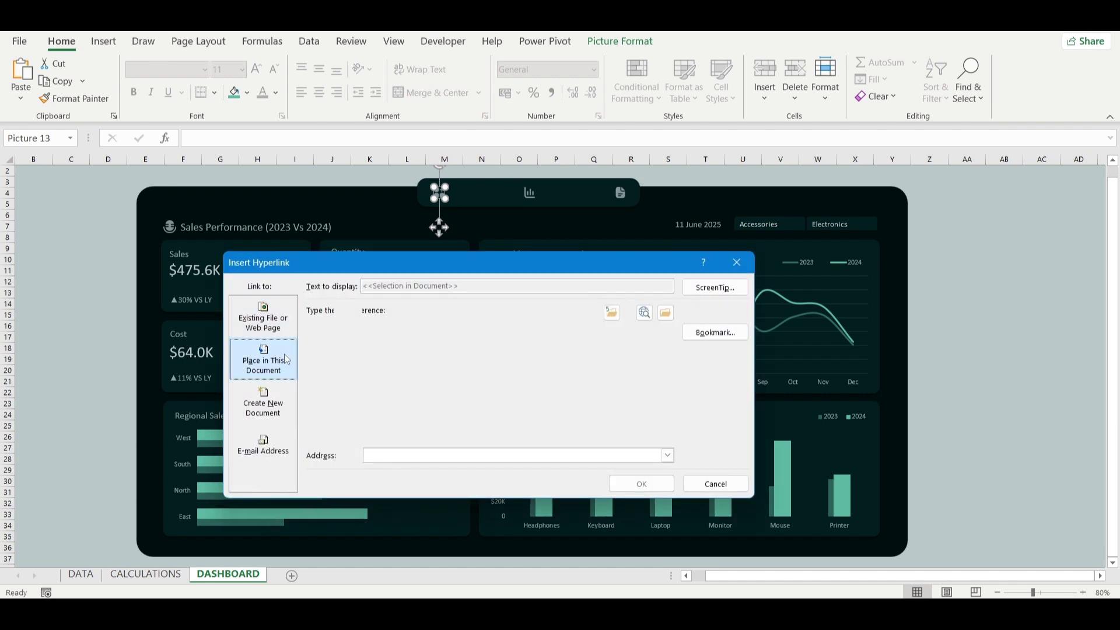
scroll(385, 361, up, 1)
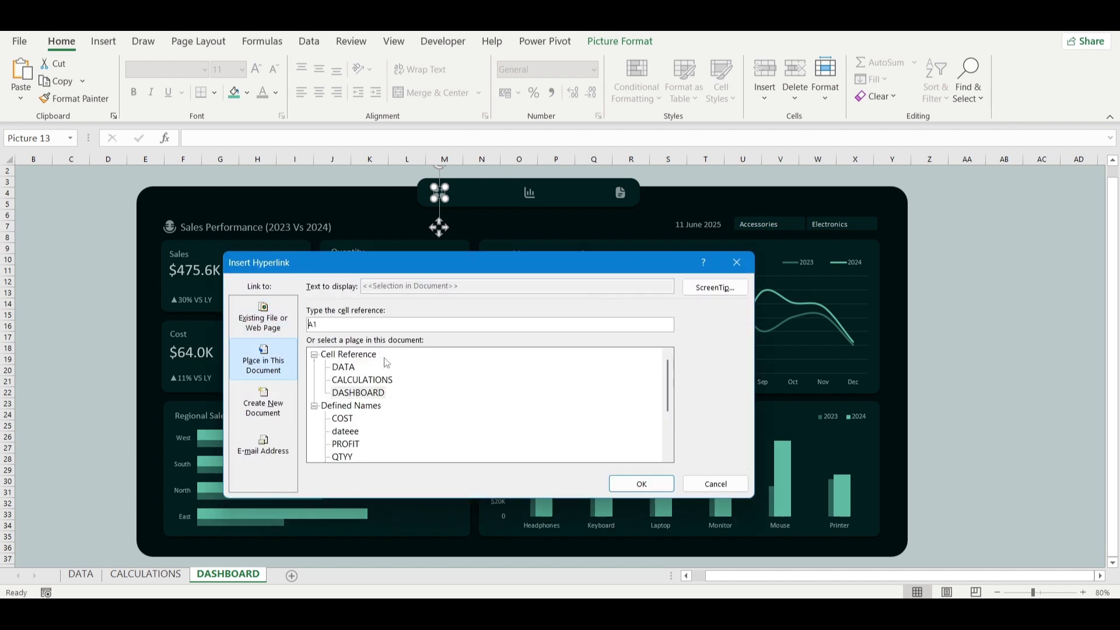
click(358, 393)
click(641, 483)
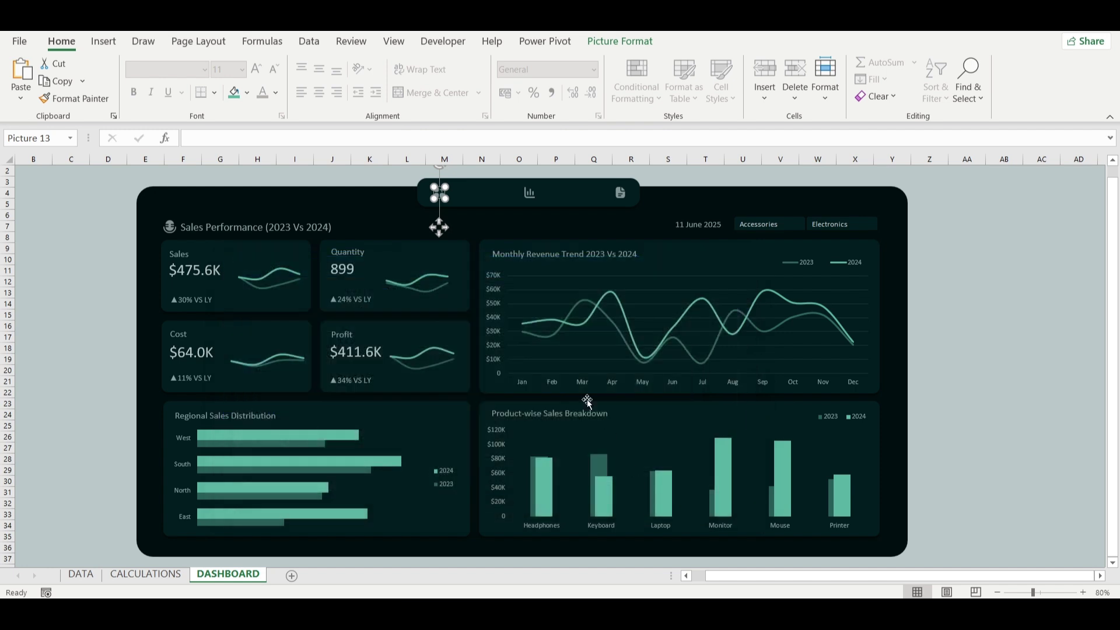
Hyperlink the bar chart icon in the navigation bar to cell A1 of the CALCULATIONS sheet.
click(530, 194)
right_click(529, 197)
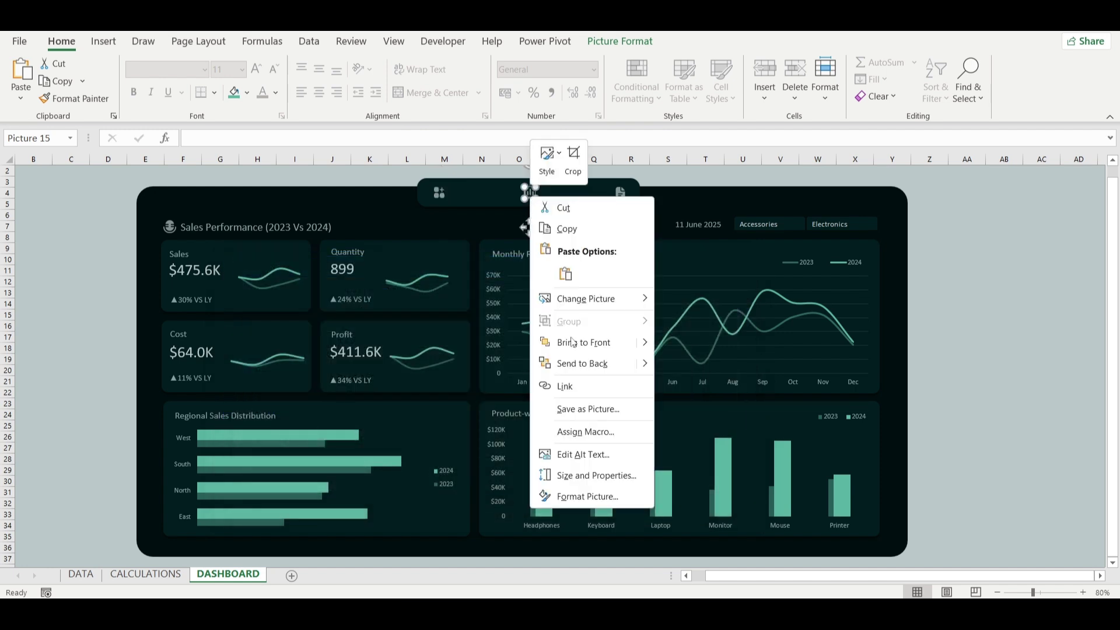
click(564, 386)
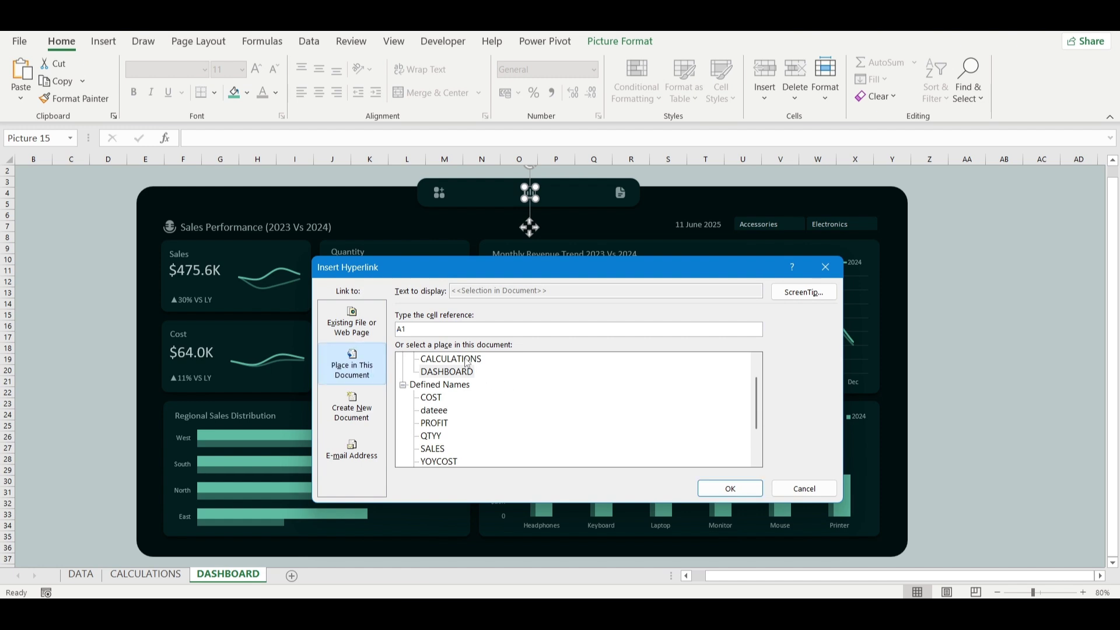
scroll(467, 362, up, 1)
click(461, 383)
click(738, 487)
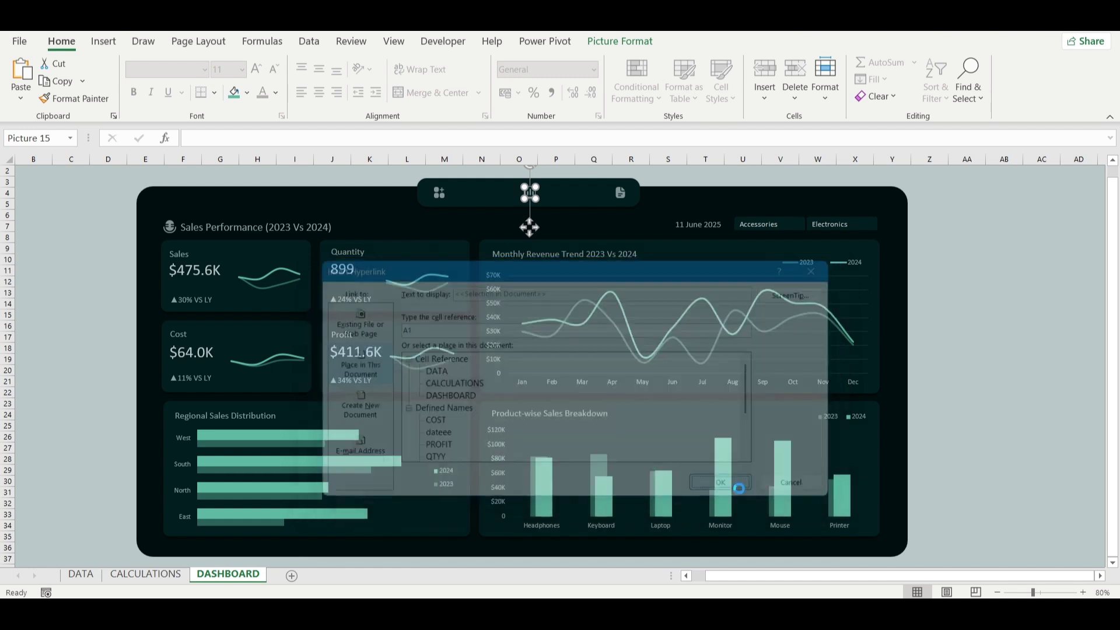
Hyperlink the document icon in the navigation bar to cell A1 of the DATA sheet and deselect it.
click(621, 196)
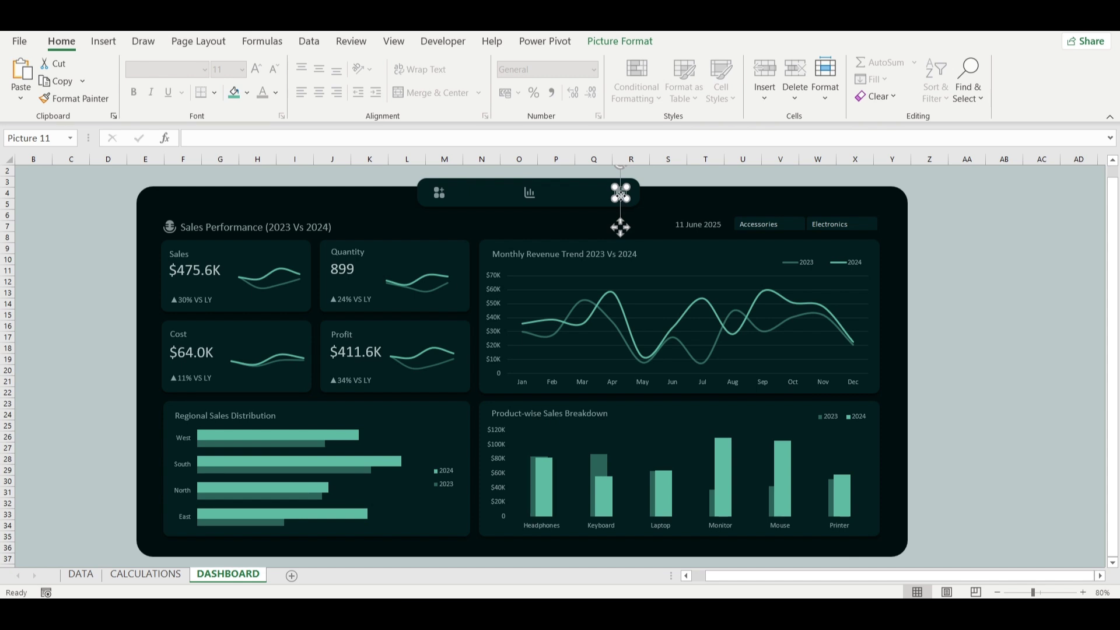
right_click(621, 196)
click(659, 384)
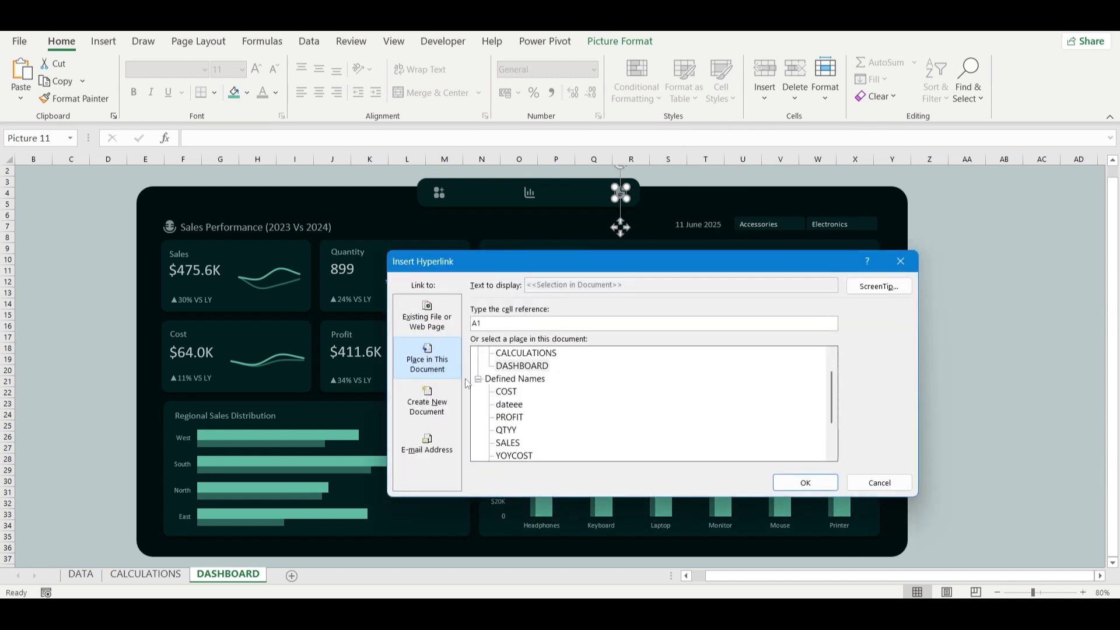
scroll(539, 388, up, 1)
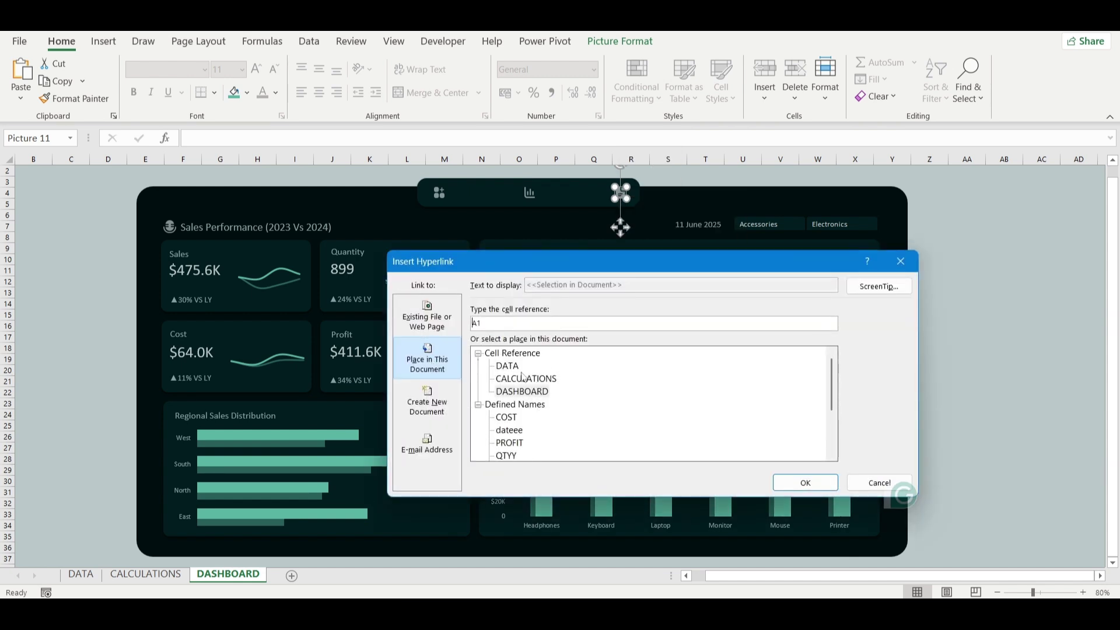
click(508, 366)
click(815, 489)
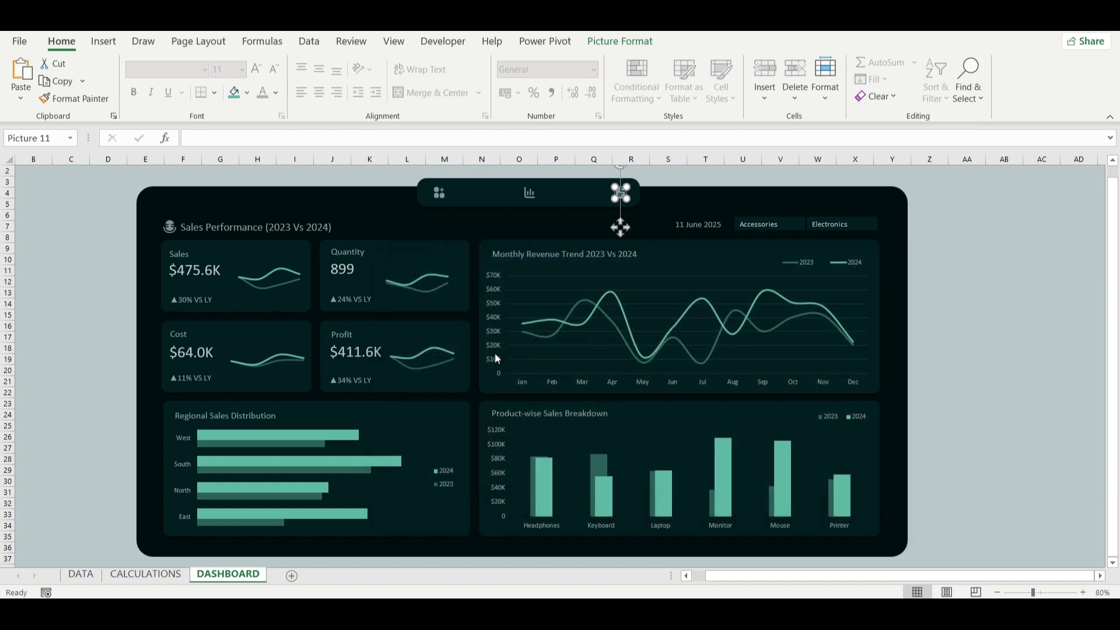
click(952, 237)
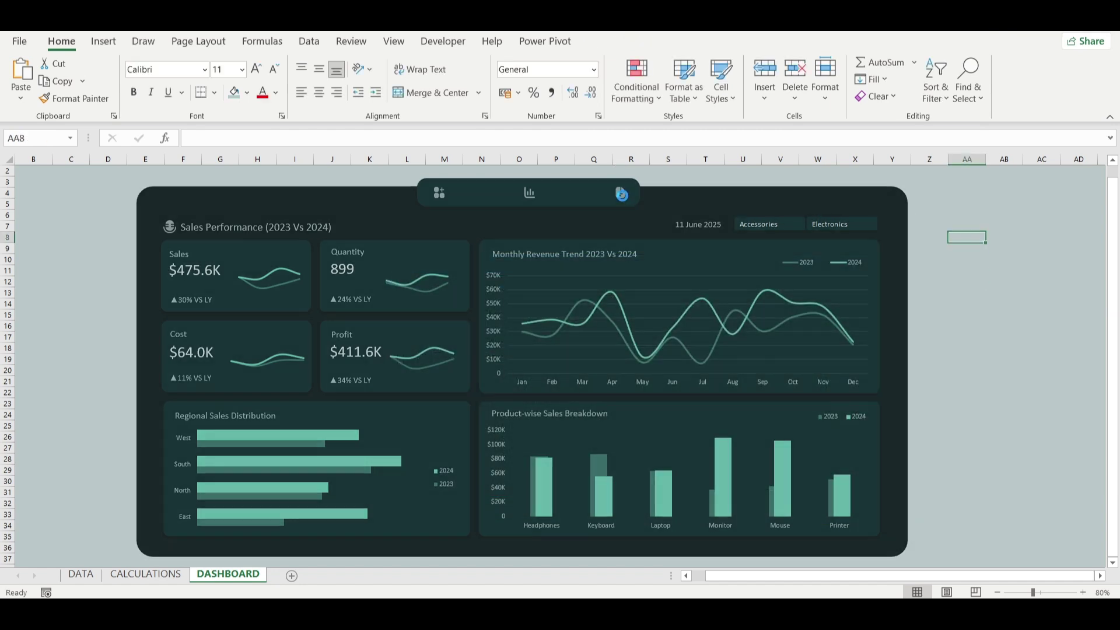
Test the links of the document, chart and grid icons, returning to the DASHBOARD sheet after each one.
click(641, 203)
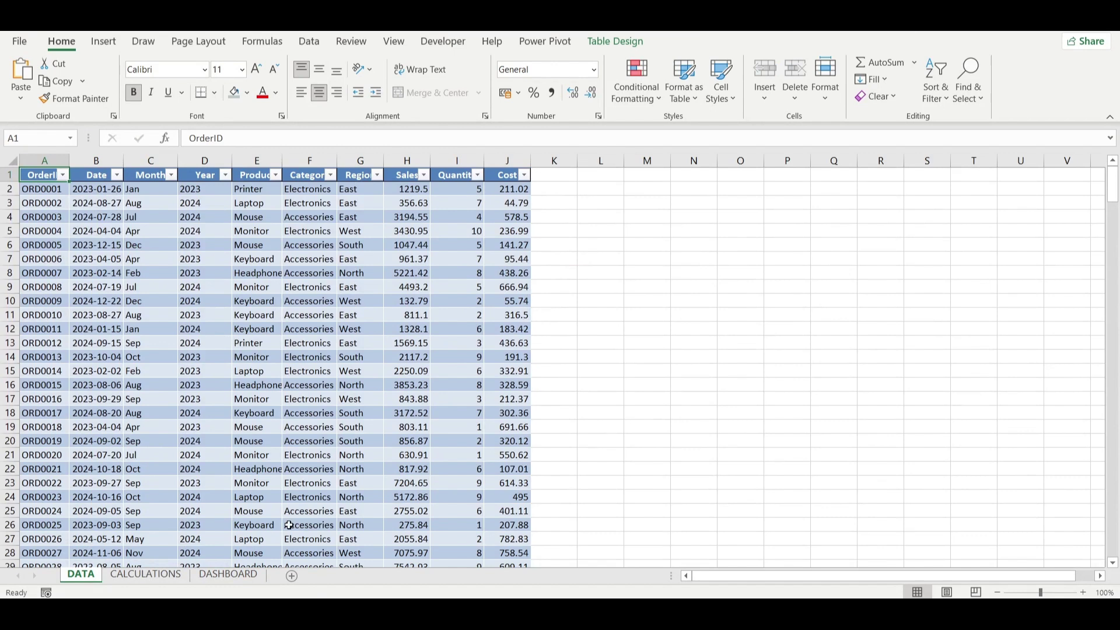
click(228, 574)
click(530, 195)
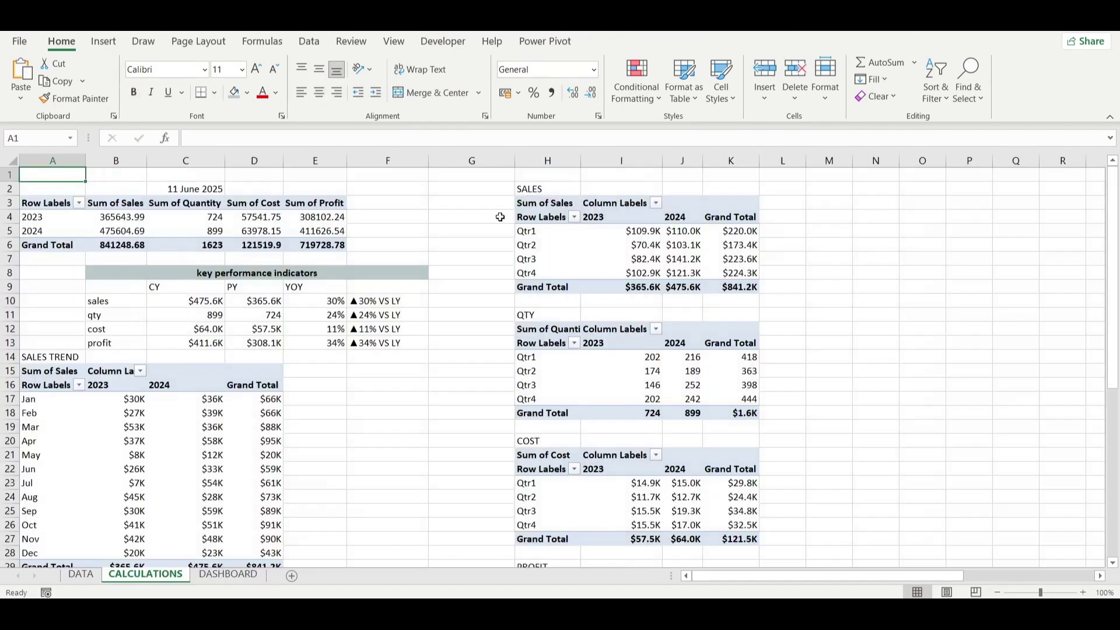
click(224, 574)
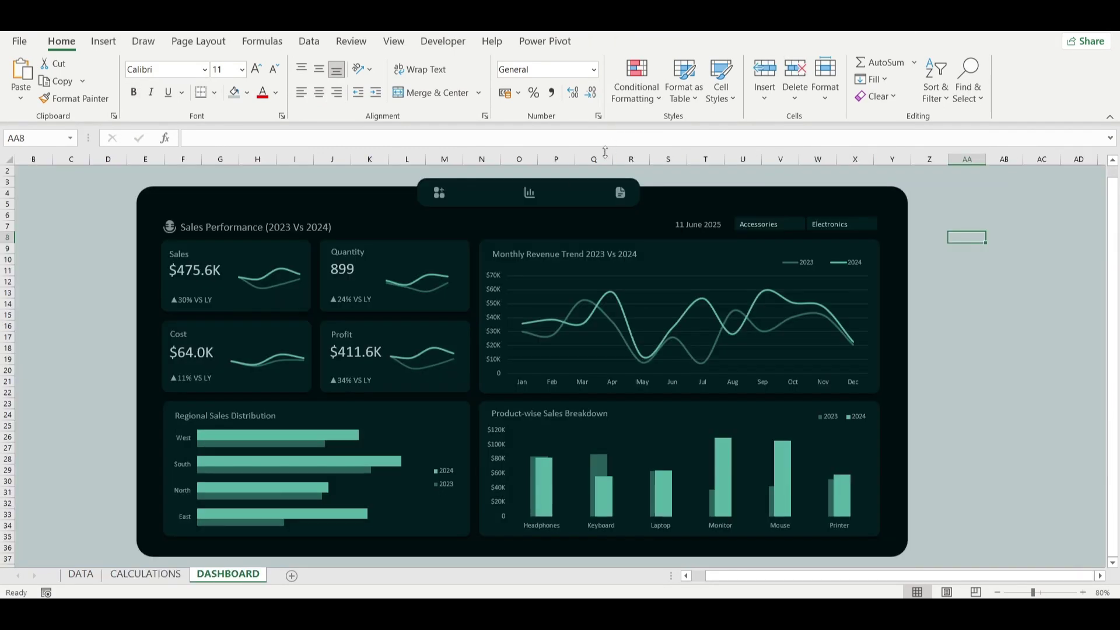
click(439, 192)
click(139, 576)
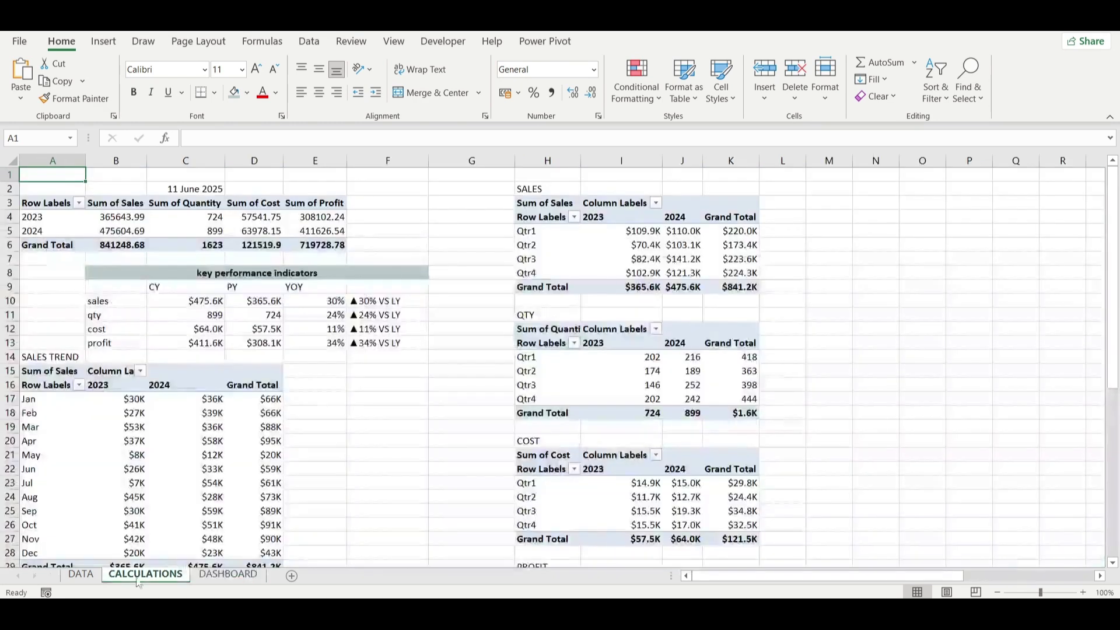
click(76, 577)
click(247, 579)
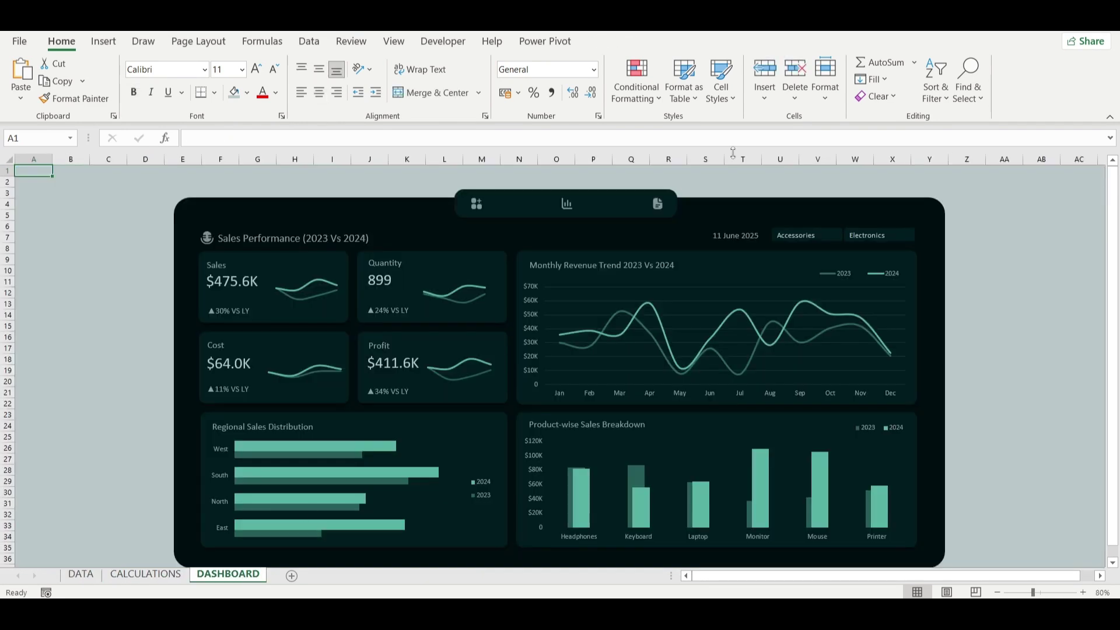
click(567, 203)
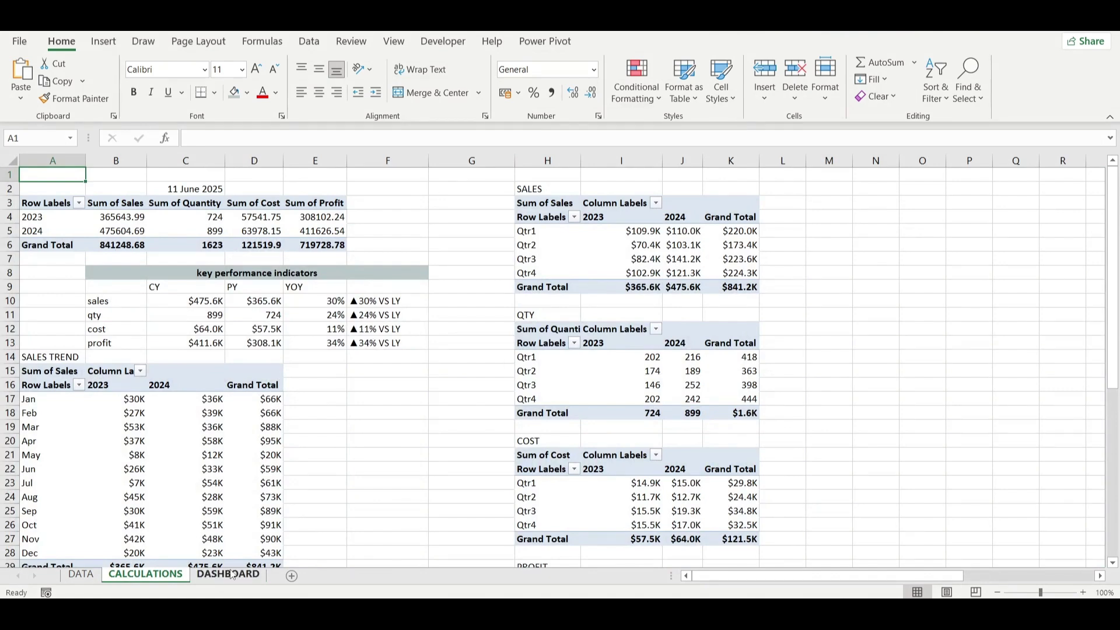
click(227, 574)
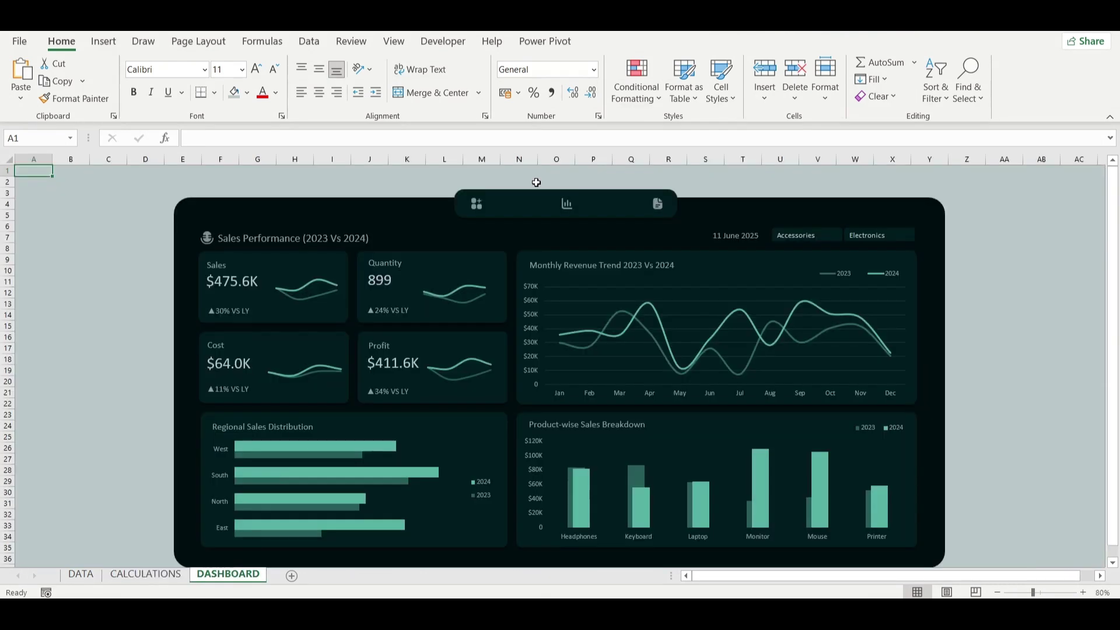
click(657, 203)
click(227, 575)
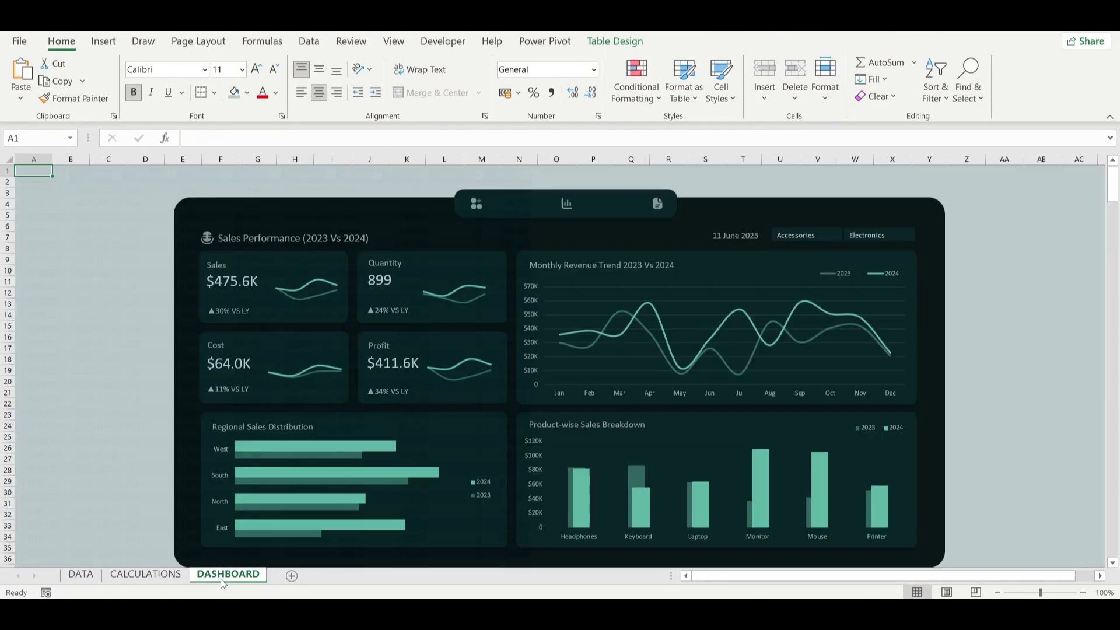
Copy the navigation bar with its three icons to the CALCULATIONS sheet and place it over columns L to R beside the SALES pivot table.
scroll(1003, 360, down, 1)
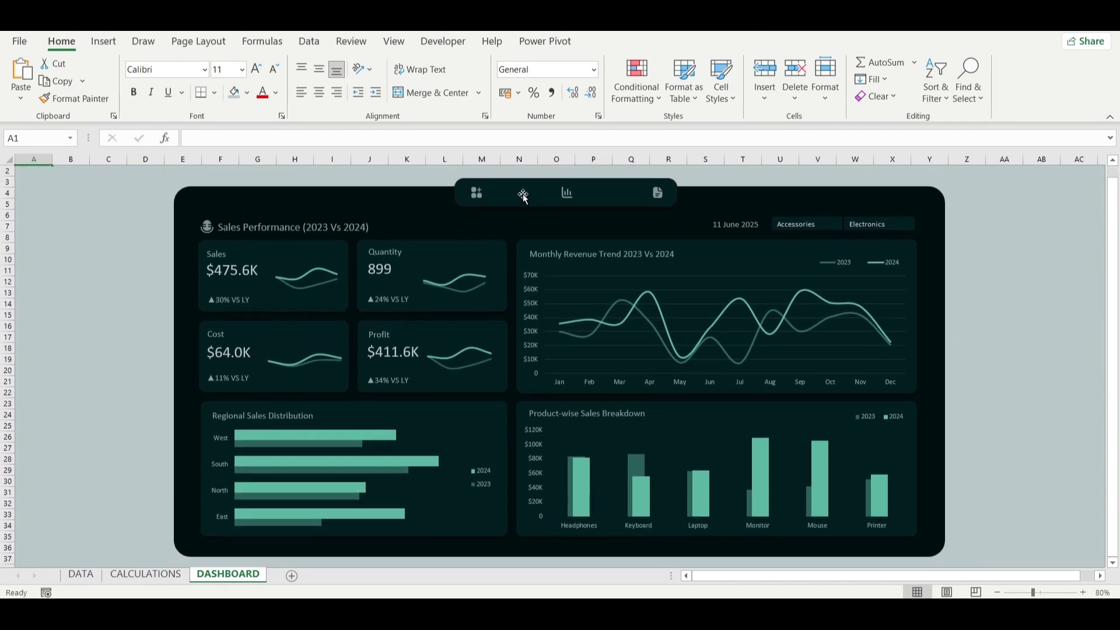
click(525, 196)
drag(477, 191, 553, 194)
key(ctrl+z)
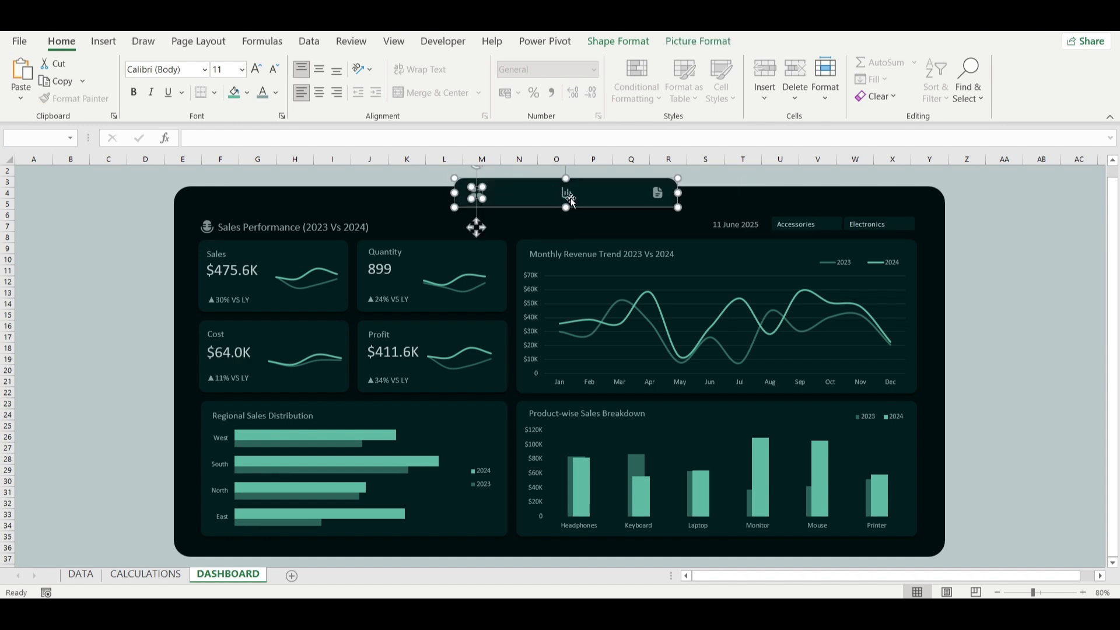
ctrl+click(568, 194)
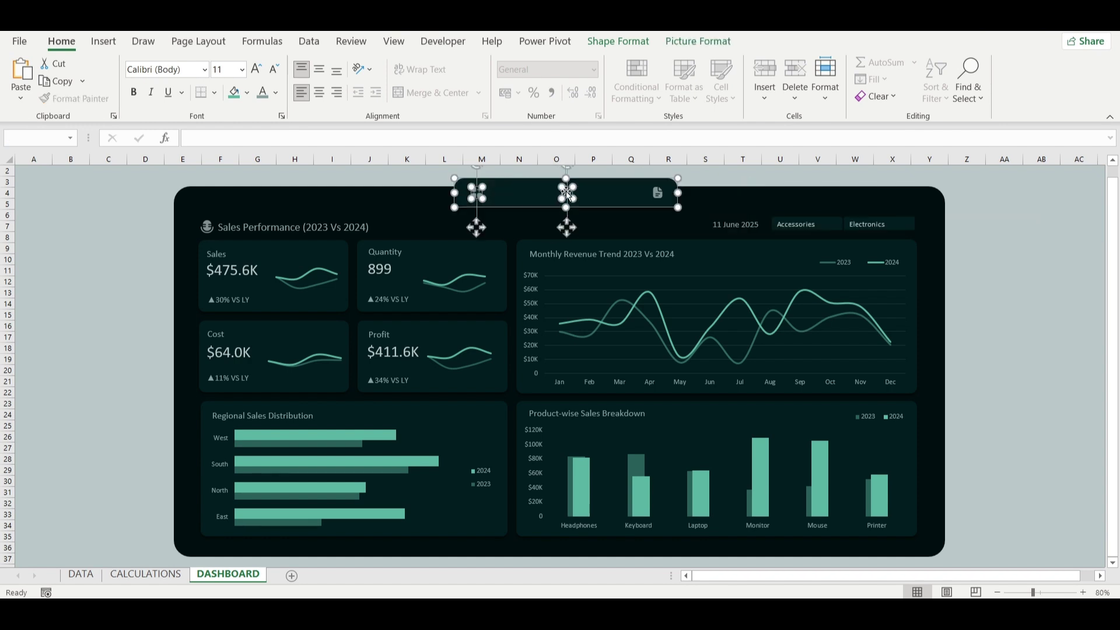
ctrl+click(660, 193)
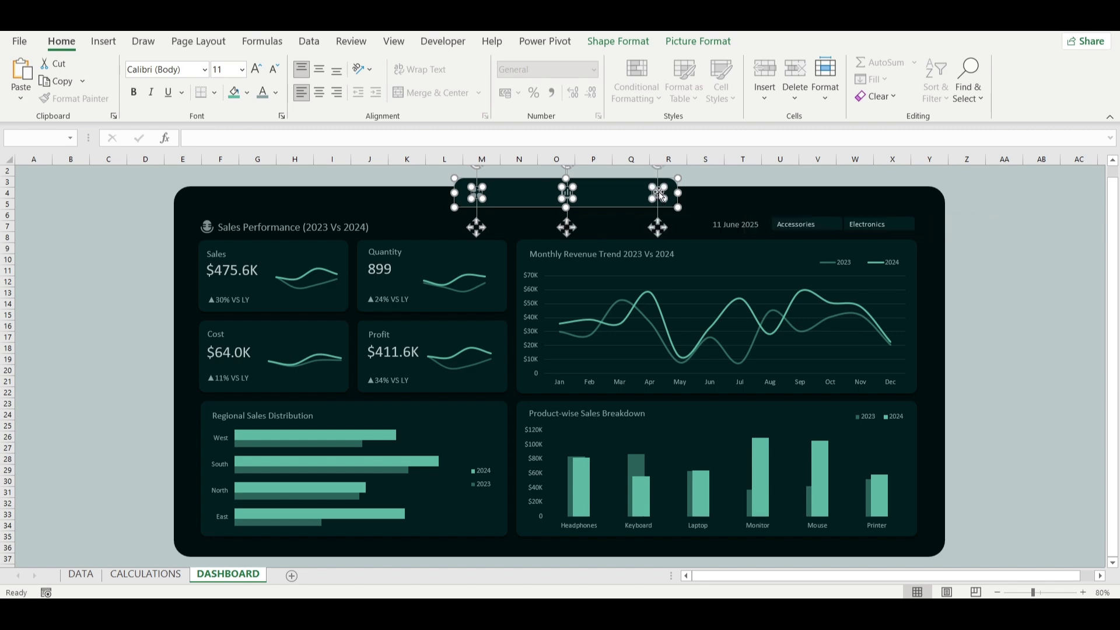
click(145, 575)
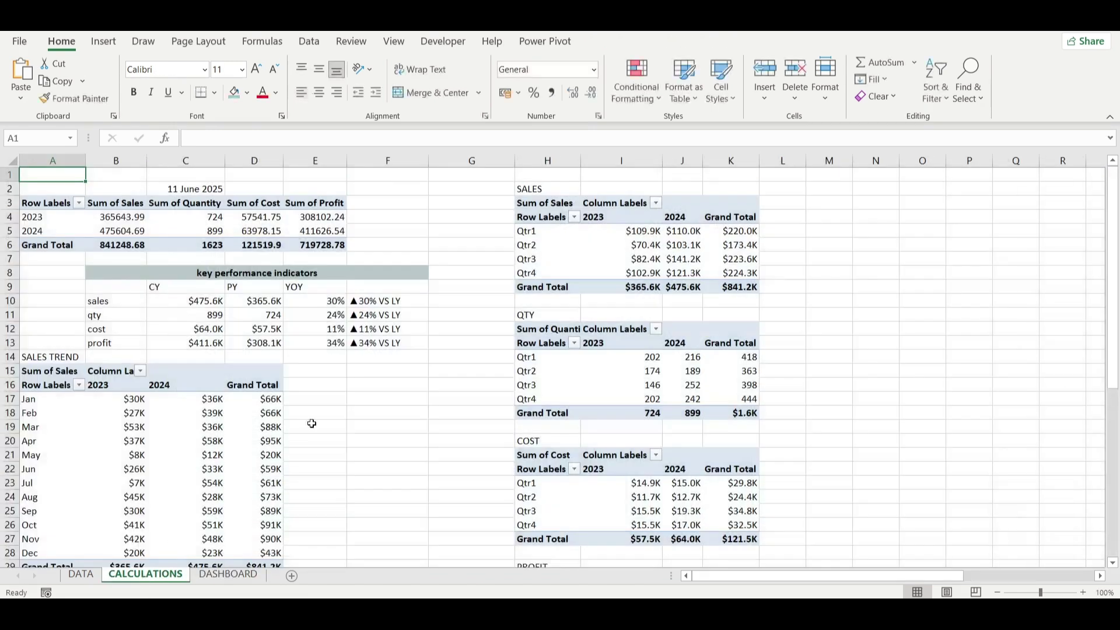
key(ctrl+v)
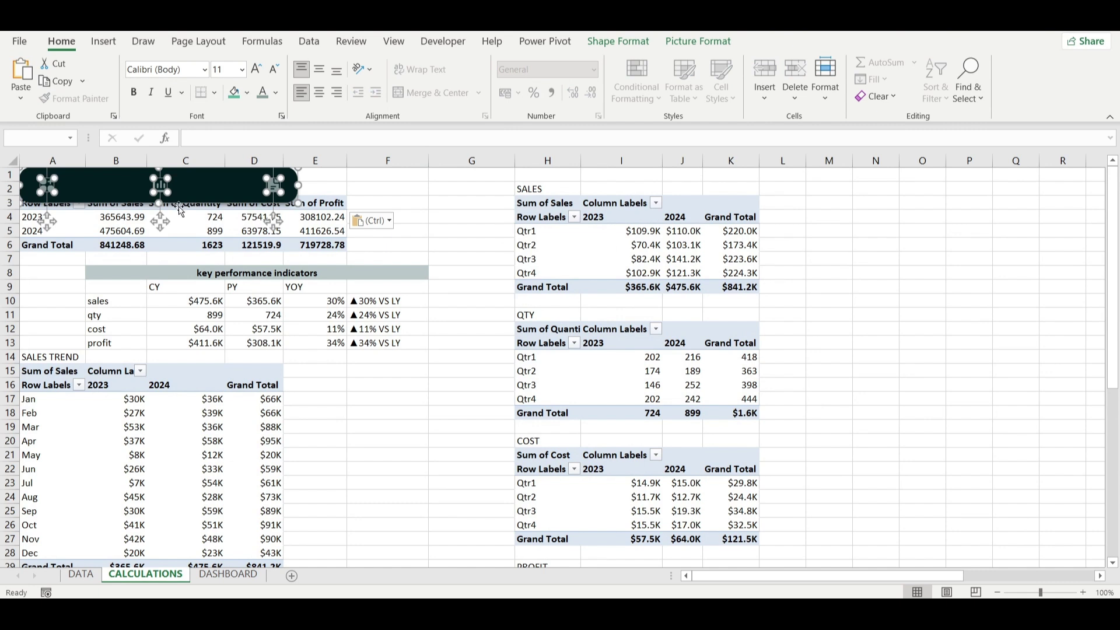
drag(195, 198, 954, 211)
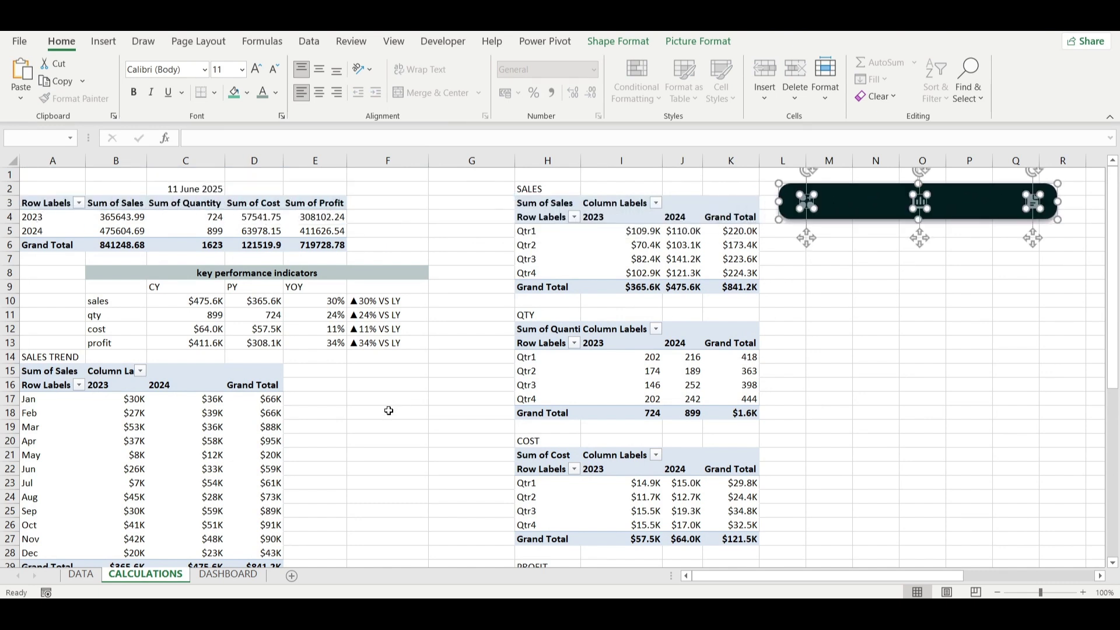
click(415, 425)
Paste the navigation bar with its icons onto the DATA sheet and place it beside the table over columns L to R.
click(81, 575)
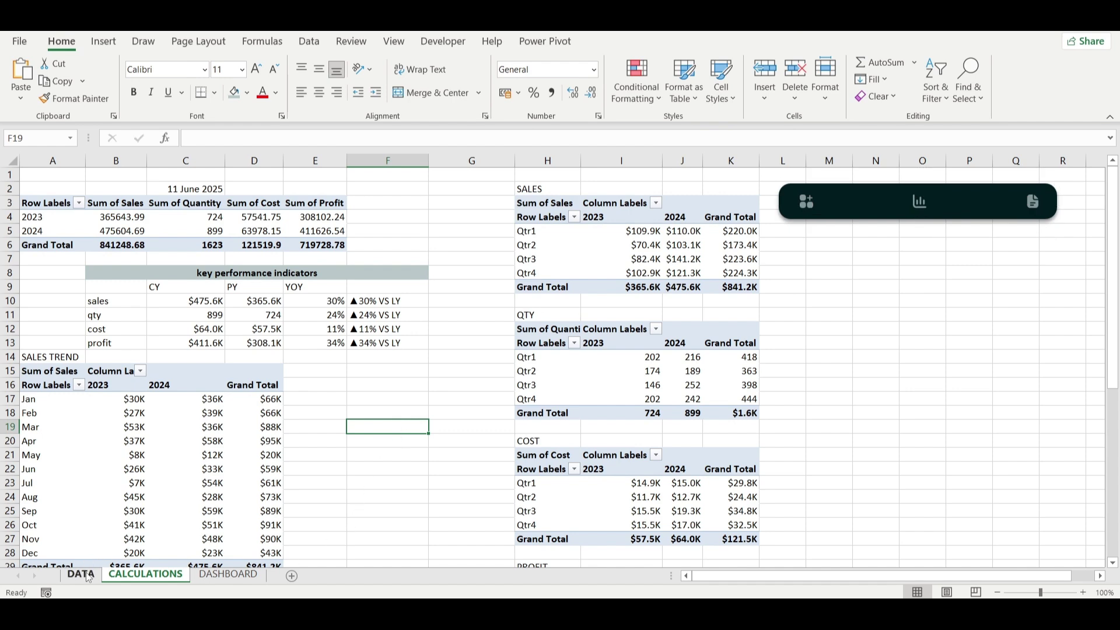
key(ctrl+v)
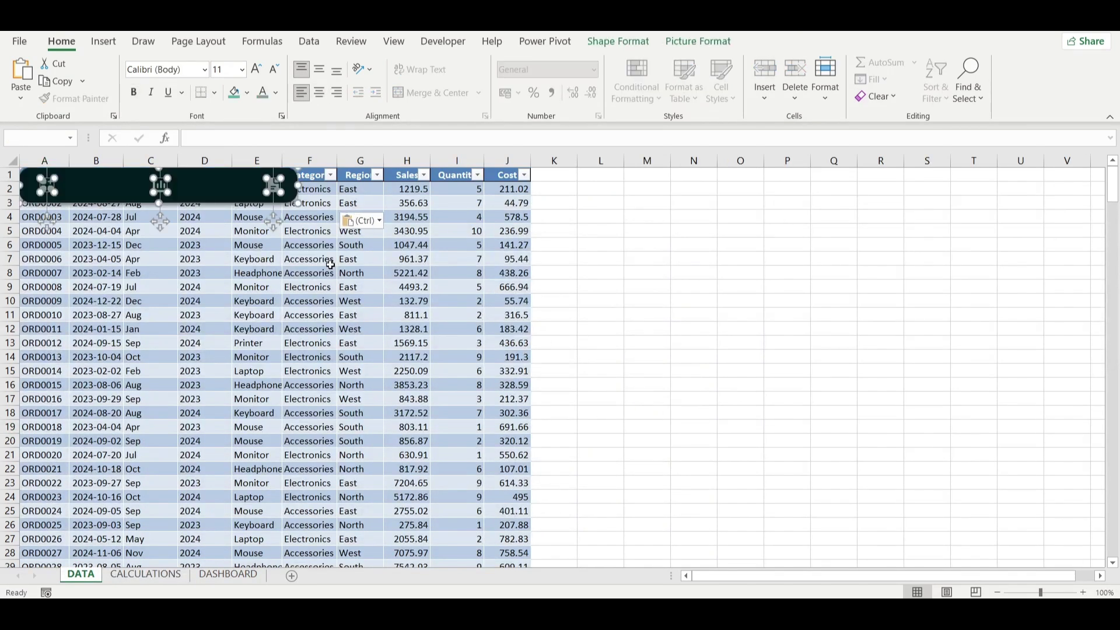
drag(230, 199, 818, 214)
click(775, 287)
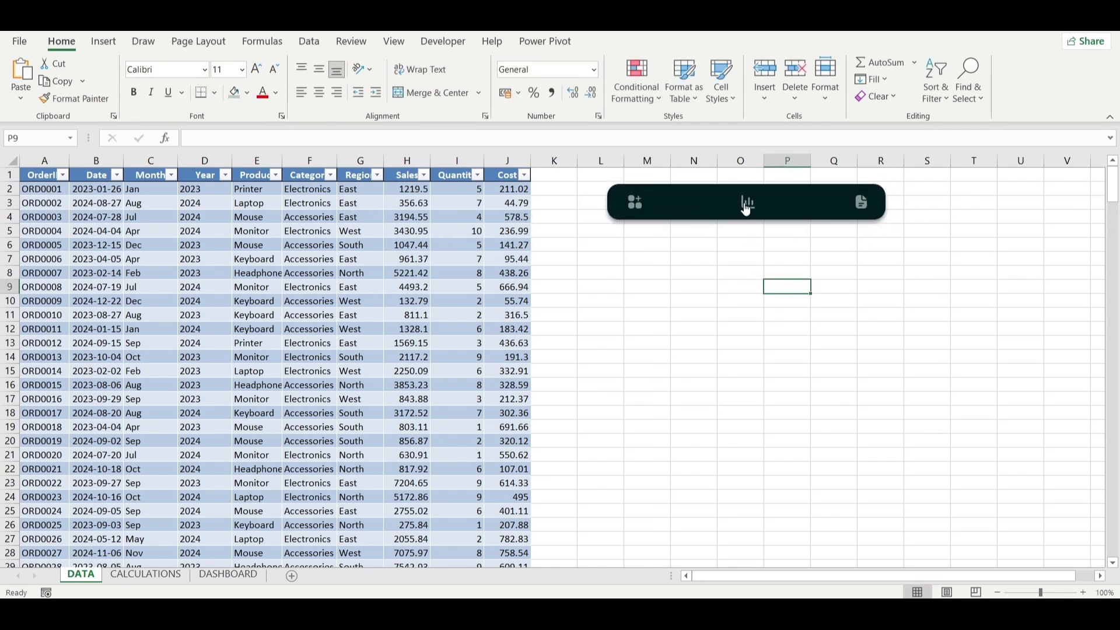
Test moving between the DASHBOARD, DATA and CALCULATIONS sheets with the icons of the copied navigation bars.
key(ctrl+Page_Down)
key(ctrl+Page_Down)
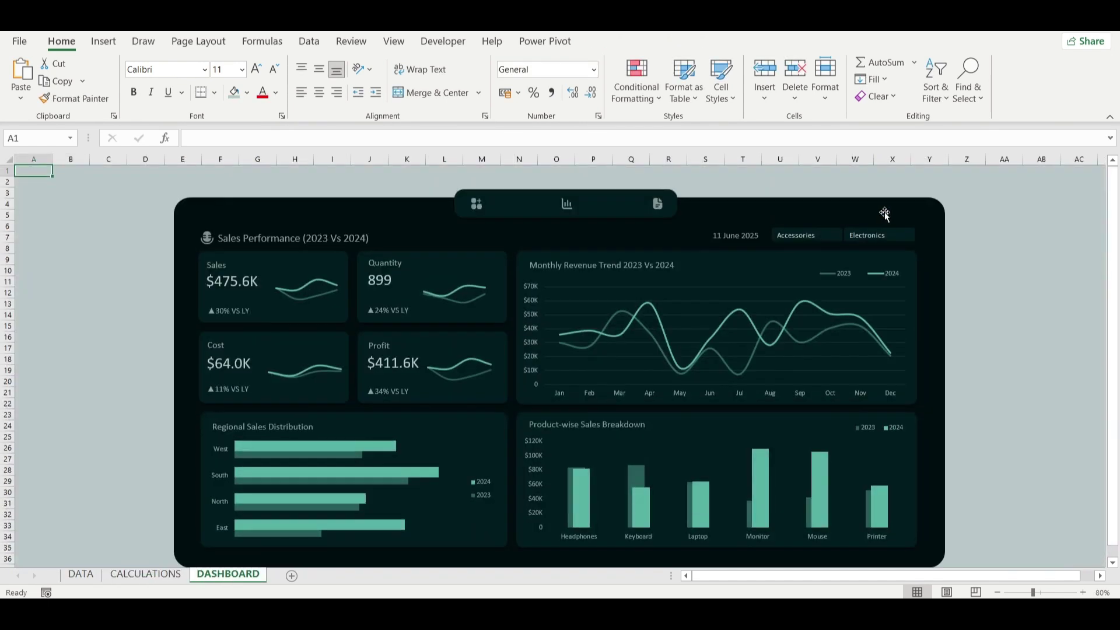
click(661, 217)
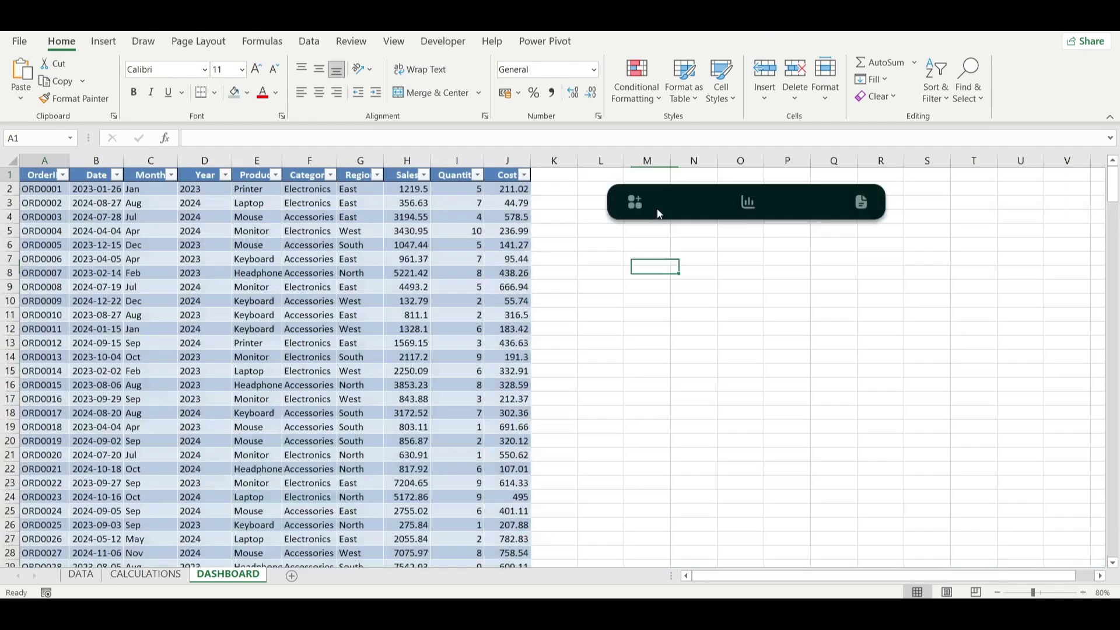
click(755, 207)
click(808, 206)
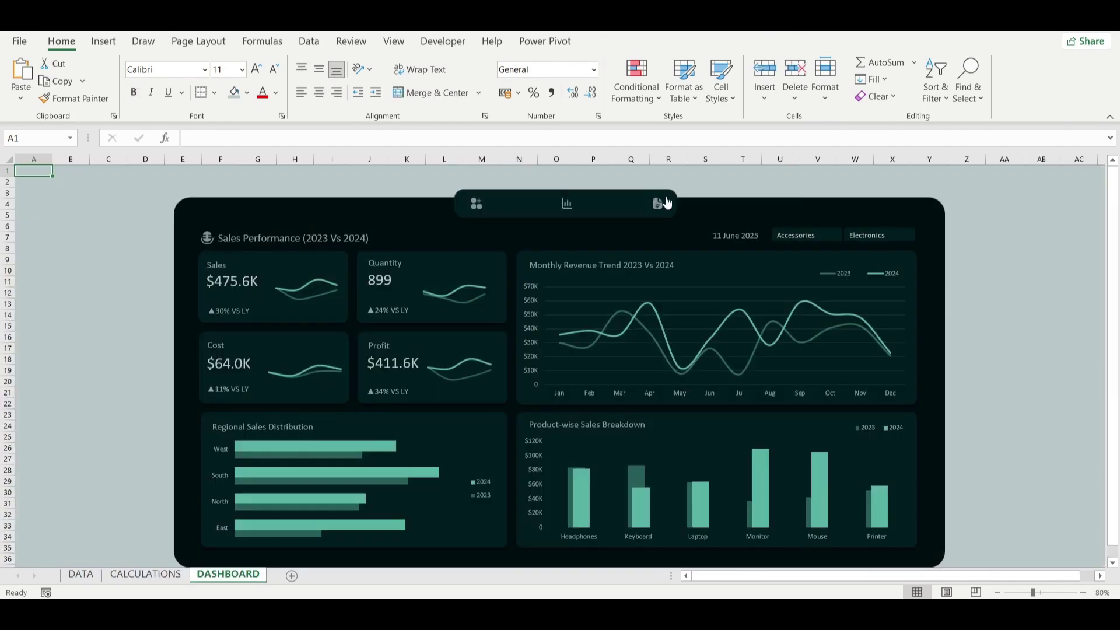
Open the report connections of the Category slicer on the dashboard and include PivotTable11, PivotTable12 and PivotTable13.
scroll(993, 370, down, 1)
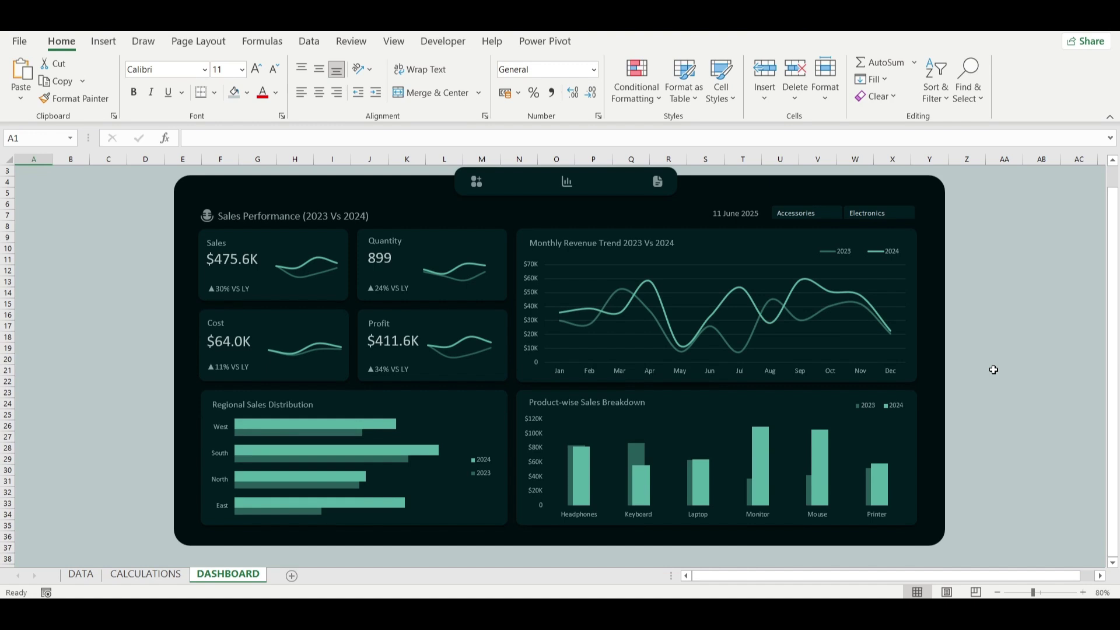
click(907, 221)
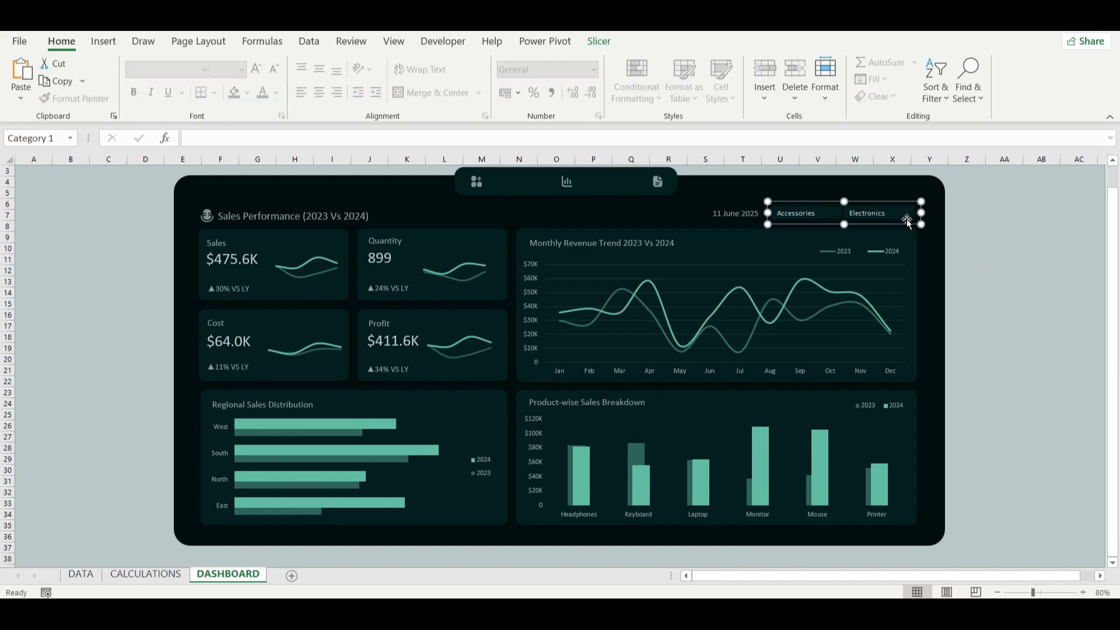
right_click(907, 219)
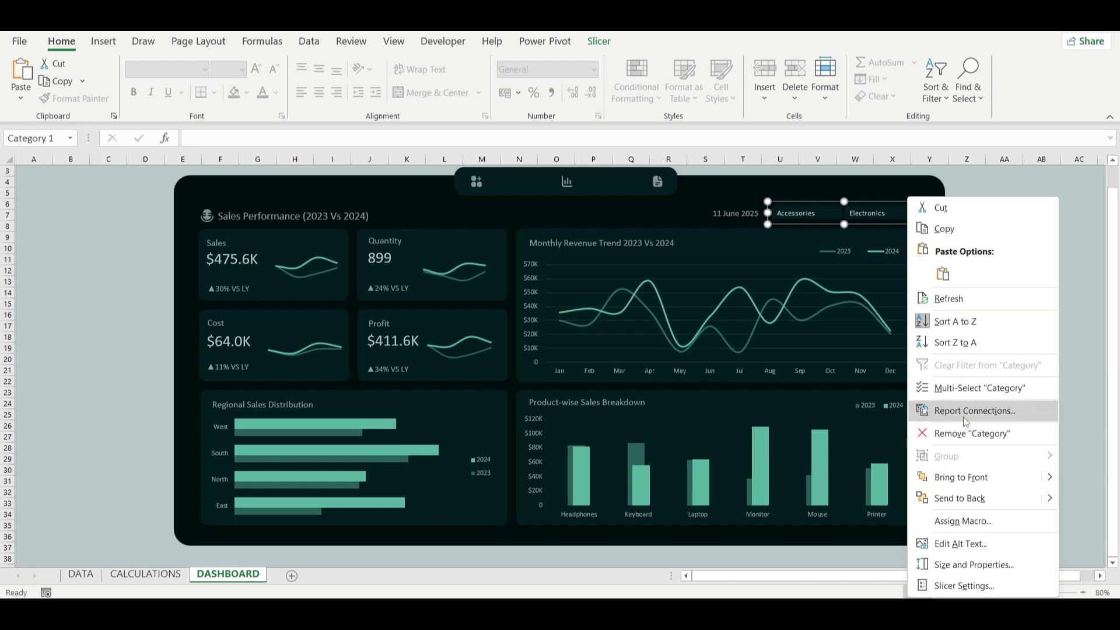
click(965, 414)
click(846, 433)
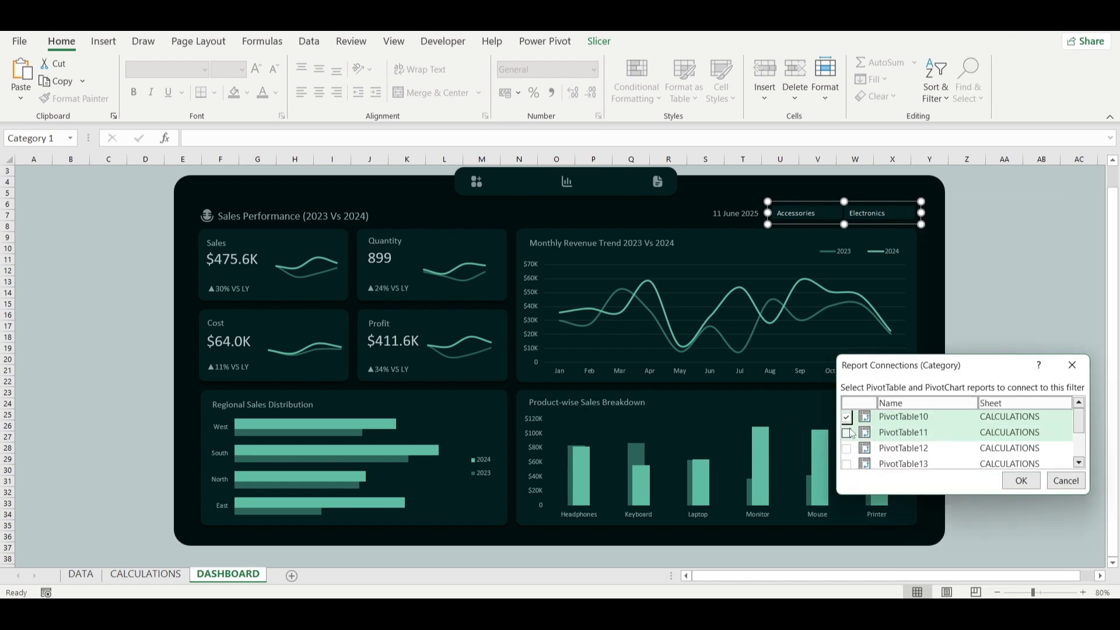
click(846, 450)
click(846, 465)
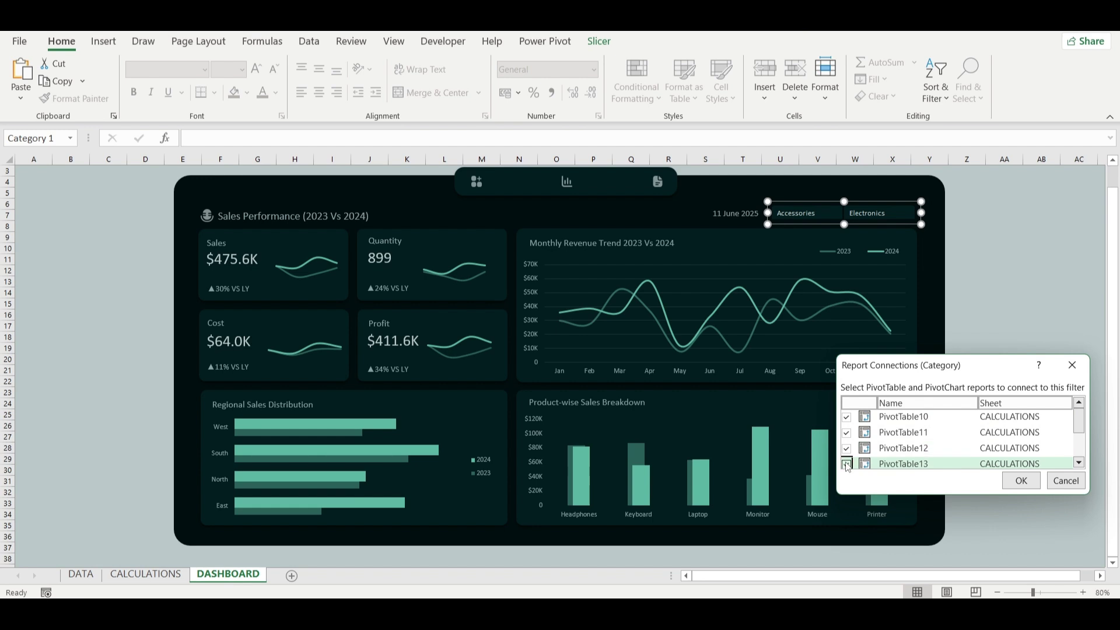
Include PivotTable14 to PivotTable17 in the Category slicer's report connections as well and apply the connections.
scroll(847, 466, down, 2)
click(846, 461)
click(846, 429)
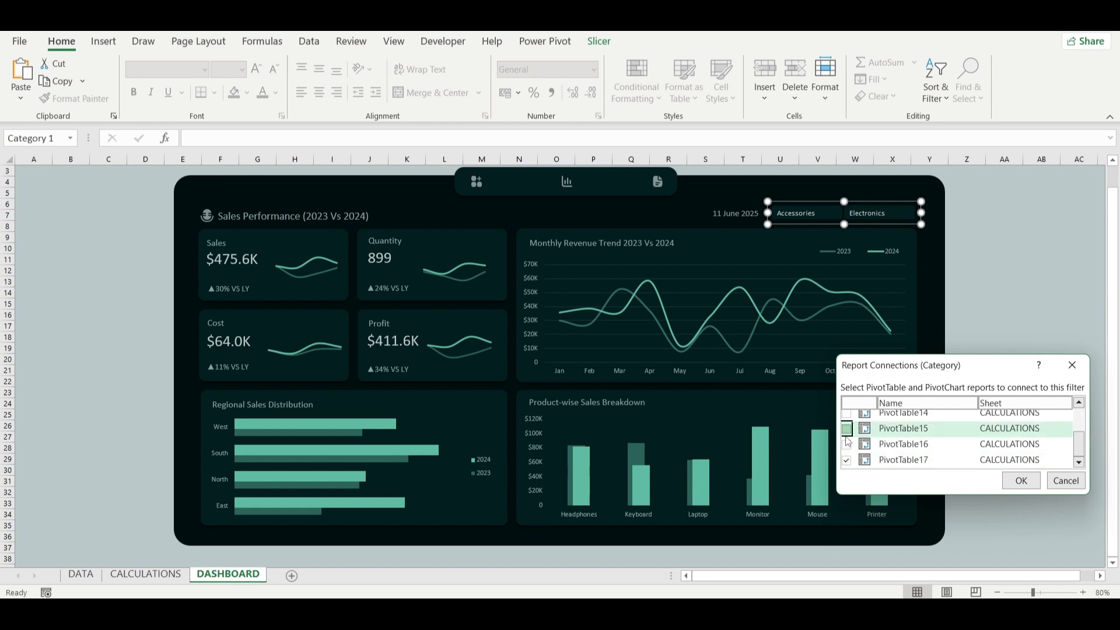
click(846, 444)
scroll(847, 448, up, 1)
click(847, 447)
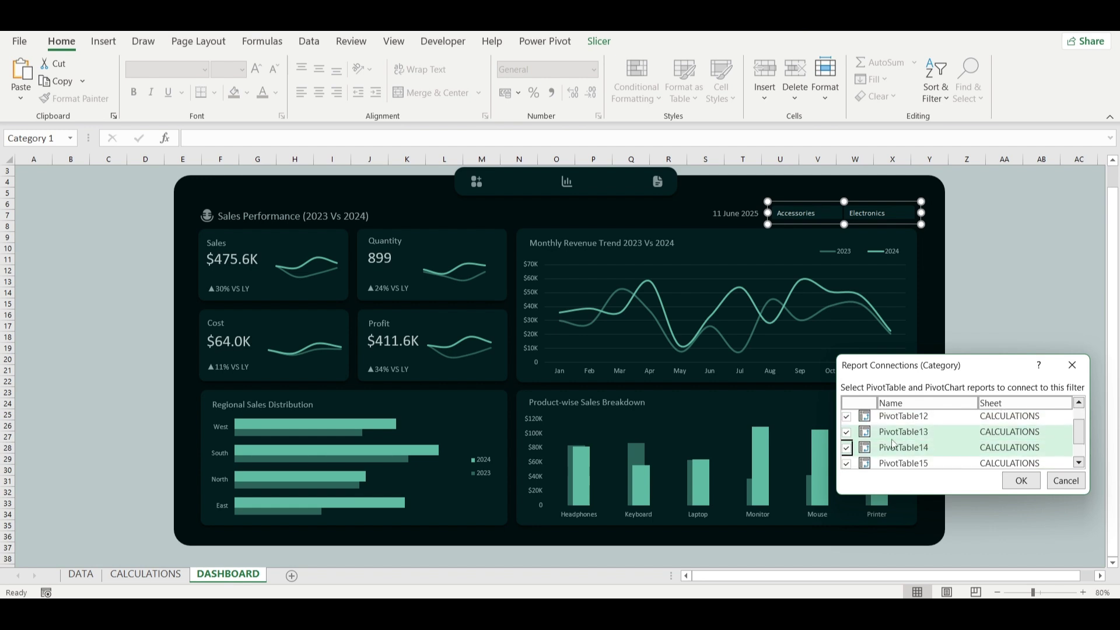
scroll(847, 448, up, 1)
click(1017, 481)
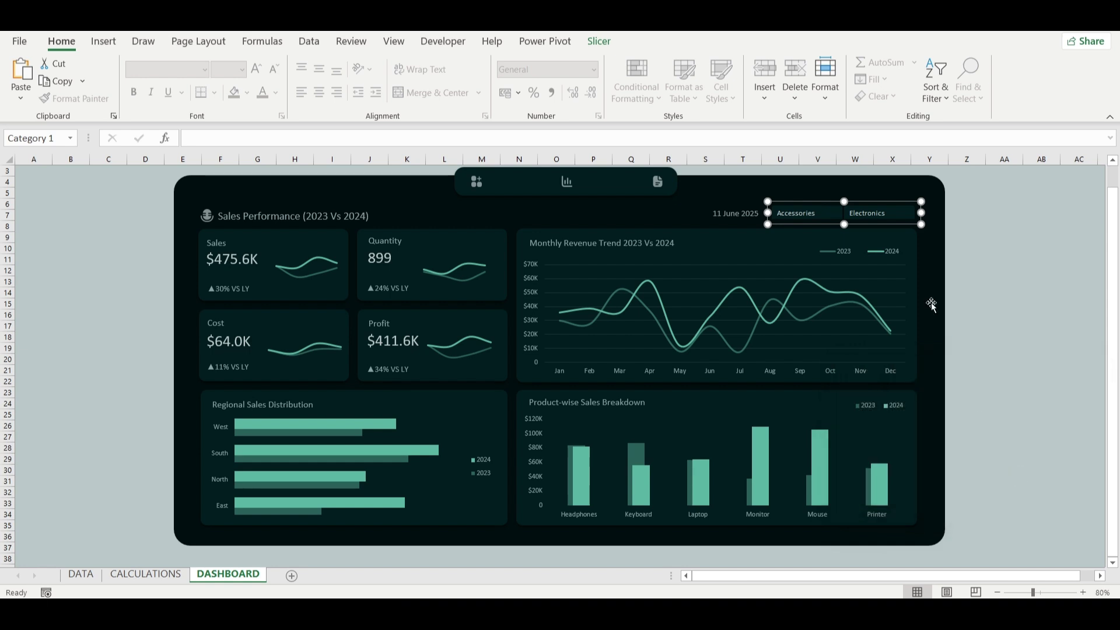
Test the Category slicer by filtering the dashboard's cards and charts to Accessories, followed by Electronics.
click(893, 214)
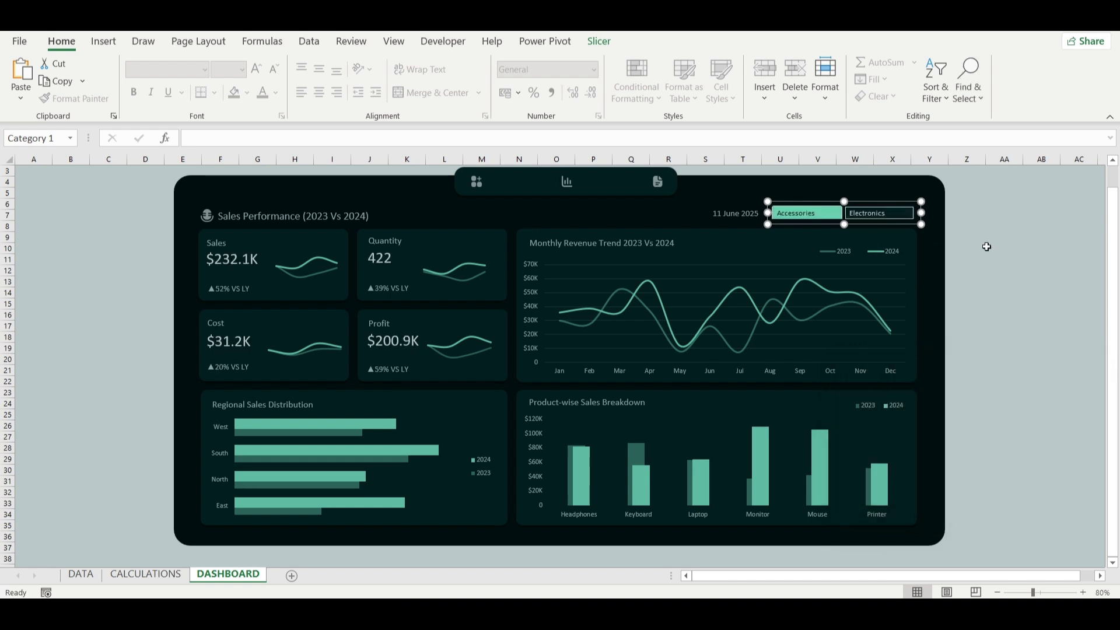
click(992, 258)
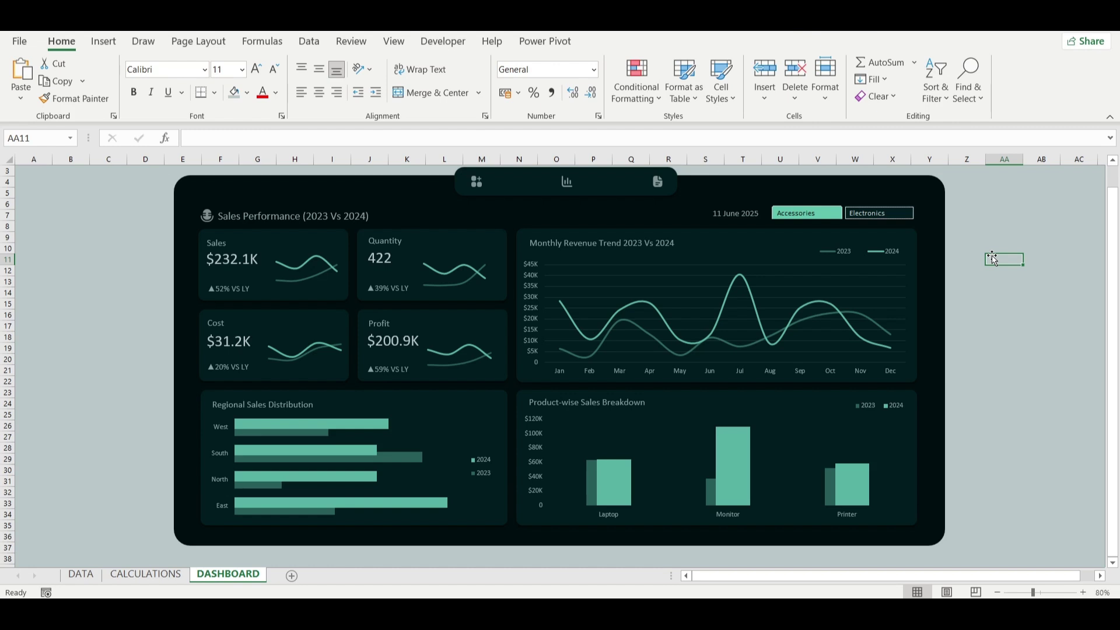
click(815, 217)
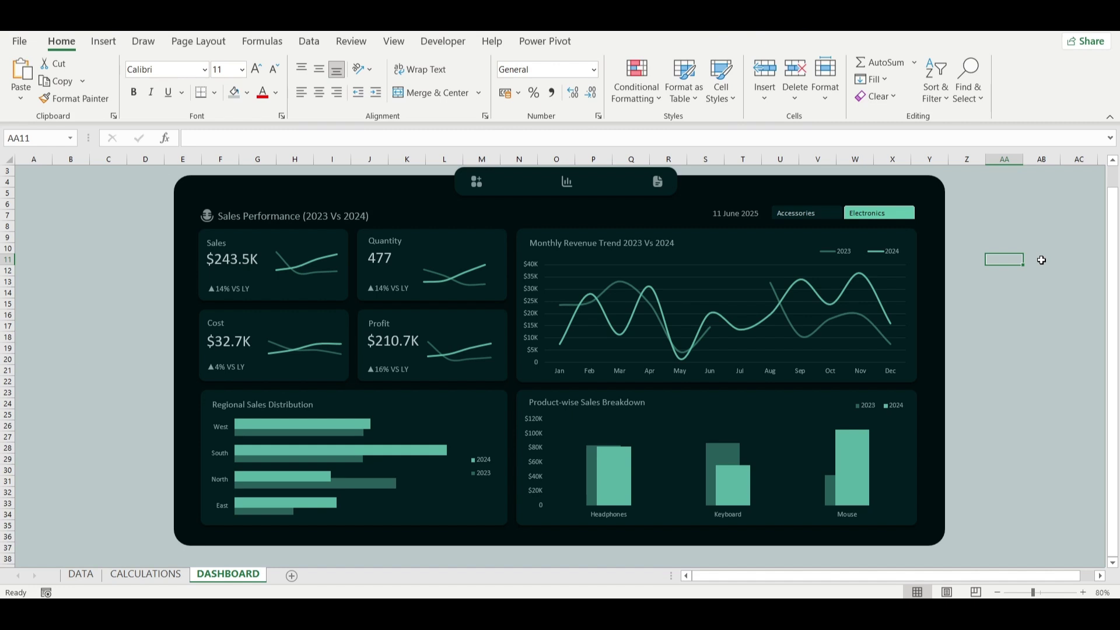
scroll(1042, 260, up, 1)
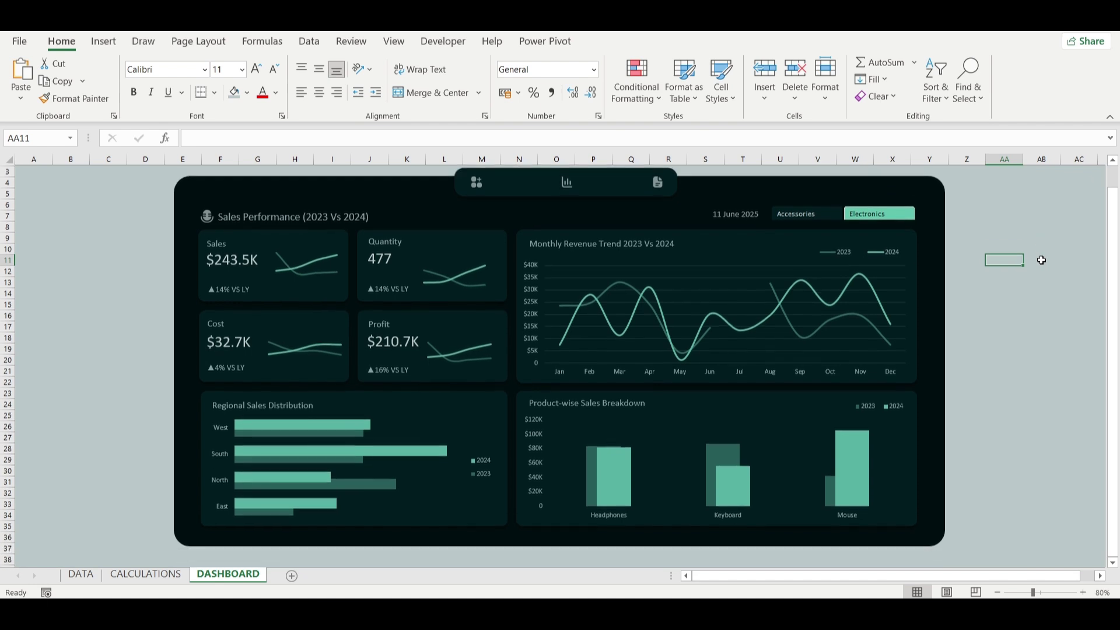